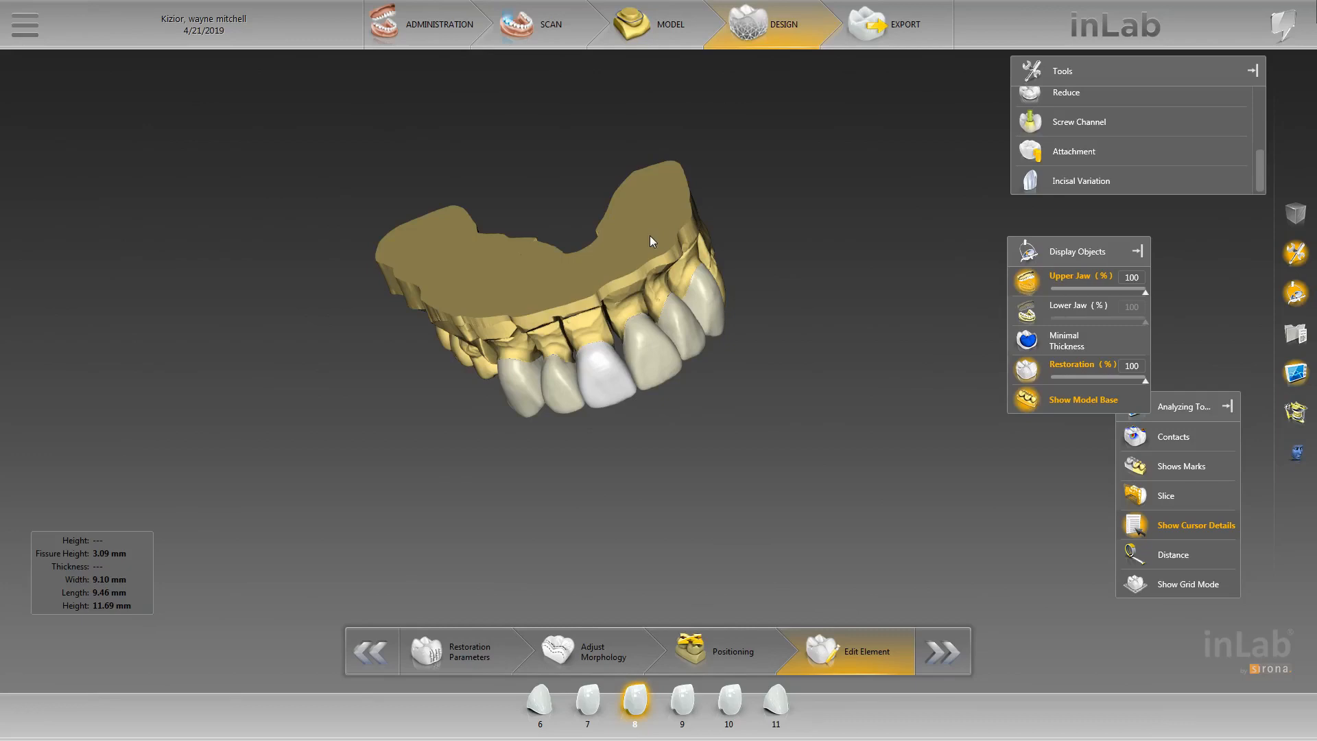
# - Examine the six anterior crowns on the upper jaw model from the front, both sides and the base
pyautogui.moveTo(591, 272); pyautogui.dragTo(613, 286)
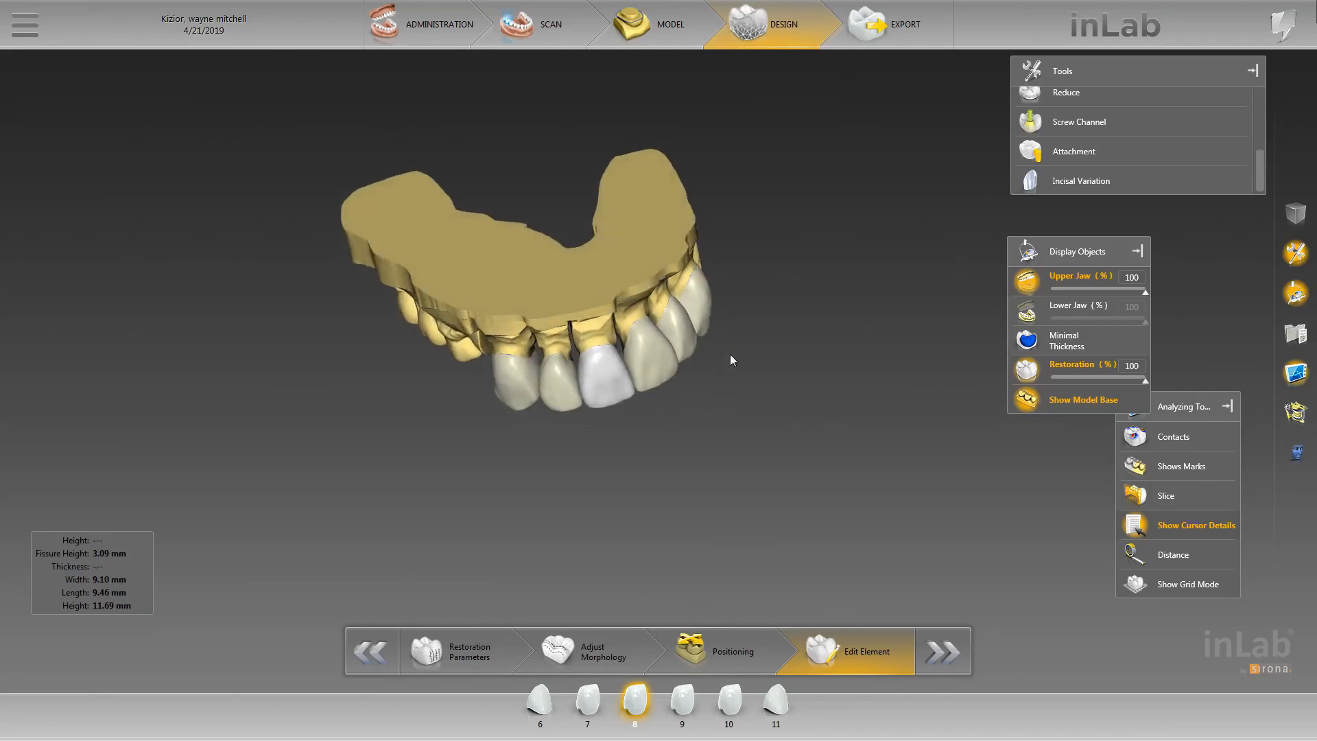
pyautogui.moveTo(730, 358); pyautogui.dragTo(775, 307)
pyautogui.scroll(5, 786, 291)
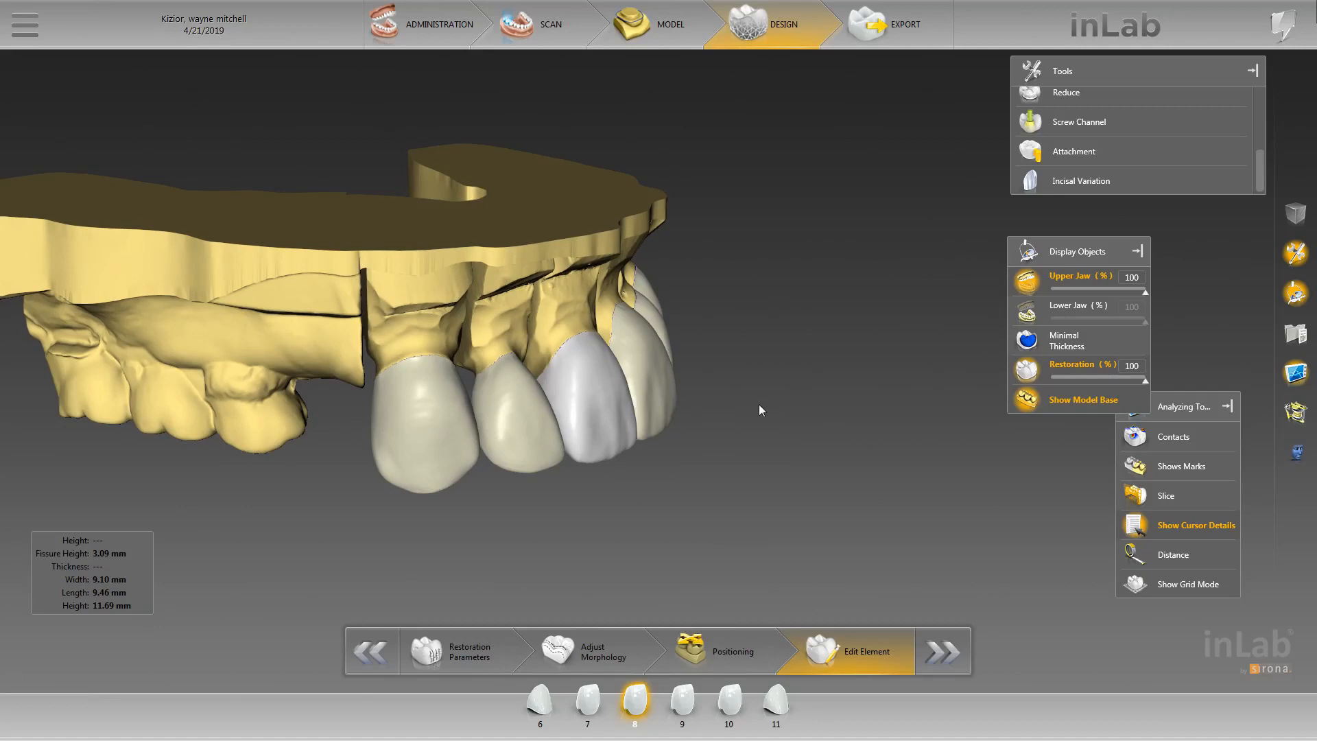
pyautogui.moveTo(758, 405); pyautogui.dragTo(600, 552)
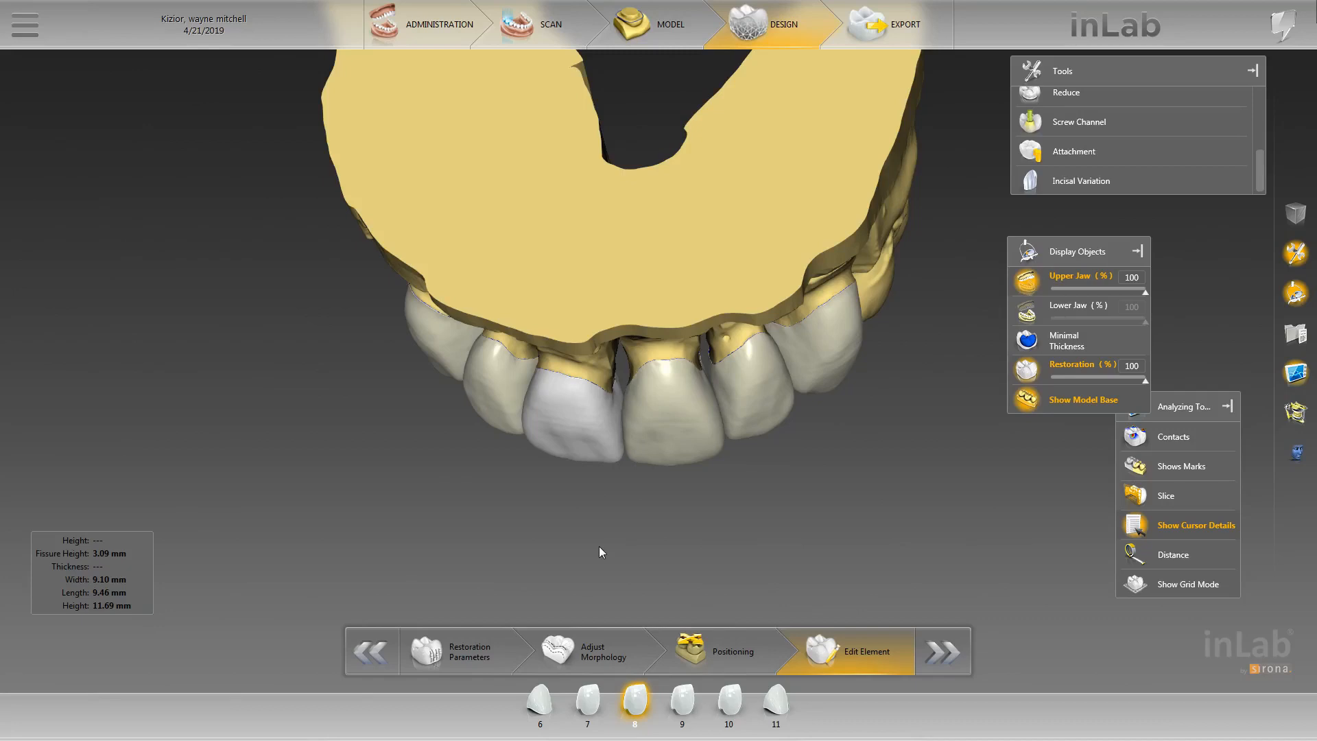
pyautogui.moveTo(652, 522); pyautogui.dragTo(671, 410, button='right')
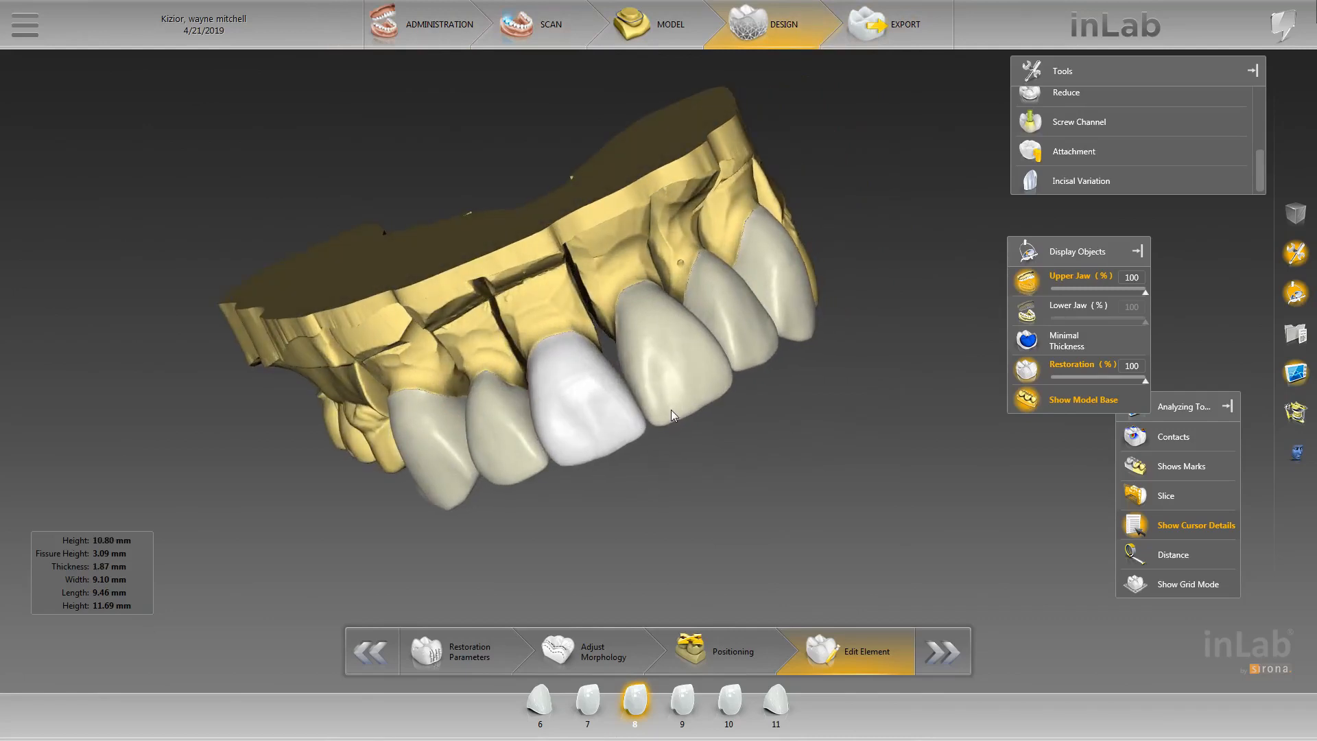
pyautogui.moveTo(726, 425); pyautogui.dragTo(617, 528, button='right')
pyautogui.moveTo(438, 541); pyautogui.dragTo(465, 349, button='right')
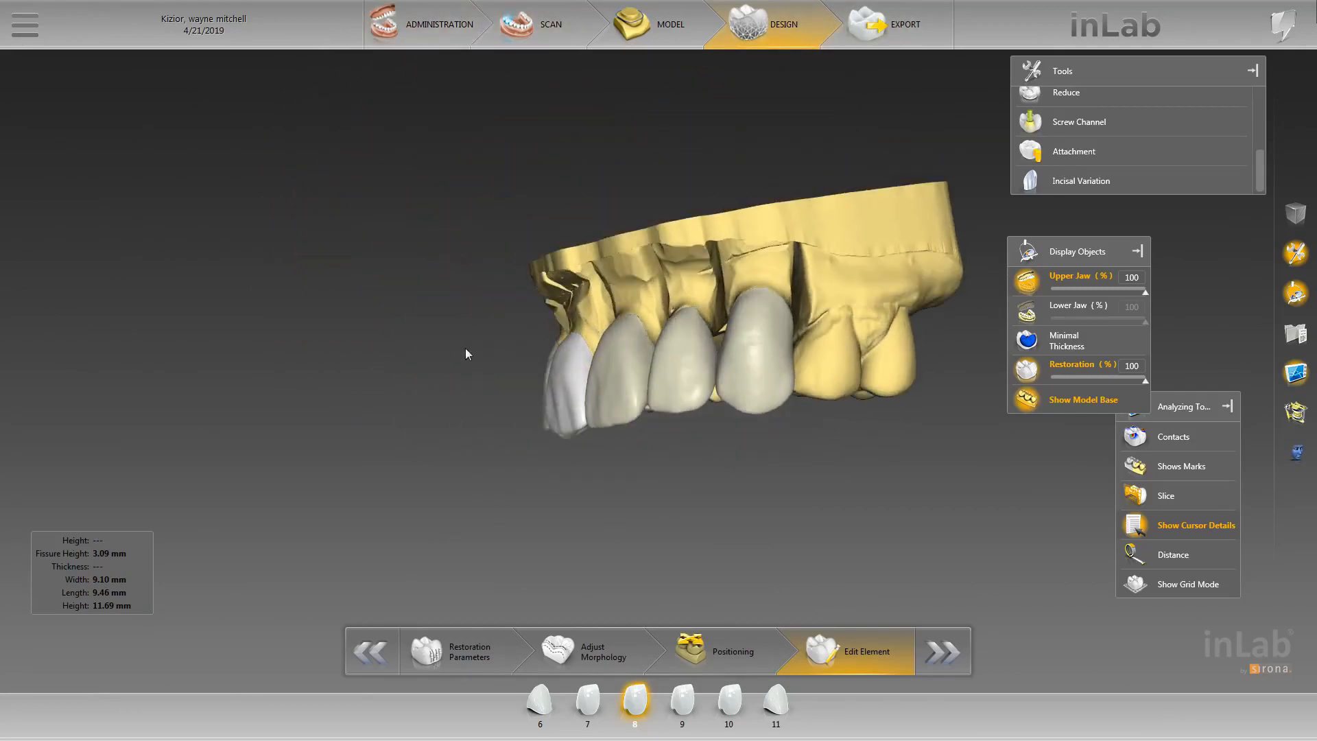
pyautogui.moveTo(425, 405); pyautogui.dragTo(530, 426, button='right')
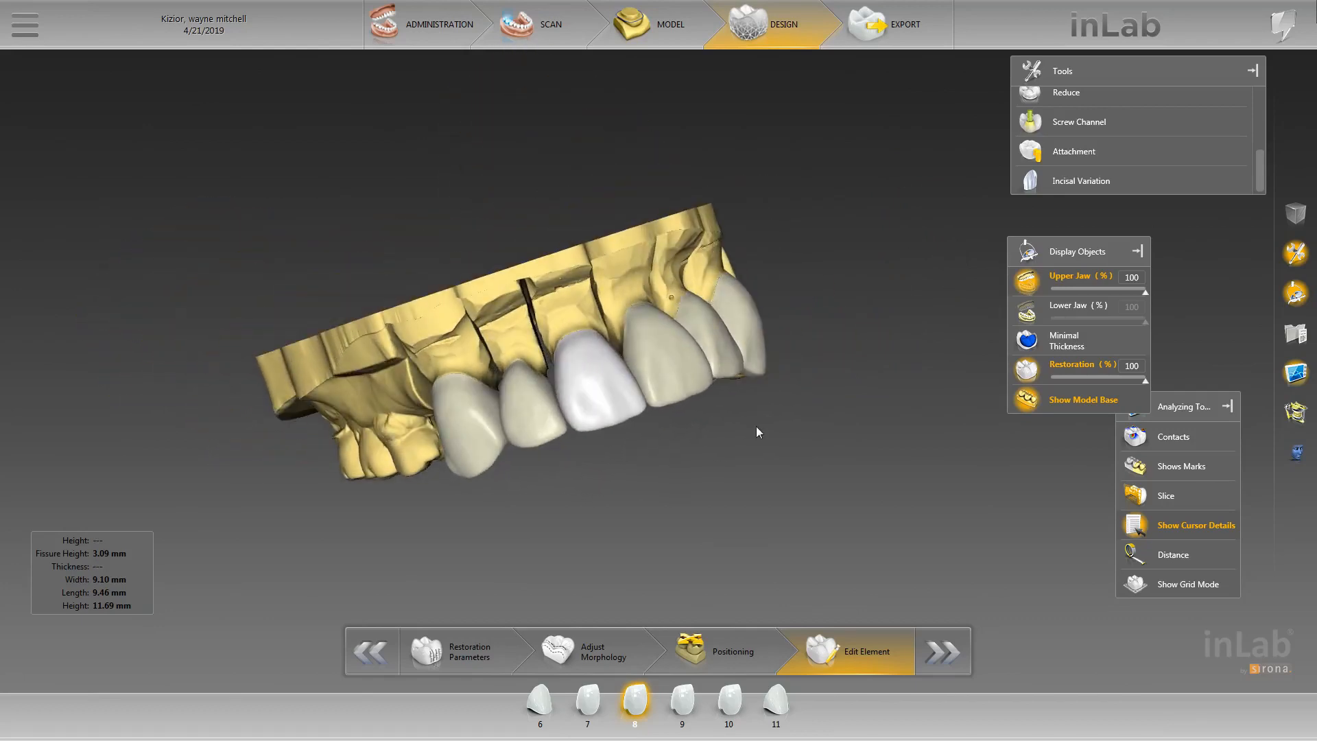
pyautogui.moveTo(756, 426); pyautogui.dragTo(596, 508, button='right')
# - Show the lower jaw and inspect how the anterior crowns meet the opposing teeth
pyautogui.click(1028, 312)
pyautogui.moveTo(900, 450); pyautogui.dragTo(692, 420, button='right')
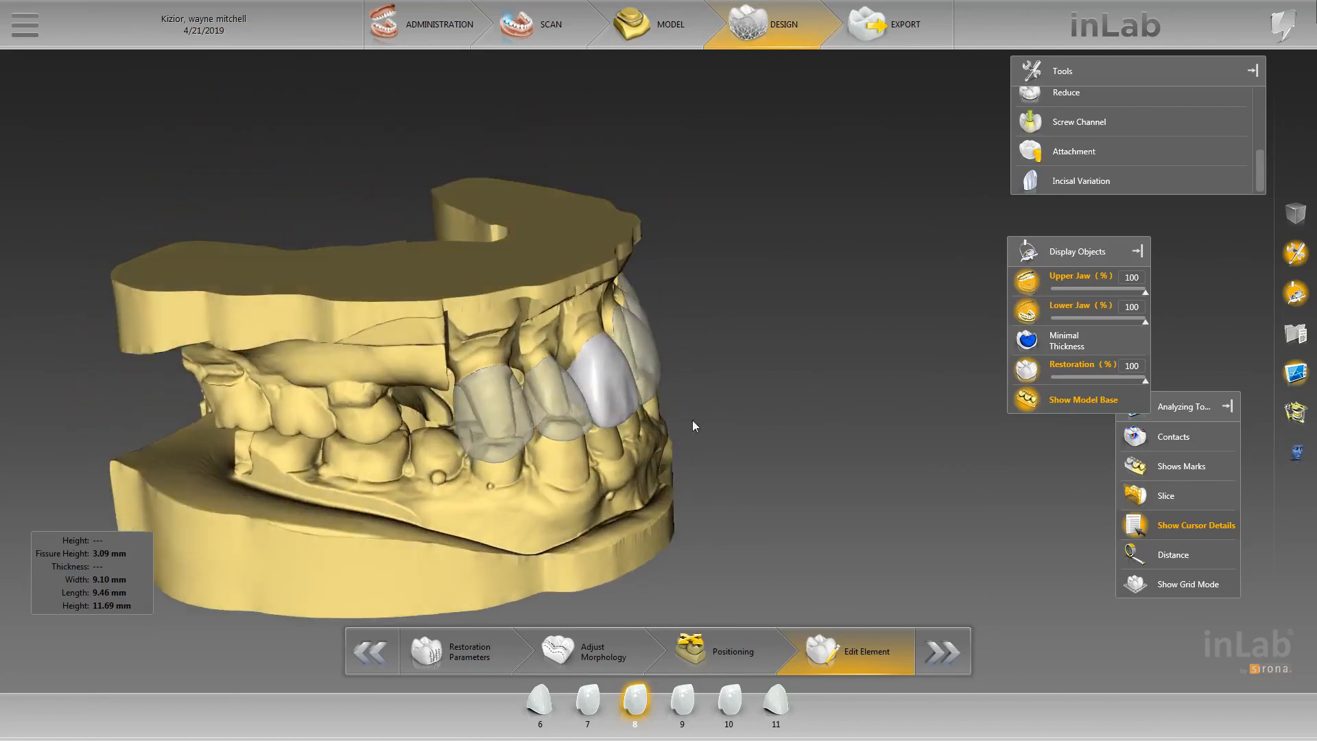
pyautogui.moveTo(467, 482); pyautogui.dragTo(567, 540, button='right')
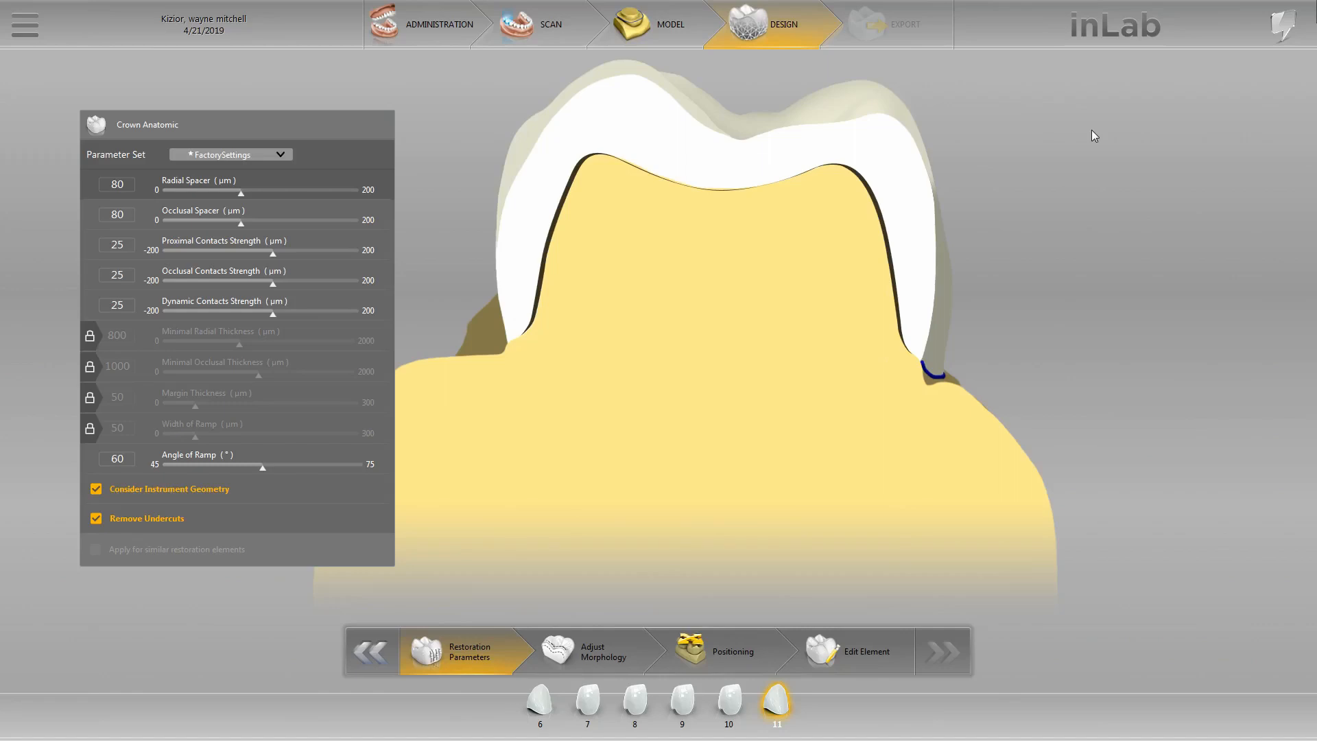
# - Unlock the minimal radial and minimal occlusal thickness for crown 11 and set both to 500 µm
pyautogui.click(92, 335)
pyautogui.click(90, 366)
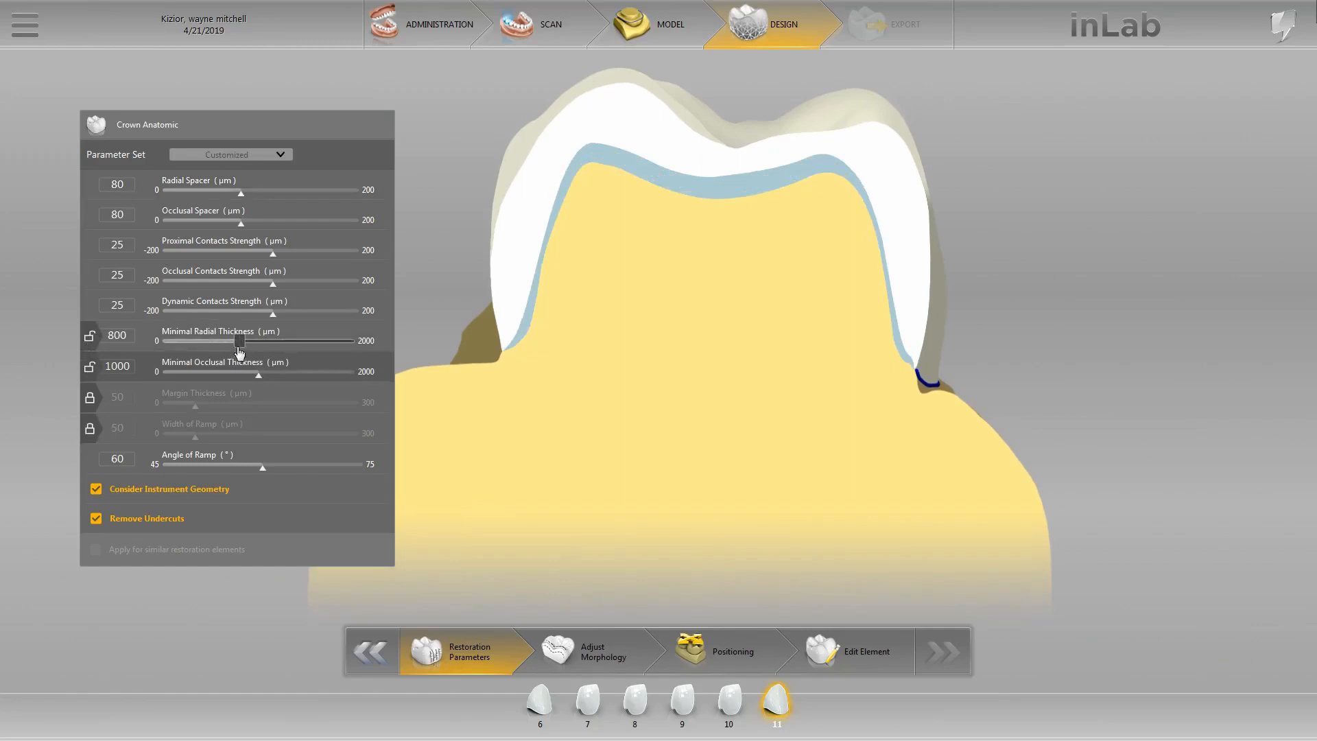
pyautogui.moveTo(239, 341); pyautogui.dragTo(209, 383)
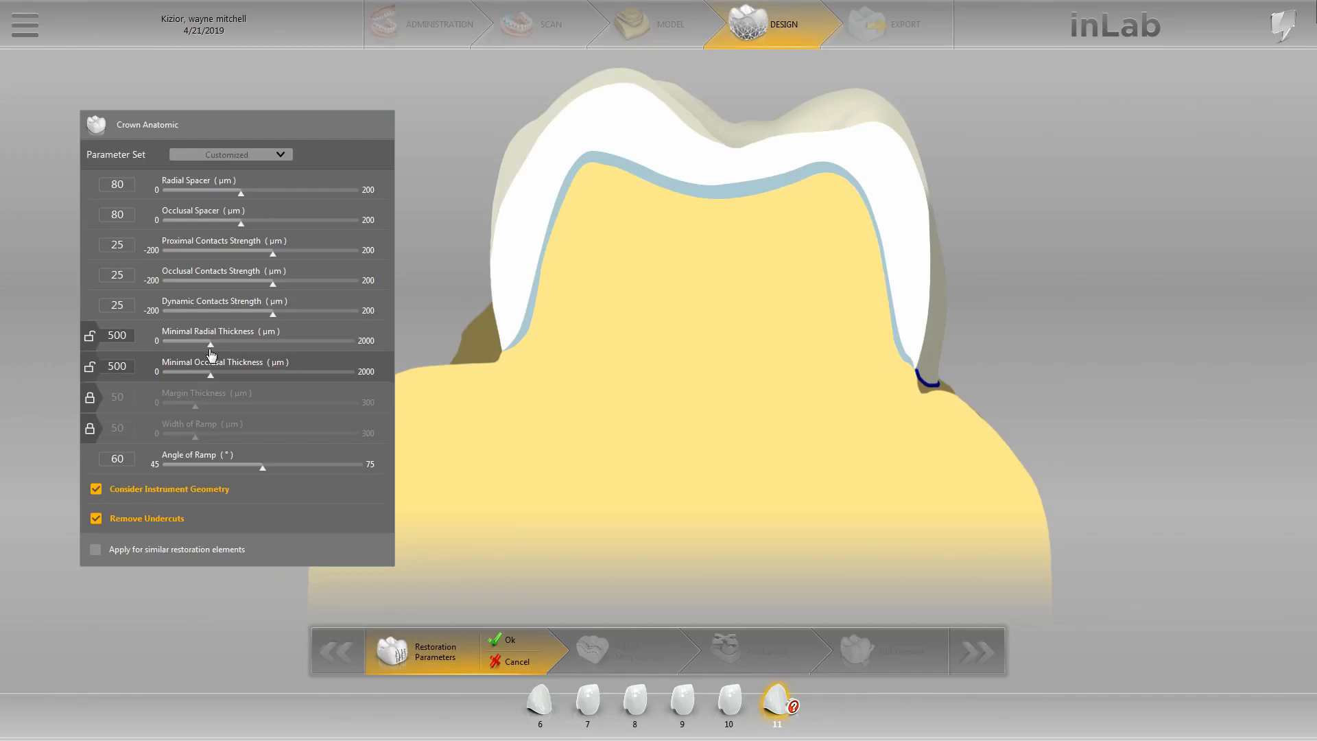
# - Set the radial and occlusal spacers to 90 µm and apply the parameters to similar restoration elements
pyautogui.click(248, 193)
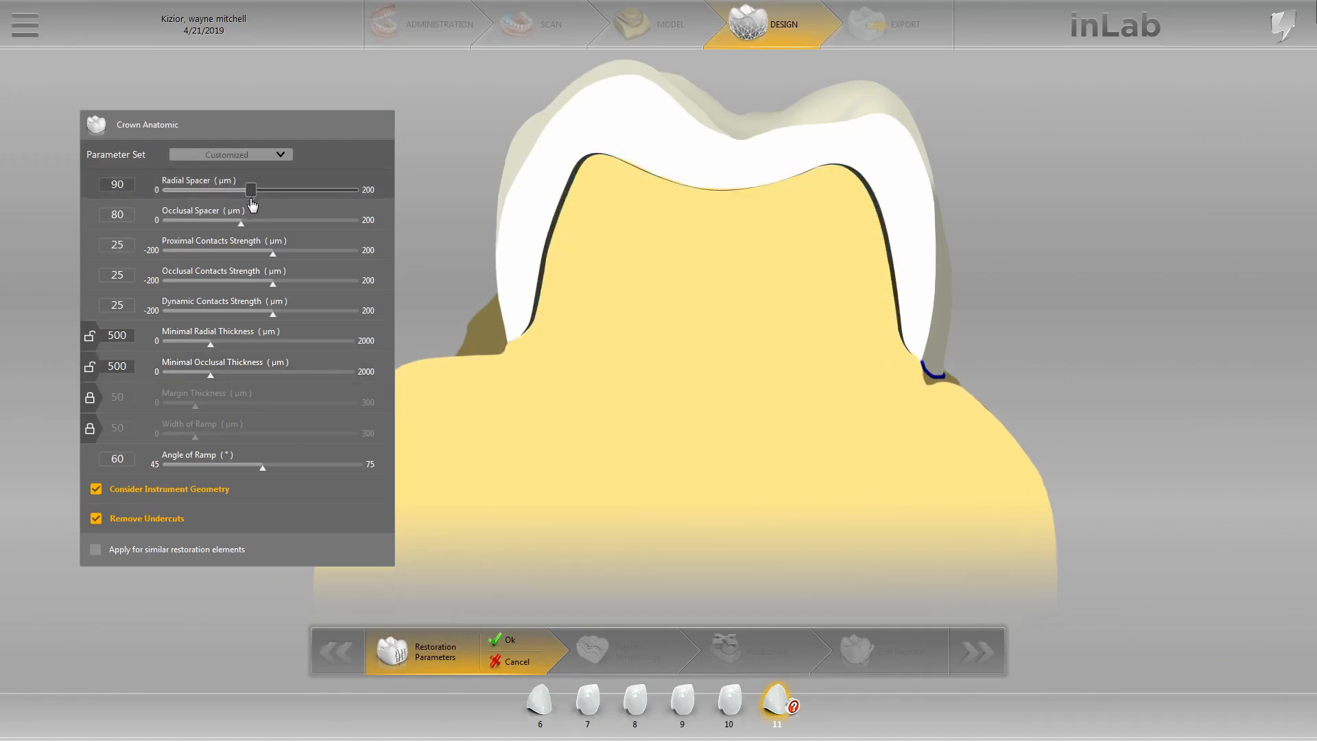
pyautogui.click(251, 220)
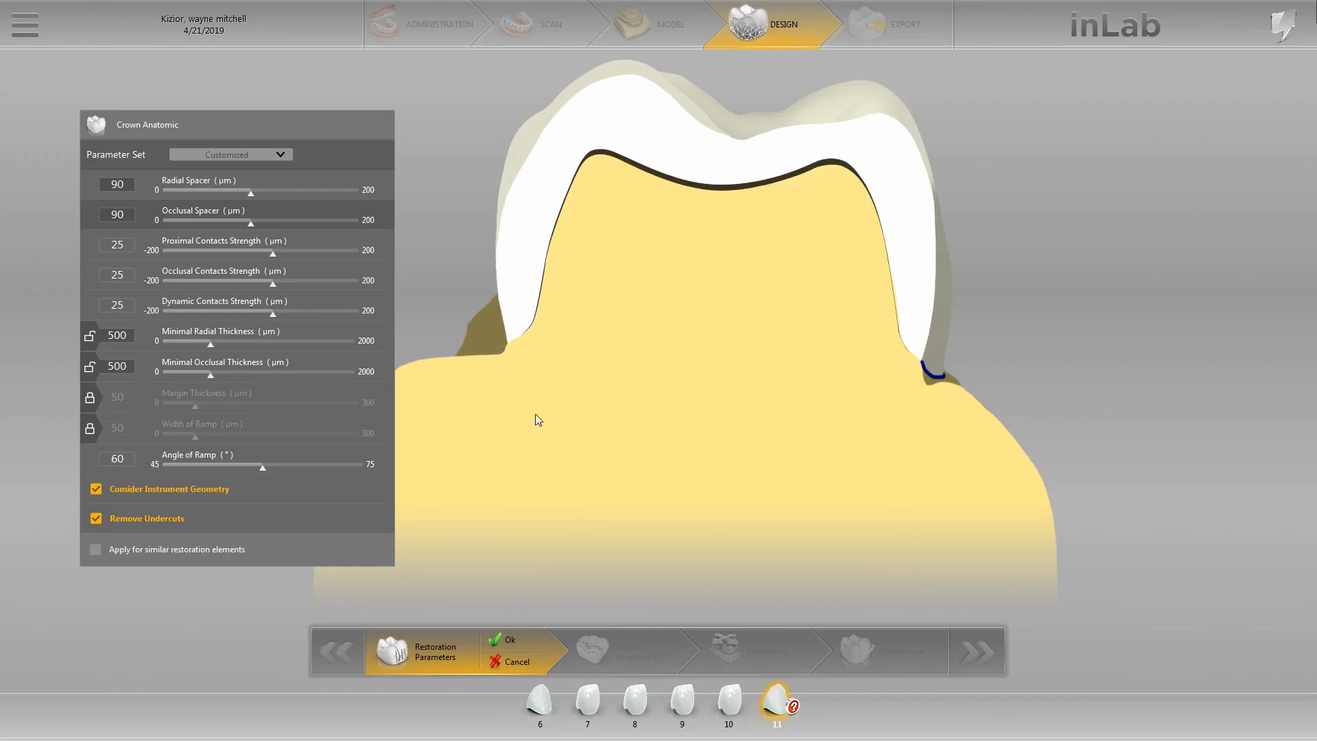
pyautogui.click(96, 551)
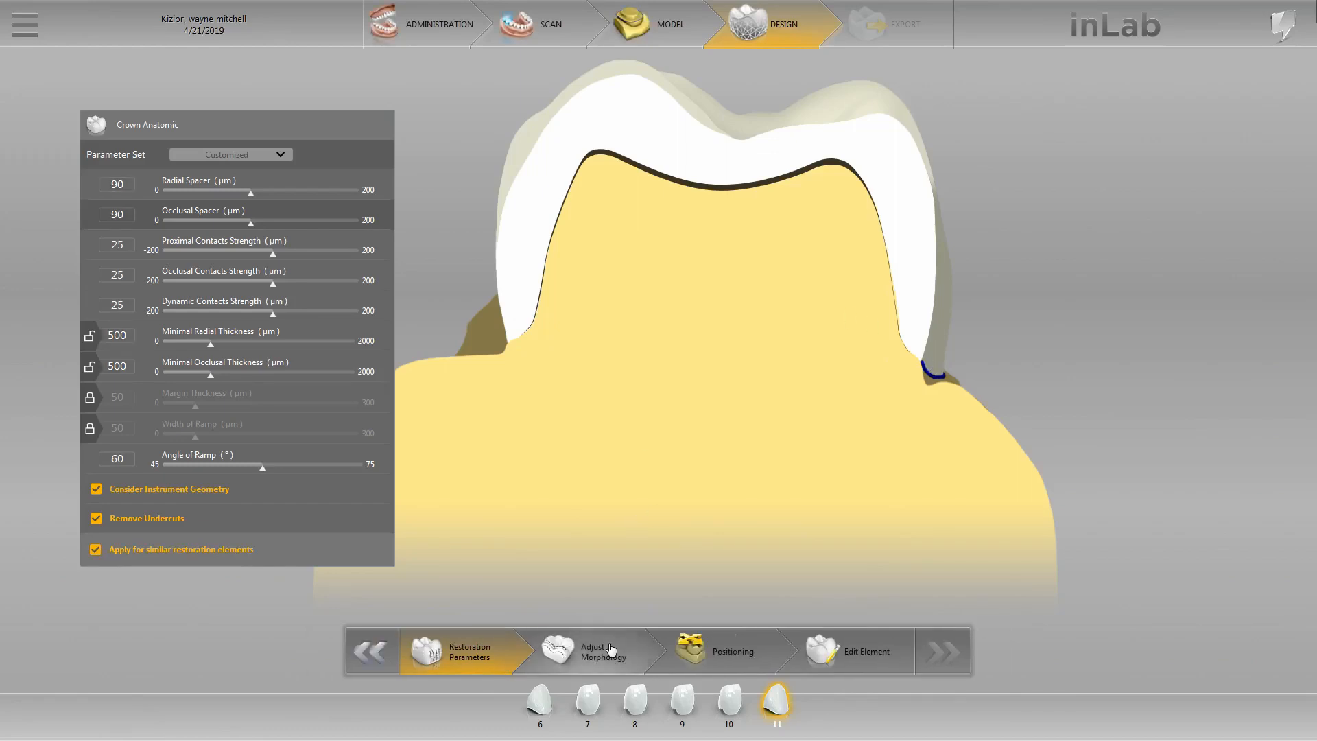
# - Advance through Adjust Morphology to the Positioning phase and examine the proposed crowns from the front and the incisal side
pyautogui.click(610, 648)
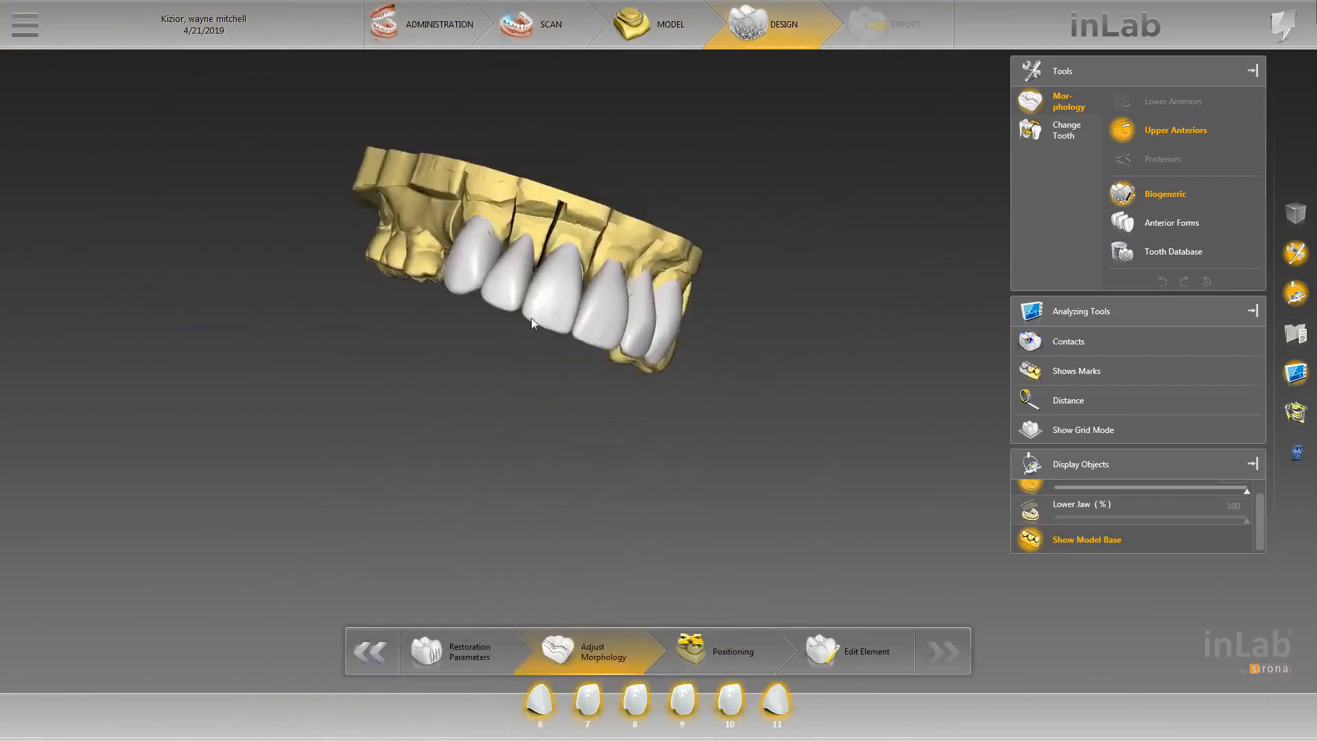
pyautogui.click(731, 651)
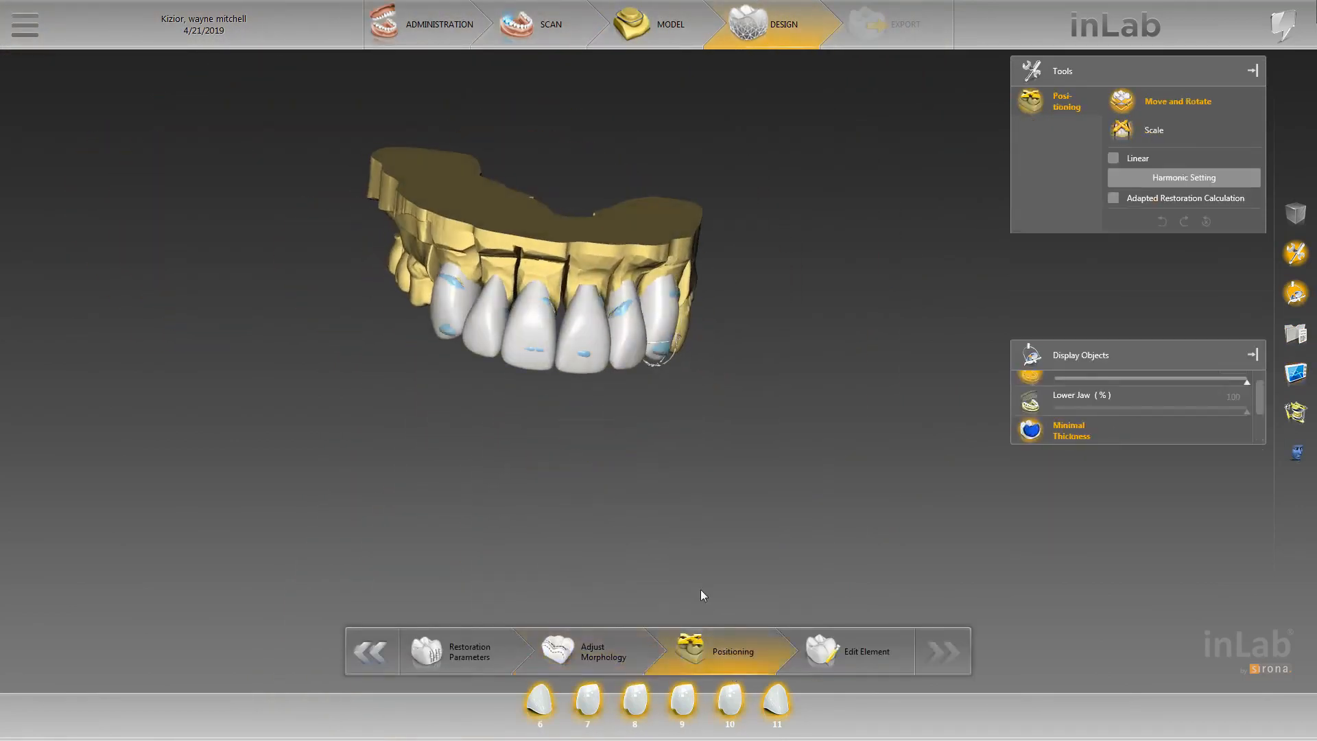
pyautogui.moveTo(748, 395); pyautogui.dragTo(640, 397)
pyautogui.scroll(4, 640, 400)
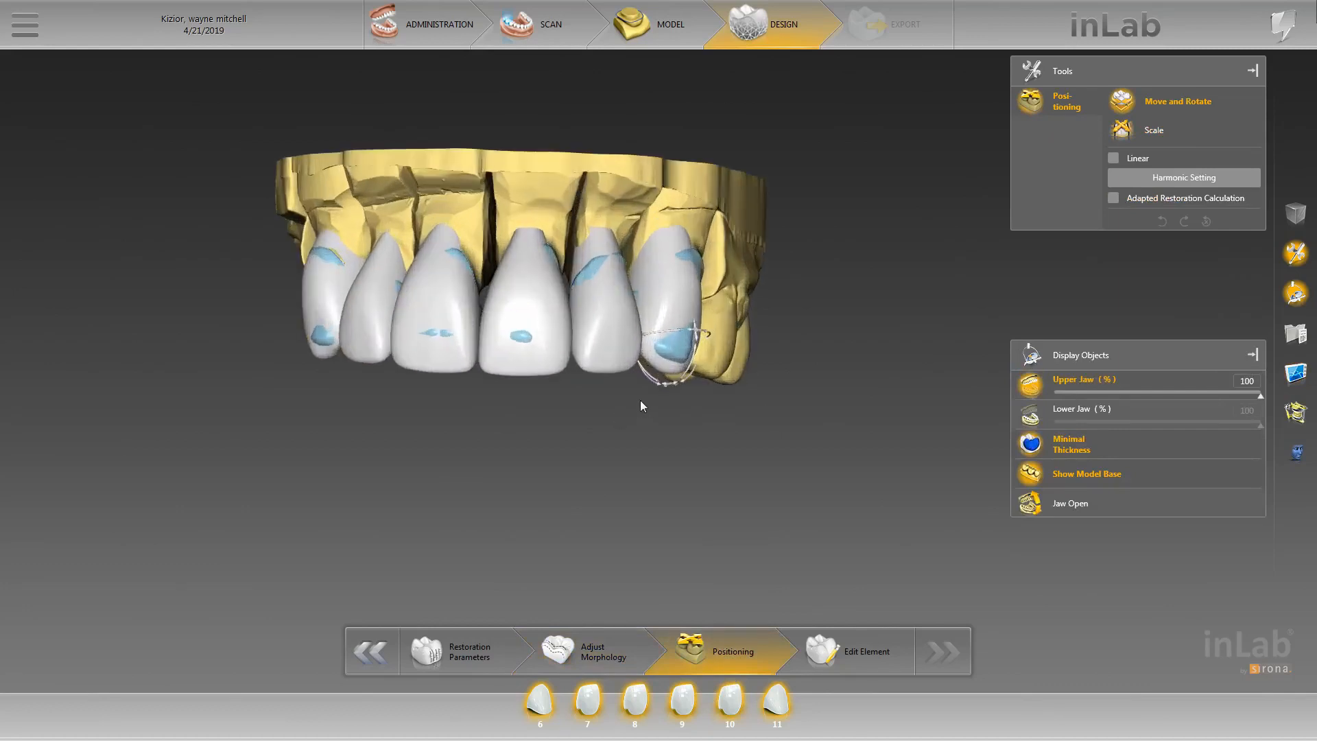
pyautogui.moveTo(640, 401); pyautogui.dragTo(687, 429, button='middle')
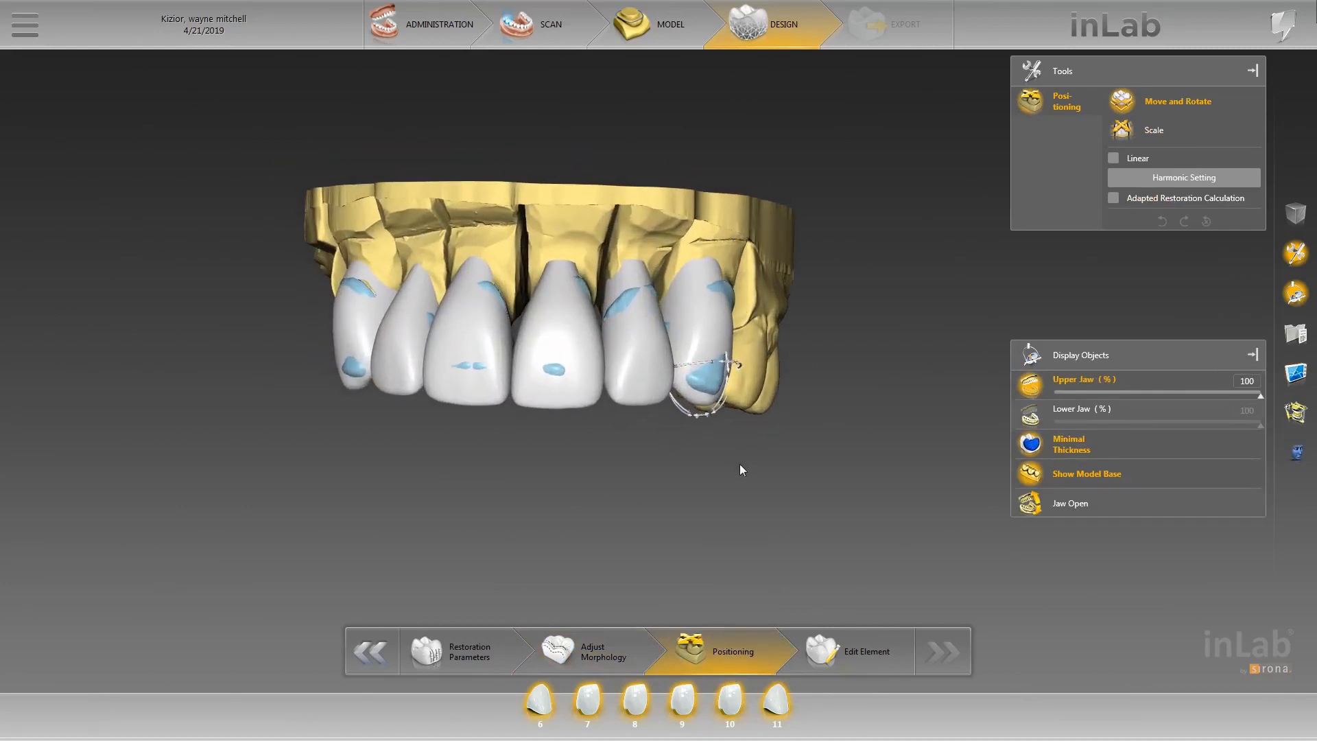
pyautogui.moveTo(739, 470); pyautogui.dragTo(755, 468)
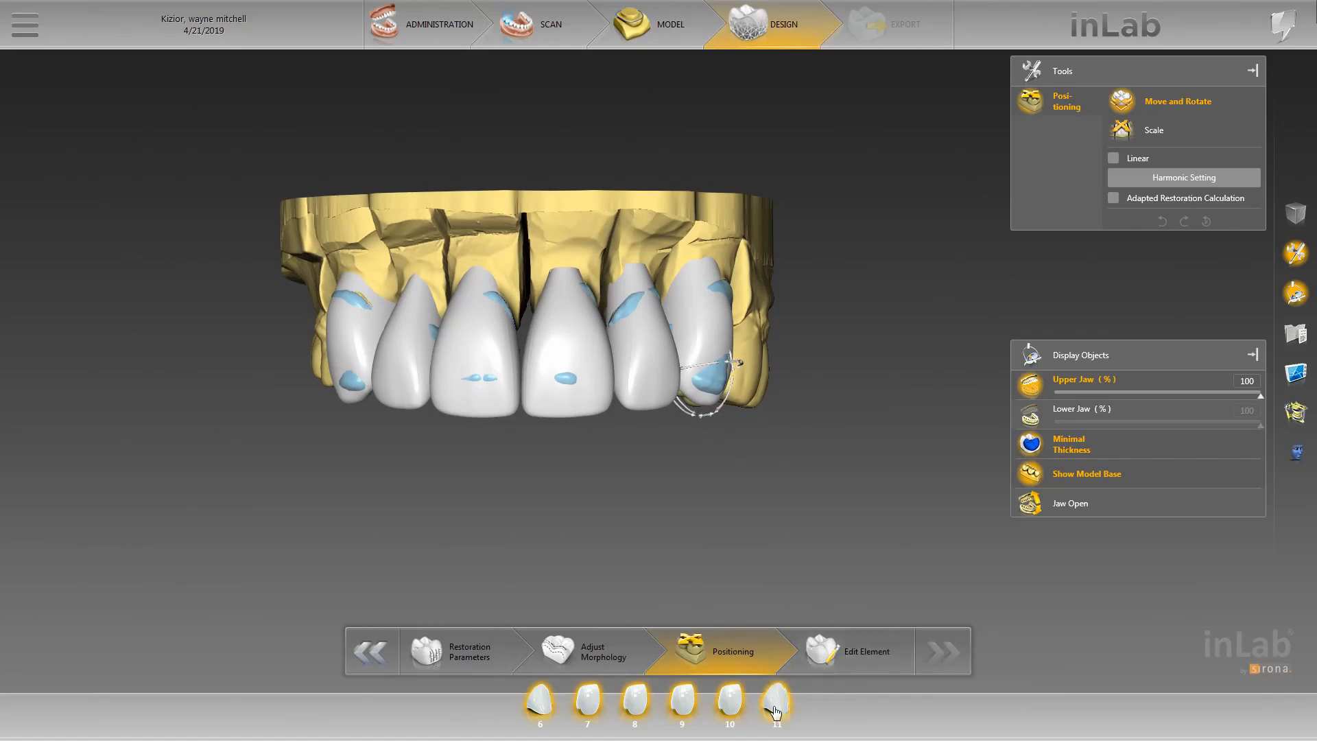
pyautogui.moveTo(816, 523); pyautogui.dragTo(785, 383)
pyautogui.scroll(3, 785, 383)
pyautogui.scroll(-2, 728, 399)
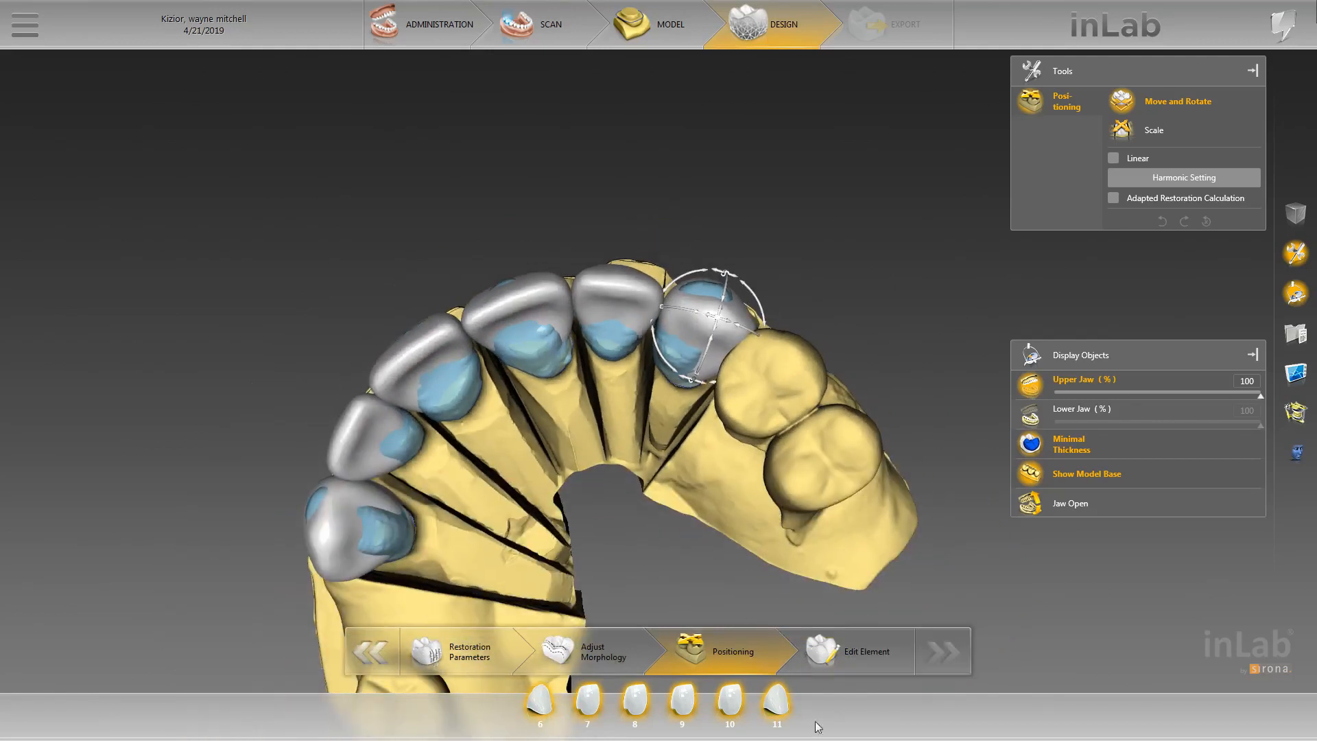
# - Show the lower jaw and inspect the upper anterior crowns against the opposing teeth
pyautogui.click(540, 699)
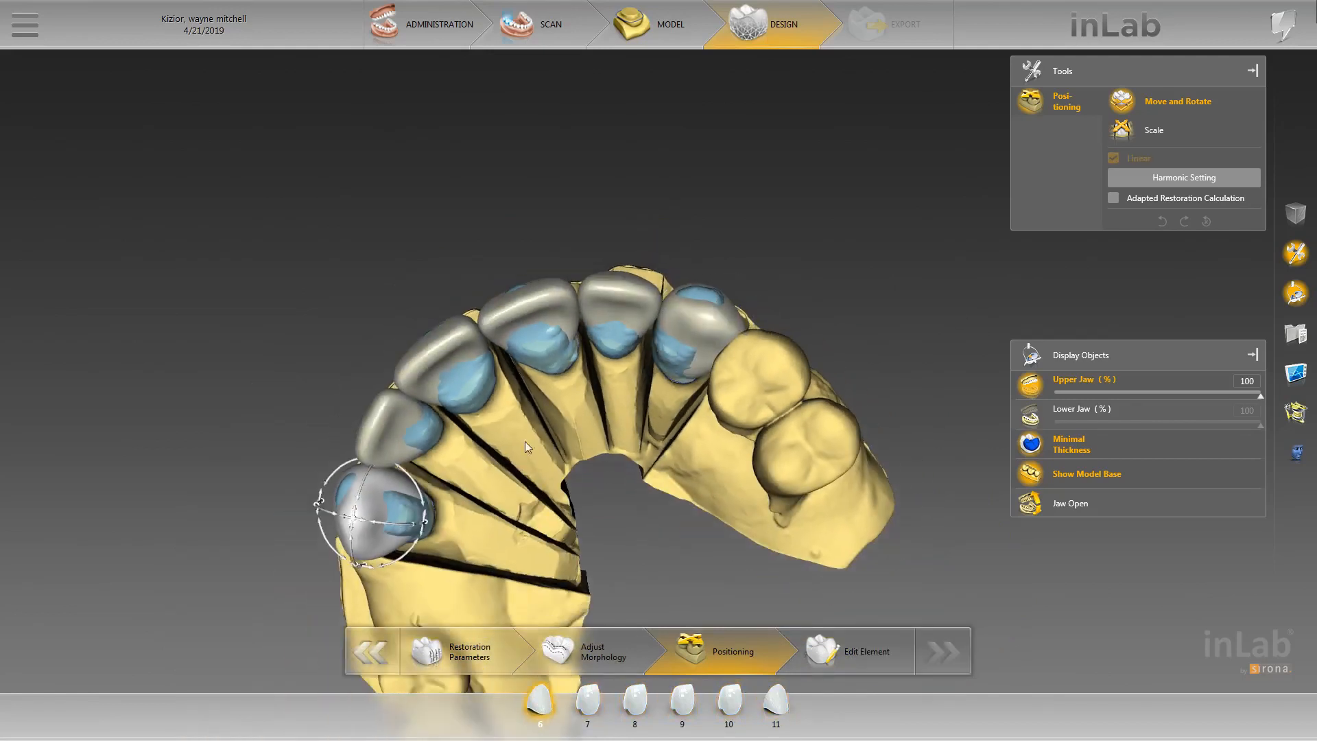
pyautogui.moveTo(525, 442); pyautogui.dragTo(663, 459)
pyautogui.click(1035, 414)
pyautogui.moveTo(619, 188); pyautogui.dragTo(720, 338)
pyautogui.scroll(3, 720, 339)
pyautogui.scroll(-2, 783, 262)
pyautogui.moveTo(783, 262); pyautogui.dragTo(638, 391)
pyautogui.click(638, 393)
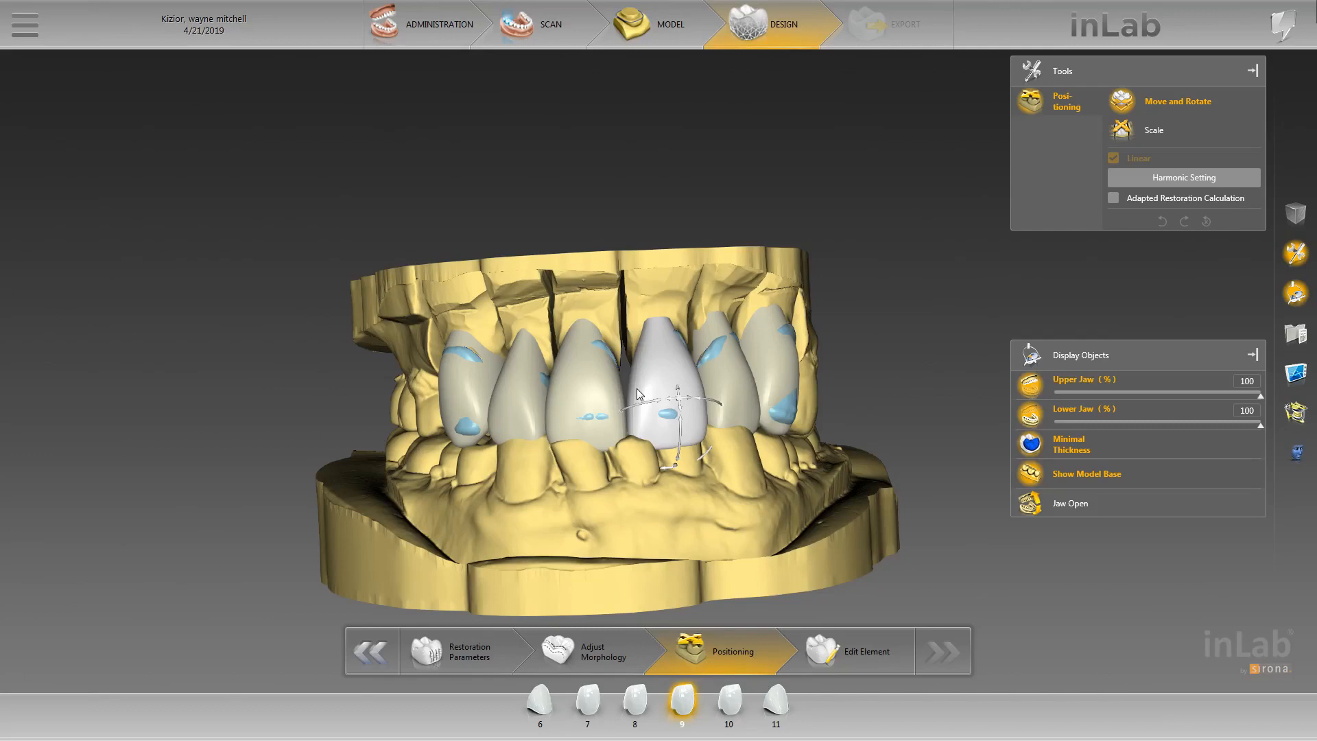
# - Move crown 6 slightly toward the lower teeth and rotate it to fit the curve of the arch
pyautogui.moveTo(496, 501); pyautogui.dragTo(485, 426)
pyautogui.click(487, 427)
pyautogui.moveTo(554, 509); pyautogui.dragTo(585, 468, button='middle')
pyautogui.moveTo(585, 468); pyautogui.dragTo(778, 368, button='right')
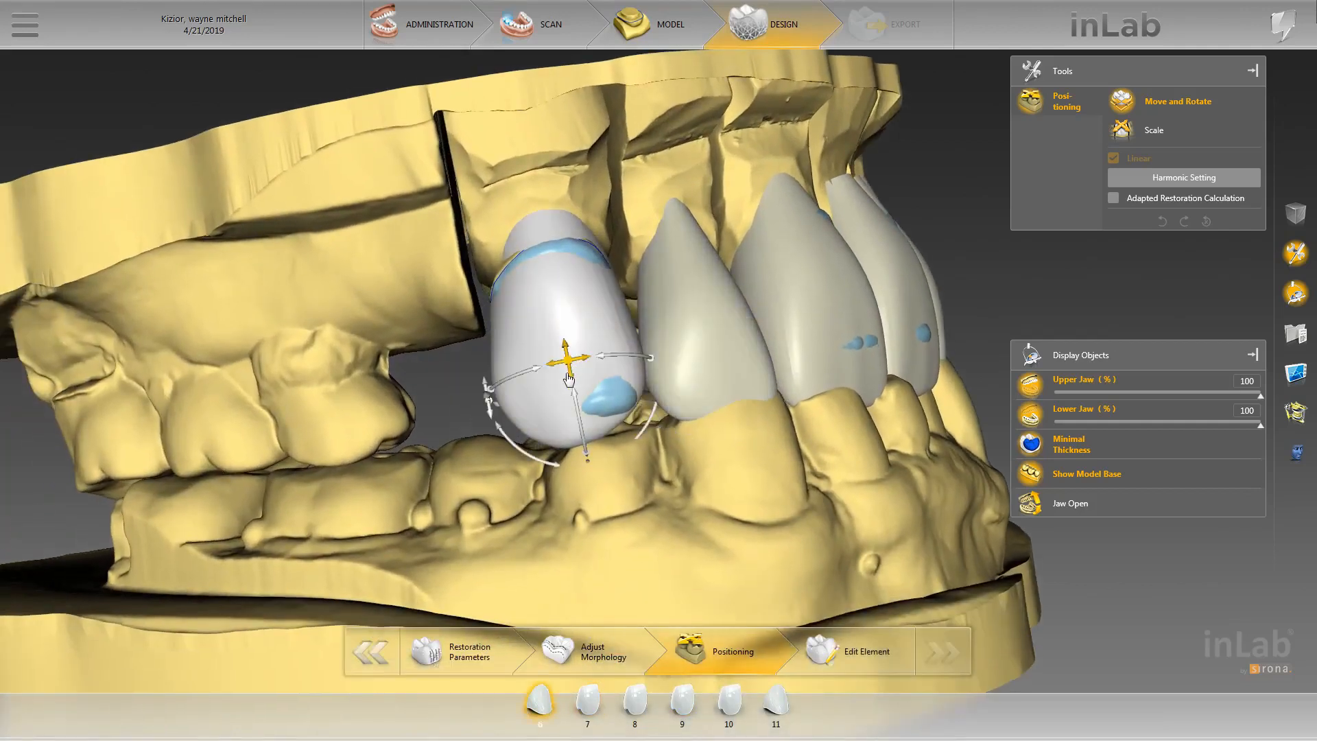
pyautogui.moveTo(569, 379); pyautogui.dragTo(570, 393)
pyautogui.moveTo(722, 458); pyautogui.dragTo(725, 480, button='middle')
pyautogui.moveTo(724, 480); pyautogui.dragTo(689, 326)
pyautogui.moveTo(541, 356); pyautogui.dragTo(637, 384)
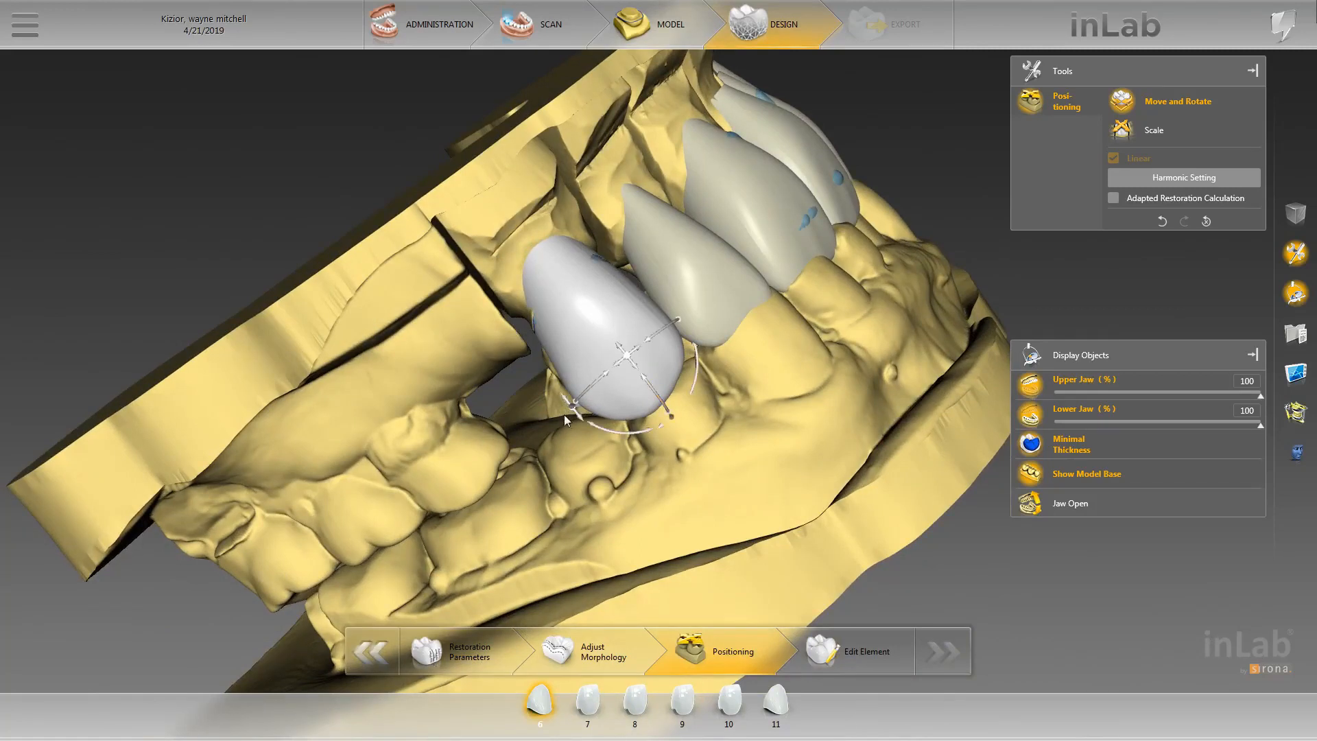
pyautogui.moveTo(565, 414); pyautogui.dragTo(599, 429)
pyautogui.moveTo(615, 377)
pyautogui.mouseDown()
pyautogui.moveTo(800, 417)
pyautogui.moveTo(723, 205)
pyautogui.moveTo(582, 547)
pyautogui.moveTo(628, 488)
pyautogui.moveTo(669, 396)
pyautogui.moveTo(696, 465)
pyautogui.mouseUp()
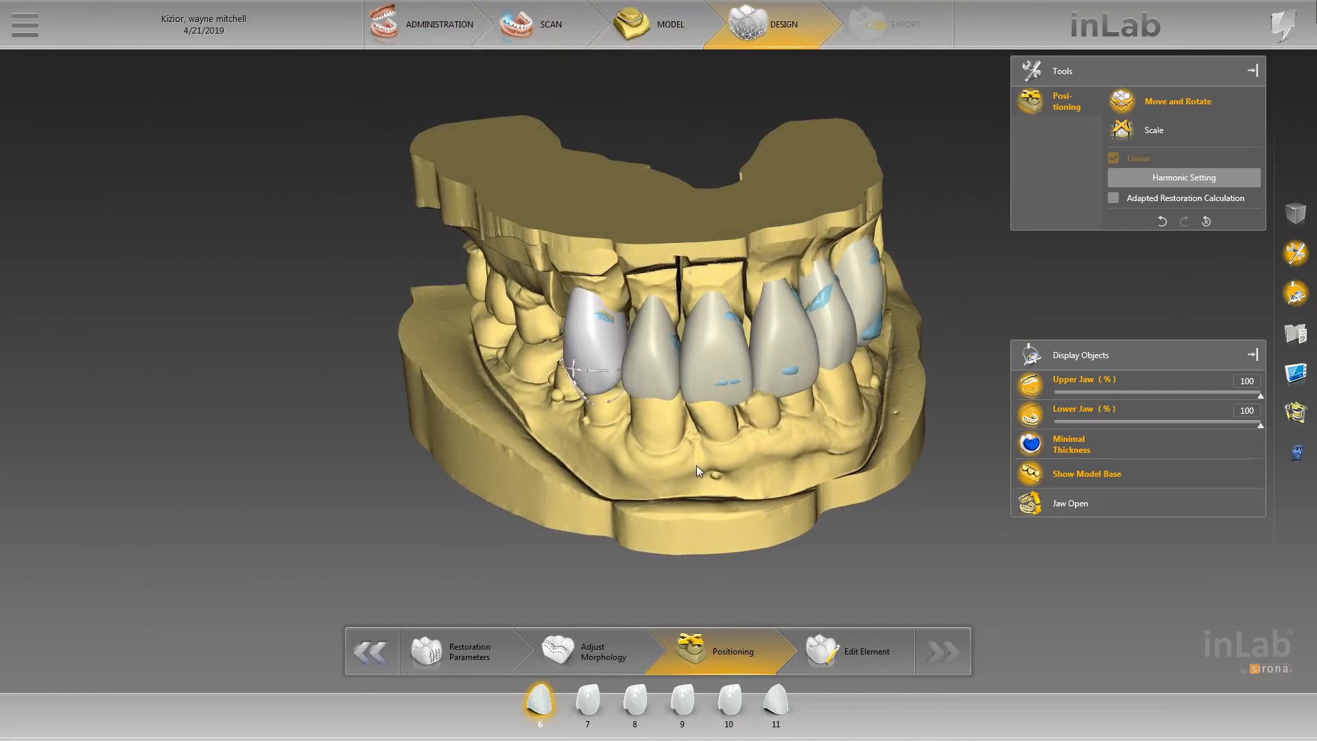
# - Switch crown 6 to Scale and slightly adjust its width on the side facing the back teeth
pyautogui.moveTo(505, 365); pyautogui.dragTo(651, 381)
pyautogui.click(651, 381)
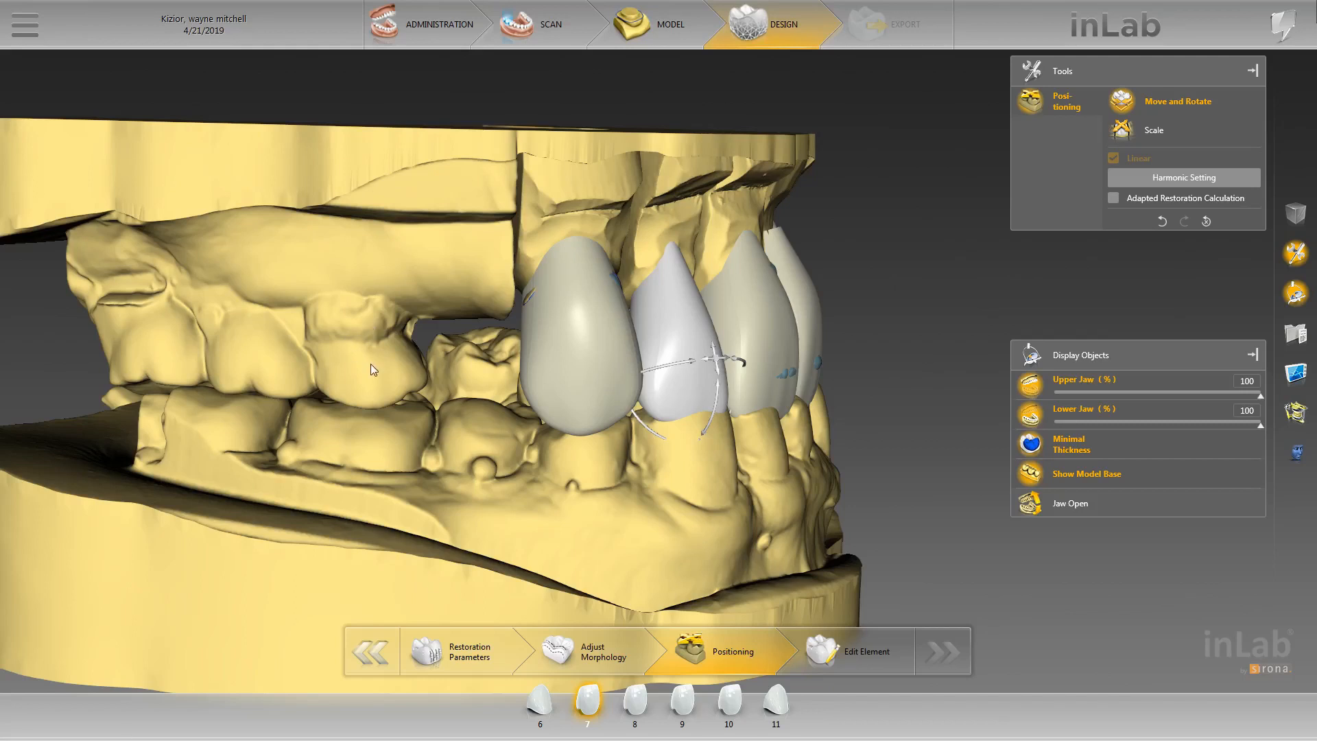
pyautogui.click(565, 331)
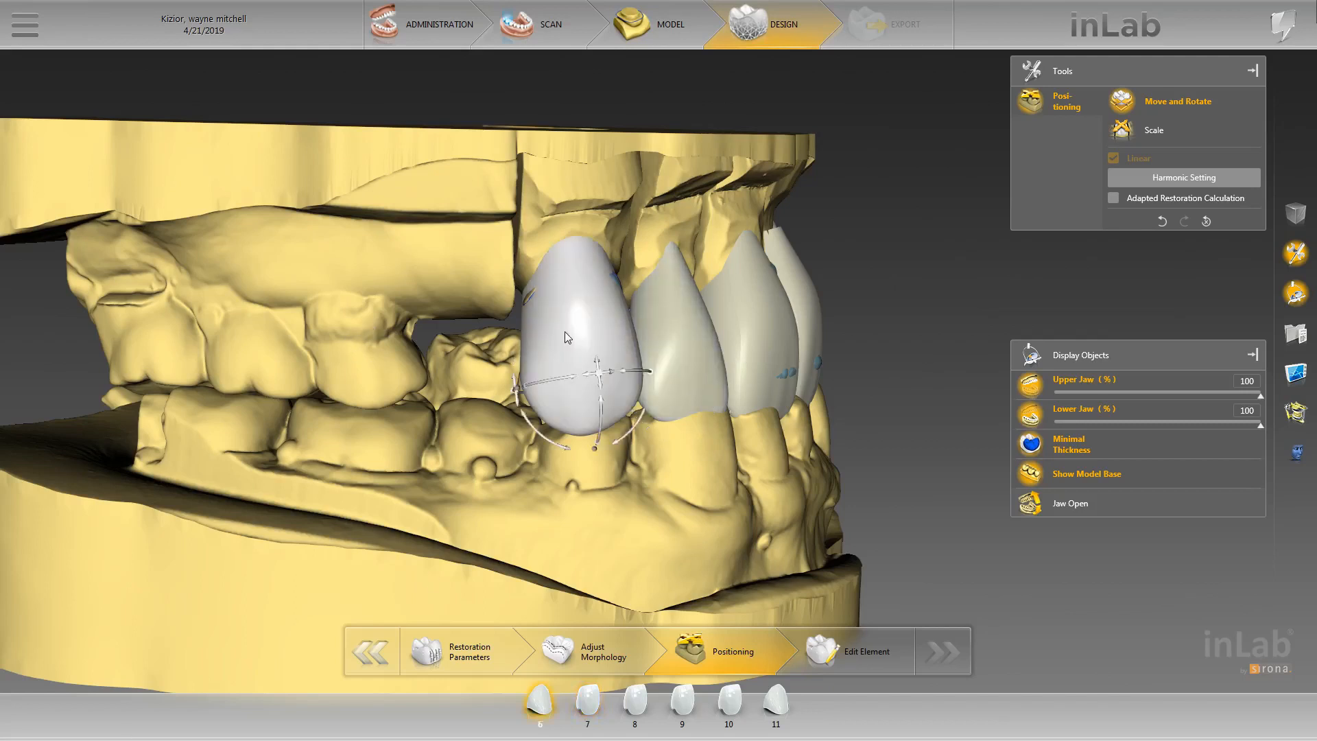
pyautogui.rightClick(565, 332)
pyautogui.click(656, 359)
pyautogui.moveTo(639, 437); pyautogui.dragTo(664, 436, button='right')
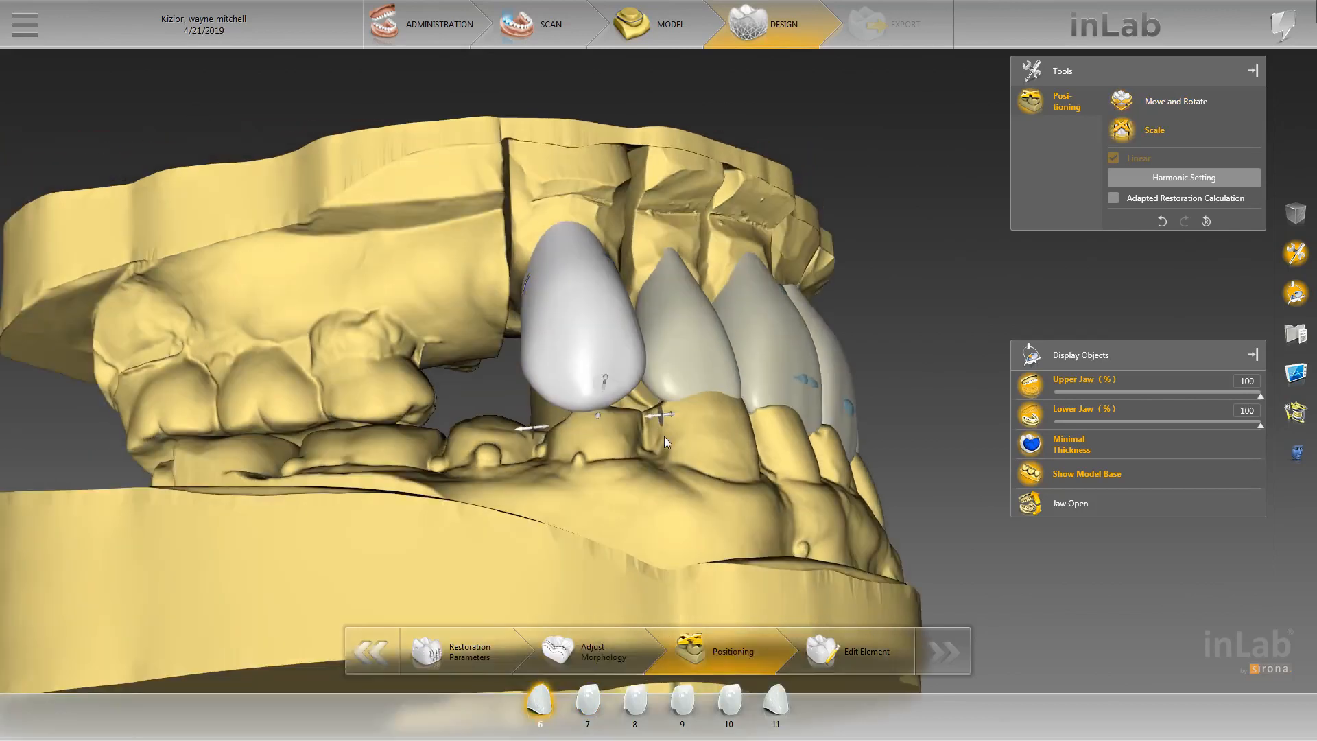
pyautogui.moveTo(646, 453); pyautogui.dragTo(609, 380)
pyautogui.moveTo(604, 185); pyautogui.dragTo(648, 237)
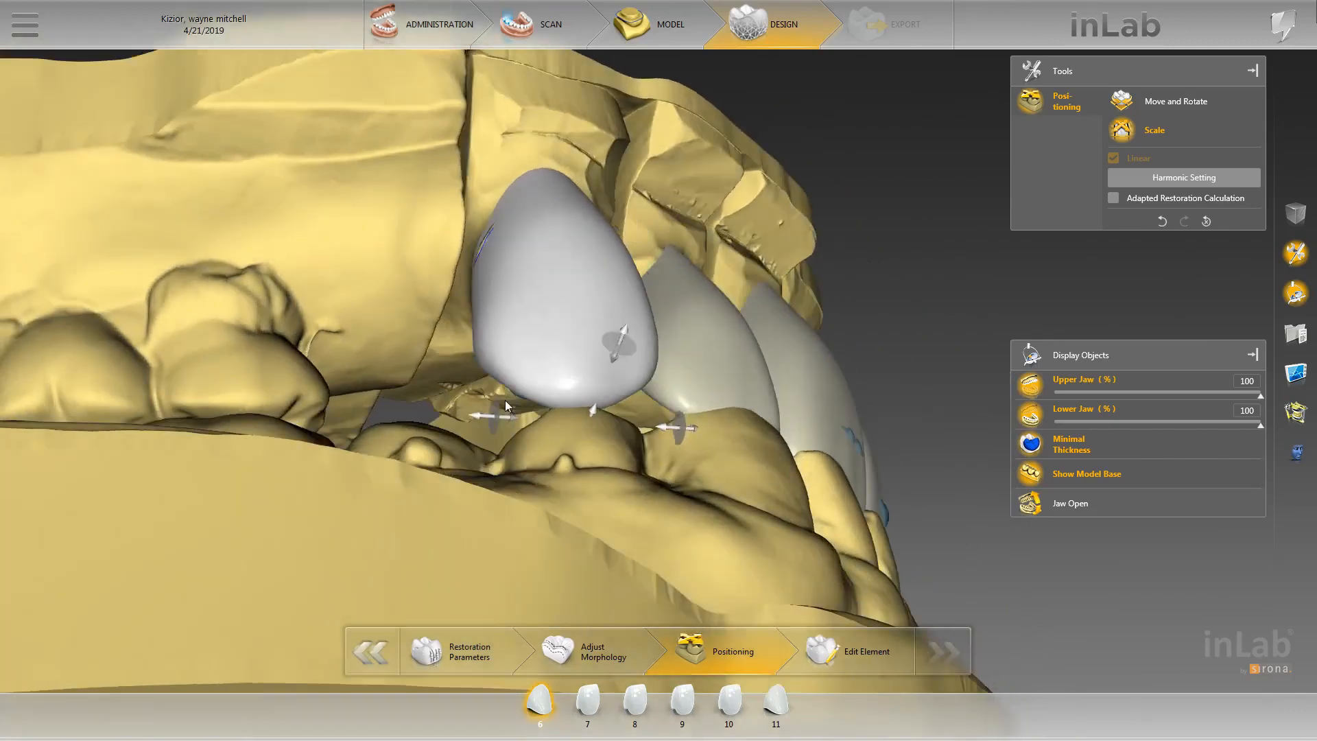
pyautogui.moveTo(504, 417); pyautogui.dragTo(508, 419)
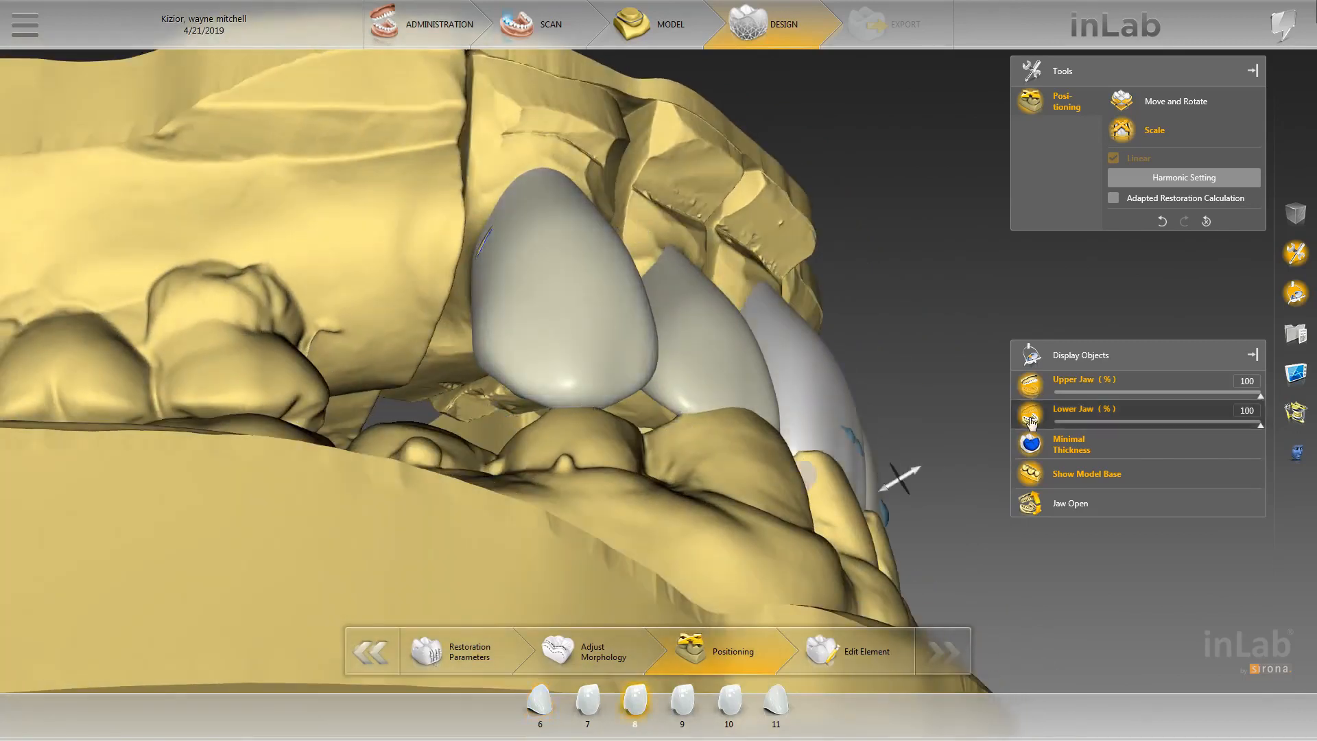
# - Hide the lower jaw and display the contact areas on the upper teeth
pyautogui.click(1030, 415)
pyautogui.moveTo(681, 473); pyautogui.dragTo(583, 284)
pyautogui.click(1294, 372)
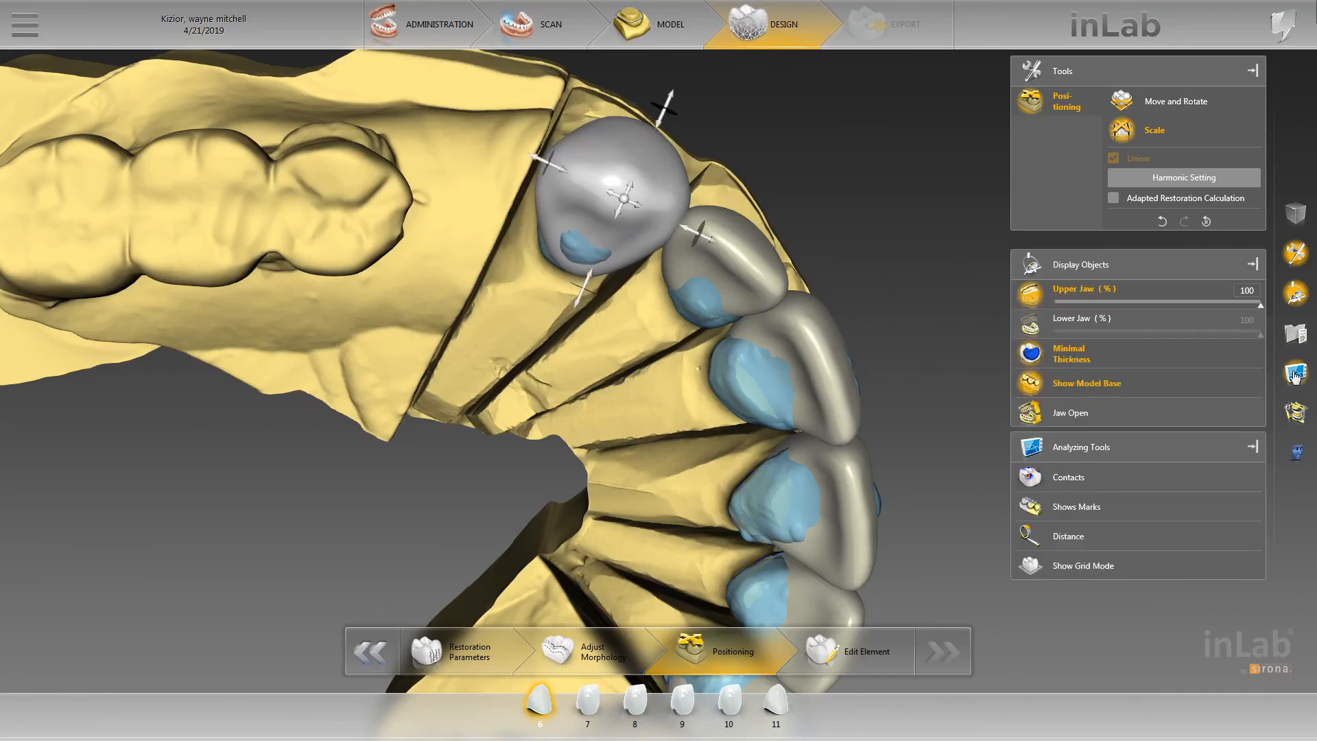
pyautogui.click(1069, 476)
# - Adjust the position of crown 6 with Move and Rotate, and refine its inner side with Scale
pyautogui.rightClick(645, 260)
pyautogui.click(701, 266)
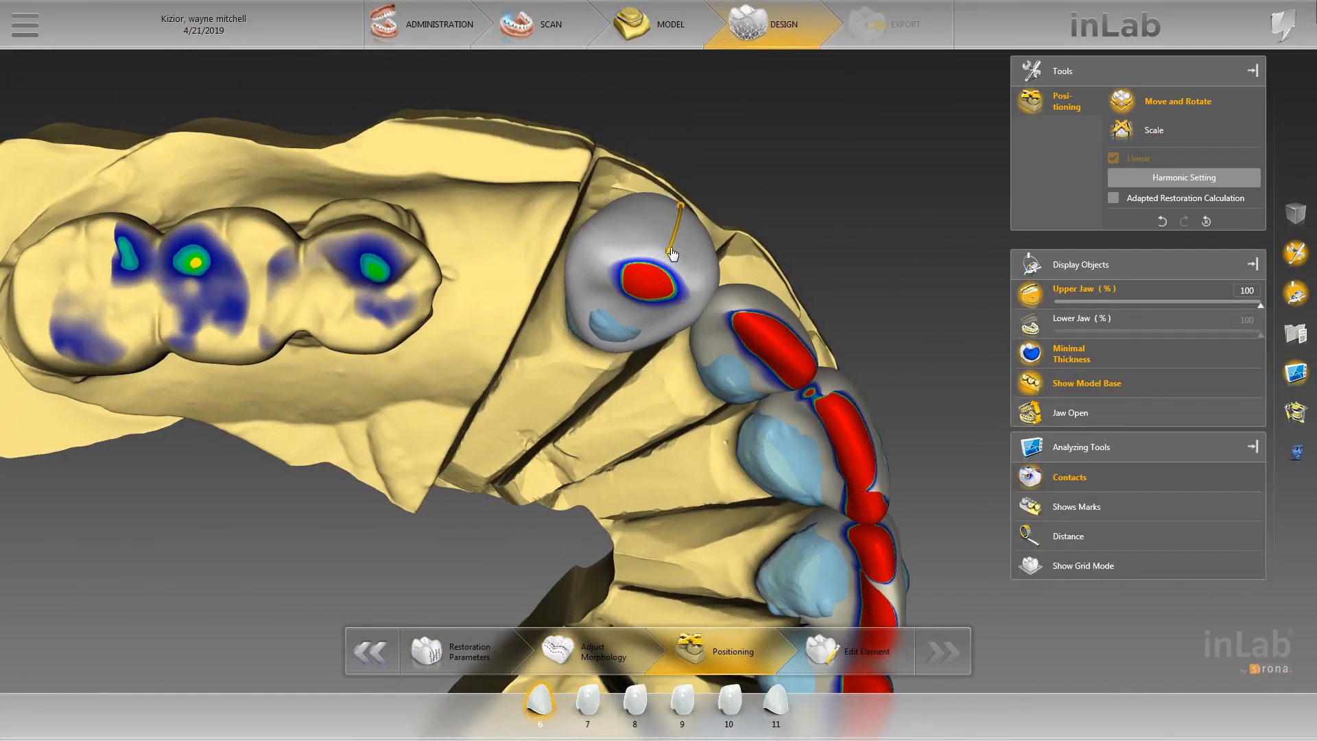
pyautogui.moveTo(676, 242); pyautogui.dragTo(613, 310)
pyautogui.click(612, 310)
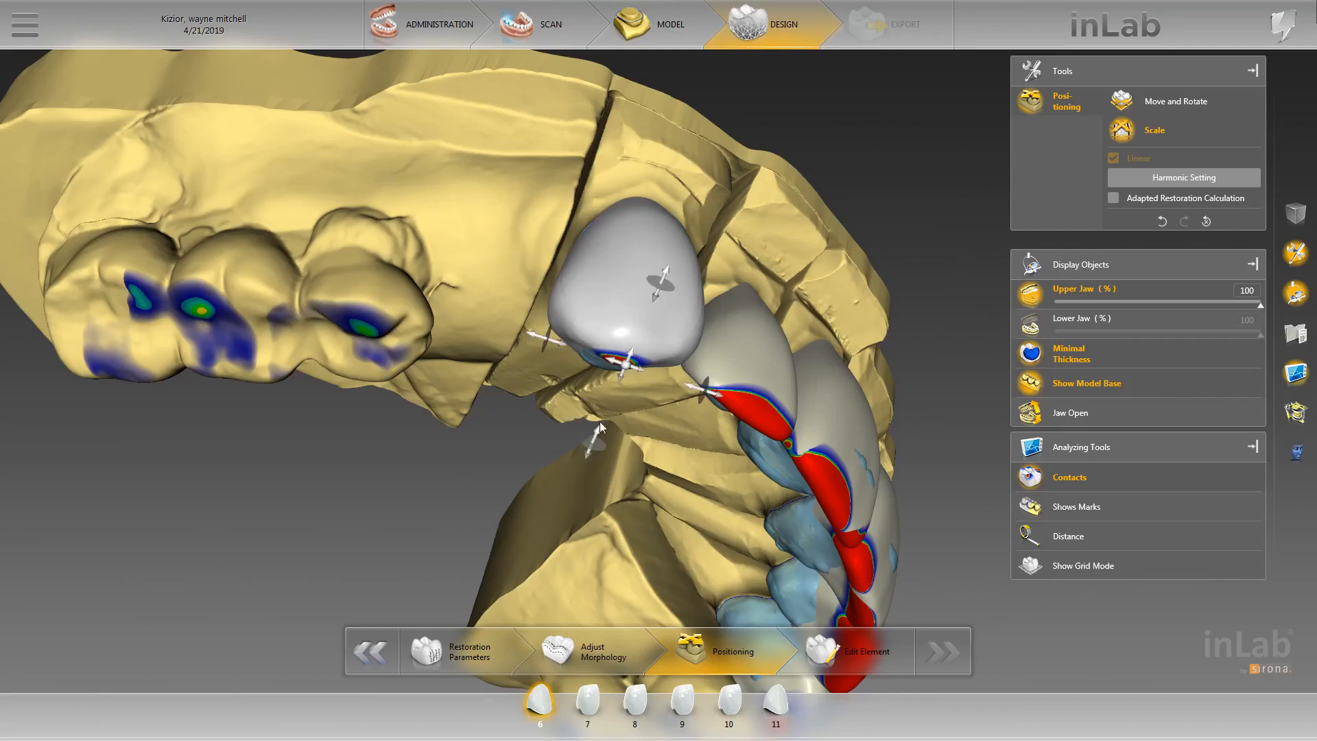
pyautogui.moveTo(599, 421); pyautogui.dragTo(562, 384)
pyautogui.moveTo(575, 433); pyautogui.dragTo(588, 300)
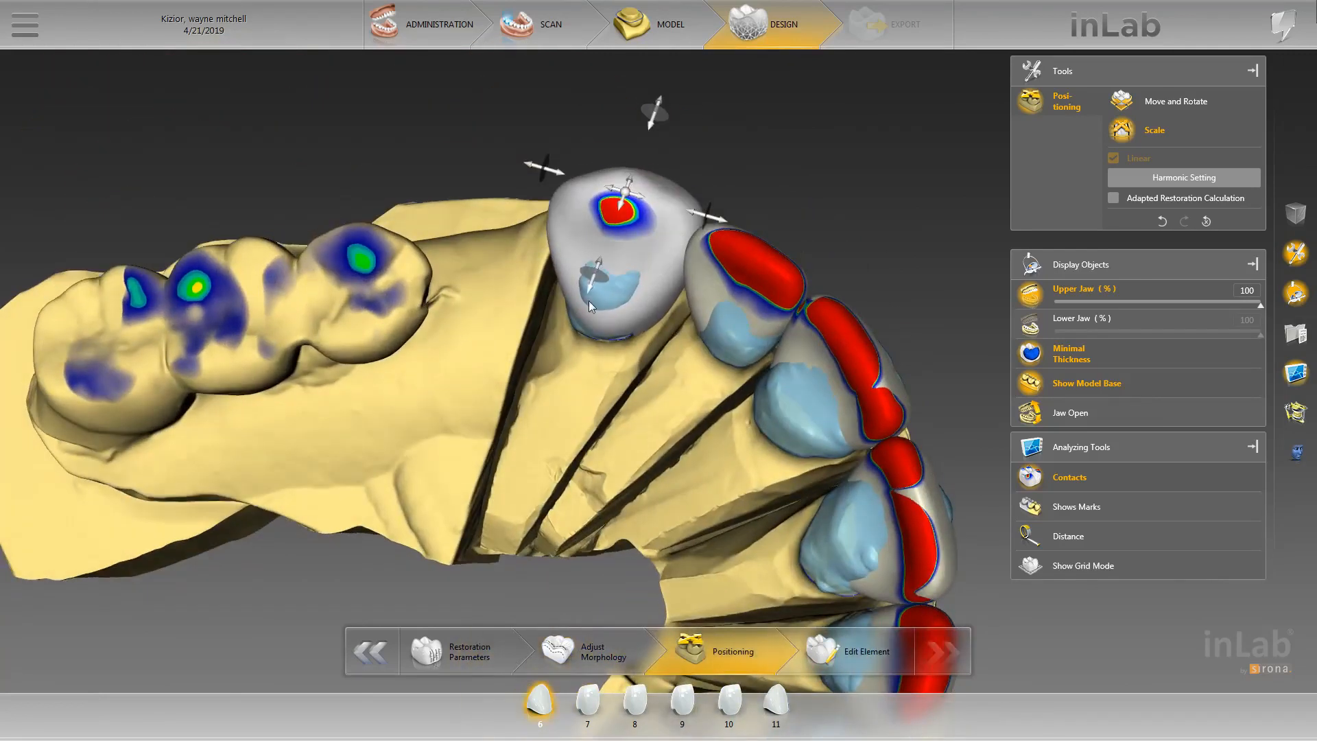
# - Select crown 7, hide the contact display and show the lower jaw
pyautogui.moveTo(609, 364); pyautogui.dragTo(617, 421)
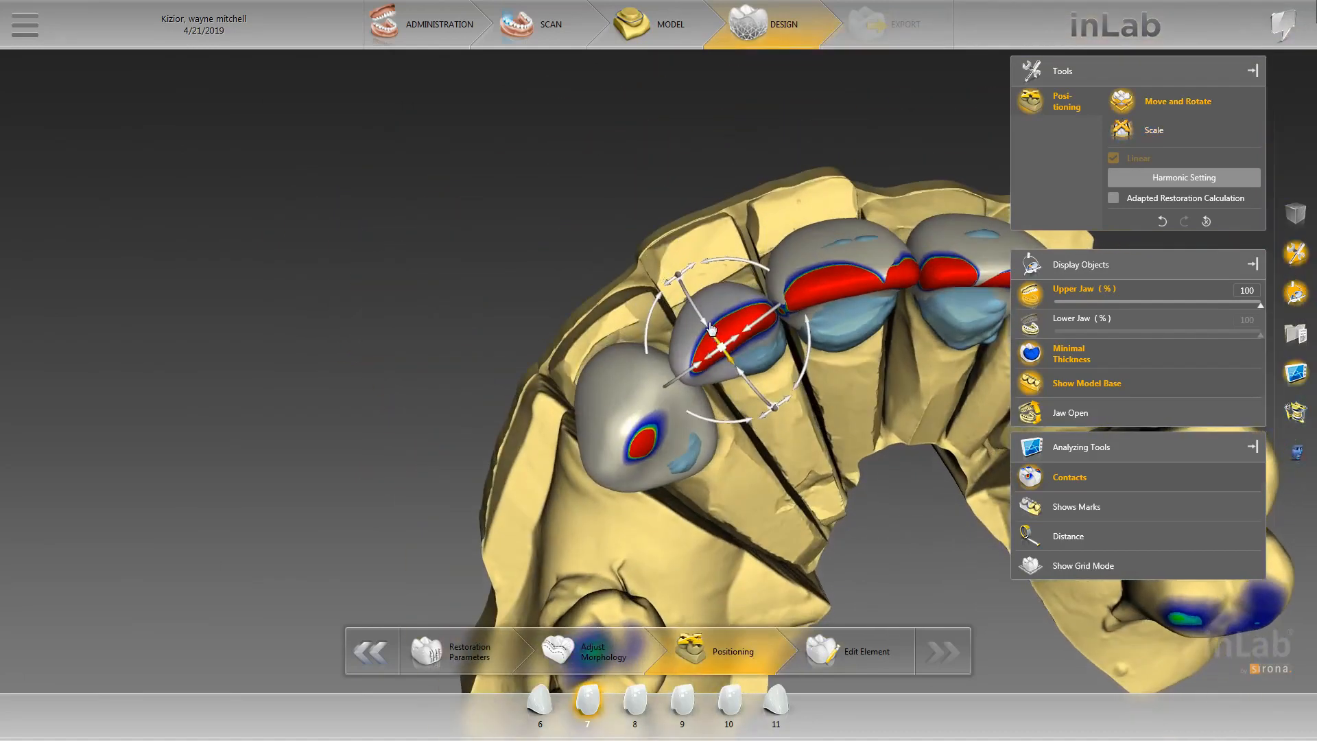
pyautogui.click(1069, 477)
pyautogui.click(1082, 318)
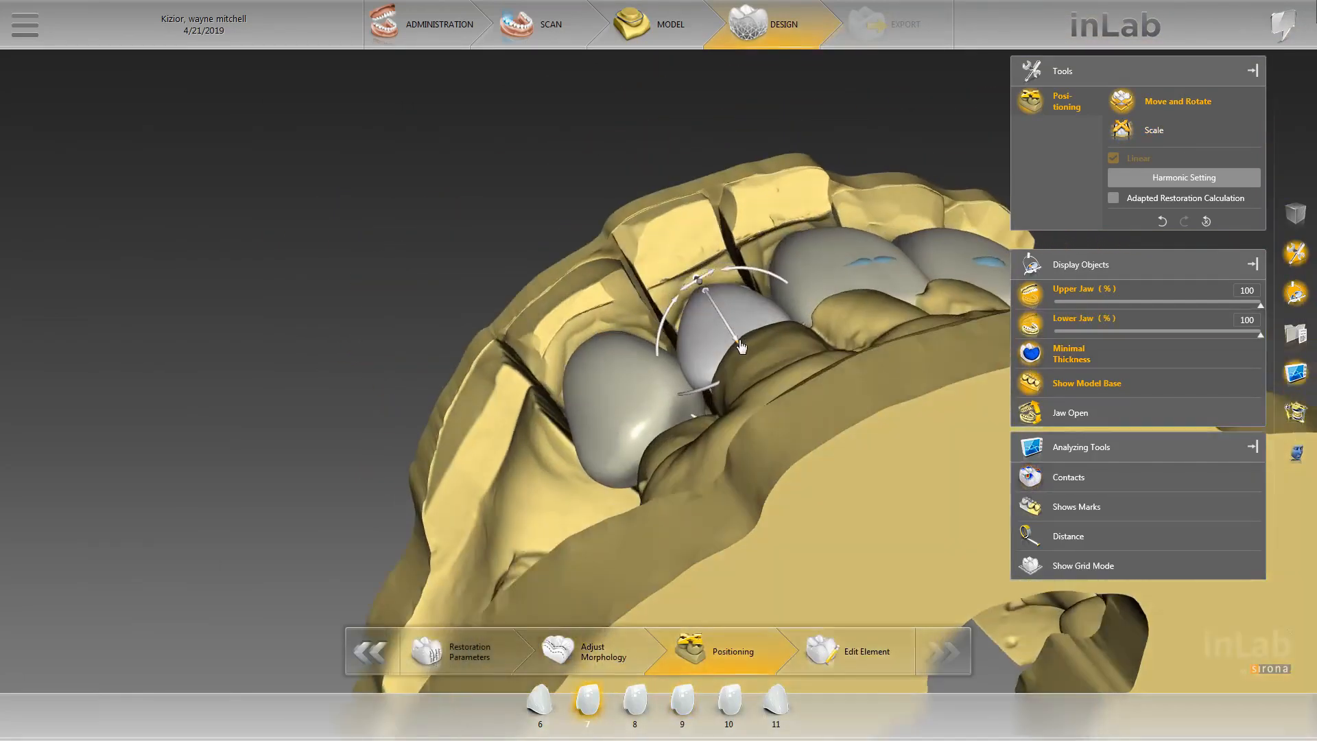
# - Move and rotate crown 7 against the lower teeth so it sits between crowns 6 and 8
pyautogui.moveTo(736, 344); pyautogui.dragTo(720, 322)
pyautogui.moveTo(627, 159); pyautogui.dragTo(701, 316)
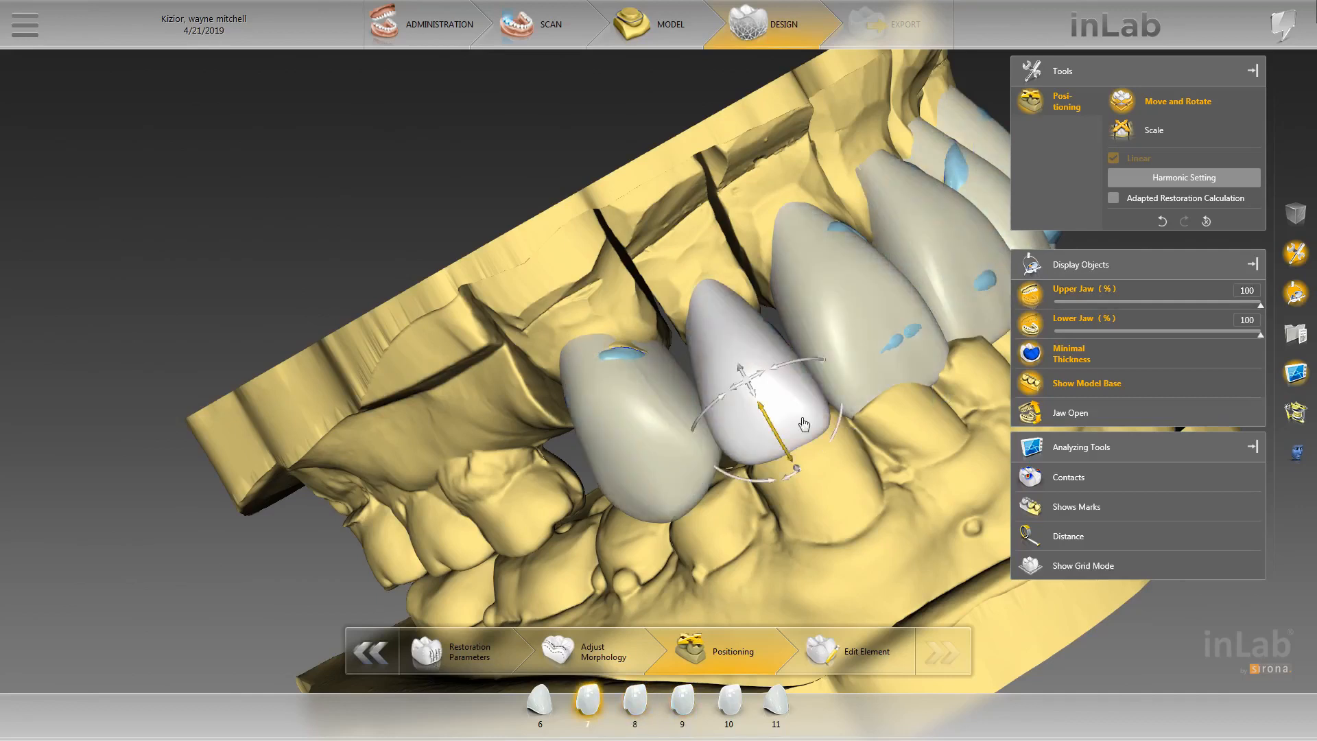
pyautogui.moveTo(752, 392); pyautogui.dragTo(748, 392)
pyautogui.moveTo(841, 421); pyautogui.dragTo(840, 417)
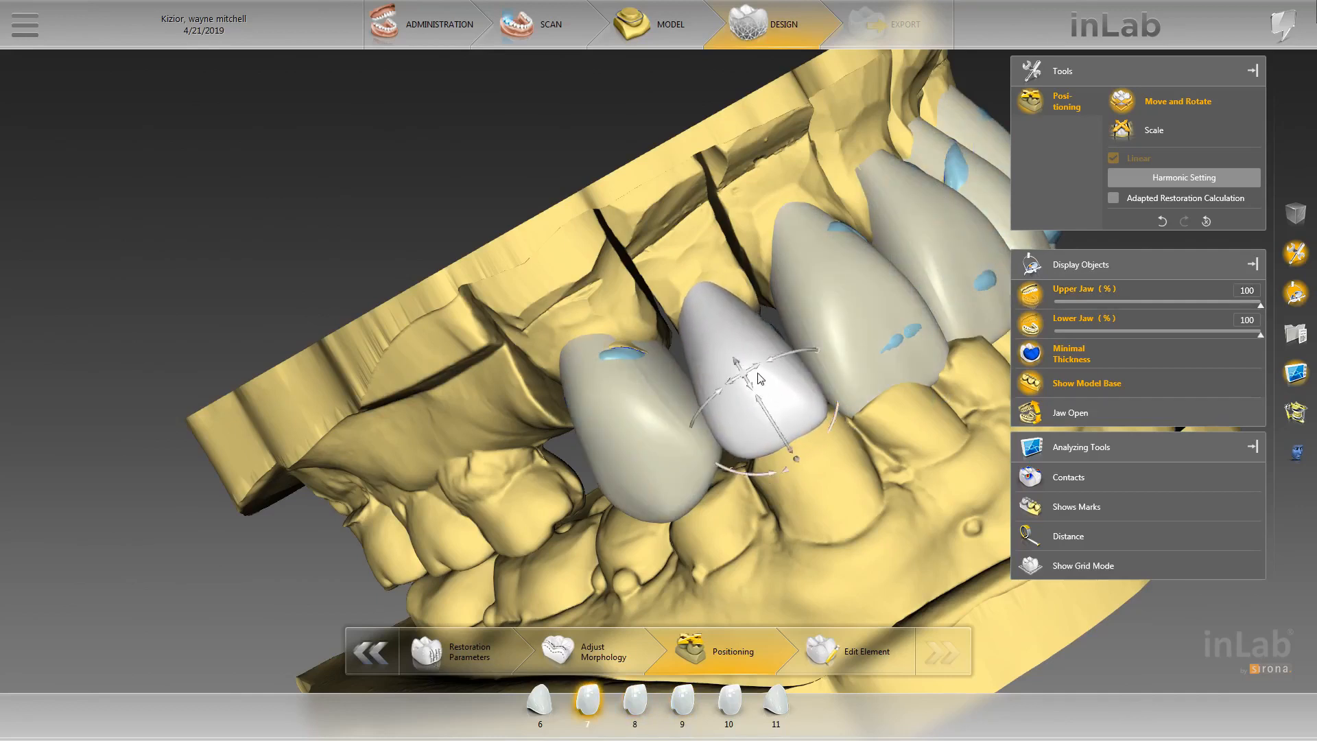
pyautogui.moveTo(756, 373); pyautogui.dragTo(760, 368)
pyautogui.moveTo(864, 441); pyautogui.dragTo(775, 413)
# - Hide the lower jaw and adjust the position of crown 7 along the arch, viewed from its biting edge
pyautogui.moveTo(866, 353); pyautogui.dragTo(710, 347)
pyautogui.rightClick(727, 346)
pyautogui.moveTo(727, 345); pyautogui.dragTo(668, 454, button='middle')
pyautogui.moveTo(669, 454); pyautogui.dragTo(693, 404)
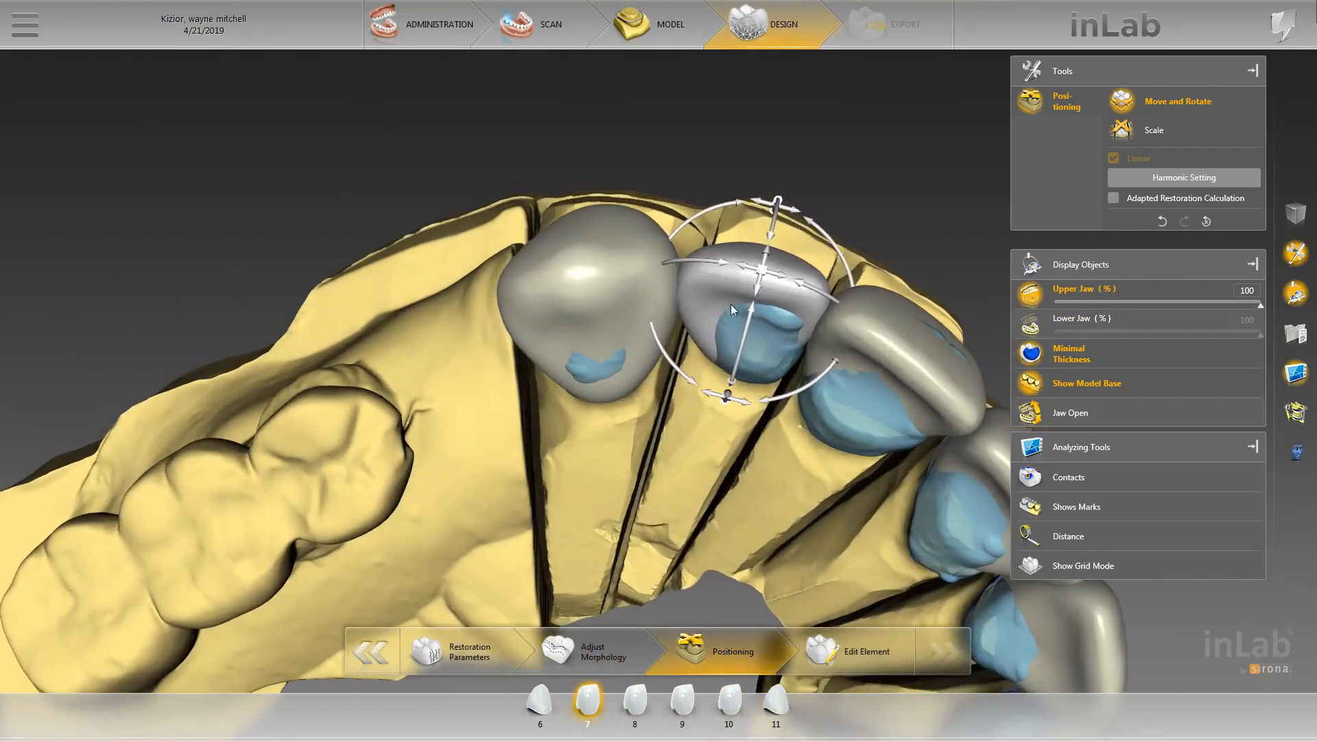
pyautogui.moveTo(741, 266); pyautogui.dragTo(748, 269)
pyautogui.moveTo(795, 122); pyautogui.dragTo(706, 458)
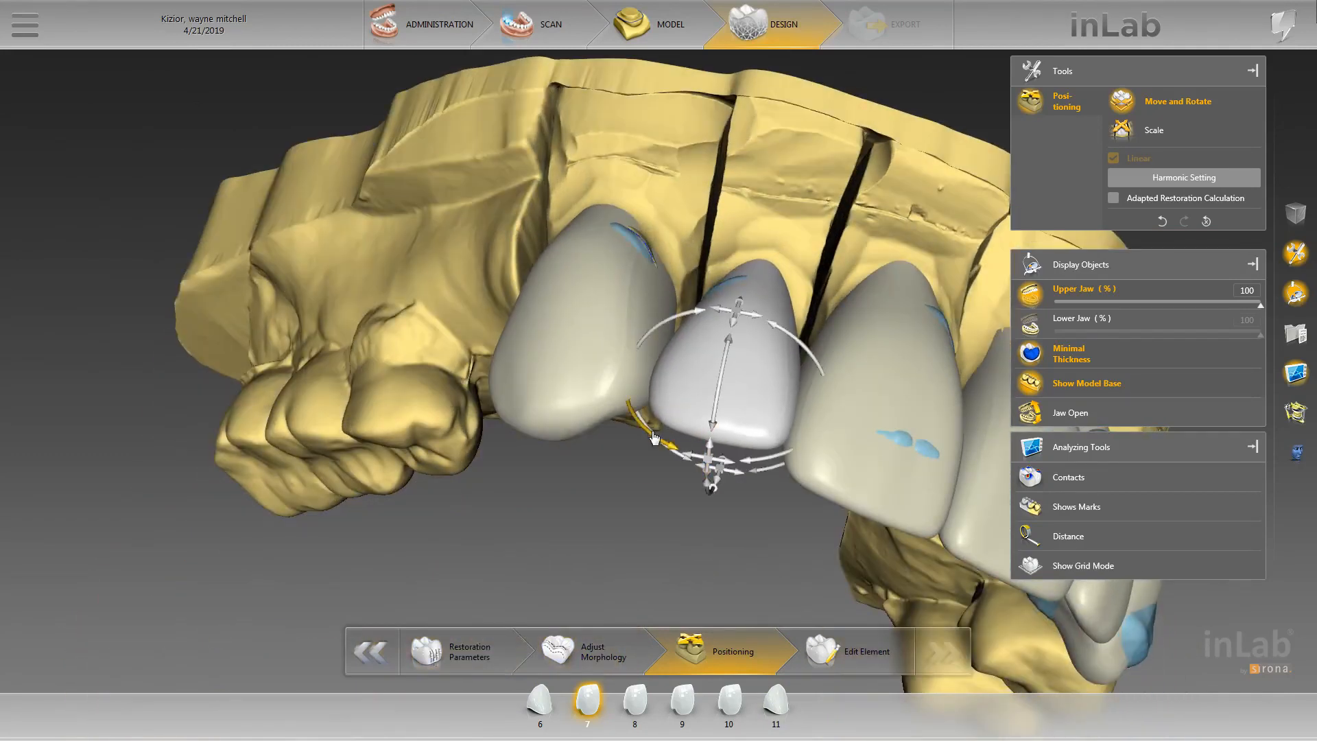
# - Fine-tune the height and tilt of crown 7 between crowns 6 and 8, viewed from the lip side
pyautogui.moveTo(717, 316); pyautogui.dragTo(715, 318)
pyautogui.moveTo(710, 496); pyautogui.dragTo(711, 499)
pyautogui.moveTo(717, 542); pyautogui.dragTo(733, 388)
# - Switch crown 7 to Scale and adjust its width on the side facing crown 8
pyautogui.rightClick(773, 323)
pyautogui.click(803, 355)
pyautogui.moveTo(789, 428); pyautogui.dragTo(796, 343)
pyautogui.moveTo(790, 210); pyautogui.dragTo(794, 209)
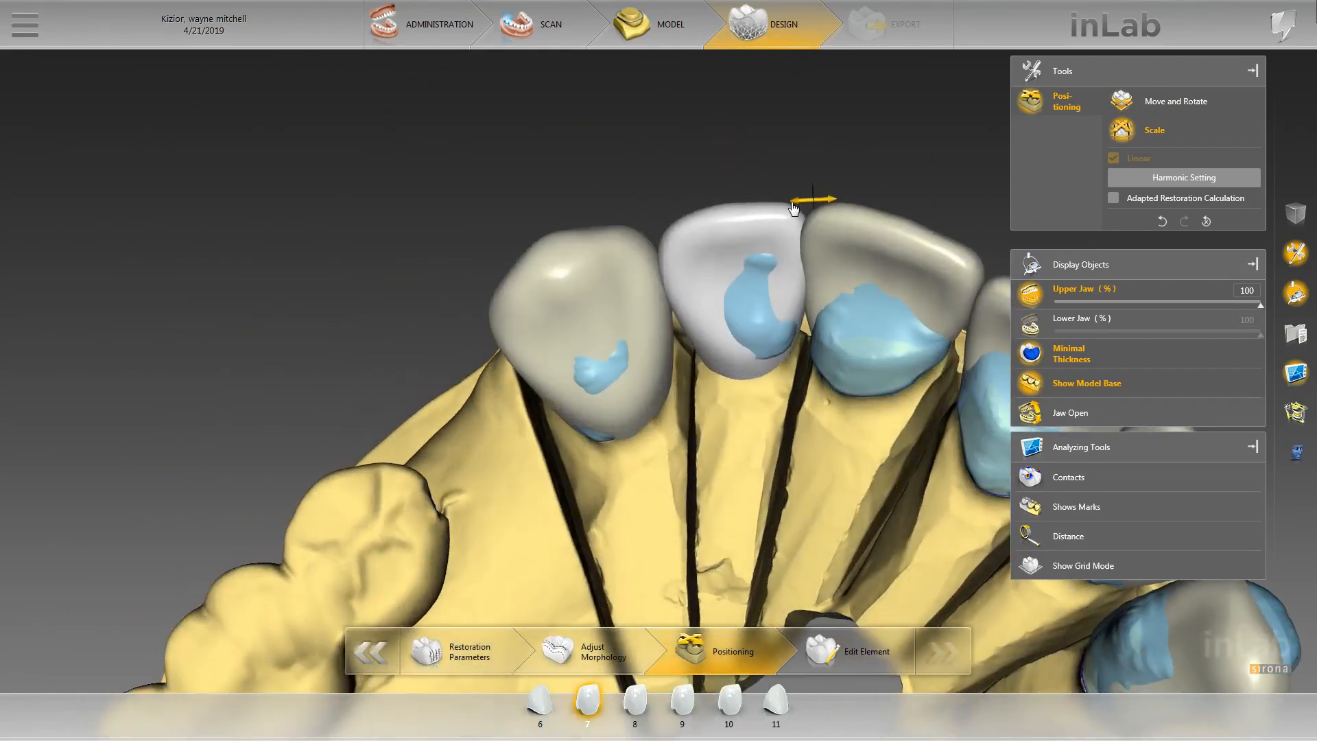
# - Display the contacts, reposition crown 7 with Move and Rotate, and refine its inner side with Scale
pyautogui.click(1028, 472)
pyautogui.moveTo(724, 128); pyautogui.dragTo(757, 307)
pyautogui.rightClick(757, 307)
pyautogui.click(820, 316)
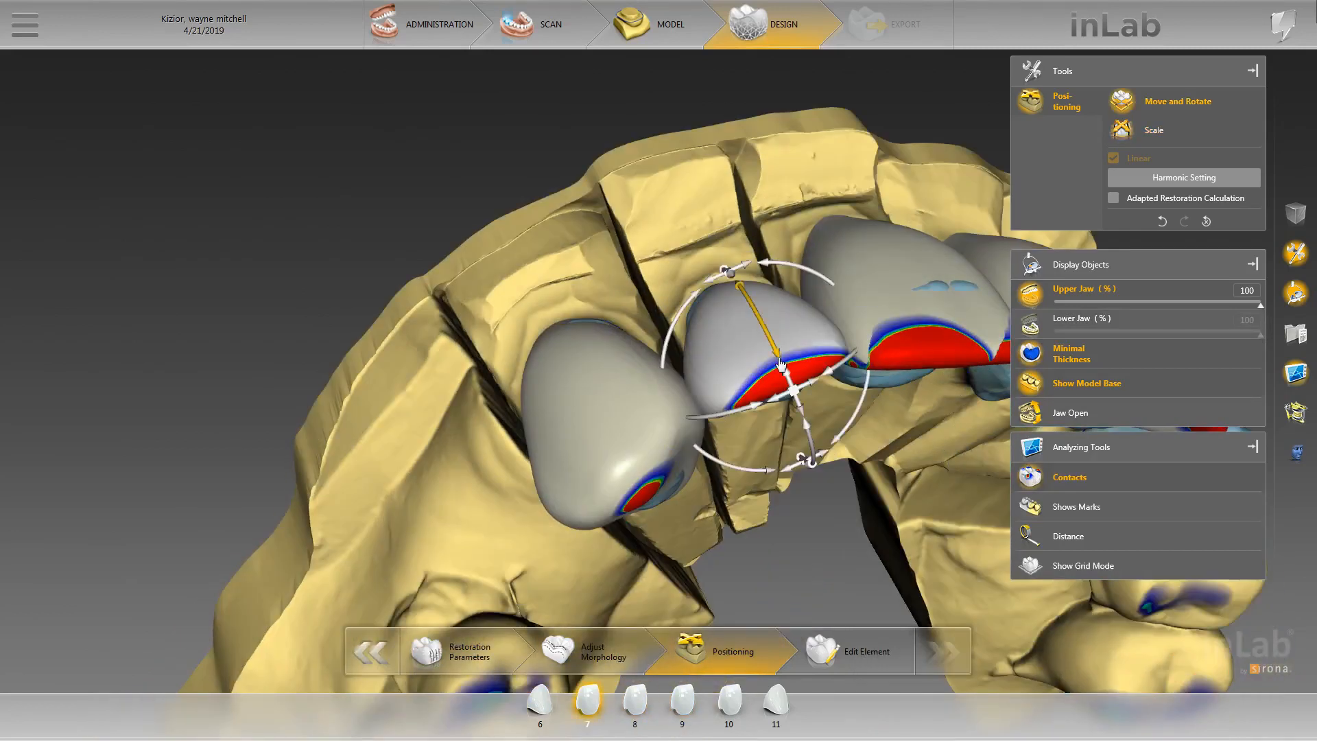
pyautogui.moveTo(792, 378); pyautogui.dragTo(786, 368)
pyautogui.moveTo(724, 188); pyautogui.dragTo(706, 219)
pyautogui.rightClick(787, 331)
pyautogui.click(813, 363)
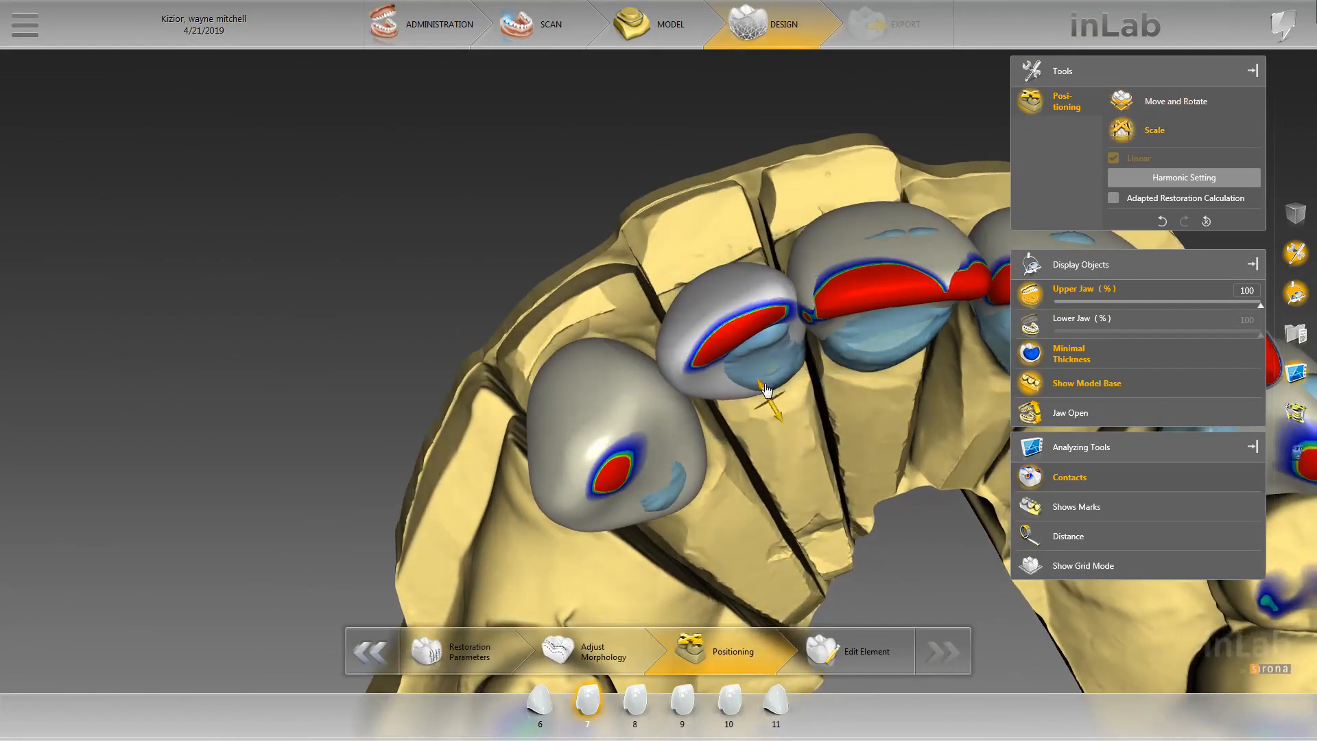
# - Select crown 8 and use Move and Rotate to shift it toward the lip, reducing its contact area
pyautogui.rightClick(687, 302)
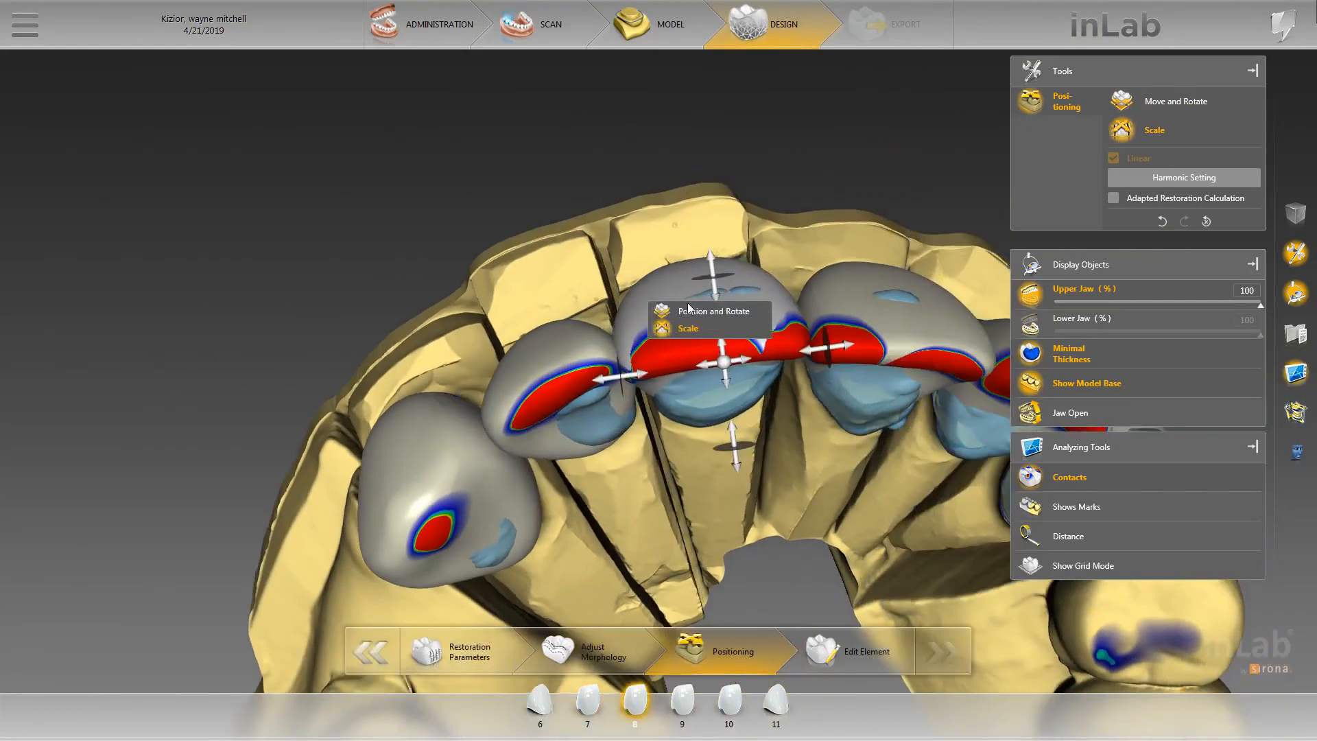
pyautogui.click(691, 303)
pyautogui.moveTo(703, 241); pyautogui.dragTo(720, 319)
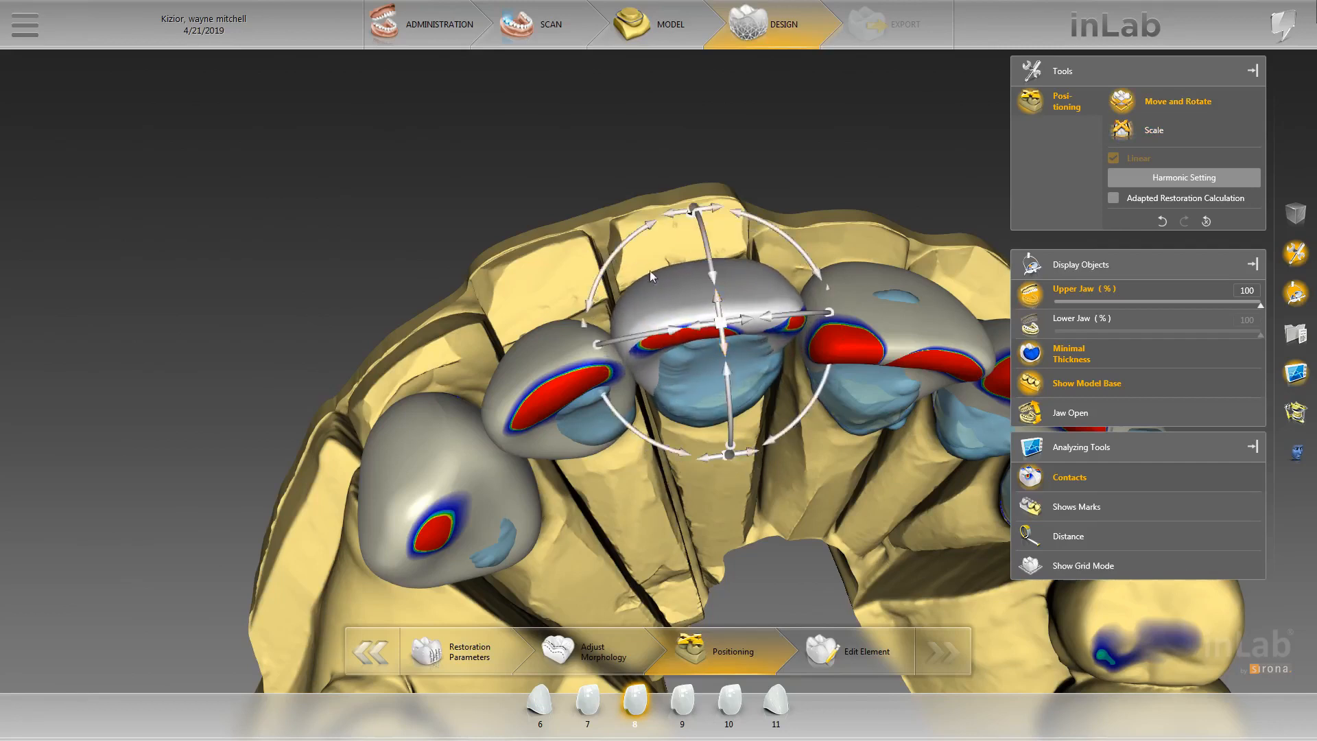
pyautogui.moveTo(612, 263); pyautogui.dragTo(614, 259)
pyautogui.moveTo(638, 198); pyautogui.dragTo(666, 308)
pyautogui.moveTo(851, 488); pyautogui.dragTo(866, 478)
# - Check the arch from the side and move crown 8 further toward the lip
pyautogui.scroll(-3, 912, 258)
pyautogui.moveTo(911, 258); pyautogui.dragTo(937, 253)
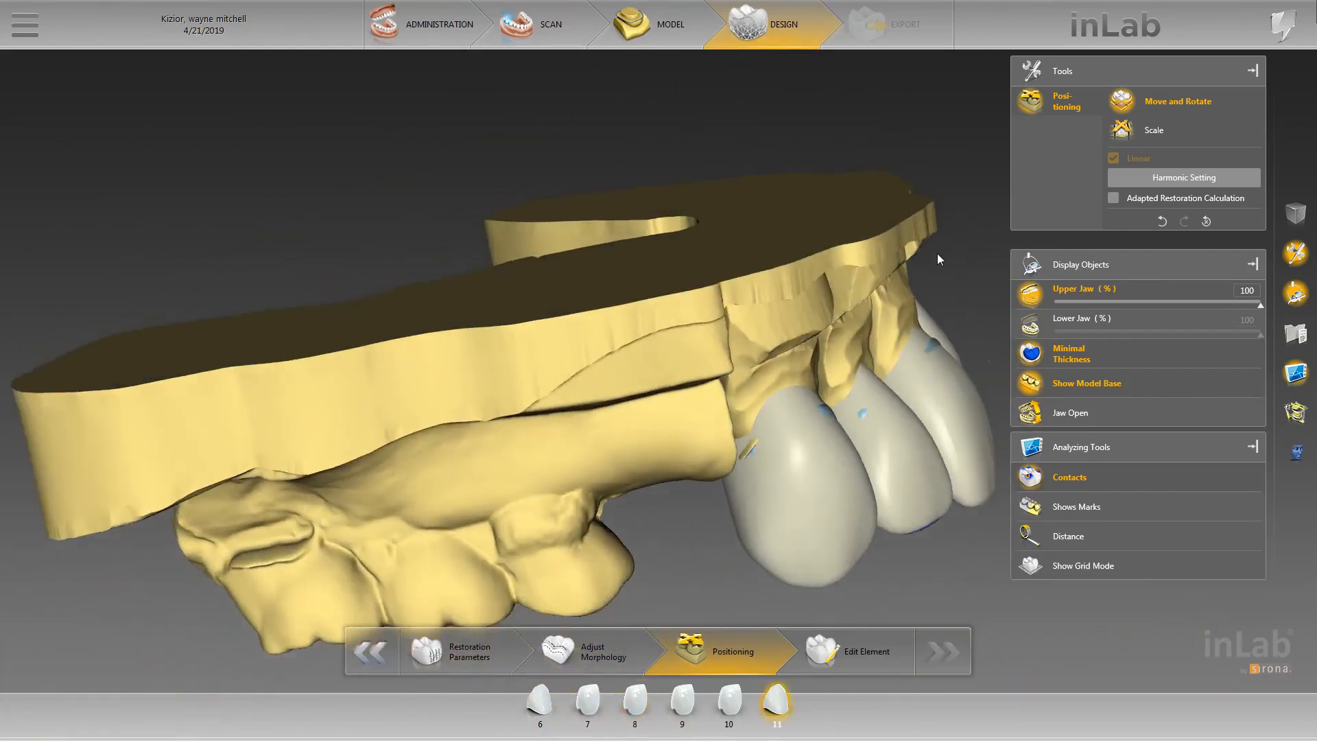
pyautogui.moveTo(936, 253); pyautogui.dragTo(768, 164, button='right')
pyautogui.moveTo(768, 163); pyautogui.dragTo(764, 154)
pyautogui.click(740, 315)
pyautogui.moveTo(799, 317); pyautogui.dragTo(701, 275)
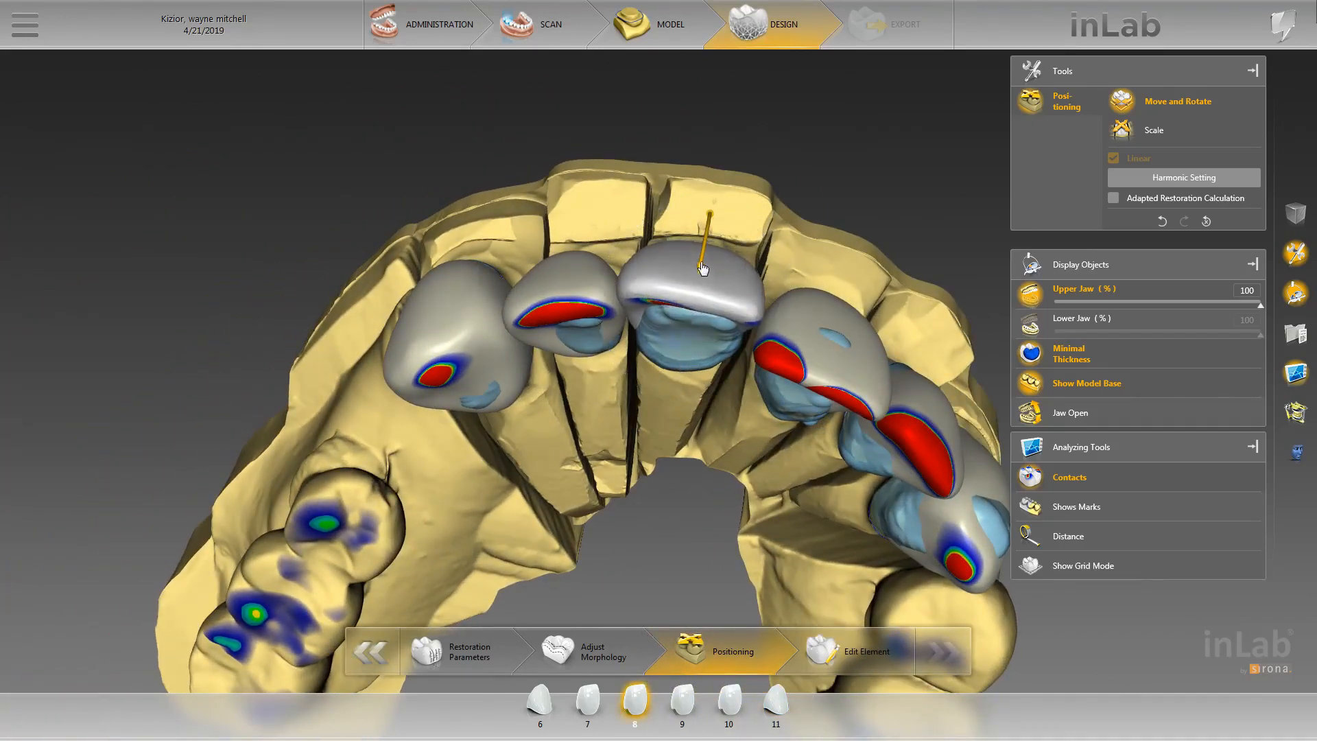
pyautogui.moveTo(621, 142)
pyautogui.mouseDown()
pyautogui.moveTo(712, 240)
pyautogui.moveTo(712, 203)
pyautogui.moveTo(633, 147)
pyautogui.mouseUp()
# - Fine-tune the positions of crowns 6 to 8 along the arch to lighten their contacts
pyautogui.click(603, 245)
pyautogui.moveTo(606, 240)
pyautogui.mouseDown()
pyautogui.moveTo(606, 228)
pyautogui.moveTo(599, 242)
pyautogui.mouseUp()
pyautogui.moveTo(603, 153); pyautogui.dragTo(480, 223)
pyautogui.click(480, 220)
pyautogui.moveTo(479, 239); pyautogui.dragTo(481, 194)
pyautogui.moveTo(478, 236)
pyautogui.mouseDown()
pyautogui.moveTo(479, 179)
pyautogui.moveTo(476, 233)
pyautogui.mouseUp()
pyautogui.moveTo(660, 236); pyautogui.dragTo(655, 264)
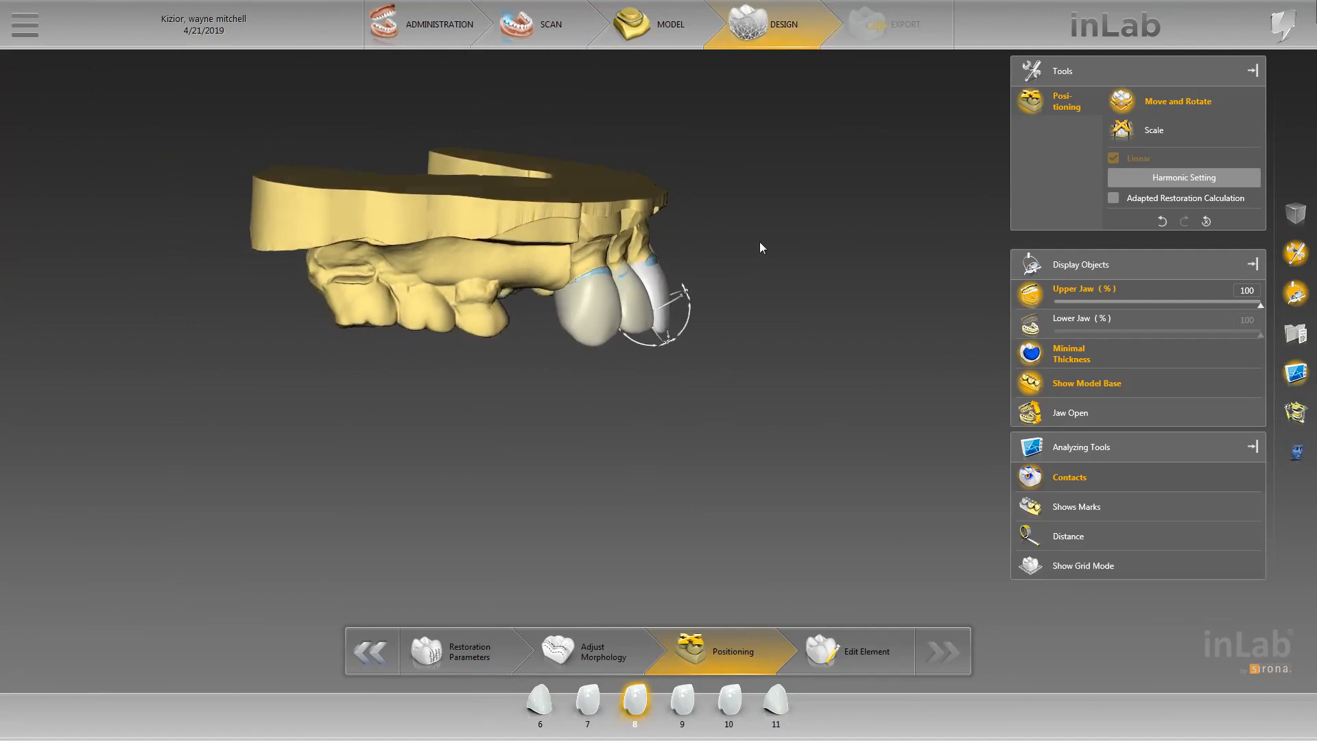
# - Select crown 9, move it toward the lip and align it beside crown 8
pyautogui.moveTo(759, 247); pyautogui.dragTo(651, 257, button='middle')
pyautogui.click(764, 297)
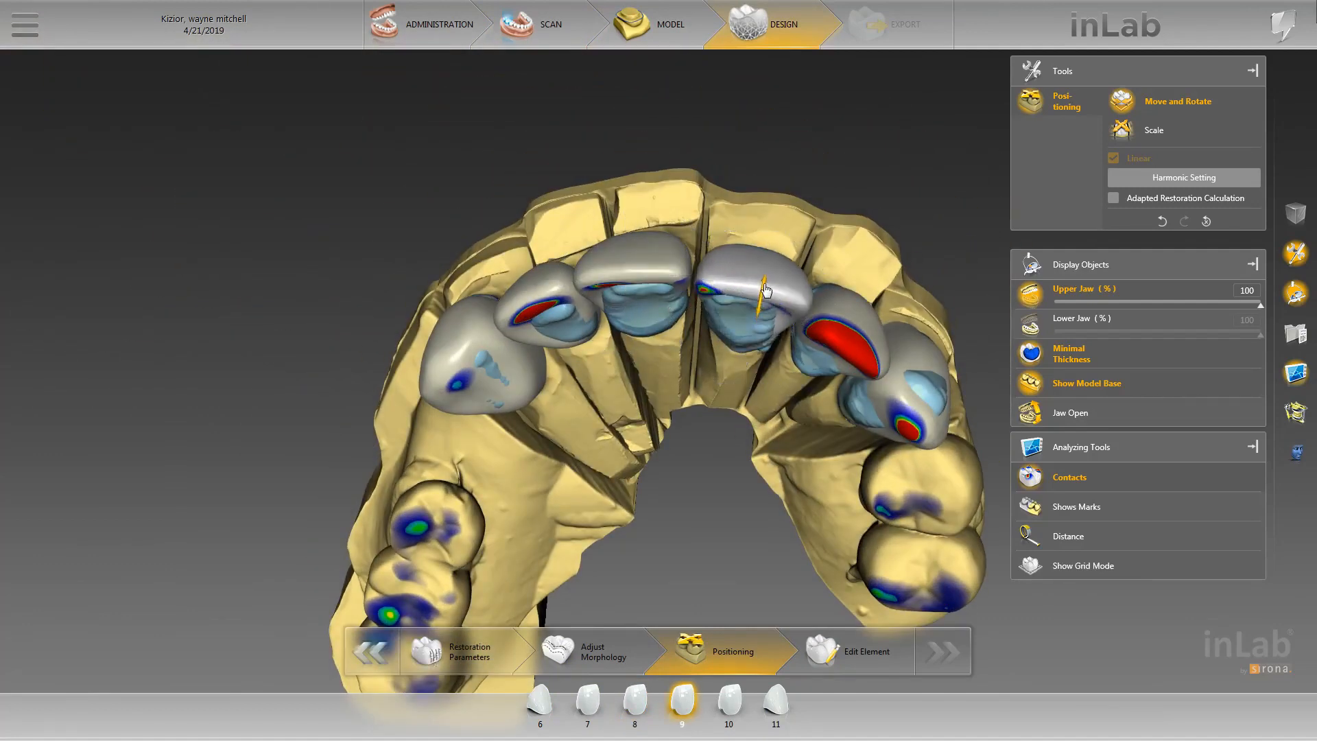
pyautogui.moveTo(754, 291); pyautogui.dragTo(698, 290, button='middle')
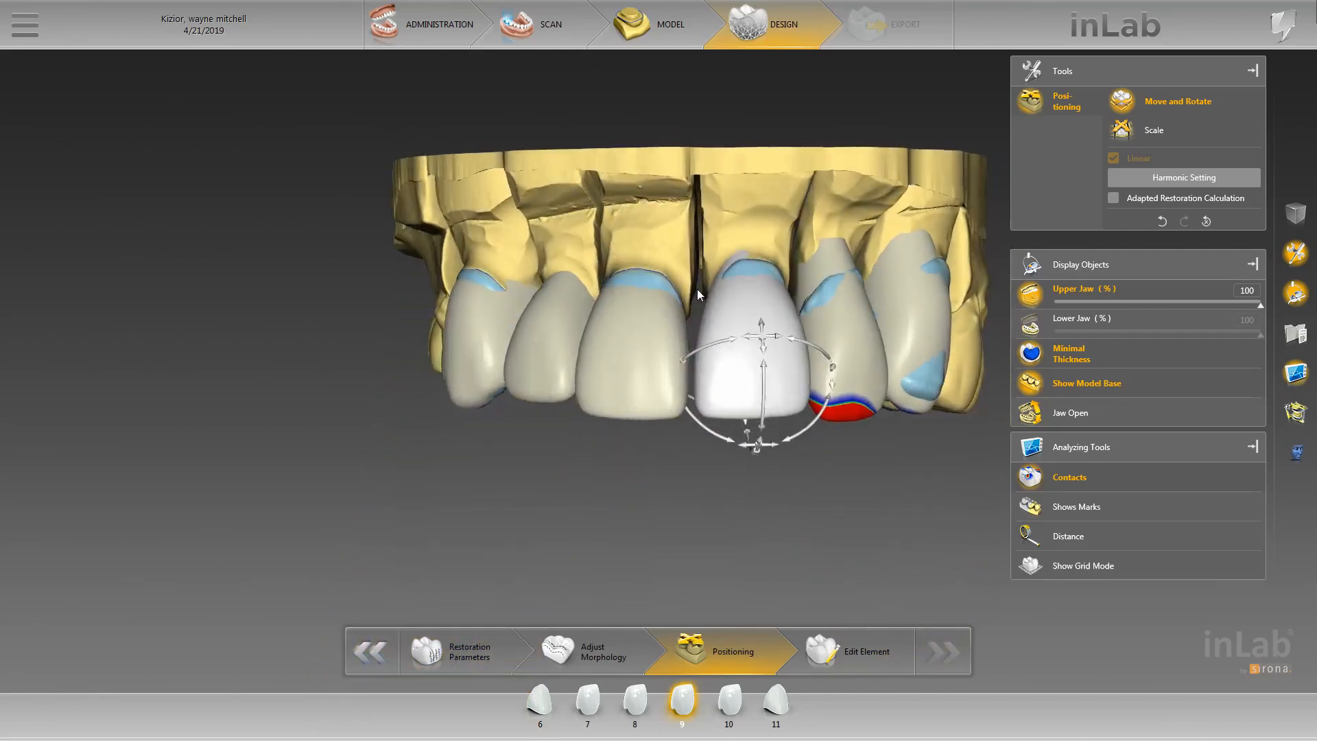
pyautogui.moveTo(761, 349); pyautogui.dragTo(734, 355)
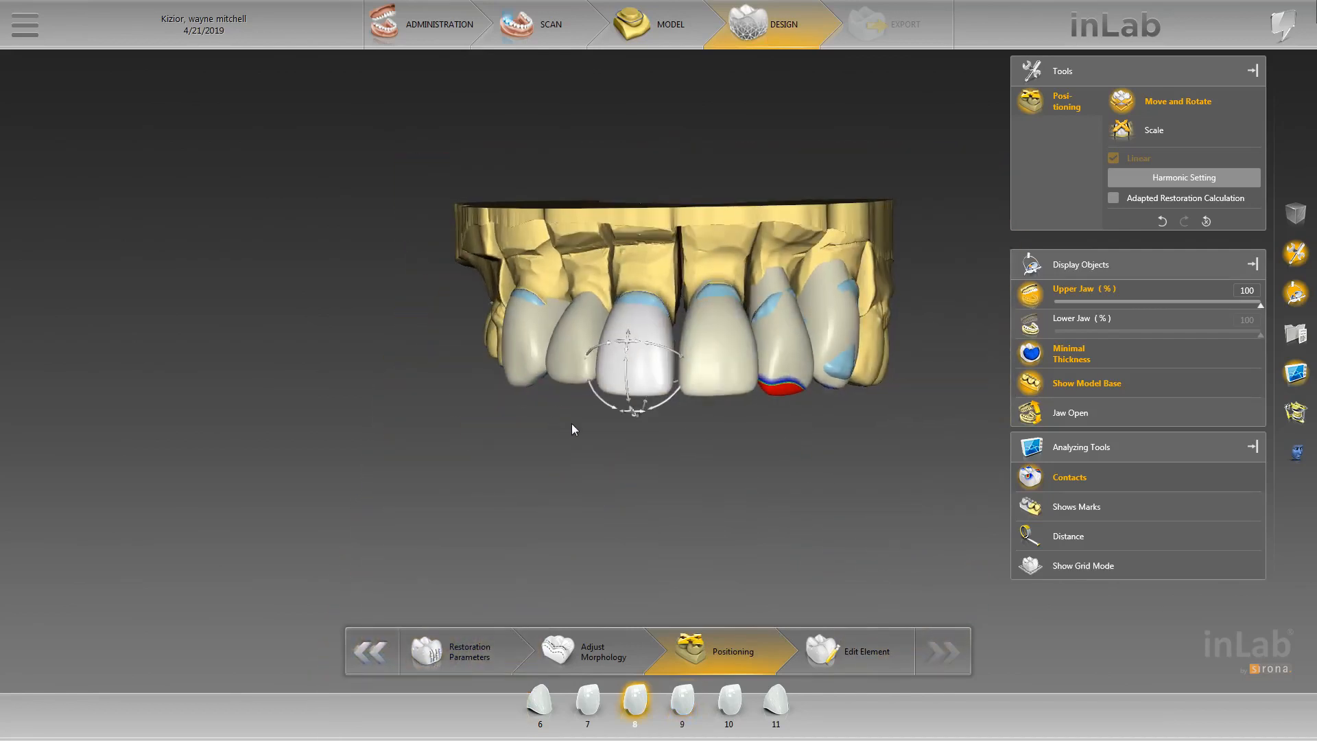
pyautogui.moveTo(574, 428); pyautogui.dragTo(621, 426, button='middle')
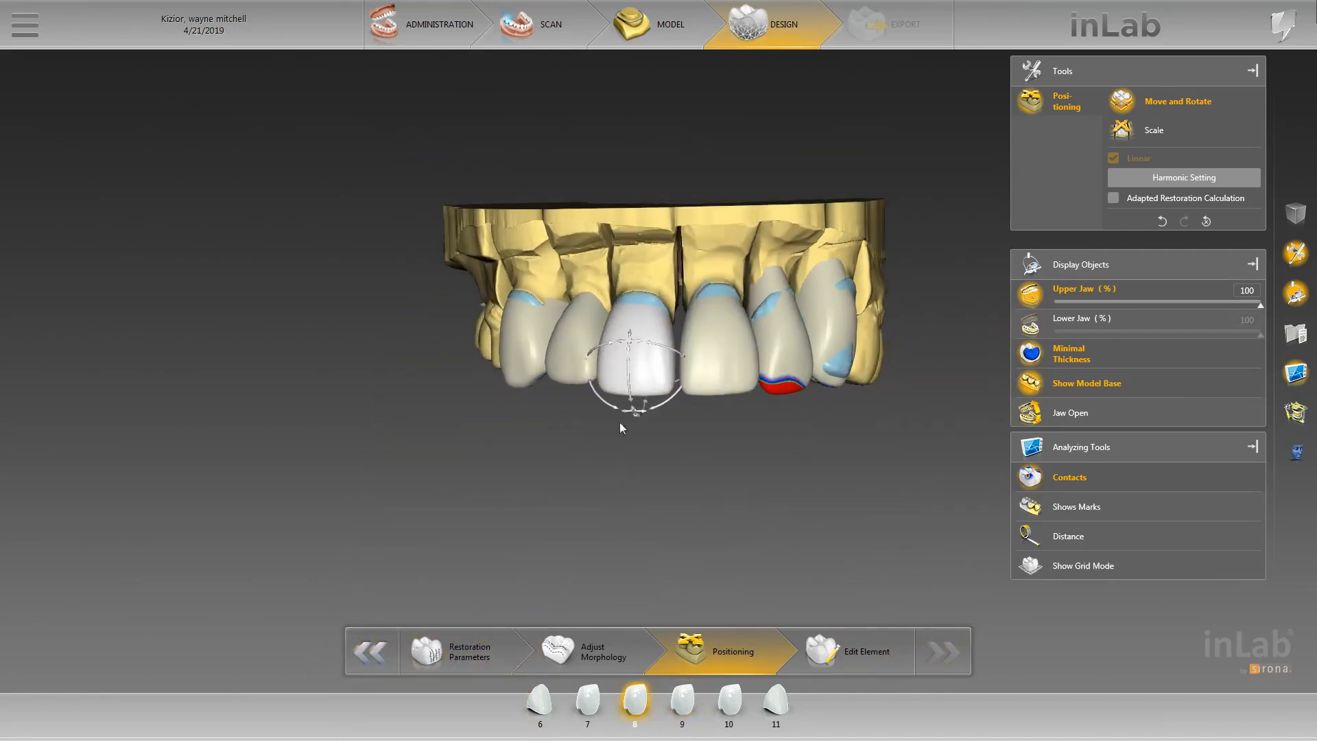
# - Select crown 11, move and rotate it to fit the arch, and show the lower jaw
pyautogui.click(838, 399)
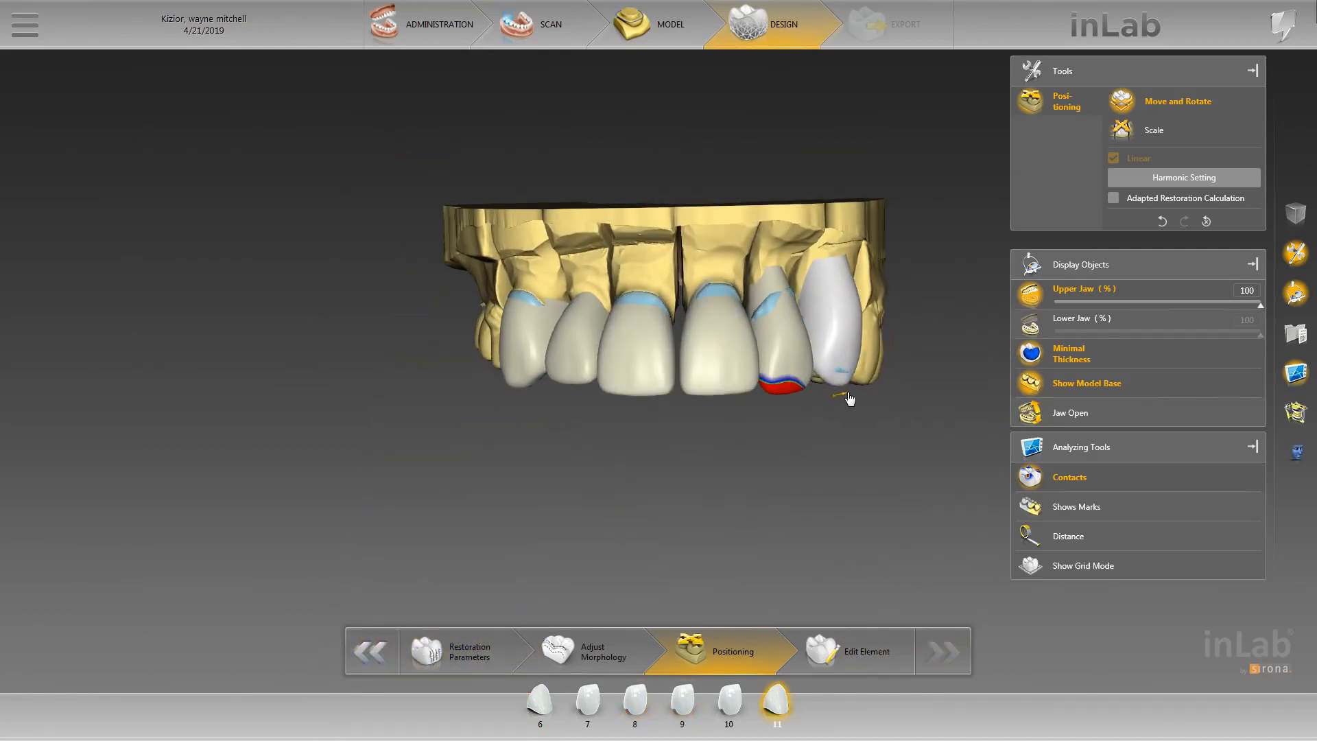
pyautogui.moveTo(860, 371); pyautogui.dragTo(861, 364)
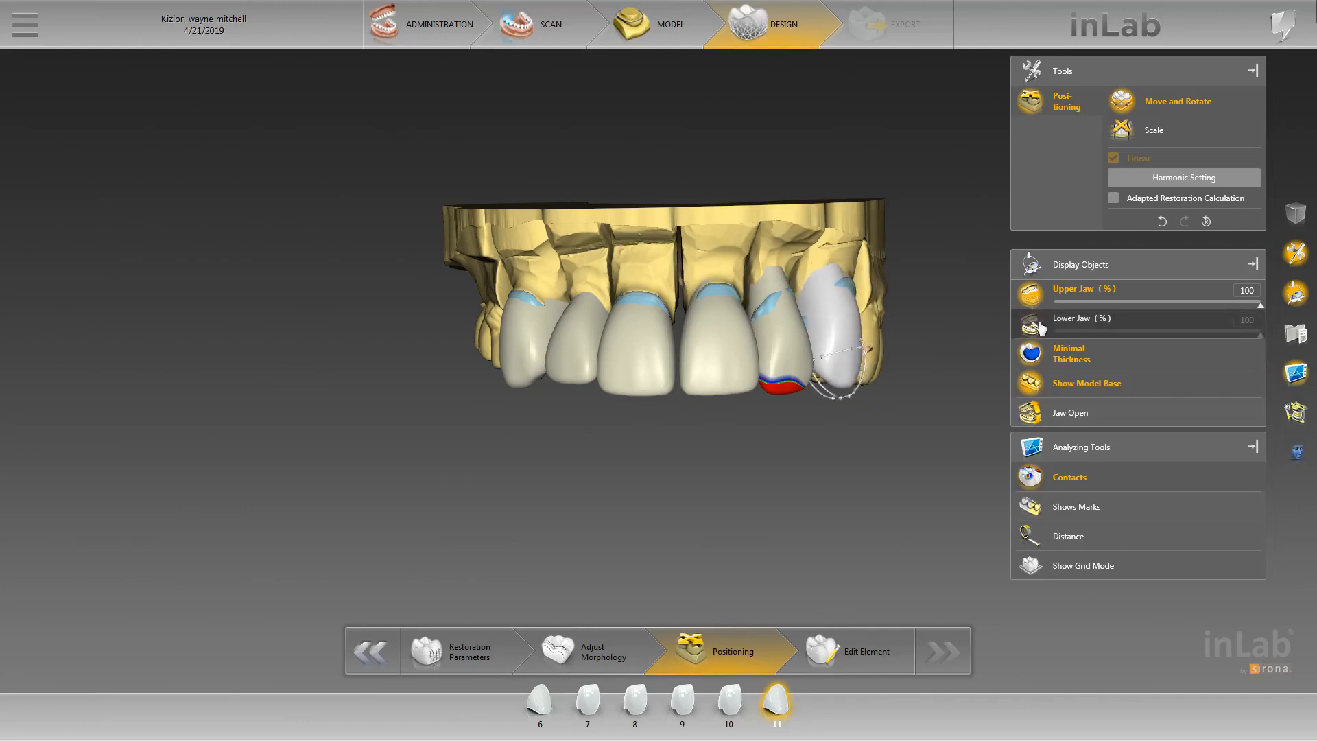
pyautogui.scroll(5, 620, 404)
# - Select crown 7 and slightly adjust its position and rotation beside crown 8
pyautogui.click(617, 328)
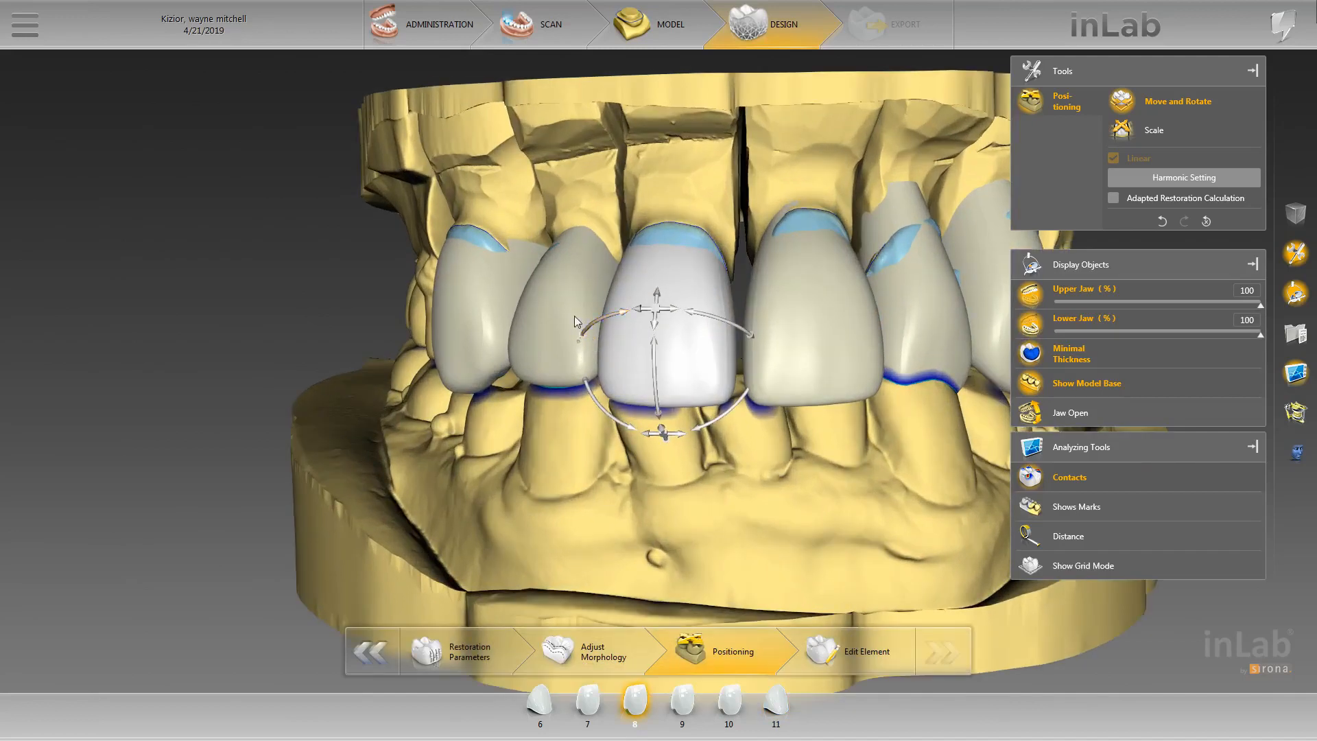
pyautogui.click(576, 320)
pyautogui.moveTo(569, 399); pyautogui.dragTo(568, 399)
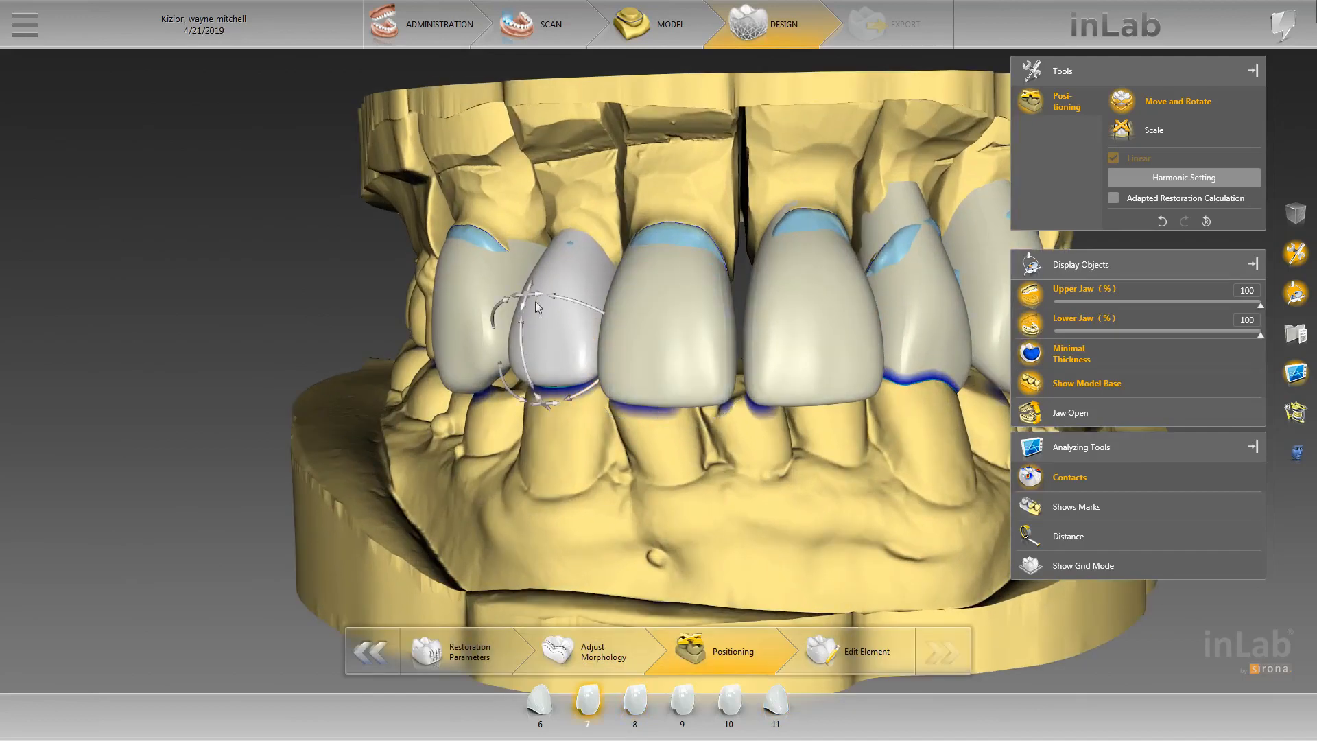
pyautogui.moveTo(535, 296); pyautogui.dragTo(537, 296)
# - Select crown 8, nudge its position, and adjust its width with Scale
pyautogui.click(656, 389)
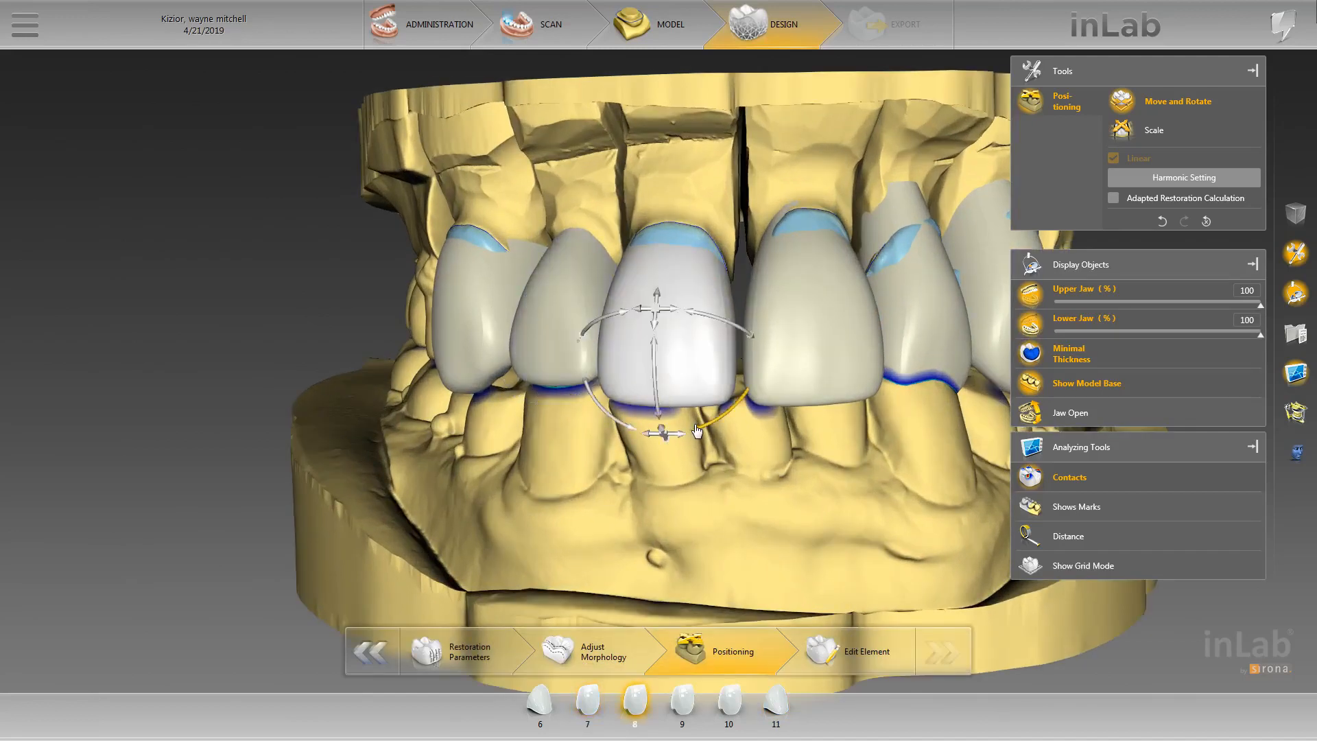
pyautogui.moveTo(671, 316); pyautogui.dragTo(671, 334)
pyautogui.click(698, 373)
pyautogui.moveTo(614, 424); pyautogui.dragTo(609, 425)
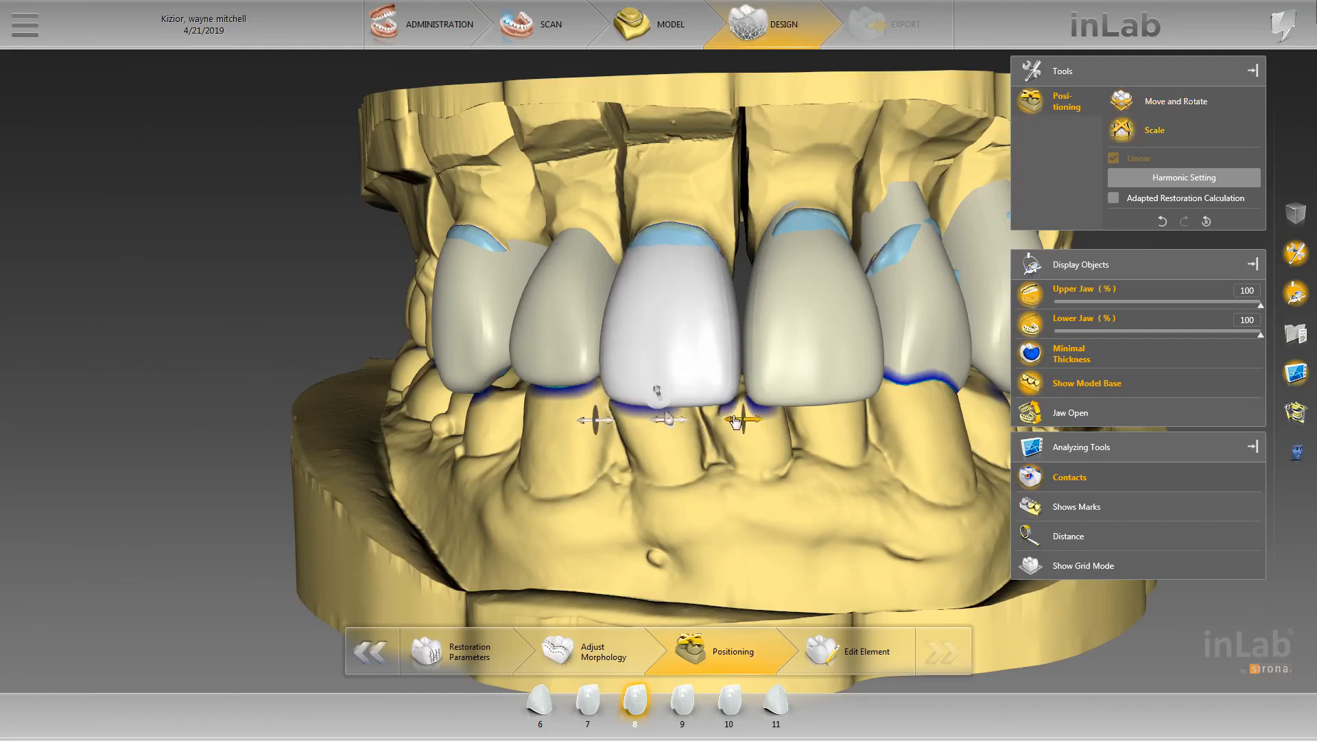
# - Select crown 9, adjust its height with Move and Rotate, and refine its width with Scale
pyautogui.click(807, 347)
pyautogui.click(811, 380)
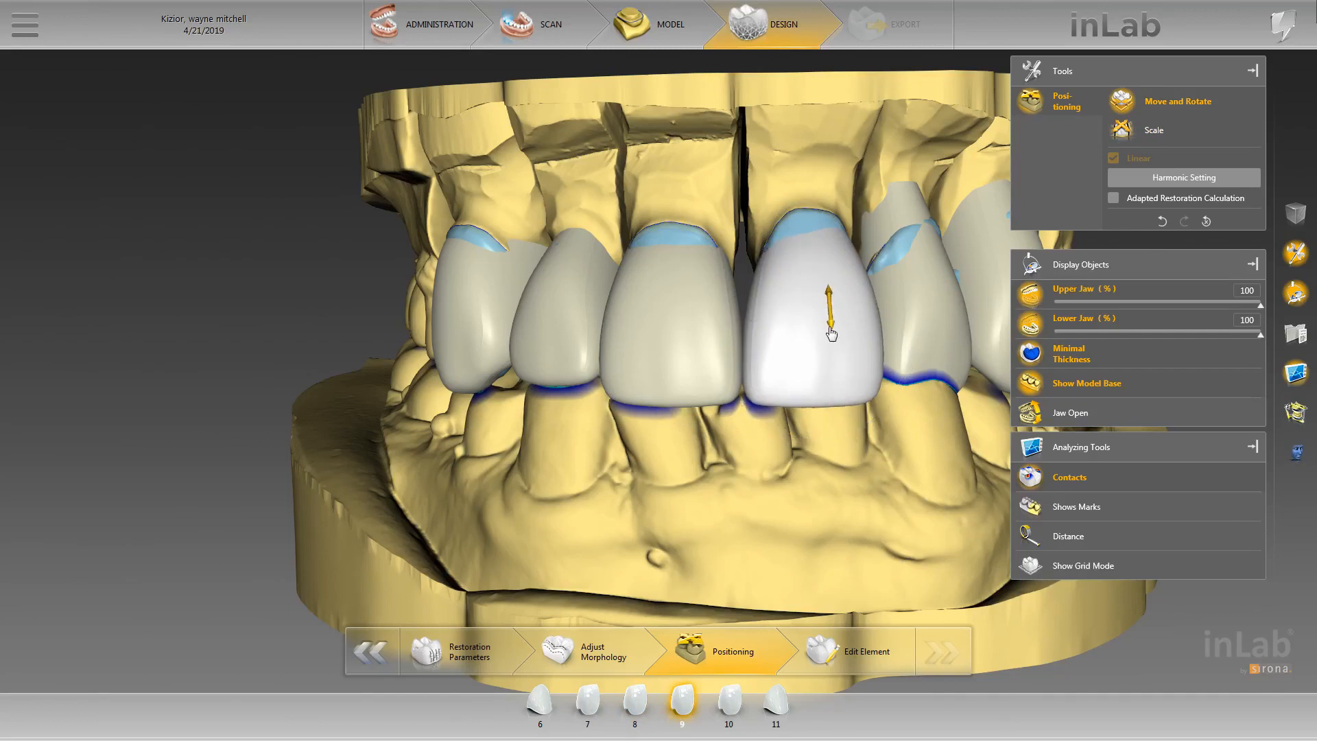
pyautogui.rightClick(831, 331)
pyautogui.click(802, 363)
pyautogui.moveTo(875, 427); pyautogui.dragTo(816, 403)
# - Select crown 10, switch it to Position and Rotate, and move it over the opposing lower tooth
pyautogui.scroll(-3, 851, 420)
pyautogui.scroll(1, 839, 416)
pyautogui.scroll(-1, 796, 383)
pyautogui.scroll(-1, 810, 405)
pyautogui.moveTo(636, 414); pyautogui.dragTo(713, 363)
pyautogui.scroll(3, 691, 370)
pyautogui.rightClick(796, 322)
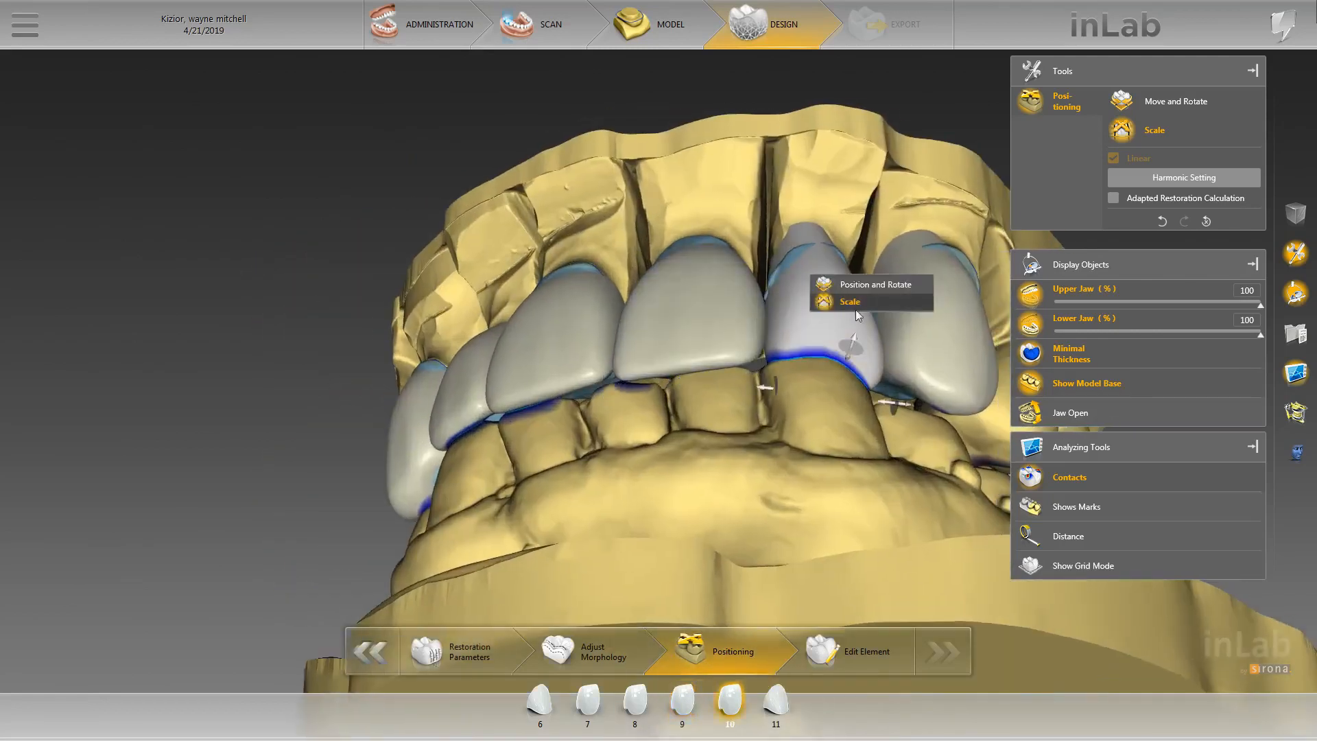
pyautogui.click(853, 286)
pyautogui.moveTo(845, 322); pyautogui.dragTo(852, 294)
pyautogui.moveTo(848, 379); pyautogui.dragTo(851, 370)
# - Rotate crown 10 and shift it slightly toward crown 9 to follow the arch
pyautogui.scroll(-1, 755, 209)
pyautogui.moveTo(754, 204); pyautogui.dragTo(757, 161)
pyautogui.moveTo(814, 306); pyautogui.dragTo(812, 308)
pyautogui.moveTo(759, 170); pyautogui.dragTo(709, 320)
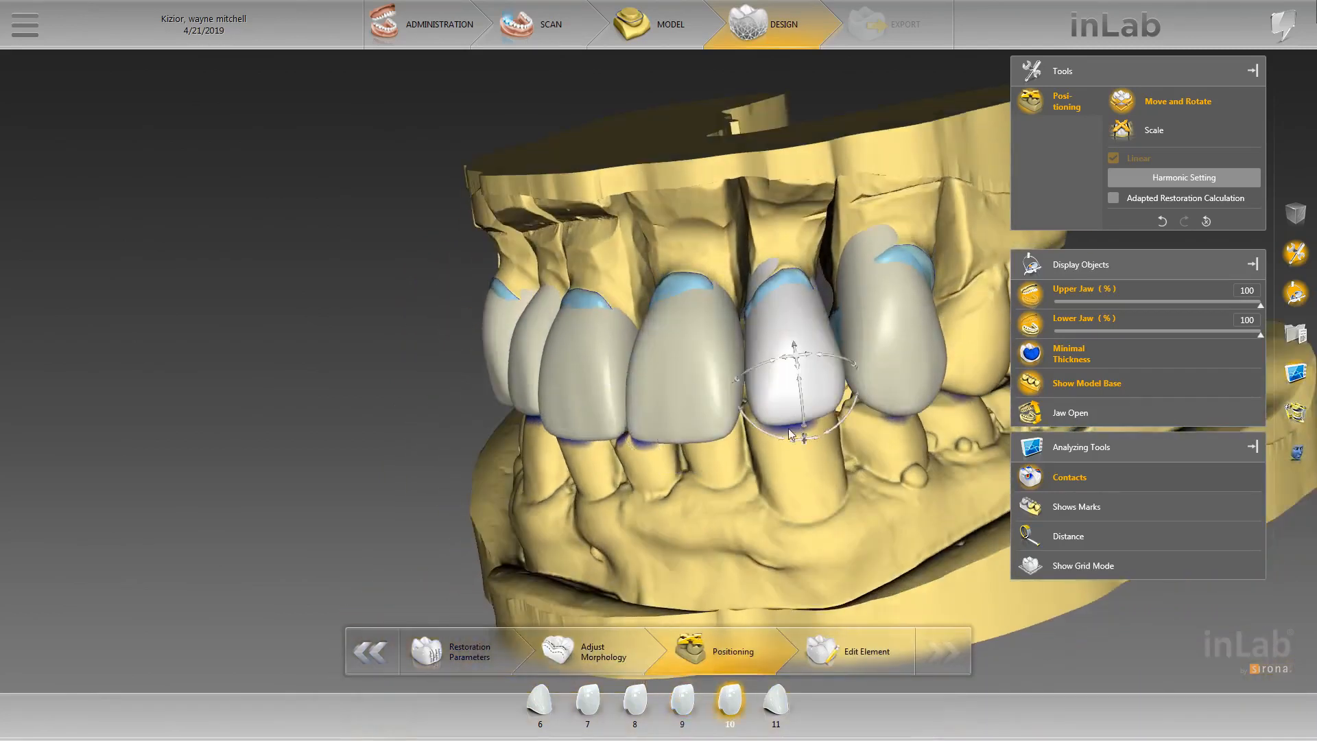
pyautogui.moveTo(787, 435); pyautogui.dragTo(780, 437)
pyautogui.moveTo(790, 365); pyautogui.dragTo(783, 365)
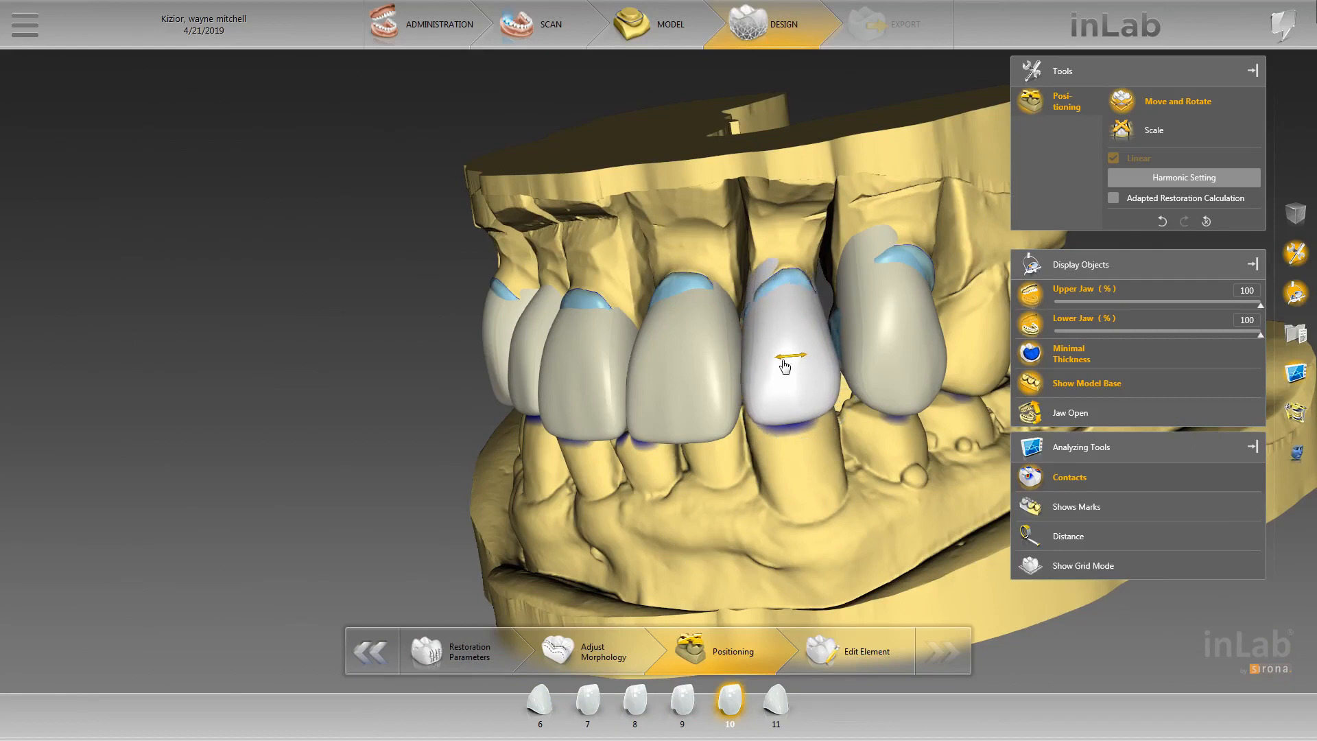
# - Review the full smile from the front and refine the rotation and sideways position of crown 10
pyautogui.scroll(-3, 647, 432)
pyautogui.moveTo(647, 430); pyautogui.dragTo(700, 439)
pyautogui.moveTo(666, 356); pyautogui.dragTo(713, 374)
pyautogui.moveTo(550, 363); pyautogui.dragTo(772, 474)
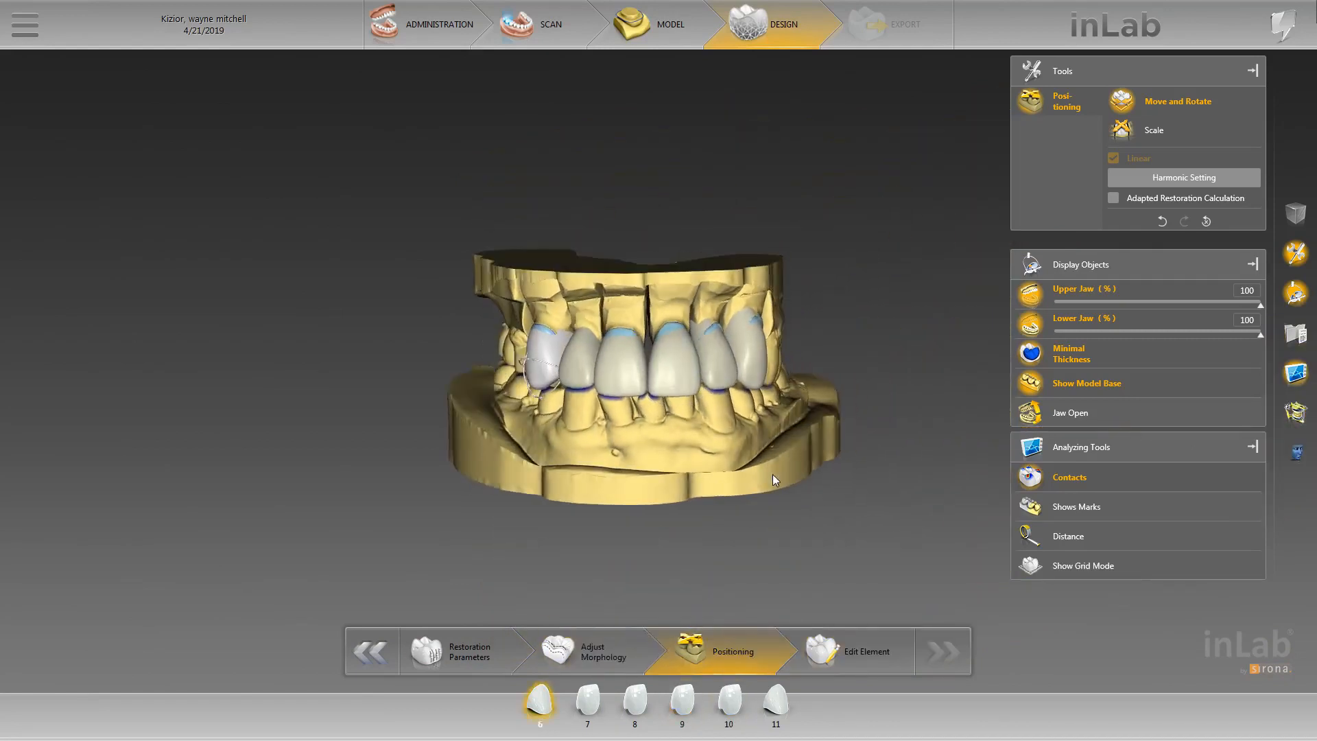
pyautogui.scroll(-1, 553, 443)
pyautogui.scroll(4, 789, 465)
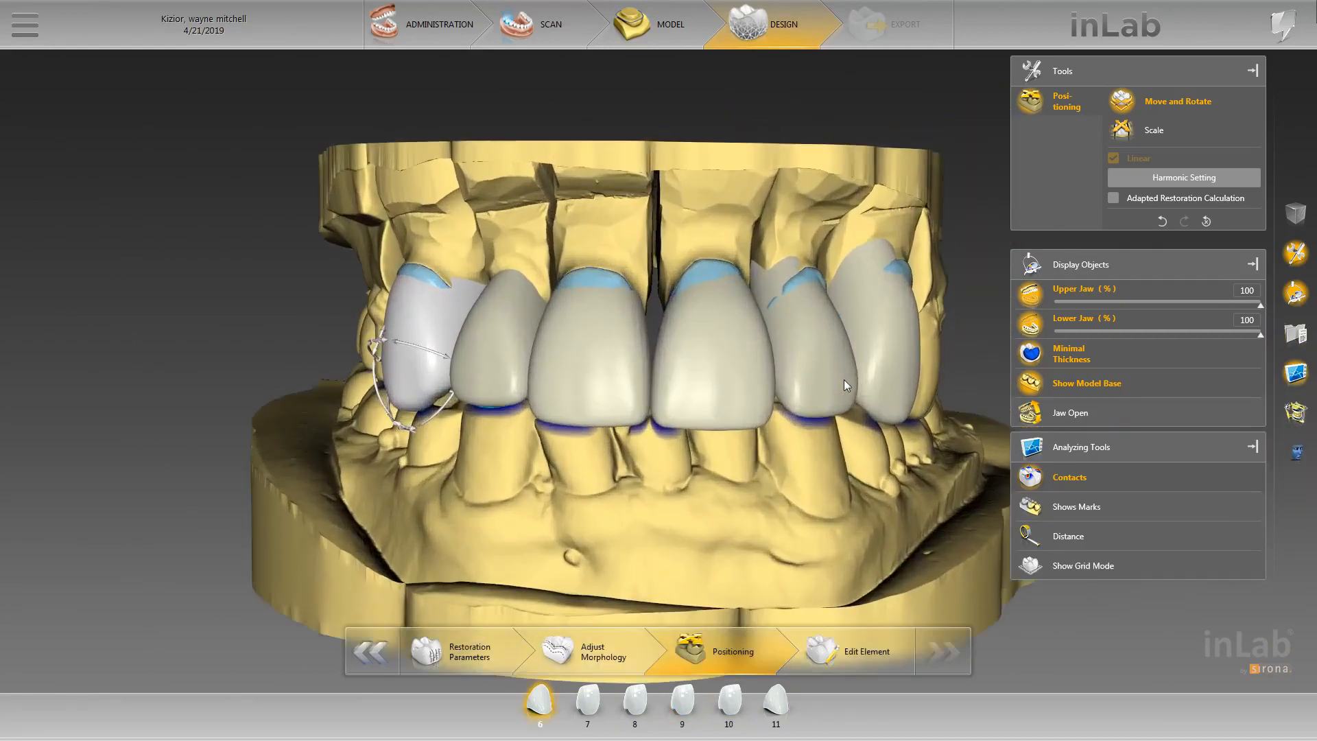
pyautogui.click(844, 381)
pyautogui.moveTo(851, 382); pyautogui.dragTo(819, 357)
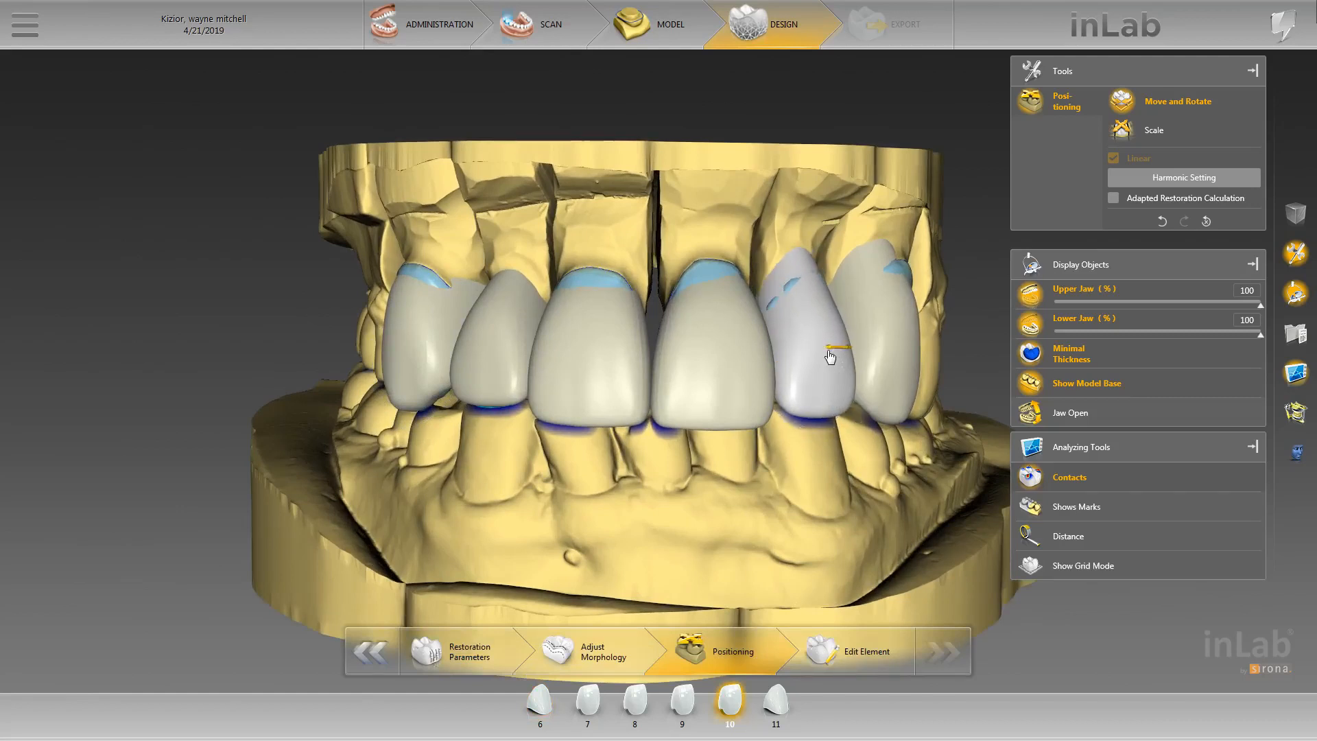
pyautogui.moveTo(826, 356); pyautogui.dragTo(824, 357)
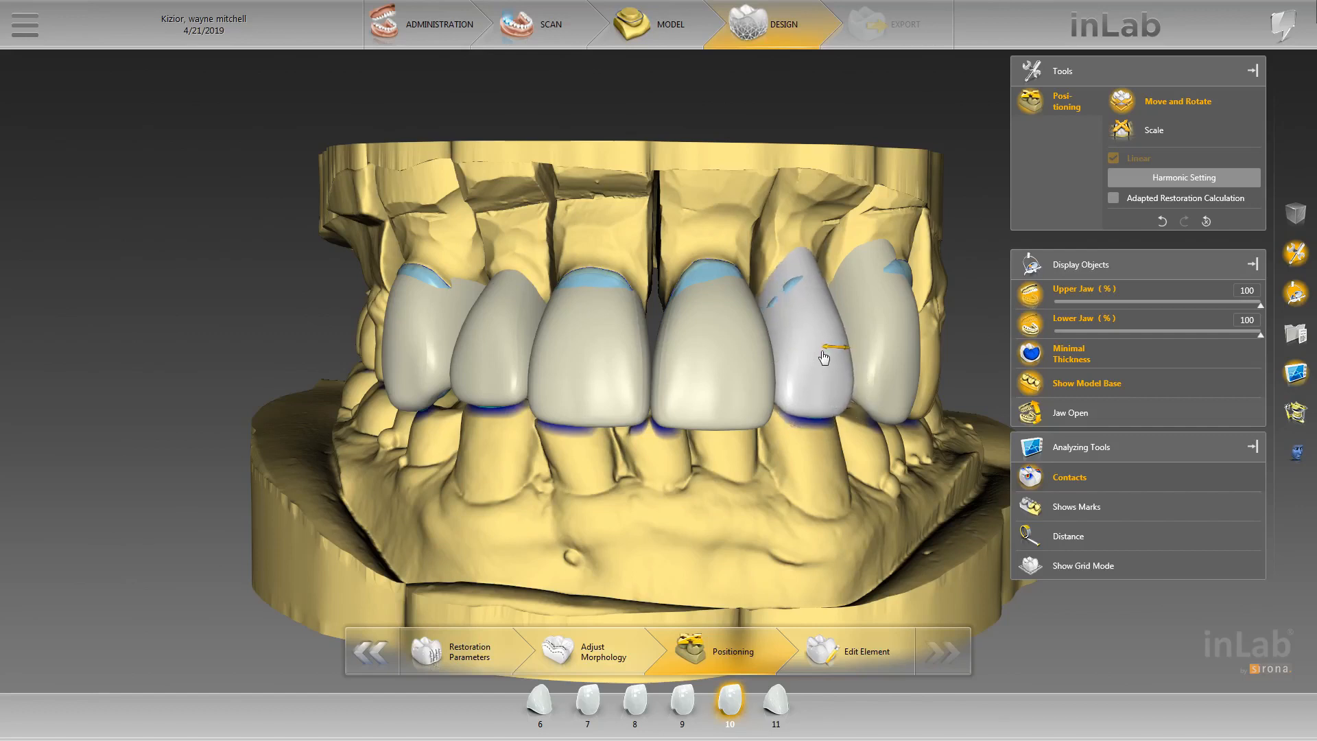
# - Switch crown 10 to Scale and slightly adjust its width on the side facing crown 11
pyautogui.click(862, 357)
pyautogui.doubleClick(804, 358)
pyautogui.moveTo(851, 426); pyautogui.dragTo(853, 426)
# - Select crown 11, switch it to Position and Rotate, rotate it to follow the arch, and refine its position beside crown 10
pyautogui.click(899, 408)
pyautogui.moveTo(957, 375); pyautogui.dragTo(831, 372)
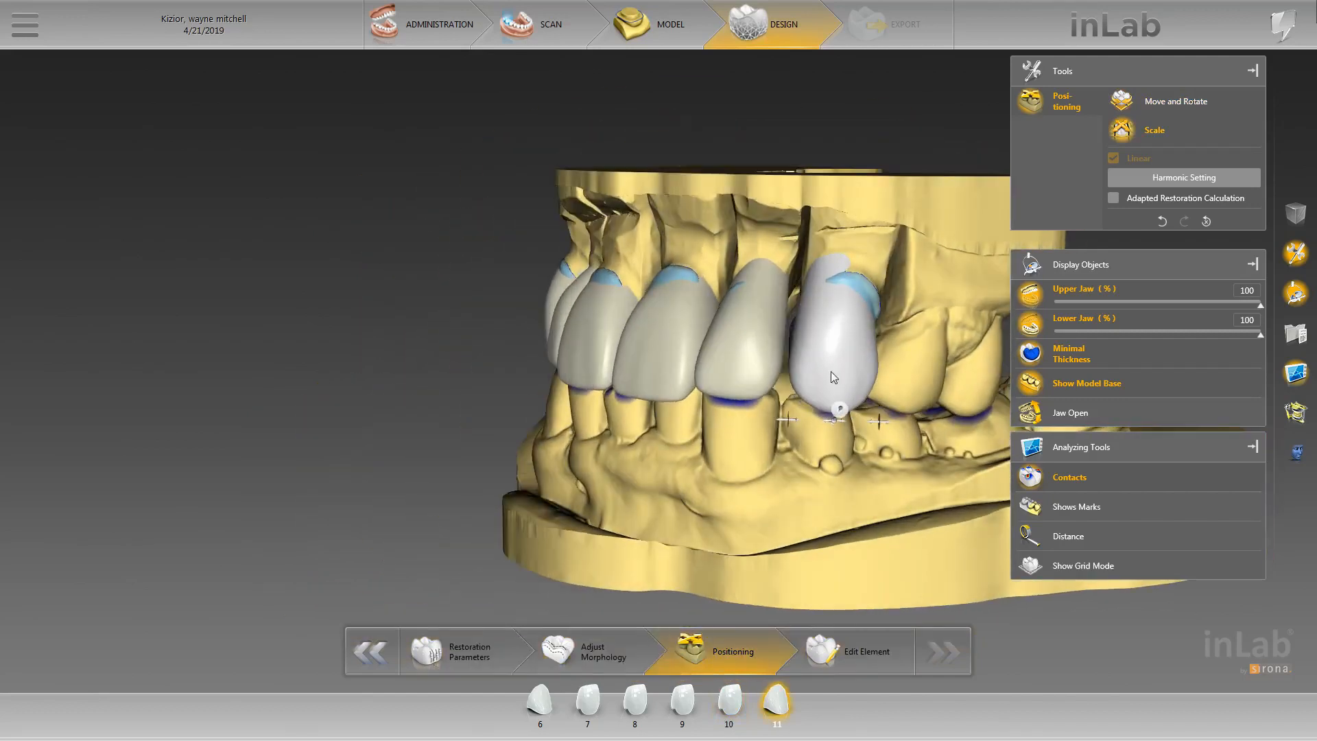
pyautogui.scroll(-2, 788, 432)
pyautogui.moveTo(786, 435); pyautogui.dragTo(821, 430)
pyautogui.scroll(4, 820, 431)
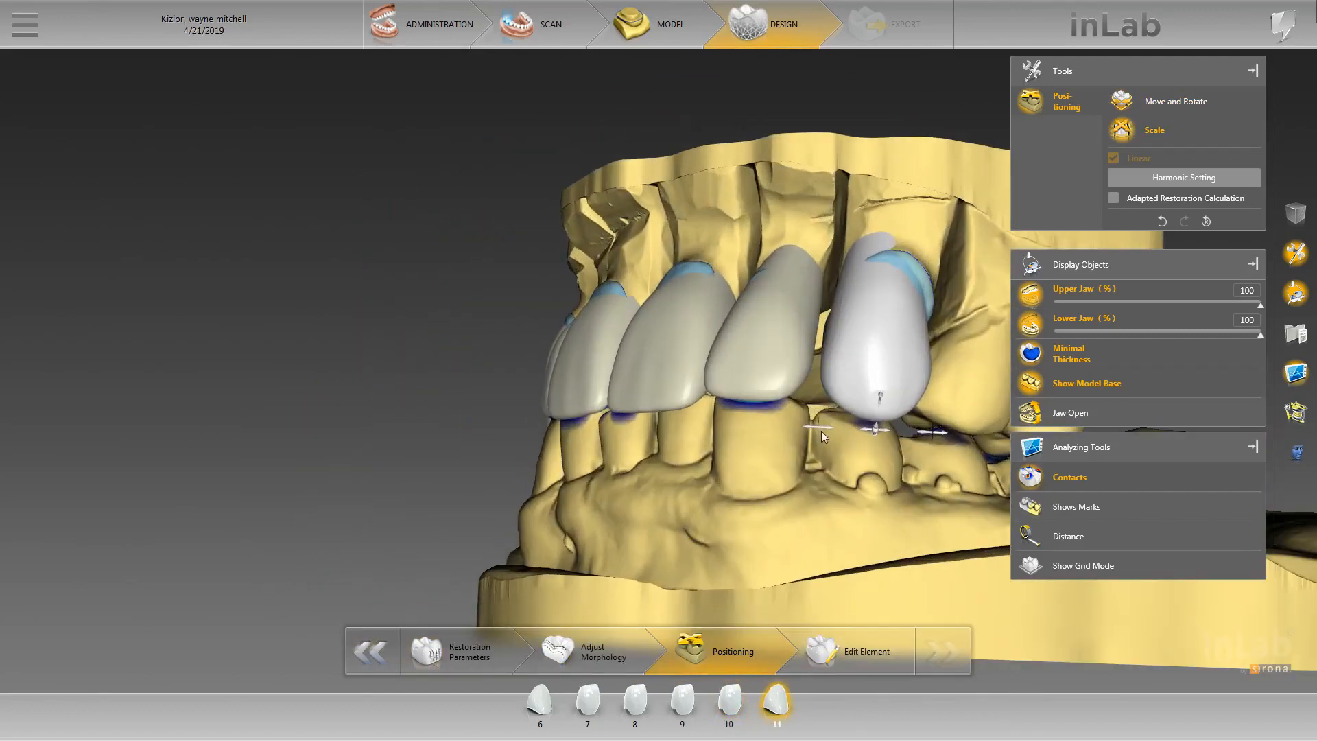
pyautogui.press('super')
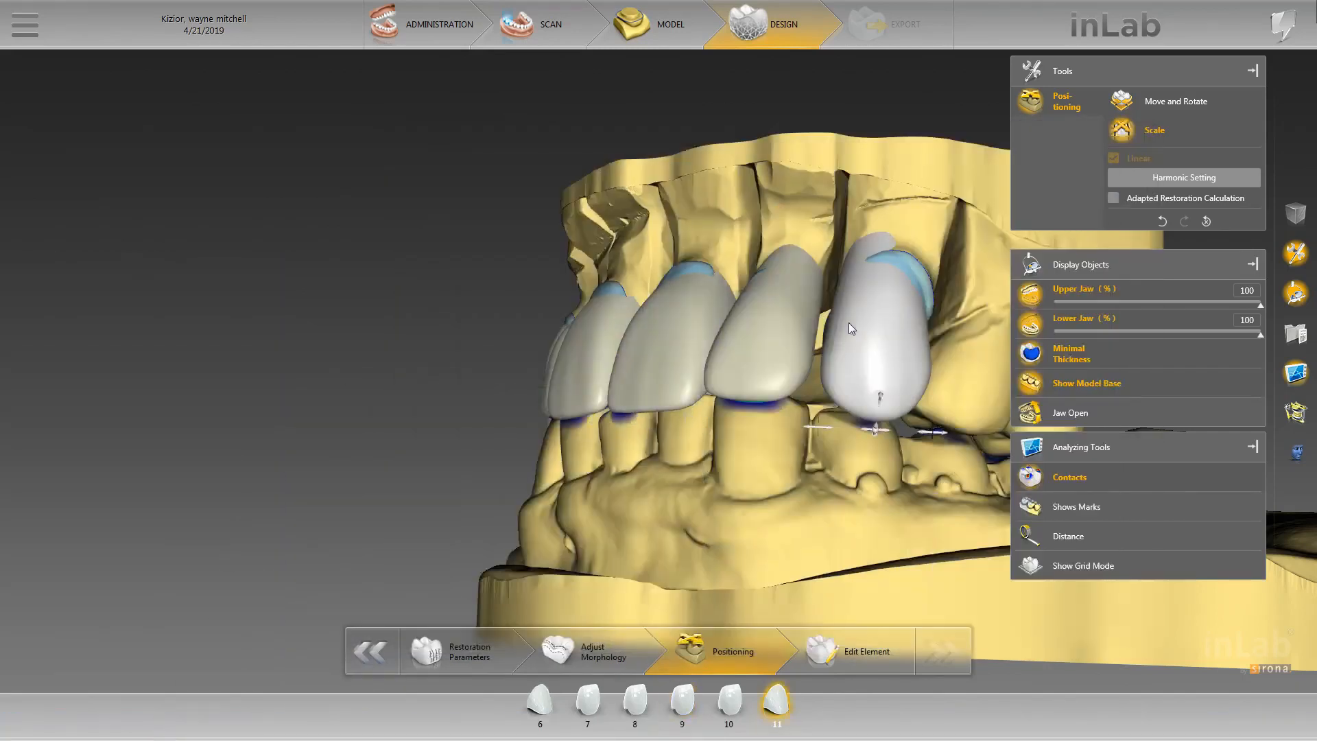
pyautogui.moveTo(782, 486); pyautogui.dragTo(820, 397)
pyautogui.click(881, 325)
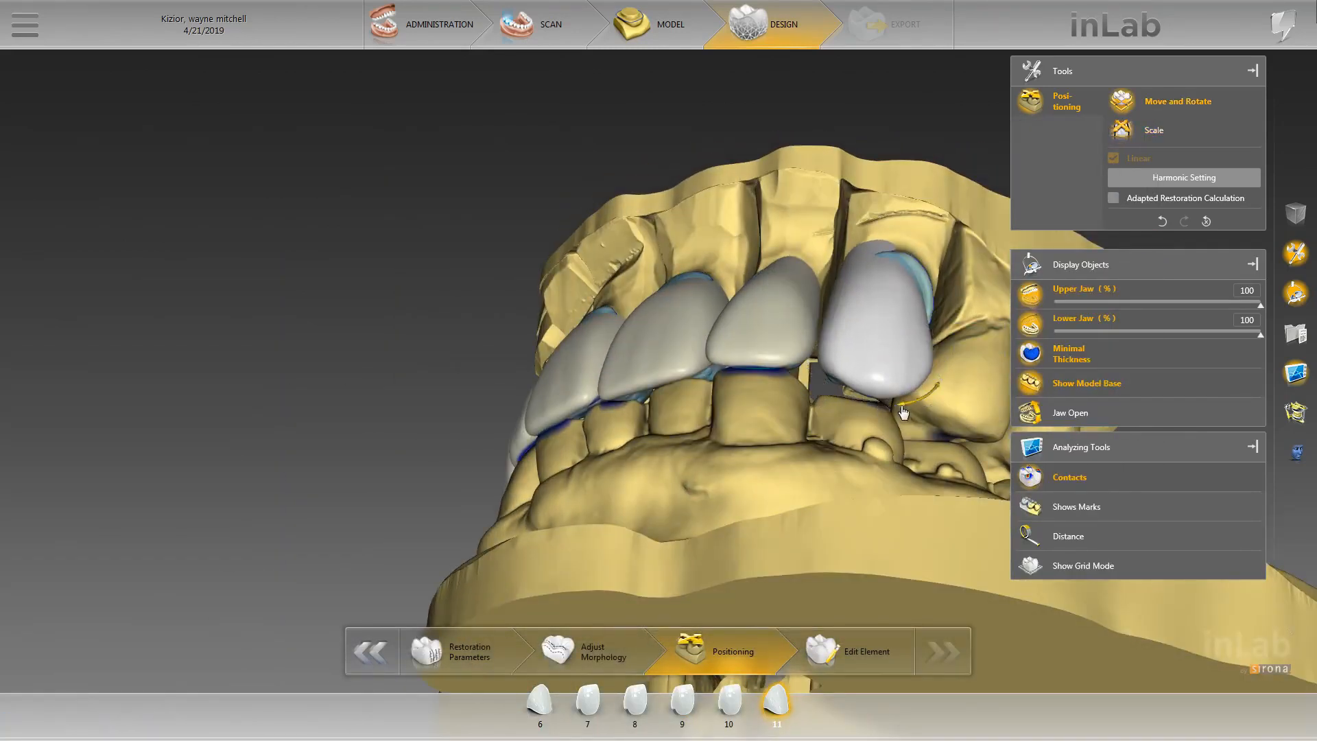
pyautogui.moveTo(903, 411); pyautogui.dragTo(902, 413)
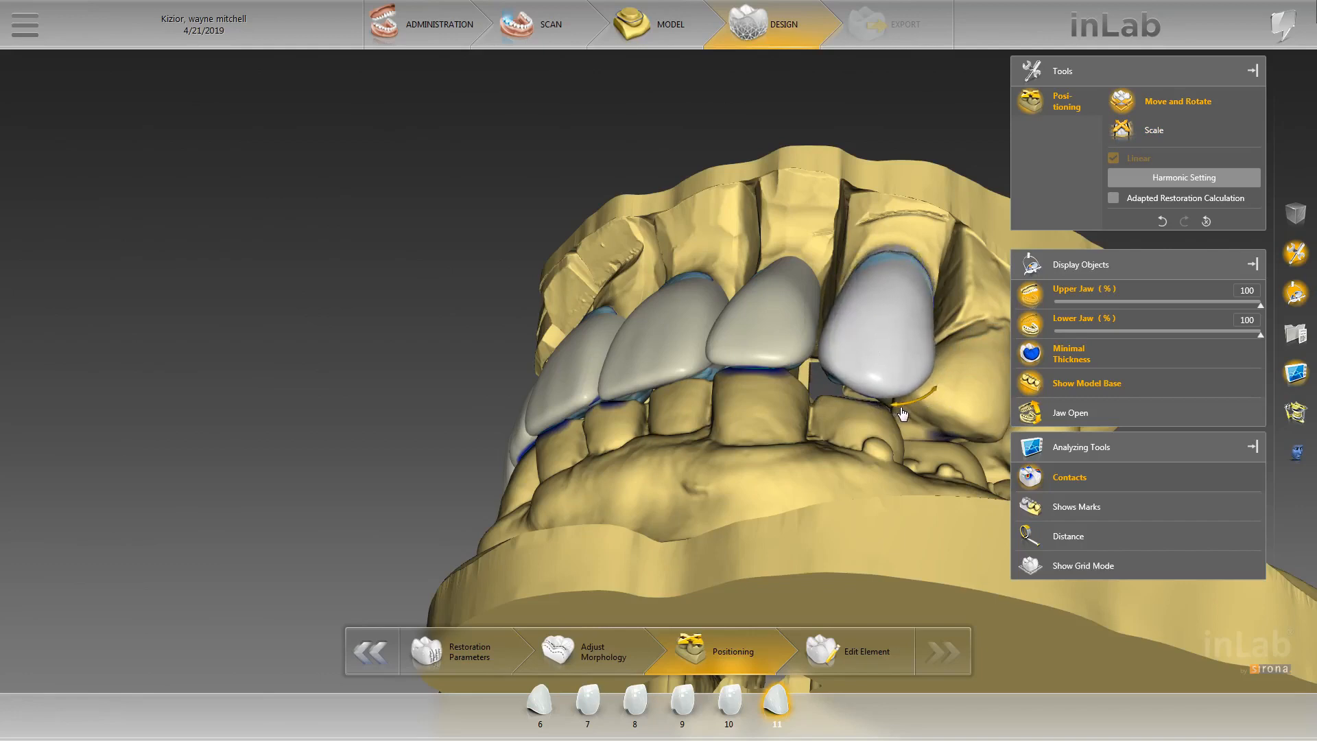
pyautogui.moveTo(796, 223); pyautogui.dragTo(768, 322)
pyautogui.moveTo(854, 405); pyautogui.dragTo(826, 390)
# - Hide the lower jaw and shift crown 11 slightly toward crown 10, working from the biting side of the arch
pyautogui.rightClick(817, 397)
pyautogui.click(851, 419)
pyautogui.moveTo(838, 382); pyautogui.dragTo(1064, 262)
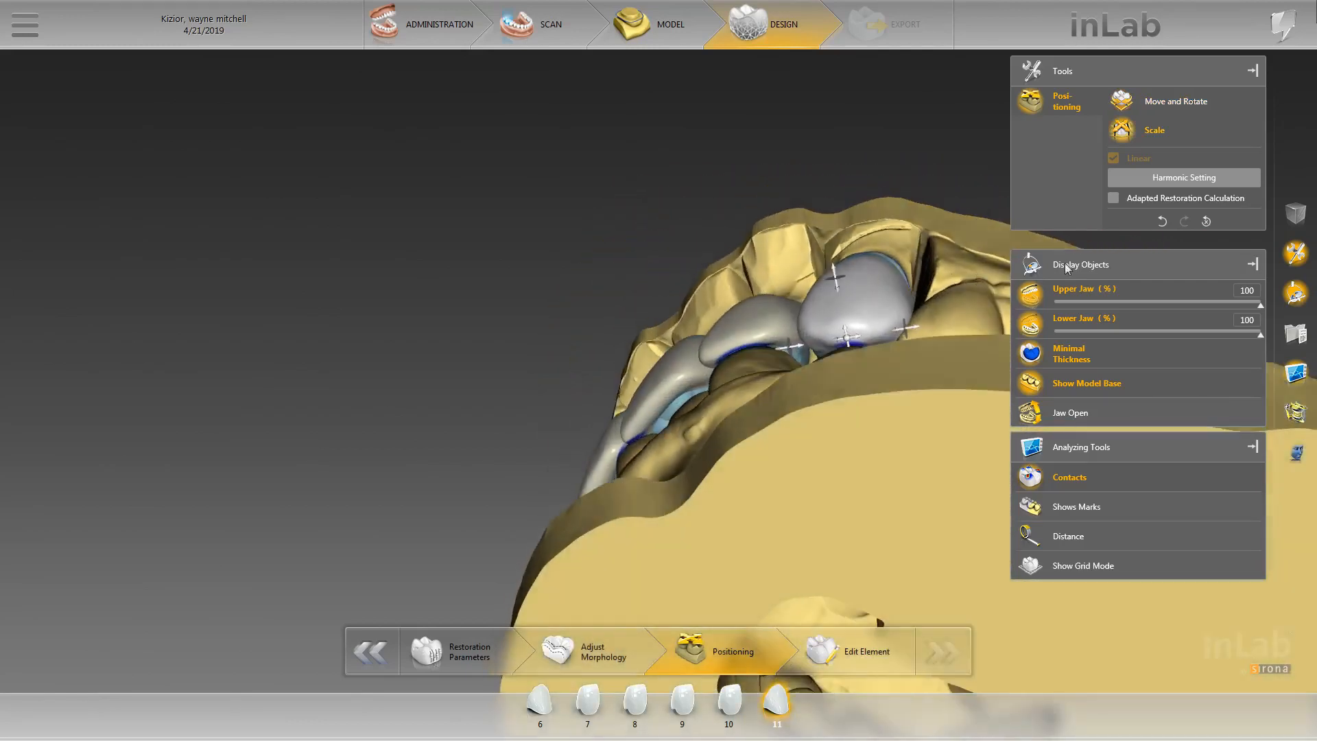
pyautogui.click(1035, 323)
pyautogui.moveTo(870, 254); pyautogui.dragTo(824, 173)
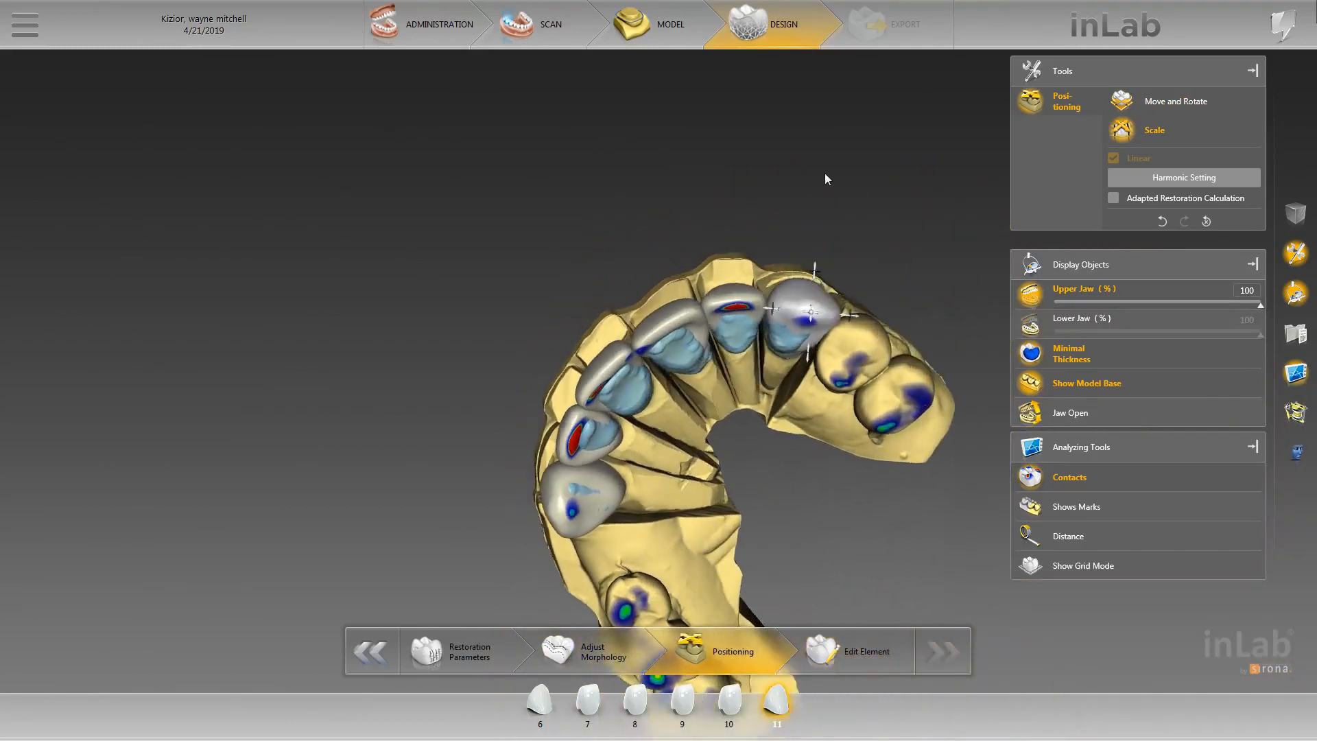
pyautogui.scroll(4, 824, 174)
pyautogui.moveTo(720, 206); pyautogui.dragTo(610, 225, button='right')
pyautogui.moveTo(610, 225); pyautogui.dragTo(624, 233)
pyautogui.rightClick(737, 266)
pyautogui.click(771, 281)
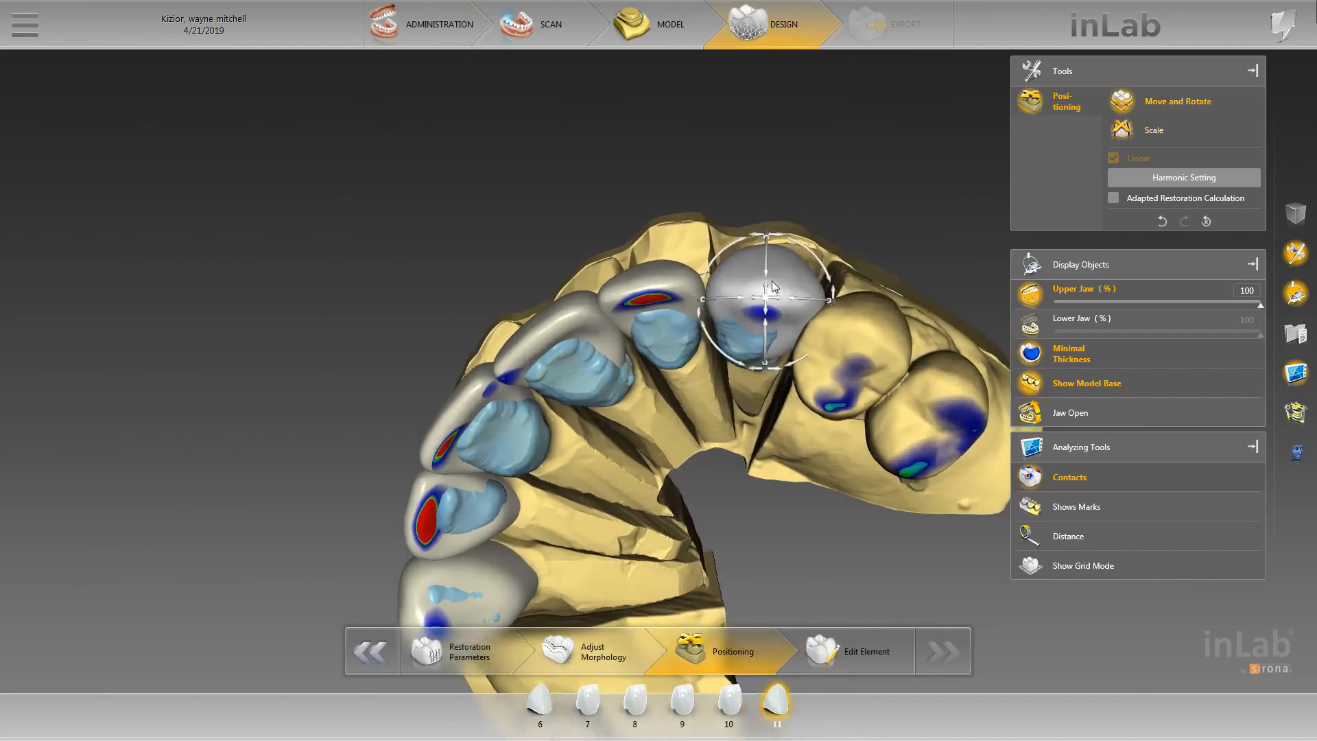
pyautogui.moveTo(772, 286); pyautogui.dragTo(751, 302)
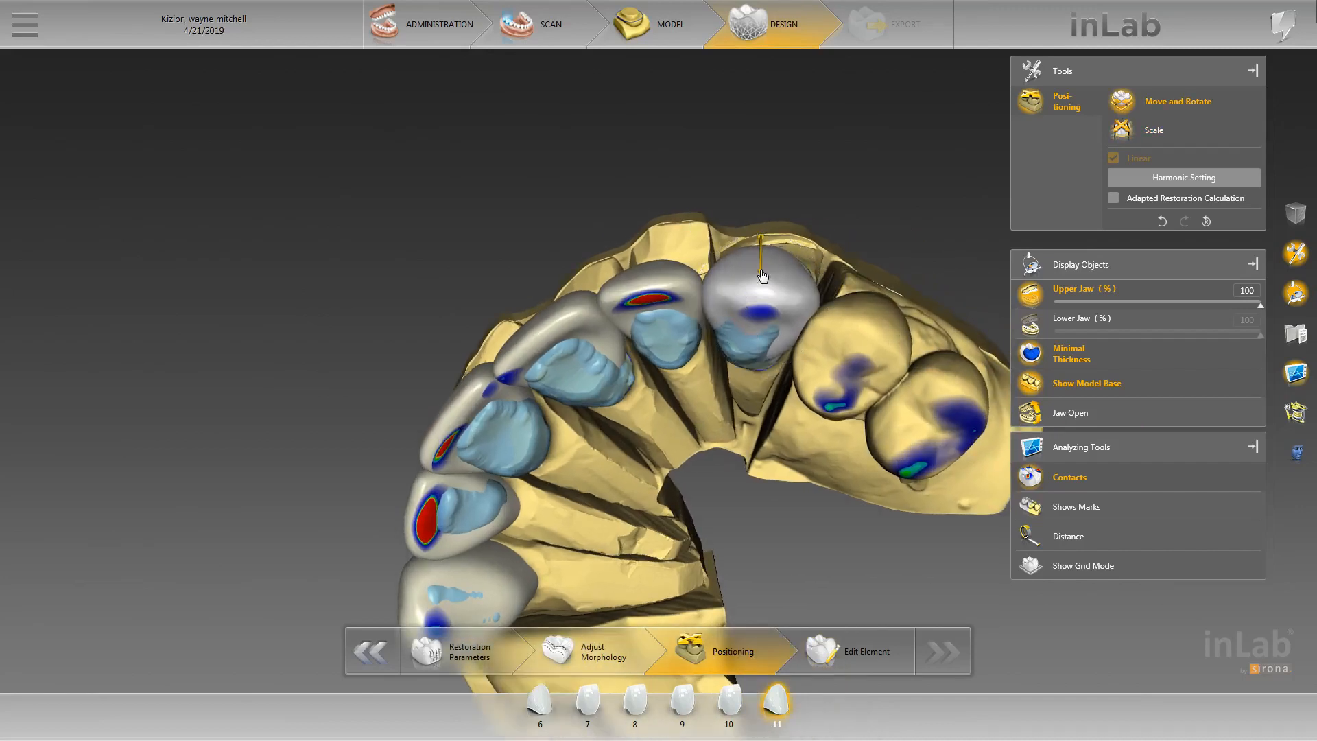
# - Show the lower jaw again and overlay the grid on a front view of both jaws
pyautogui.moveTo(820, 287)
pyautogui.mouseDown(button='right')
pyautogui.moveTo(689, 233)
pyautogui.moveTo(802, 290)
pyautogui.mouseUp(button='right')
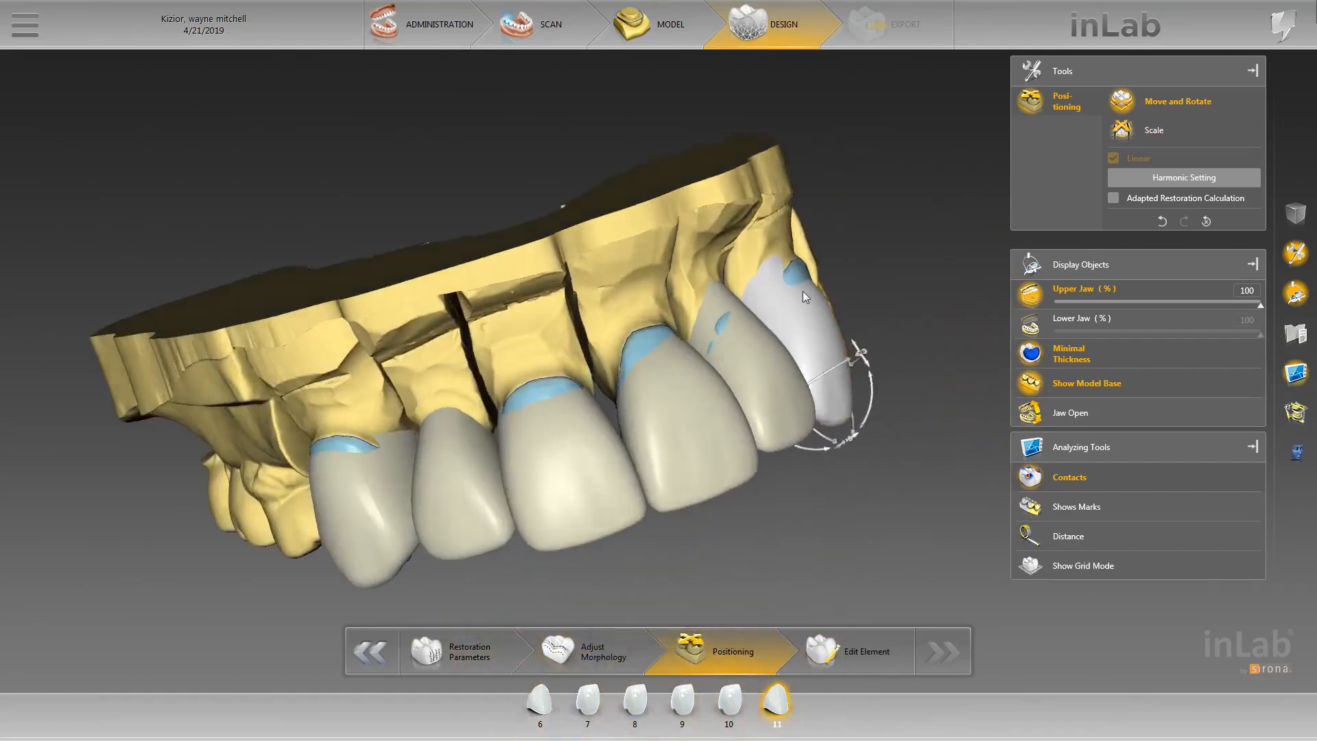
pyautogui.scroll(-4, 505, 199)
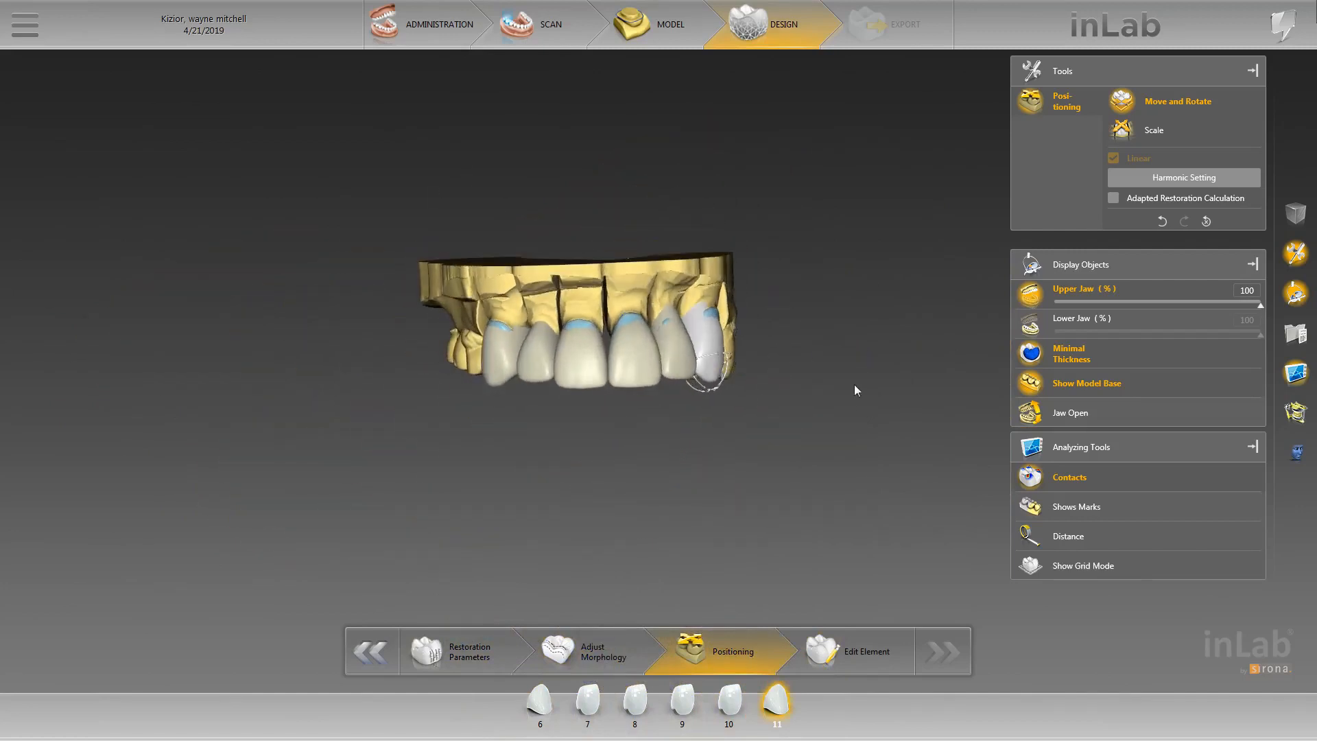
pyautogui.click(1030, 293)
pyautogui.click(1032, 325)
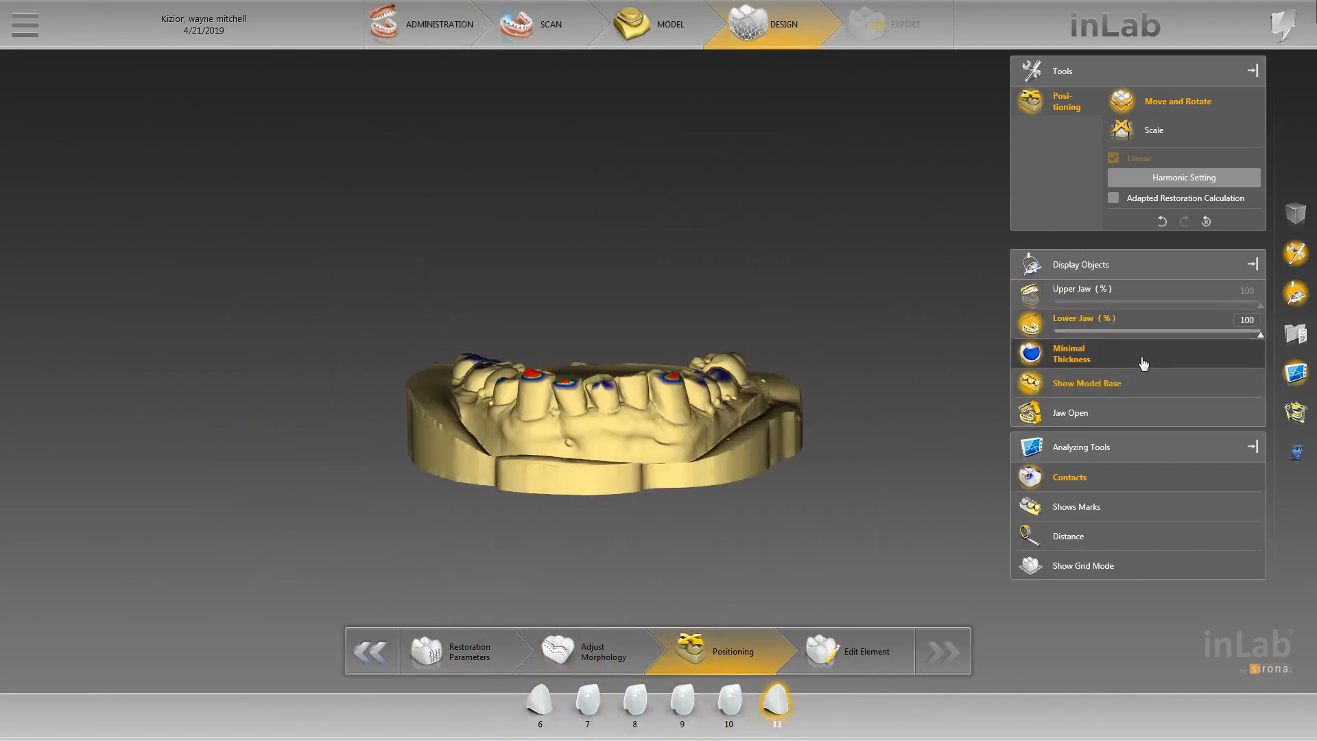
pyautogui.click(1030, 294)
pyautogui.click(1030, 565)
pyautogui.scroll(5, 815, 443)
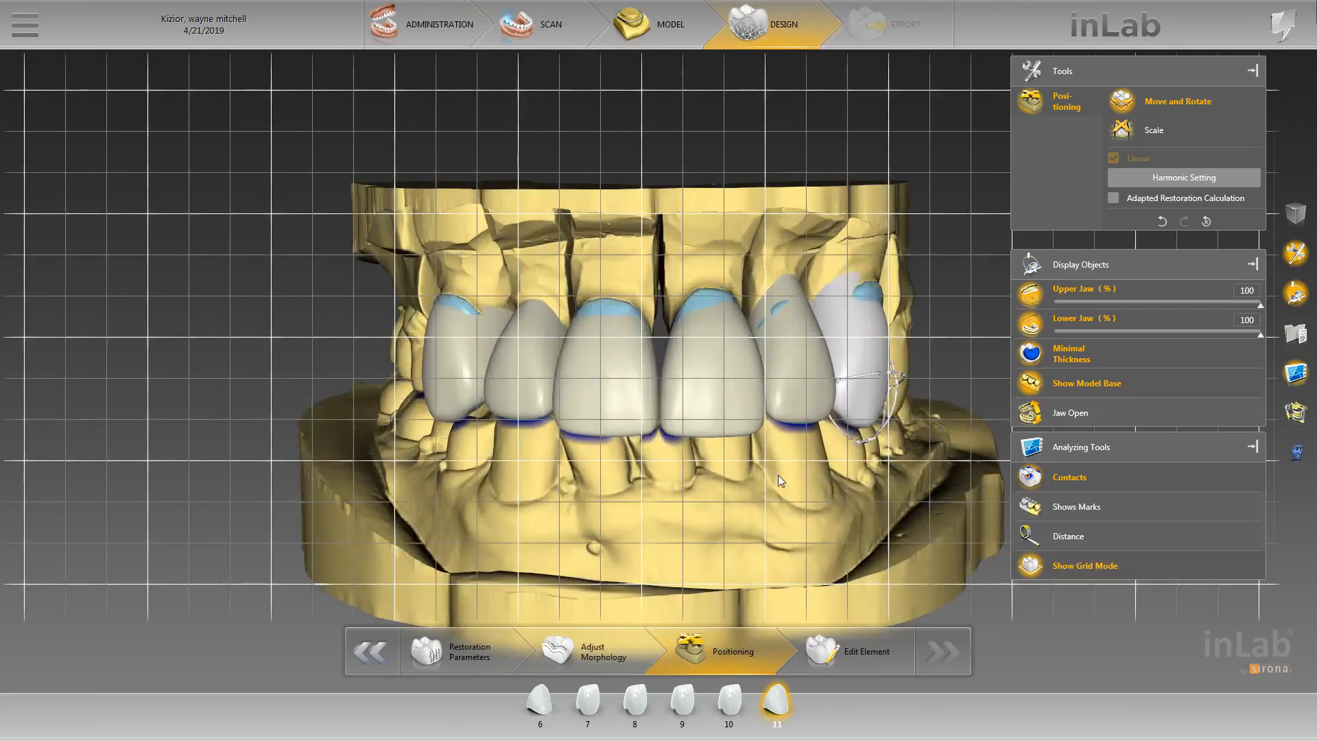
pyautogui.moveTo(778, 475); pyautogui.dragTo(763, 430, button='middle')
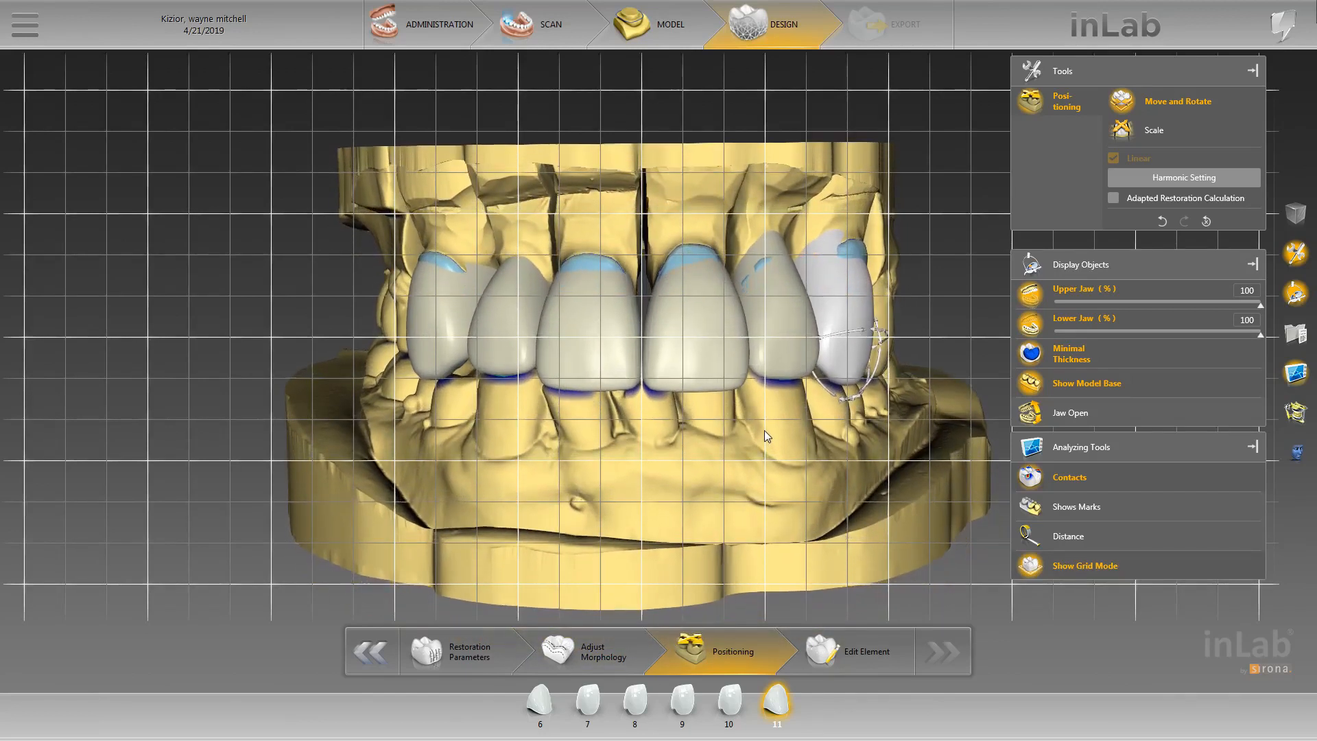
pyautogui.scroll(3, 764, 430)
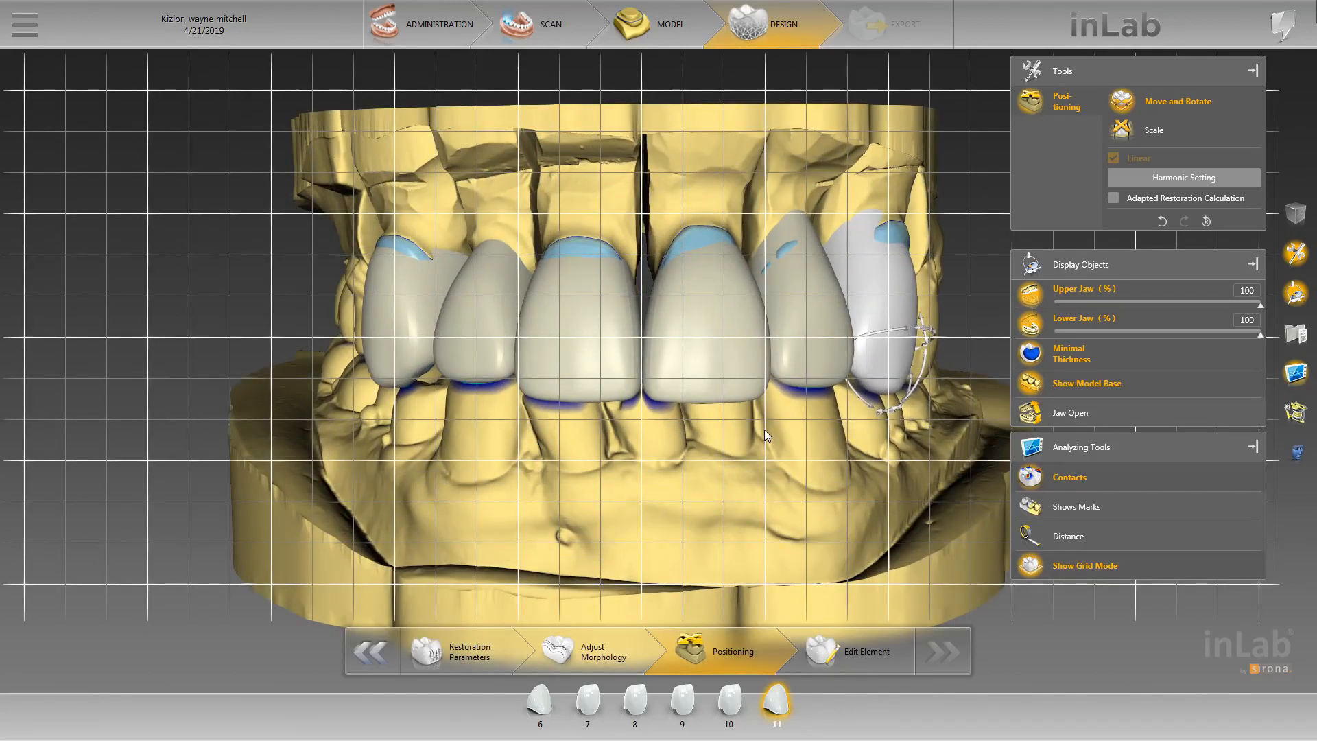
# - Slightly rotate crown 6 and then crown 11 so the two canines mirror each other against the grid
pyautogui.click(393, 301)
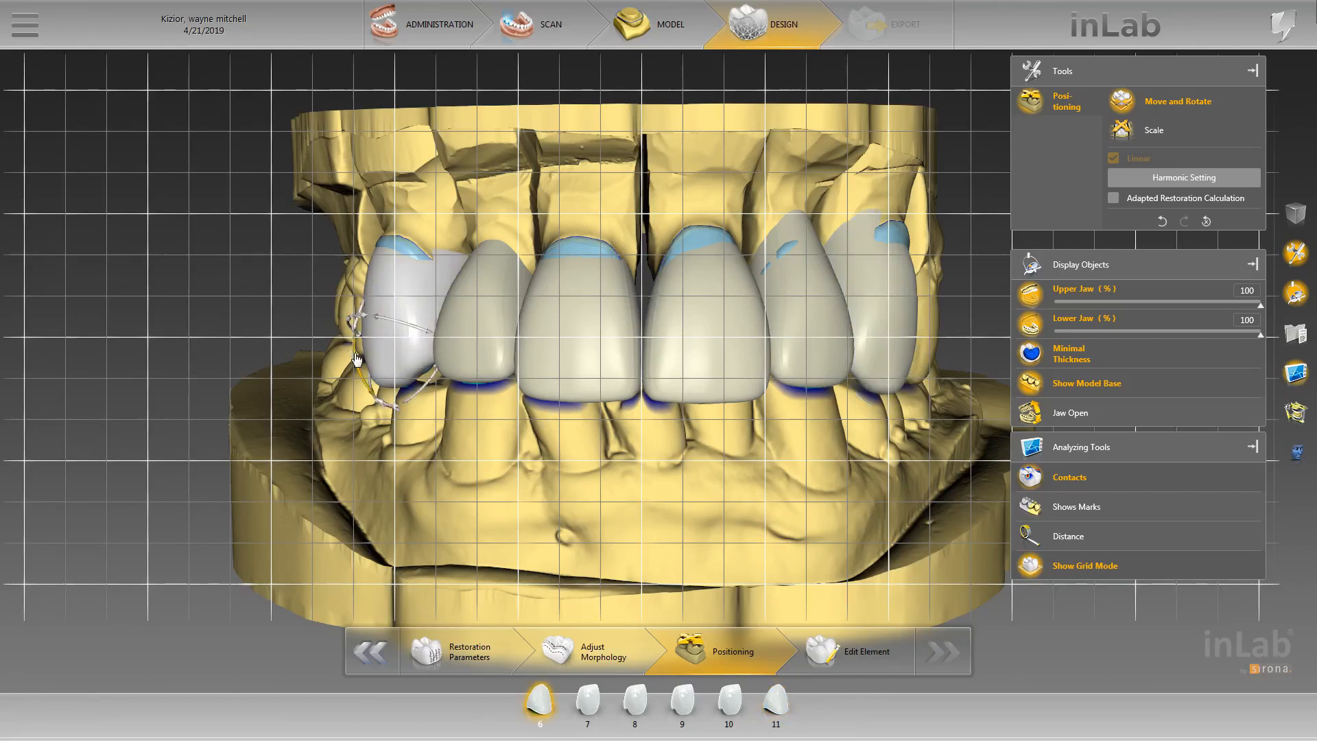
pyautogui.moveTo(355, 355); pyautogui.dragTo(353, 353)
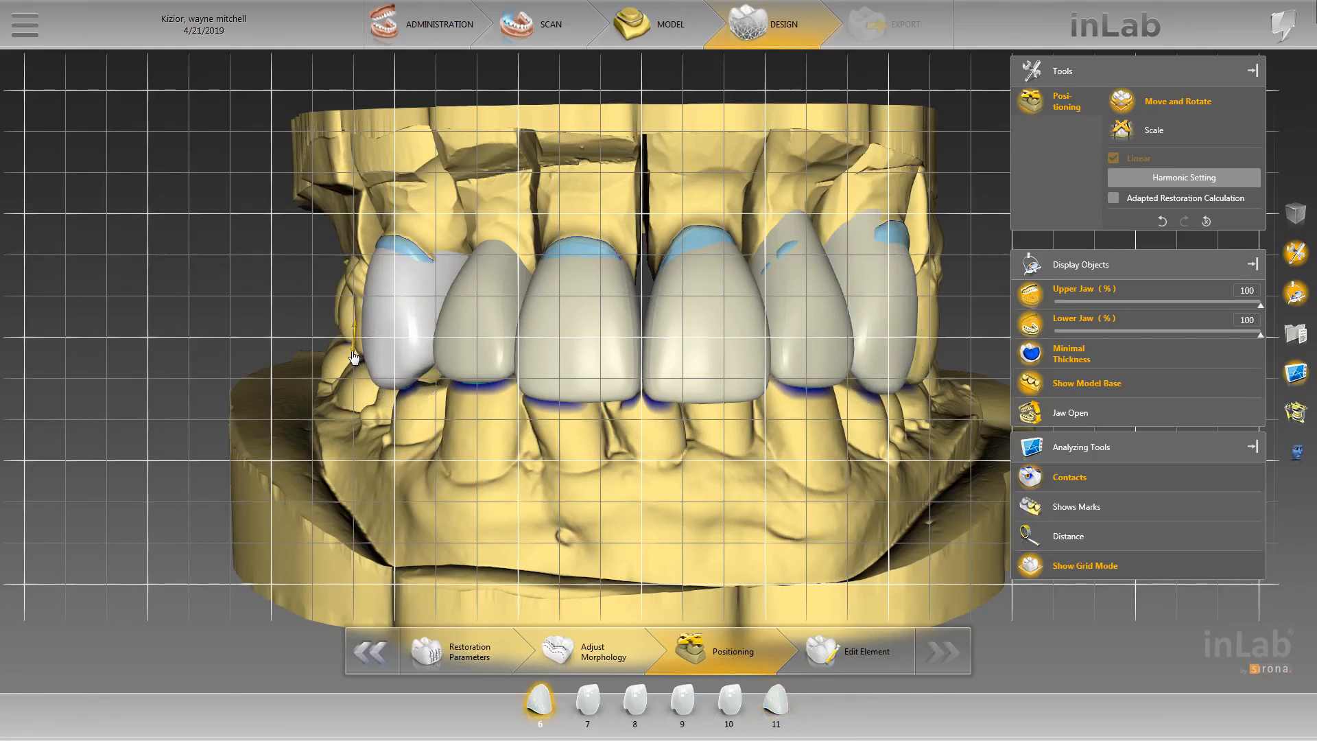
pyautogui.click(905, 358)
pyautogui.moveTo(893, 413); pyautogui.dragTo(900, 412)
pyautogui.click(367, 356)
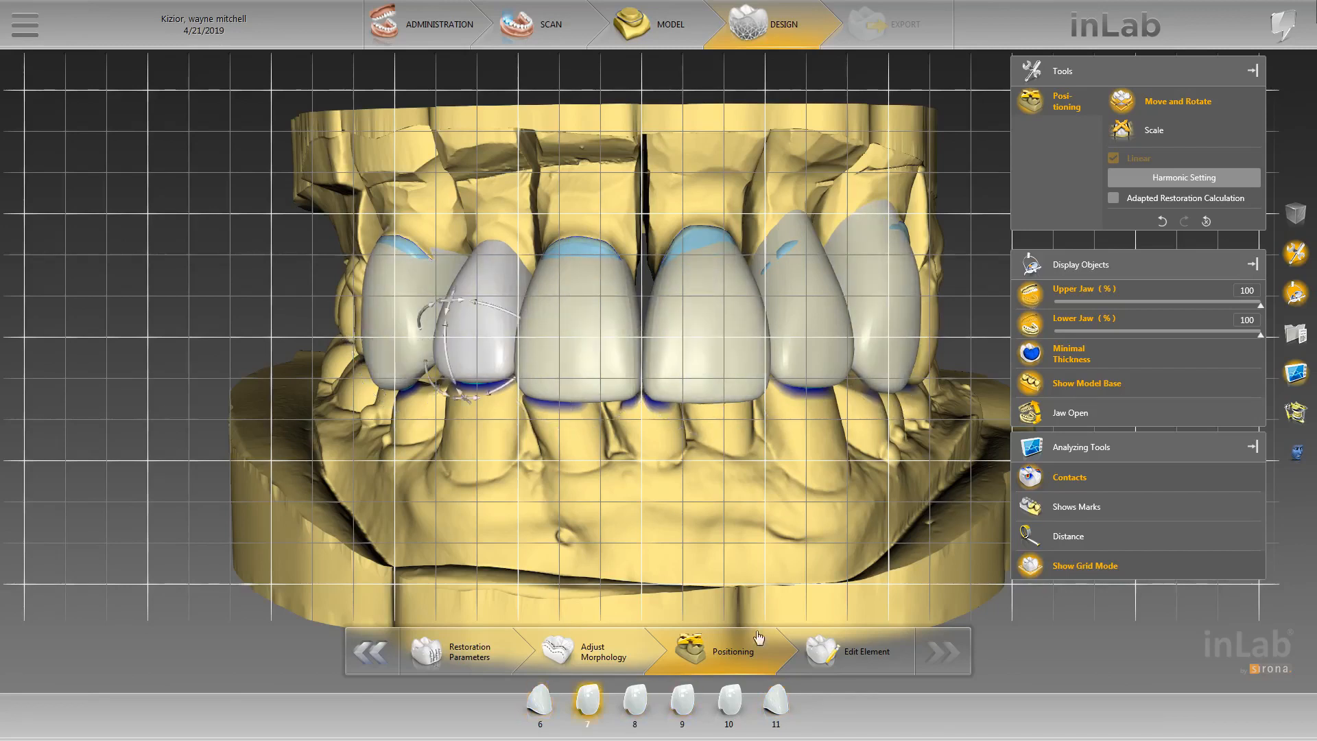
# - Calculate the restorations in the Edit Element stage, inspect the six crowns, and return to Positioning
pyautogui.click(865, 659)
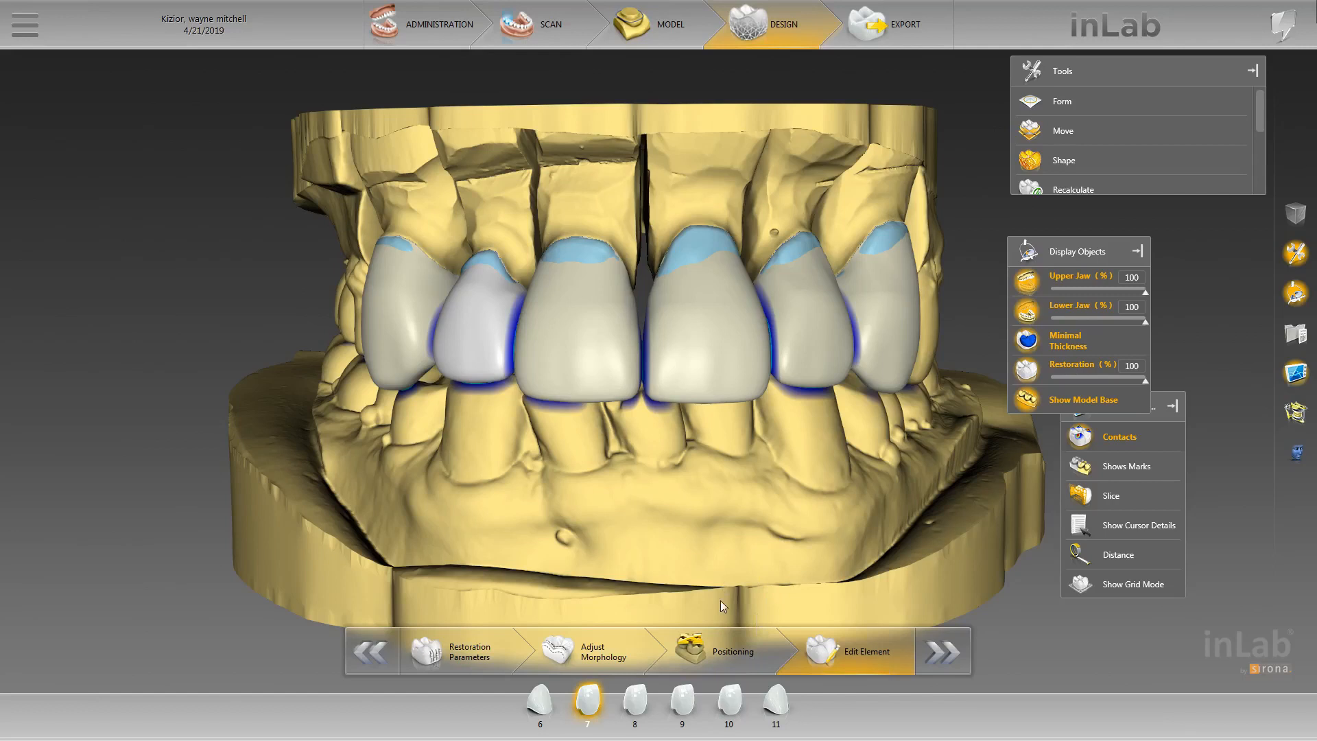
pyautogui.moveTo(823, 535); pyautogui.dragTo(496, 233)
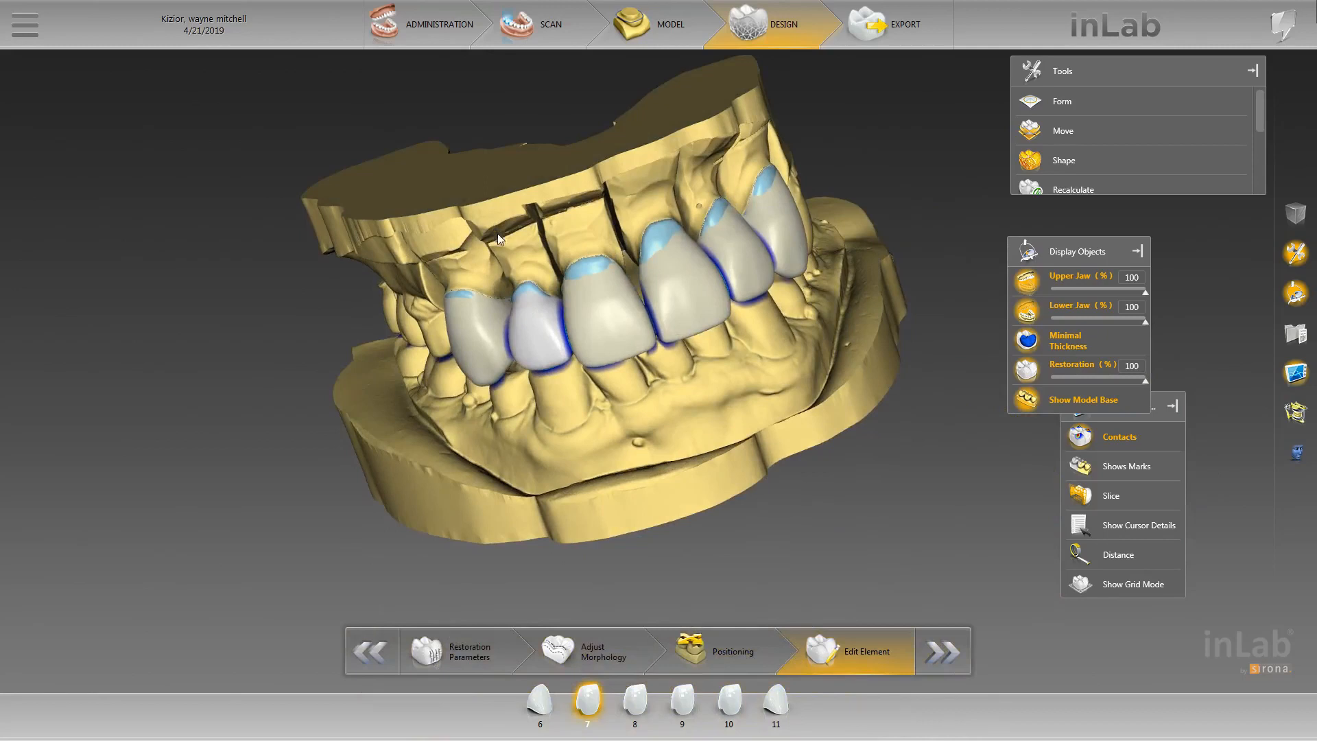
pyautogui.click(733, 655)
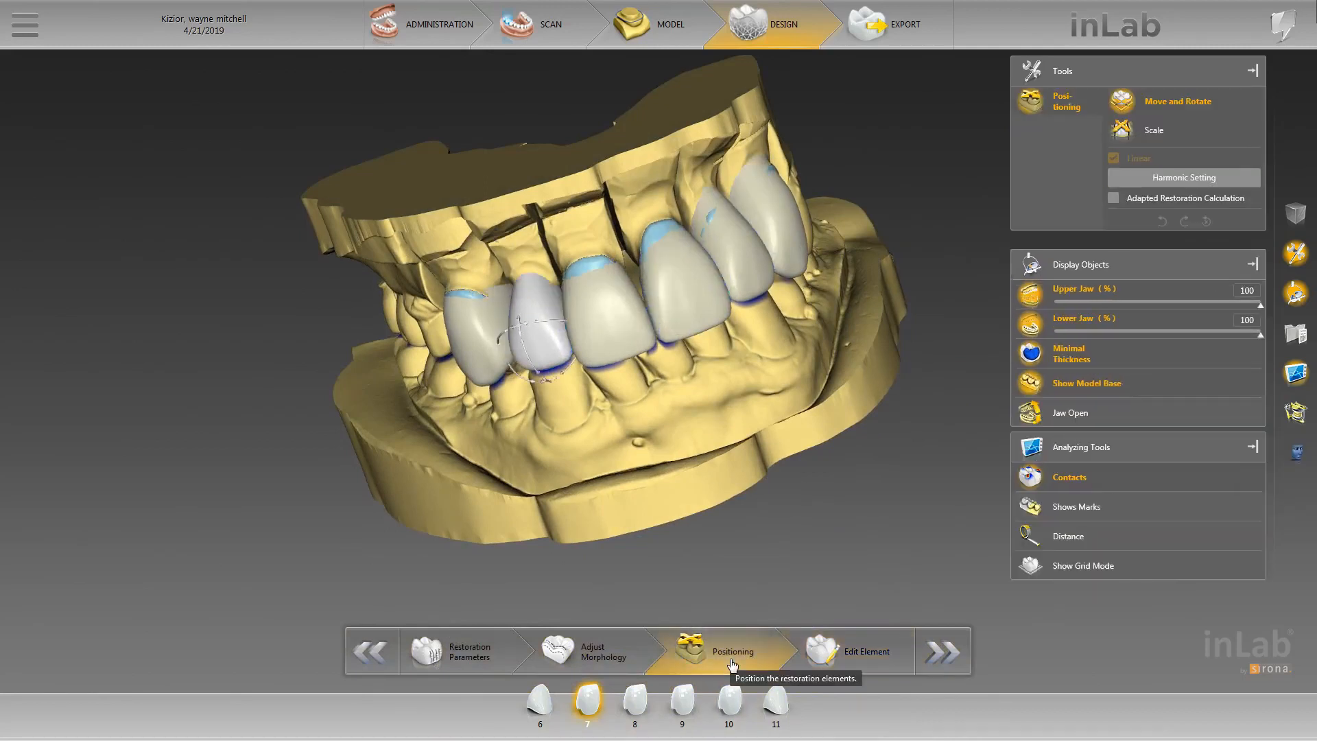
# - Check the smile from the front, then select crown 9 and slightly refine its rotation and position beside crown 8
pyautogui.click(473, 336)
pyautogui.moveTo(344, 347); pyautogui.dragTo(585, 193)
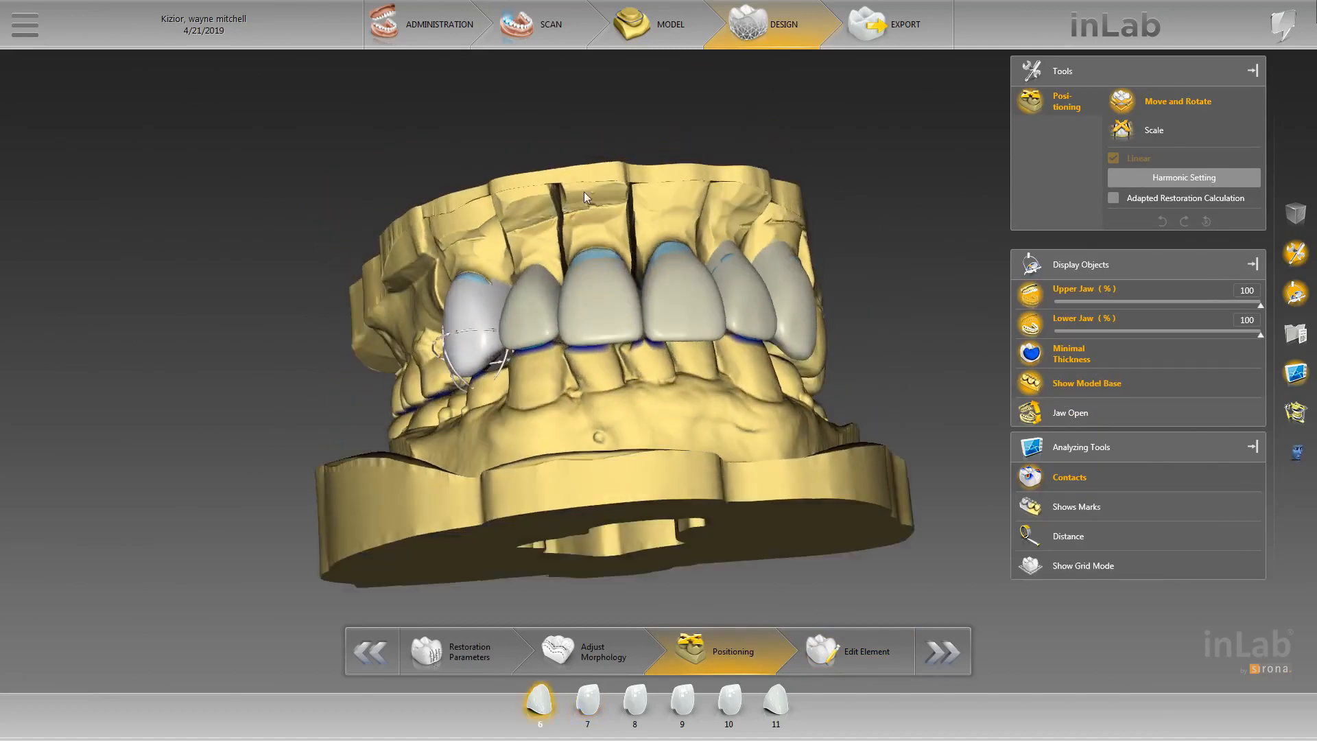
pyautogui.moveTo(673, 228); pyautogui.dragTo(671, 267)
pyautogui.moveTo(377, 136); pyautogui.dragTo(380, 177)
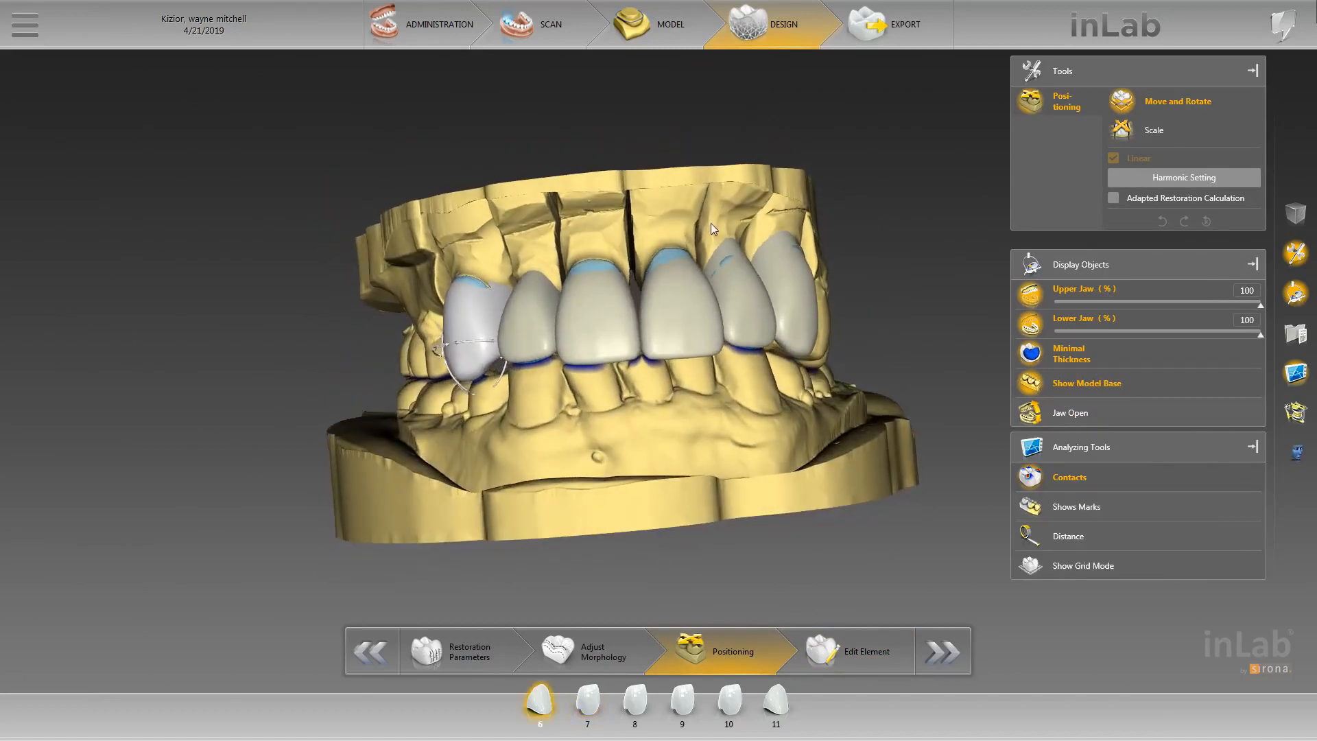
pyautogui.moveTo(710, 224); pyautogui.dragTo(709, 244)
pyautogui.scroll(-3, 710, 242)
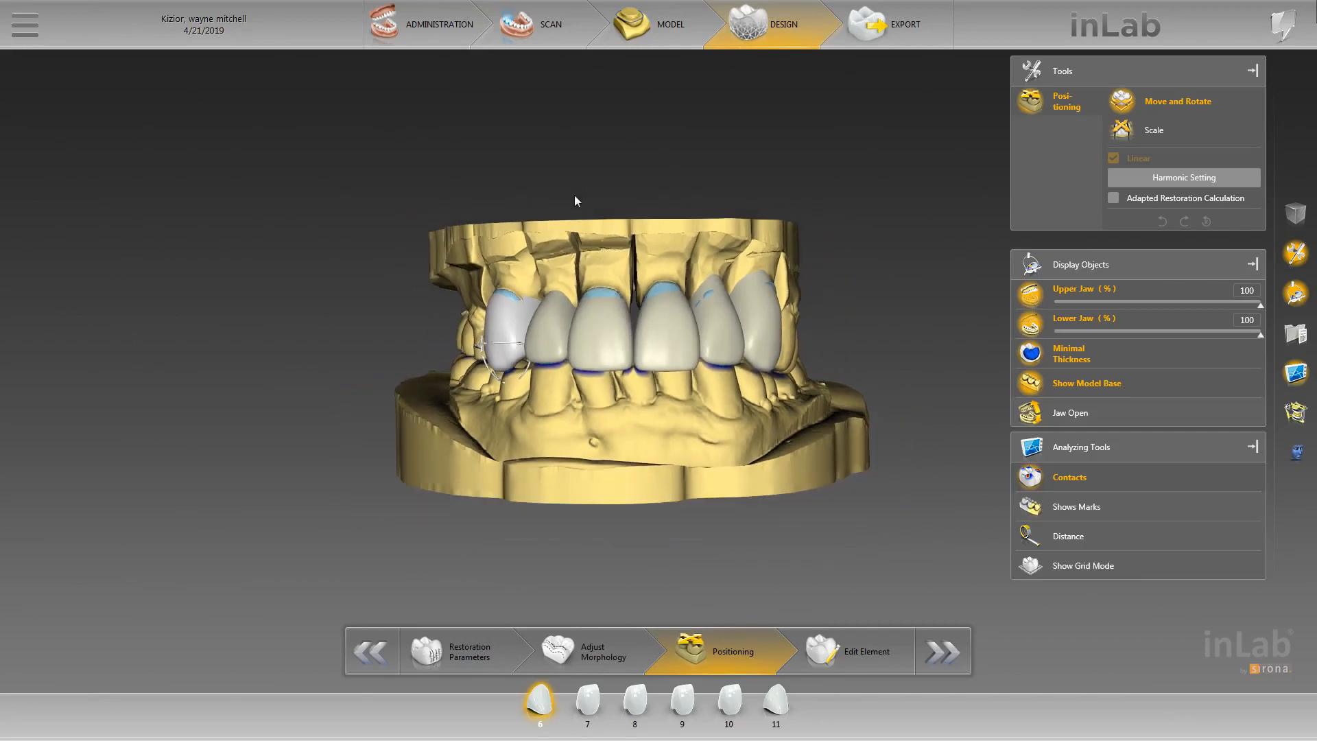
pyautogui.scroll(3, 613, 230)
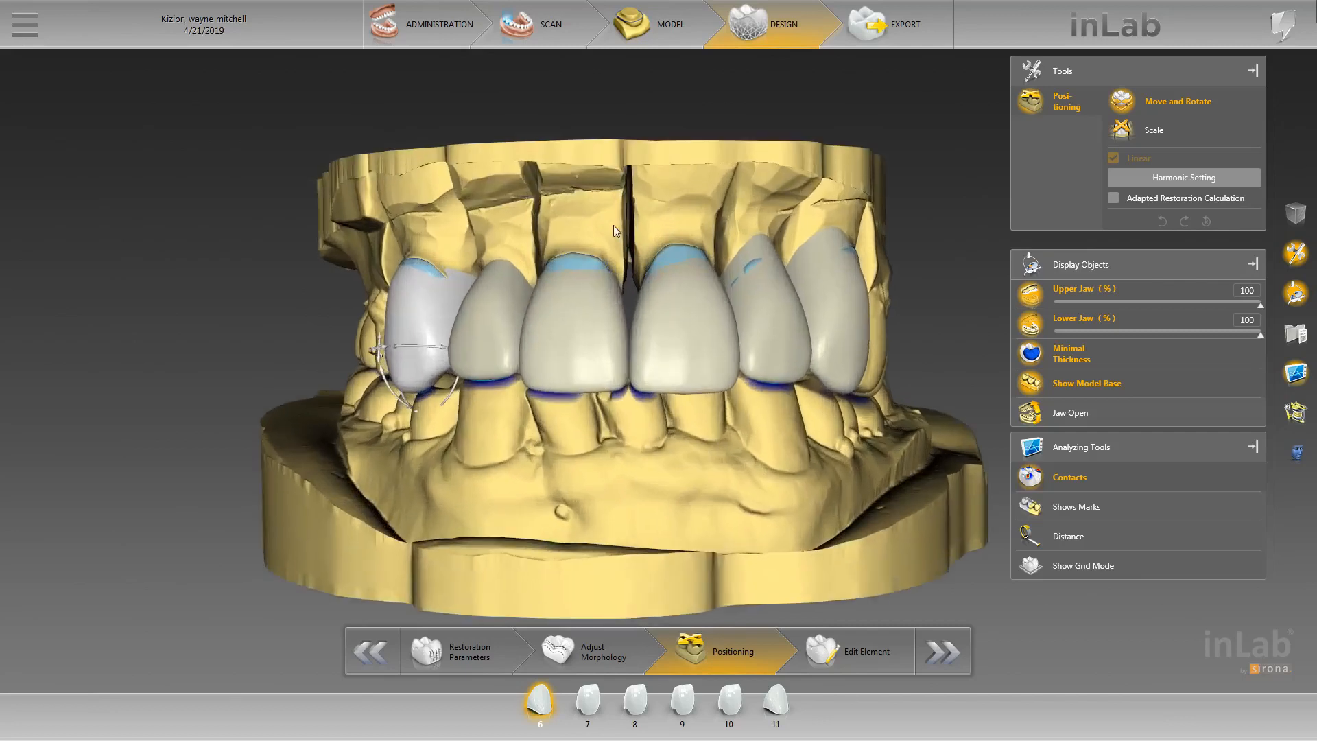
pyautogui.click(685, 322)
pyautogui.scroll(2, 658, 397)
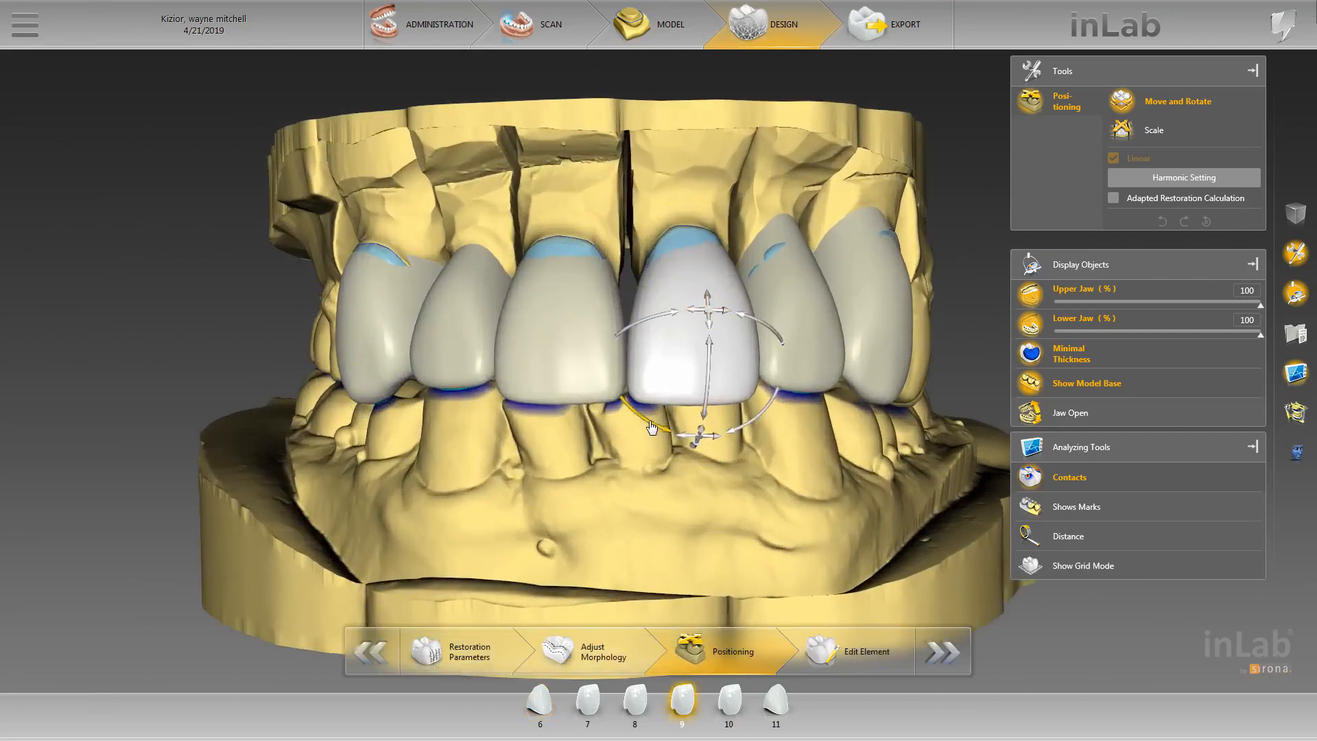
pyautogui.moveTo(652, 422); pyautogui.dragTo(653, 422)
pyautogui.moveTo(692, 317); pyautogui.dragTo(694, 318)
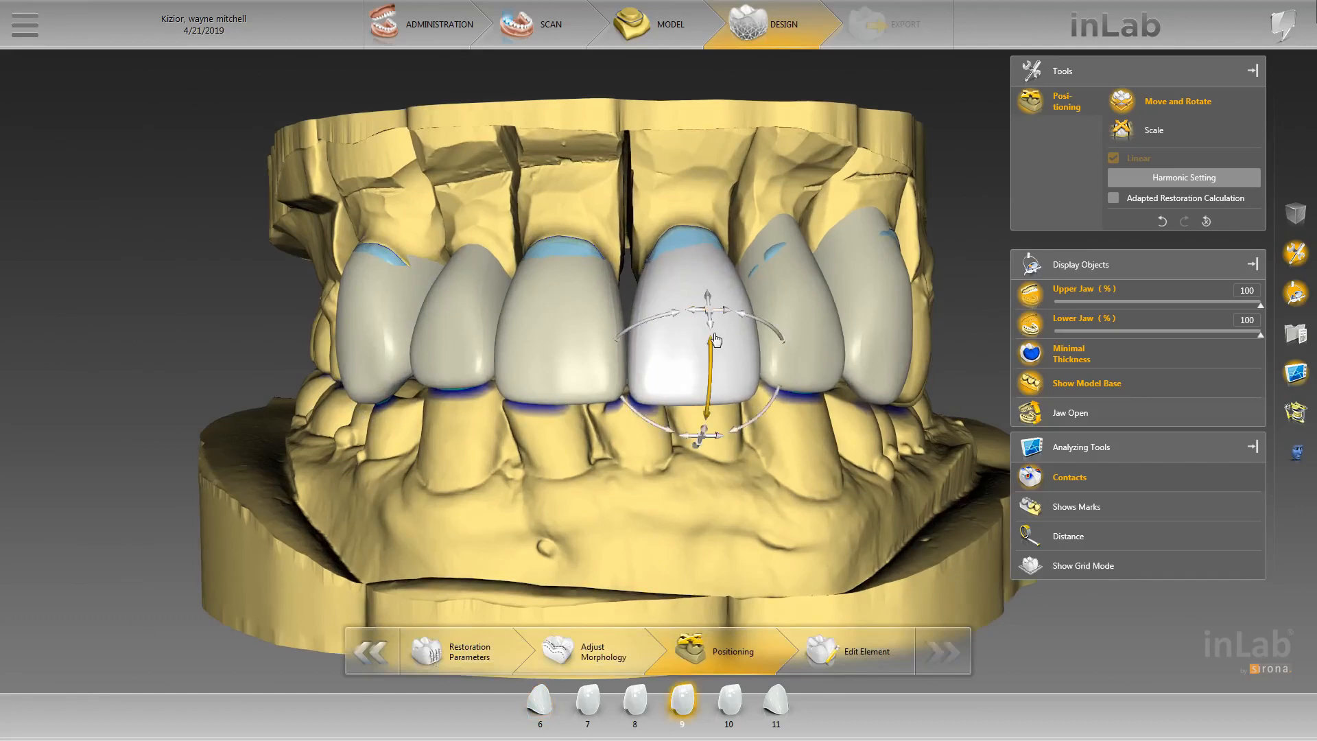
# - Hide the lower jaw, switch crown 9 to Scale, and slightly adjust its width on the side facing crown 10
pyautogui.click(929, 364)
pyautogui.click(1030, 323)
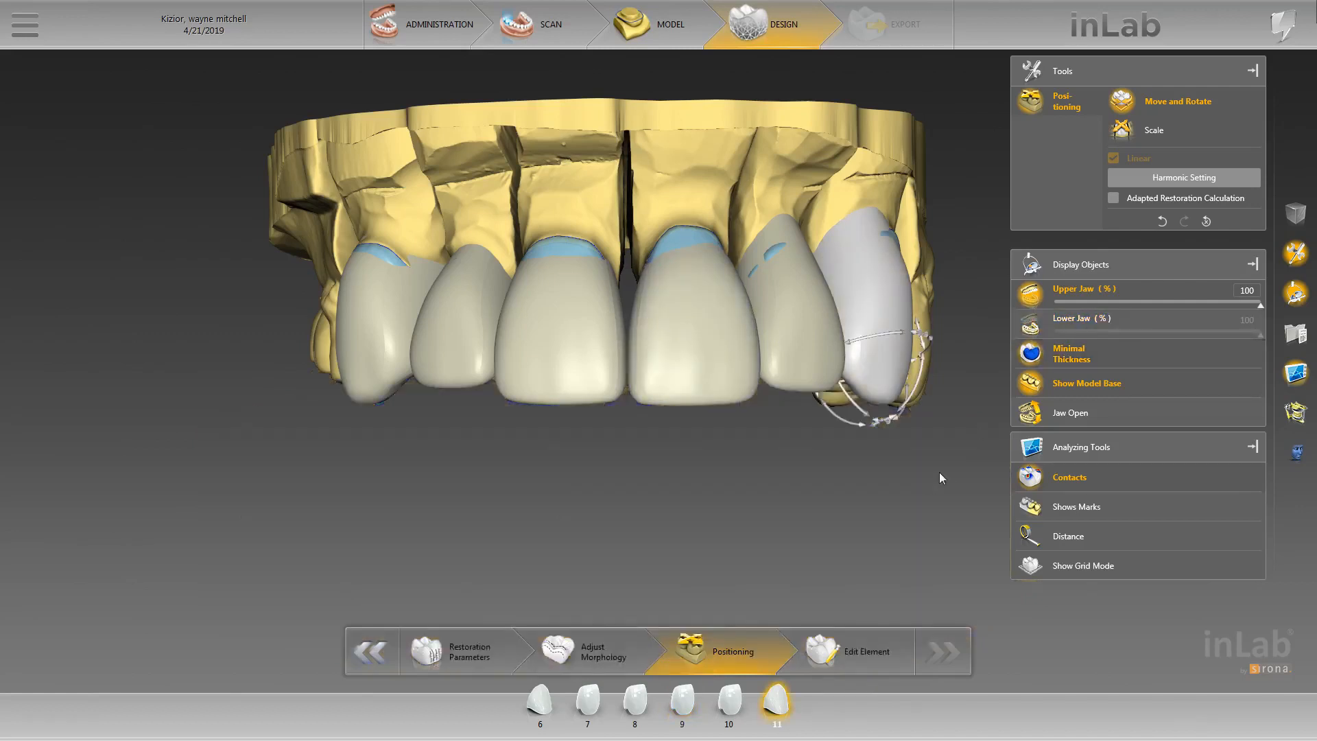
pyautogui.click(696, 340)
pyautogui.rightClick(697, 341)
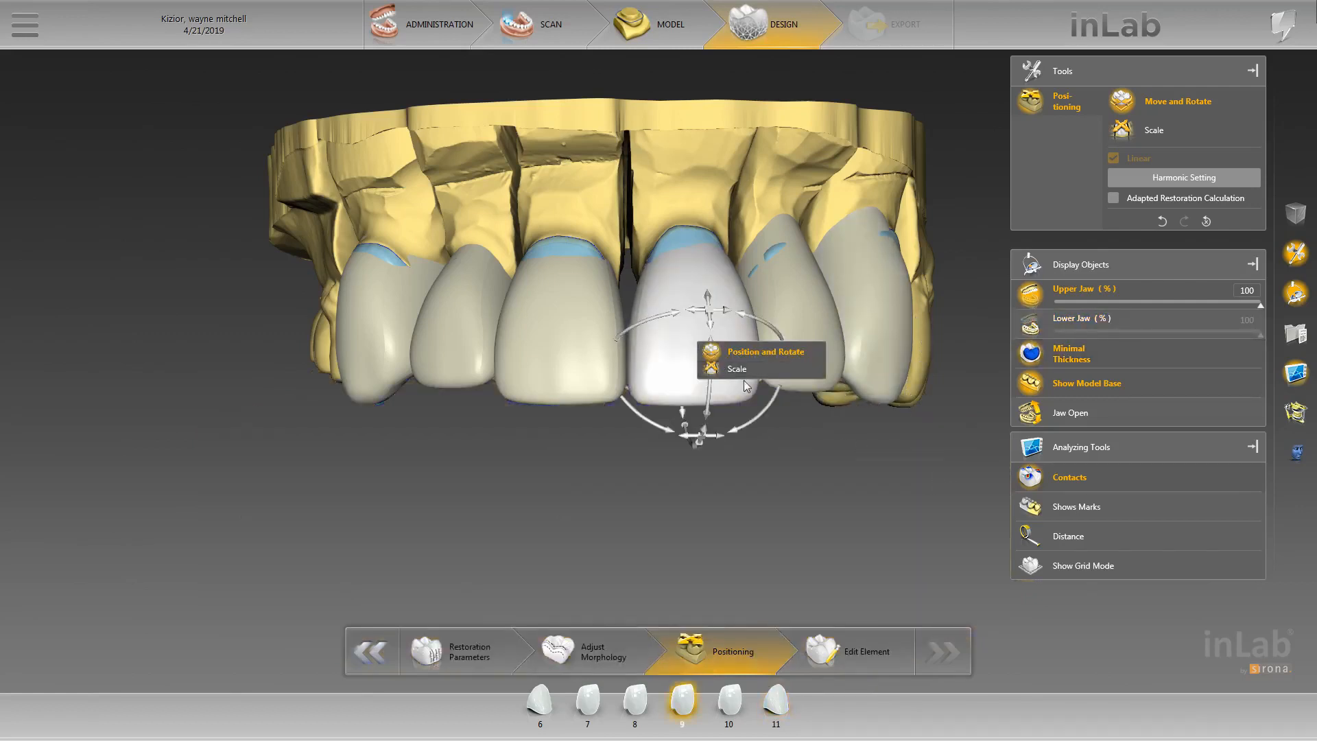
pyautogui.click(744, 373)
pyautogui.moveTo(757, 423); pyautogui.dragTo(757, 423)
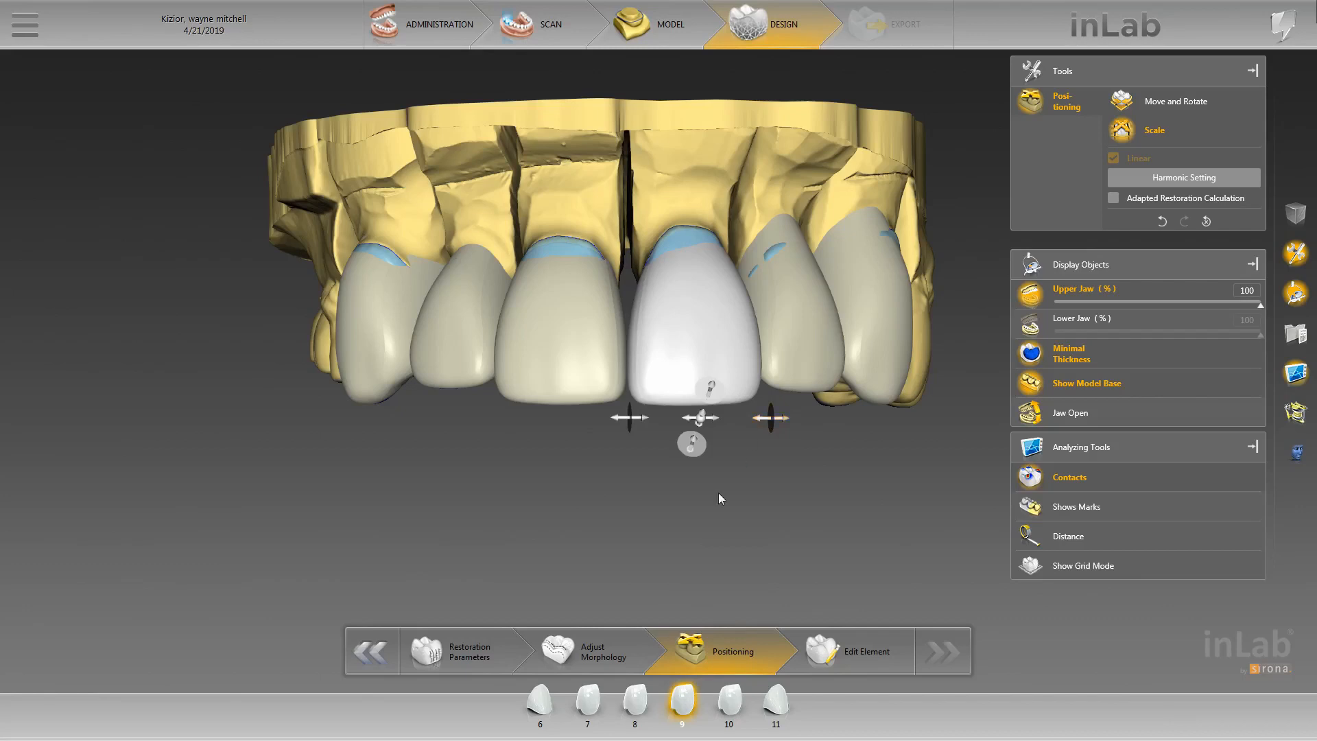
# - Switch crown 9 to Position and Rotate and reposition it from the biting side to relieve the heavy contact near crown 8
pyautogui.moveTo(673, 601); pyautogui.dragTo(689, 320, button='middle')
pyautogui.moveTo(693, 291); pyautogui.dragTo(691, 308)
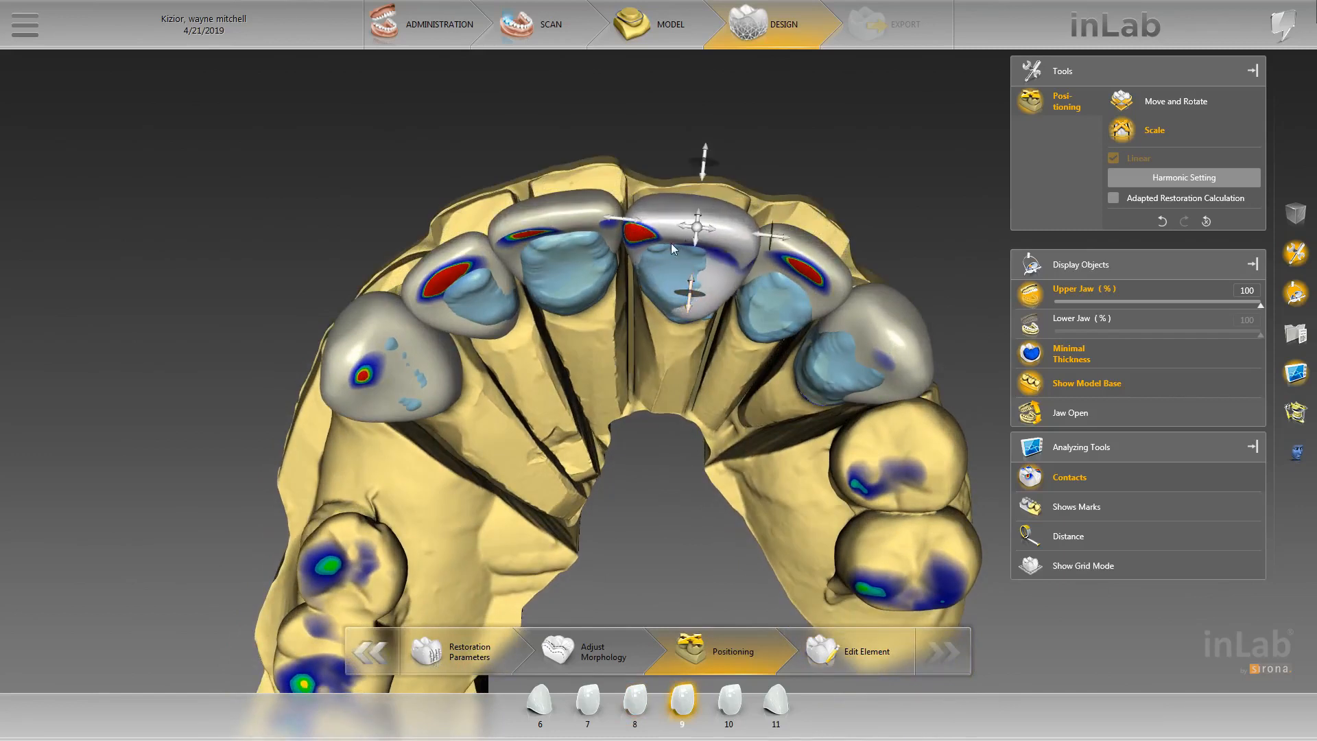
pyautogui.click(692, 236)
pyautogui.moveTo(593, 137); pyautogui.dragTo(593, 150)
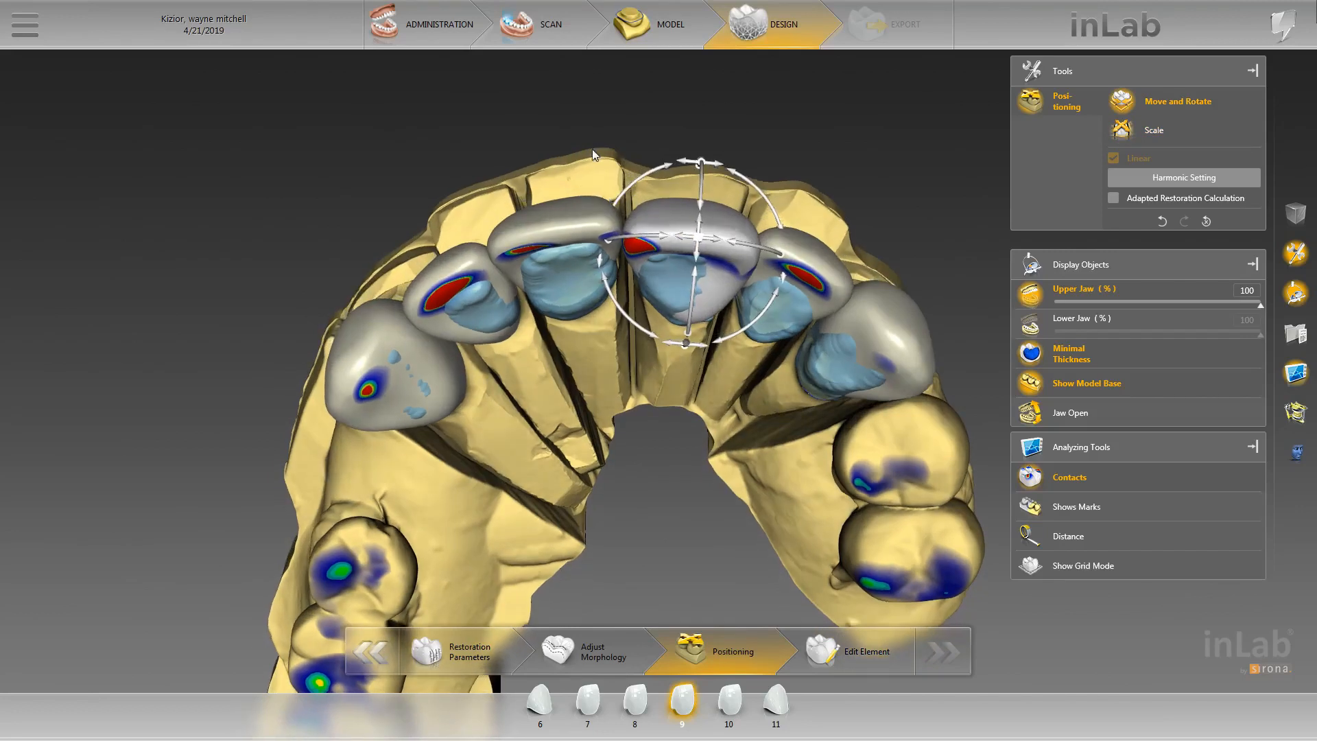
pyautogui.moveTo(690, 201)
pyautogui.mouseDown()
pyautogui.moveTo(702, 187)
pyautogui.moveTo(700, 209)
pyautogui.mouseUp()
# - Switch crown 9 to Scale and slightly adjust its thickness on the tongue side
pyautogui.rightClick(676, 266)
pyautogui.click(716, 289)
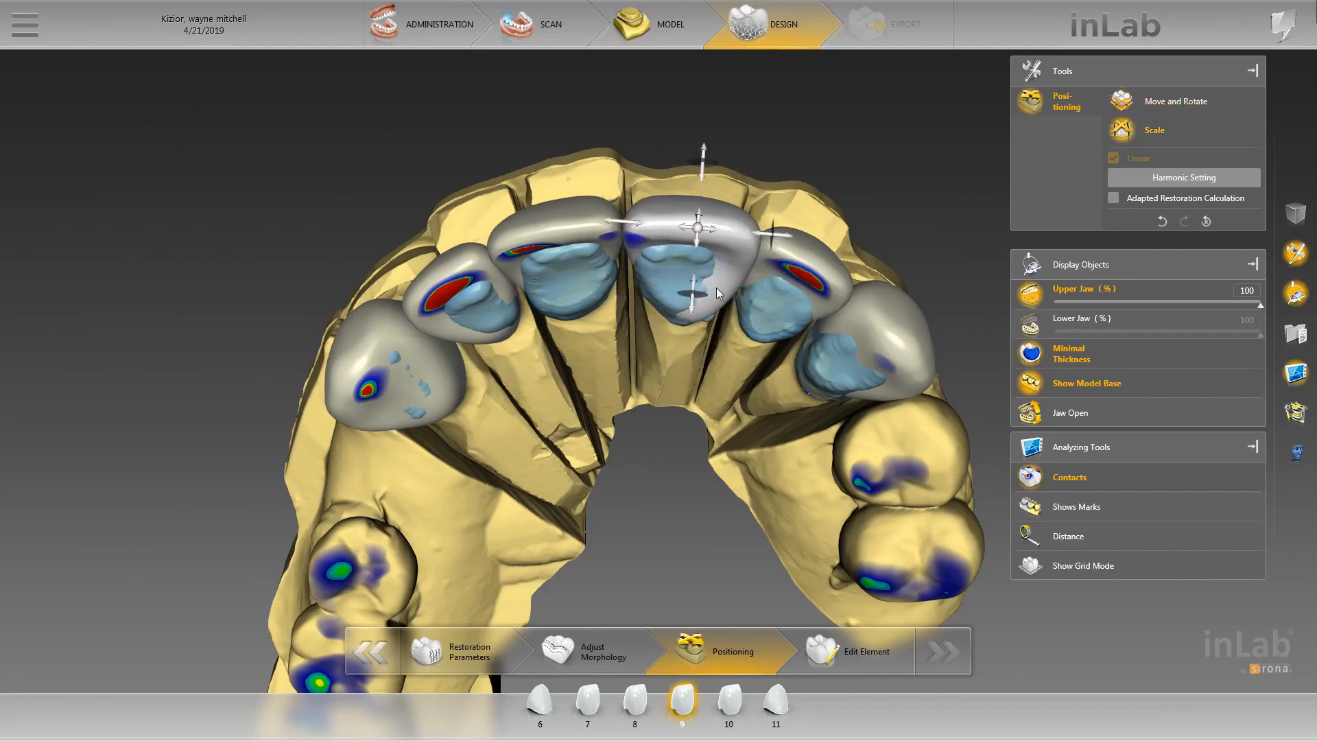
pyautogui.moveTo(690, 316); pyautogui.dragTo(689, 315)
# - Select crown 8, switch it to Position and Rotate, and slightly shift it from the biting side to relieve its heavy contact
pyautogui.moveTo(594, 333); pyautogui.dragTo(581, 306)
pyautogui.rightClick(574, 228)
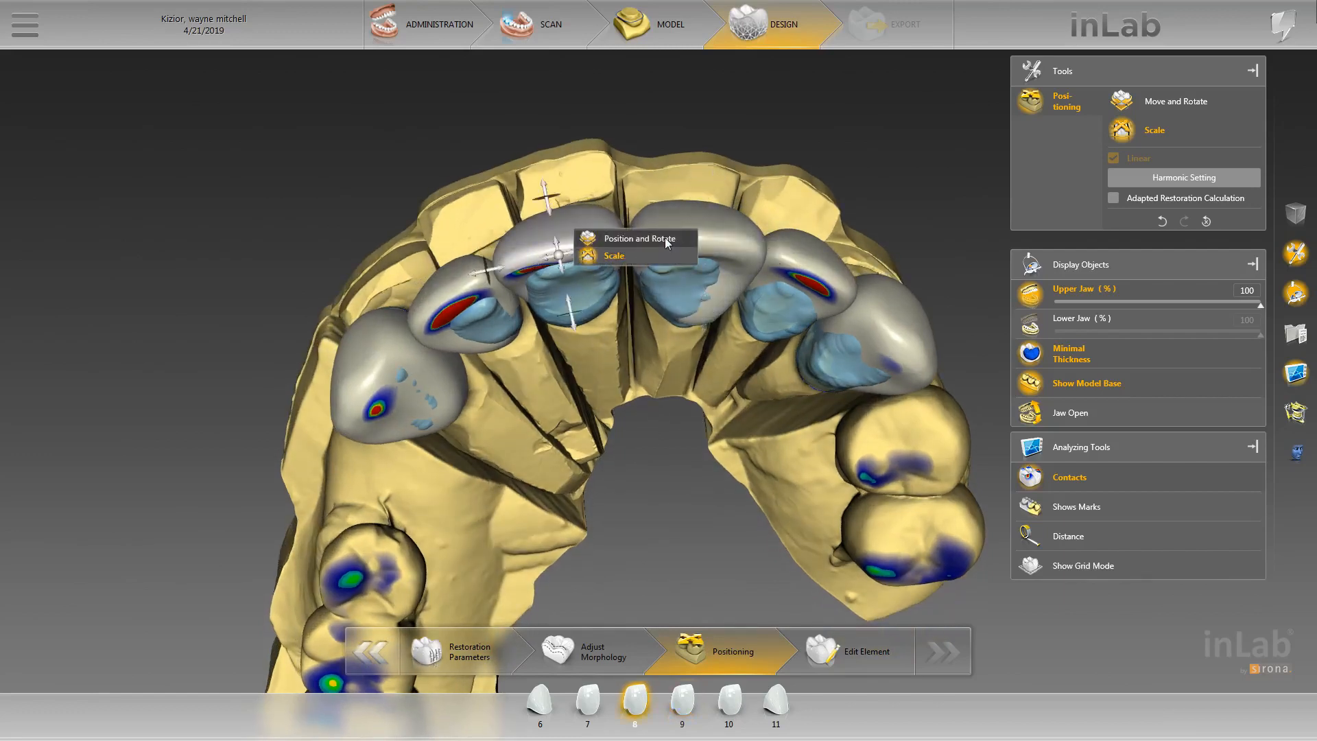
pyautogui.click(665, 237)
pyautogui.click(545, 273)
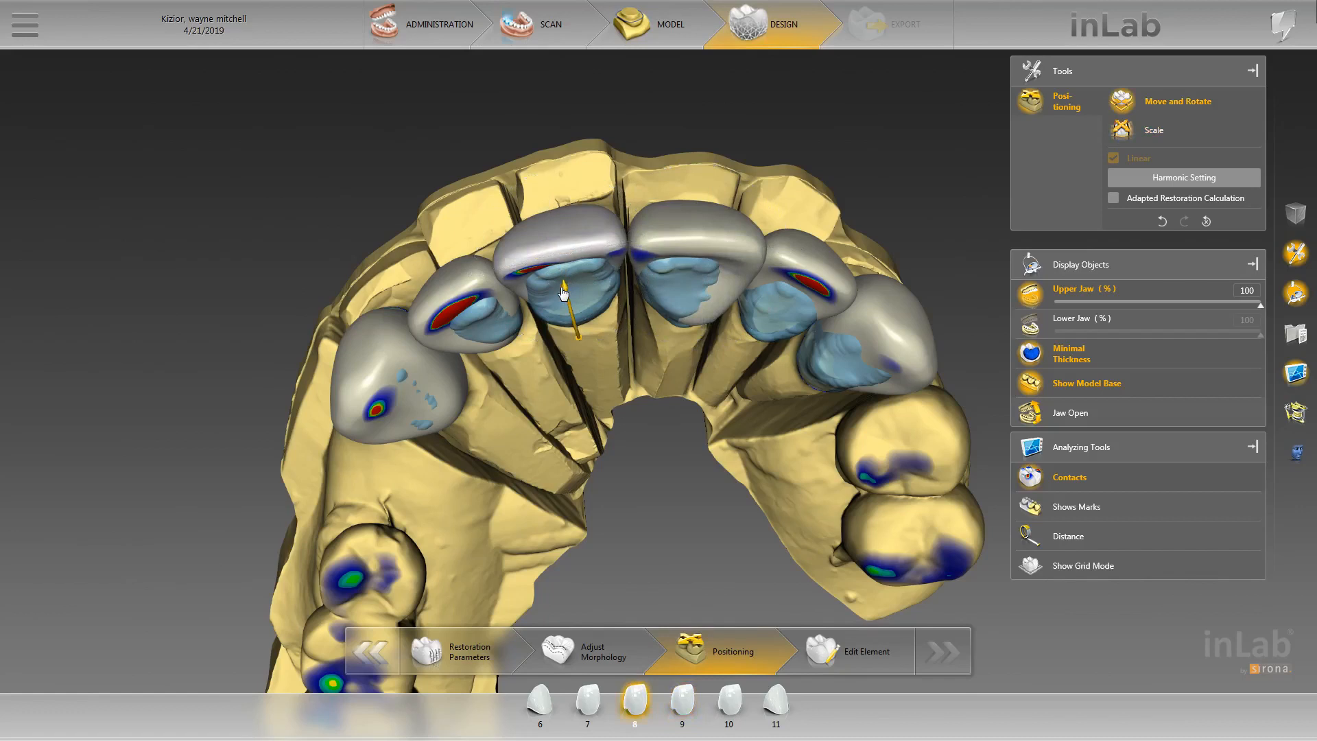
pyautogui.moveTo(561, 288); pyautogui.dragTo(555, 285)
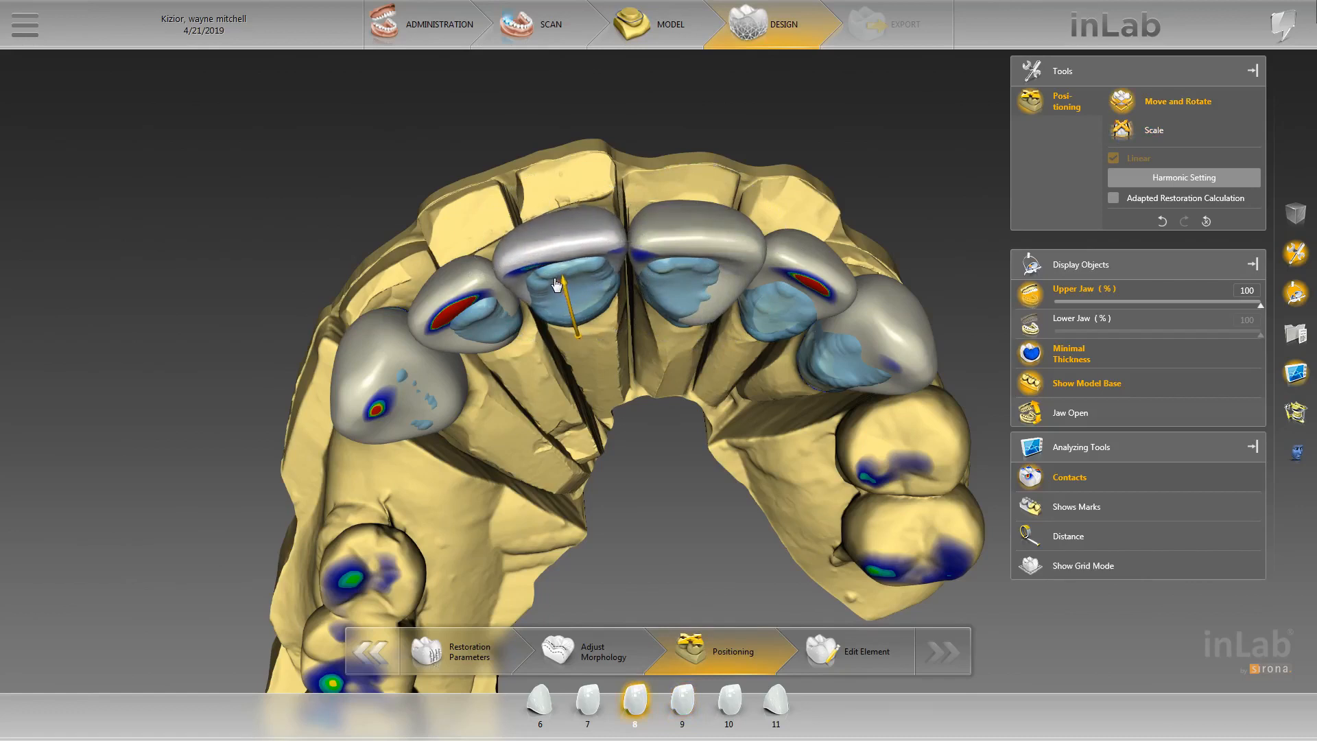
# - Switch crown 8 to Scale and slightly adjust its thickness on the tongue side
pyautogui.rightClick(573, 278)
pyautogui.click(632, 295)
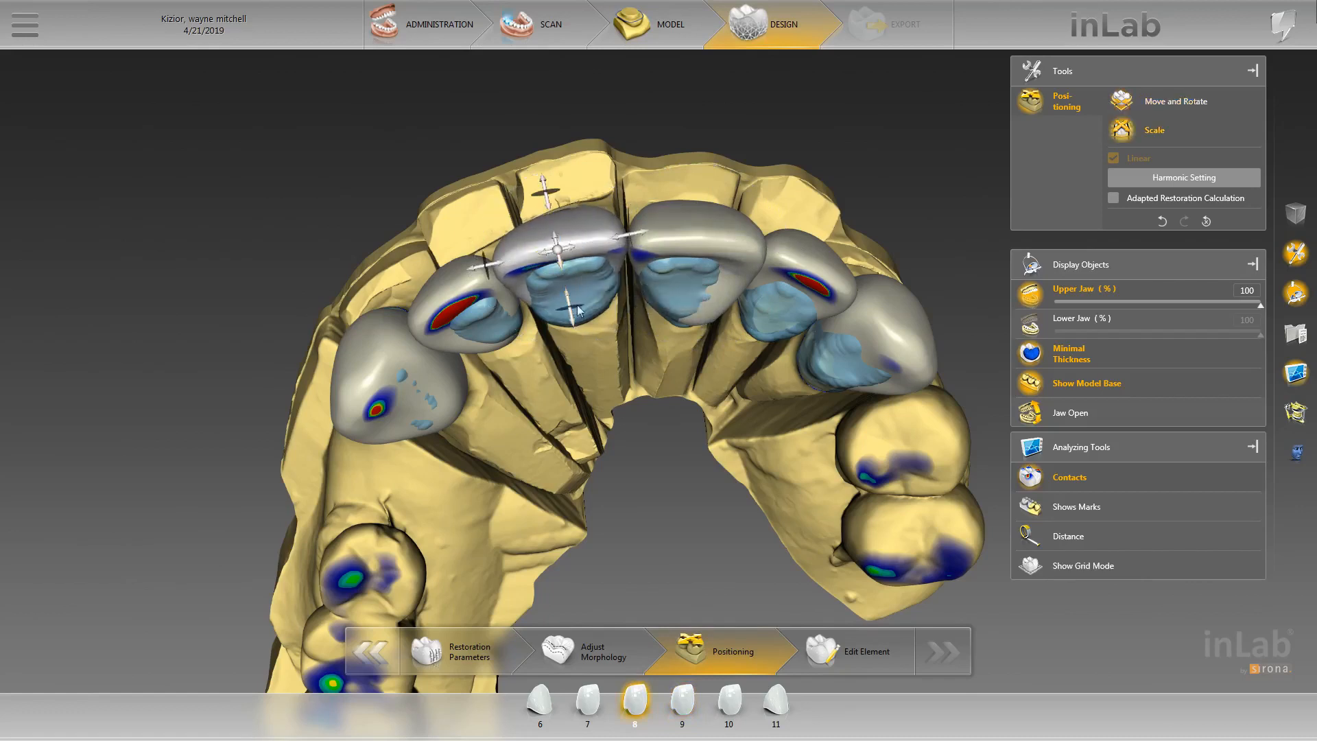
pyautogui.moveTo(573, 306); pyautogui.dragTo(571, 314)
pyautogui.moveTo(569, 310); pyautogui.dragTo(568, 312)
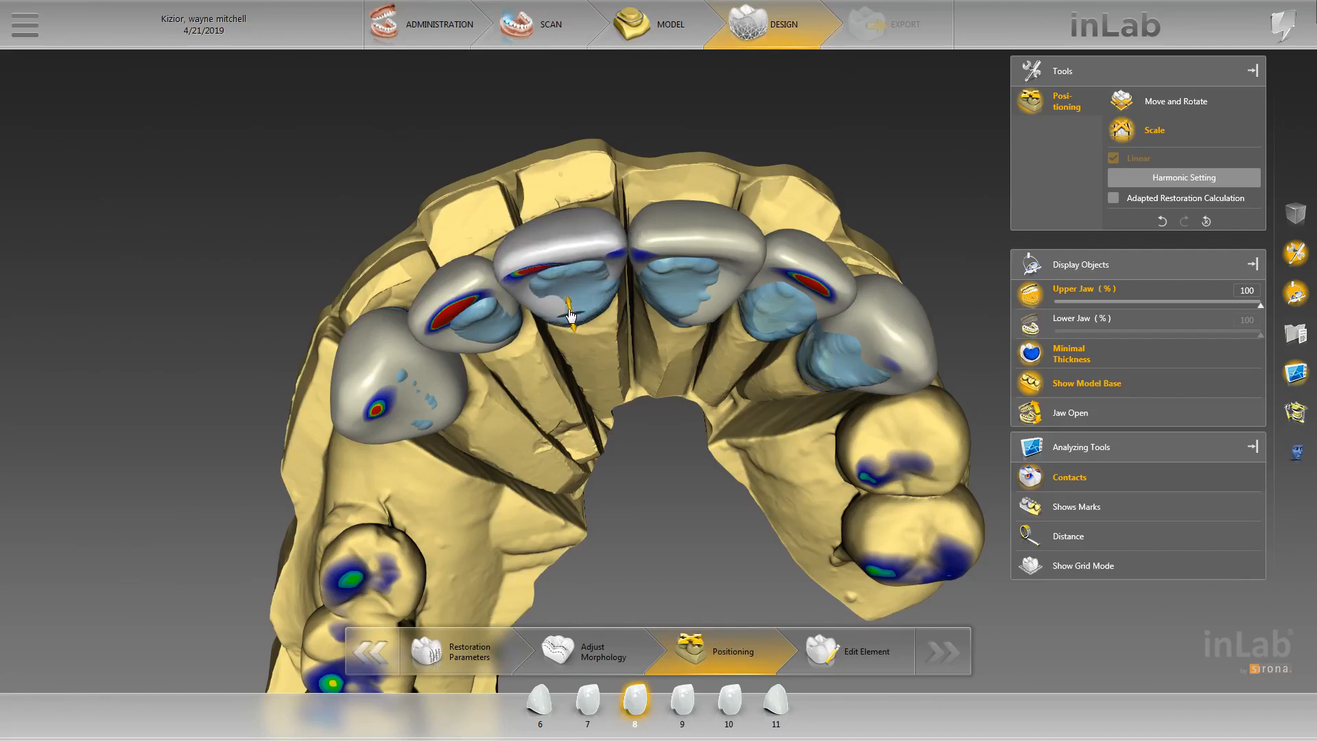
# - Switch crown 8 to Position and Rotate, and compare crowns 8 and 9 from the biting side and the front
pyautogui.rightClick(576, 233)
pyautogui.click(650, 243)
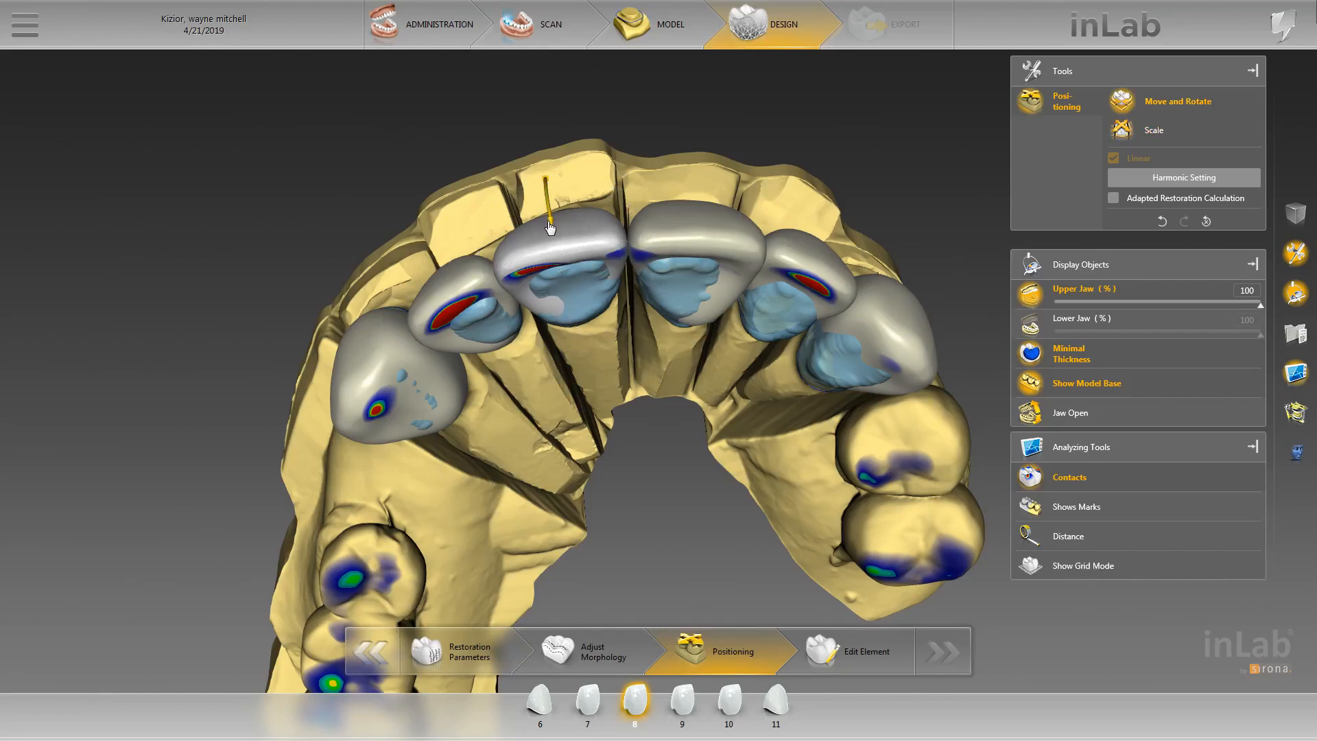
pyautogui.click(710, 212)
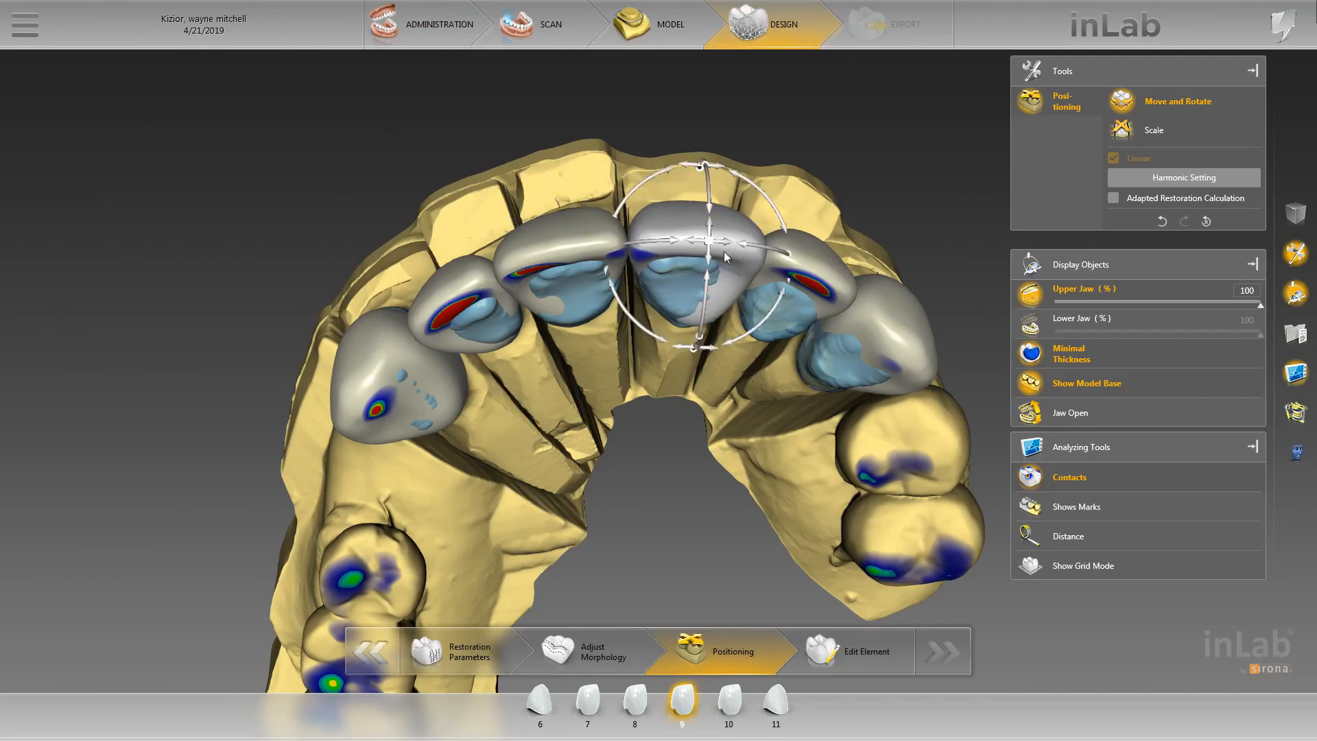
pyautogui.click(553, 237)
pyautogui.moveTo(429, 169); pyautogui.dragTo(454, 331)
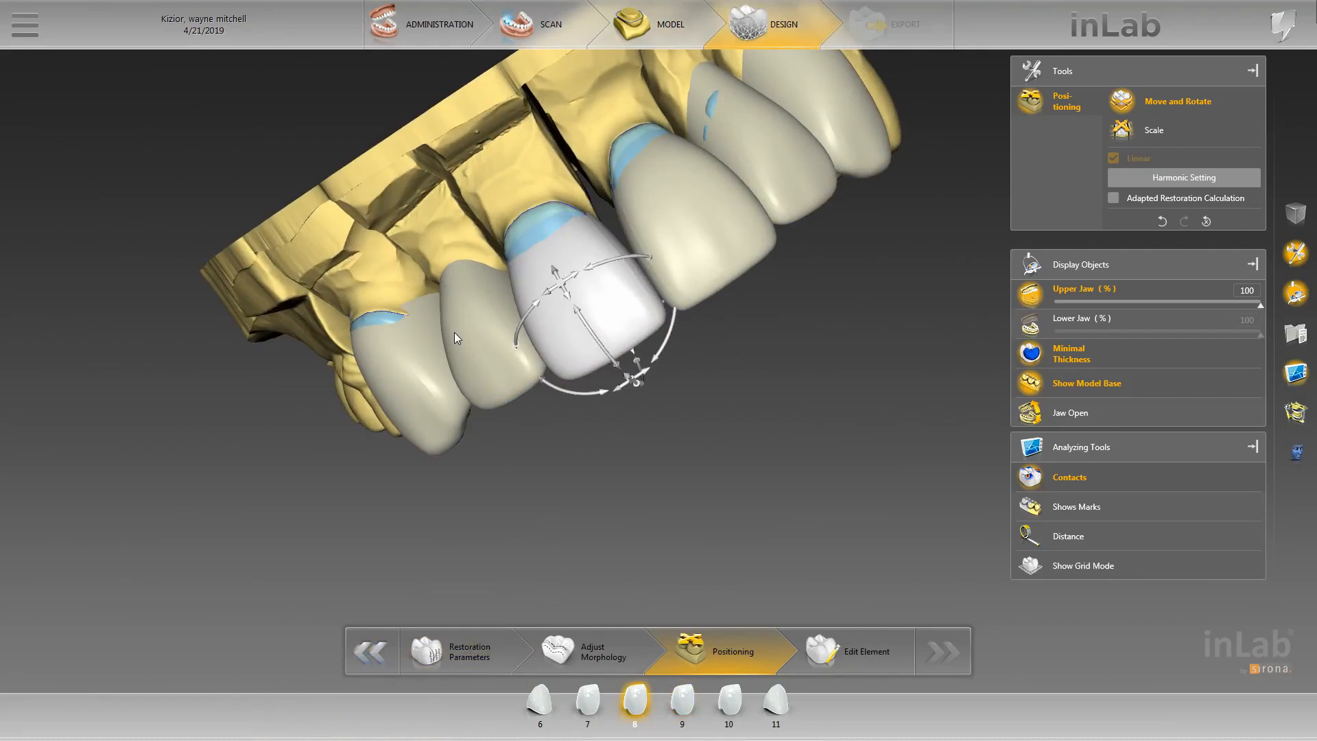
pyautogui.click(454, 331)
pyautogui.click(682, 231)
pyautogui.scroll(-3, 917, 197)
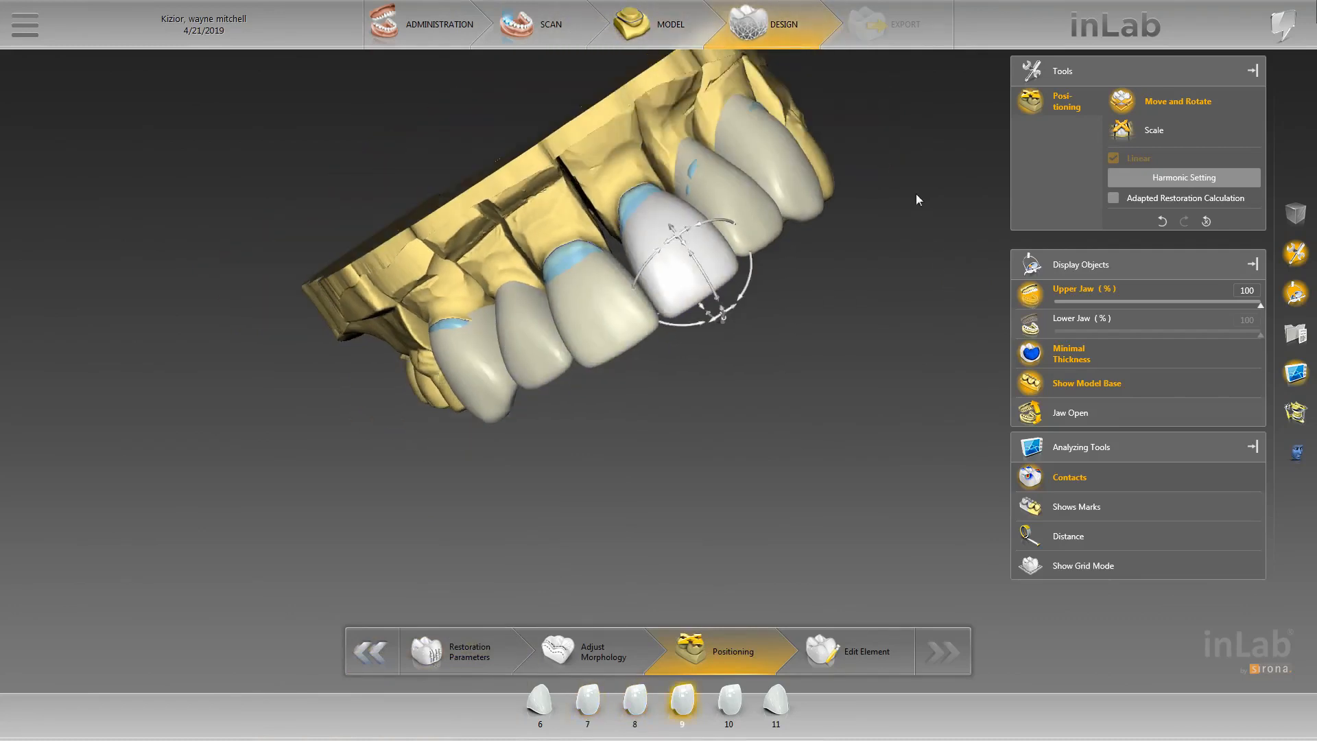
pyautogui.moveTo(916, 196); pyautogui.dragTo(657, 178)
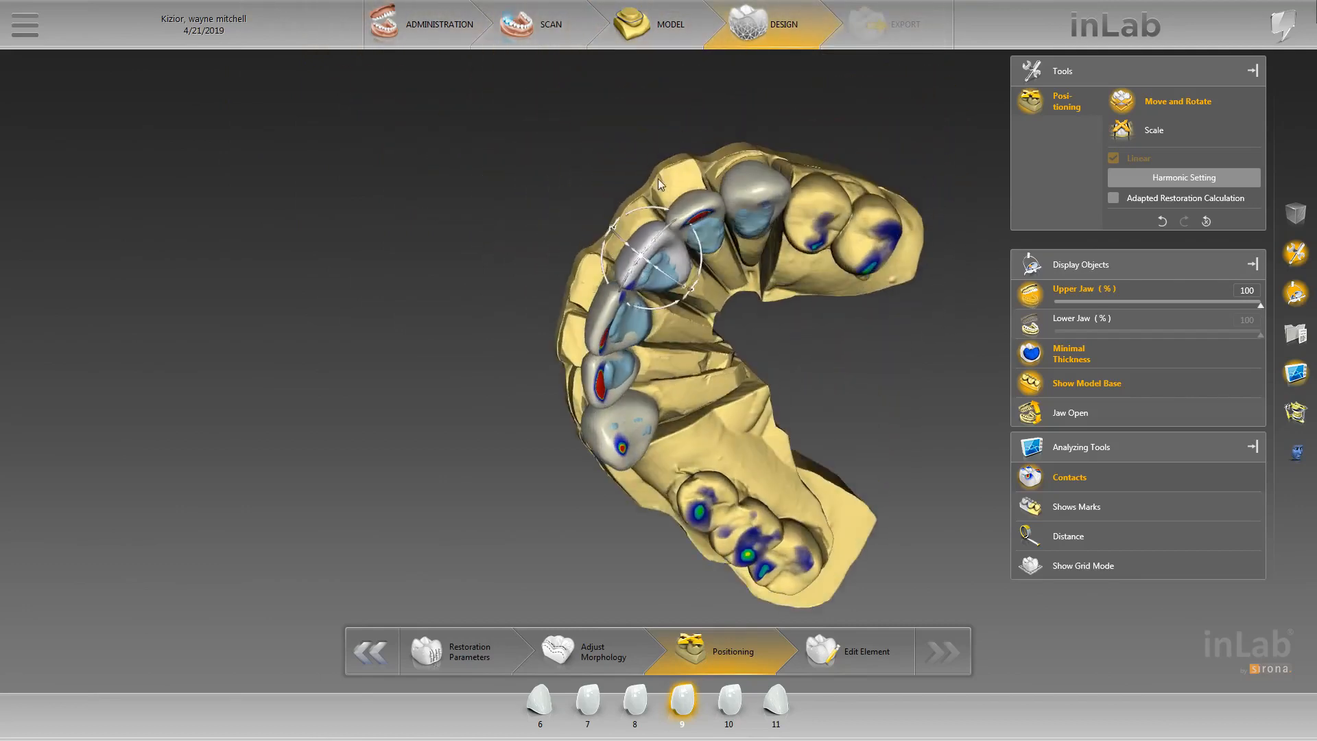
pyautogui.scroll(5, 677, 224)
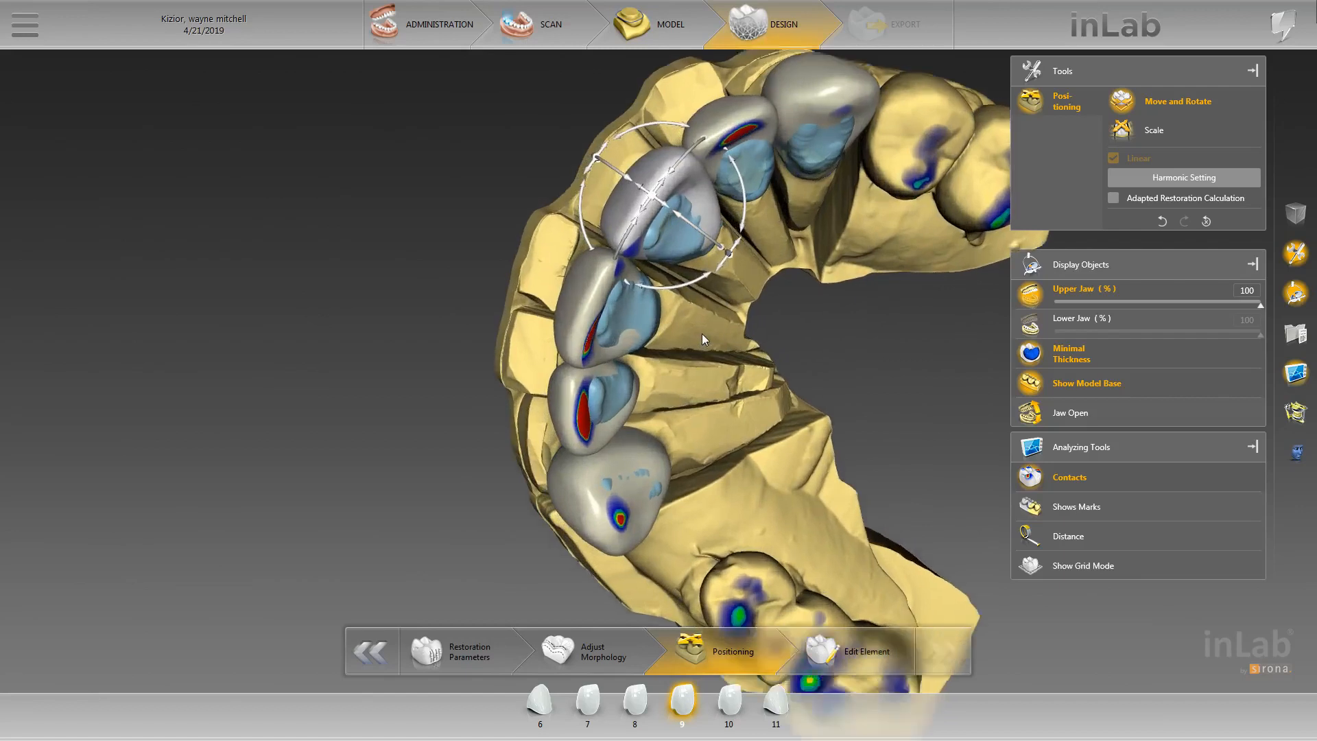
pyautogui.scroll(2, 694, 331)
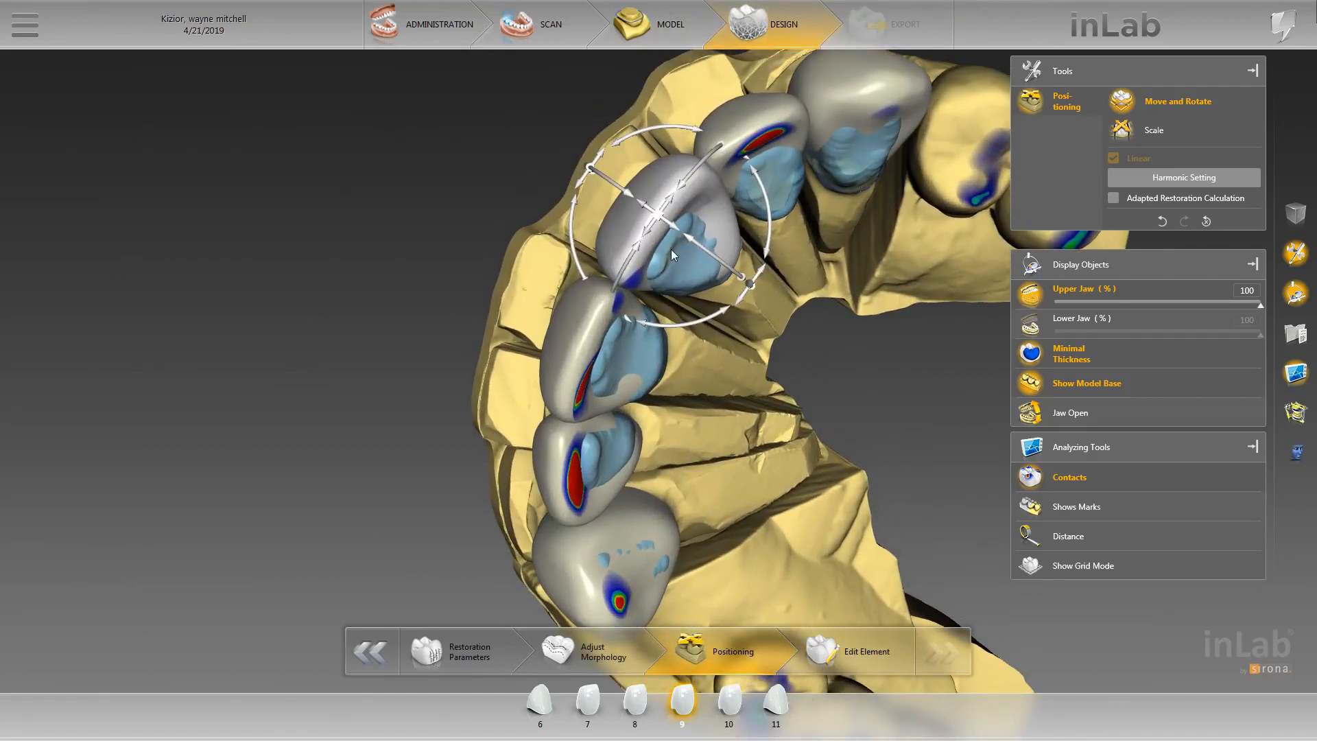
# - Switch crown 9 to Scale, then select crown 8 and slightly increase its thickness on the lip side
pyautogui.rightClick(670, 249)
pyautogui.click(731, 272)
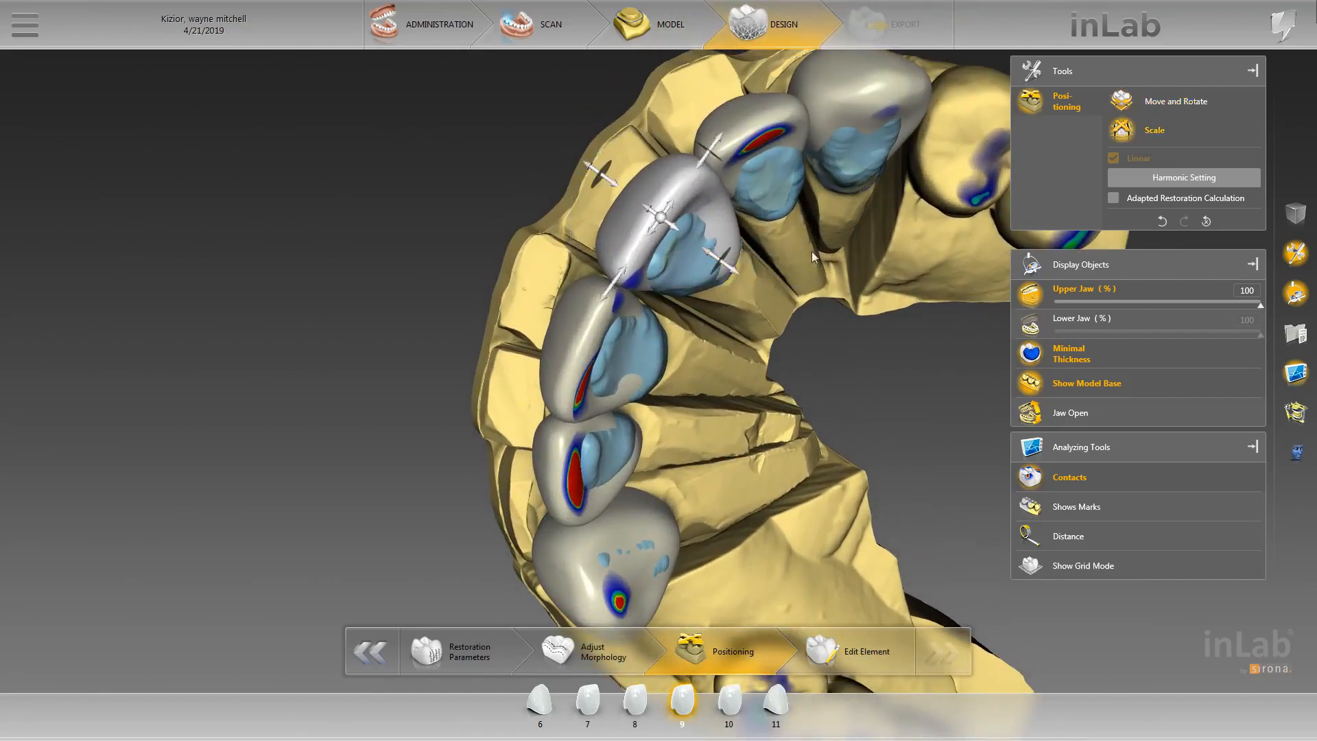
pyautogui.moveTo(812, 251); pyautogui.dragTo(817, 243)
pyautogui.click(610, 296)
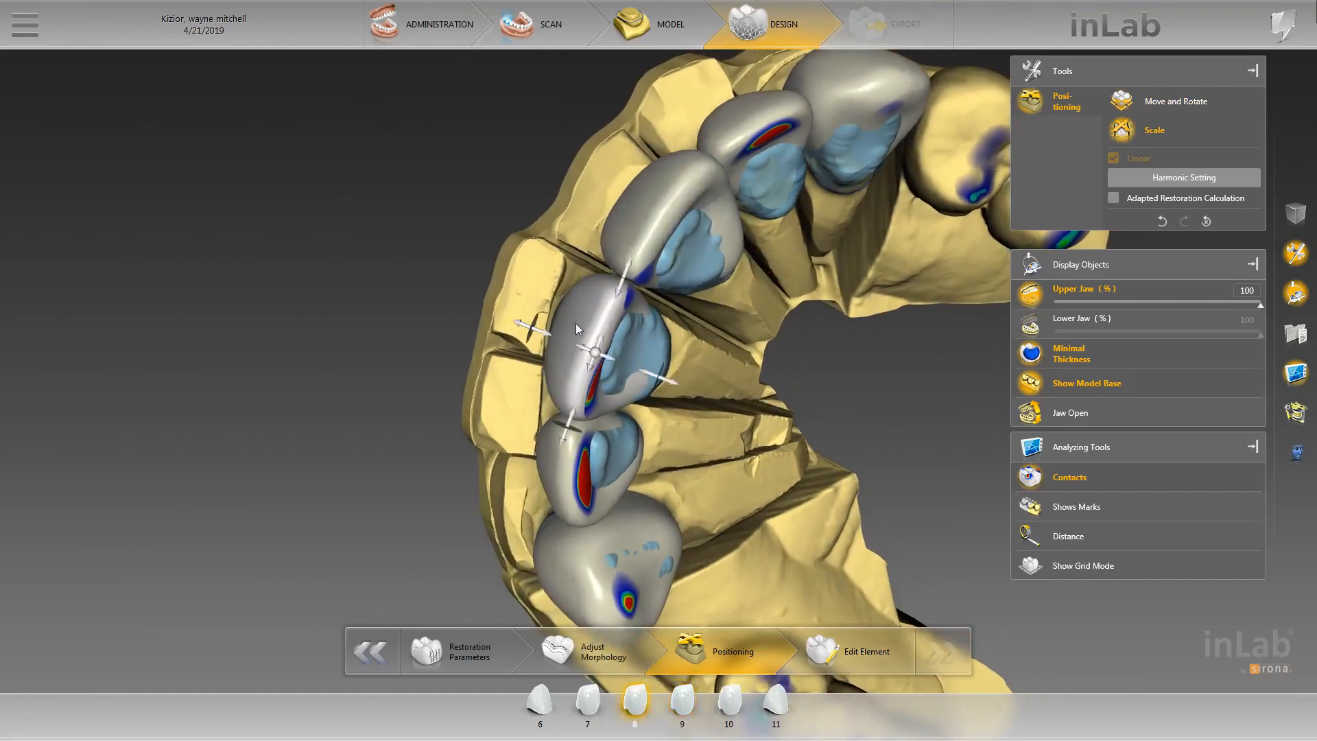
pyautogui.rightClick(575, 323)
pyautogui.moveTo(546, 333); pyautogui.dragTo(538, 336)
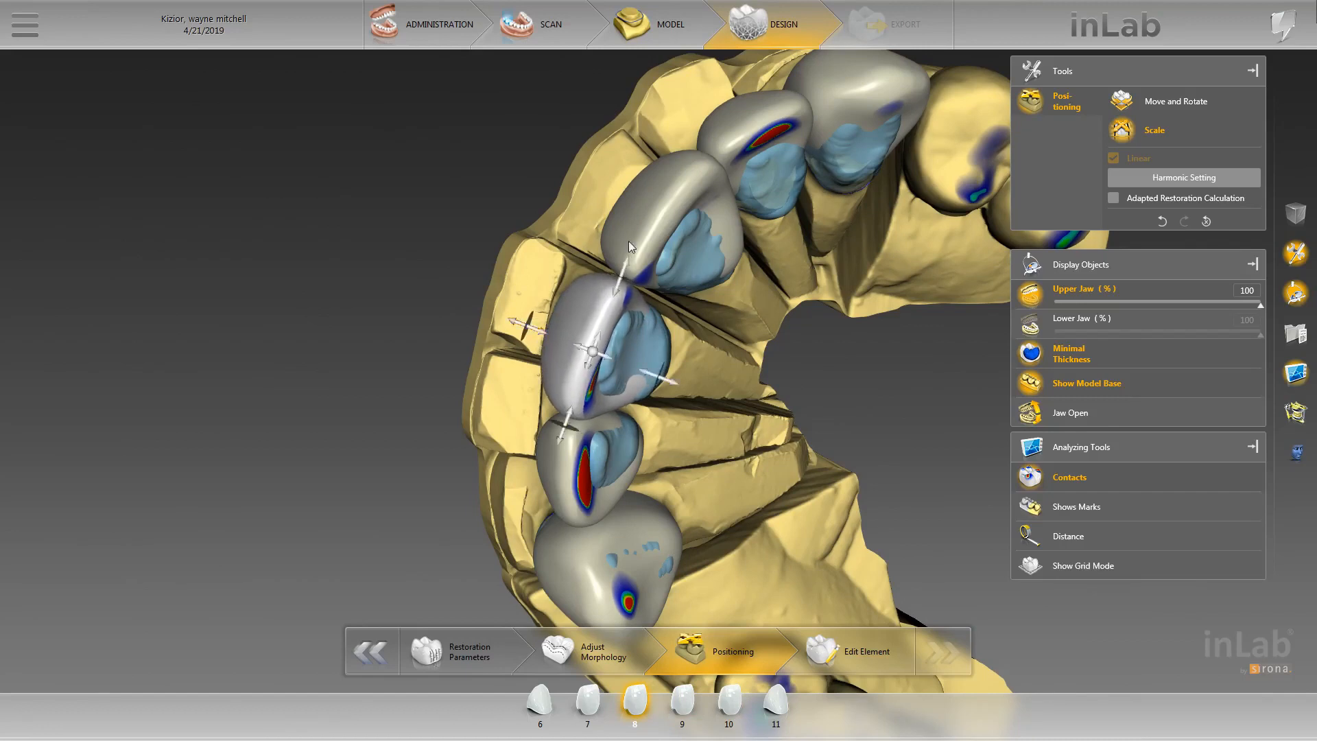
# - Compare crown 9 with crown 8 and fine-tune crown 8's lip-side thickness to follow the arch
pyautogui.click(629, 237)
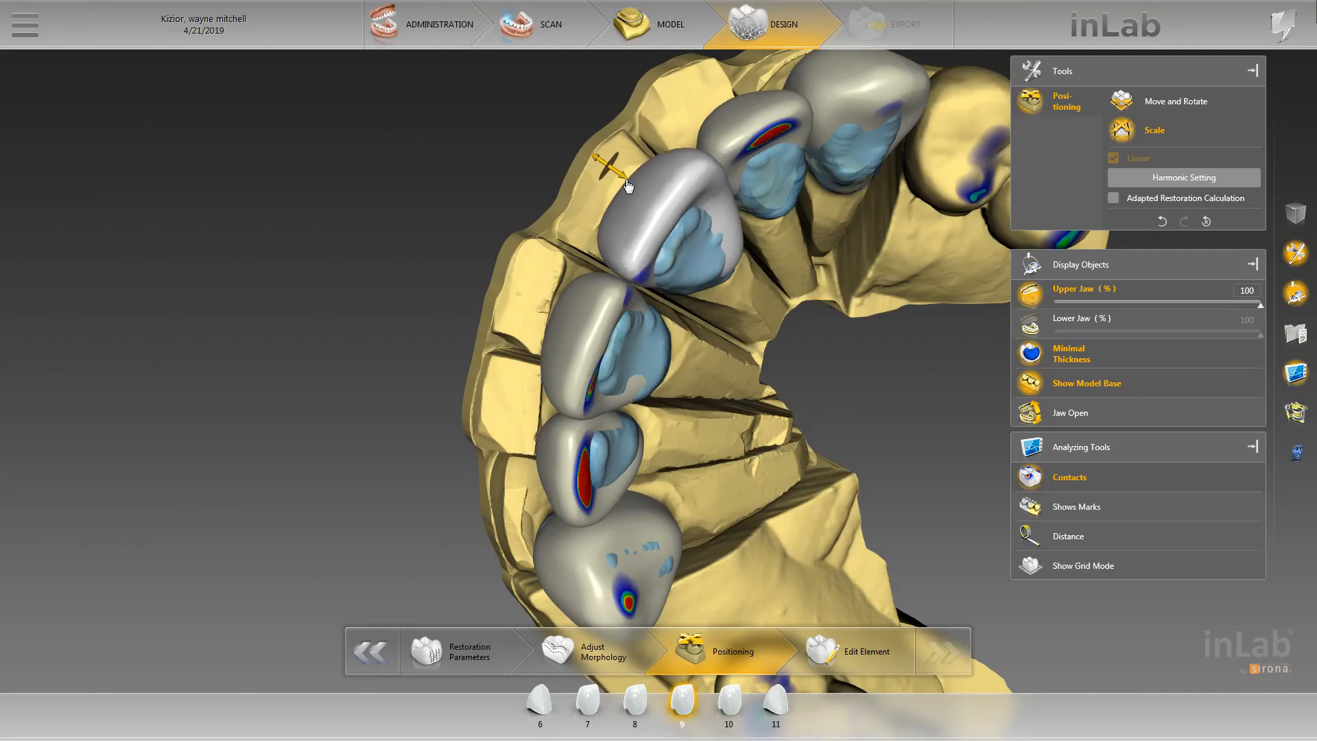
pyautogui.click(567, 329)
pyautogui.moveTo(547, 334); pyautogui.dragTo(544, 334)
pyautogui.moveTo(536, 198); pyautogui.dragTo(552, 207)
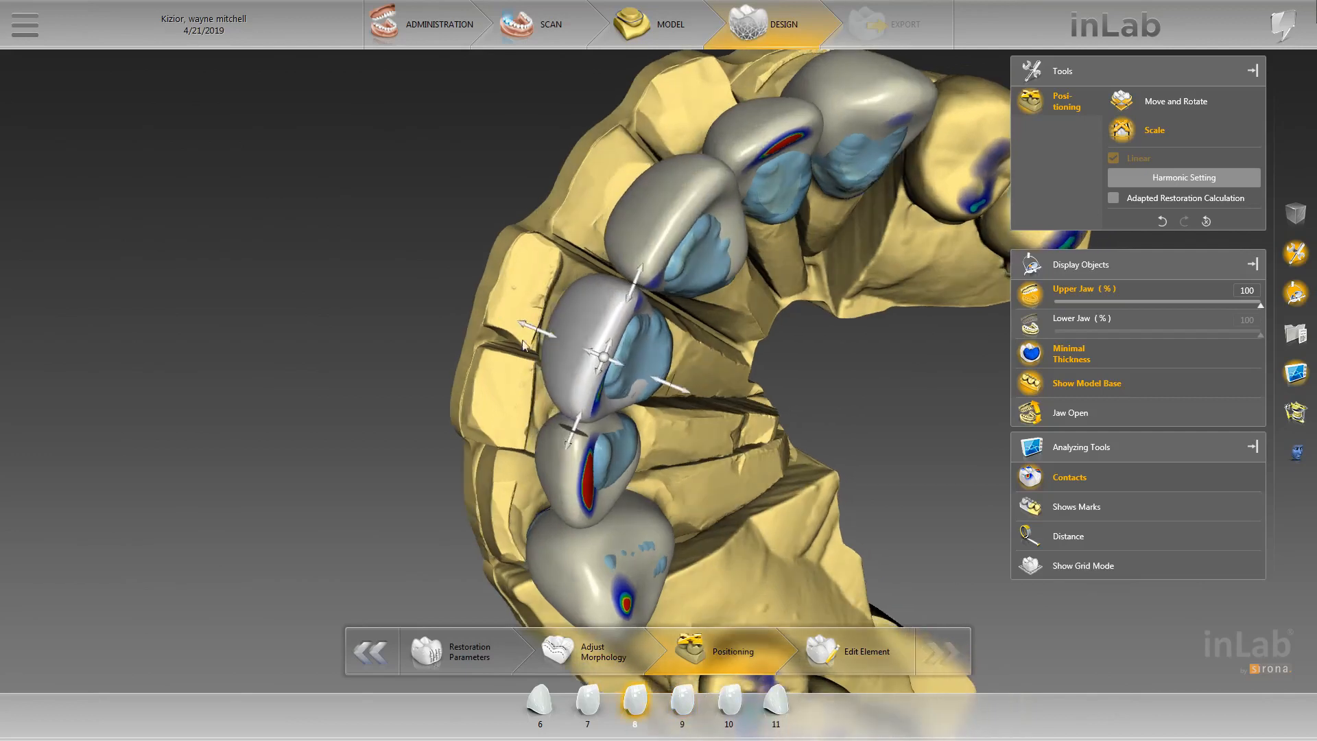
pyautogui.moveTo(543, 340); pyautogui.dragTo(545, 341)
pyautogui.moveTo(541, 227); pyautogui.dragTo(523, 198)
# - Select crown 7 and slightly scale its thickness on the lip side
pyautogui.click(521, 424)
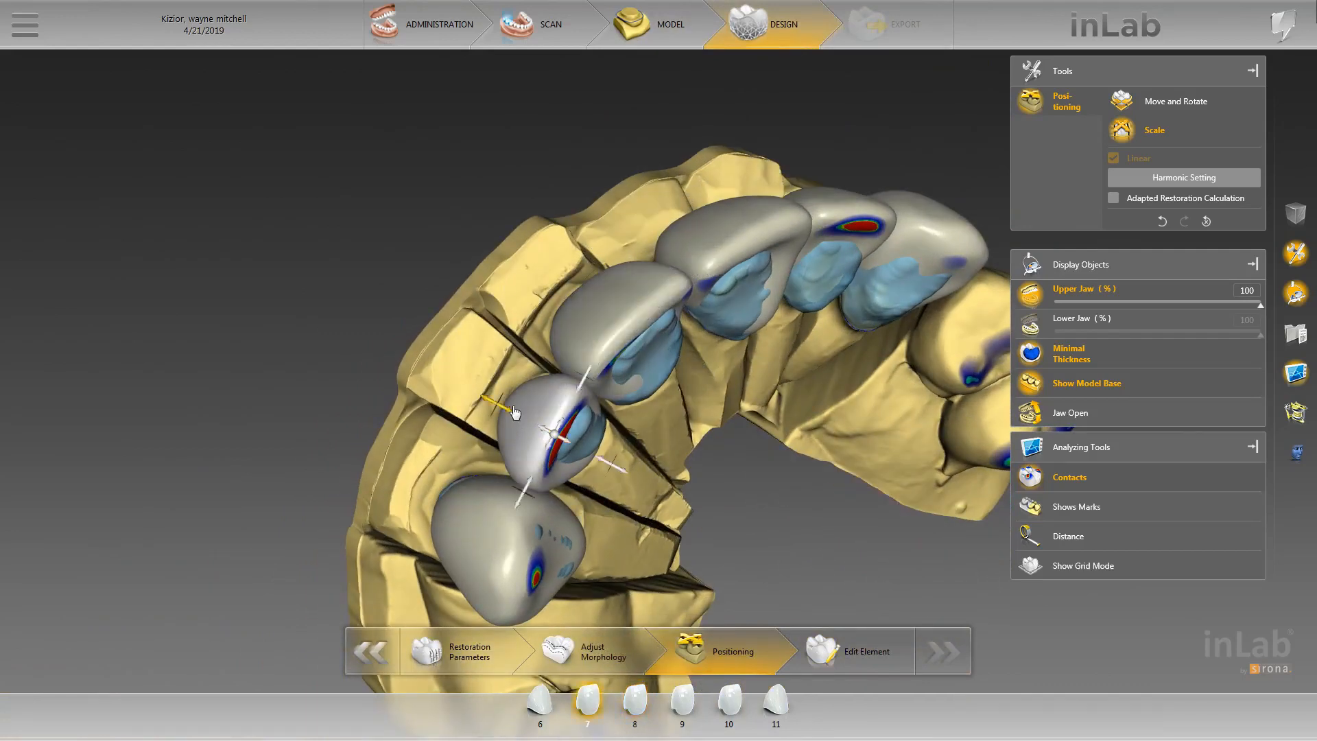
pyautogui.moveTo(508, 410); pyautogui.dragTo(505, 409)
pyautogui.moveTo(528, 340); pyautogui.dragTo(475, 358)
pyautogui.rightClick(527, 385)
# - Select crown 10, check the crowns from the front, and proceed to Edit Element to calculate the proposals
pyautogui.click(789, 206)
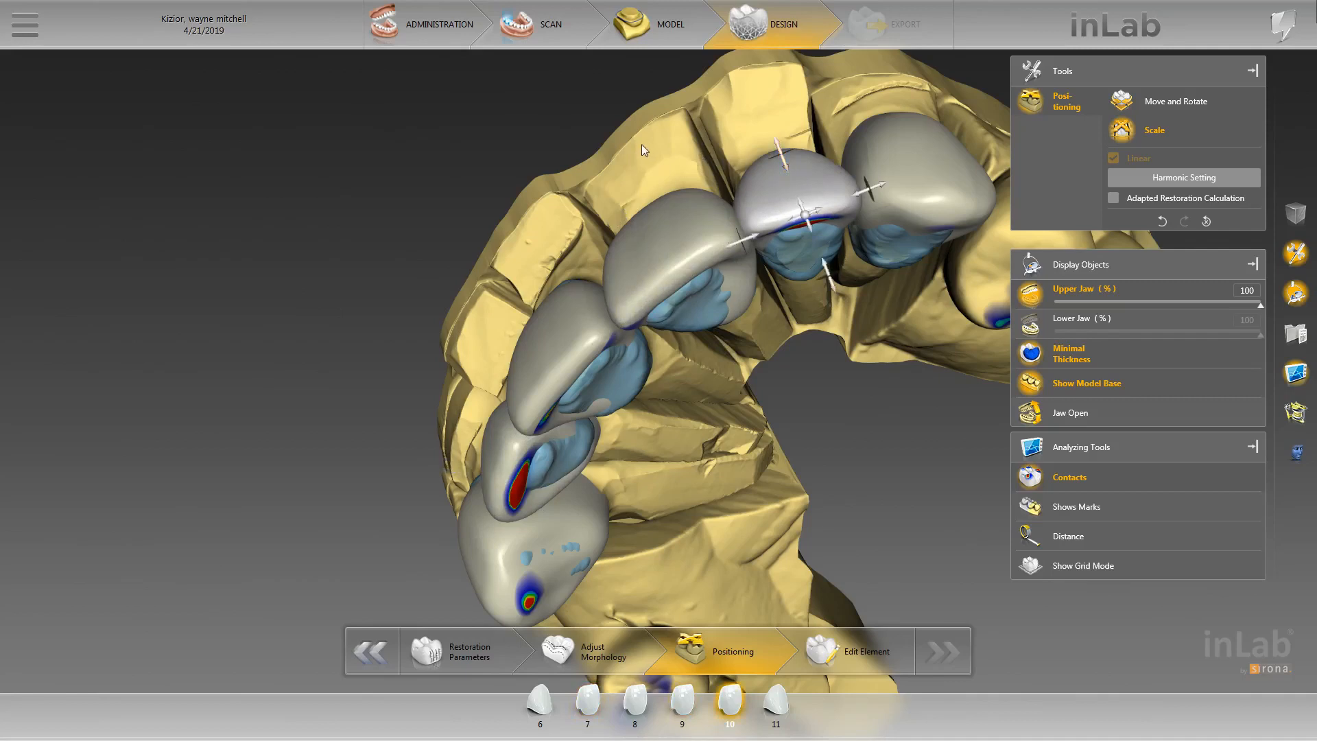
pyautogui.moveTo(641, 144); pyautogui.dragTo(731, 258)
pyautogui.scroll(-3, 720, 259)
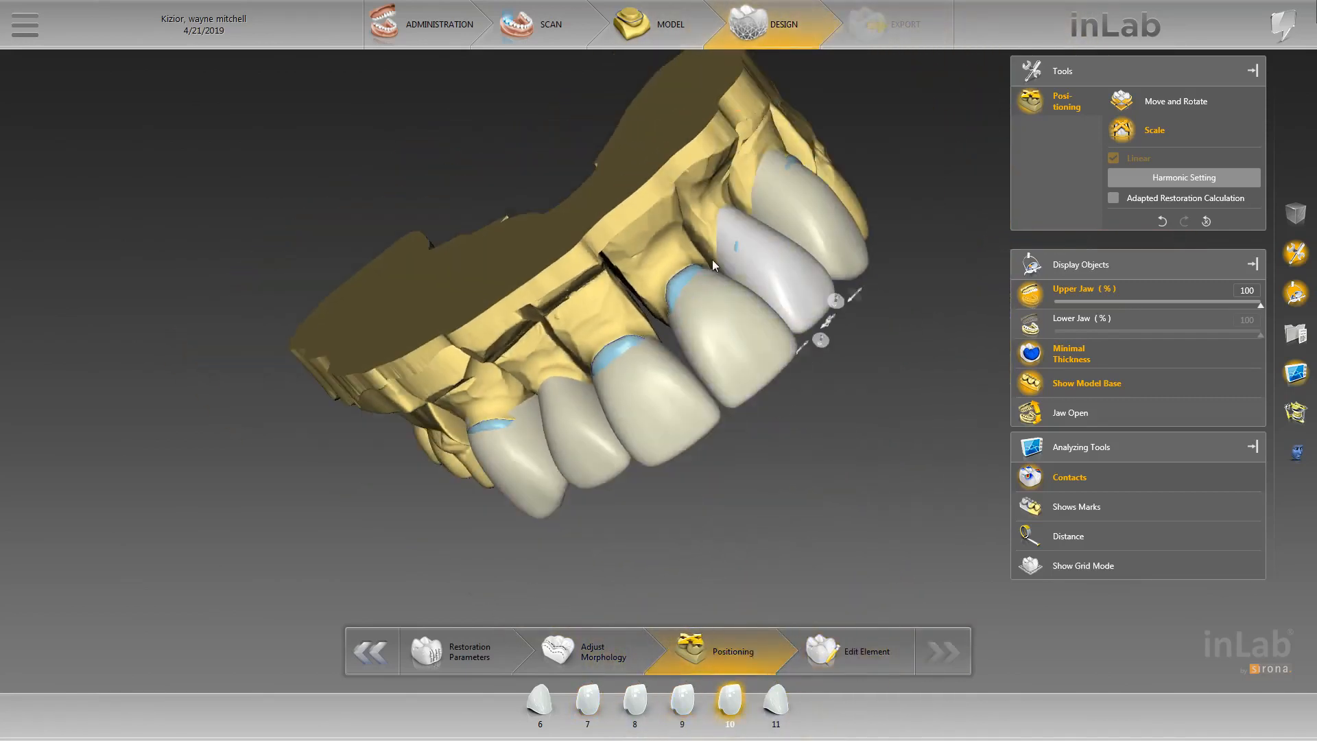
pyautogui.click(871, 661)
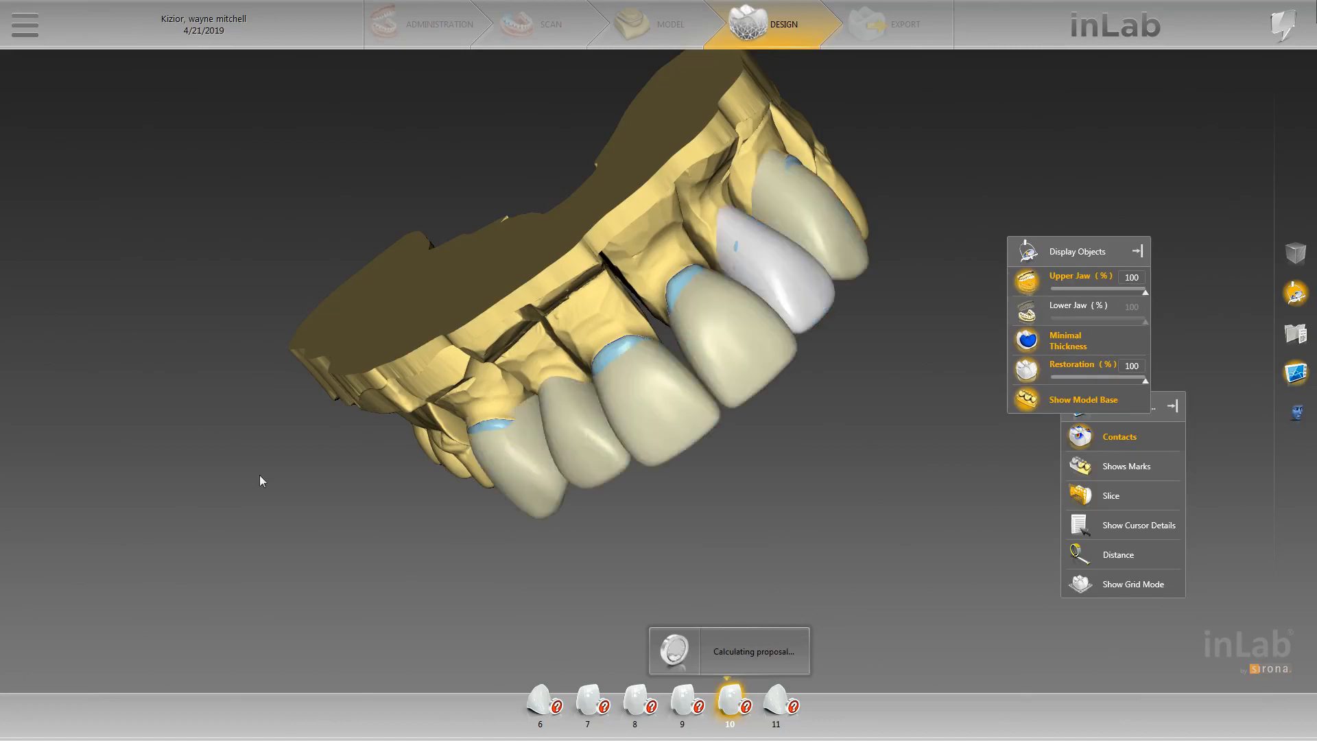
# - Examine the six crowns from the front and the biting side as the proposals are calculated
pyautogui.moveTo(325, 504); pyautogui.dragTo(362, 373, button='right')
pyautogui.moveTo(706, 447); pyautogui.dragTo(791, 444, button='right')
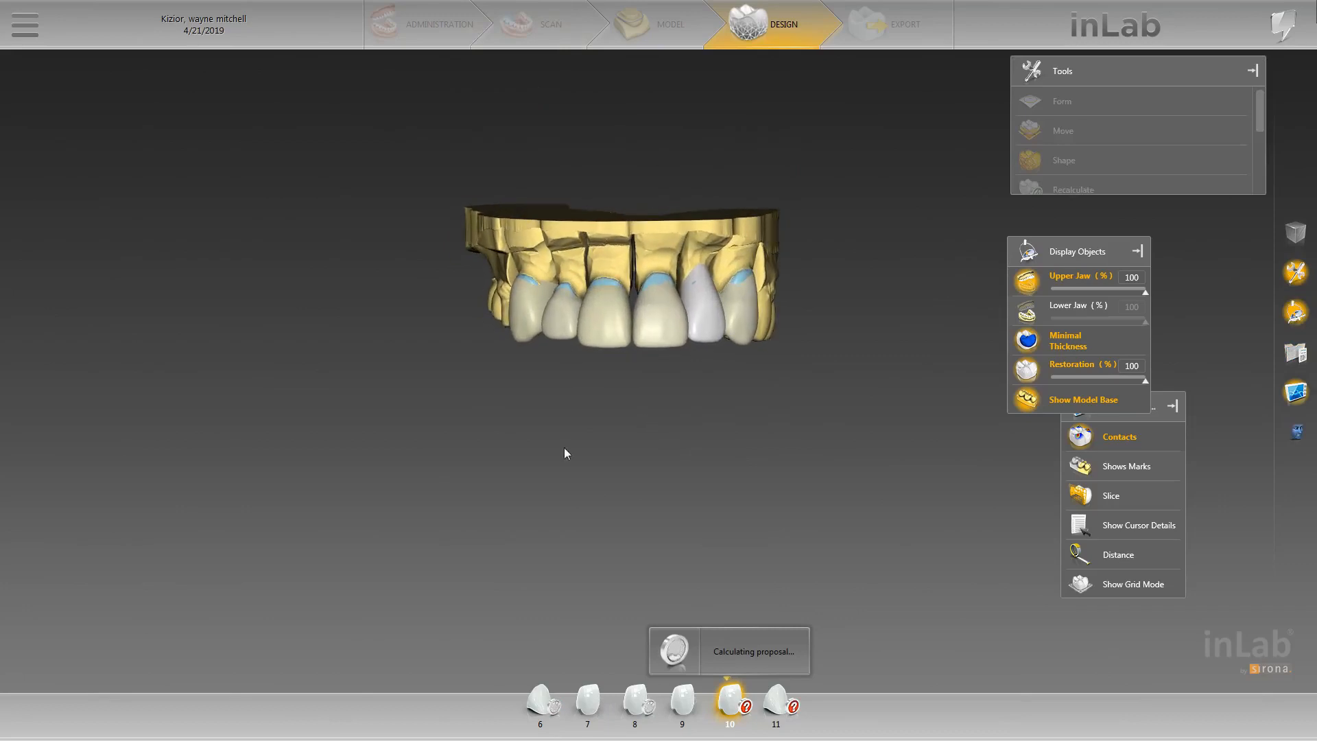
pyautogui.scroll(5, 564, 447)
pyautogui.moveTo(713, 554); pyautogui.dragTo(717, 363, button='right')
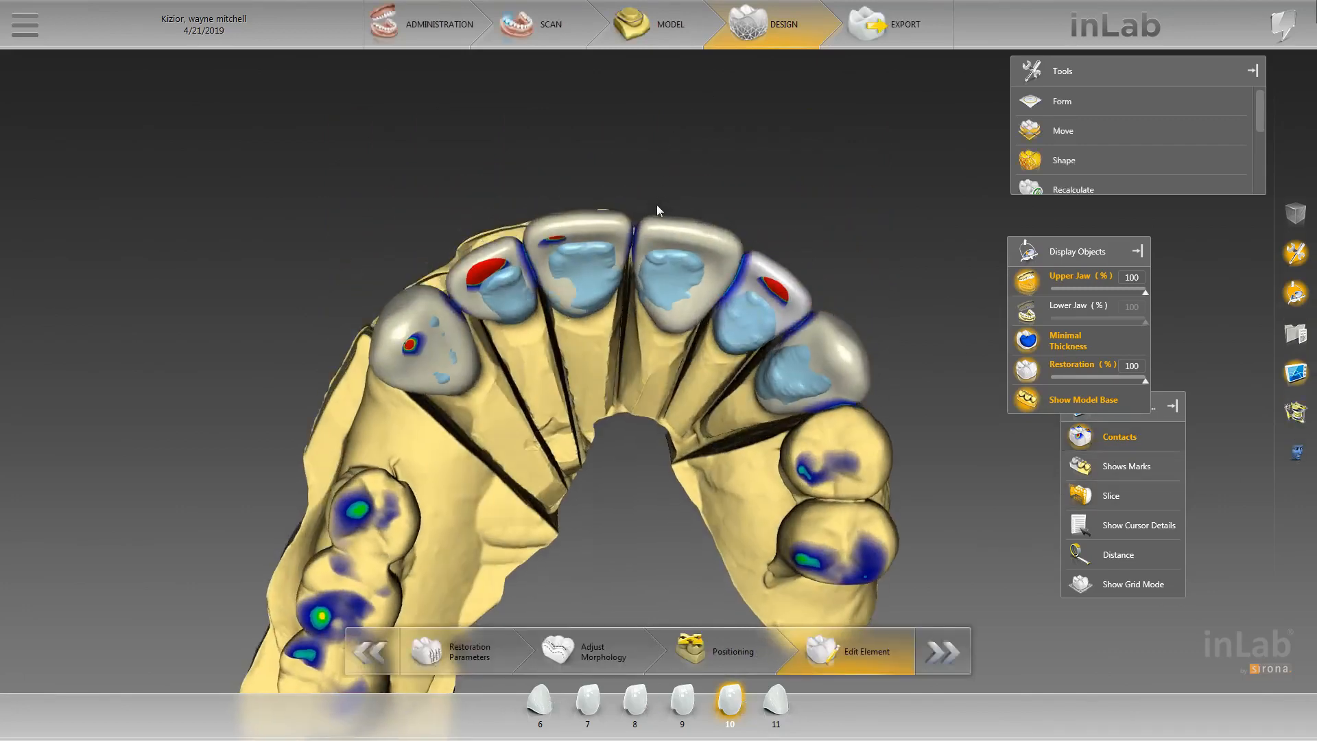
# - Show the lower jaw and examine how the crowns meet it from the side, from below and from the front
pyautogui.moveTo(656, 205); pyautogui.dragTo(659, 384, button='right')
pyautogui.click(1027, 314)
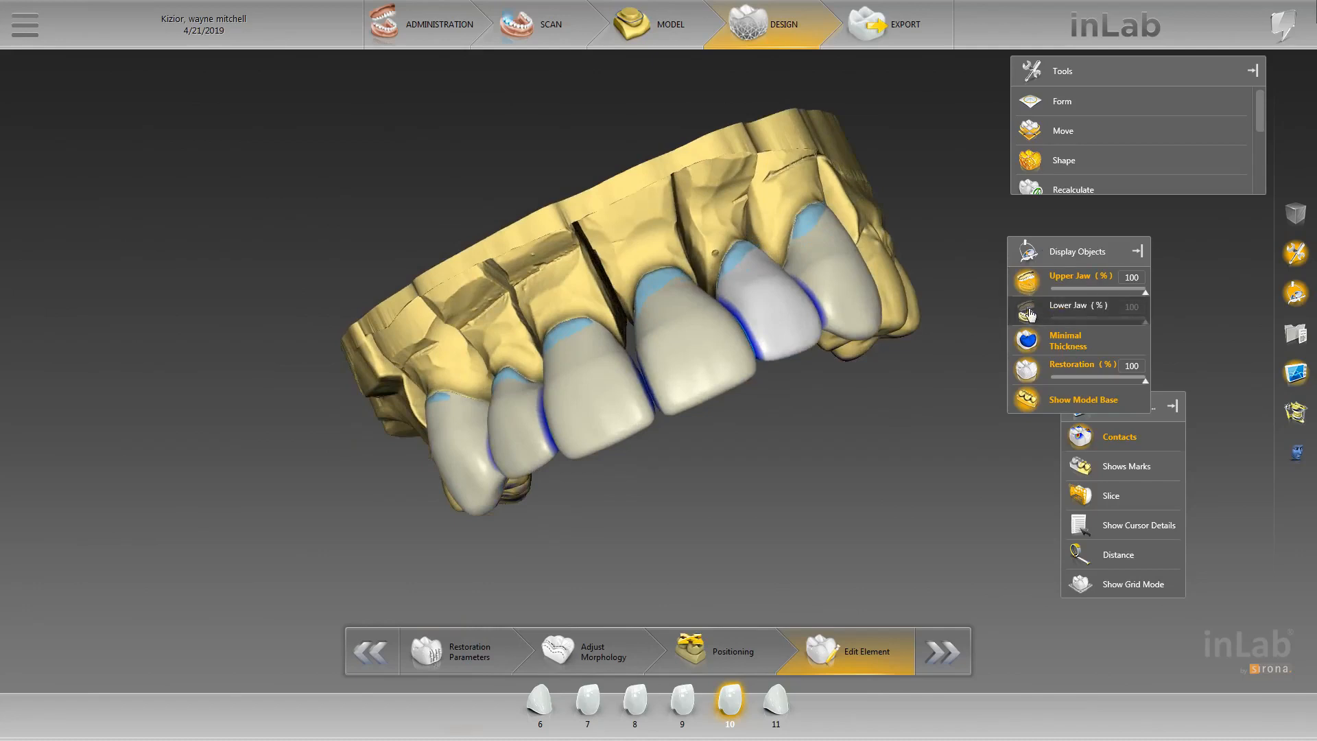
pyautogui.moveTo(793, 442); pyautogui.dragTo(866, 325, button='right')
pyautogui.scroll(3, 824, 332)
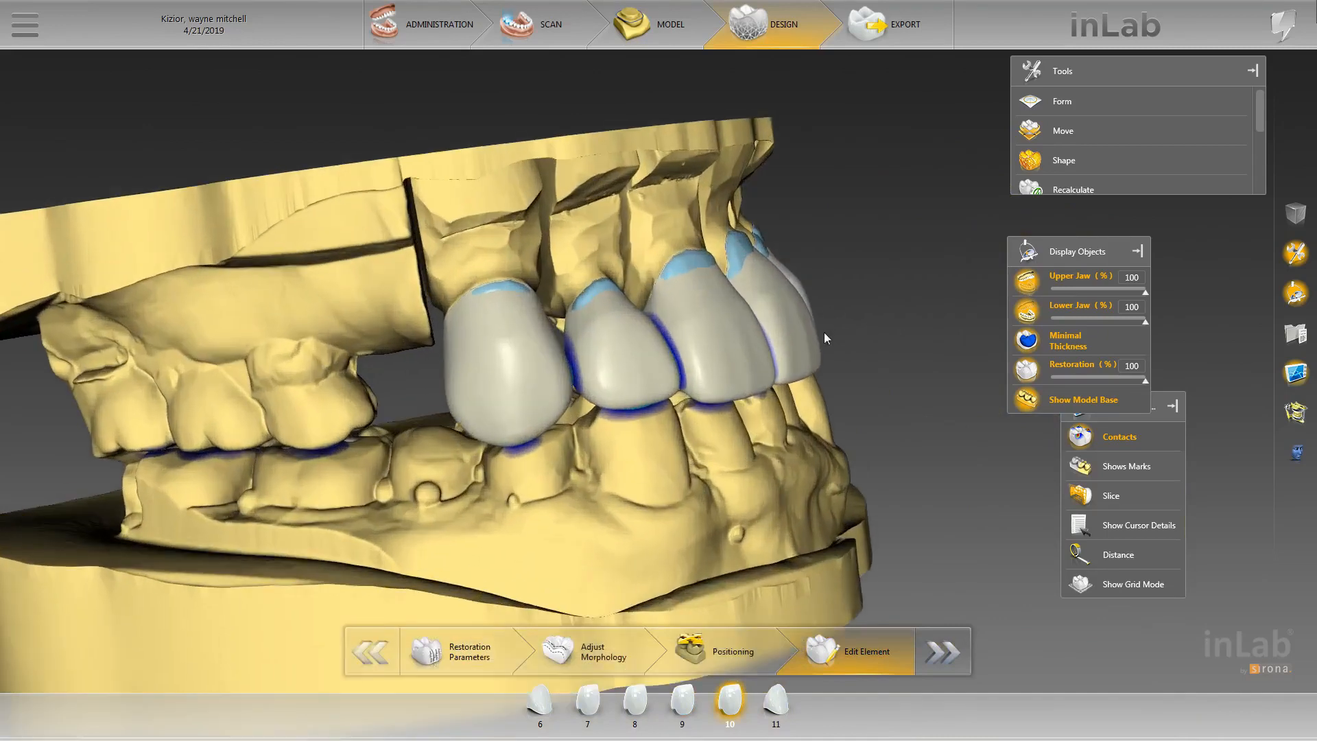
pyautogui.moveTo(923, 397); pyautogui.dragTo(471, 248, button='right')
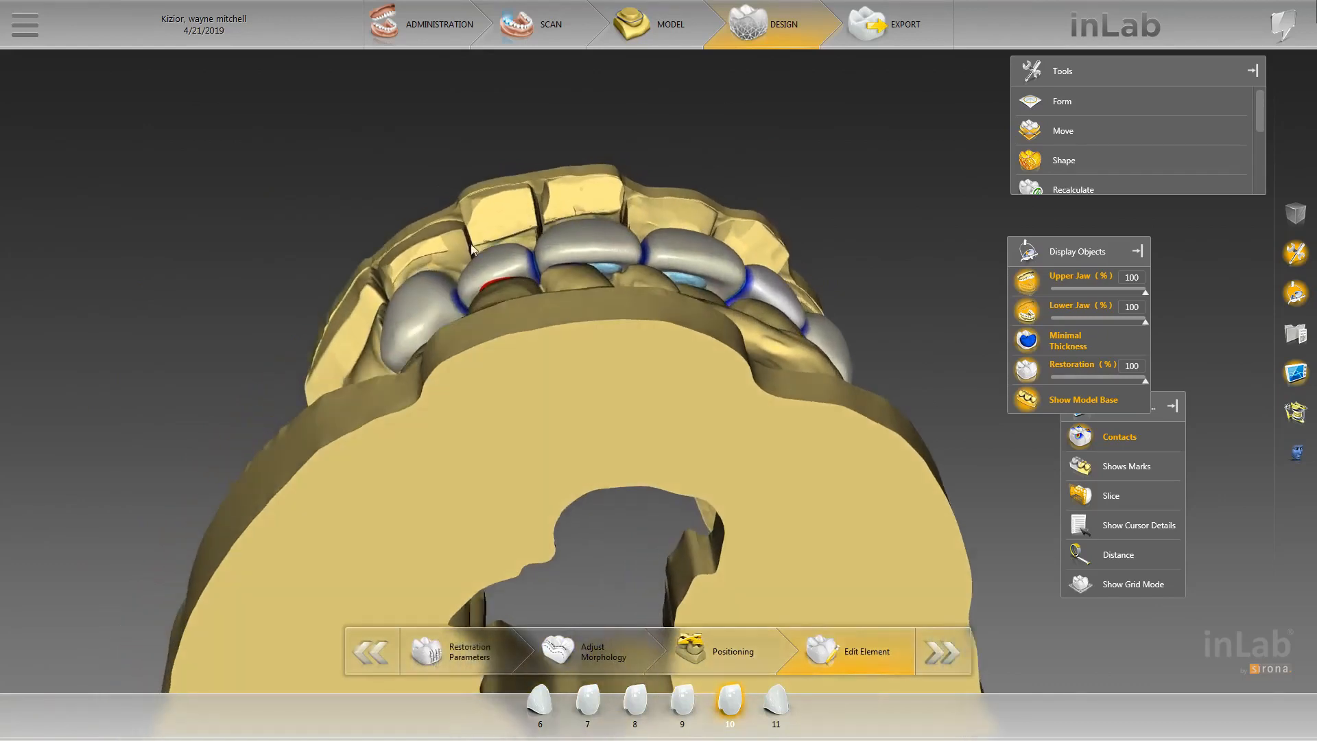
pyautogui.moveTo(552, 227); pyautogui.dragTo(513, 298, button='right')
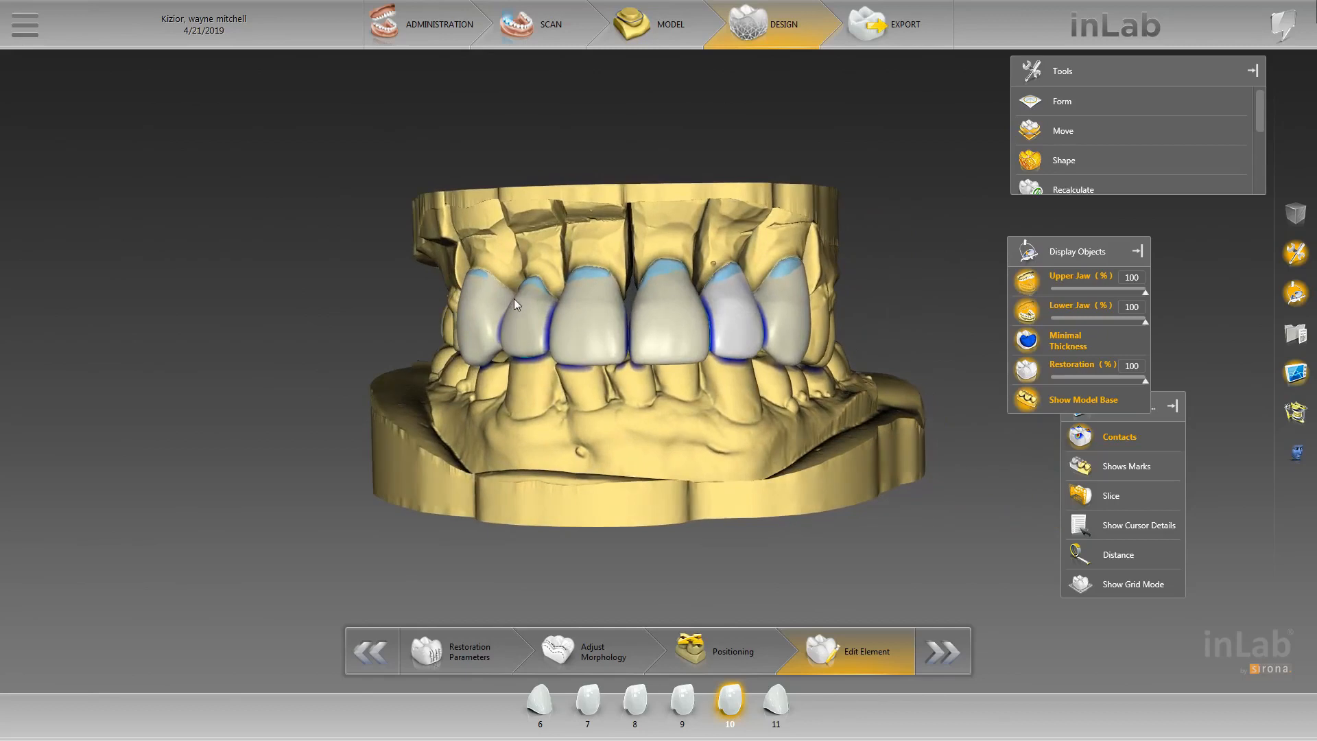
pyautogui.moveTo(722, 482); pyautogui.dragTo(551, 423, button='right')
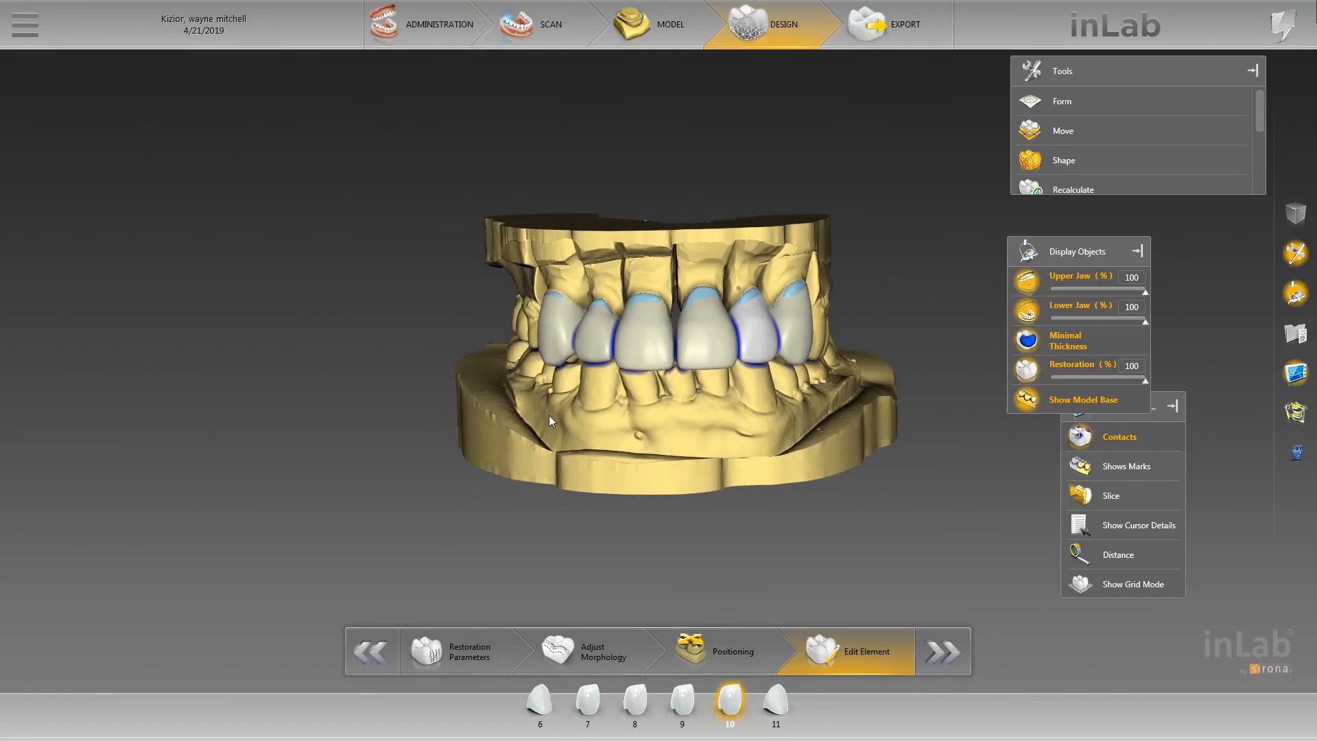
# - Add crown 7 to the selection with crown 10 and hide the upper jaw to inspect both crowns' contacts
pyautogui.doubleClick(592, 339)
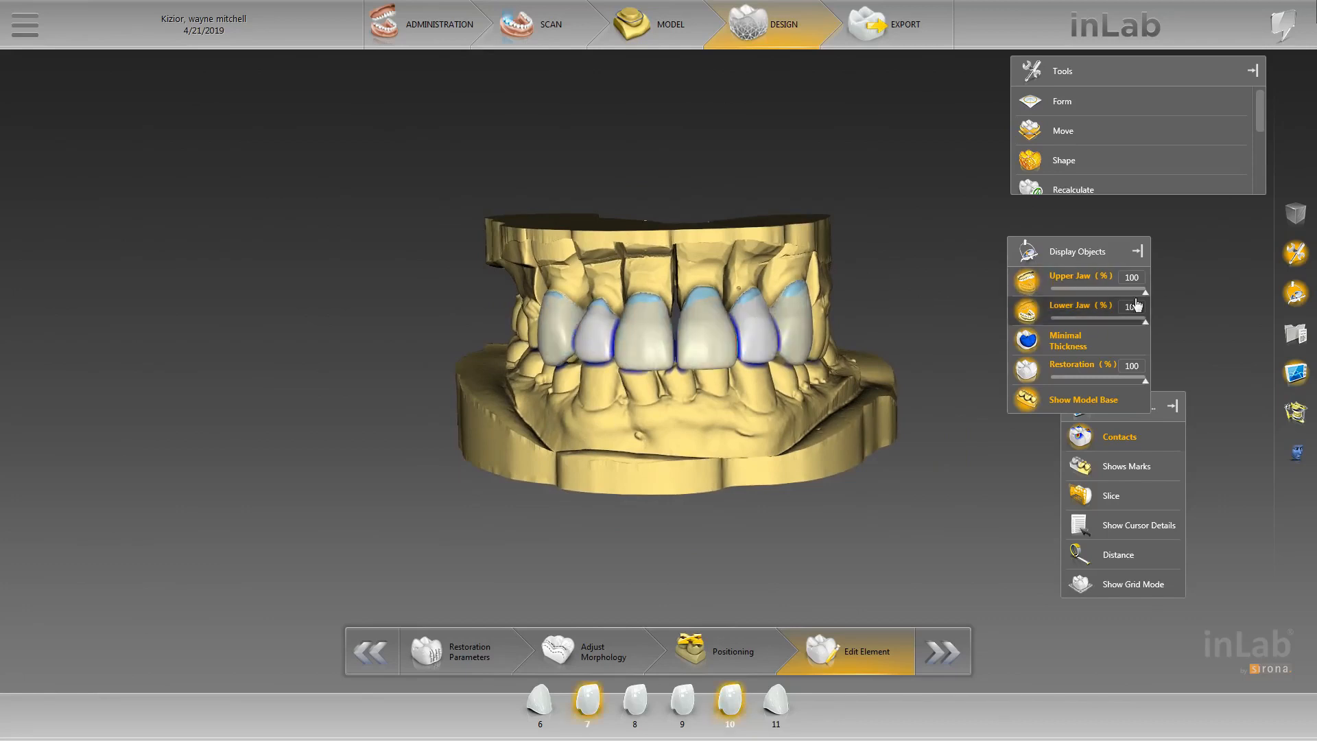
pyautogui.scroll(4, 812, 459)
pyautogui.click(1079, 440)
pyautogui.click(1078, 439)
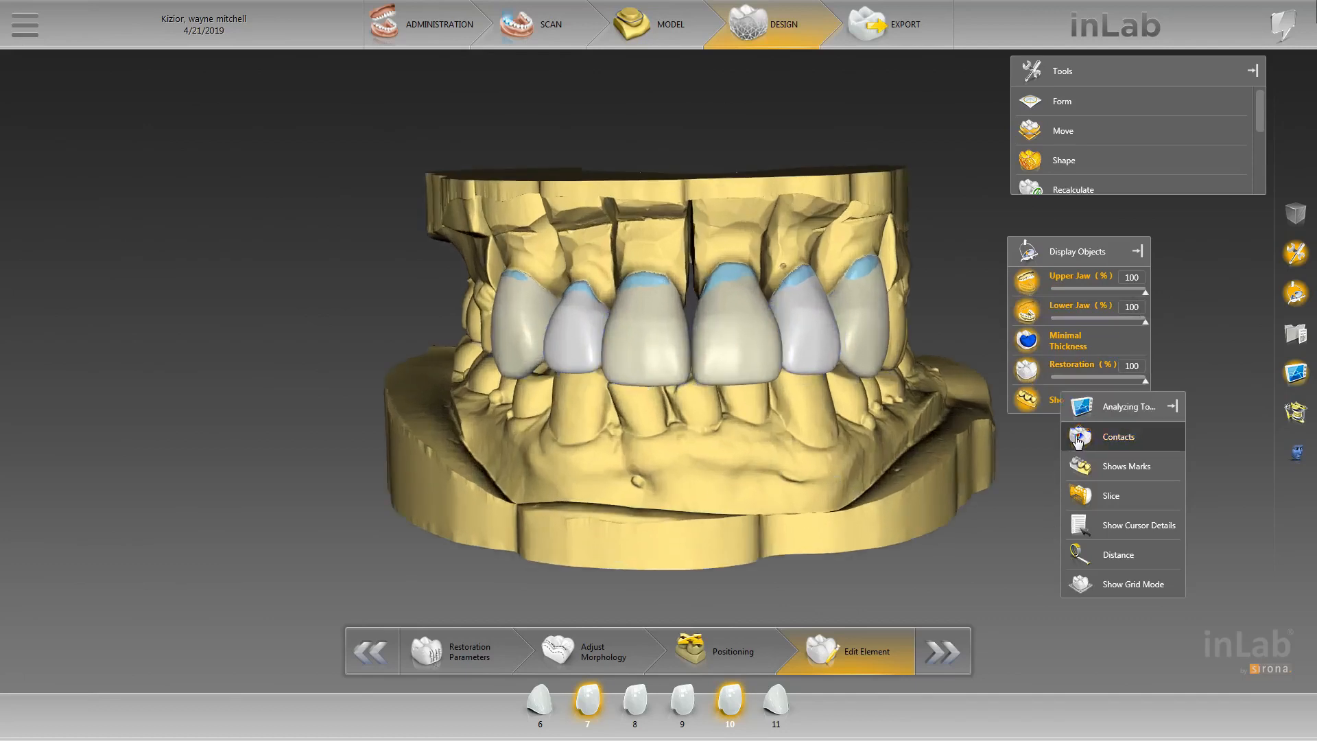
pyautogui.click(1078, 439)
pyautogui.click(1027, 279)
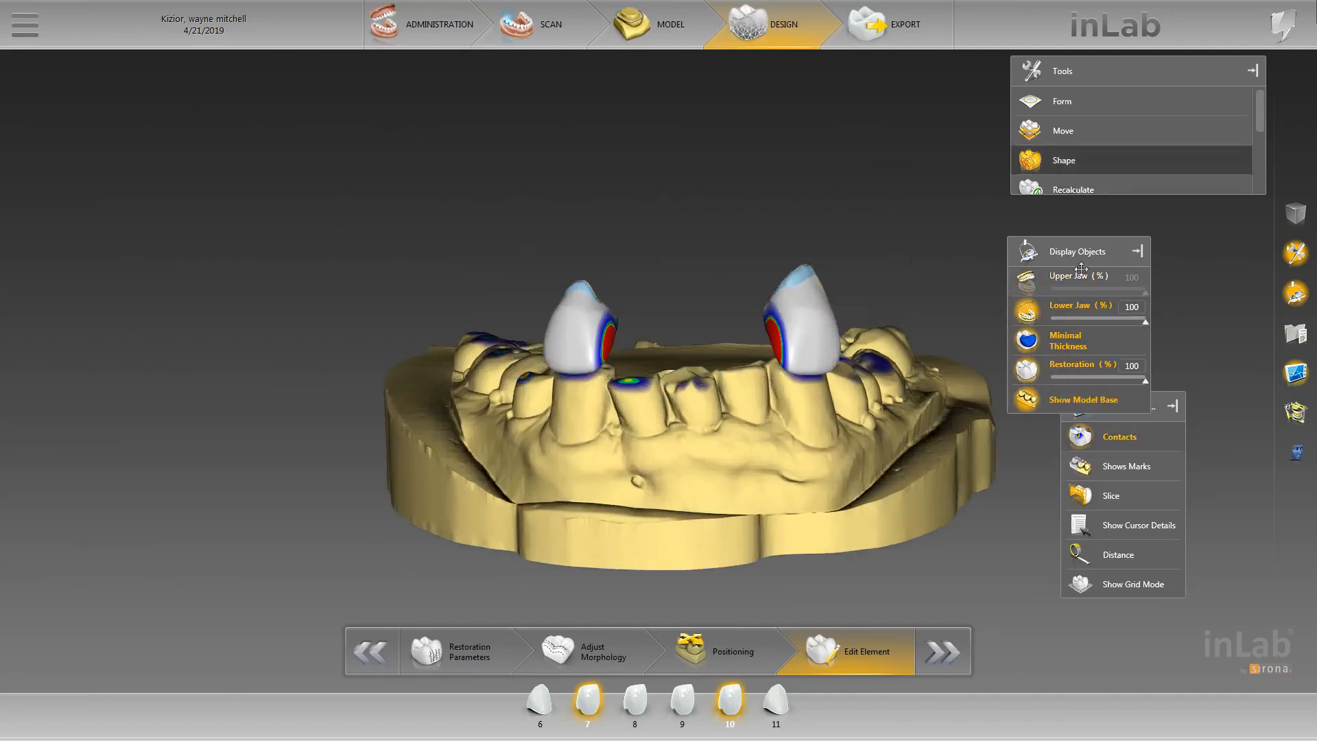
pyautogui.scroll(2, 801, 334)
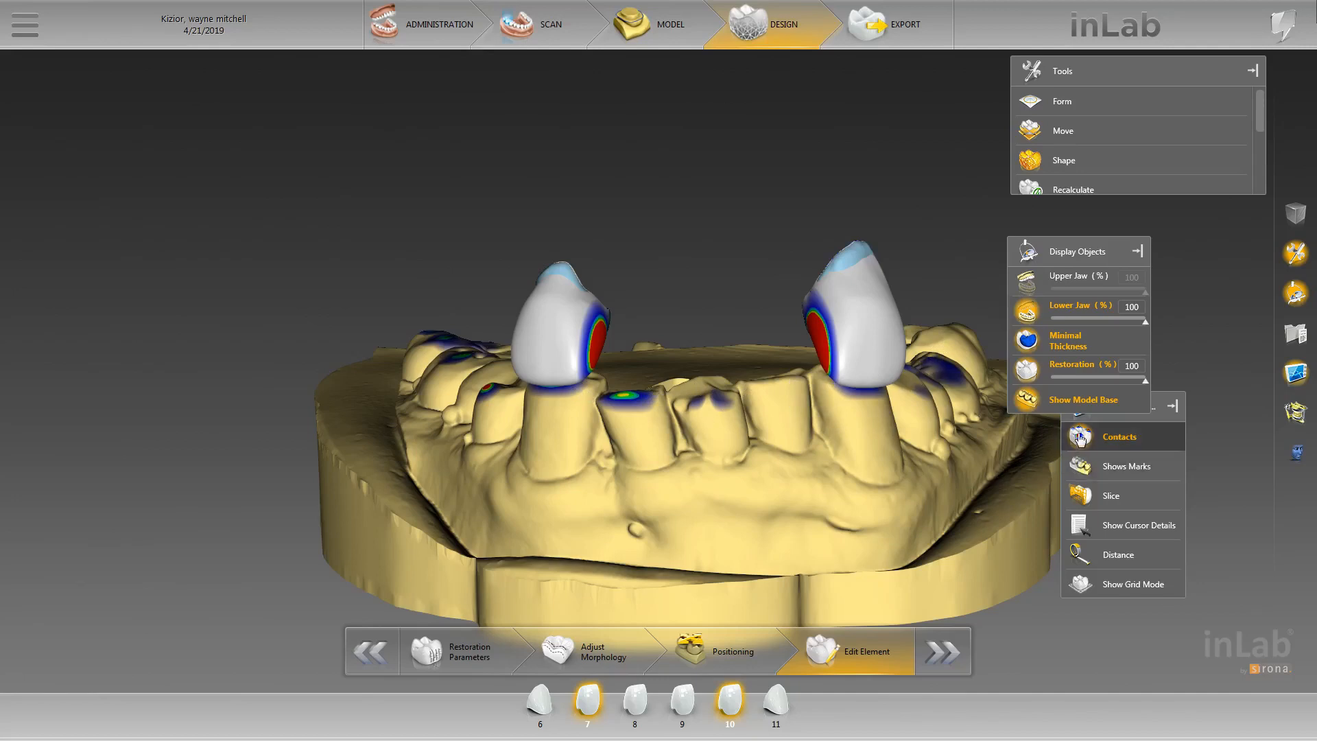
# - Turn off the contact display, show the upper jaw again, and browse the editing tools to Reduce
pyautogui.click(1112, 436)
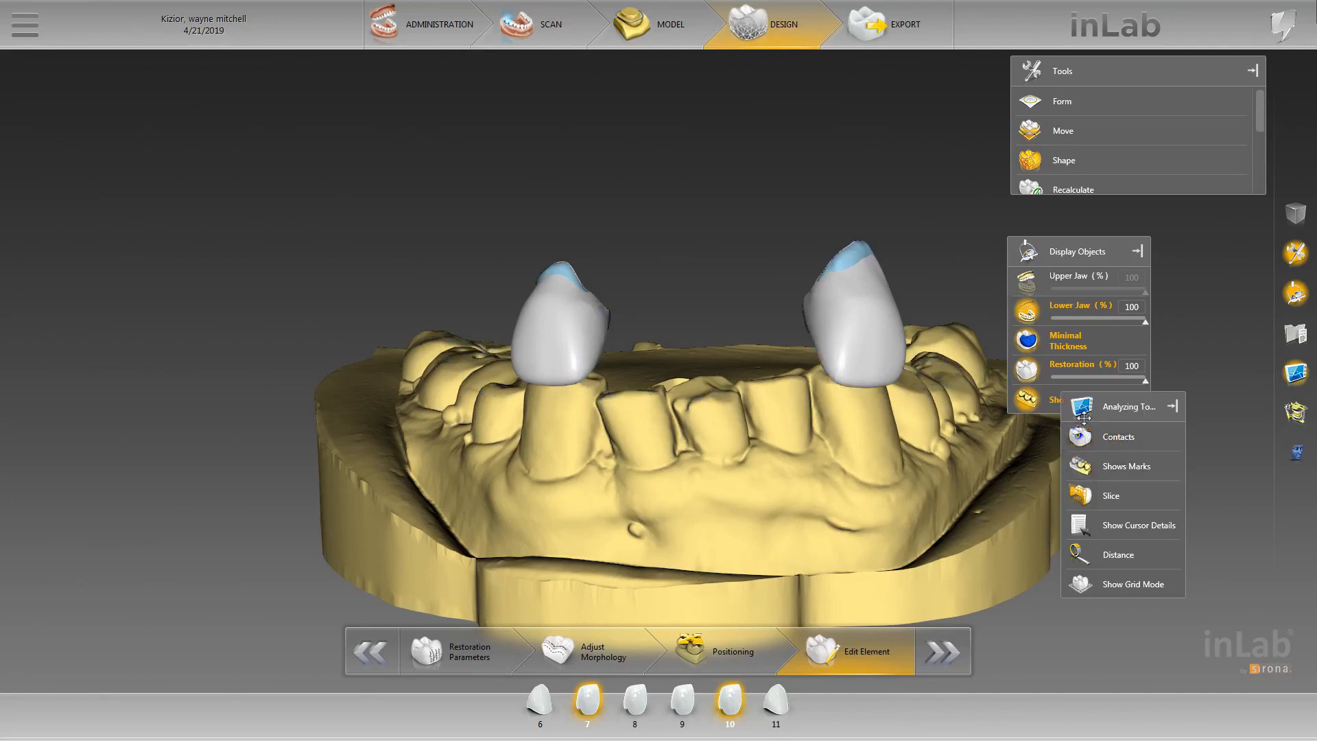
pyautogui.click(1027, 288)
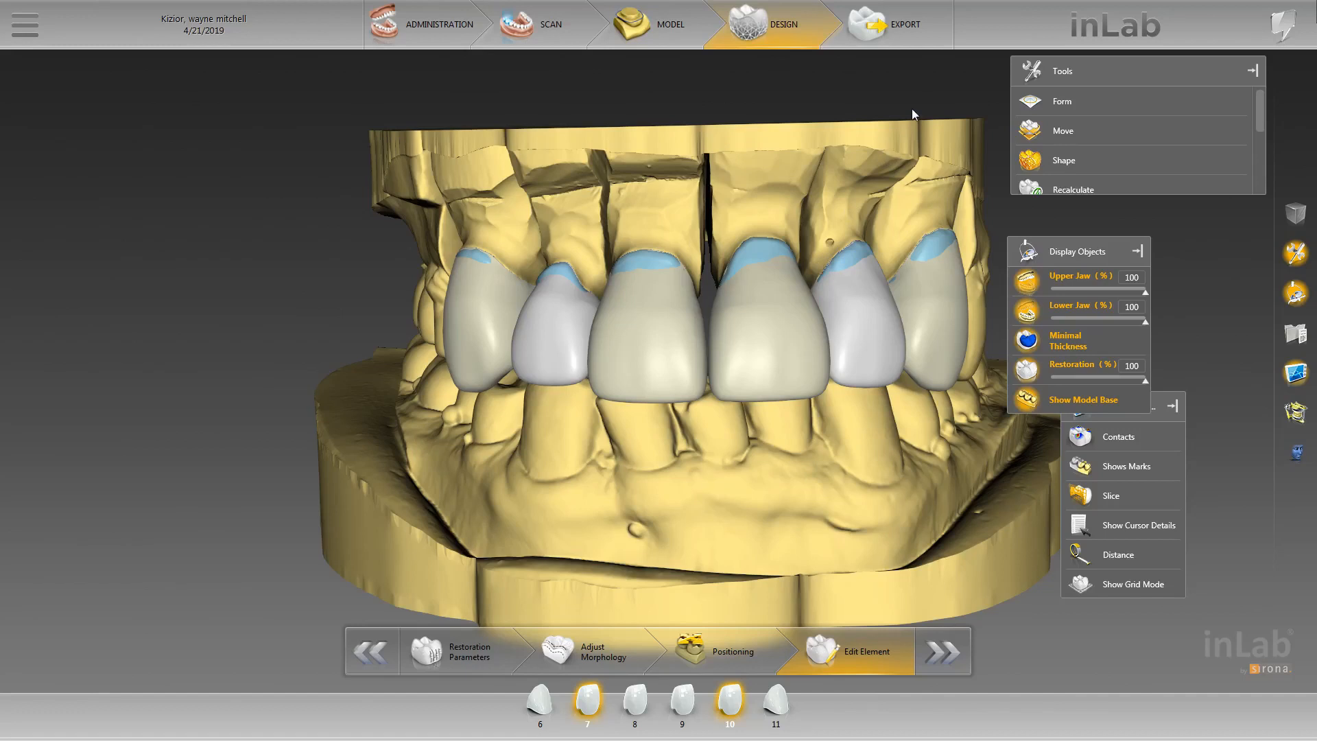
pyautogui.scroll(-3, 1041, 134)
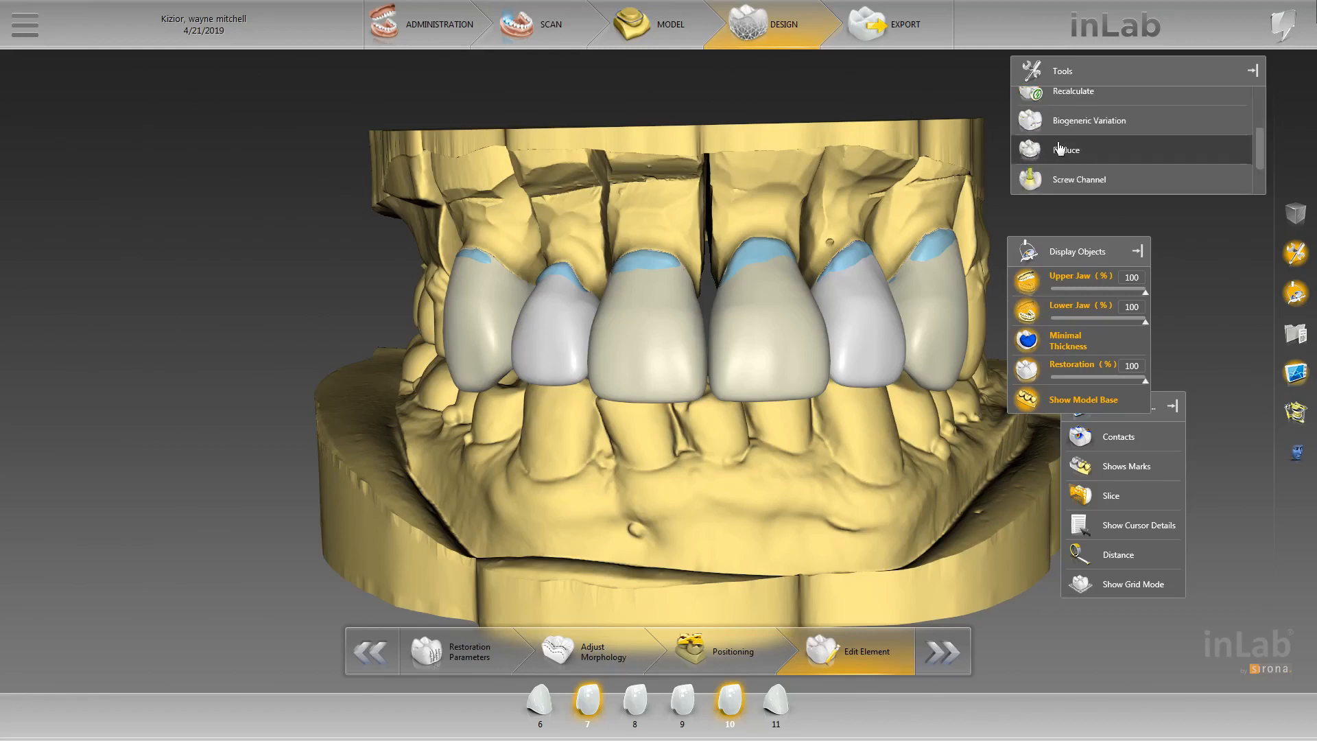
# - Vary the shape of crowns 7 and 10 with Biogeneric Variation, trying values up to 0.60 and settling on 0.48
pyautogui.click(1041, 130)
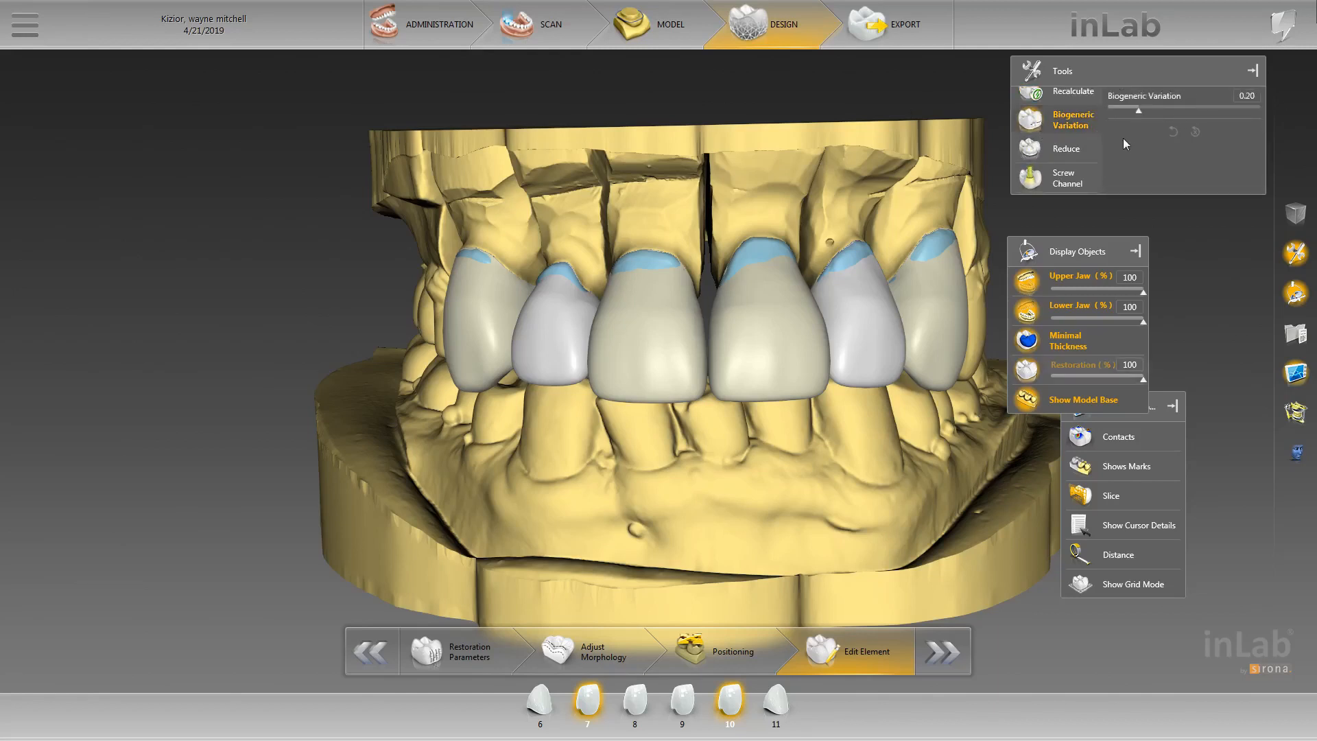
pyautogui.moveTo(1140, 113); pyautogui.dragTo(1178, 105)
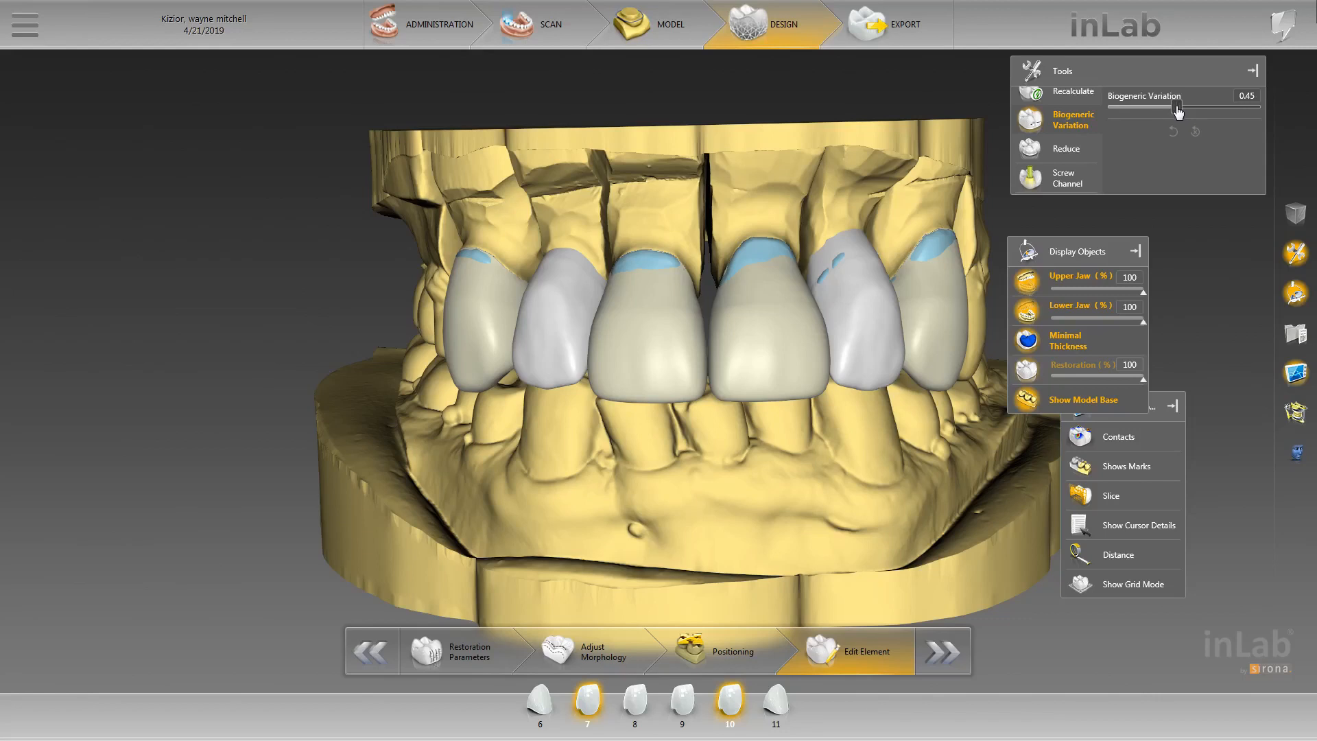
pyautogui.moveTo(1177, 109); pyautogui.dragTo(1183, 117)
pyautogui.moveTo(1182, 120); pyautogui.dragTo(1185, 124)
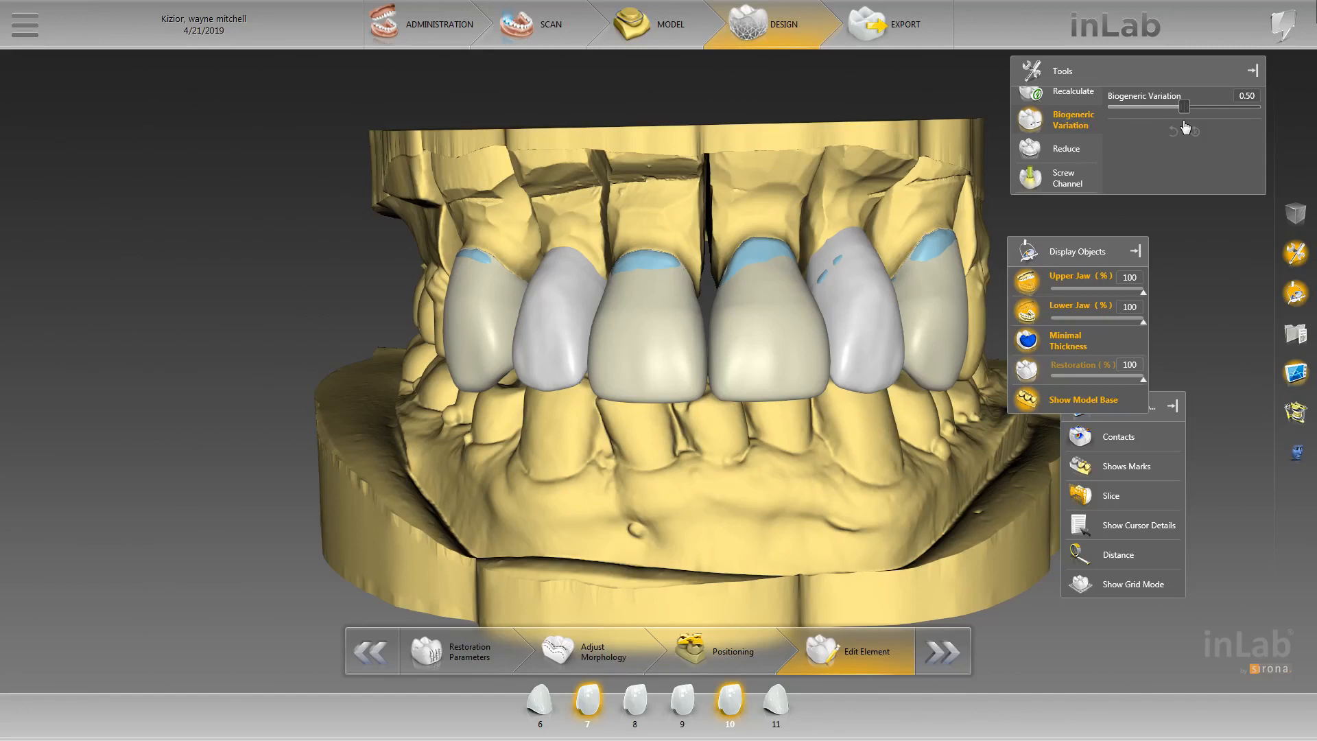
pyautogui.moveTo(1185, 125); pyautogui.dragTo(1188, 122)
pyautogui.moveTo(1187, 126)
pyautogui.mouseDown()
pyautogui.moveTo(1207, 131)
pyautogui.moveTo(1195, 125)
pyautogui.mouseUp()
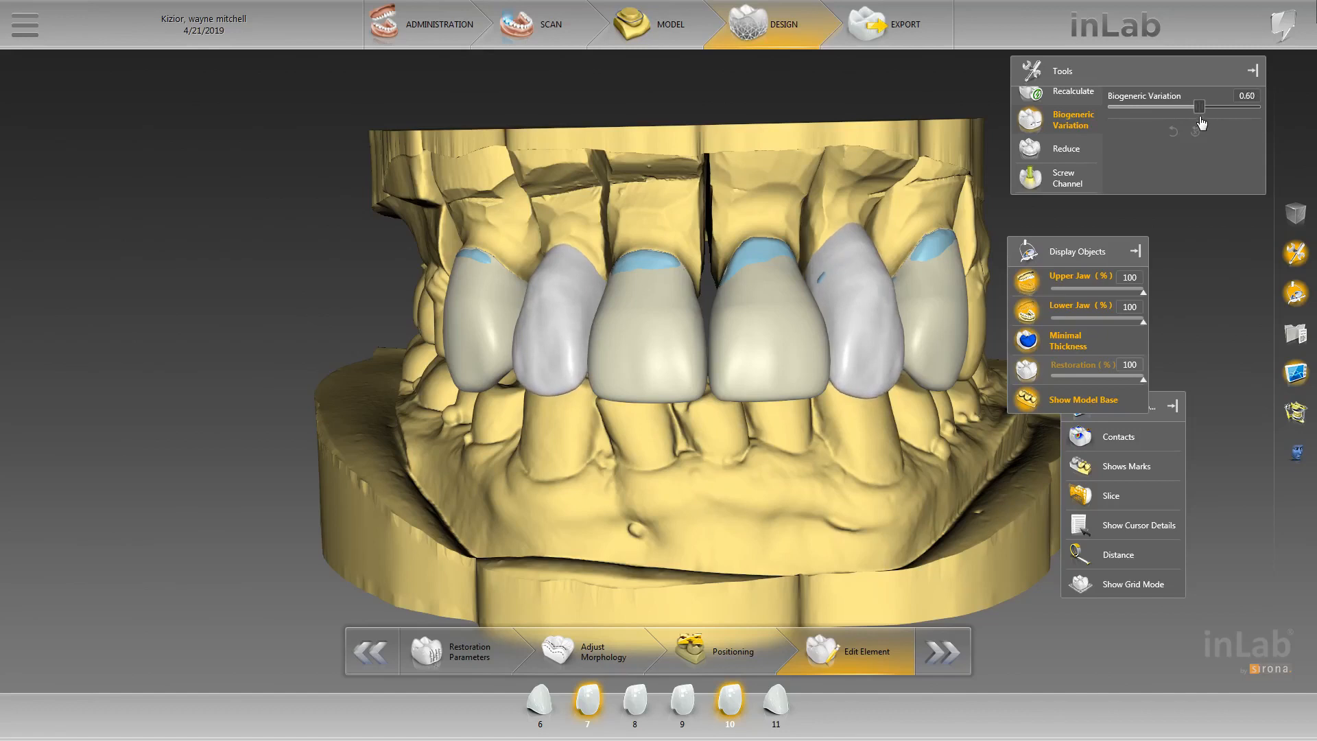
pyautogui.moveTo(1227, 131); pyautogui.dragTo(1183, 119)
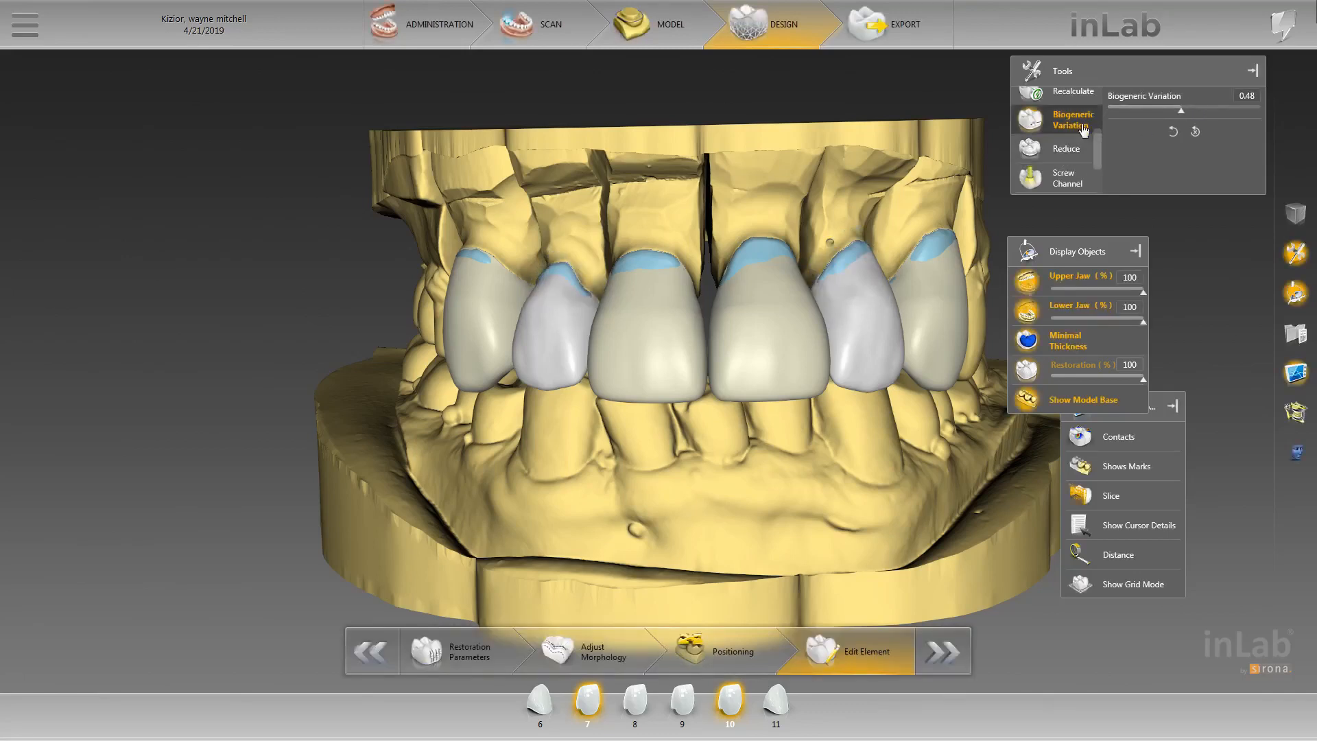
# - Select crown 7 alone and slightly adjust its position with Move and Rotate
pyautogui.click(739, 716)
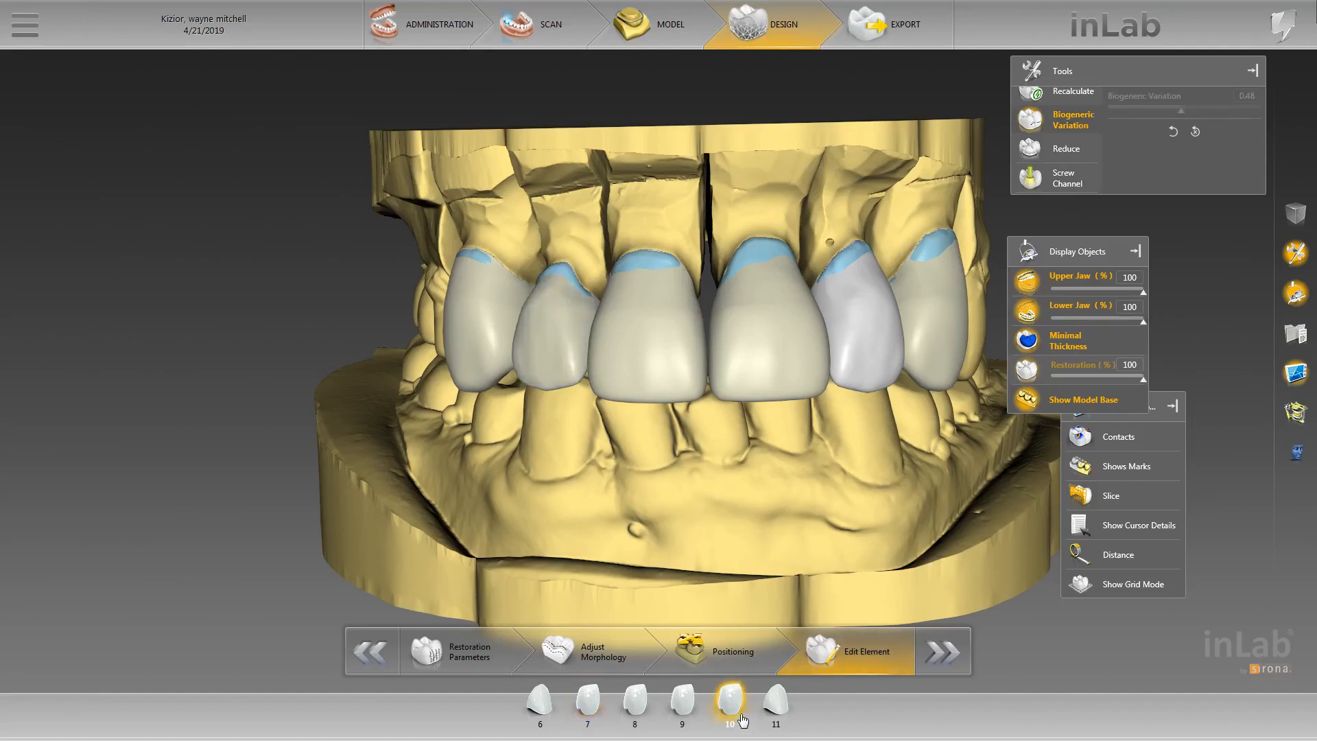
pyautogui.click(587, 703)
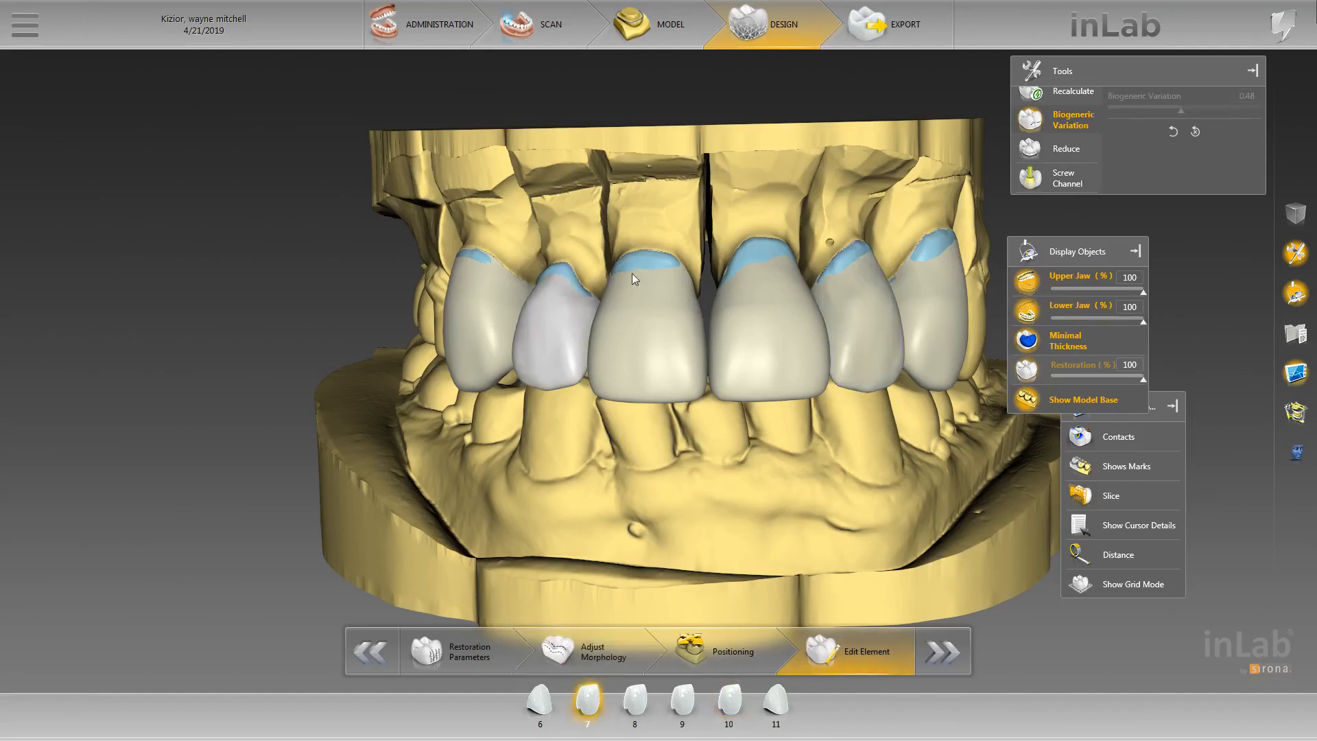
pyautogui.rightClick(537, 311)
pyautogui.moveTo(593, 329)
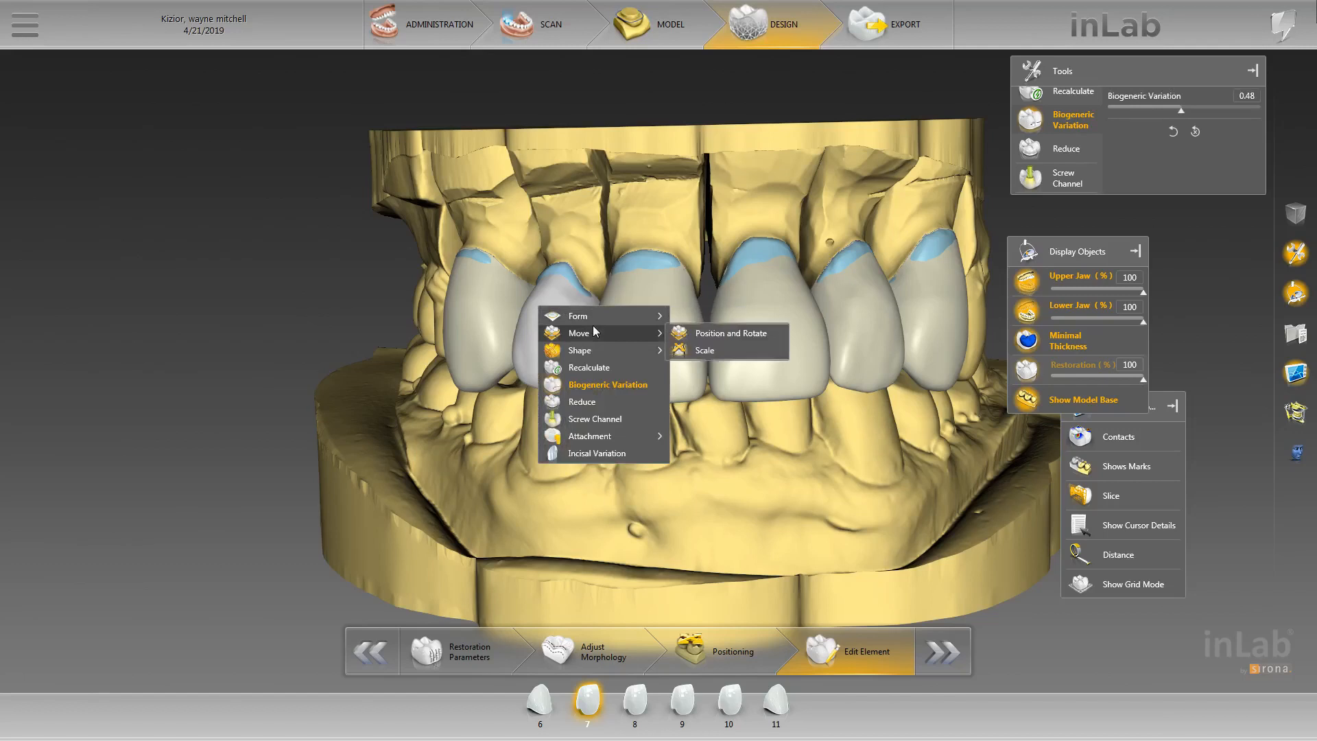
pyautogui.click(725, 336)
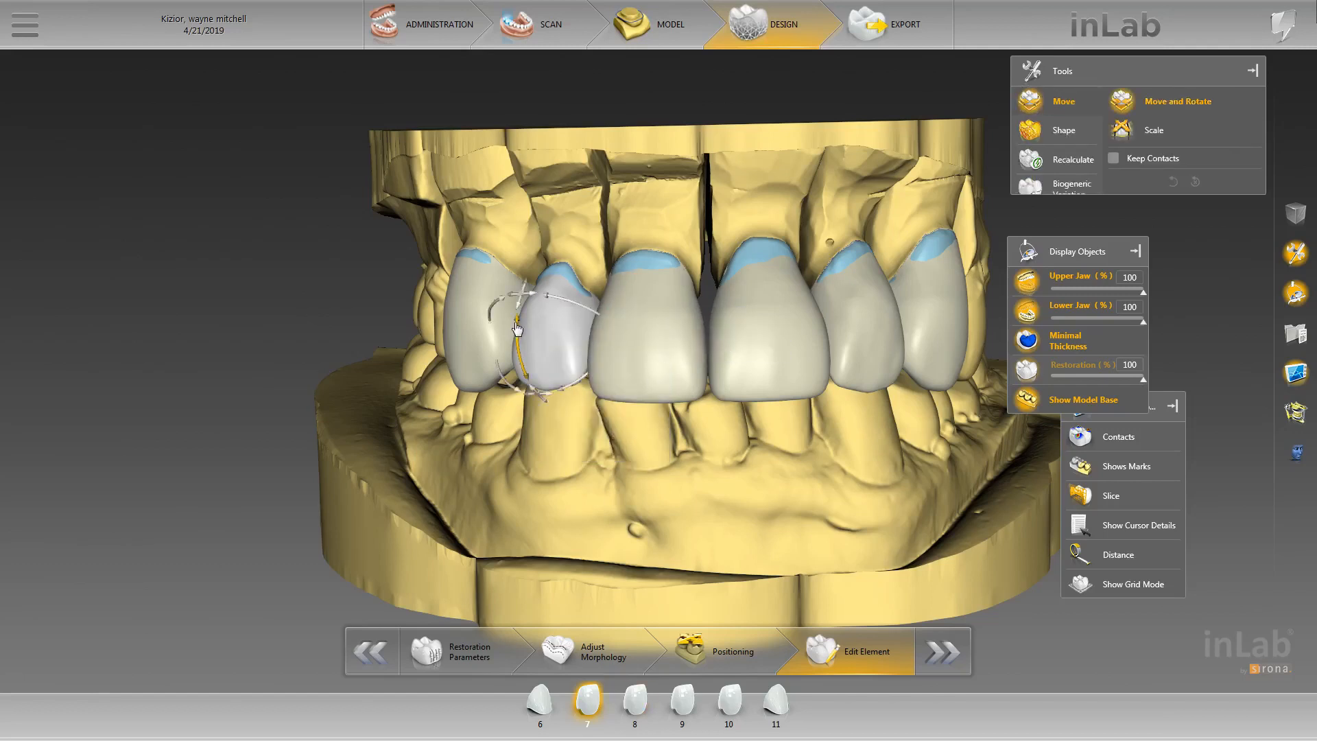
# - Switch crown 7 to Scale and compare it with crown 10, its neighbours and the lower teeth from several sides
pyautogui.rightClick(549, 328)
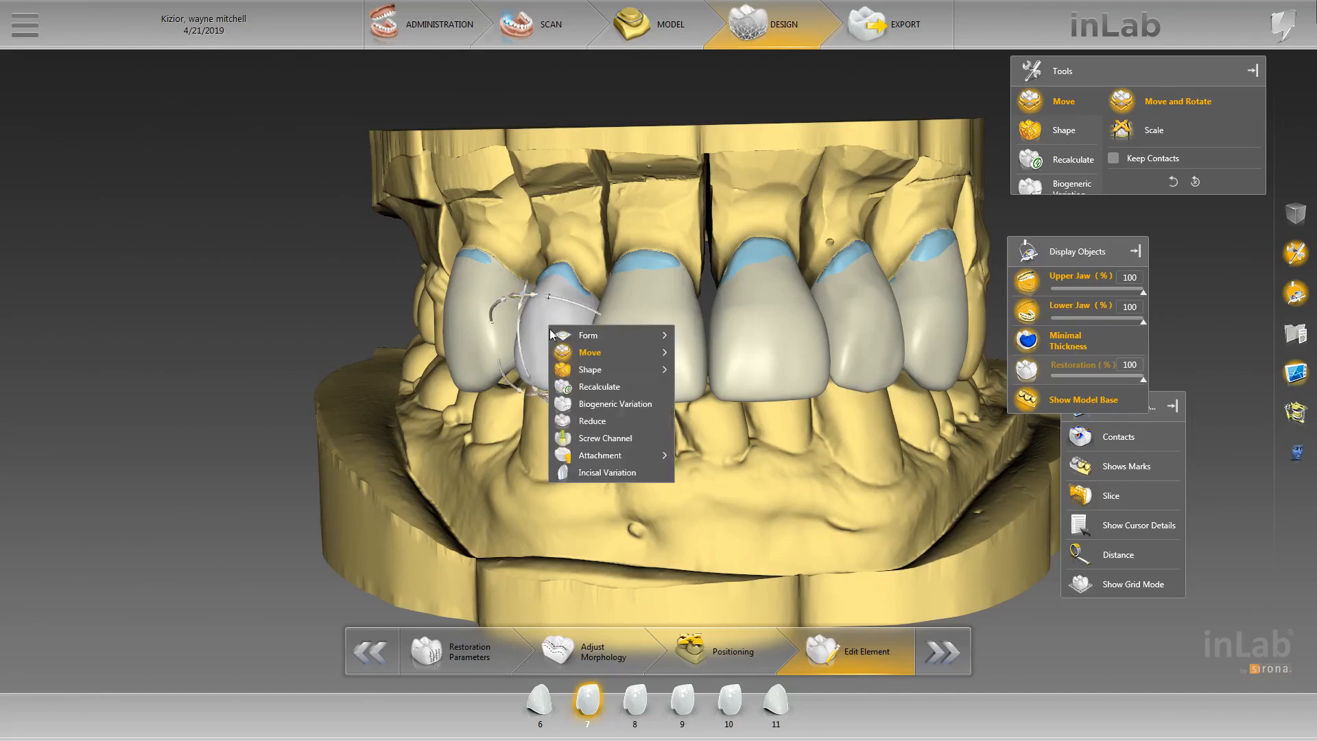
pyautogui.moveTo(655, 354)
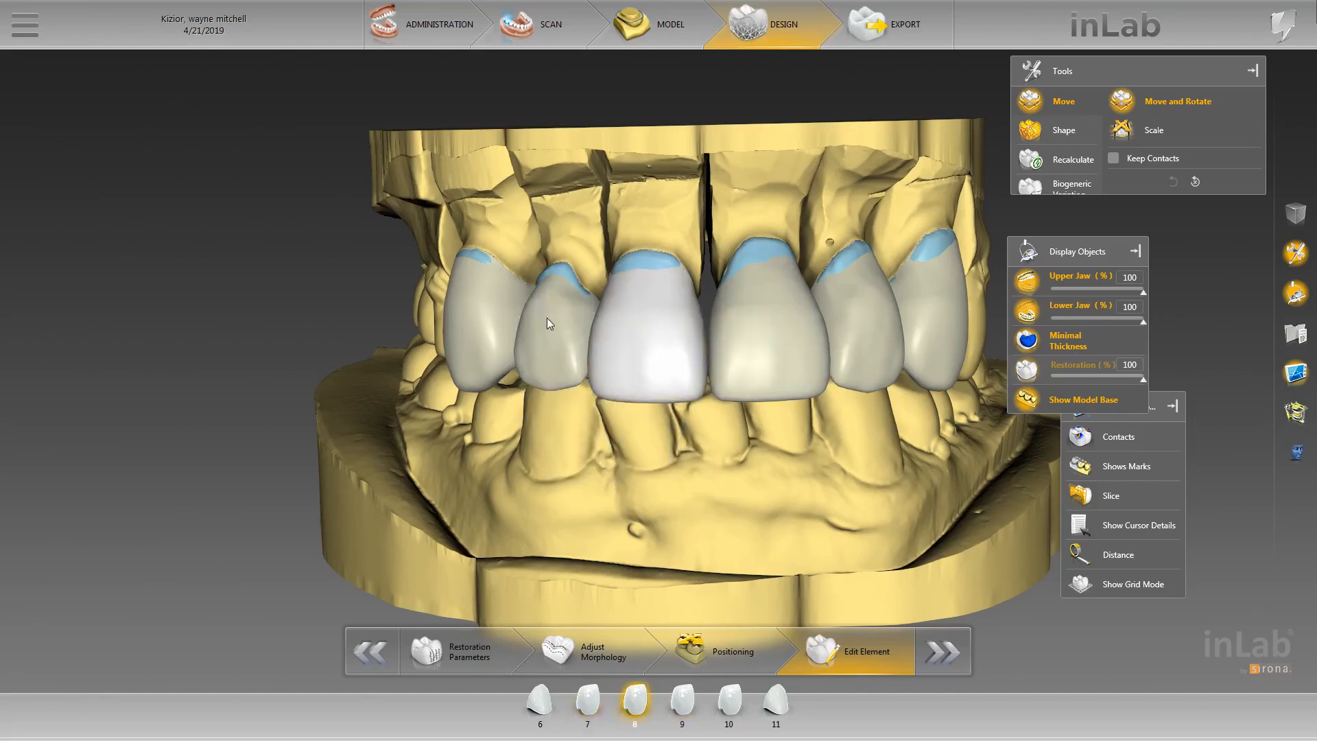
pyautogui.rightClick(546, 318)
pyautogui.moveTo(644, 351)
pyautogui.click(689, 361)
pyautogui.moveTo(613, 462); pyautogui.dragTo(557, 281)
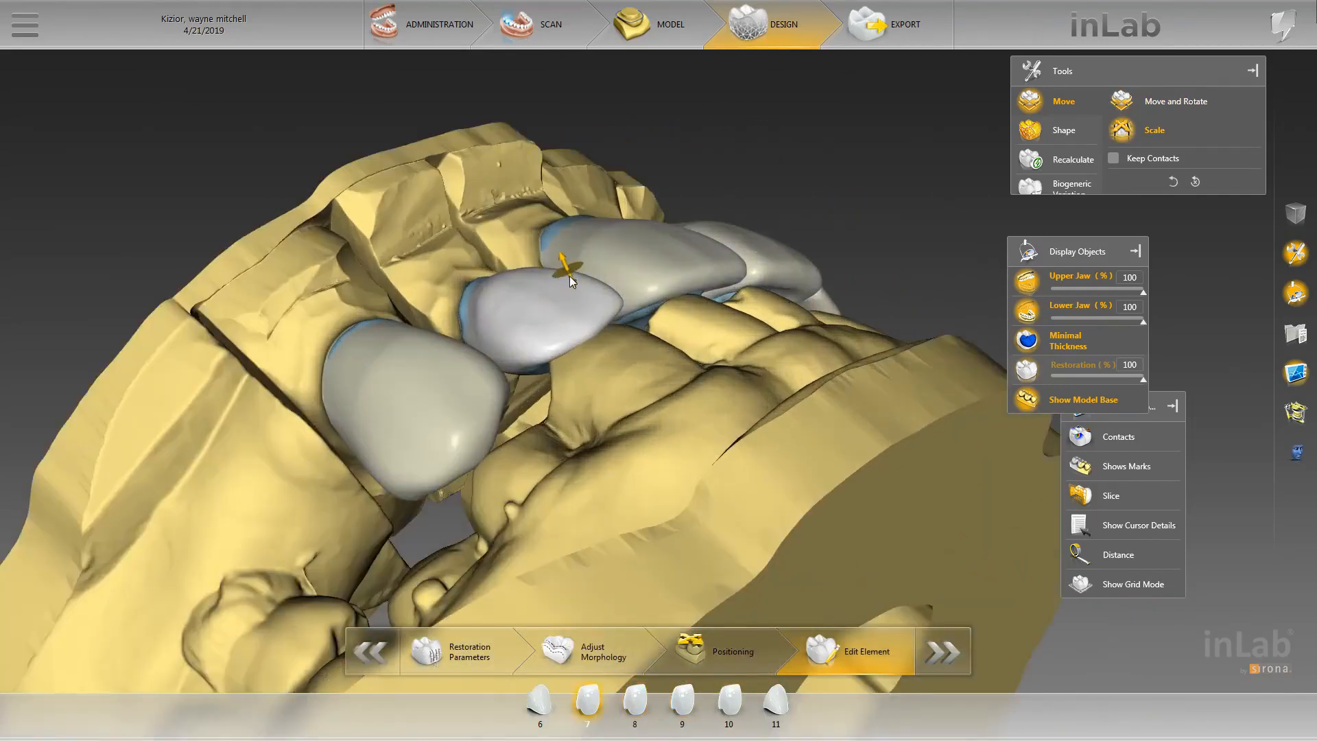
pyautogui.click(818, 301)
pyautogui.moveTo(710, 360); pyautogui.dragTo(713, 486)
pyautogui.scroll(-2, 714, 485)
pyautogui.moveTo(738, 484); pyautogui.dragTo(796, 386, button='right')
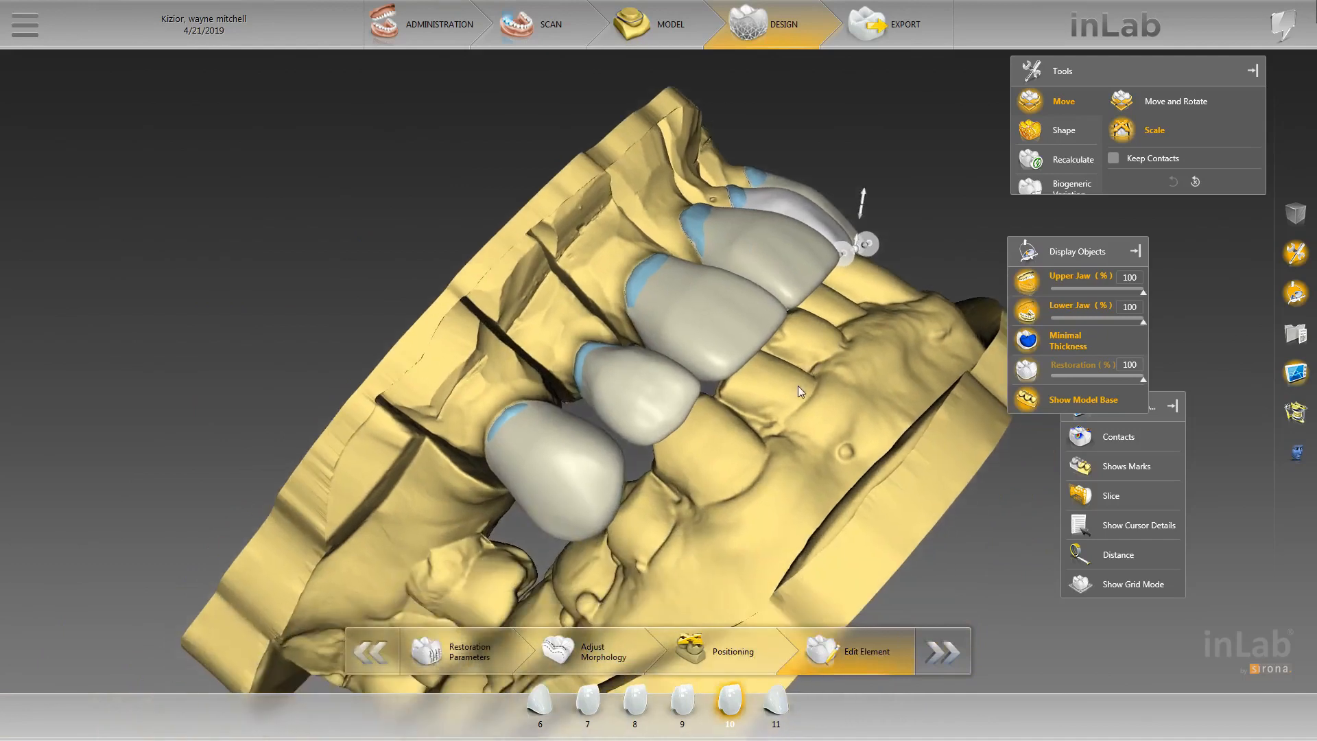
pyautogui.scroll(2, 755, 405)
pyautogui.click(568, 341)
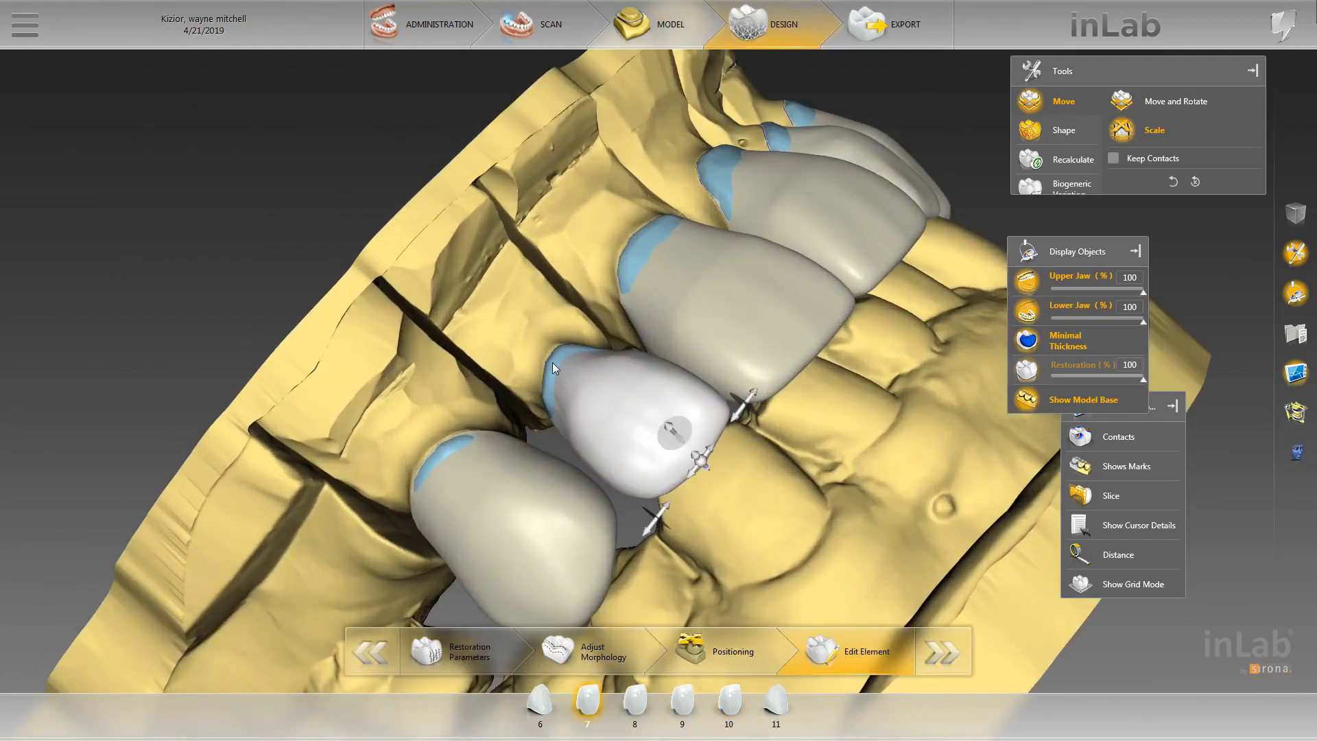
pyautogui.scroll(-2, 906, 417)
pyautogui.moveTo(906, 417); pyautogui.dragTo(894, 540)
pyautogui.scroll(-2, 776, 512)
pyautogui.scroll(4, 764, 505)
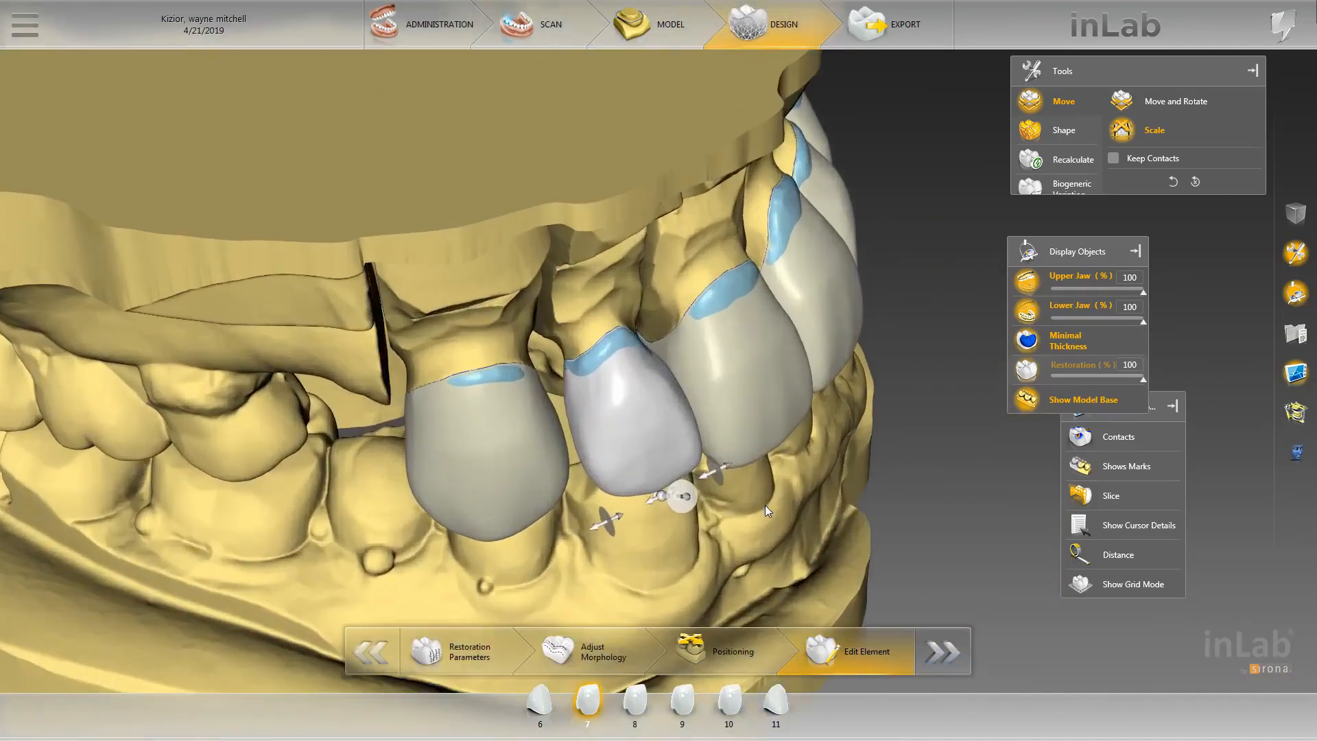
pyautogui.moveTo(764, 505); pyautogui.dragTo(812, 393)
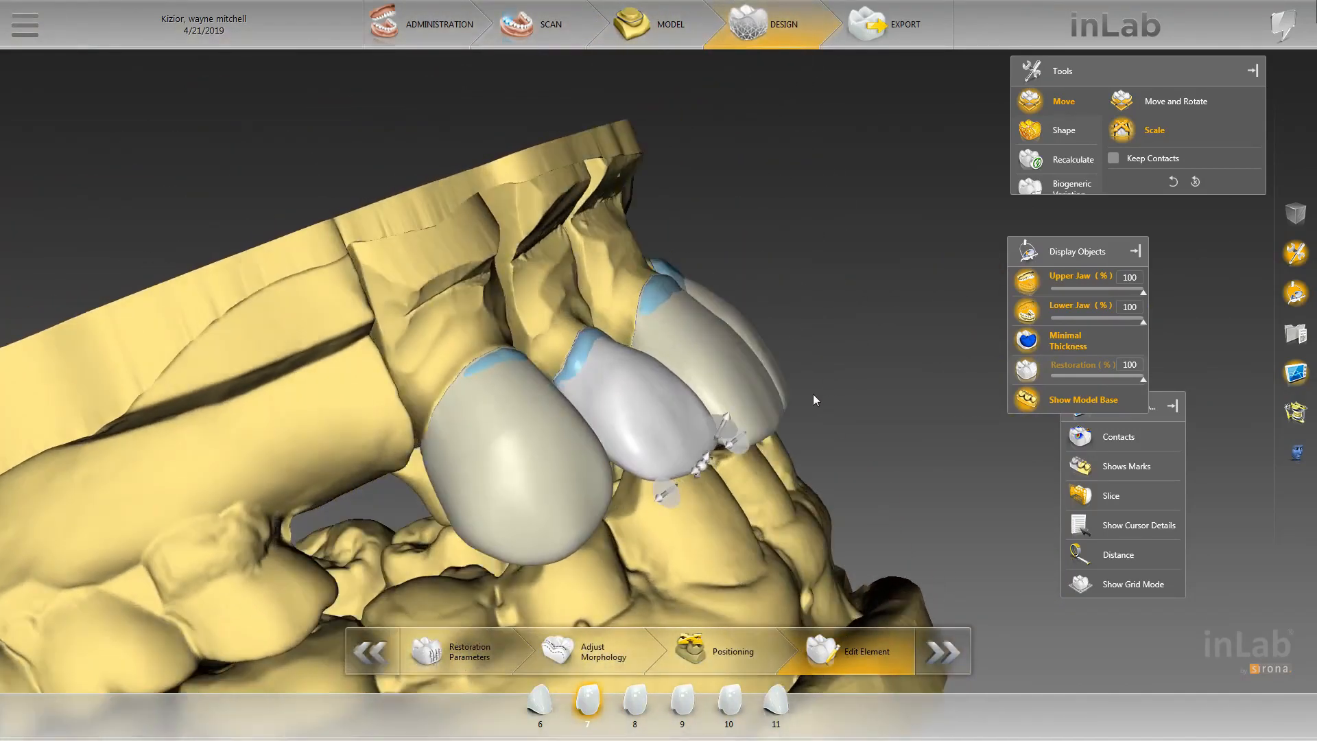
# - Hide the lower jaw and scale crown 7 slightly toward crown 6, checking it from the front and the biting side
pyautogui.click(1027, 310)
pyautogui.moveTo(800, 475); pyautogui.dragTo(658, 496)
pyautogui.moveTo(628, 248); pyautogui.dragTo(701, 269)
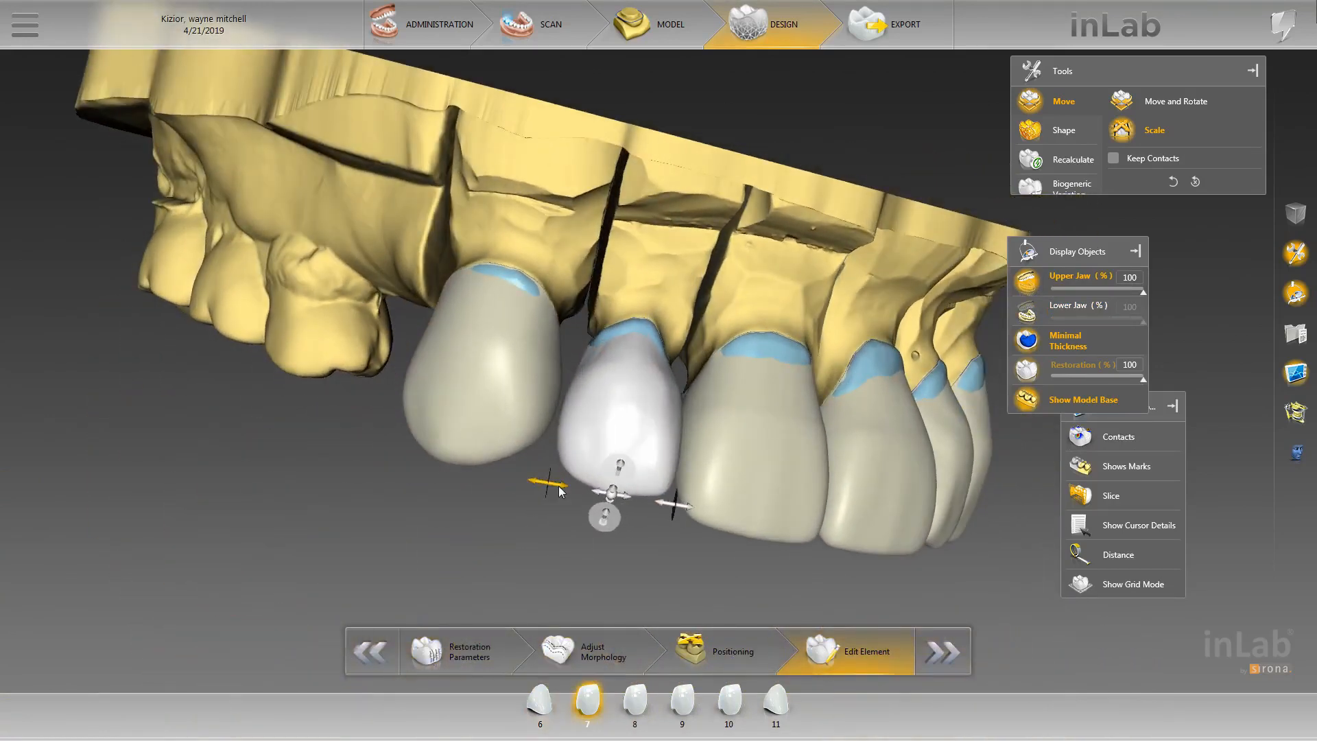
pyautogui.moveTo(559, 490); pyautogui.dragTo(557, 491)
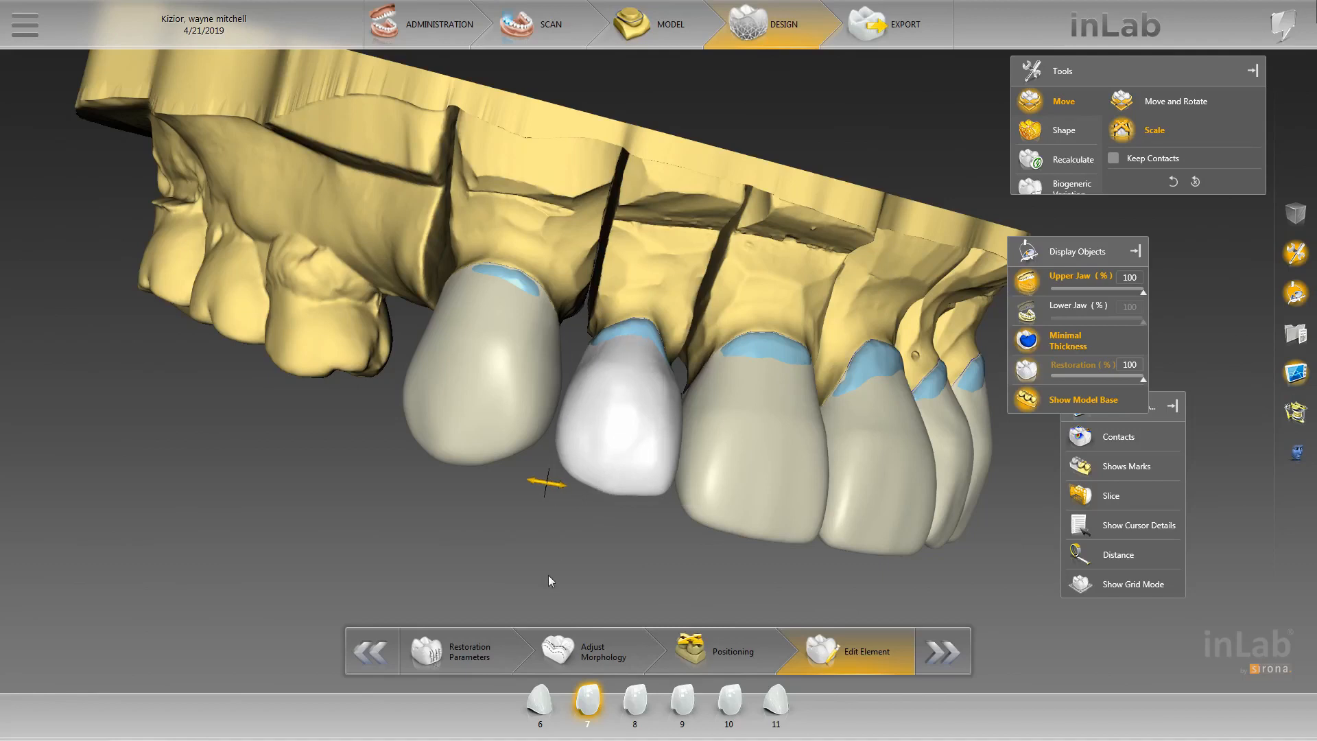
pyautogui.moveTo(549, 574); pyautogui.dragTo(550, 574)
pyautogui.moveTo(584, 527); pyautogui.dragTo(602, 477)
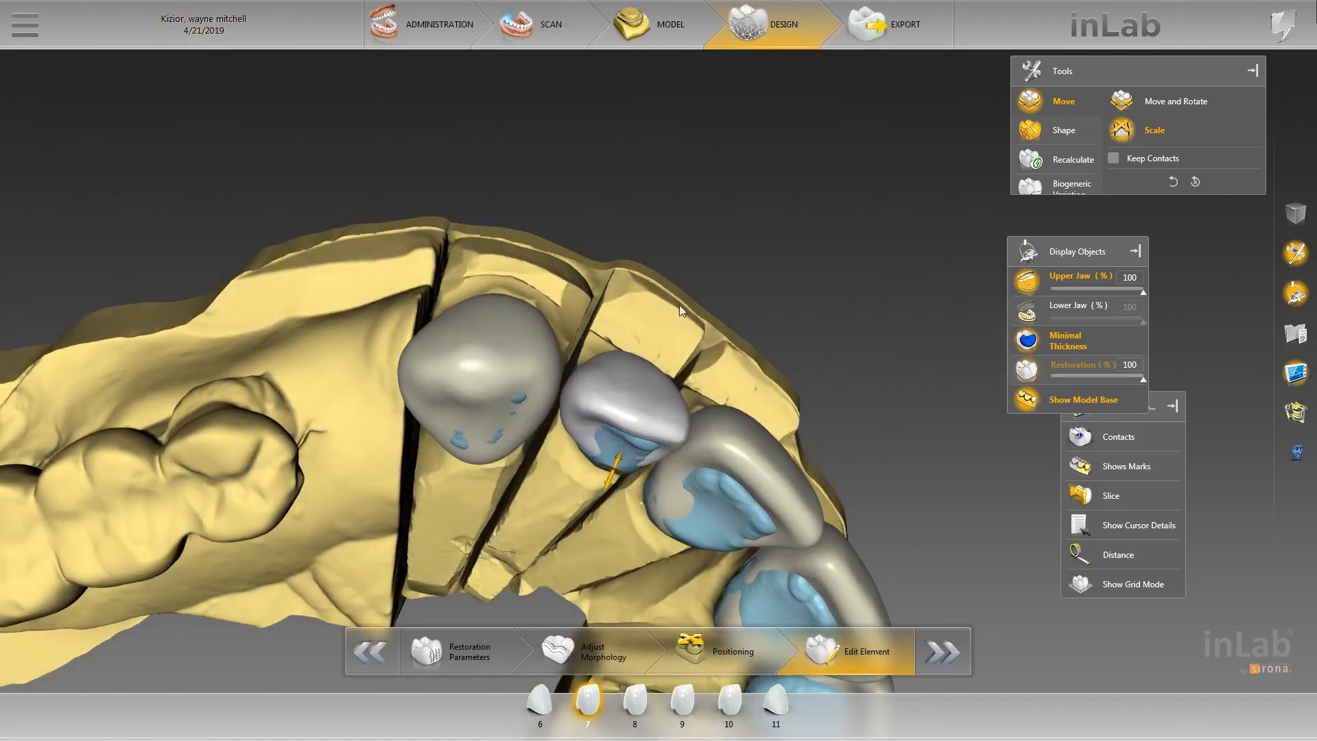
pyautogui.moveTo(678, 305); pyautogui.dragTo(651, 309)
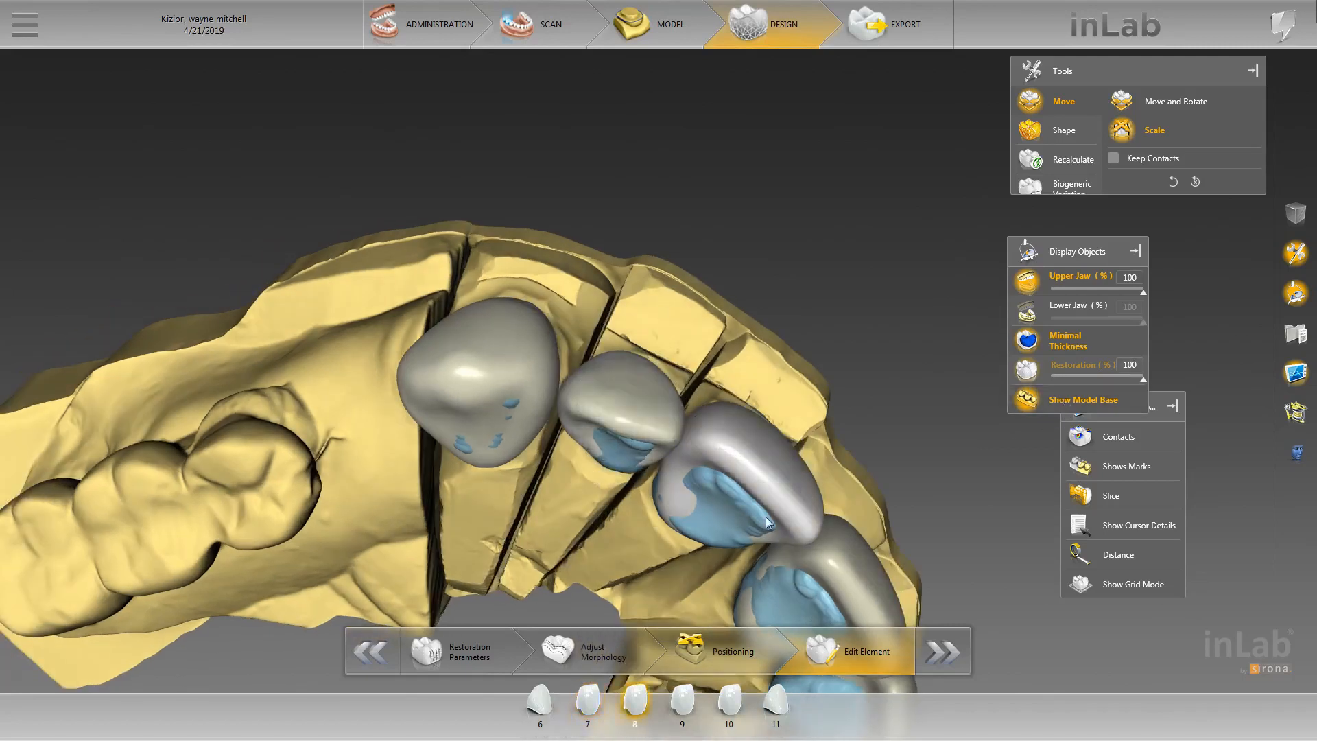
# - Show the contacts and reposition crown 7 outward with Move and Rotate, viewed from the biting side
pyautogui.click(1090, 436)
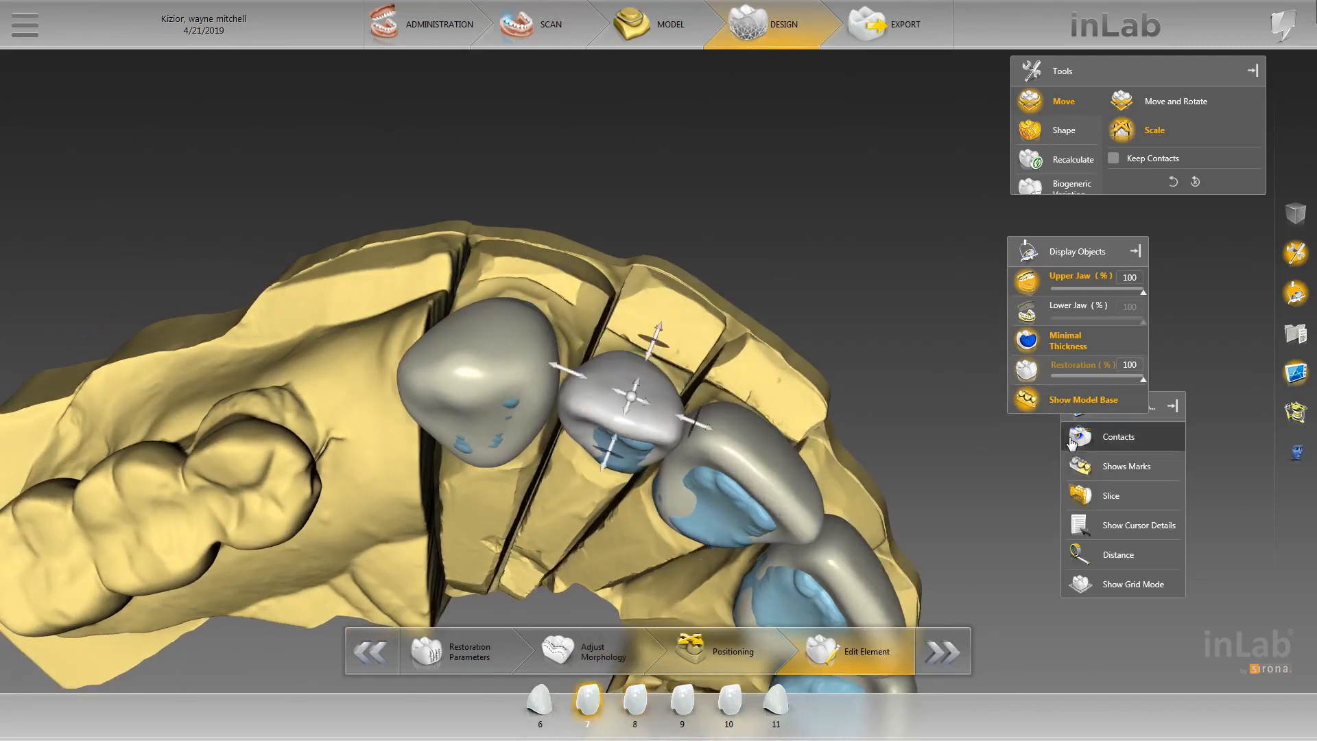
pyautogui.rightClick(595, 397)
pyautogui.moveTo(649, 410)
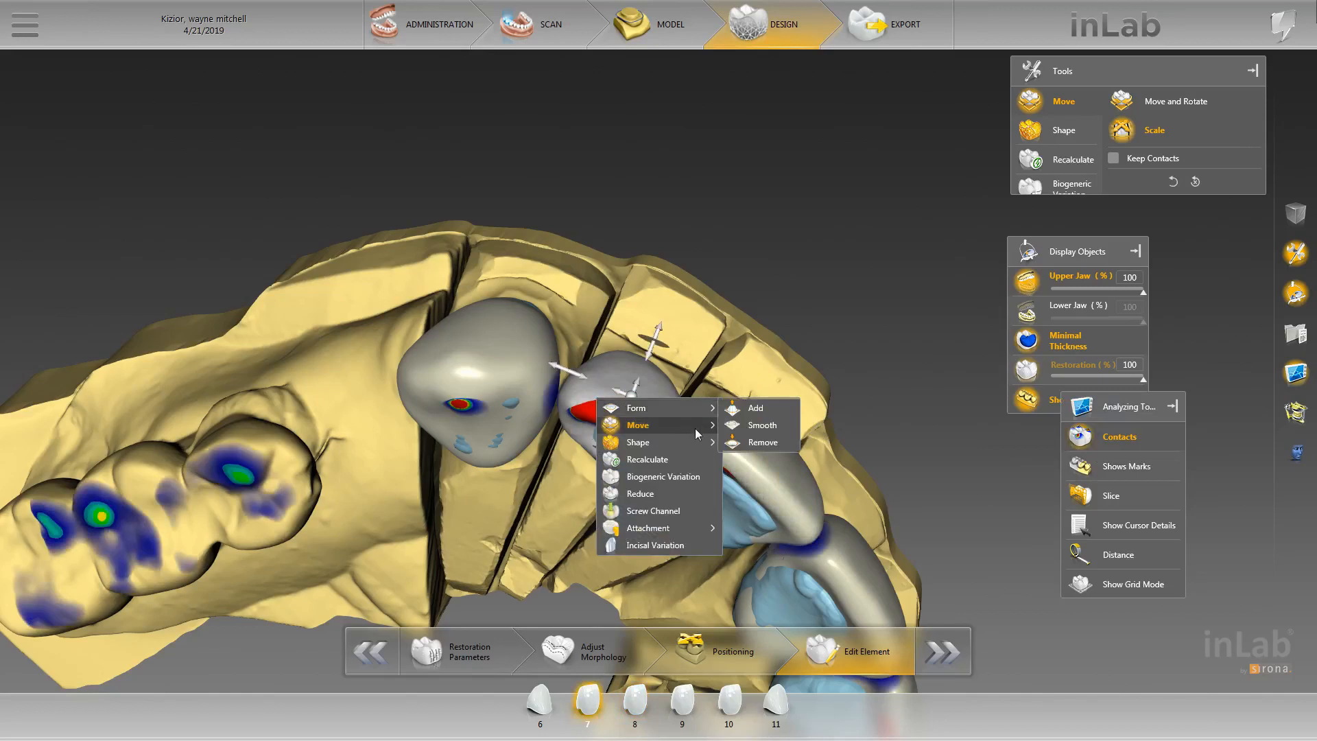
pyautogui.moveTo(694, 427)
pyautogui.click(761, 424)
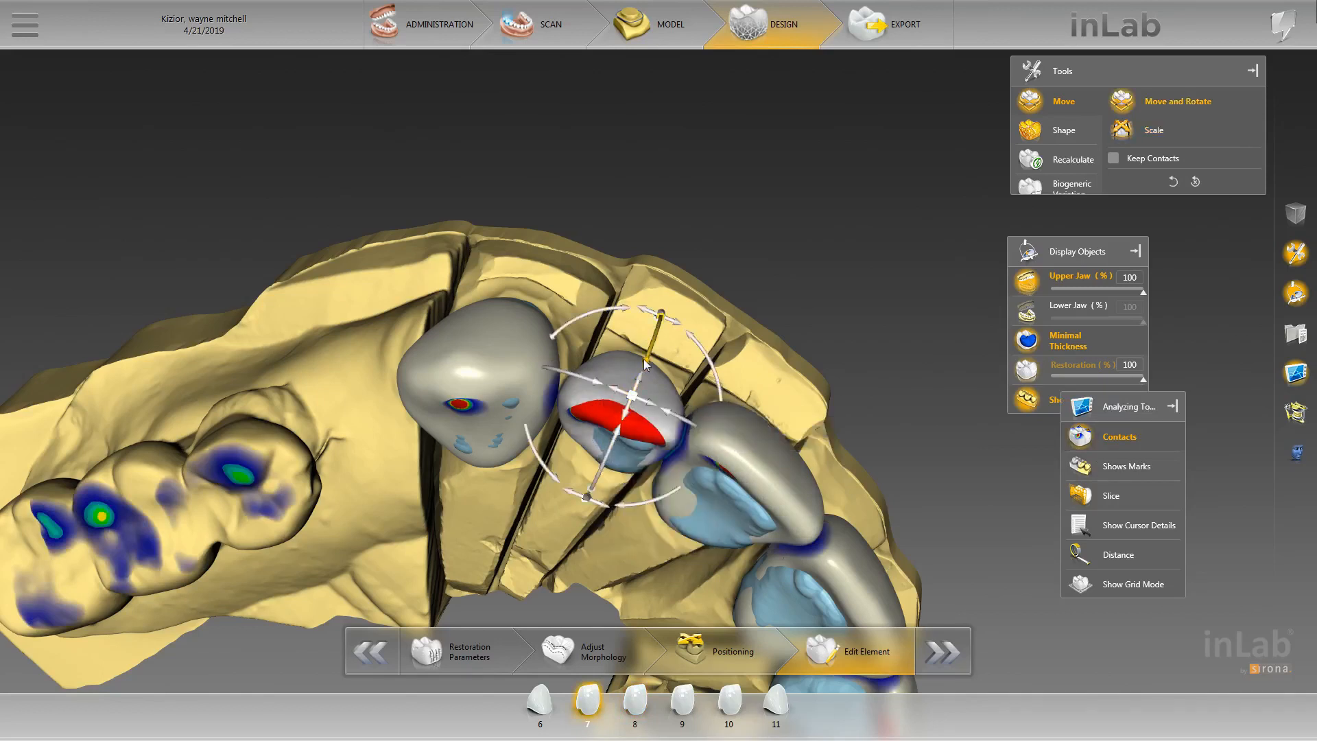
pyautogui.moveTo(643, 359); pyautogui.dragTo(700, 396)
pyautogui.moveTo(660, 358); pyautogui.dragTo(619, 364, button='middle')
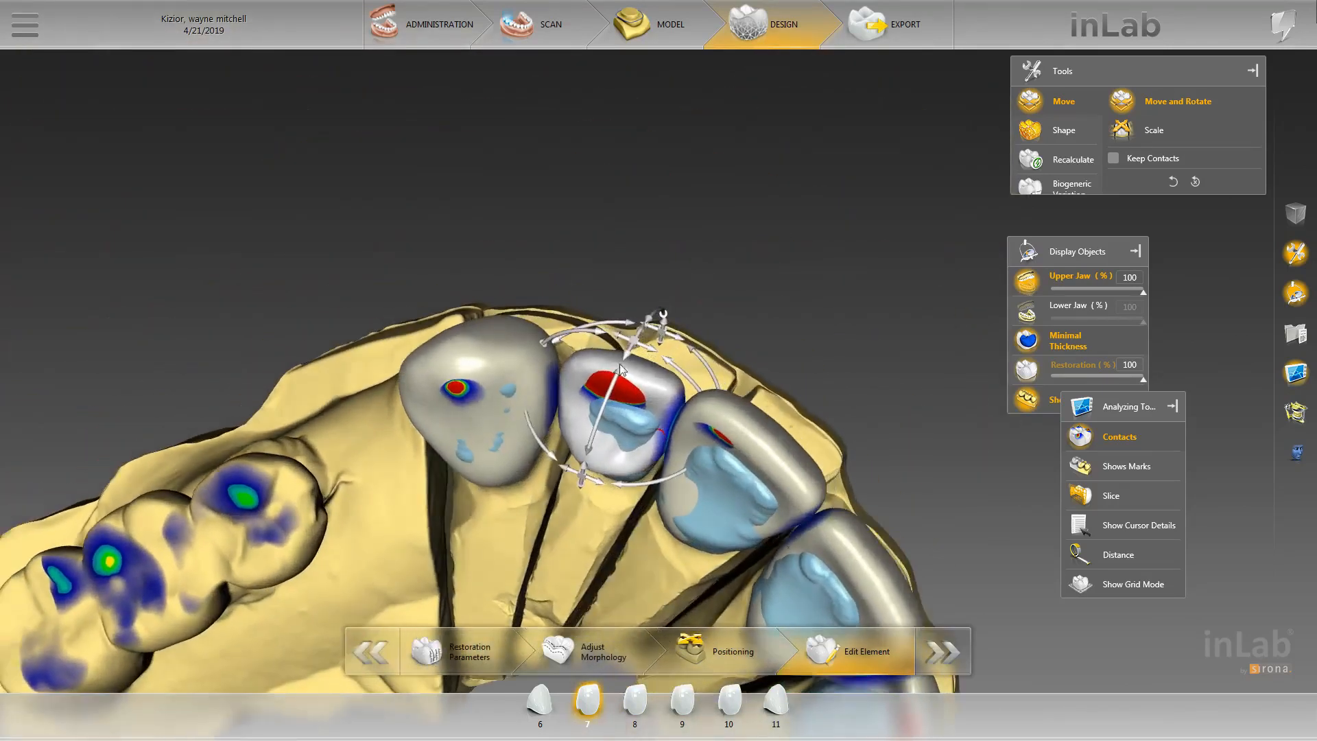
# - Reshape the incisal edge of crown 7 around its inner contact area with the individual 2-directional Shape tool
pyautogui.rightClick(631, 392)
pyautogui.moveTo(674, 414)
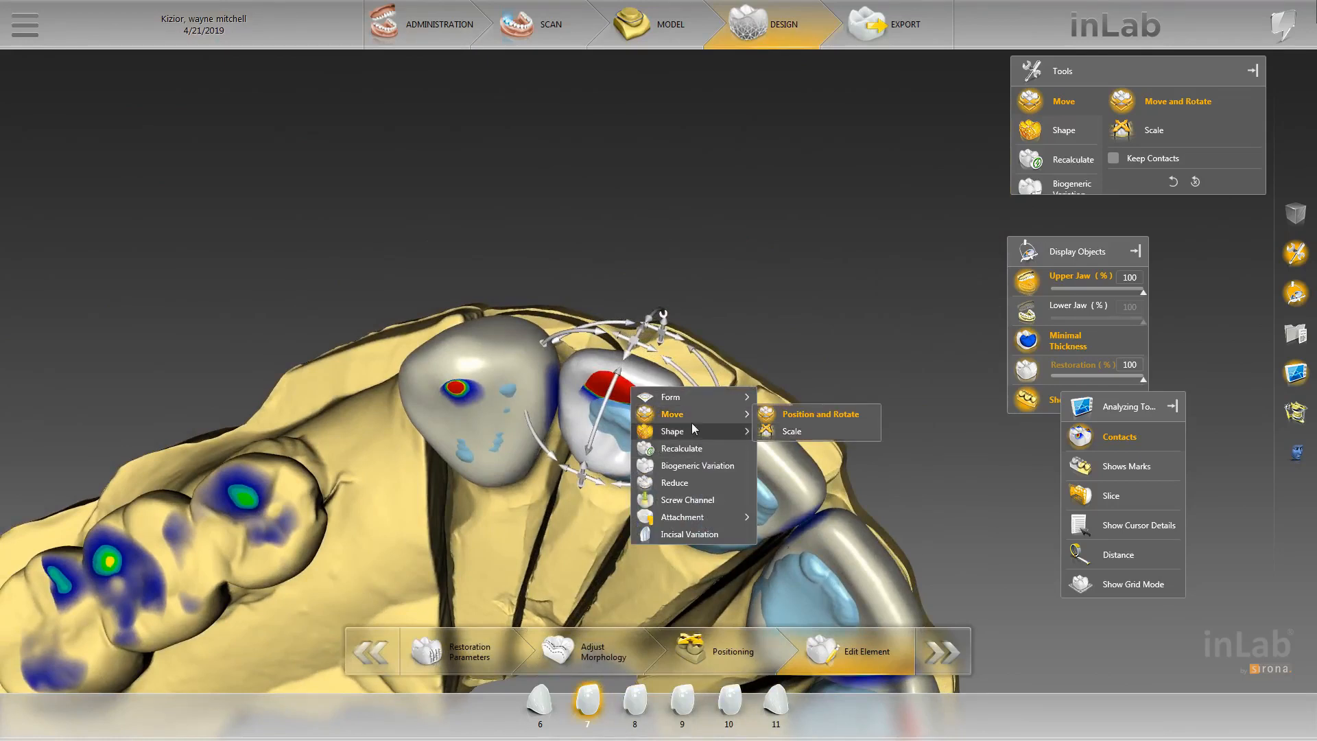
pyautogui.click(816, 449)
pyautogui.moveTo(766, 331); pyautogui.dragTo(690, 342, button='middle')
pyautogui.scroll(3, 689, 342)
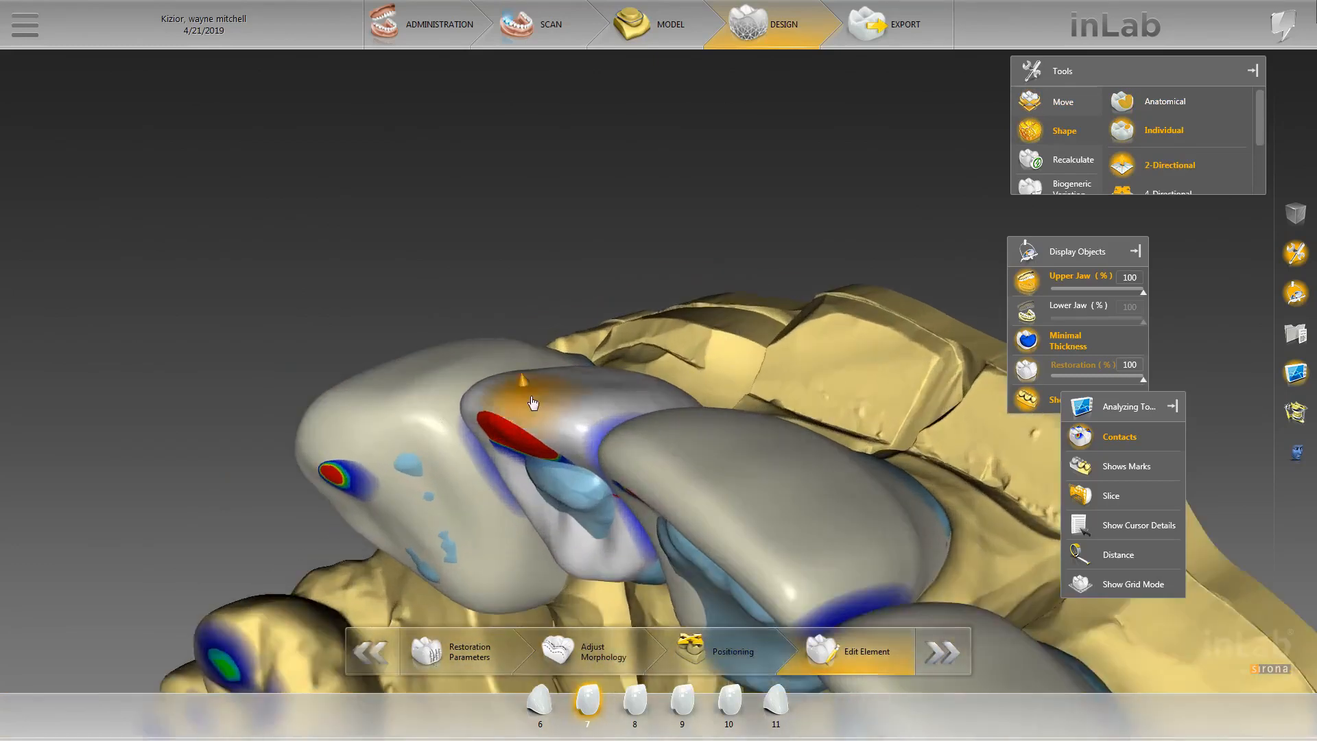
pyautogui.moveTo(509, 441); pyautogui.dragTo(521, 389)
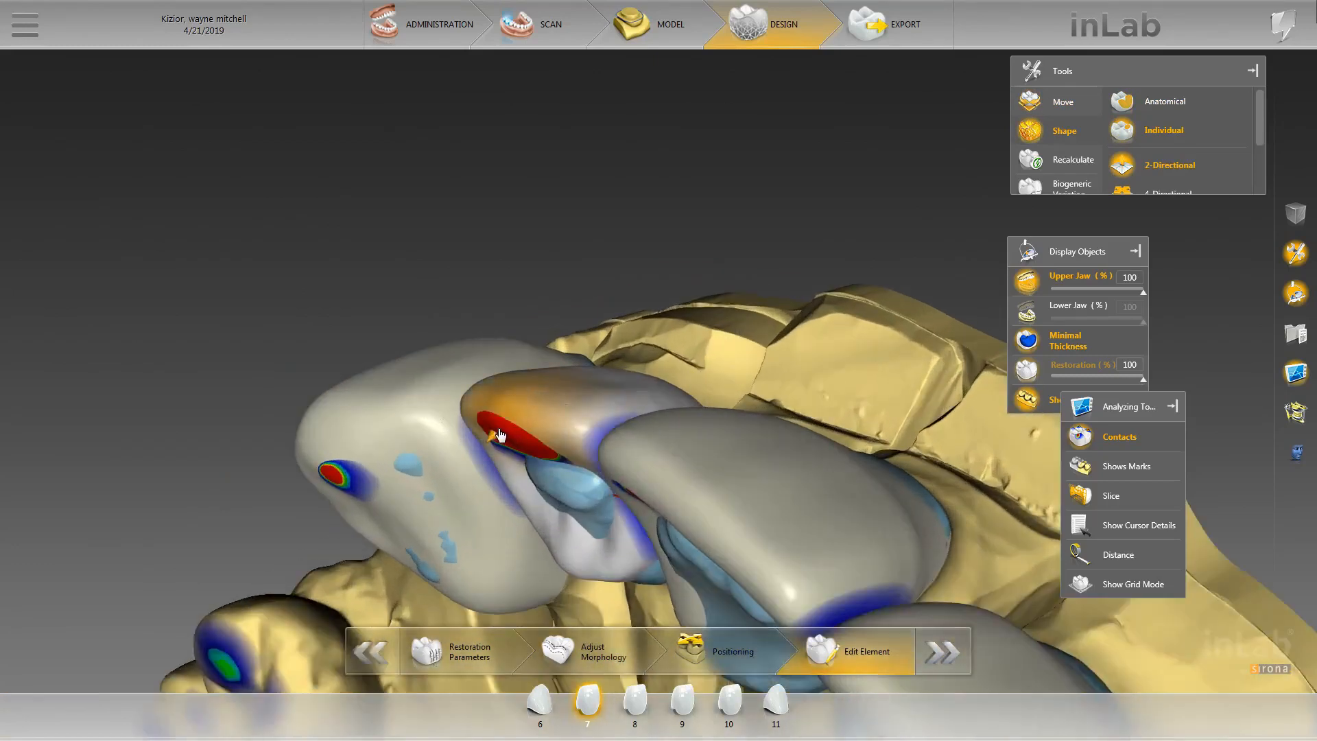
pyautogui.moveTo(499, 437); pyautogui.dragTo(517, 435)
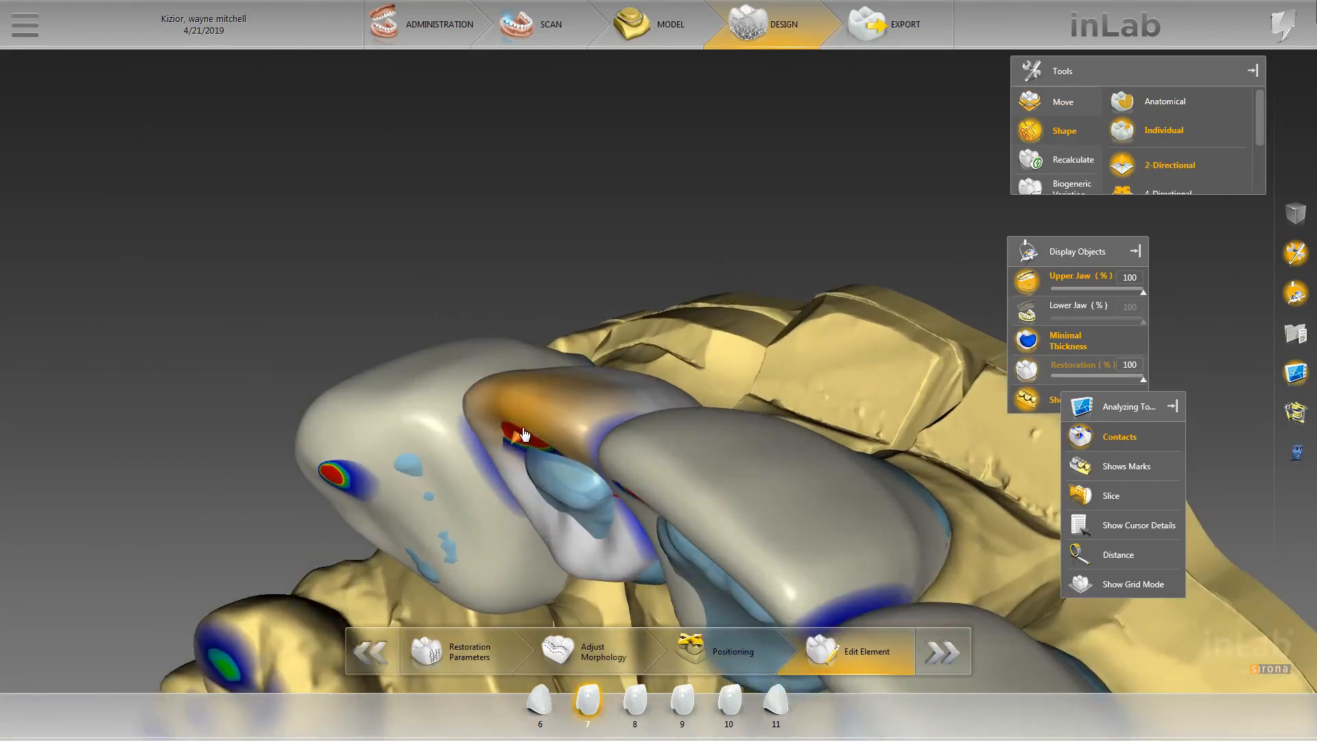
pyautogui.click(453, 405)
# - Build up the inner surface of crown 7 with the Shape tool to cover the minimal-thickness area
pyautogui.moveTo(713, 223); pyautogui.dragTo(823, 380, button='middle')
pyautogui.scroll(4, 767, 463)
pyautogui.moveTo(766, 464); pyautogui.dragTo(762, 327, button='right')
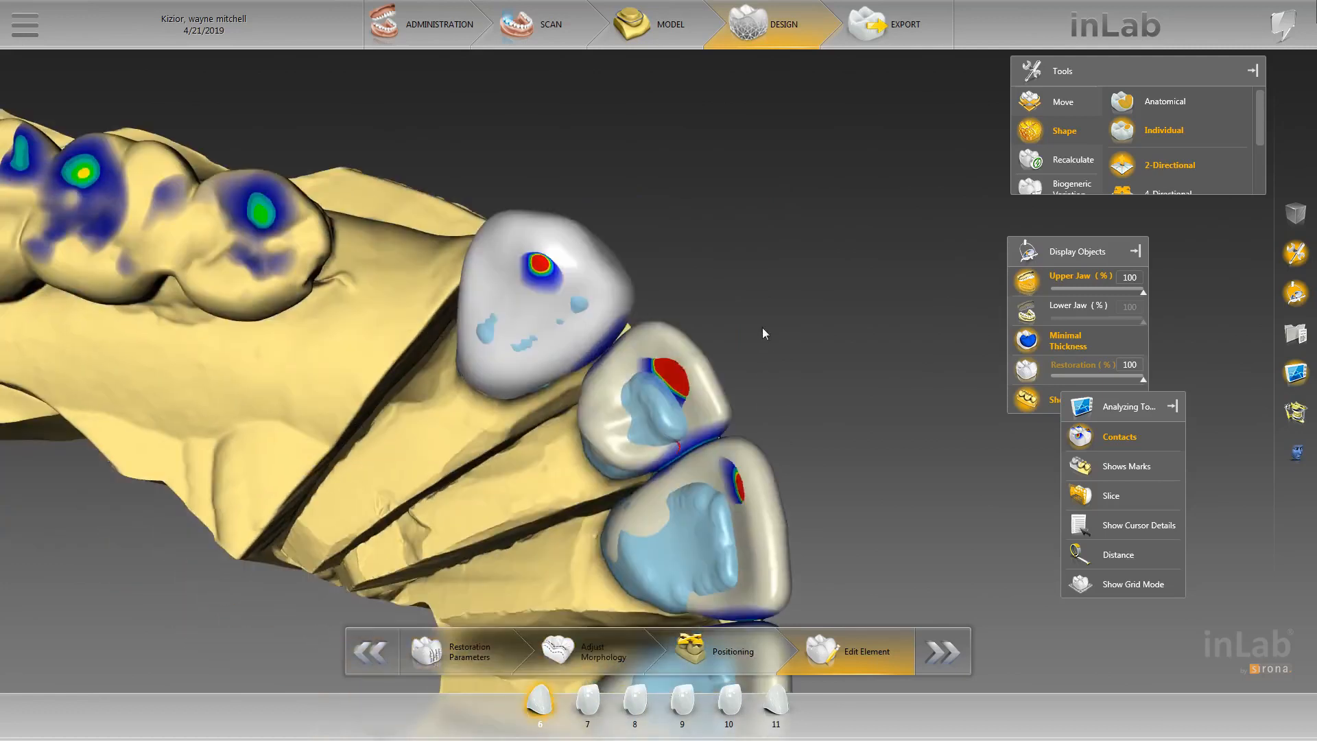
pyautogui.scroll(3, 727, 356)
pyautogui.click(672, 397)
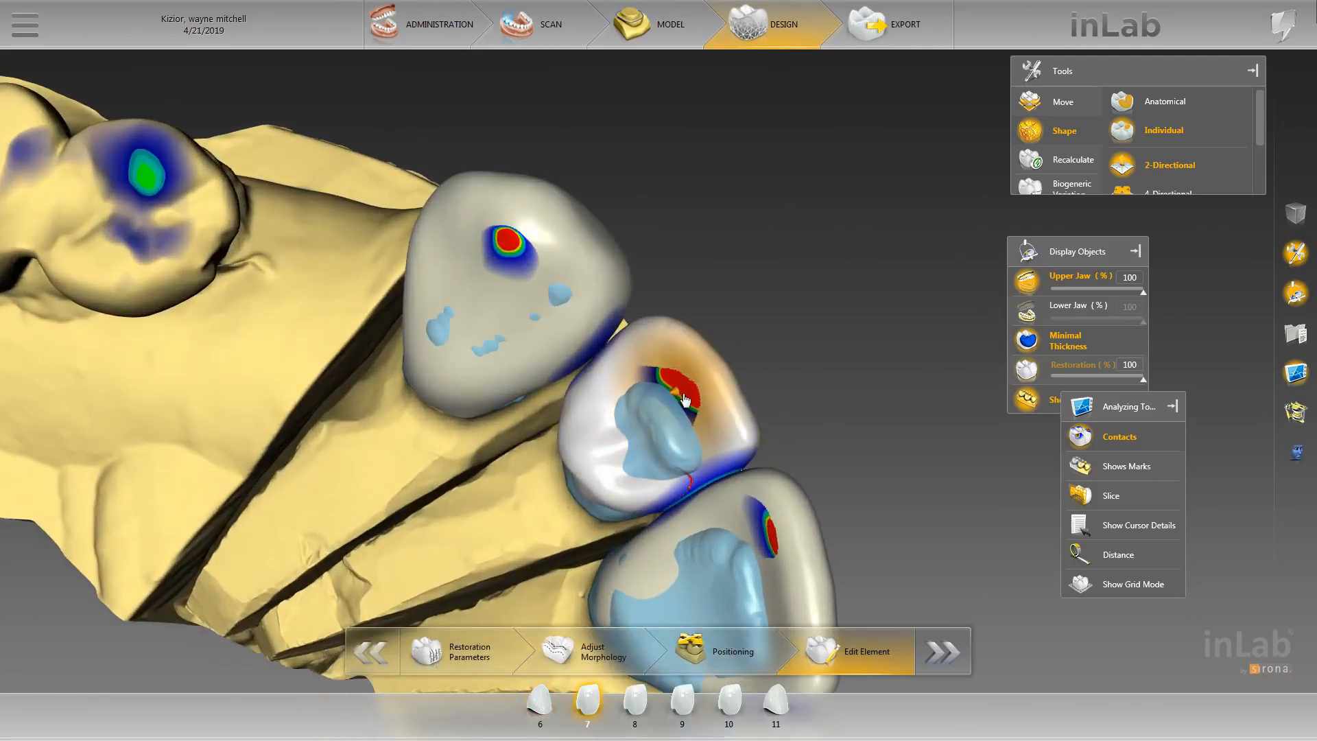
pyautogui.moveTo(655, 475); pyautogui.dragTo(630, 495)
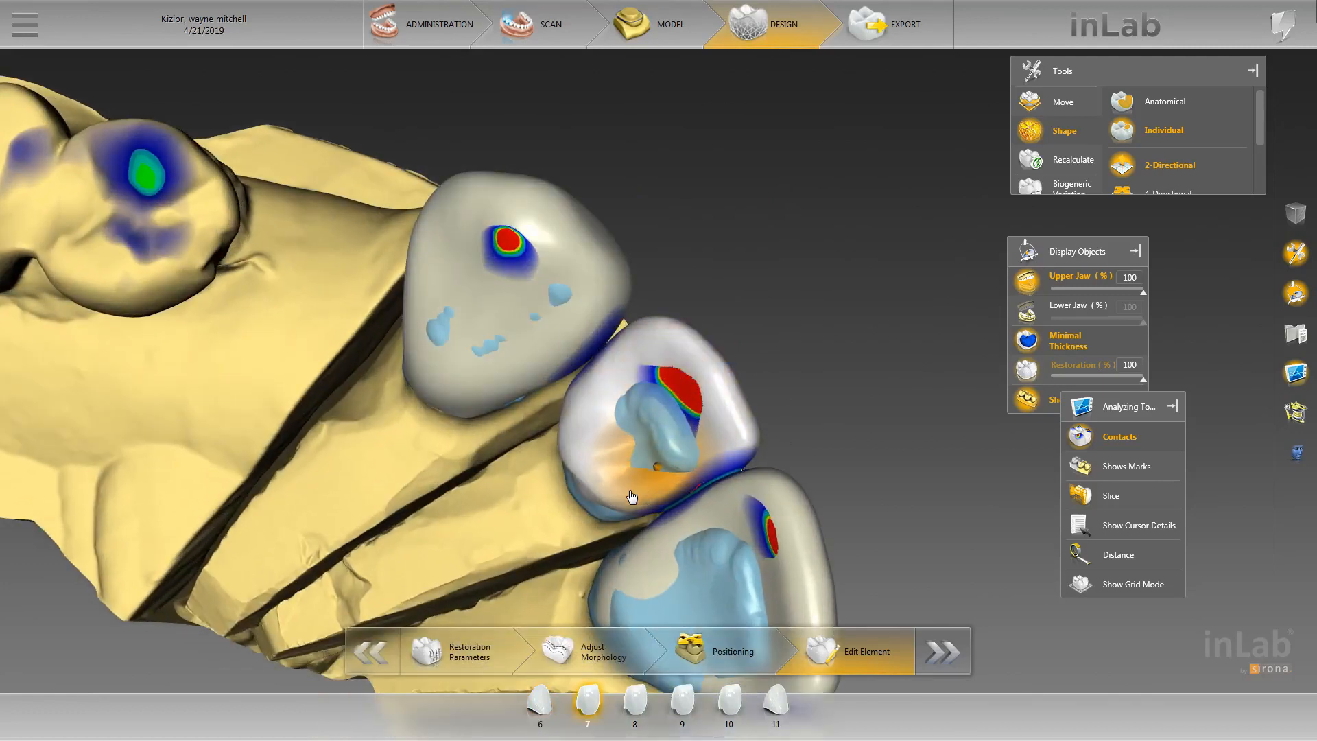
pyautogui.moveTo(652, 438)
pyautogui.mouseDown()
pyautogui.moveTo(597, 479)
pyautogui.moveTo(598, 464)
pyautogui.mouseUp()
pyautogui.moveTo(643, 406)
pyautogui.mouseDown()
pyautogui.moveTo(631, 446)
pyautogui.moveTo(632, 418)
pyautogui.moveTo(658, 462)
pyautogui.moveTo(734, 473)
pyautogui.mouseUp()
pyautogui.click(744, 483)
pyautogui.scroll(-2, 823, 363)
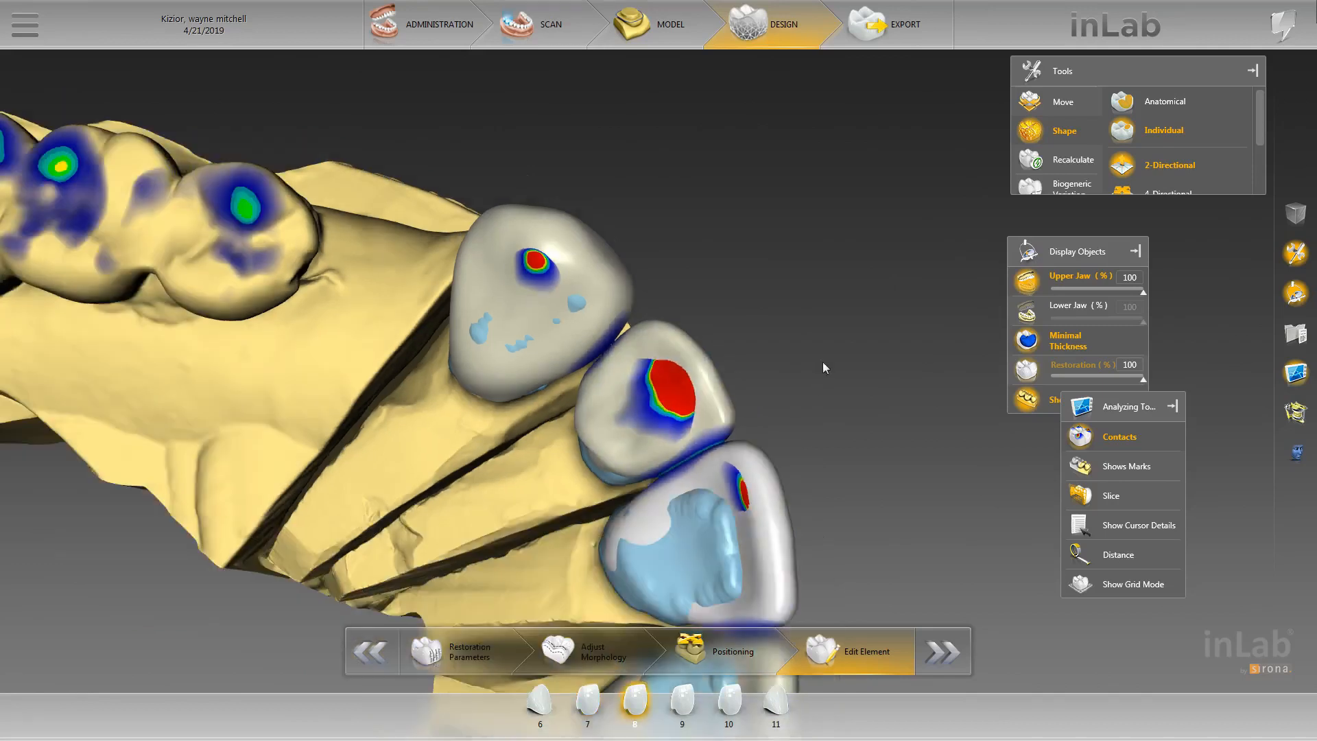
# - Refine the neck of crown 7 on its inner side and beside crowns 6 and 8 with the 2-directional Shape tool
pyautogui.moveTo(821, 360); pyautogui.dragTo(705, 339, button='middle')
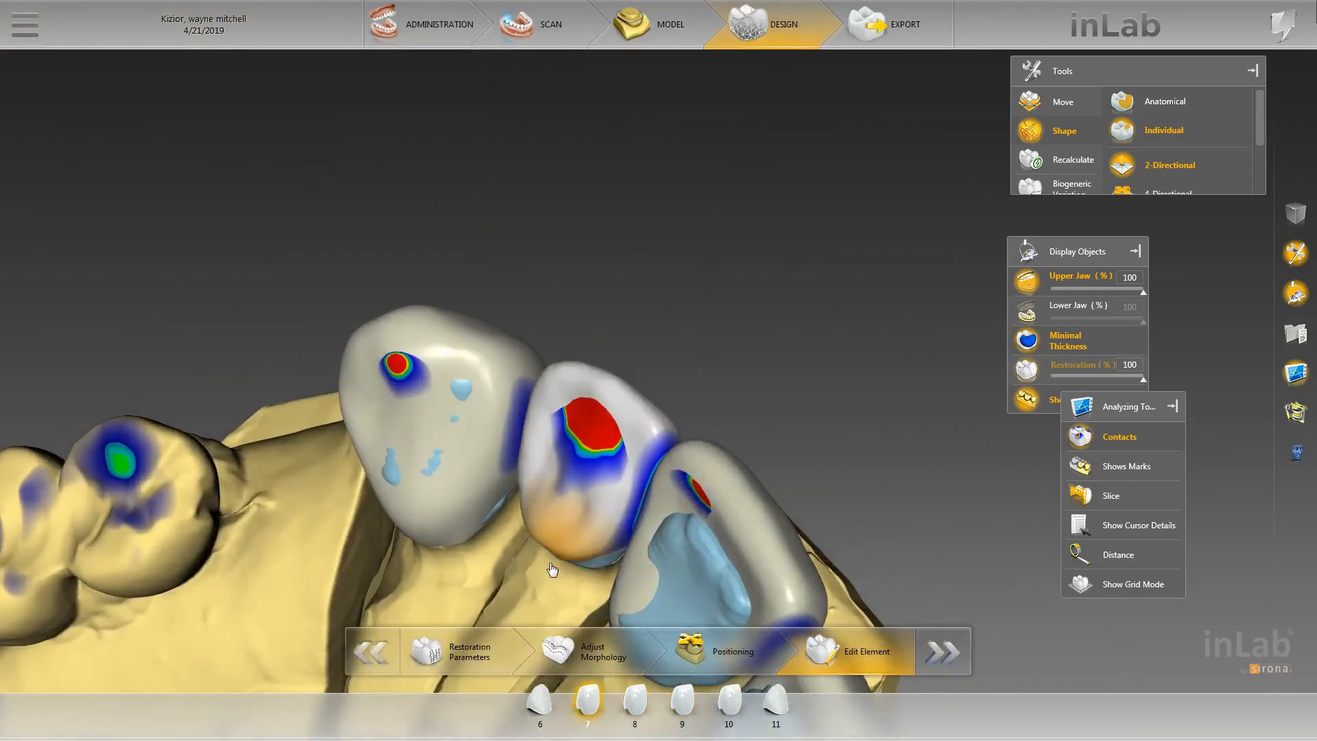
pyautogui.moveTo(552, 569); pyautogui.dragTo(573, 542, button='right')
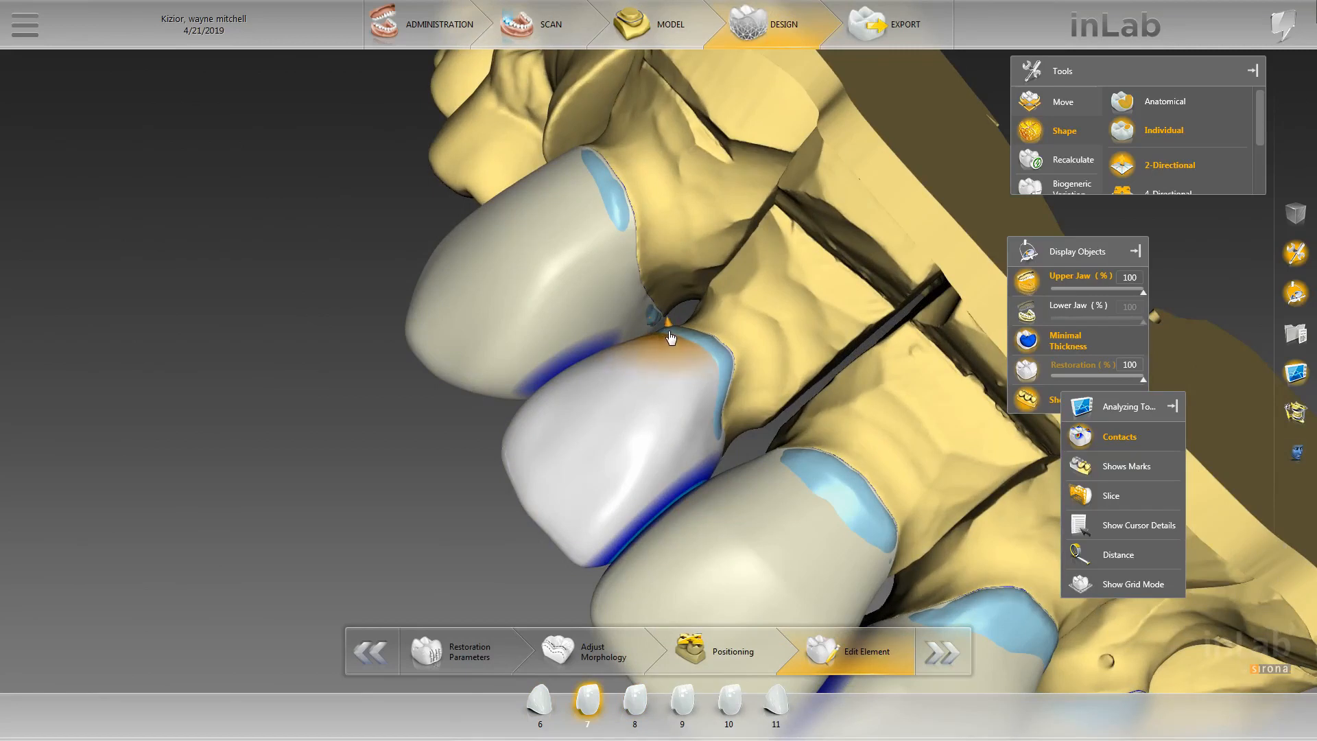
pyautogui.moveTo(798, 312); pyautogui.dragTo(752, 406)
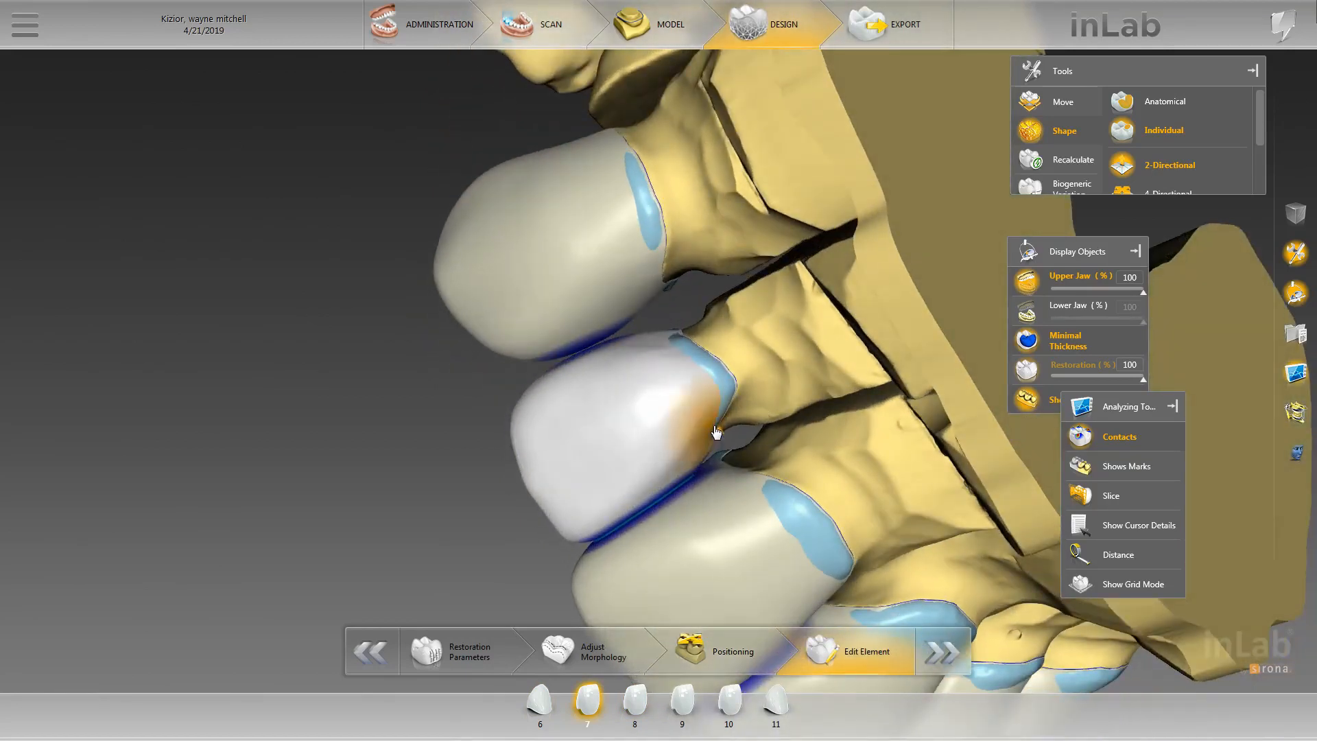
pyautogui.moveTo(737, 399)
pyautogui.mouseDown()
pyautogui.moveTo(743, 308)
pyautogui.moveTo(805, 293)
pyautogui.moveTo(685, 323)
pyautogui.moveTo(688, 348)
pyautogui.moveTo(658, 345)
pyautogui.moveTo(768, 391)
pyautogui.moveTo(751, 373)
pyautogui.moveTo(743, 435)
pyautogui.mouseUp()
pyautogui.scroll(3, 744, 439)
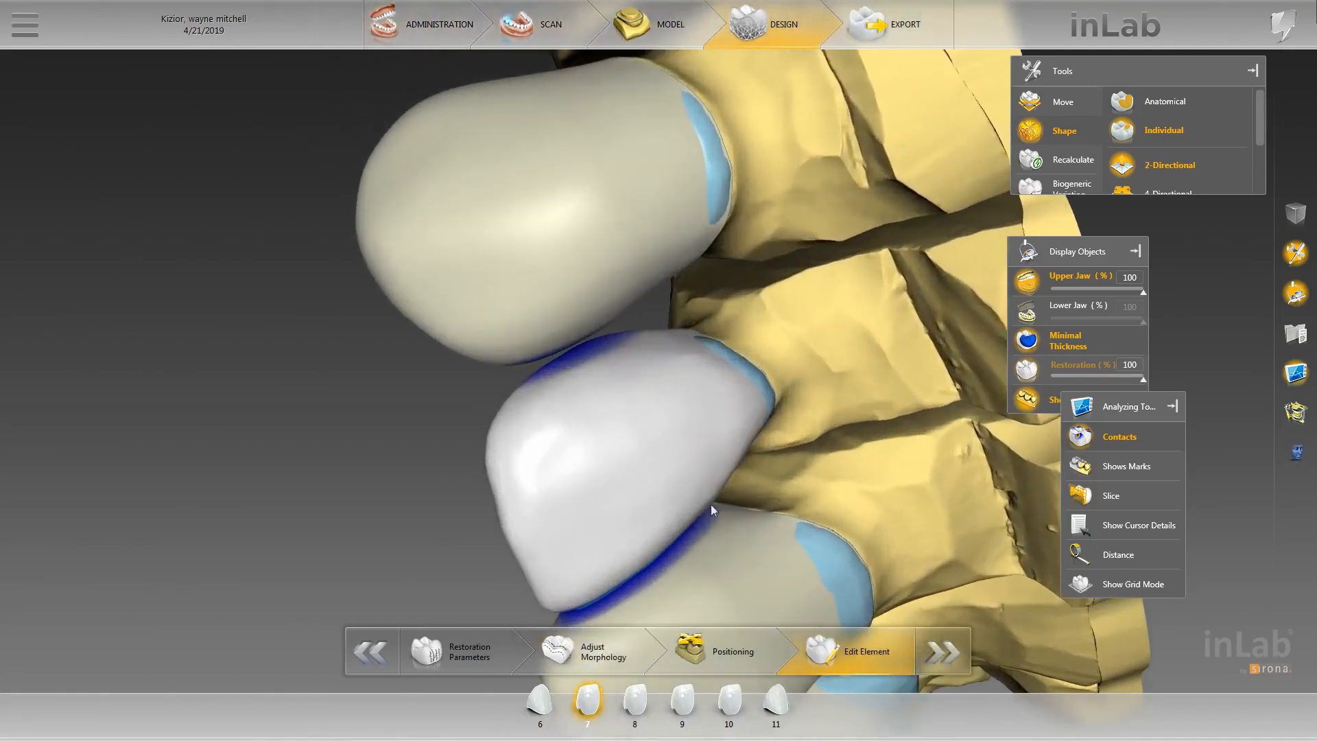
# - Reshape the side of crown 7 facing crown 8, just above their contact area
pyautogui.click(685, 530)
pyautogui.click(684, 531)
pyautogui.click(684, 540)
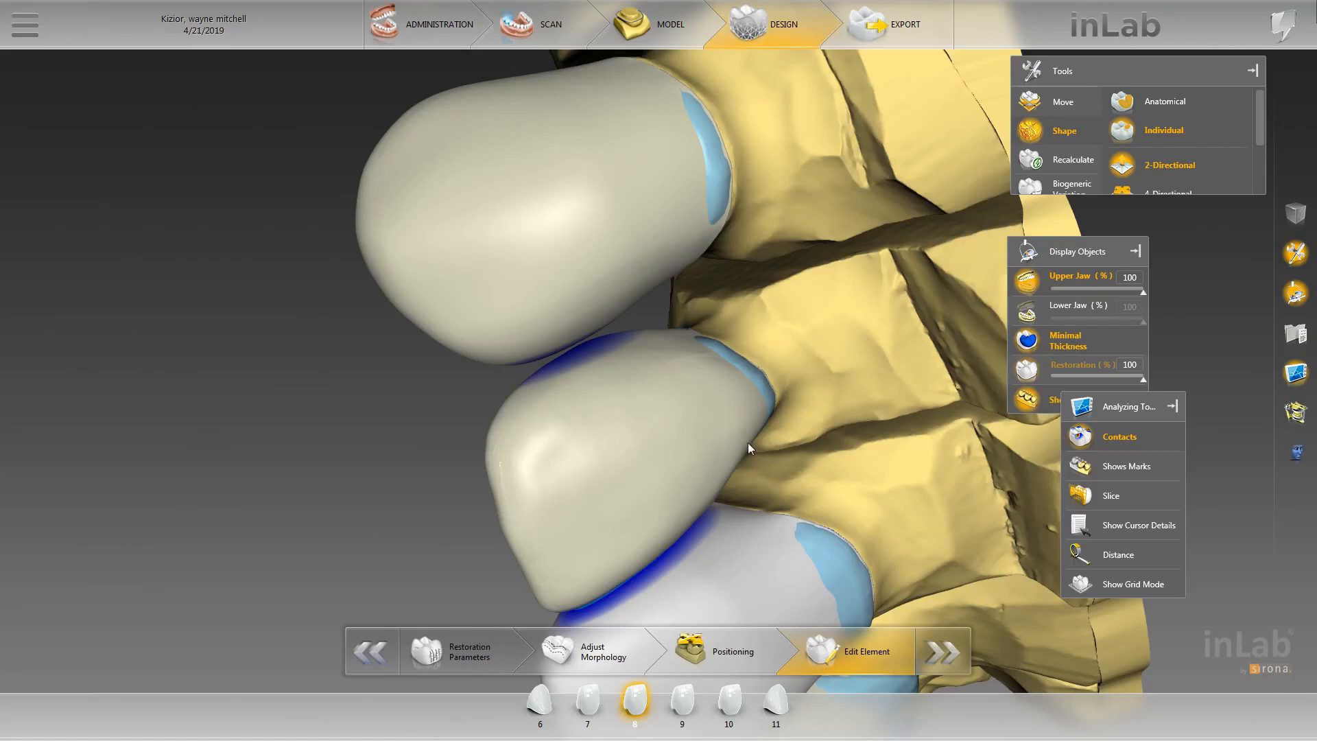
pyautogui.click(748, 442)
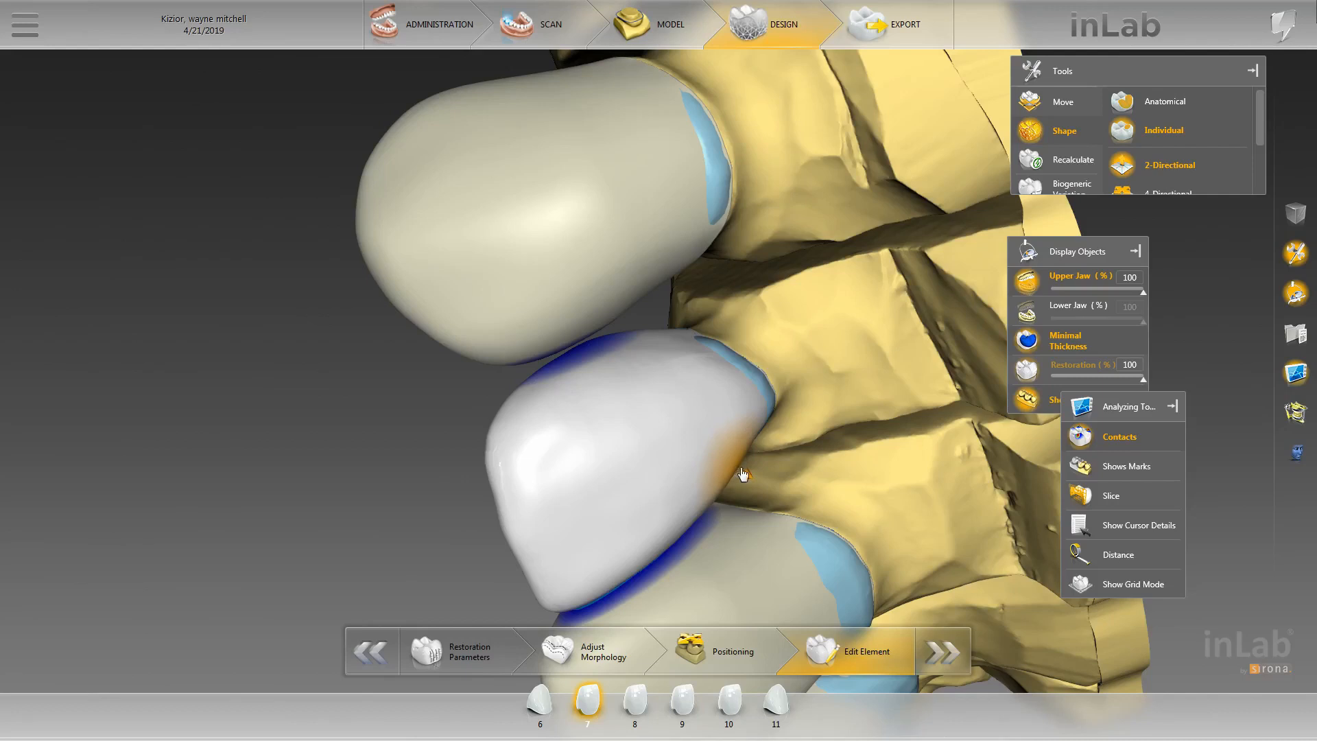
pyautogui.scroll(-3, 809, 433)
pyautogui.moveTo(781, 447); pyautogui.dragTo(704, 519)
pyautogui.click(703, 518)
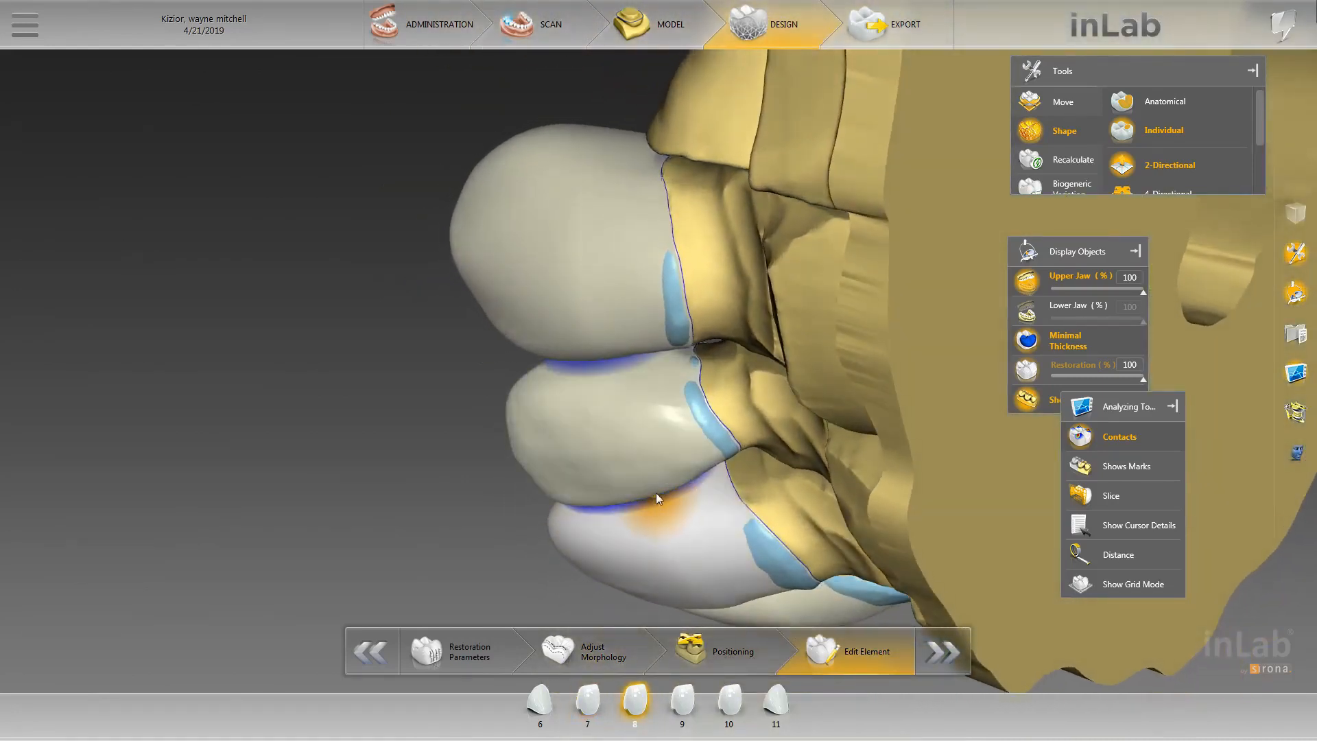
# - Refine the neck corner of crown 7 beside crown 8, viewed from the gum side
pyautogui.click(656, 498)
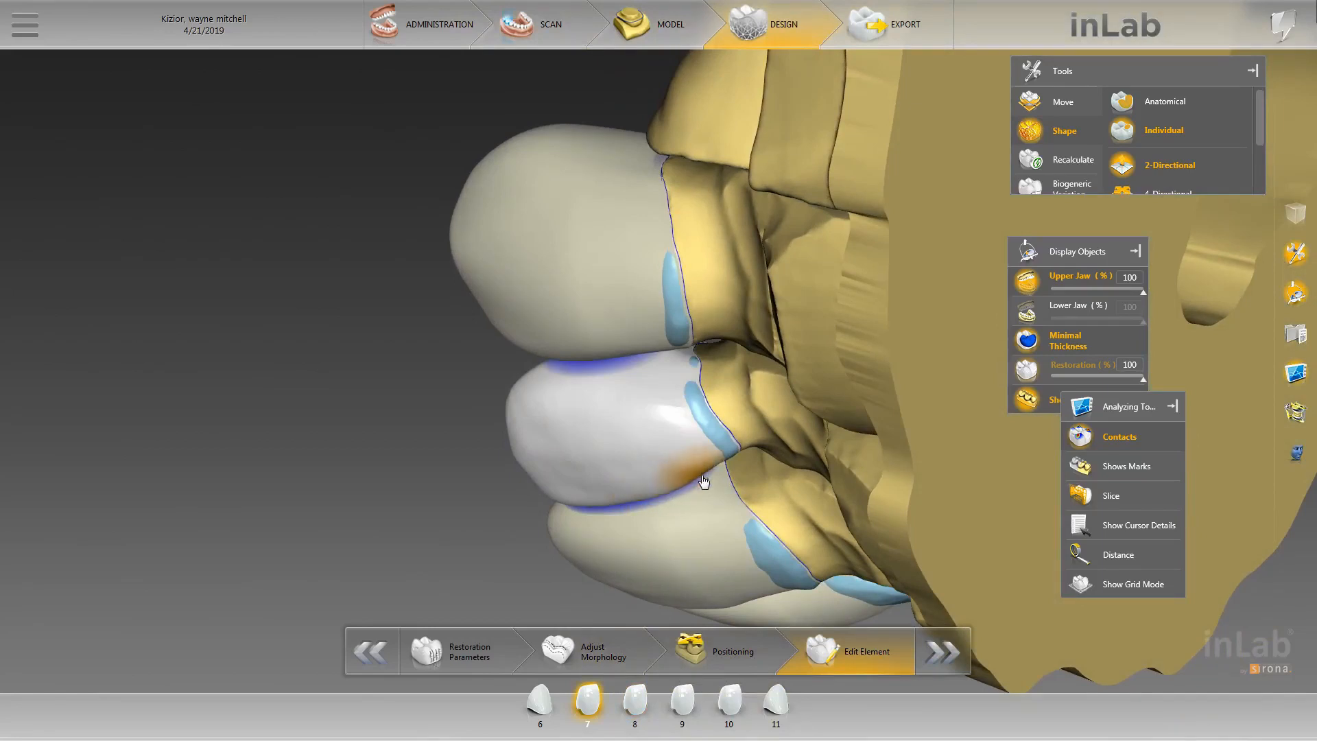
pyautogui.moveTo(770, 471); pyautogui.dragTo(650, 417)
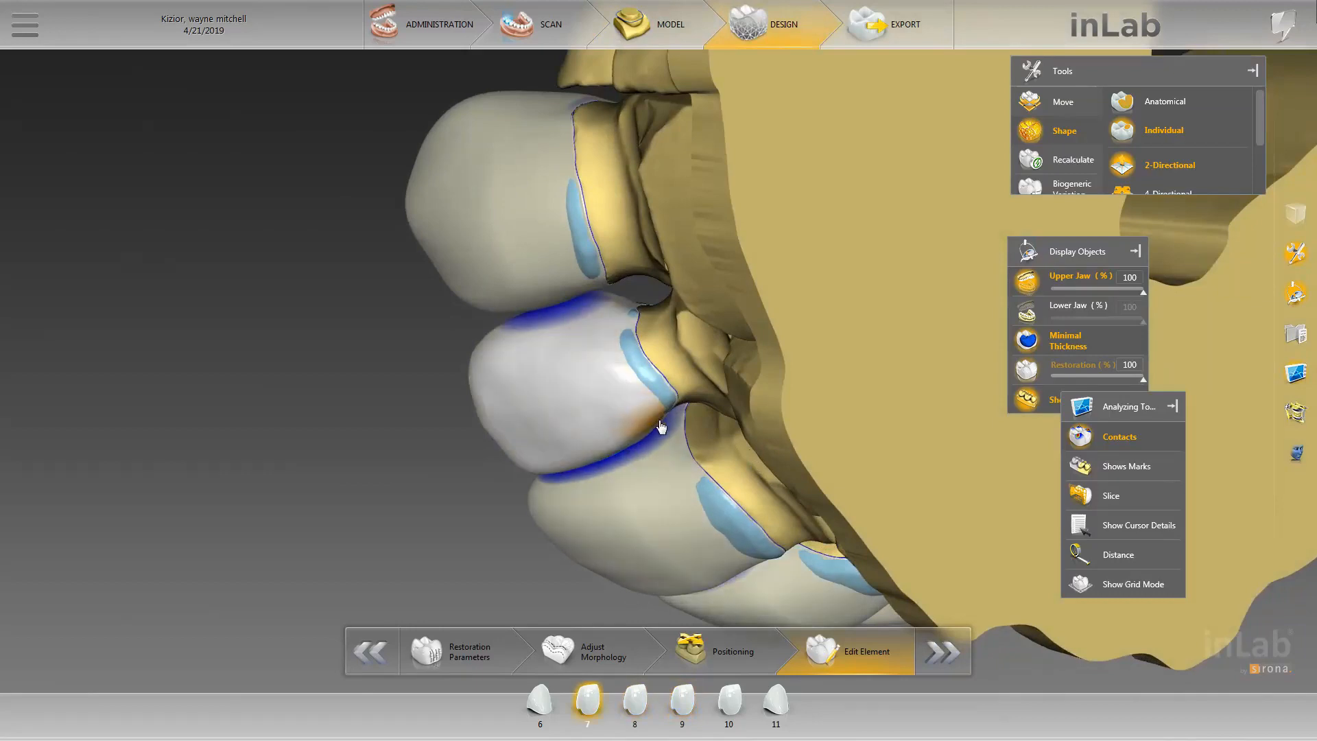
pyautogui.click(656, 449)
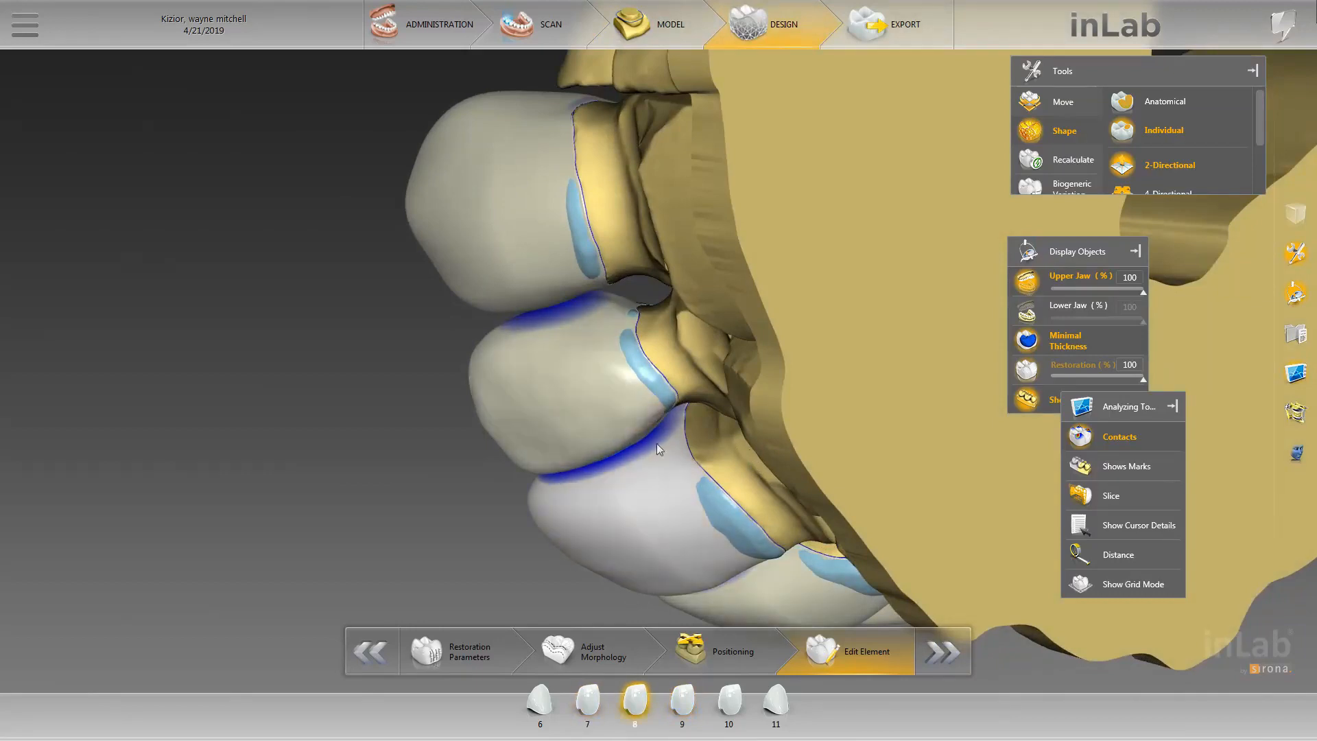
pyautogui.moveTo(743, 455); pyautogui.dragTo(730, 418)
pyautogui.click(637, 396)
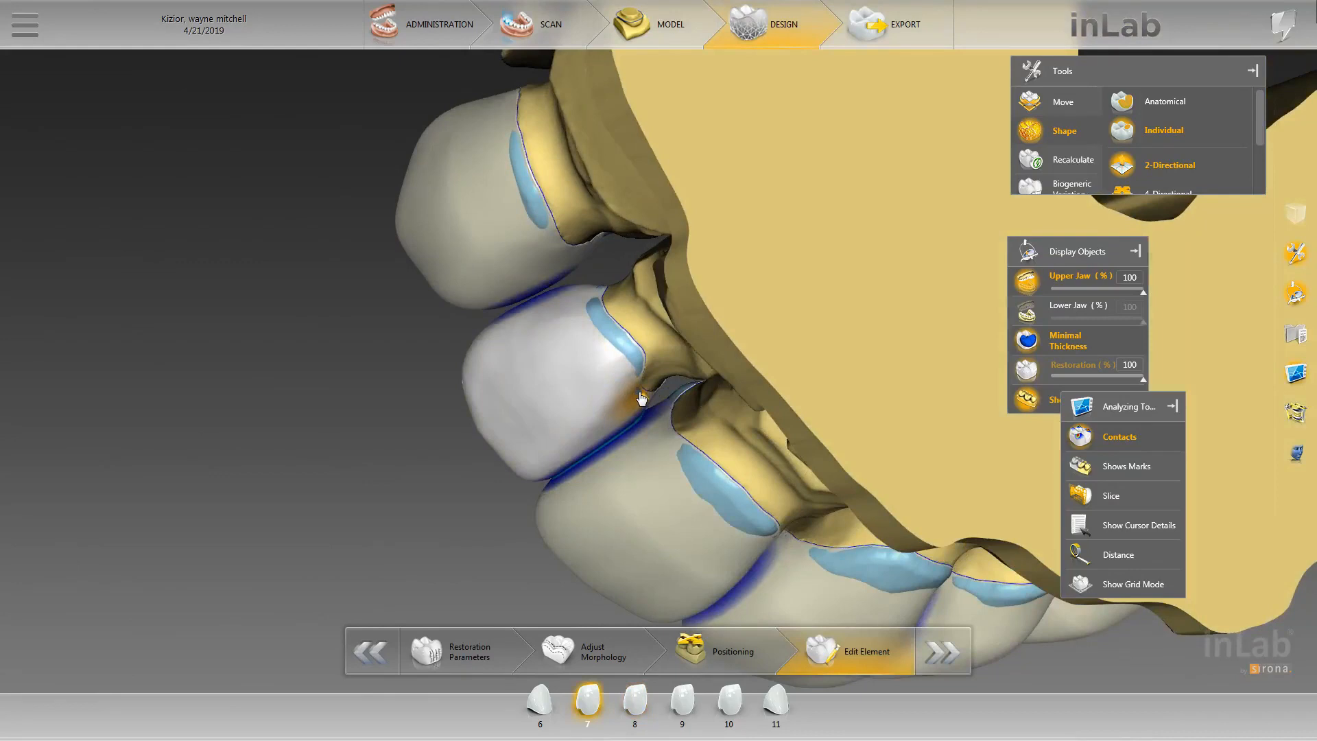
pyautogui.click(670, 434)
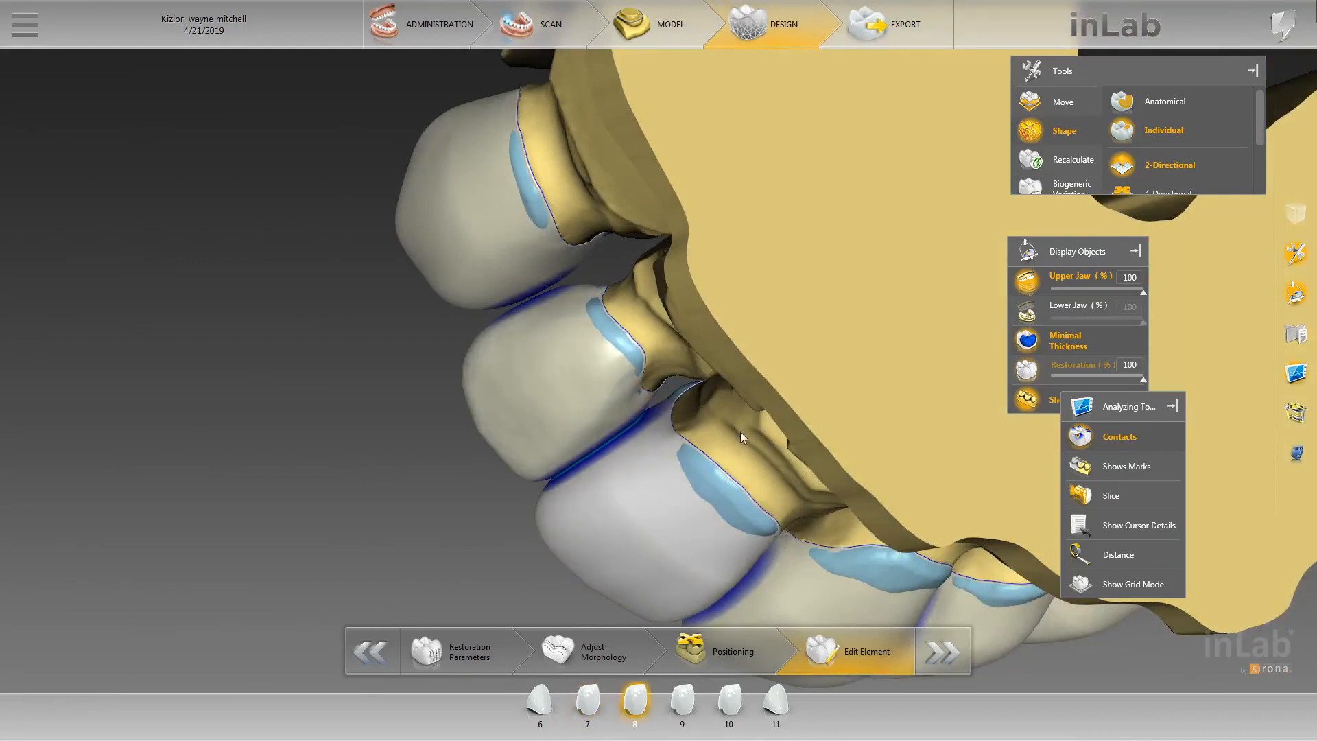
# - Shape the outer neck of crown 7 along the margin and check its profile from the side
pyautogui.moveTo(740, 431); pyautogui.dragTo(617, 319)
pyautogui.click(605, 312)
pyautogui.click(607, 314)
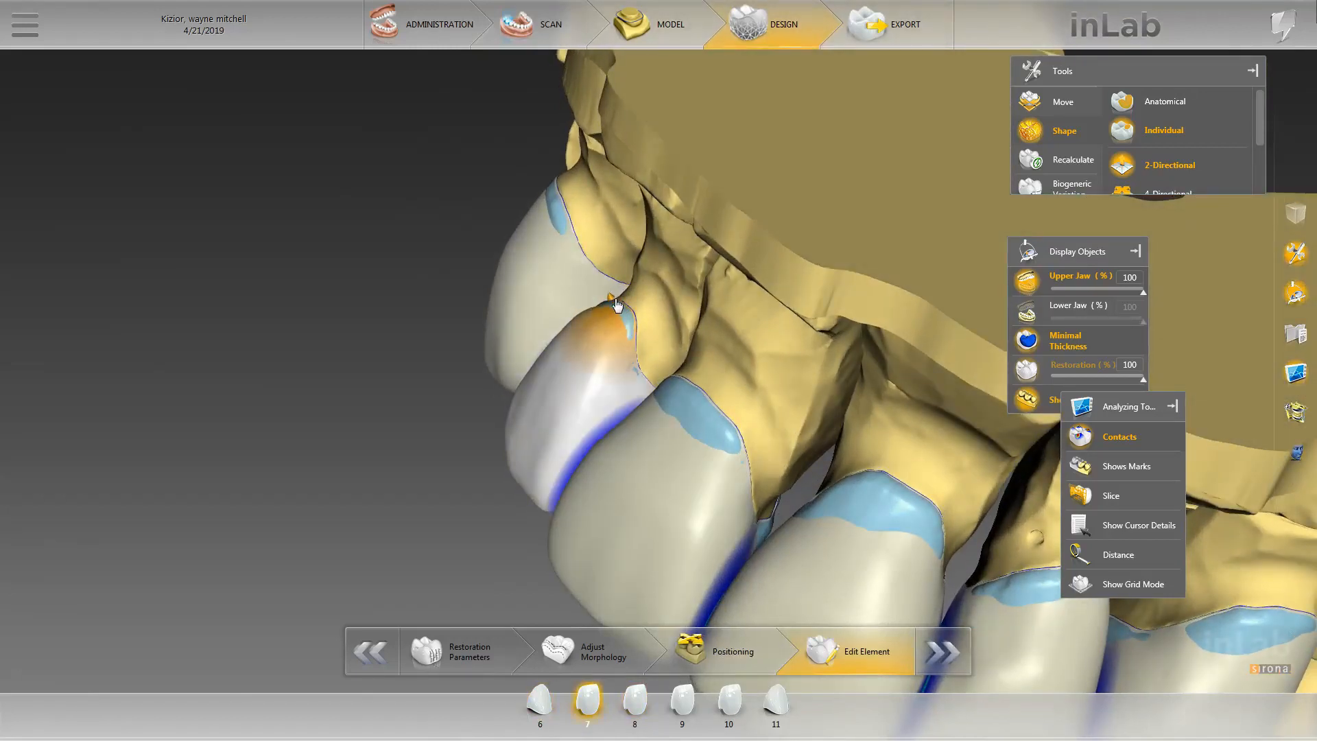
pyautogui.moveTo(616, 308); pyautogui.dragTo(694, 434)
pyautogui.click(694, 434)
pyautogui.scroll(3, 894, 418)
pyautogui.scroll(1, 890, 419)
pyautogui.moveTo(889, 418); pyautogui.dragTo(913, 326, button='right')
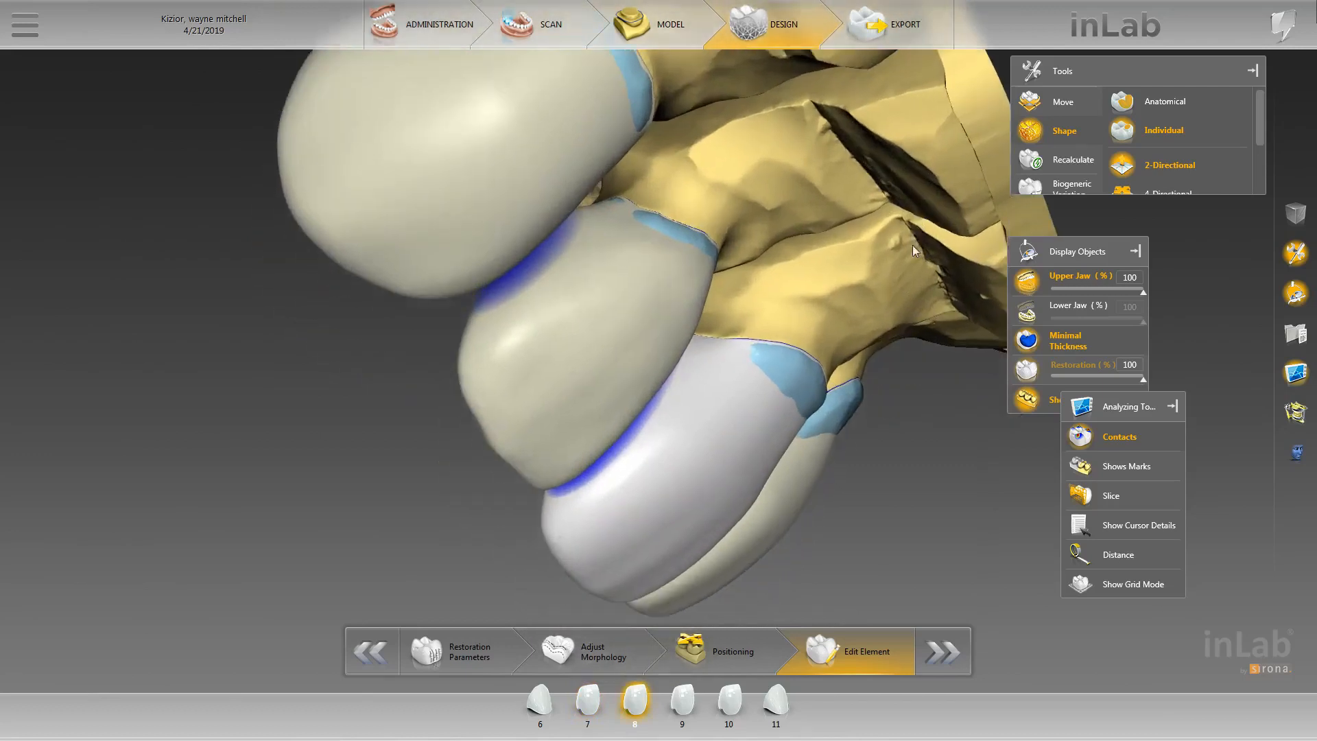
# - Show the cursor details and reshape the facial neck of crown 7 at the minimal-thickness area
pyautogui.click(1121, 527)
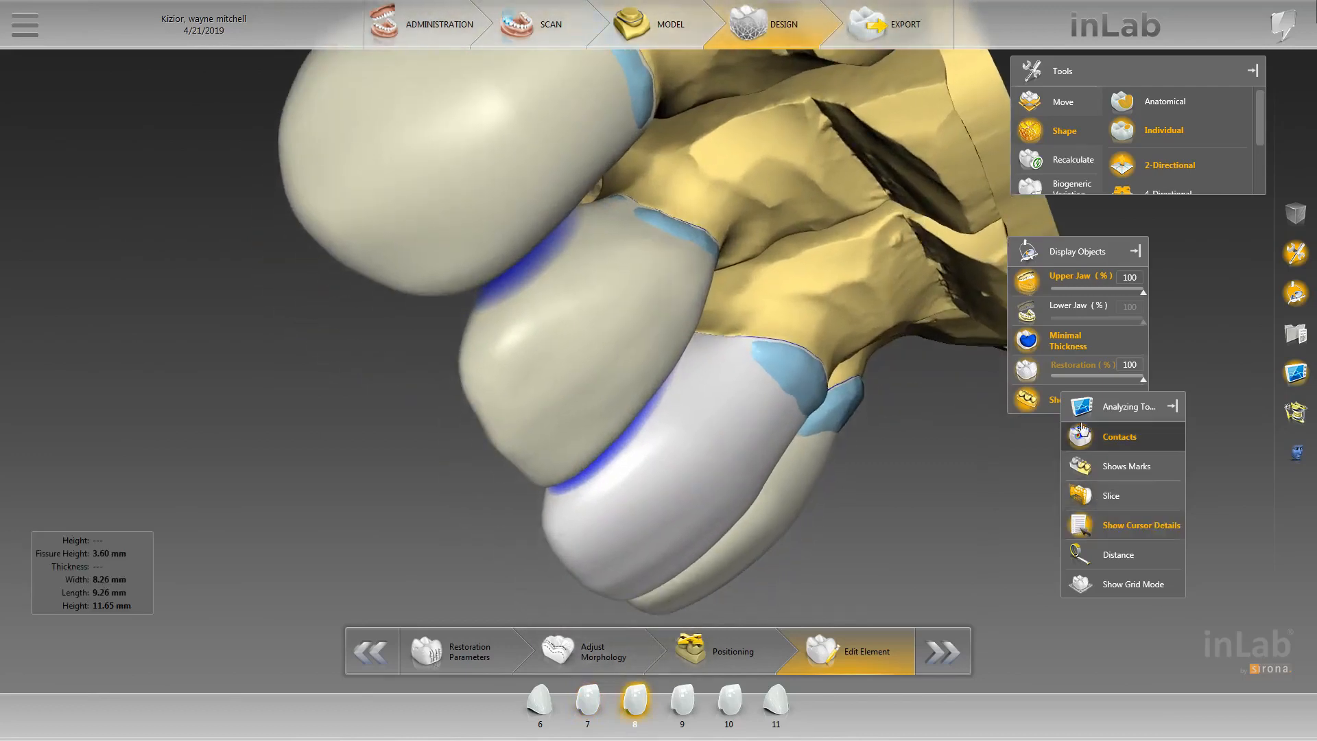
pyautogui.moveTo(716, 254); pyautogui.dragTo(483, 272)
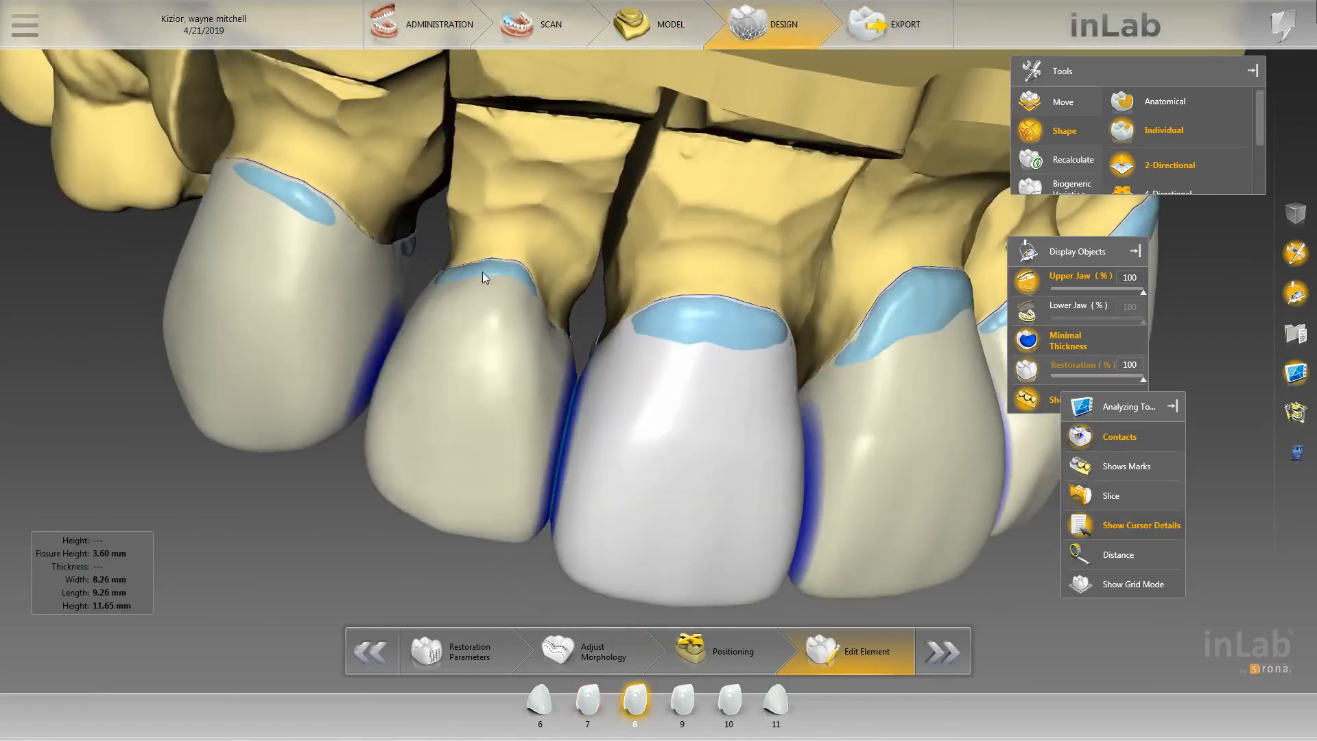
pyautogui.click(484, 275)
pyautogui.moveTo(501, 221); pyautogui.dragTo(510, 293)
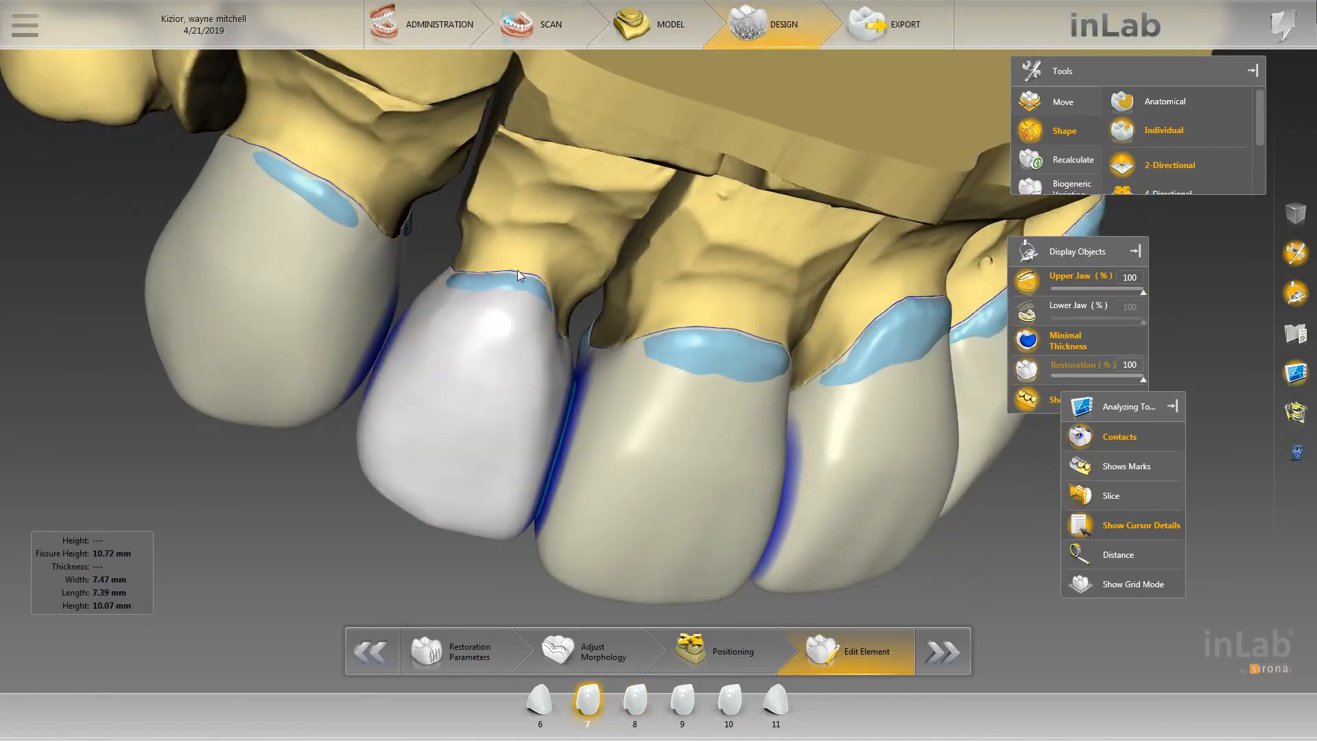
pyautogui.moveTo(513, 237); pyautogui.dragTo(506, 294)
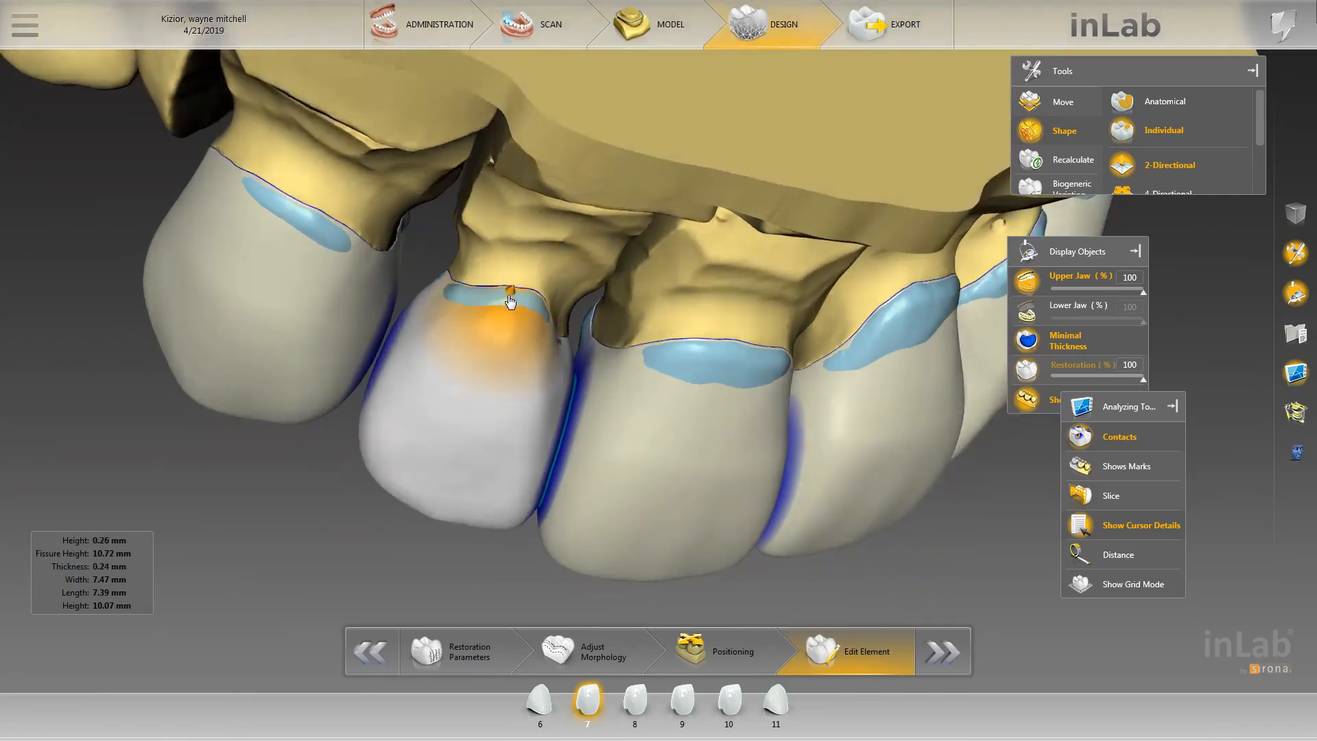
pyautogui.click(689, 446)
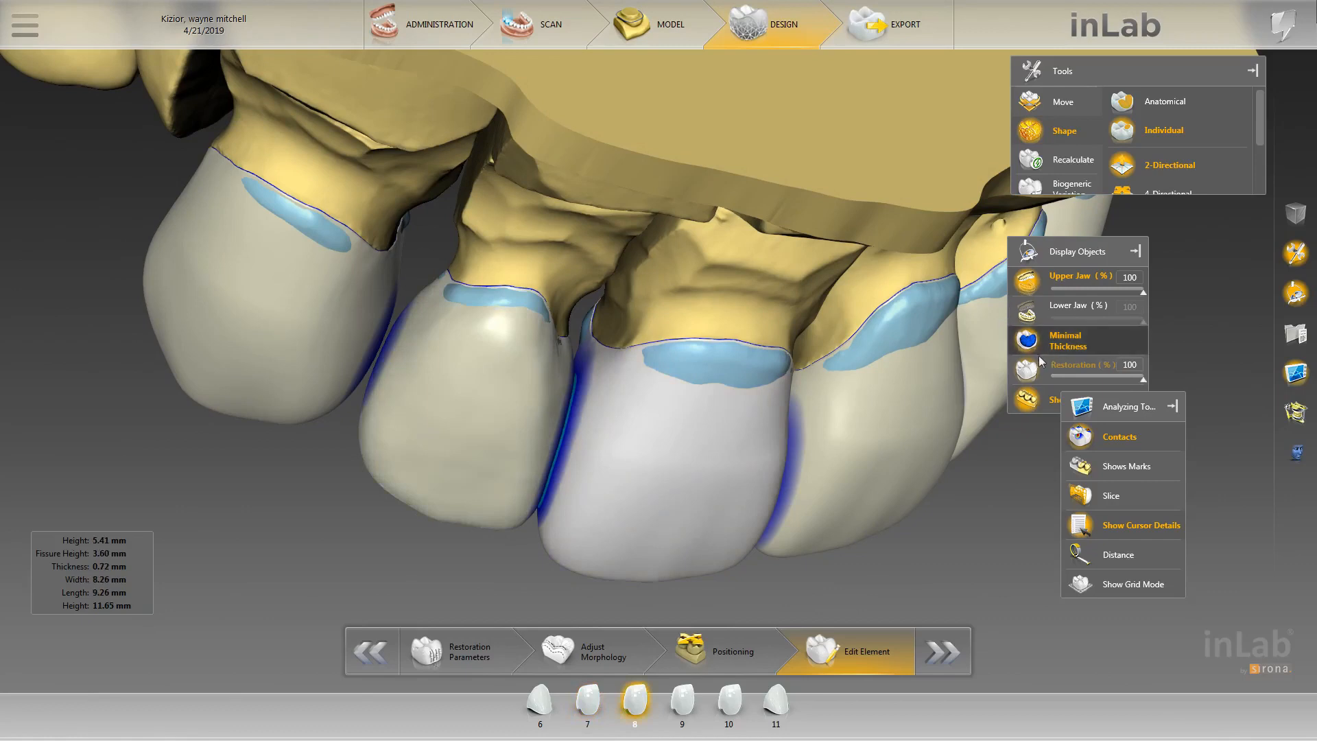
# - Reshape the incisal edge and the corner of crown 7 near crown 8 with the 4-Directional Shape tool
pyautogui.scroll(-1, 1169, 152)
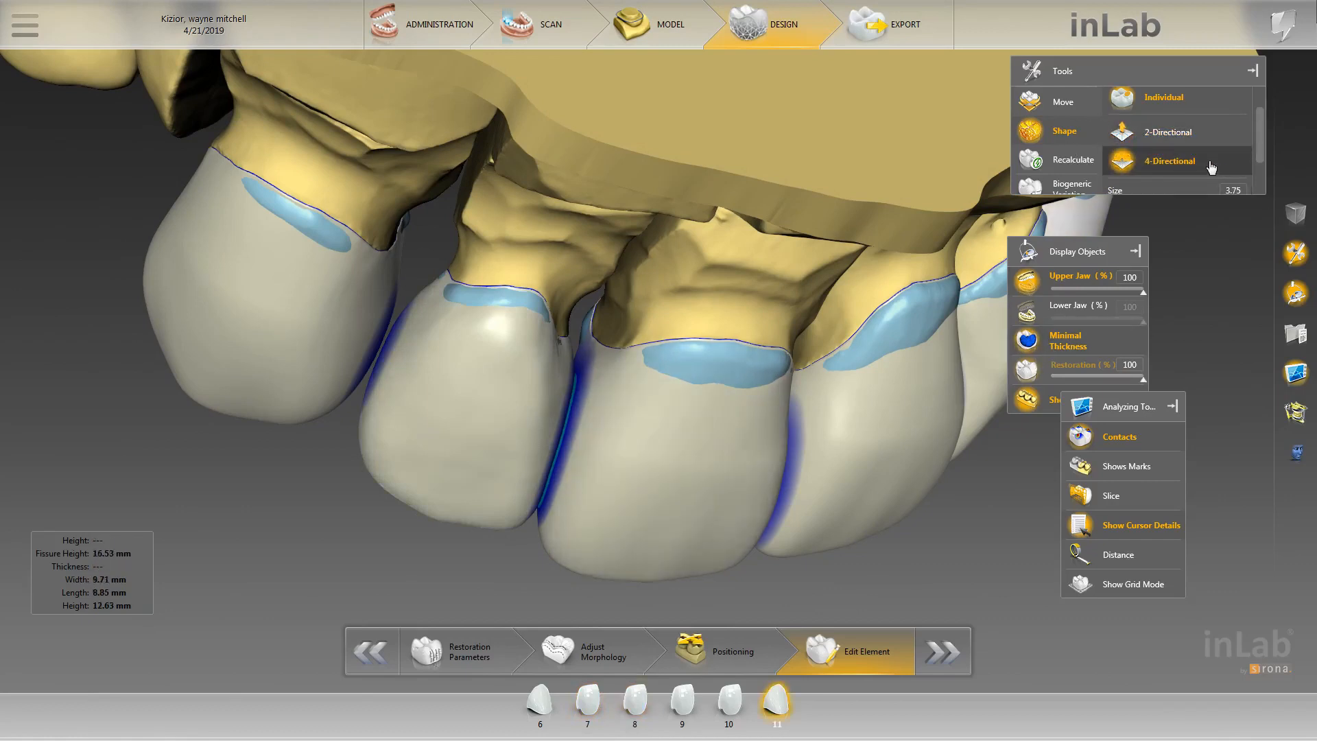
pyautogui.scroll(1, 1205, 148)
pyautogui.click(907, 394)
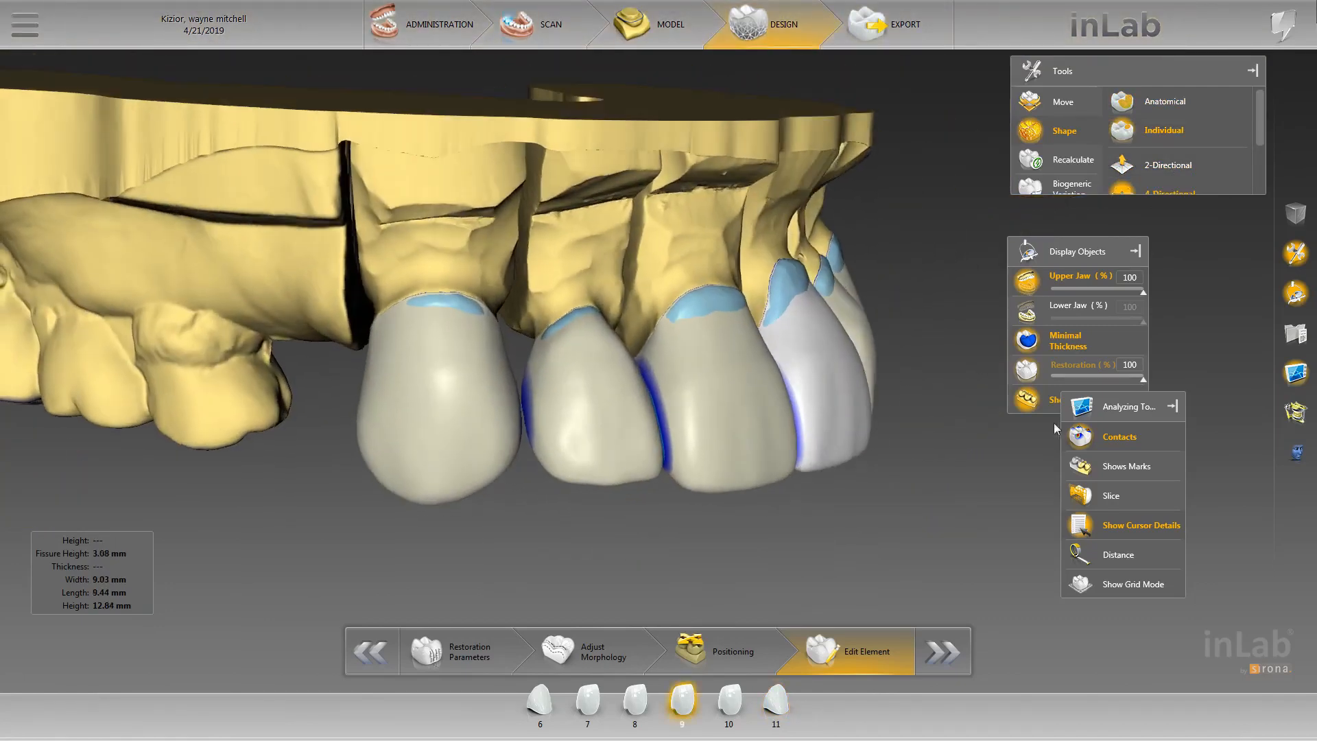
pyautogui.scroll(4, 936, 520)
pyautogui.moveTo(936, 520); pyautogui.dragTo(967, 446, button='right')
pyautogui.scroll(2, 873, 544)
pyautogui.scroll(-3, 735, 514)
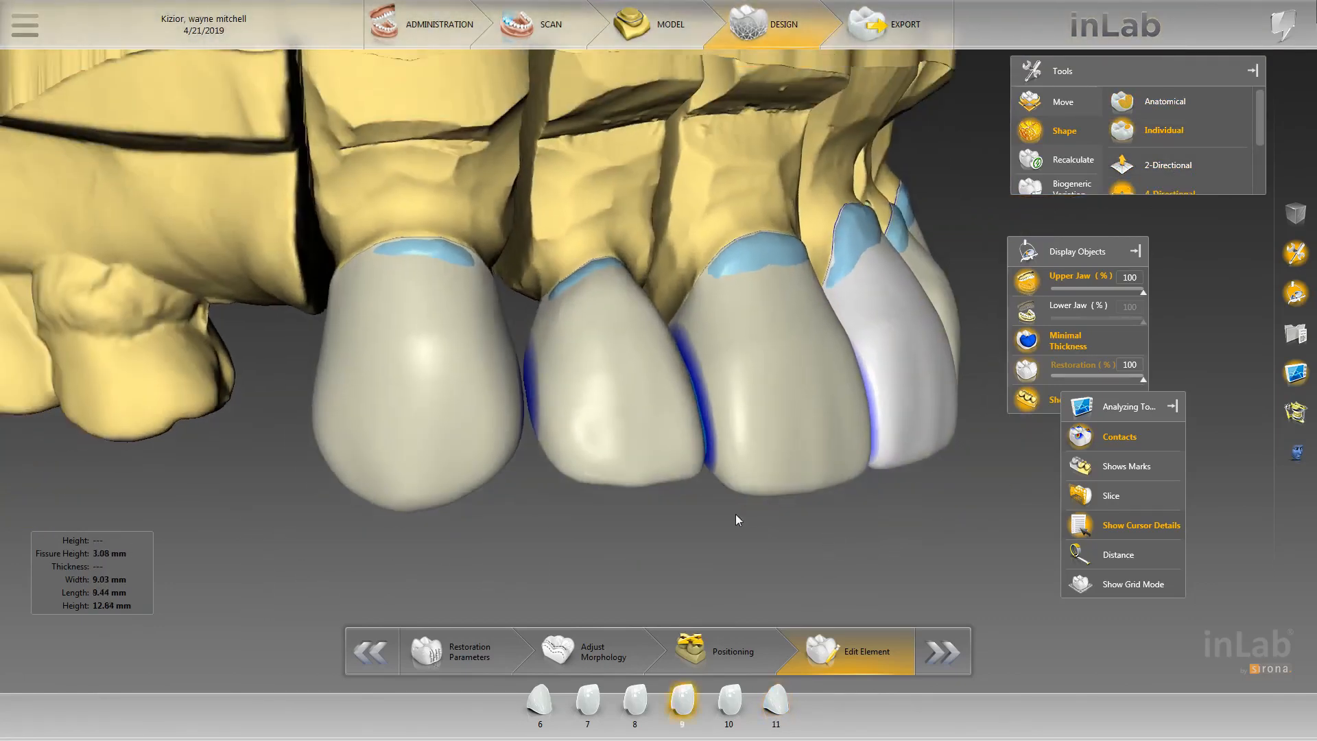
pyautogui.moveTo(735, 513); pyautogui.dragTo(784, 515)
pyautogui.scroll(1, 784, 516)
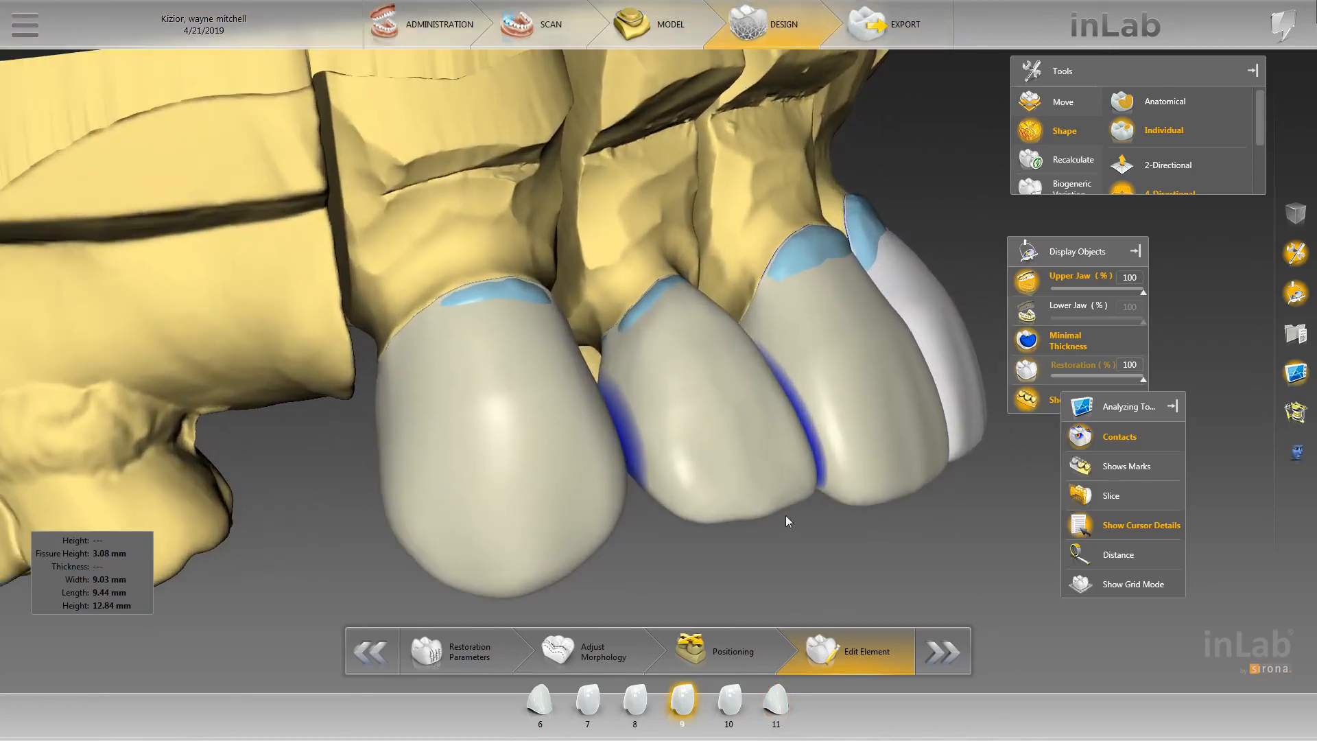
pyautogui.scroll(1, 792, 509)
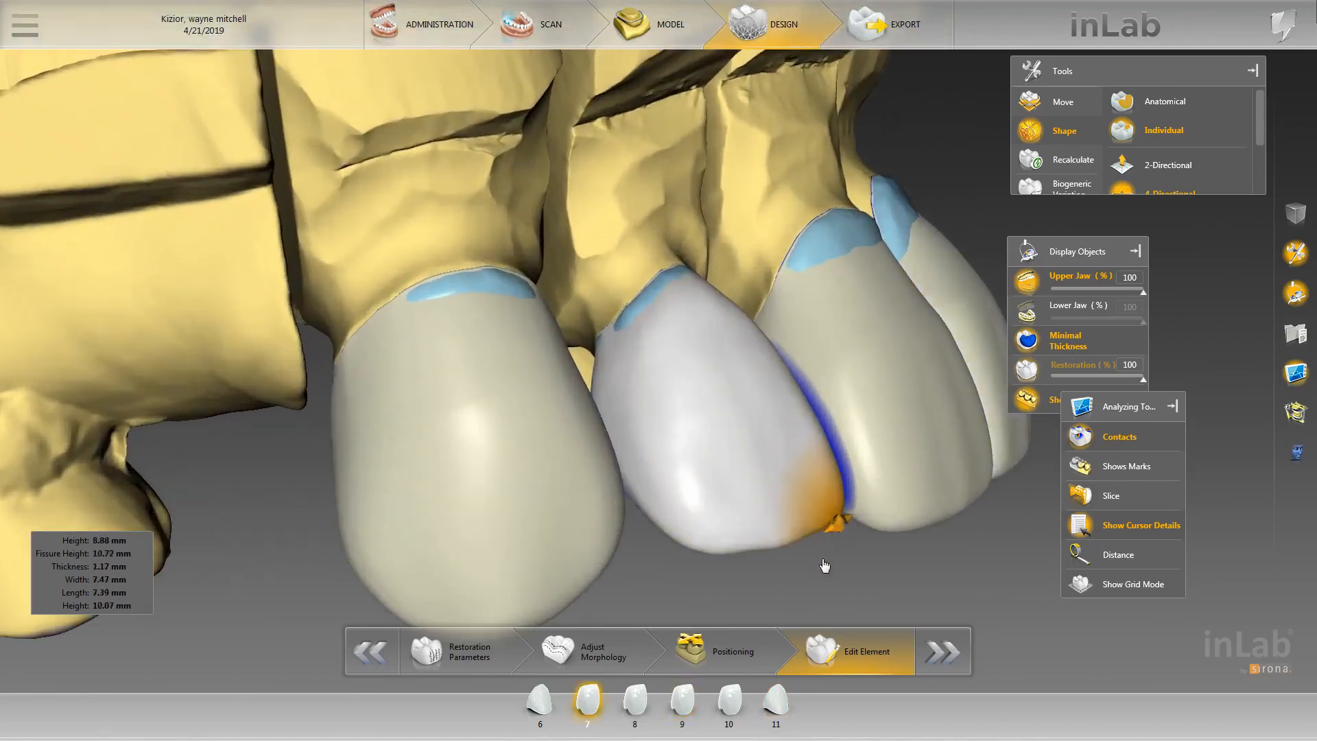
pyautogui.moveTo(824, 565); pyautogui.dragTo(823, 575, button='right')
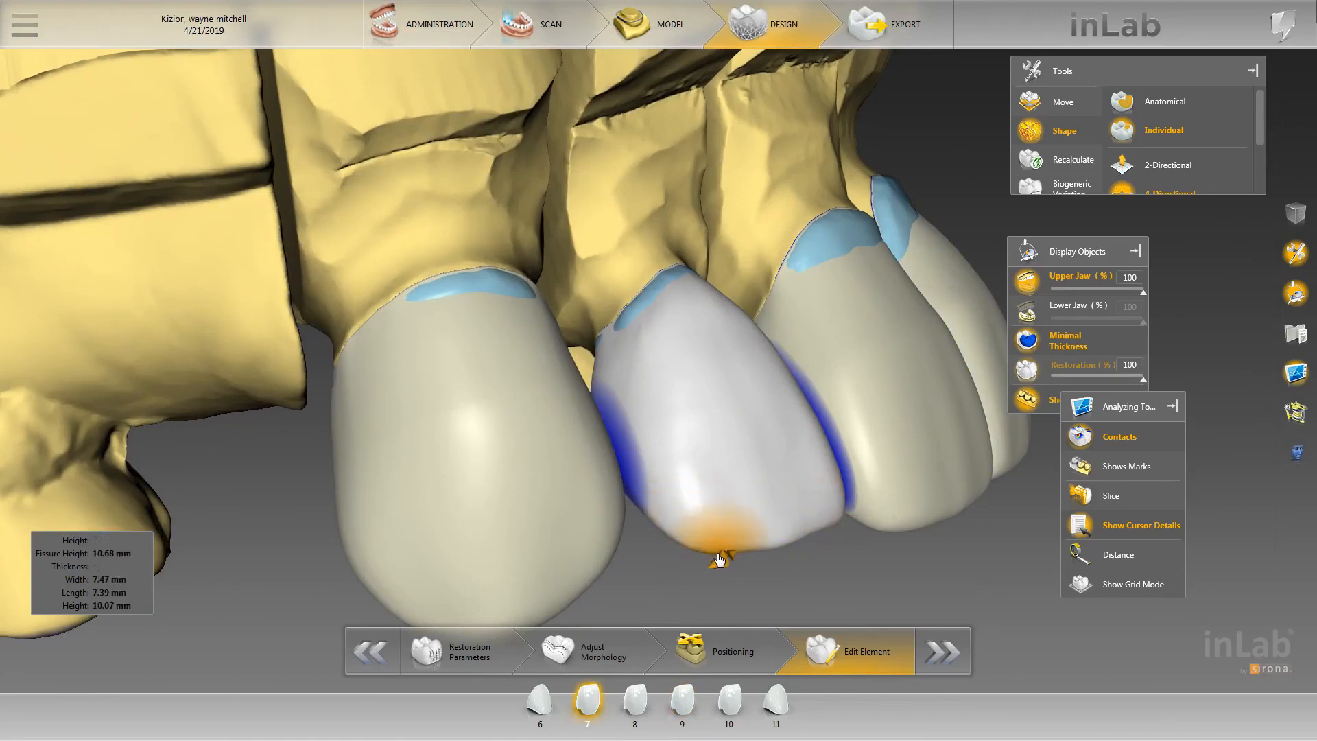
pyautogui.moveTo(725, 543); pyautogui.dragTo(716, 560)
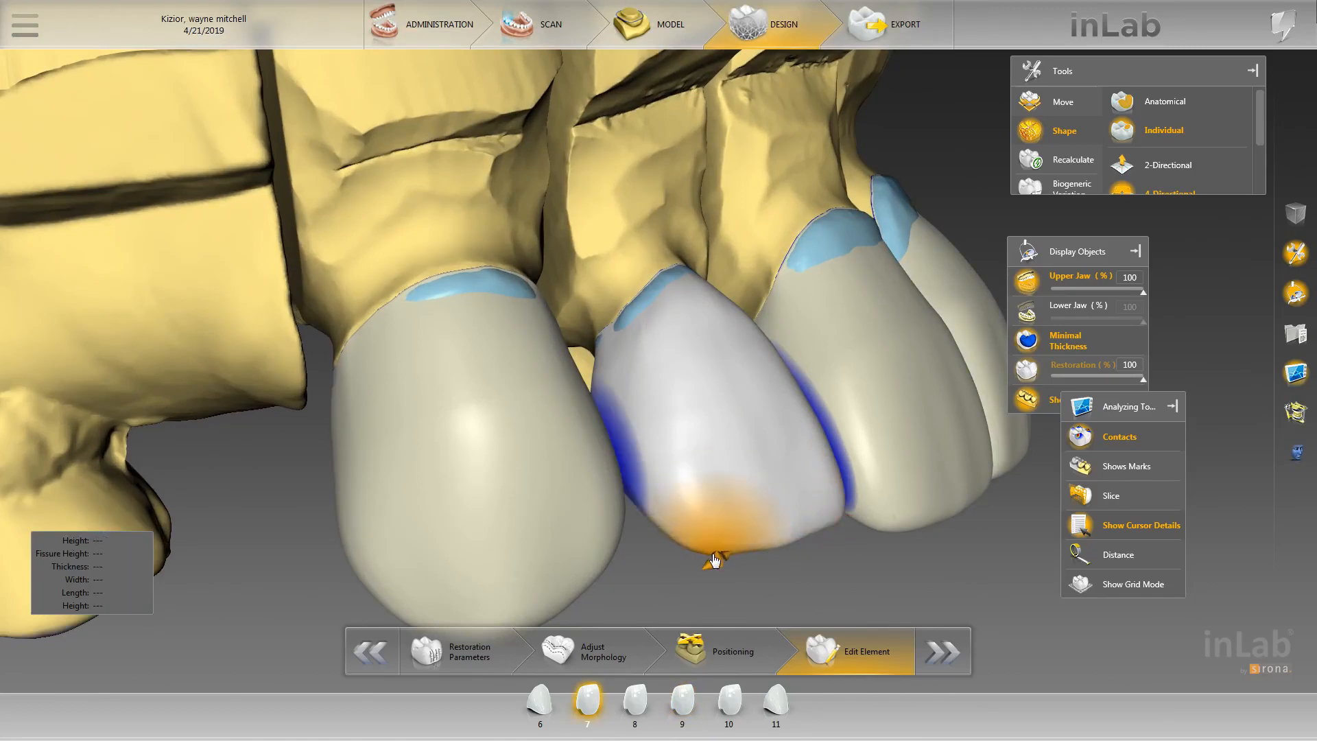
# - Contour the facial surface of crown 7 from the crown 8 contact up to the neck with the 2-Directional Shape tool
pyautogui.click(1163, 163)
pyautogui.click(811, 416)
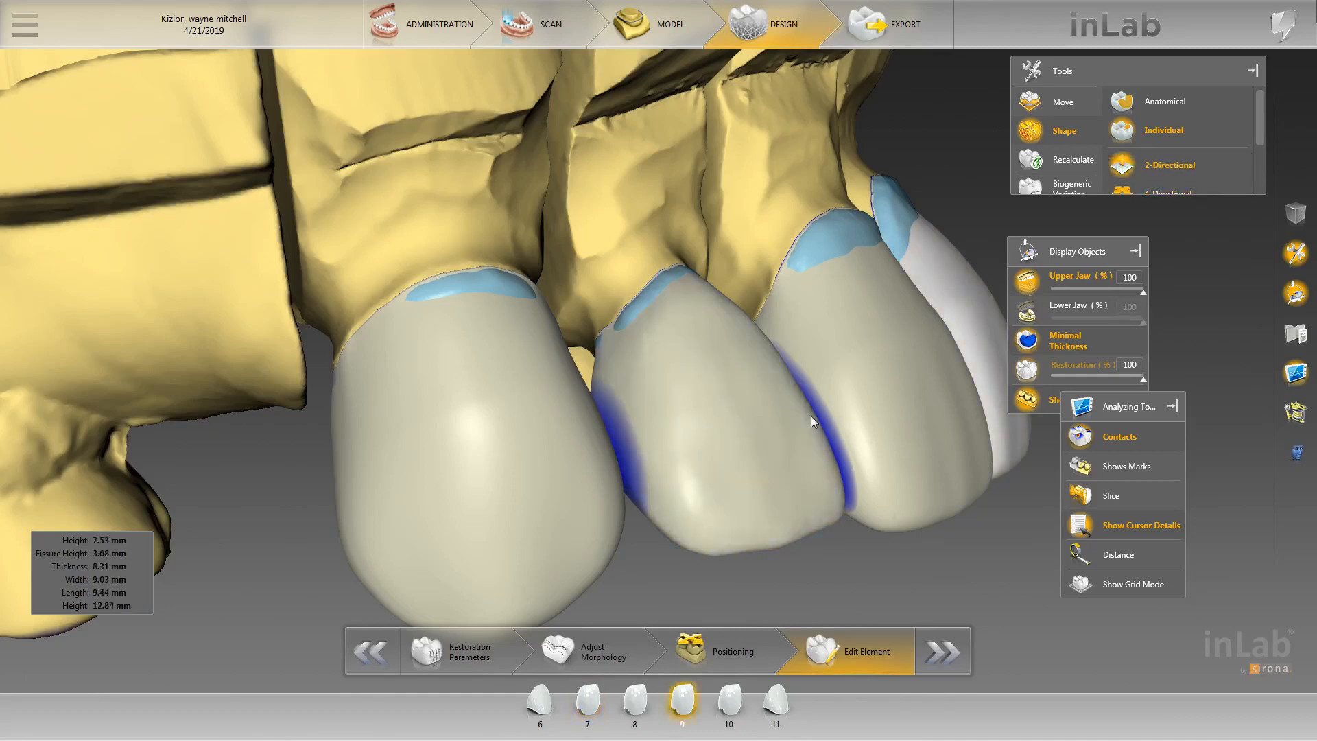
pyautogui.click(812, 421)
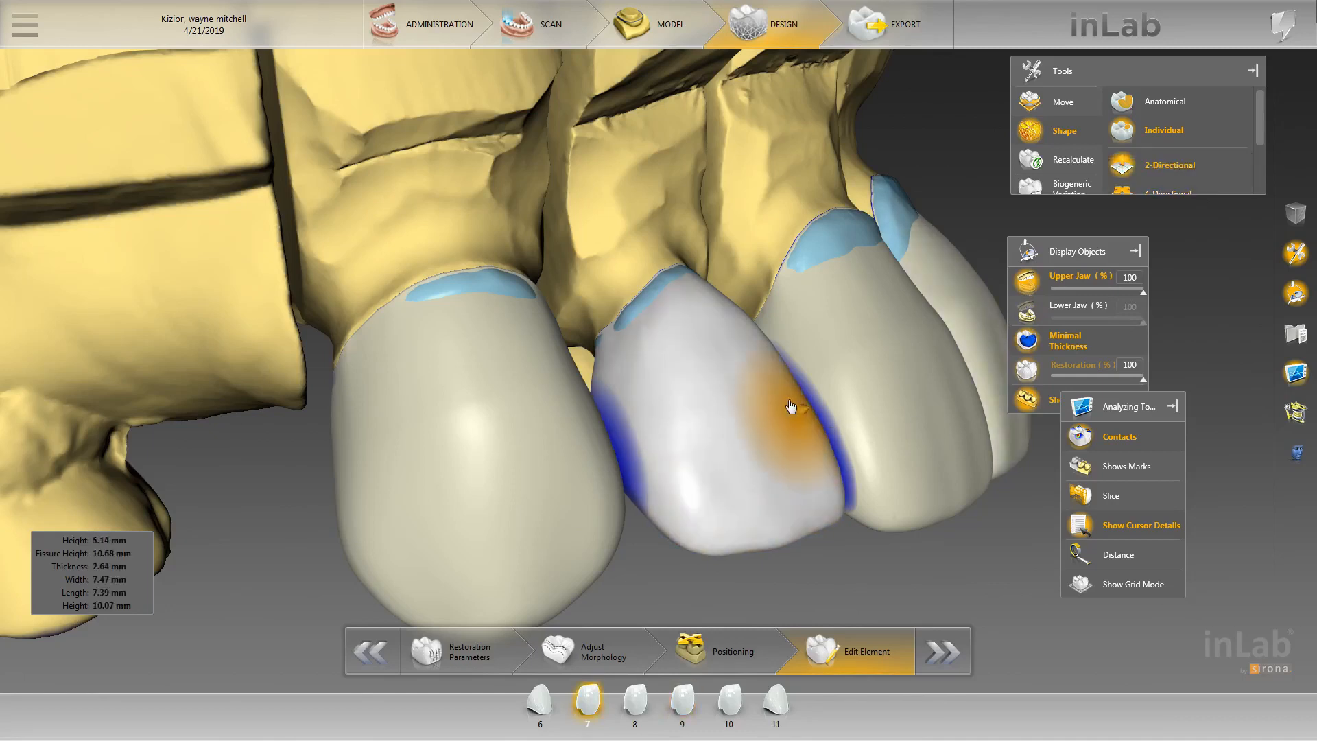
pyautogui.click(792, 376)
pyautogui.click(792, 374)
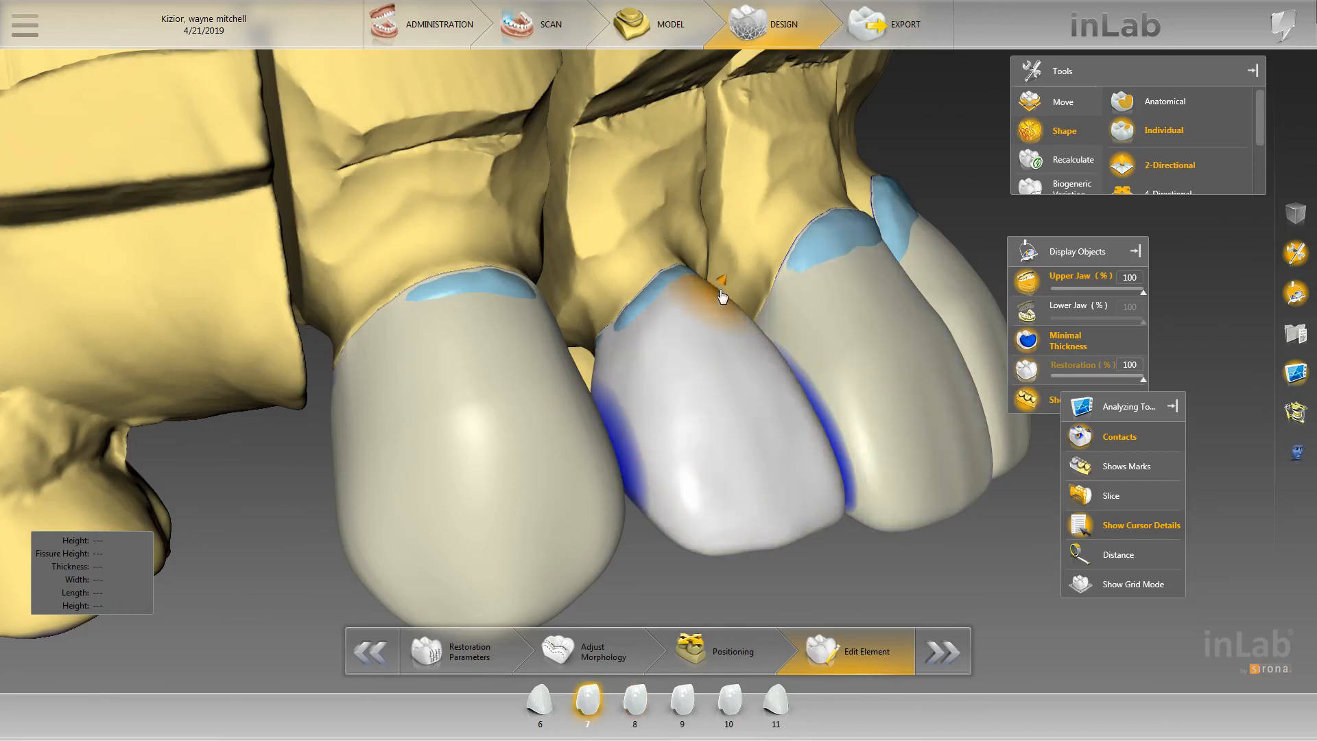
pyautogui.moveTo(729, 250)
pyautogui.mouseDown()
pyautogui.moveTo(722, 266)
pyautogui.moveTo(741, 263)
pyautogui.mouseUp()
pyautogui.click(838, 373)
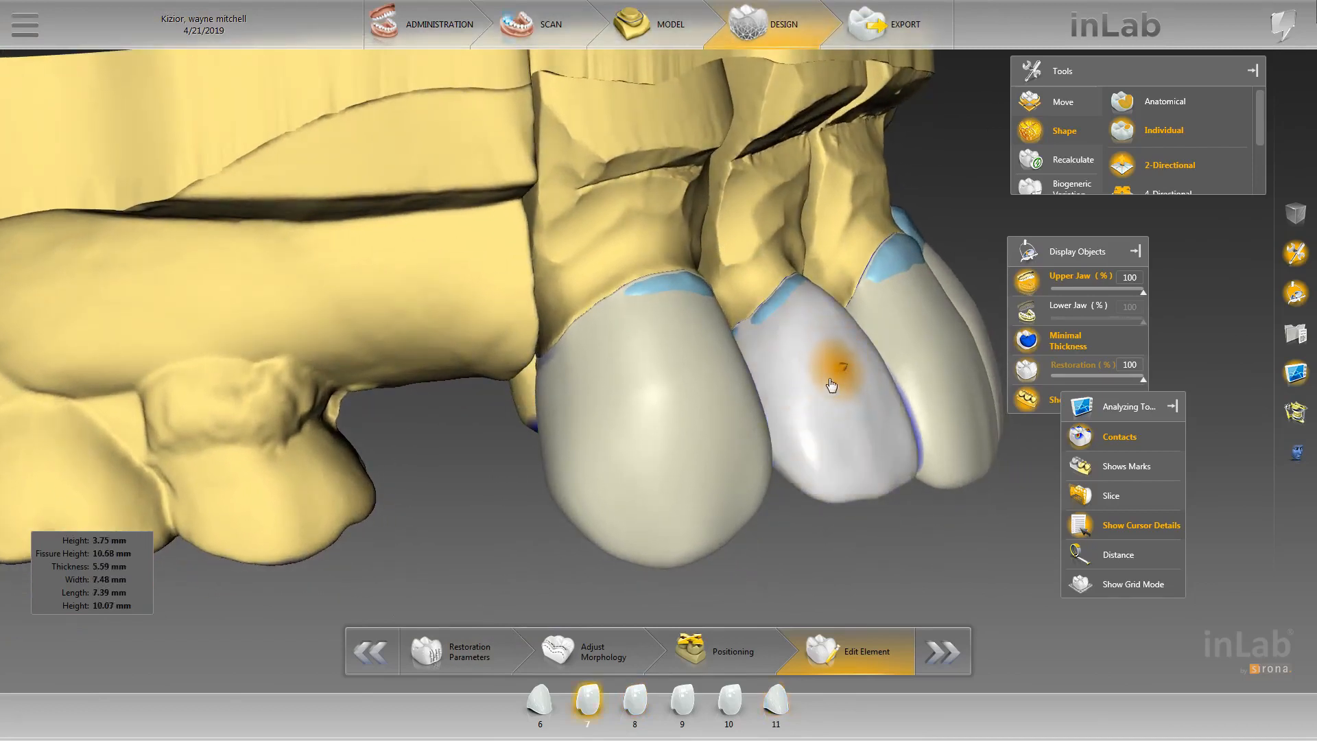
# - Refine the upper facial surface of crown 7 and its edge toward crown 8 in a close side view
pyautogui.scroll(2, 847, 357)
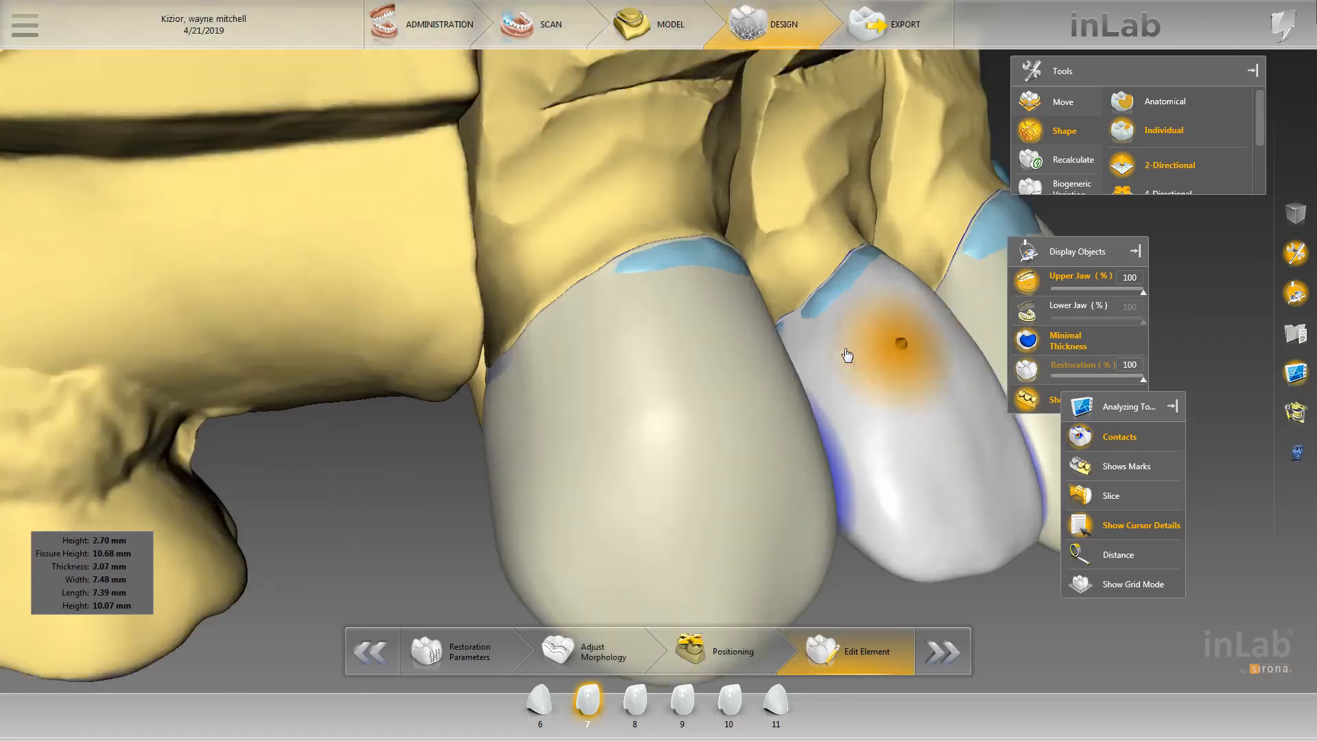
pyautogui.moveTo(707, 155); pyautogui.dragTo(519, 179)
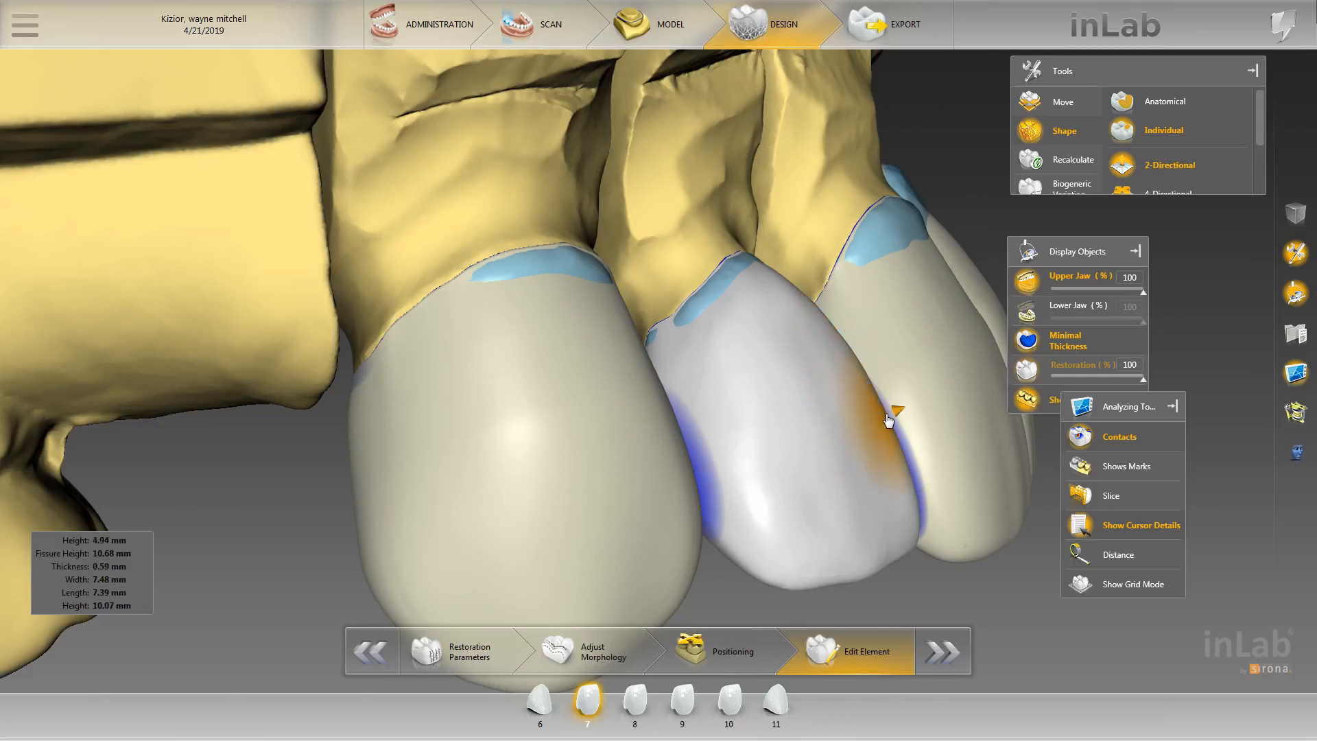
pyautogui.scroll(-2, 844, 374)
pyautogui.click(814, 350)
# - Contour the facial surface of crown 7 on the side facing crown 6, working from an incisal view
pyautogui.scroll(-2, 924, 365)
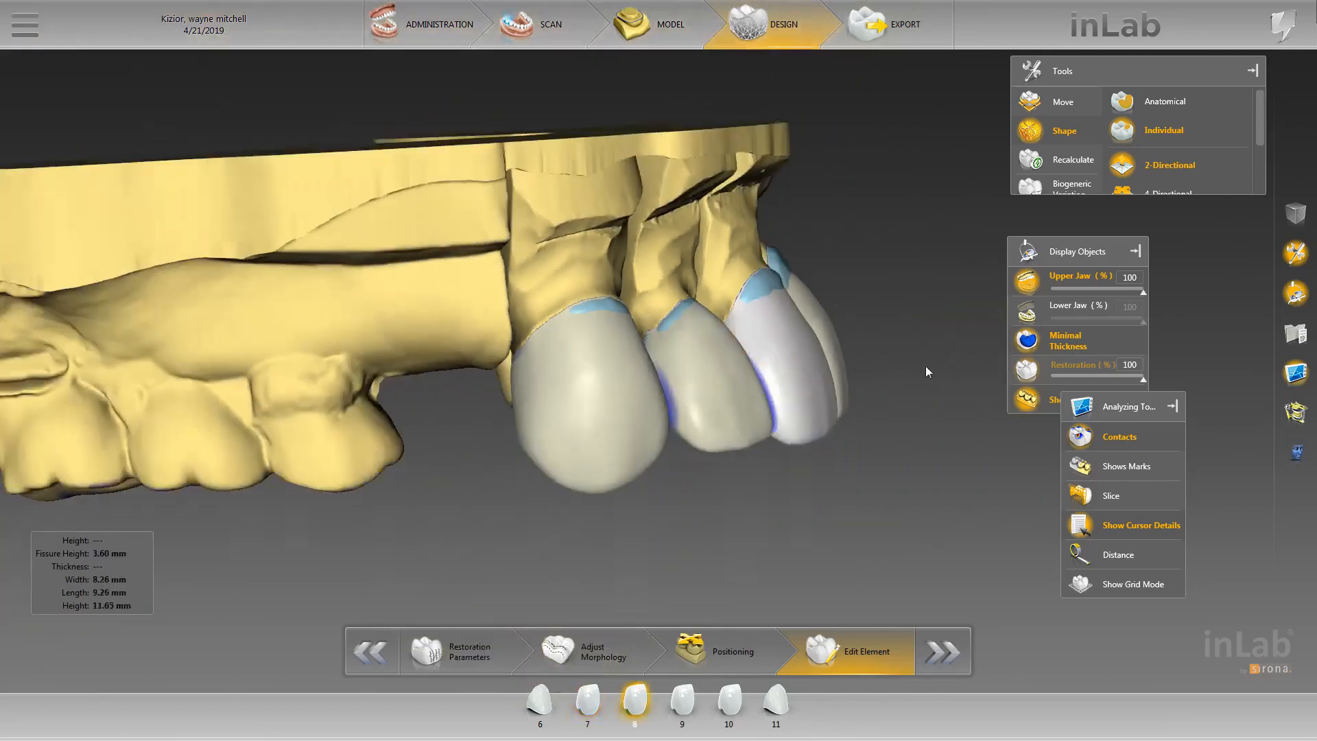
pyautogui.moveTo(925, 365); pyautogui.dragTo(636, 438)
pyautogui.scroll(3, 646, 462)
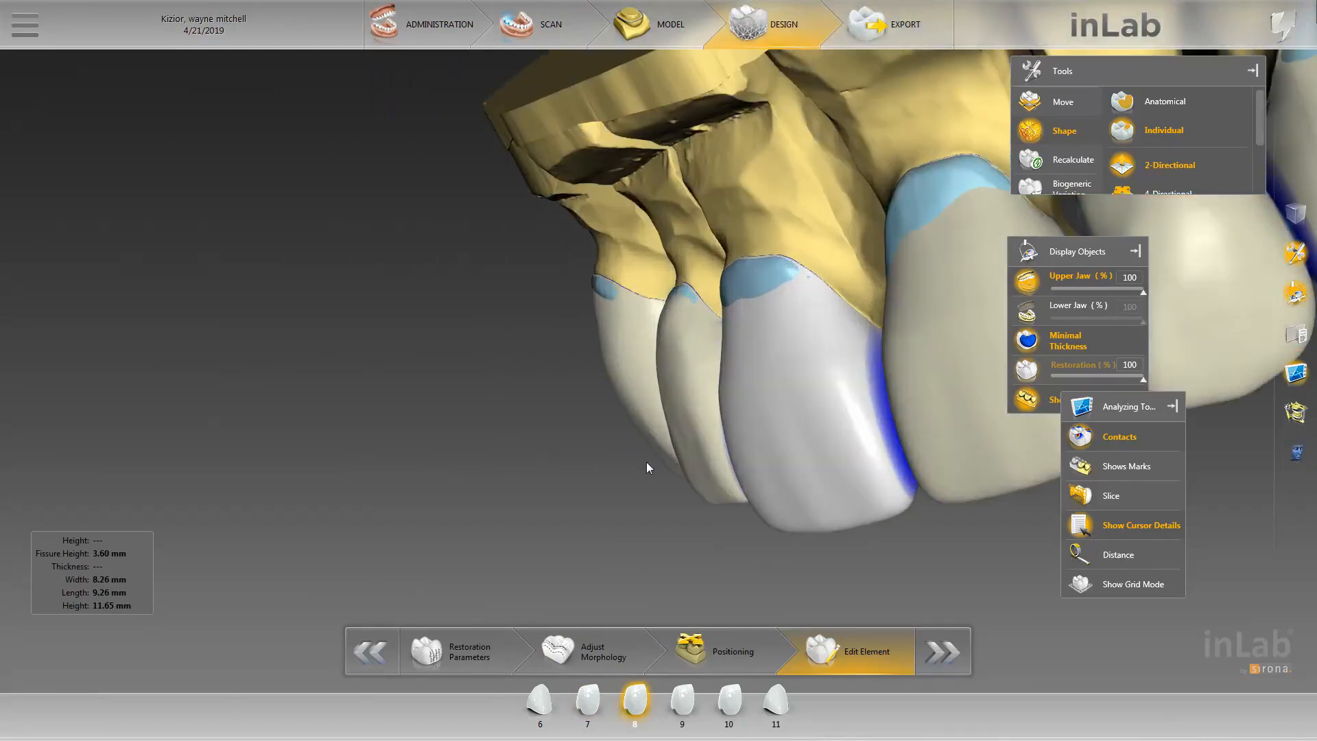
pyautogui.click(696, 435)
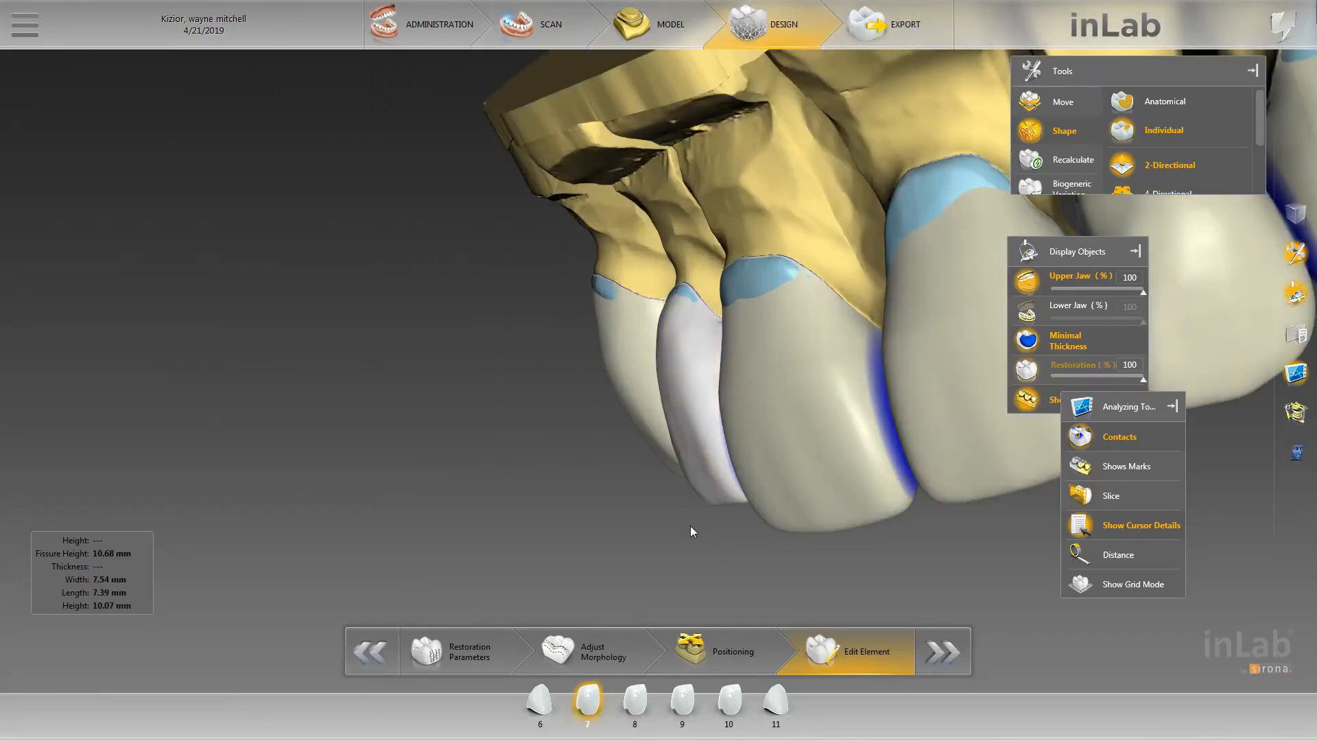
pyautogui.moveTo(693, 529); pyautogui.dragTo(632, 348)
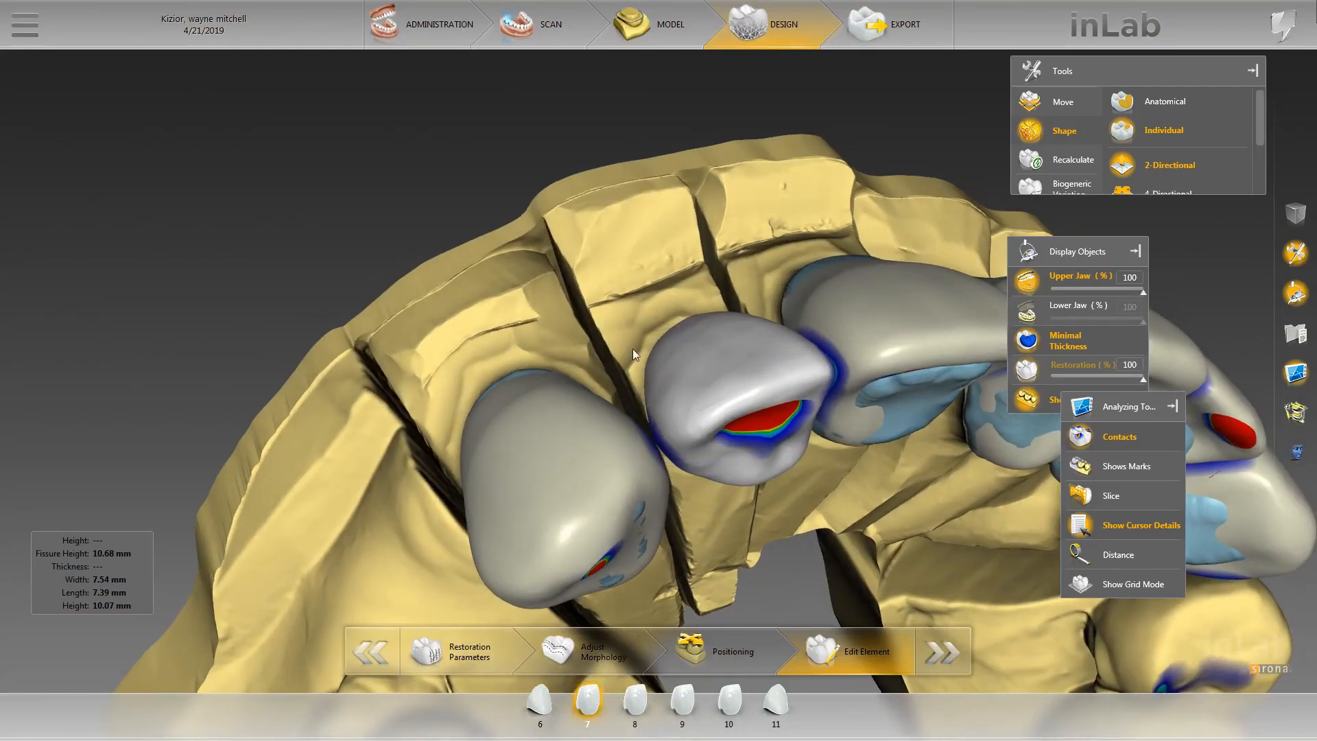
pyautogui.scroll(2, 638, 356)
pyautogui.moveTo(625, 294); pyautogui.dragTo(584, 285)
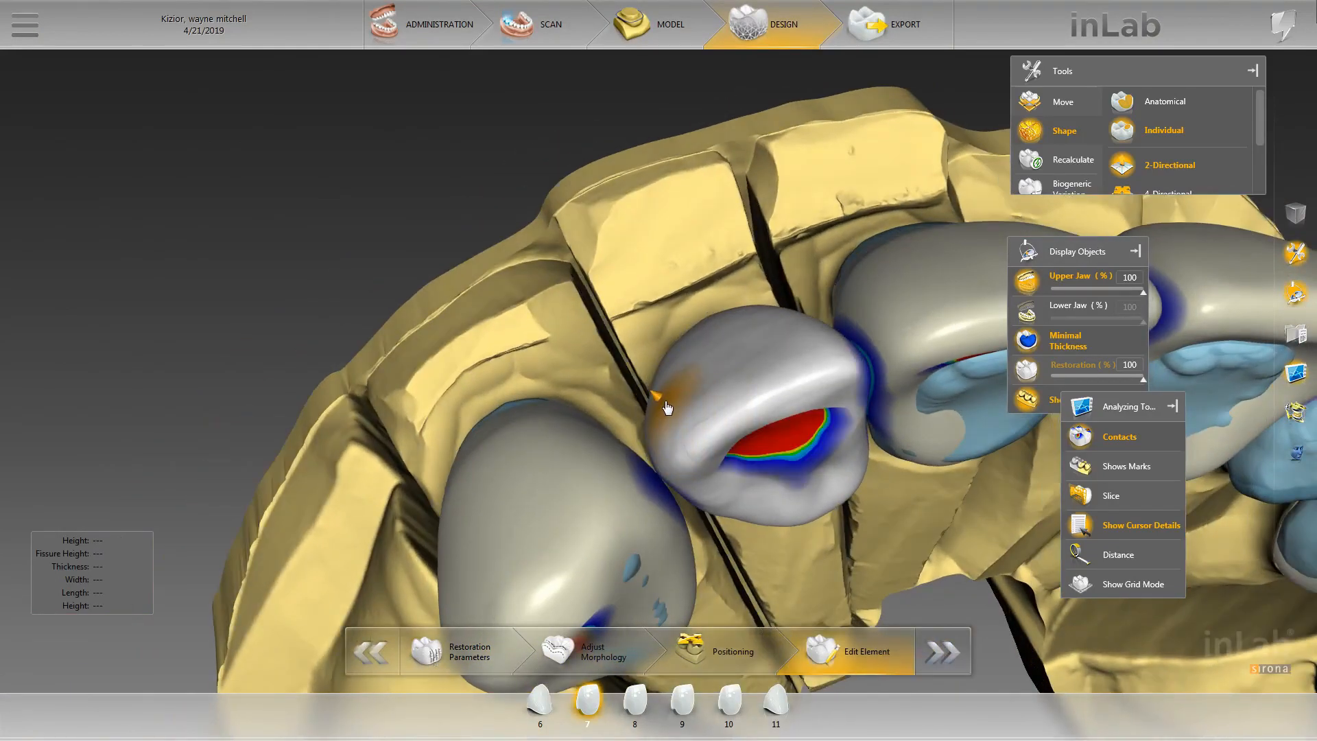
pyautogui.moveTo(705, 242); pyautogui.dragTo(577, 455)
pyautogui.scroll(5, 577, 455)
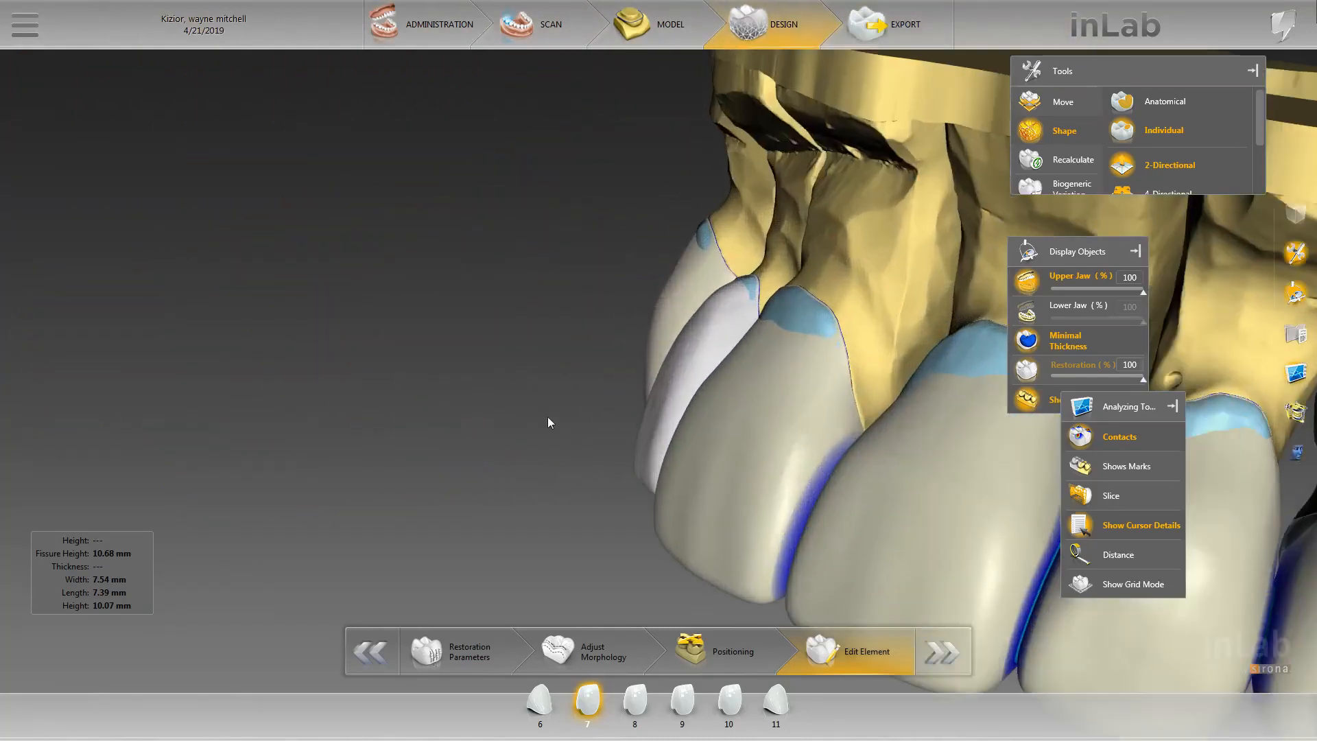
# - Refine the facial surface of crown 7 from the neck near crown 8 across to the side facing crown 6
pyautogui.moveTo(684, 343); pyautogui.dragTo(657, 455)
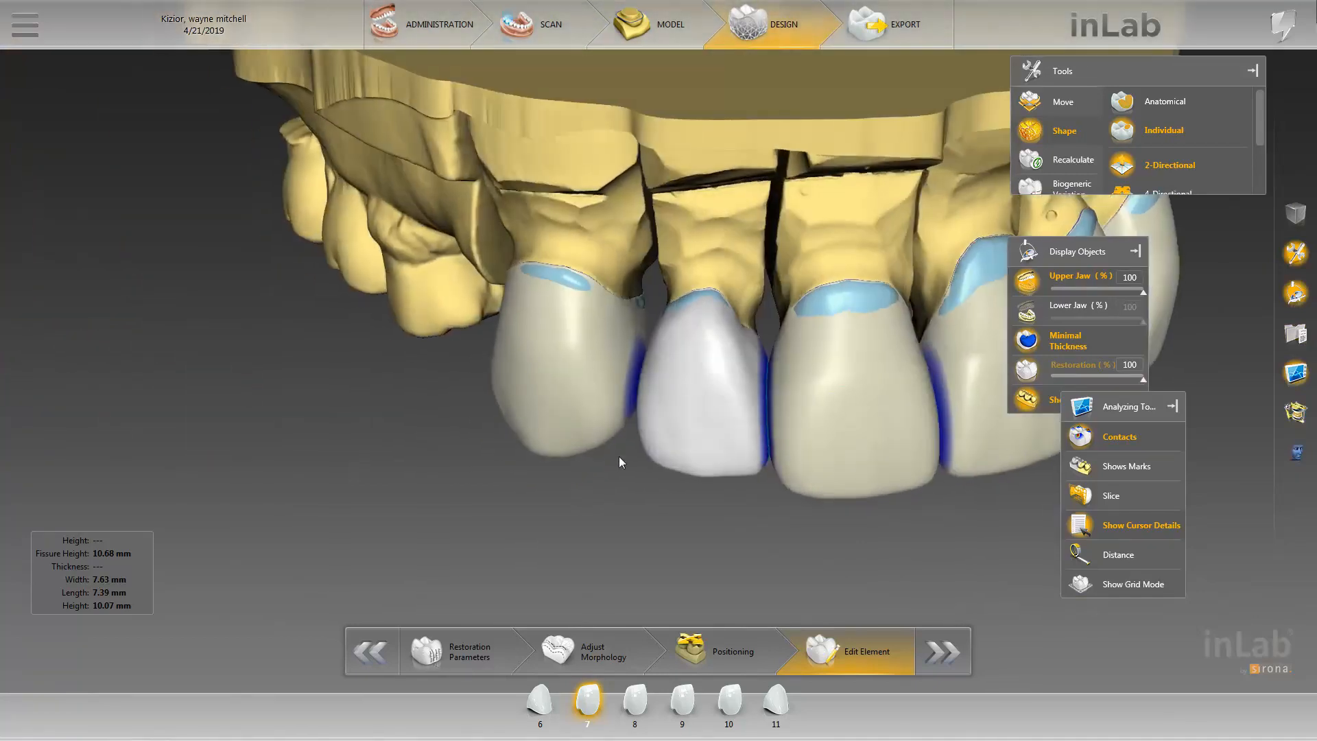
pyautogui.scroll(3, 619, 455)
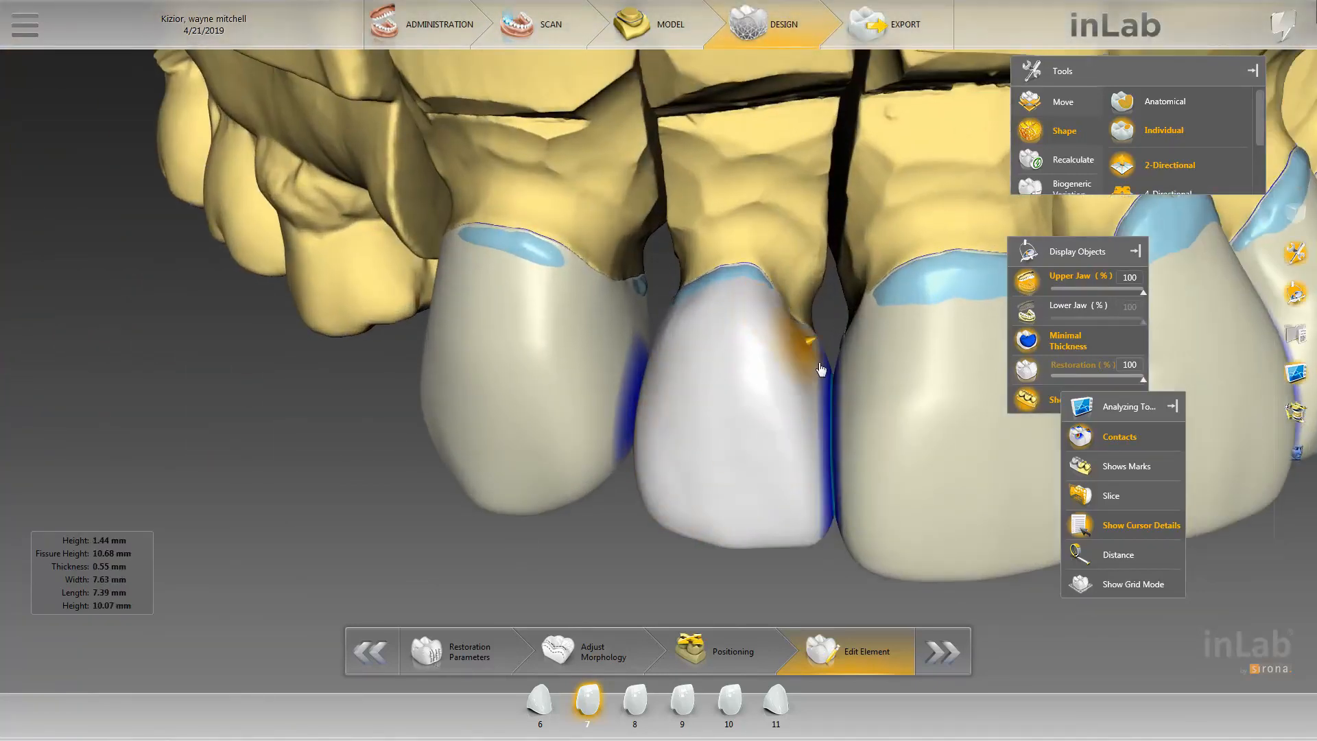
pyautogui.moveTo(789, 315); pyautogui.dragTo(746, 442)
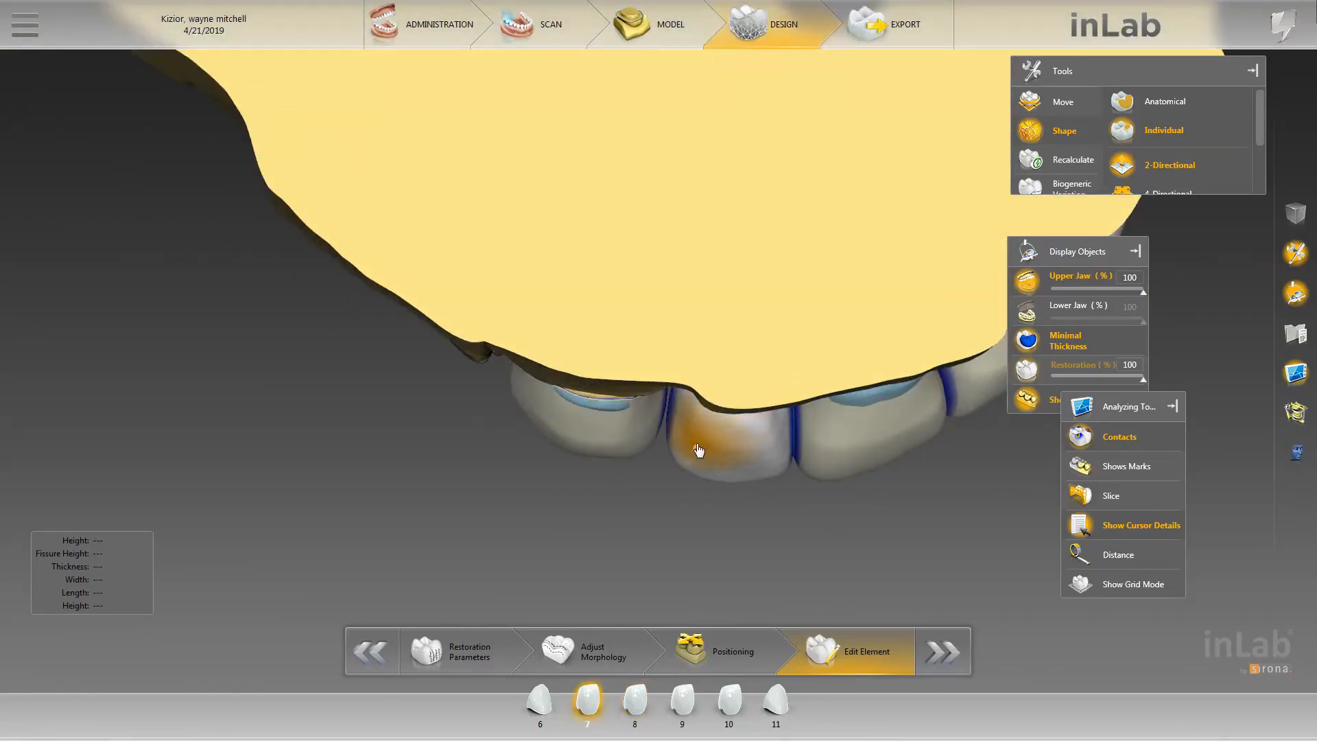
pyautogui.moveTo(698, 450); pyautogui.dragTo(522, 421)
# - Select crown 9 on the opposite side and work its surface next to crown 10 with the 2-Directional Shape tool
pyautogui.scroll(4, 876, 436)
pyautogui.moveTo(521, 421); pyautogui.dragTo(612, 513, button='right')
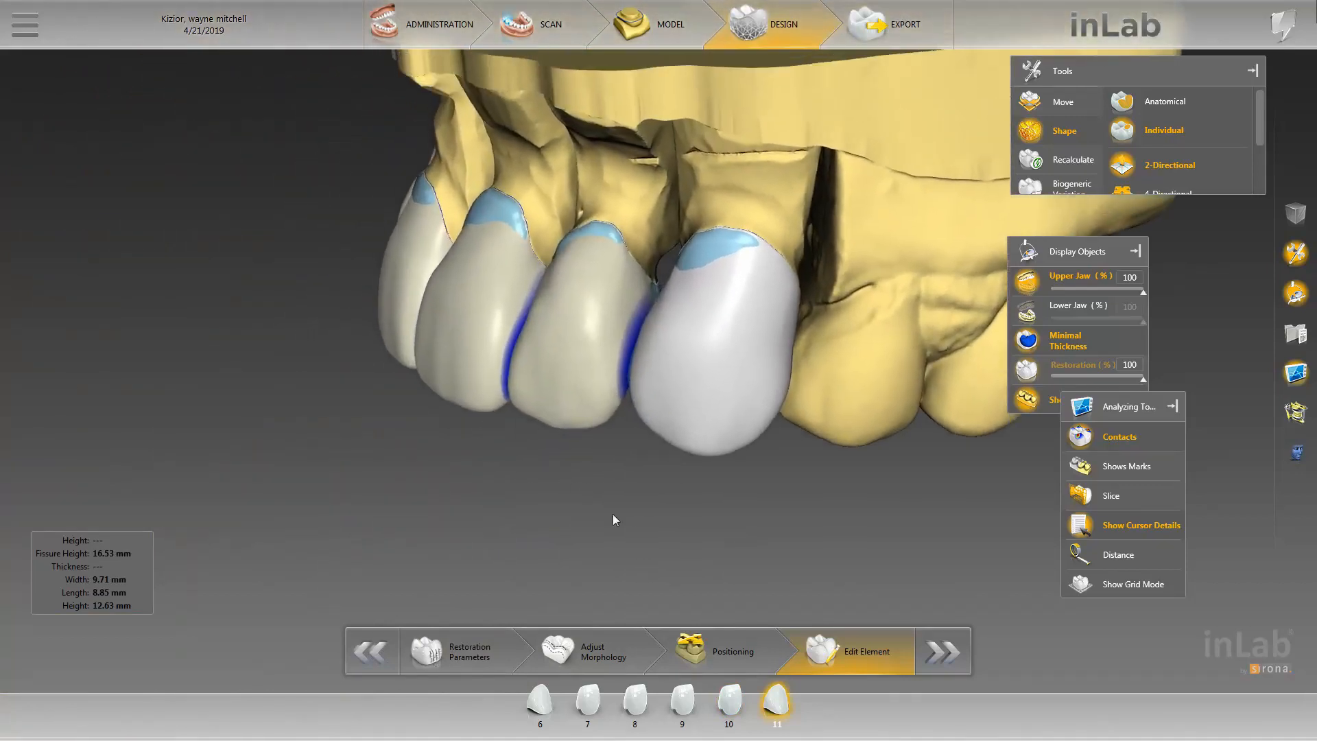
pyautogui.scroll(4, 612, 513)
pyautogui.click(491, 349)
pyautogui.click(477, 322)
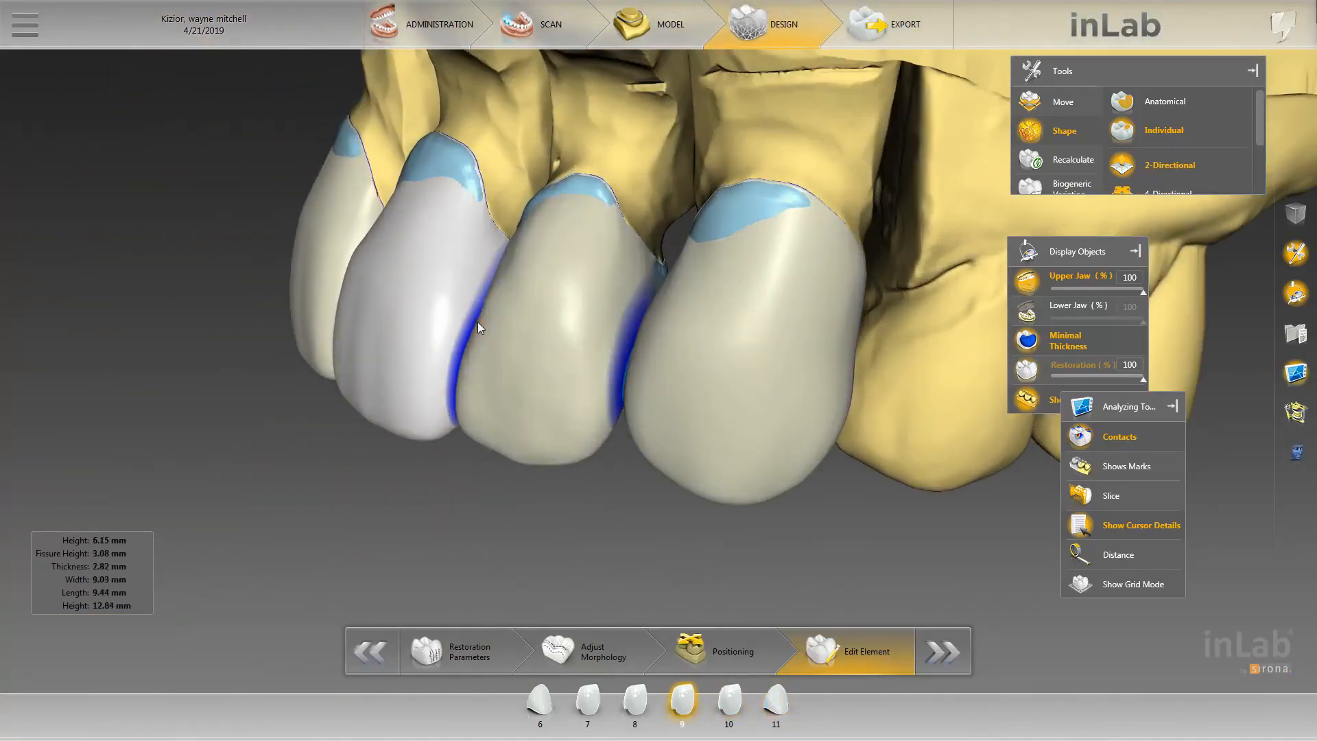
pyautogui.click(478, 322)
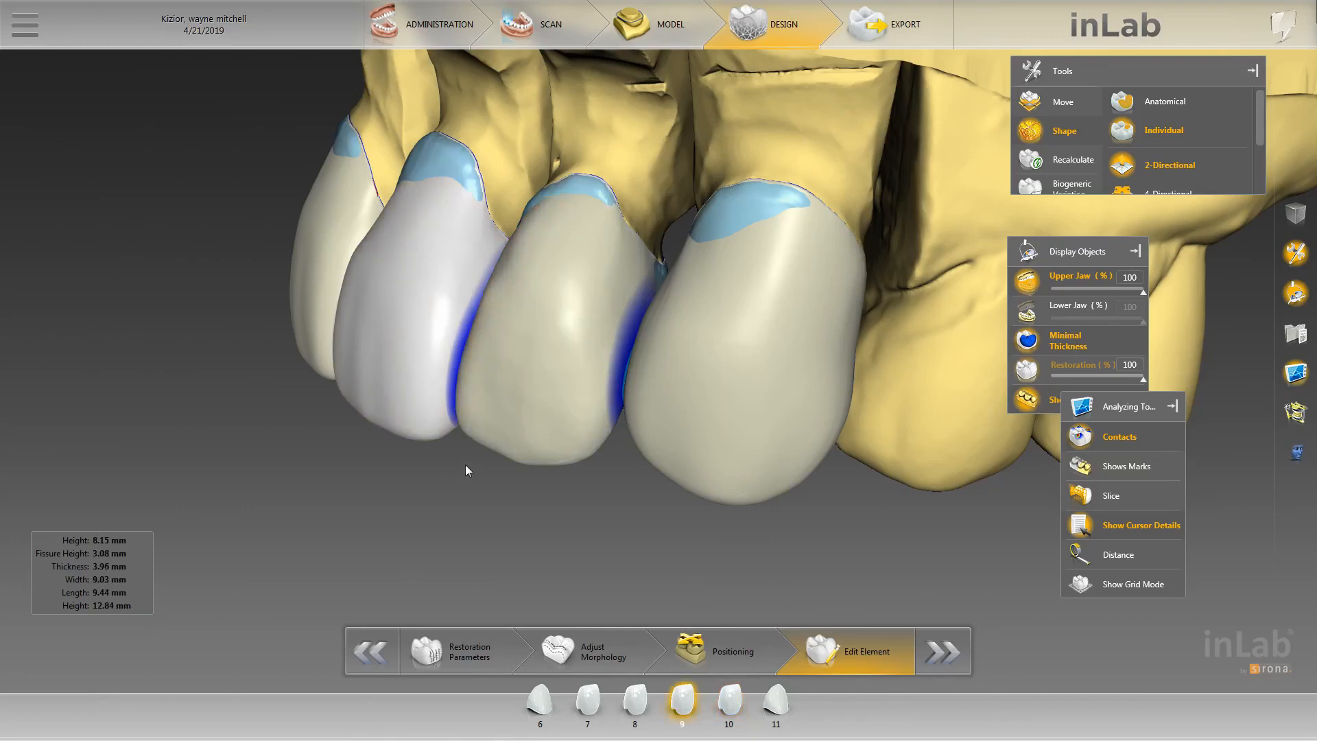
# - Contour the facial surface of crown 10 along the side facing crown 9 with the 2-Directional Shape tool
pyautogui.moveTo(465, 465); pyautogui.dragTo(461, 408)
pyautogui.scroll(2, 461, 412)
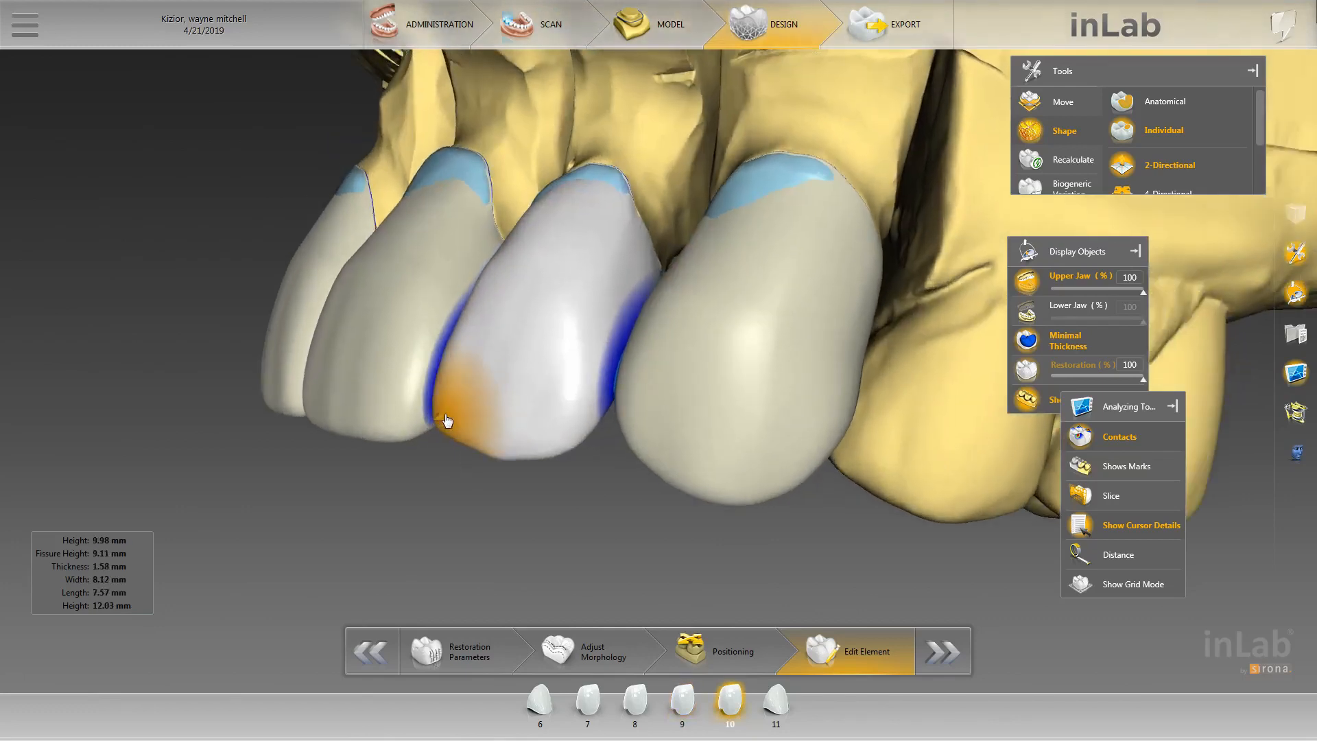
pyautogui.scroll(2, 446, 419)
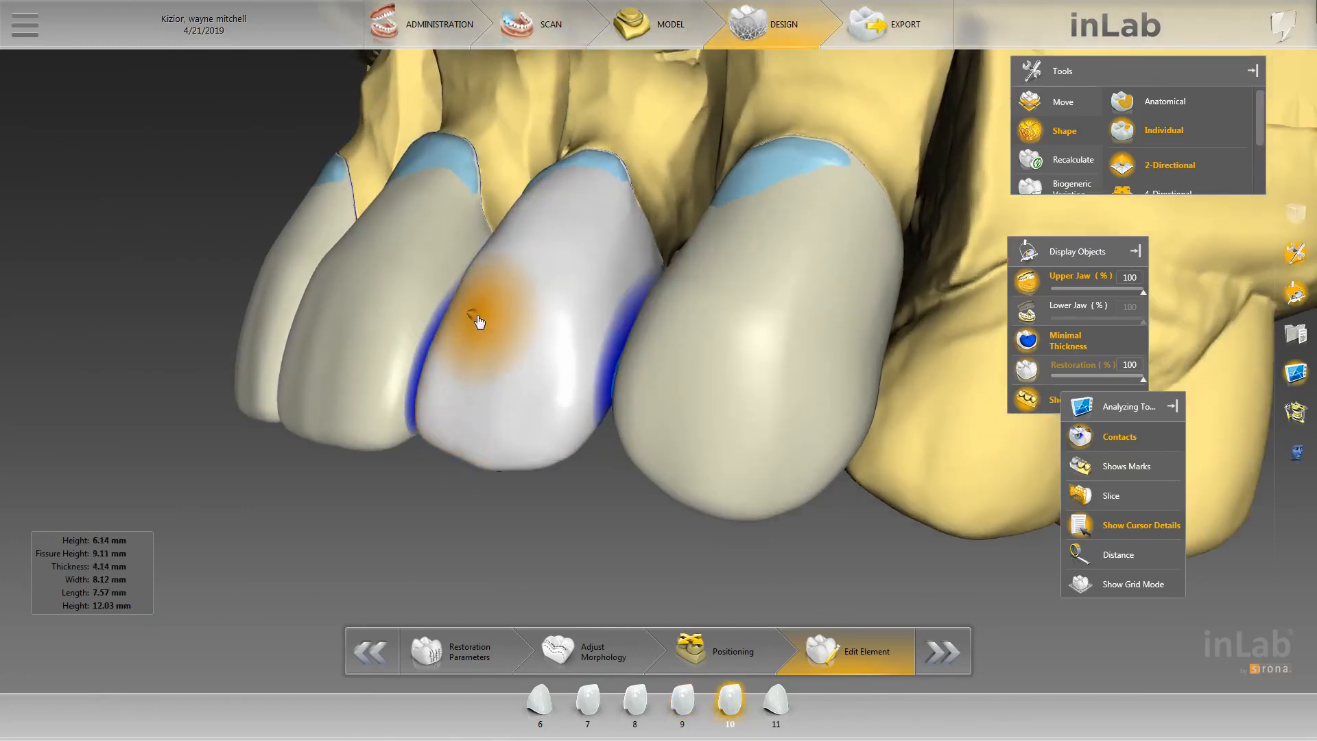
pyautogui.moveTo(478, 318); pyautogui.dragTo(468, 343, button='right')
pyautogui.moveTo(474, 277); pyautogui.dragTo(472, 276)
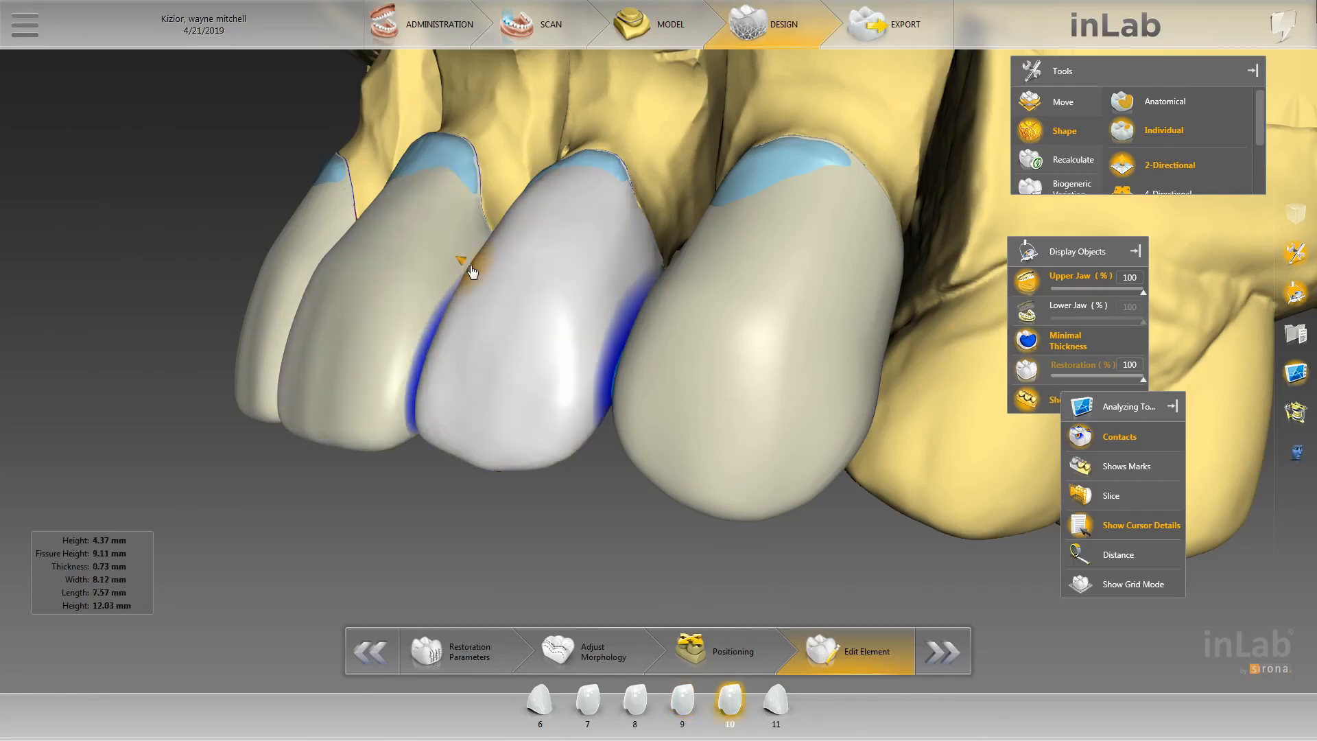
# - Reshape the incisal corner of crown 10 near crown 9 with the 4-Directional Shape tool
pyautogui.moveTo(499, 482); pyautogui.dragTo(634, 534)
pyautogui.click(1143, 191)
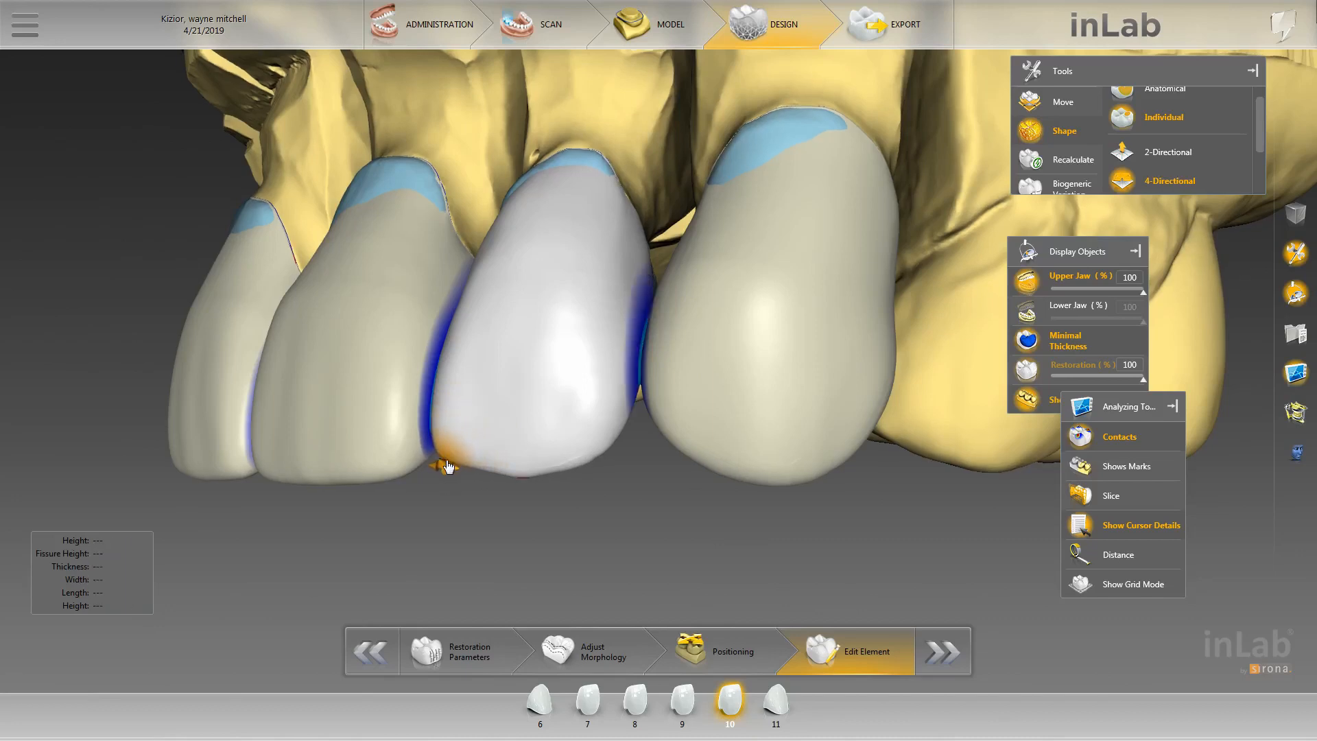
pyautogui.moveTo(446, 466); pyautogui.dragTo(594, 484, button='right')
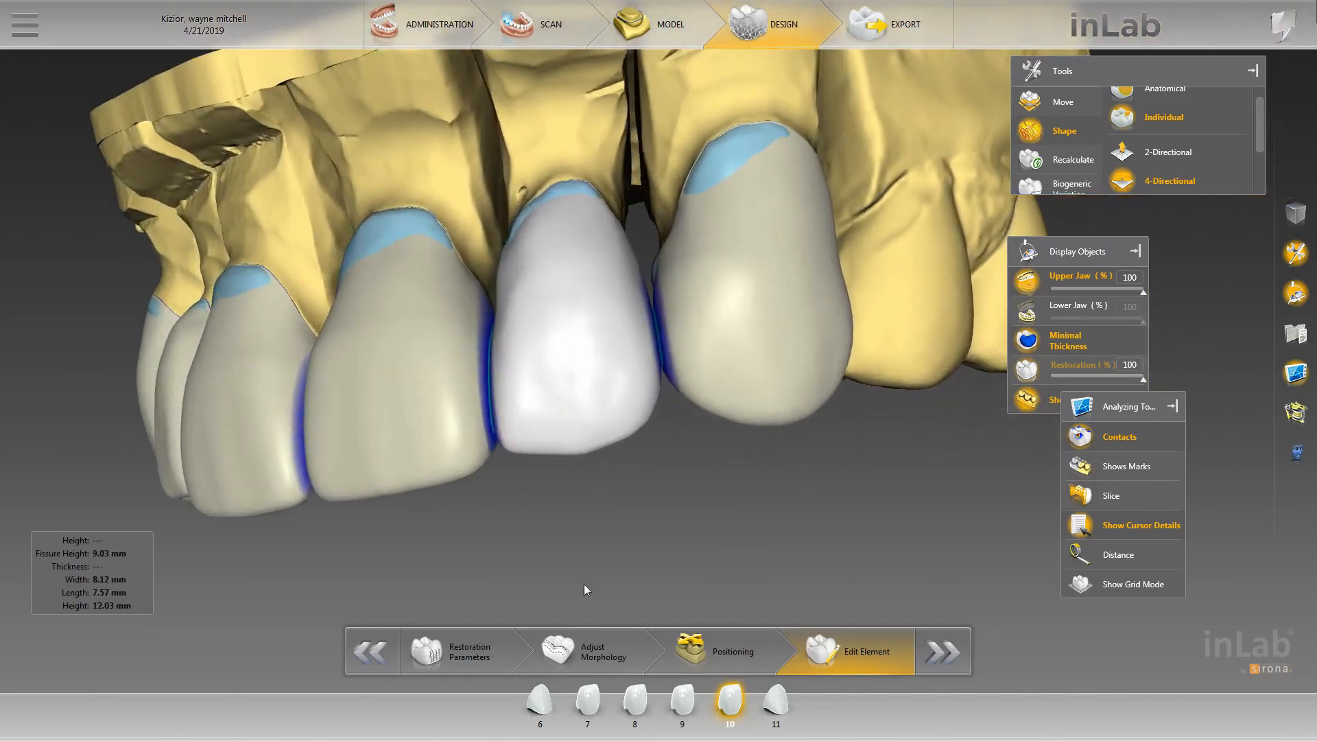
# - Scale crown 10 toward the palatal side from an incisal view
pyautogui.moveTo(584, 590); pyautogui.dragTo(500, 320, button='right')
pyautogui.rightClick(500, 319)
pyautogui.click(557, 340)
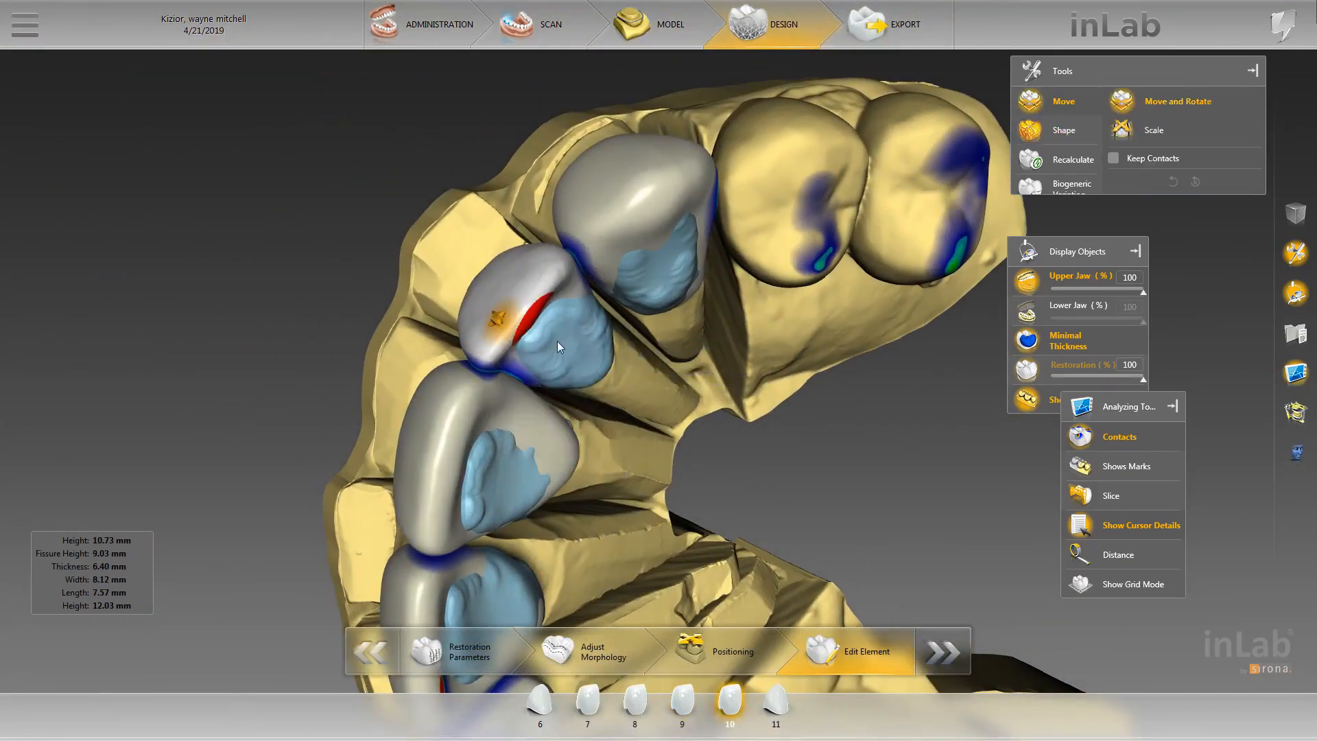
pyautogui.click(557, 340)
pyautogui.moveTo(573, 345); pyautogui.dragTo(588, 356)
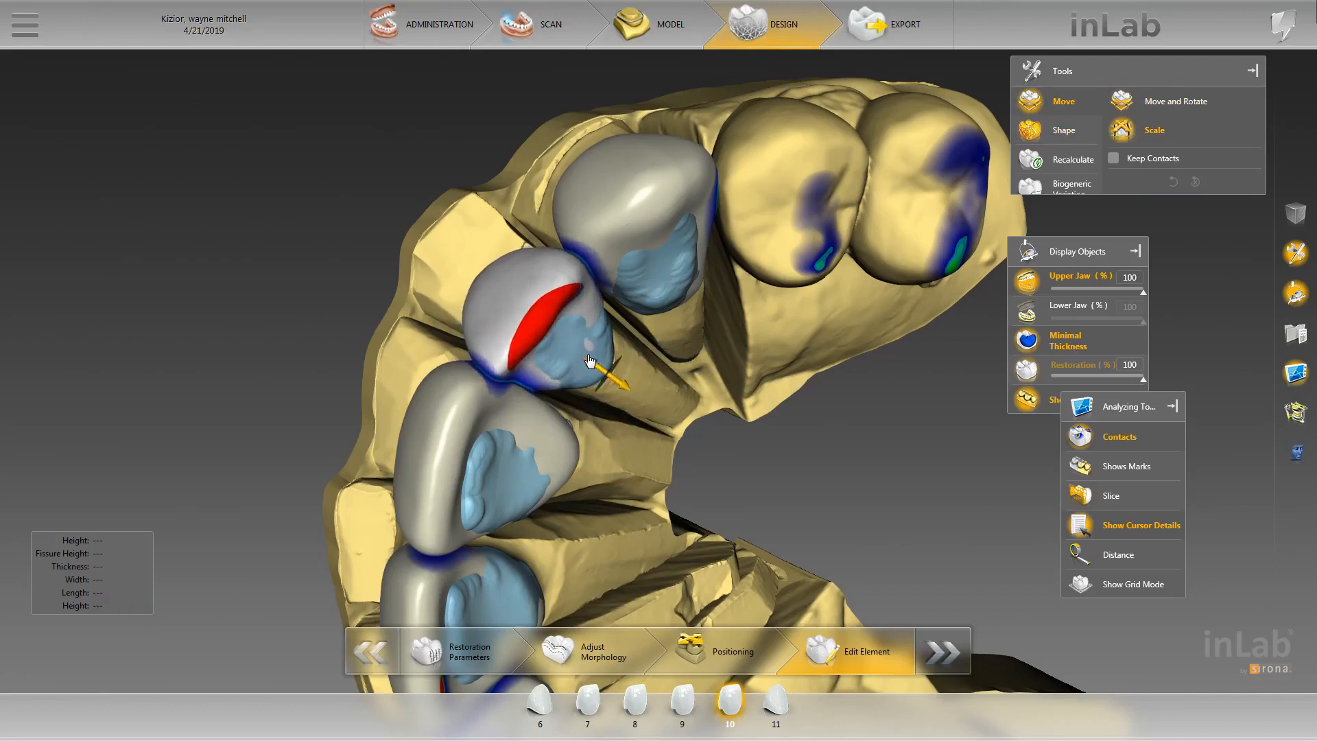
# - Reposition and rotate crown 10 between crowns 9 and 11 with Position and Rotate
pyautogui.rightClick(579, 306)
pyautogui.moveTo(641, 335)
pyautogui.click(736, 332)
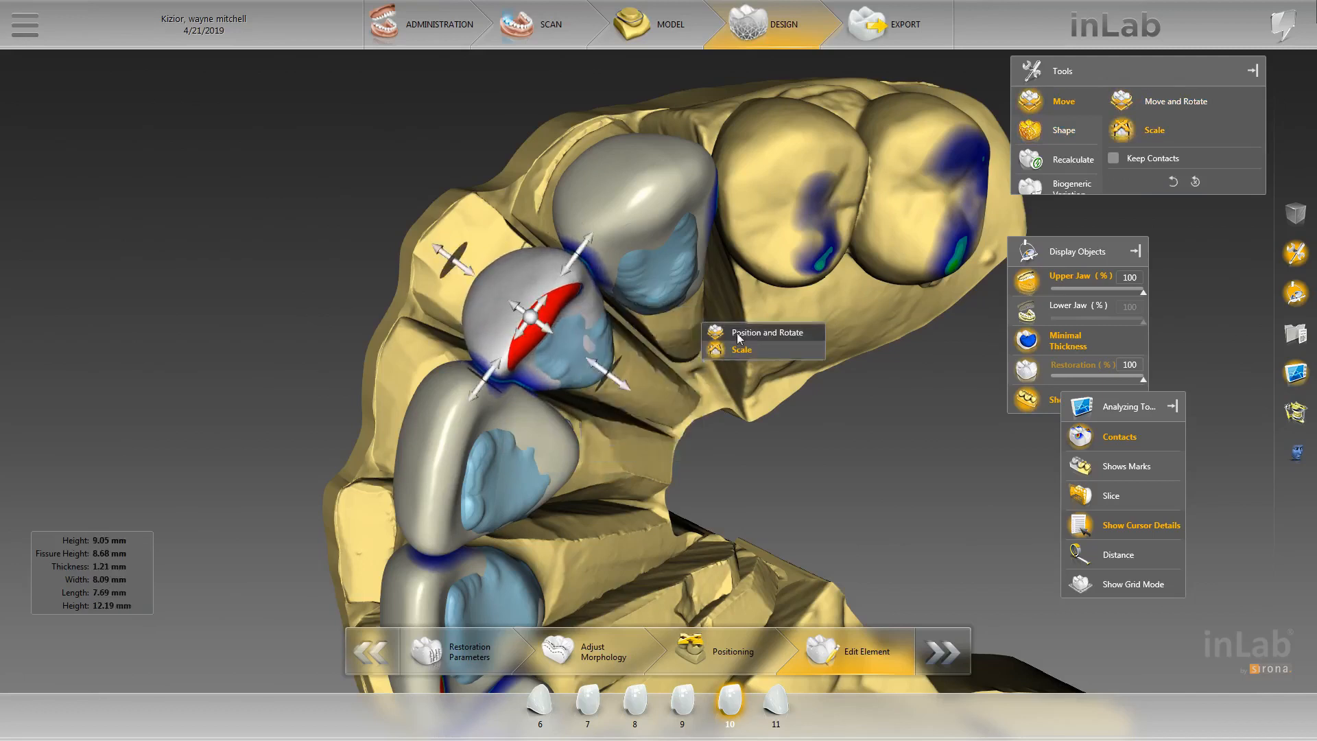
pyautogui.moveTo(467, 270); pyautogui.dragTo(431, 275)
pyautogui.moveTo(513, 310); pyautogui.dragTo(518, 312)
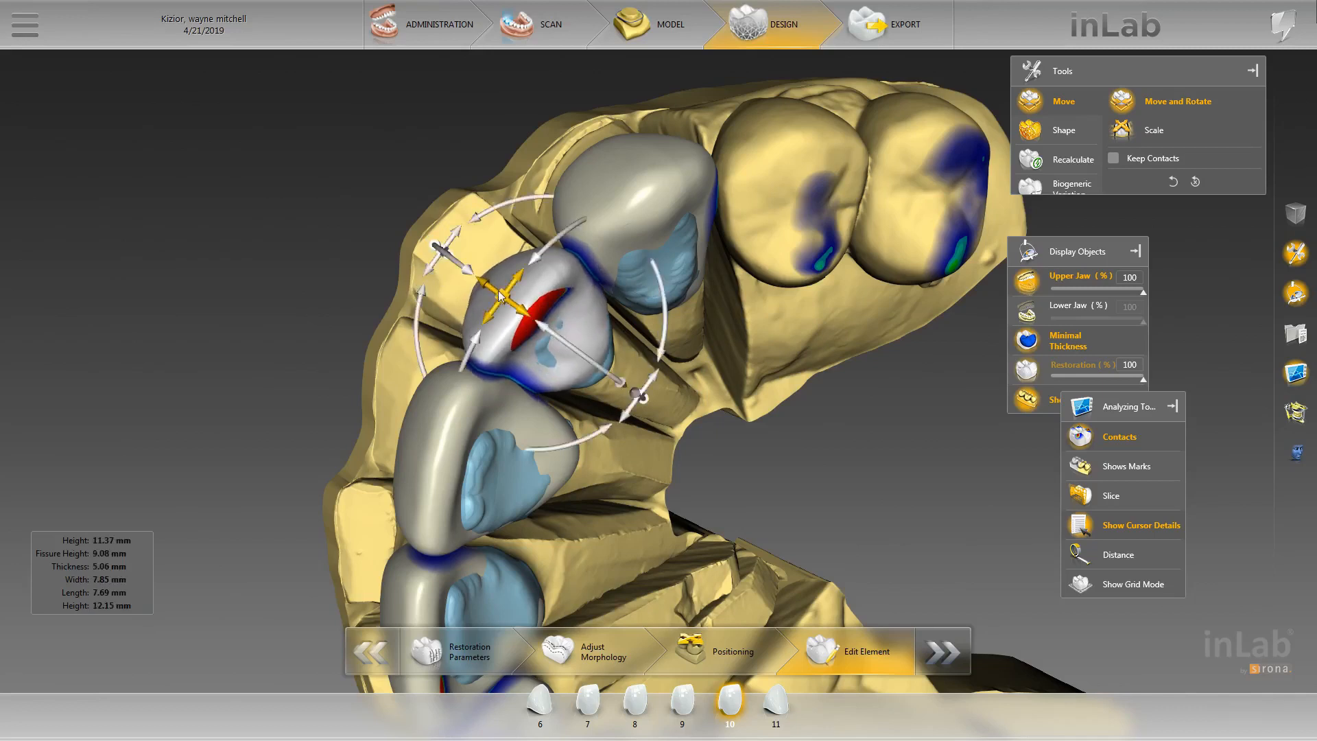
pyautogui.moveTo(454, 262); pyautogui.dragTo(450, 259)
pyautogui.moveTo(384, 214); pyautogui.dragTo(583, 343)
# - Return to shaping crown 10 with the 2-Directional tool and contour its facial surface near crown 9
pyautogui.rightClick(583, 344)
pyautogui.moveTo(668, 389)
pyautogui.click(751, 405)
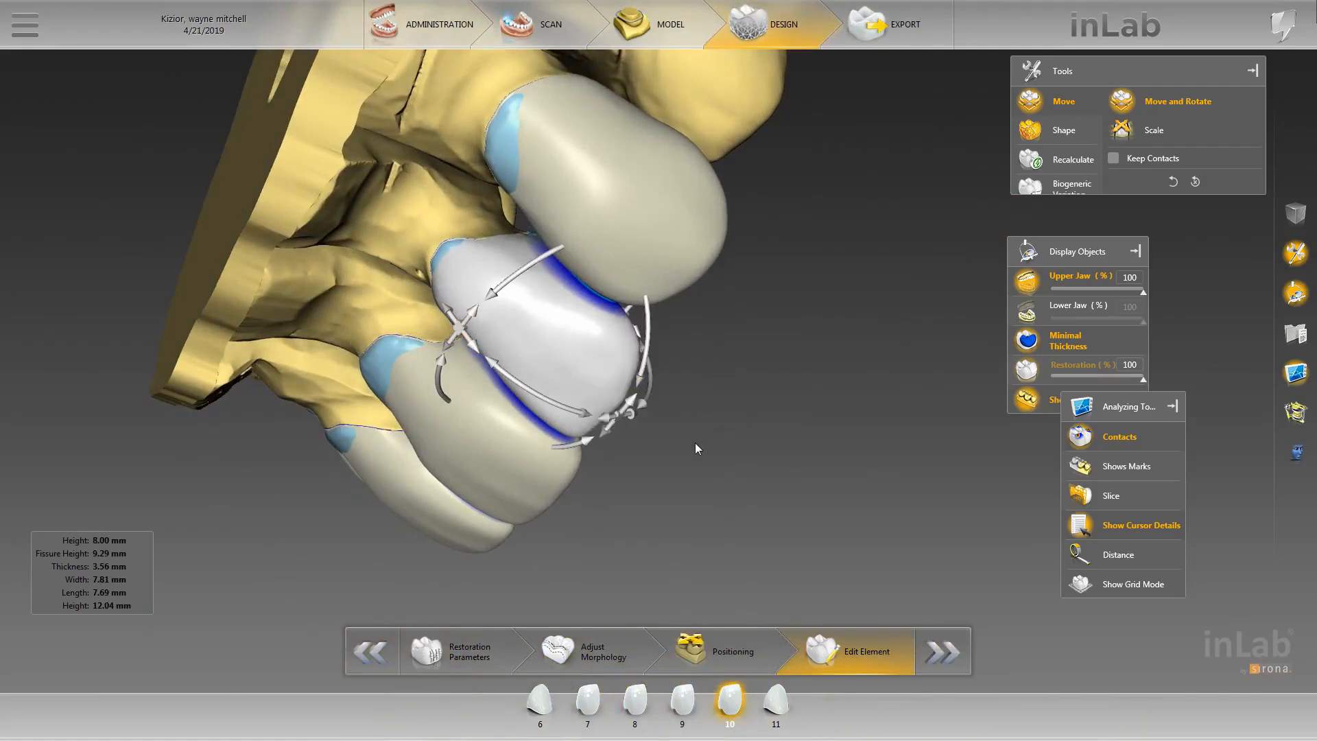
pyautogui.moveTo(694, 442)
pyautogui.mouseDown()
pyautogui.moveTo(647, 381)
pyautogui.moveTo(524, 282)
pyautogui.mouseUp()
pyautogui.click(1167, 165)
pyautogui.scroll(-2, 401, 266)
pyautogui.moveTo(400, 265); pyautogui.dragTo(545, 394)
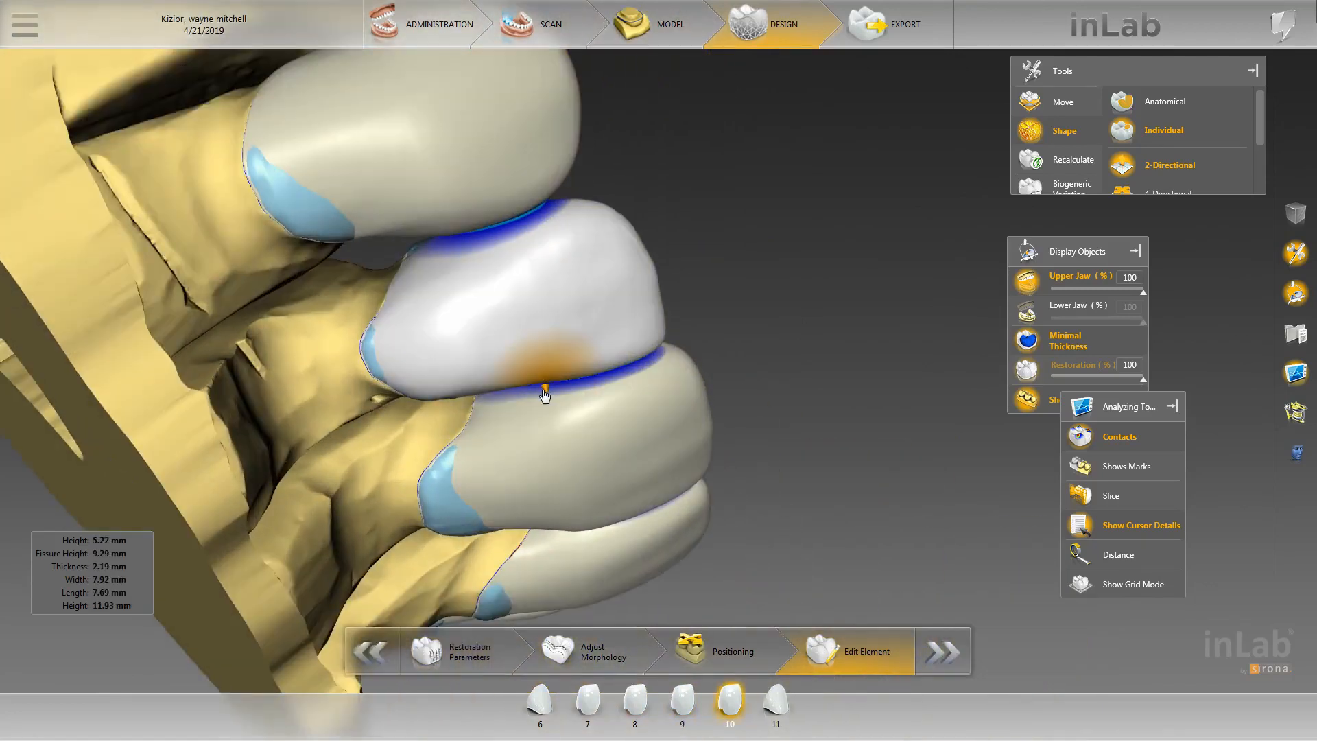
# - Reshape the edge of crown 10 along its contact with crown 9 and up toward the neck
pyautogui.click(544, 390)
pyautogui.click(544, 382)
pyautogui.click(544, 389)
pyautogui.moveTo(689, 316)
pyautogui.mouseDown()
pyautogui.moveTo(486, 365)
pyautogui.moveTo(480, 384)
pyautogui.moveTo(533, 374)
pyautogui.mouseUp()
pyautogui.click(480, 379)
pyautogui.click(528, 370)
pyautogui.click(530, 369)
pyautogui.moveTo(705, 288)
pyautogui.mouseDown()
pyautogui.moveTo(705, 364)
pyautogui.moveTo(529, 383)
pyautogui.mouseUp()
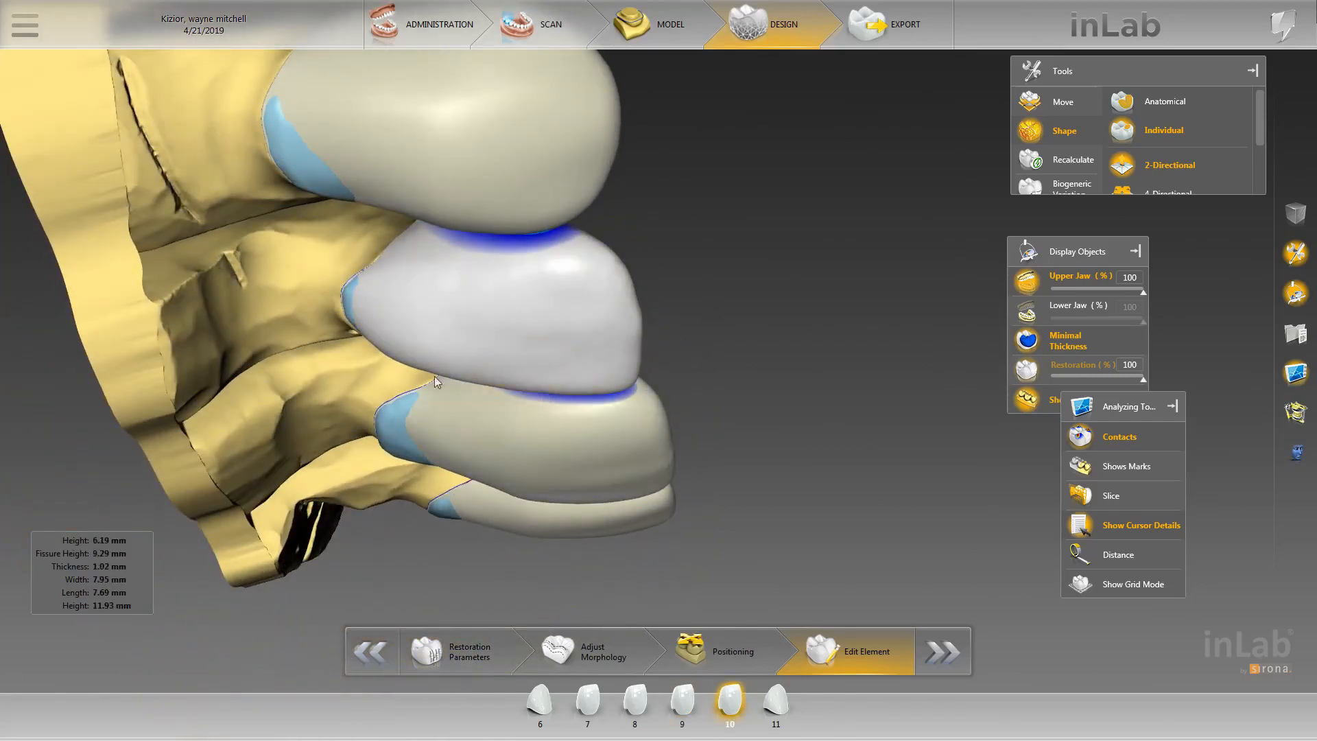
# - Contour the mid-facial bulge of crown 10 in profile with the 2-Directional Shape tool
pyautogui.moveTo(434, 375); pyautogui.dragTo(546, 225)
pyautogui.click(678, 311)
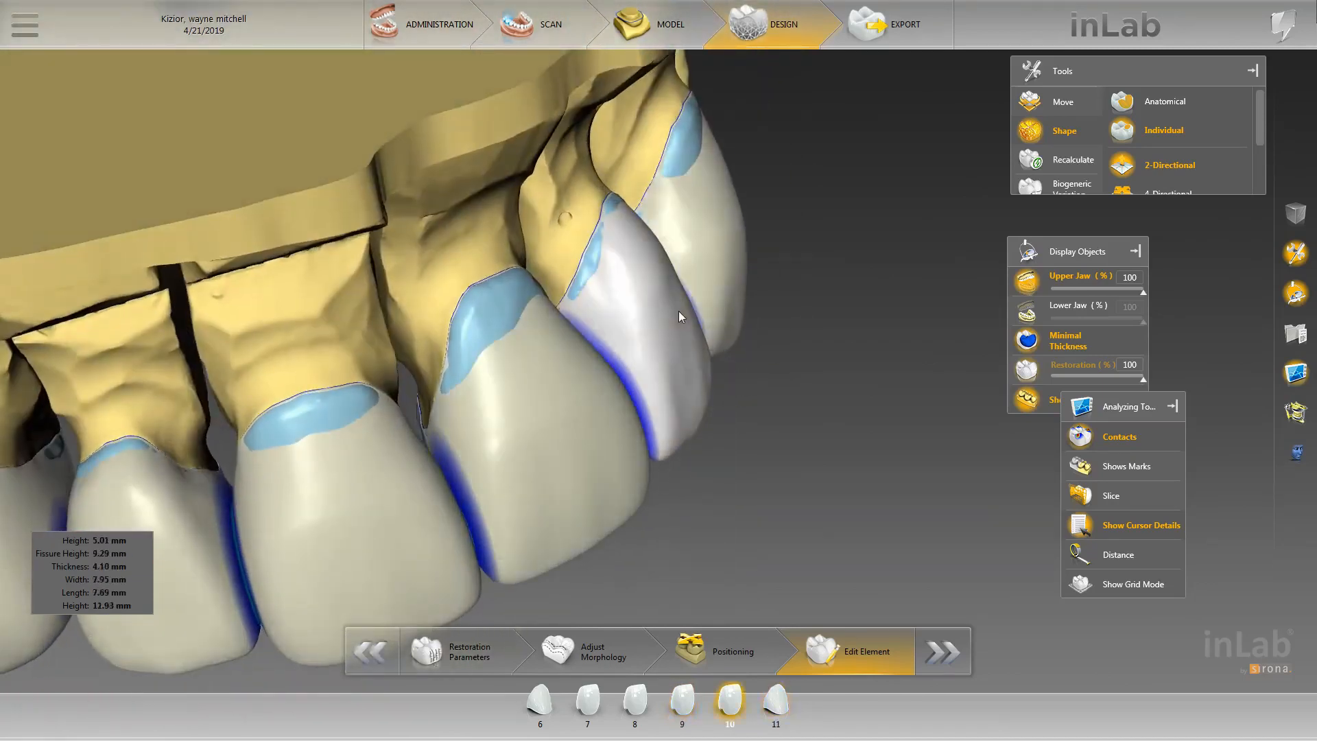
pyautogui.moveTo(728, 398)
pyautogui.mouseDown()
pyautogui.moveTo(748, 362)
pyautogui.moveTo(674, 285)
pyautogui.mouseUp()
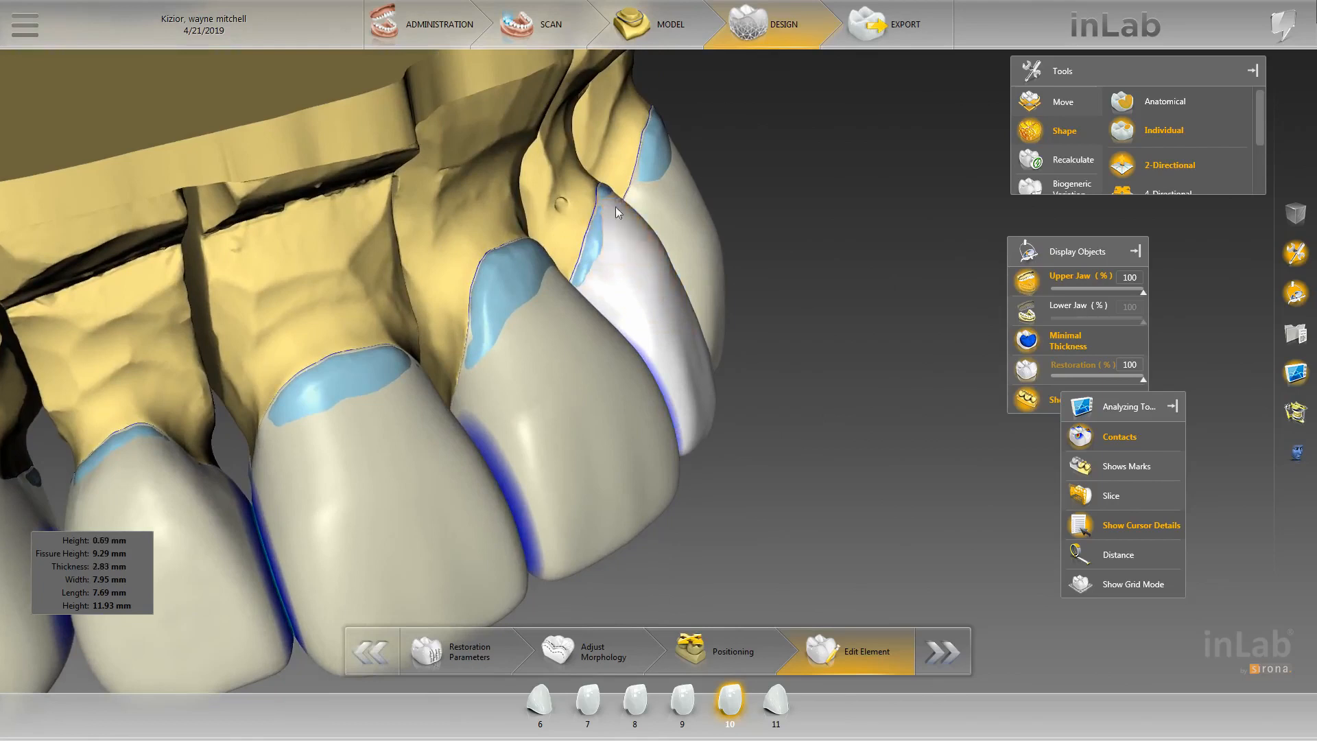
pyautogui.click(682, 300)
pyautogui.click(679, 301)
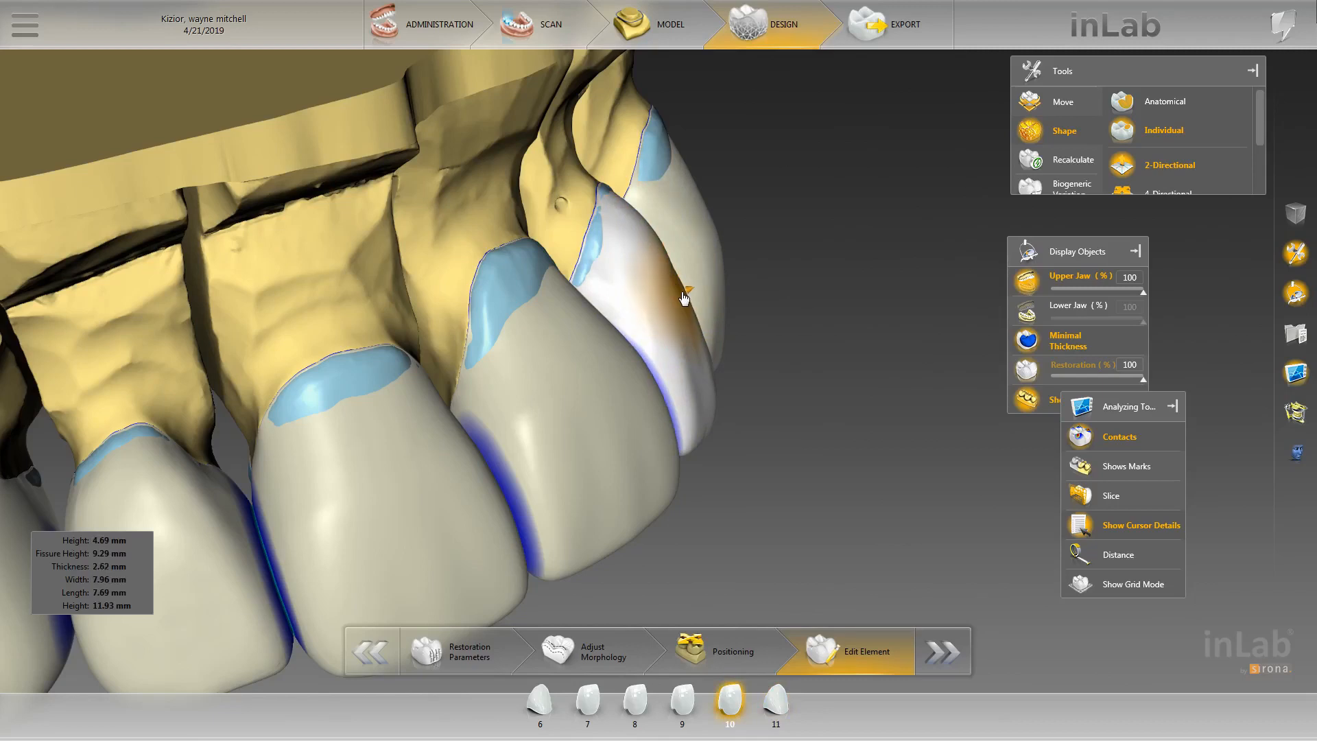
pyautogui.click(683, 295)
pyautogui.click(680, 294)
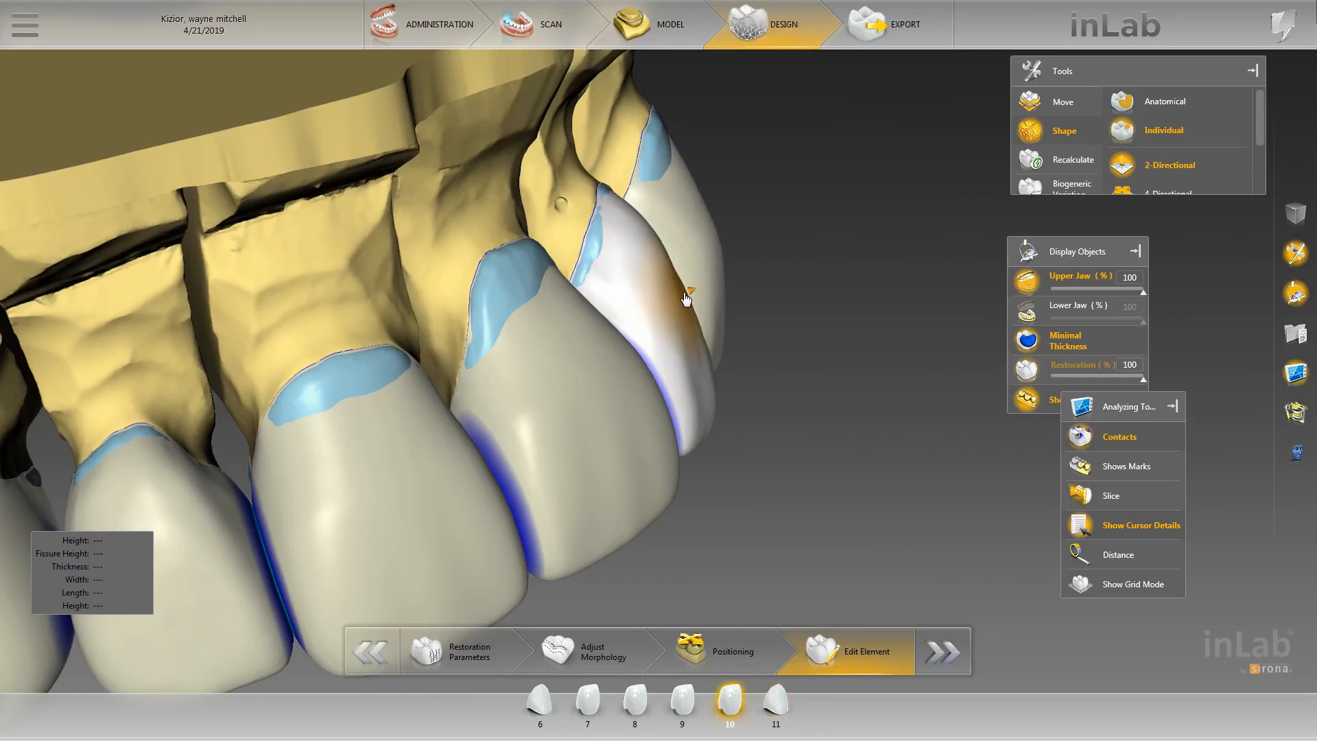
pyautogui.moveTo(786, 374); pyautogui.dragTo(743, 387)
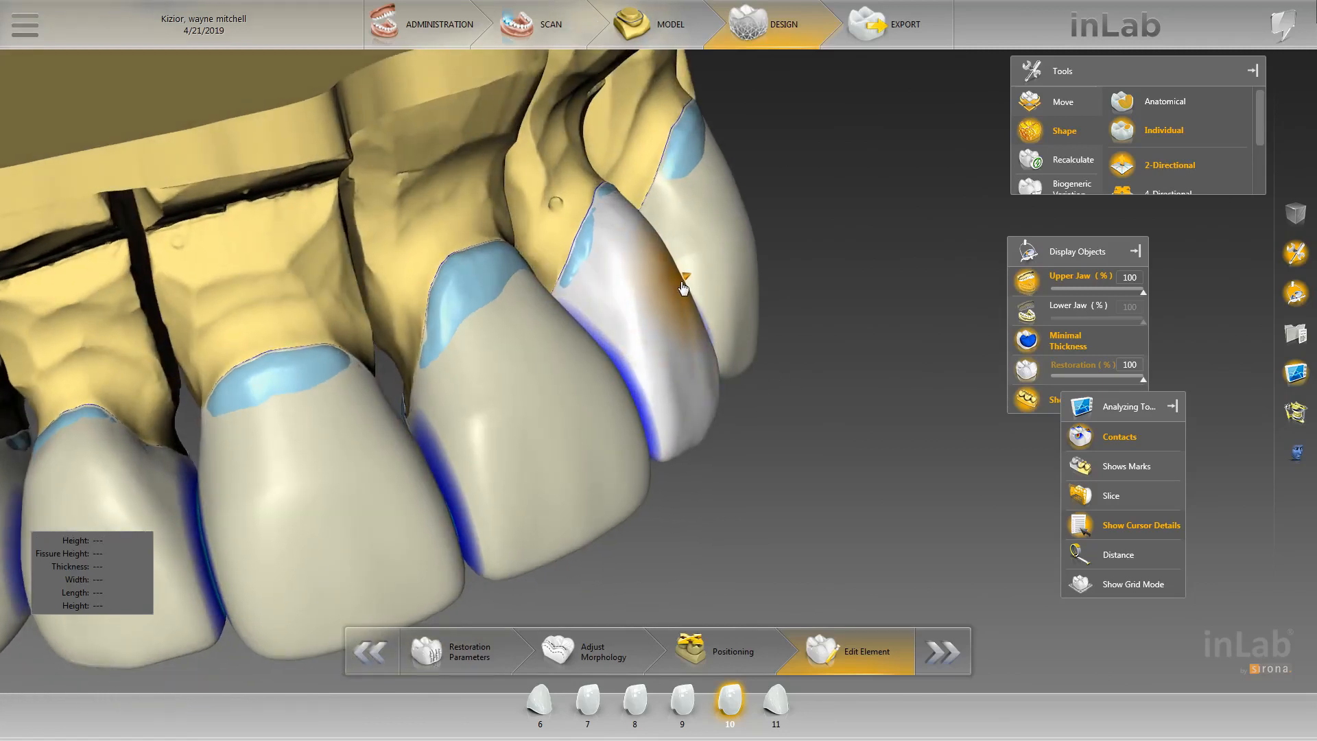
# - Reshape the facial surface of crown 10 next to the crown 9 contact from above the model
pyautogui.moveTo(698, 473); pyautogui.dragTo(652, 528, button='right')
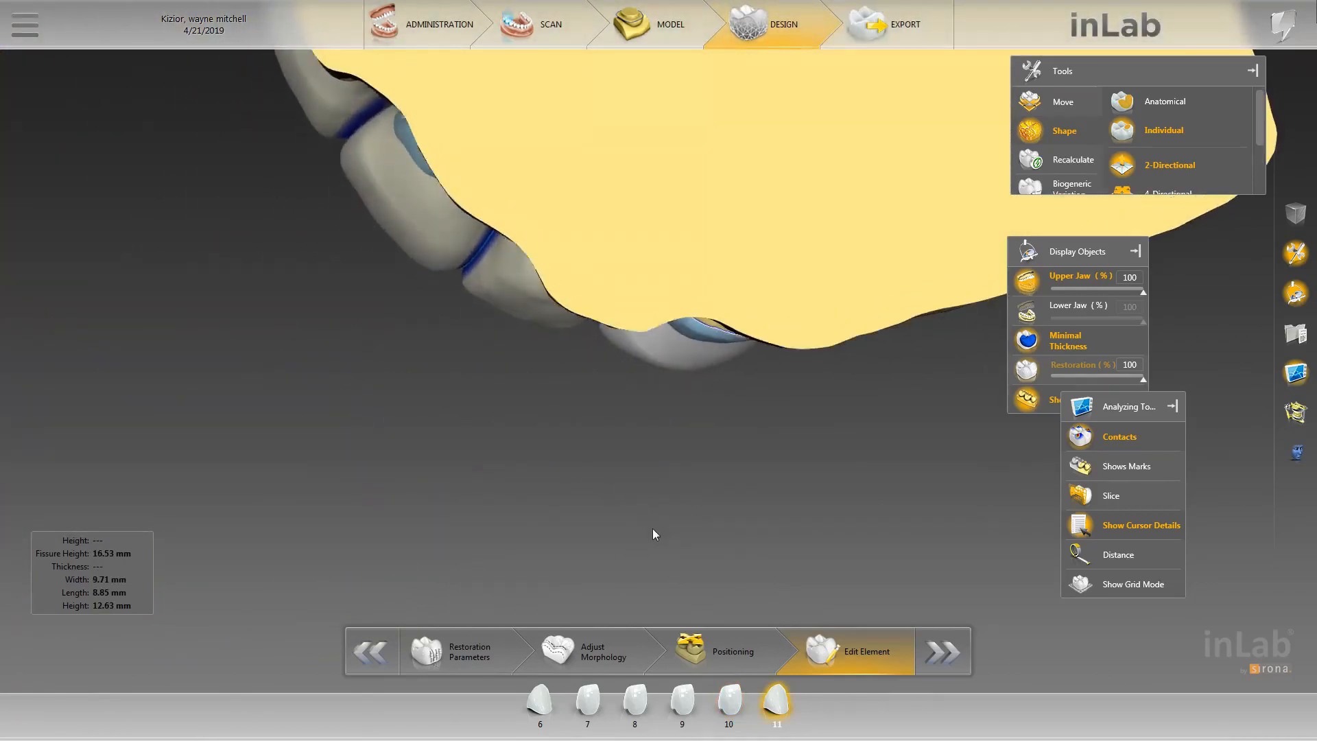
pyautogui.click(501, 295)
pyautogui.moveTo(501, 295)
pyautogui.mouseDown()
pyautogui.moveTo(517, 231)
pyautogui.moveTo(485, 275)
pyautogui.moveTo(503, 259)
pyautogui.mouseUp()
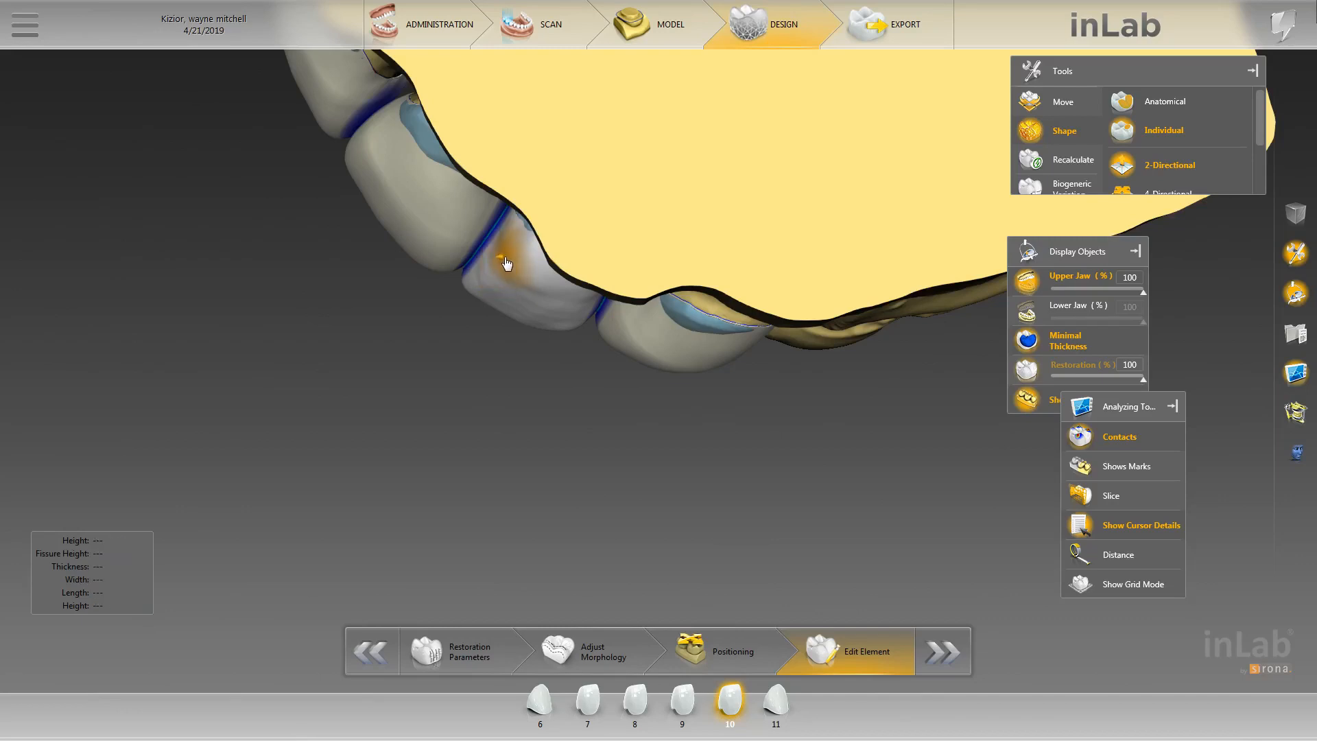
pyautogui.moveTo(490, 399); pyautogui.dragTo(616, 226, button='right')
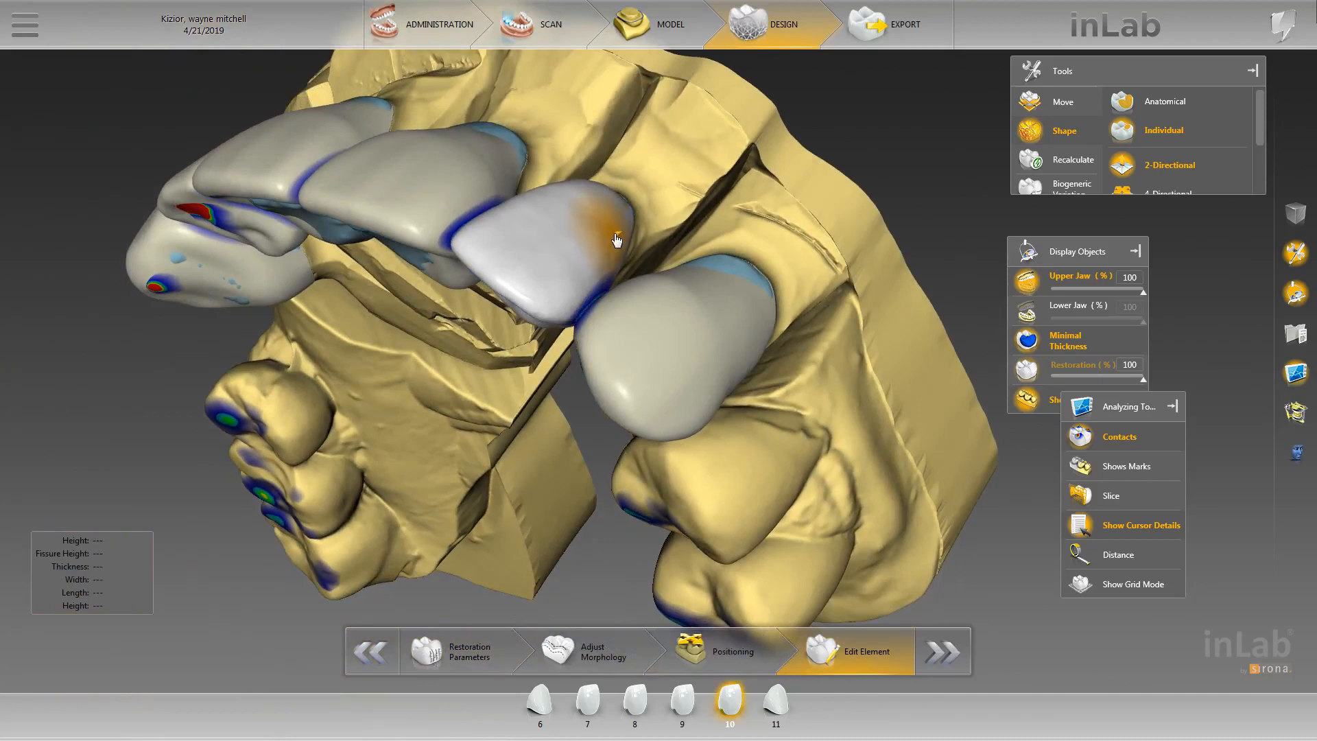
# - Refine the facial neck of crown 10 on the side facing crown 9
pyautogui.moveTo(616, 240); pyautogui.dragTo(572, 263, button='right')
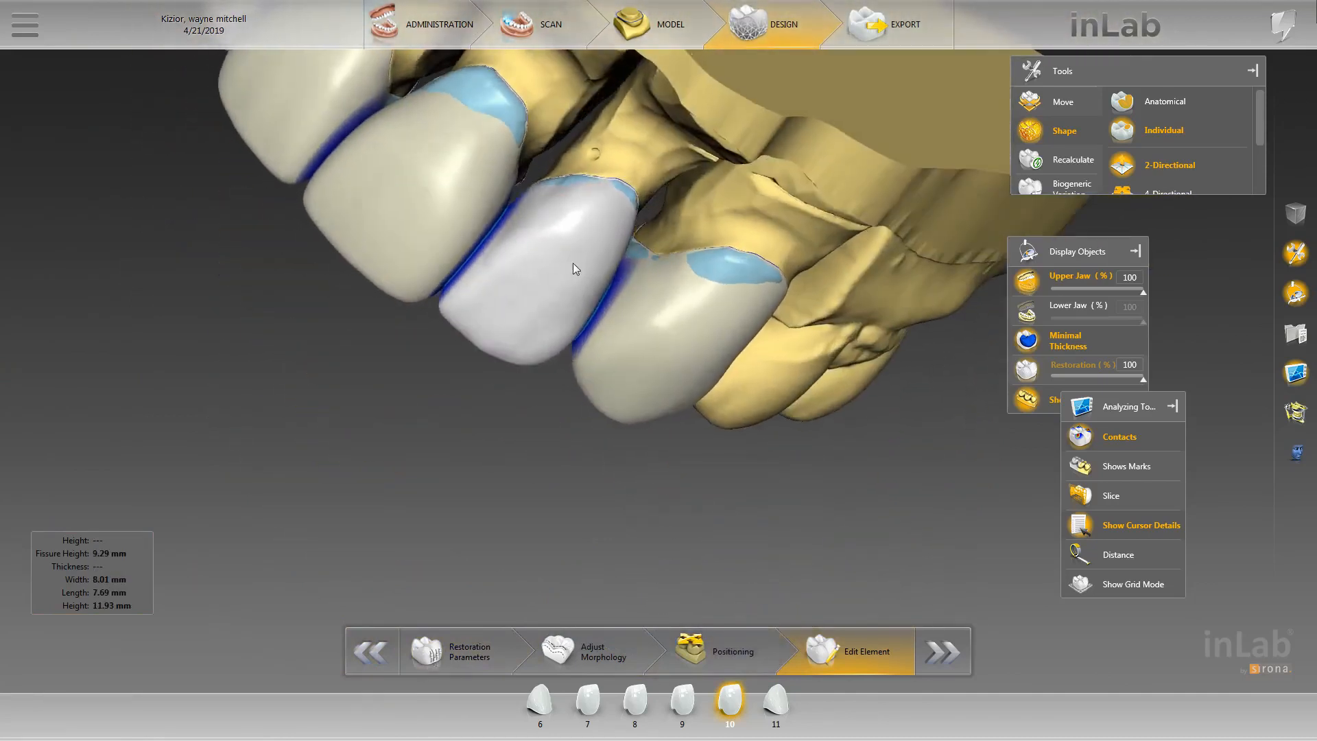
pyautogui.moveTo(480, 347); pyautogui.dragTo(454, 298, button='right')
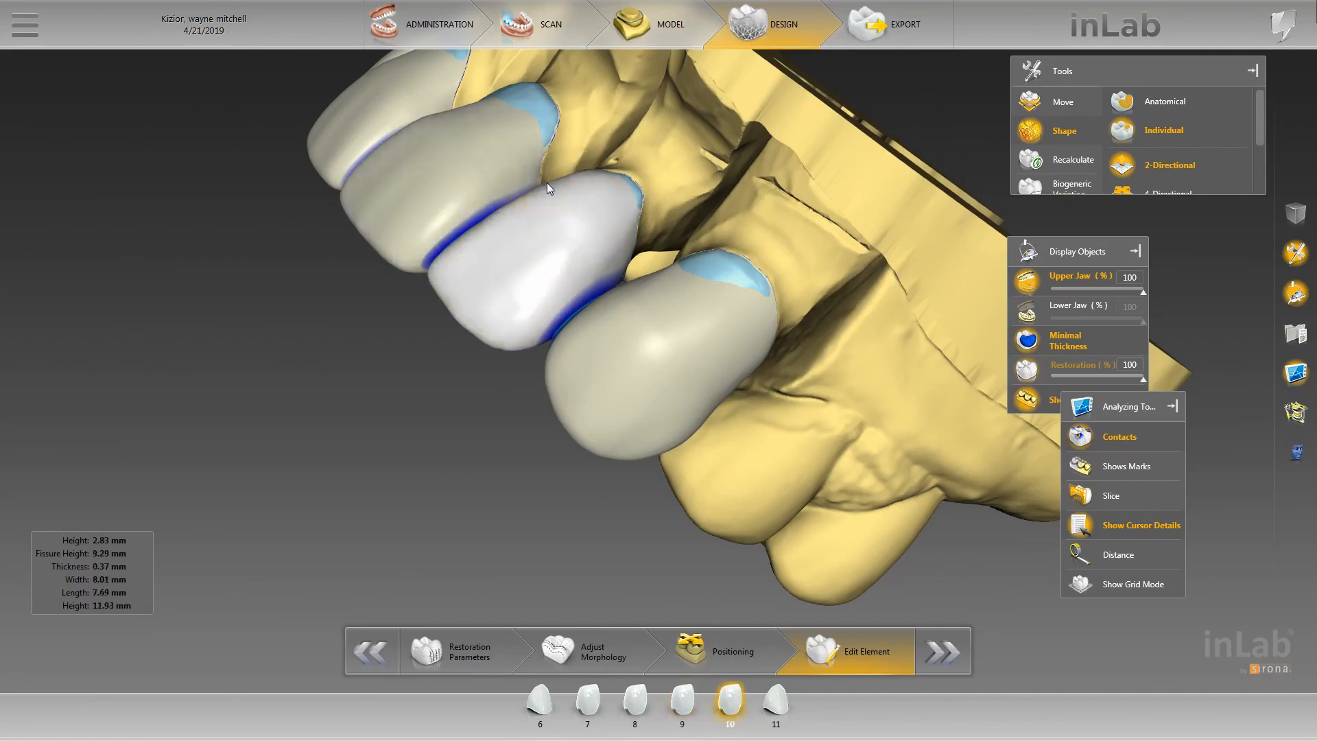
pyautogui.moveTo(547, 191)
pyautogui.mouseDown(button='right')
pyautogui.moveTo(702, 174)
pyautogui.moveTo(582, 266)
pyautogui.moveTo(541, 215)
pyautogui.moveTo(644, 191)
pyautogui.moveTo(699, 281)
pyautogui.moveTo(692, 309)
pyautogui.moveTo(638, 343)
pyautogui.moveTo(640, 290)
pyautogui.moveTo(553, 203)
pyautogui.mouseUp(button='right')
pyautogui.moveTo(557, 199); pyautogui.dragTo(573, 196)
pyautogui.scroll(3, 577, 130)
pyautogui.moveTo(595, 144); pyautogui.dragTo(796, 292, button='right')
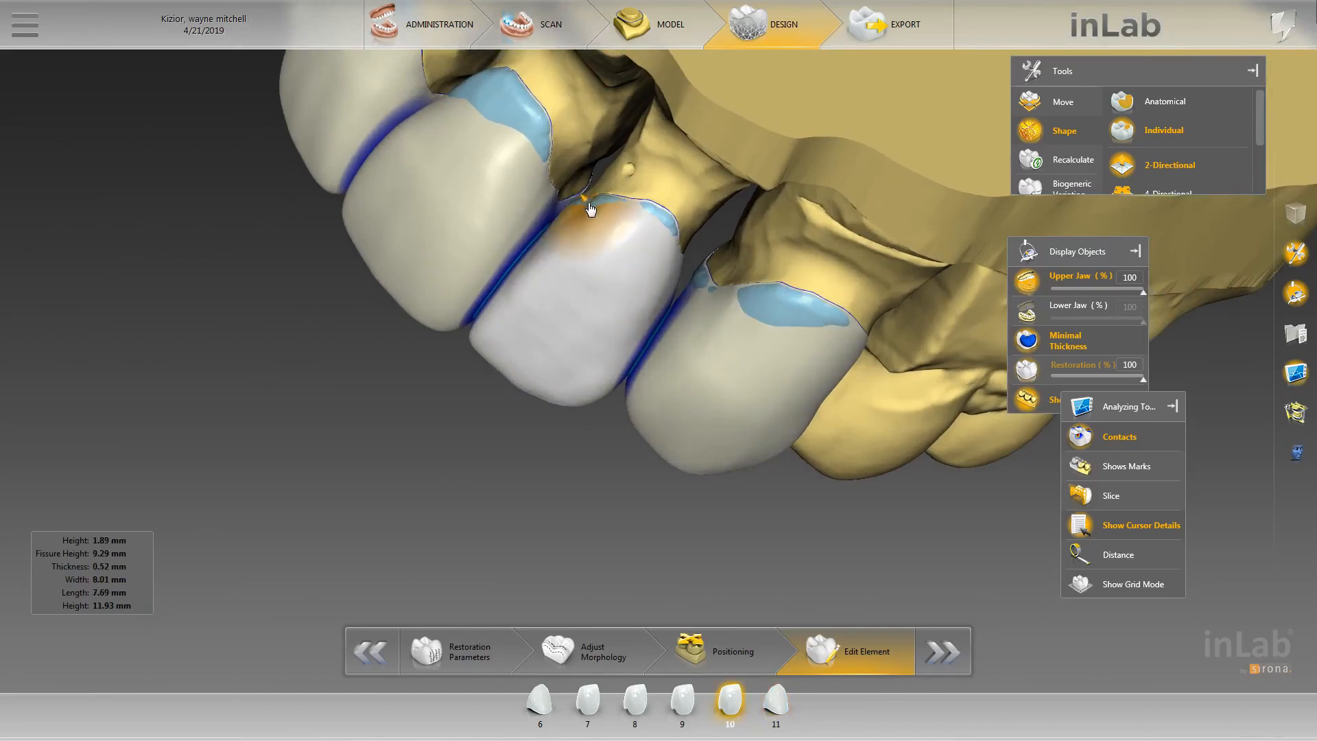
# - Reshape the lingual surface of crown 10, including the area beside the crown 9 contact, with the 2-Directional Shape tool
pyautogui.moveTo(729, 237); pyautogui.dragTo(696, 151)
pyautogui.moveTo(606, 391)
pyautogui.mouseDown()
pyautogui.moveTo(616, 340)
pyautogui.moveTo(587, 327)
pyautogui.mouseUp()
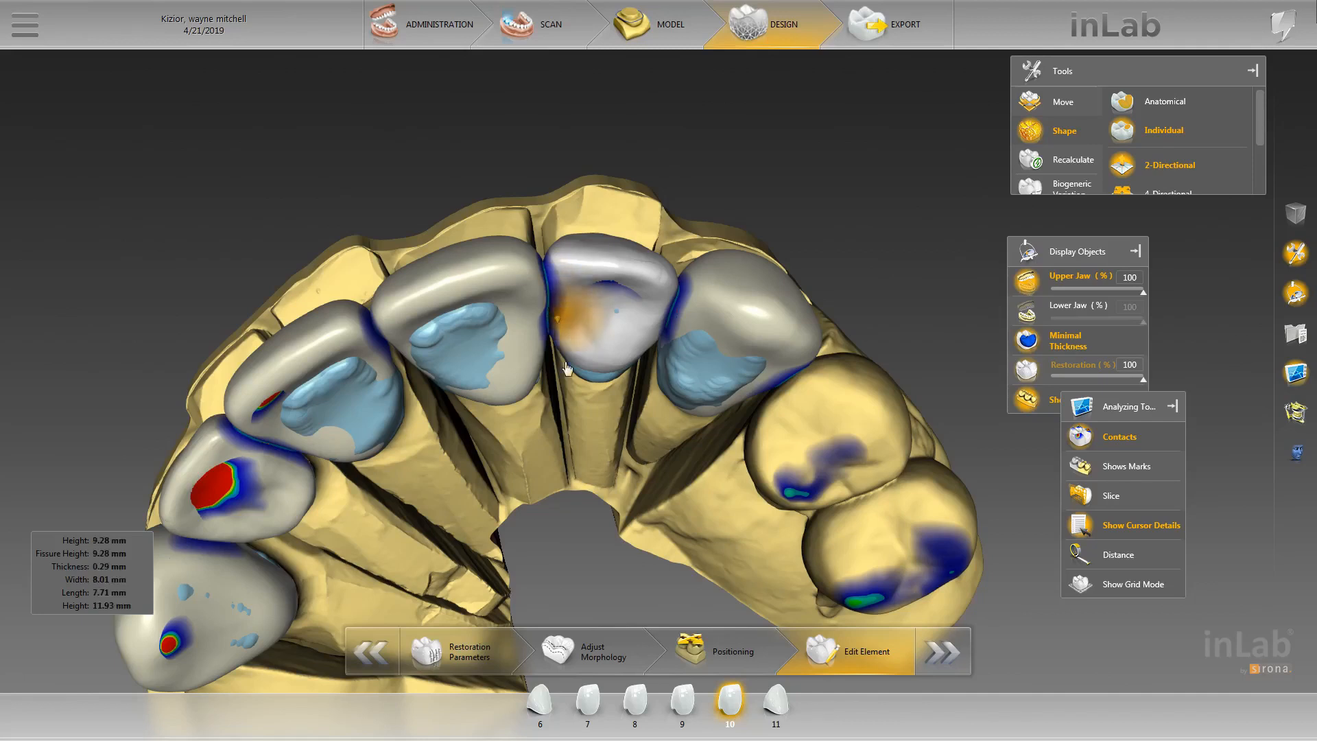
pyautogui.moveTo(582, 406)
pyautogui.mouseDown()
pyautogui.moveTo(569, 365)
pyautogui.moveTo(597, 379)
pyautogui.moveTo(586, 403)
pyautogui.moveTo(635, 366)
pyautogui.mouseUp()
pyautogui.moveTo(635, 374); pyautogui.dragTo(652, 332, button='middle')
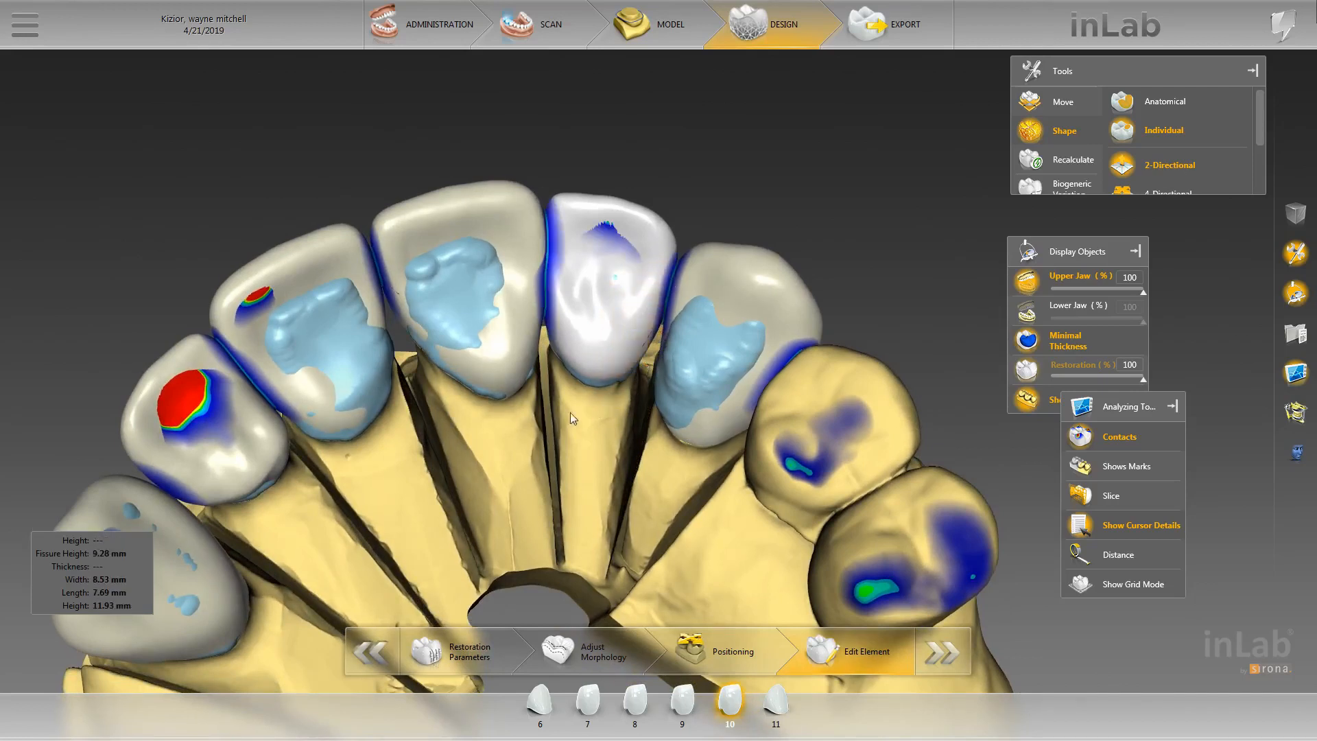
pyautogui.moveTo(570, 413)
pyautogui.mouseDown()
pyautogui.moveTo(545, 430)
pyautogui.moveTo(552, 421)
pyautogui.mouseUp()
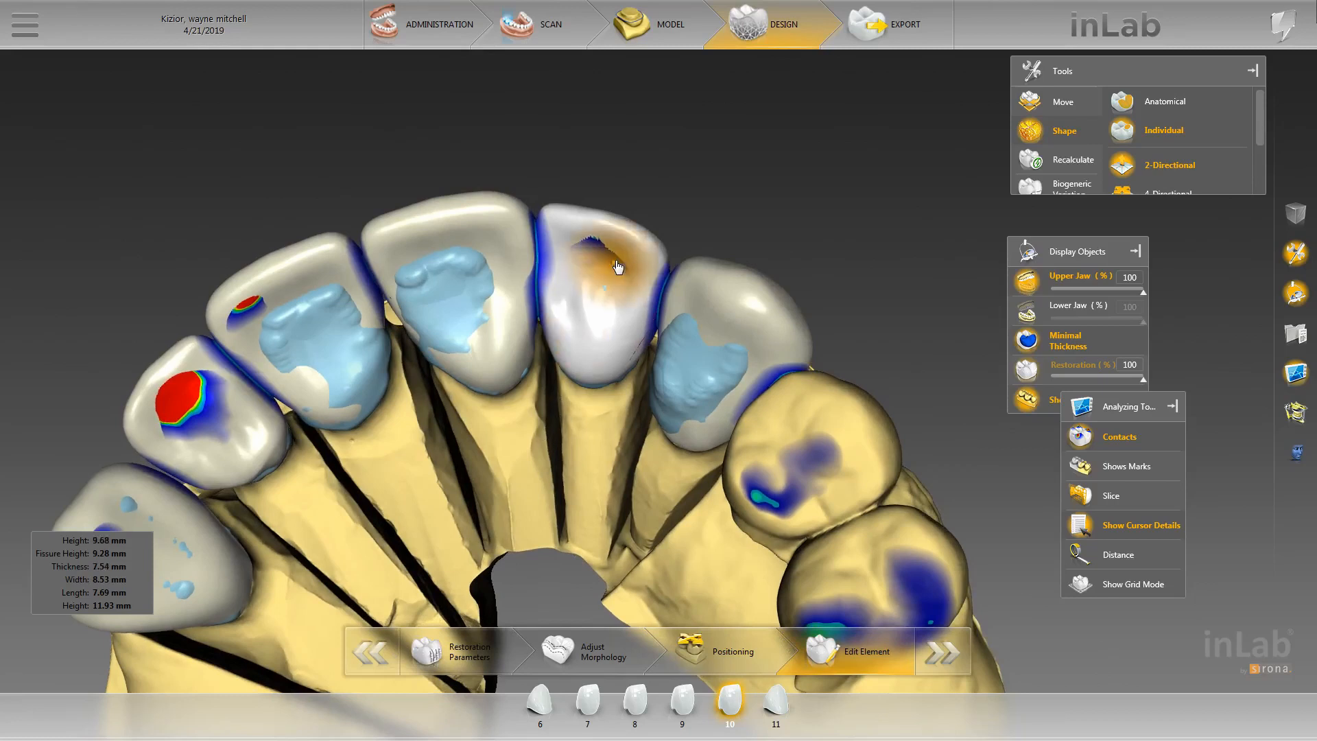
pyautogui.scroll(1, 608, 274)
pyautogui.moveTo(606, 161); pyautogui.dragTo(612, 241)
pyautogui.scroll(2, 603, 271)
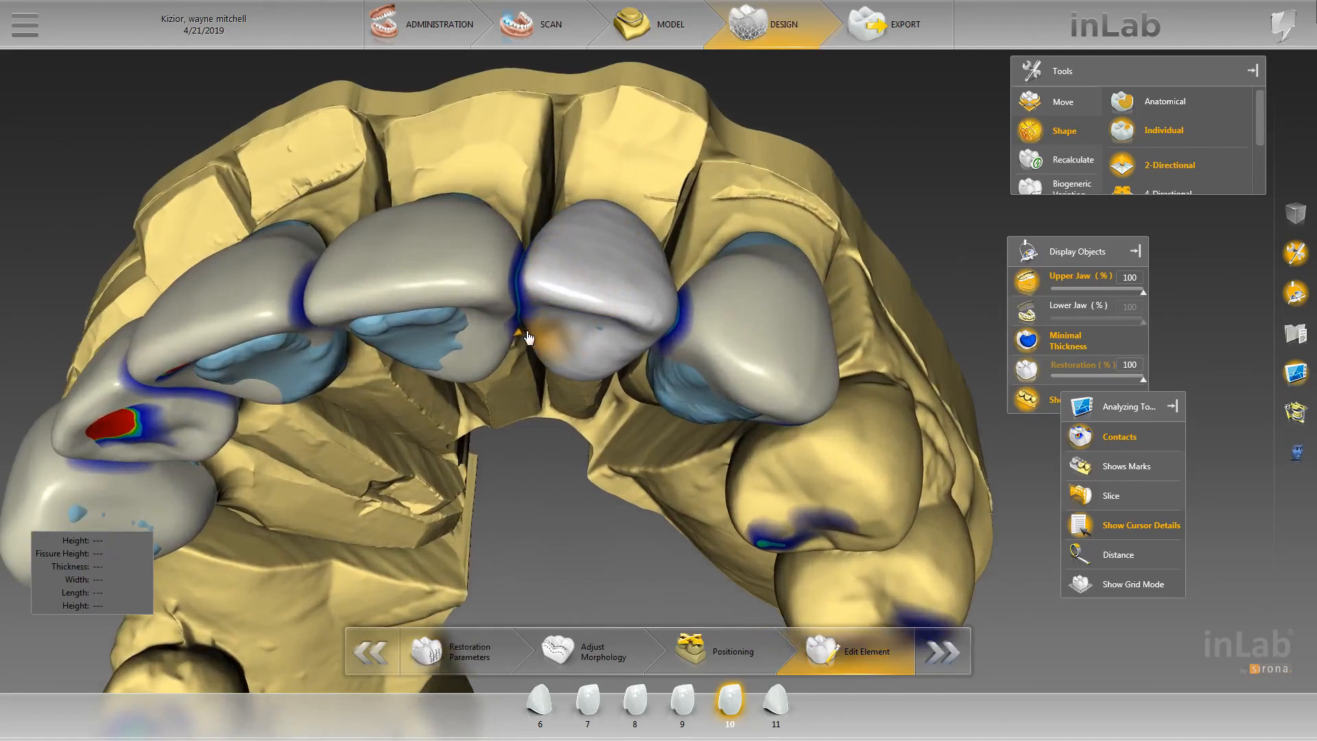
pyautogui.moveTo(528, 281); pyautogui.dragTo(508, 349)
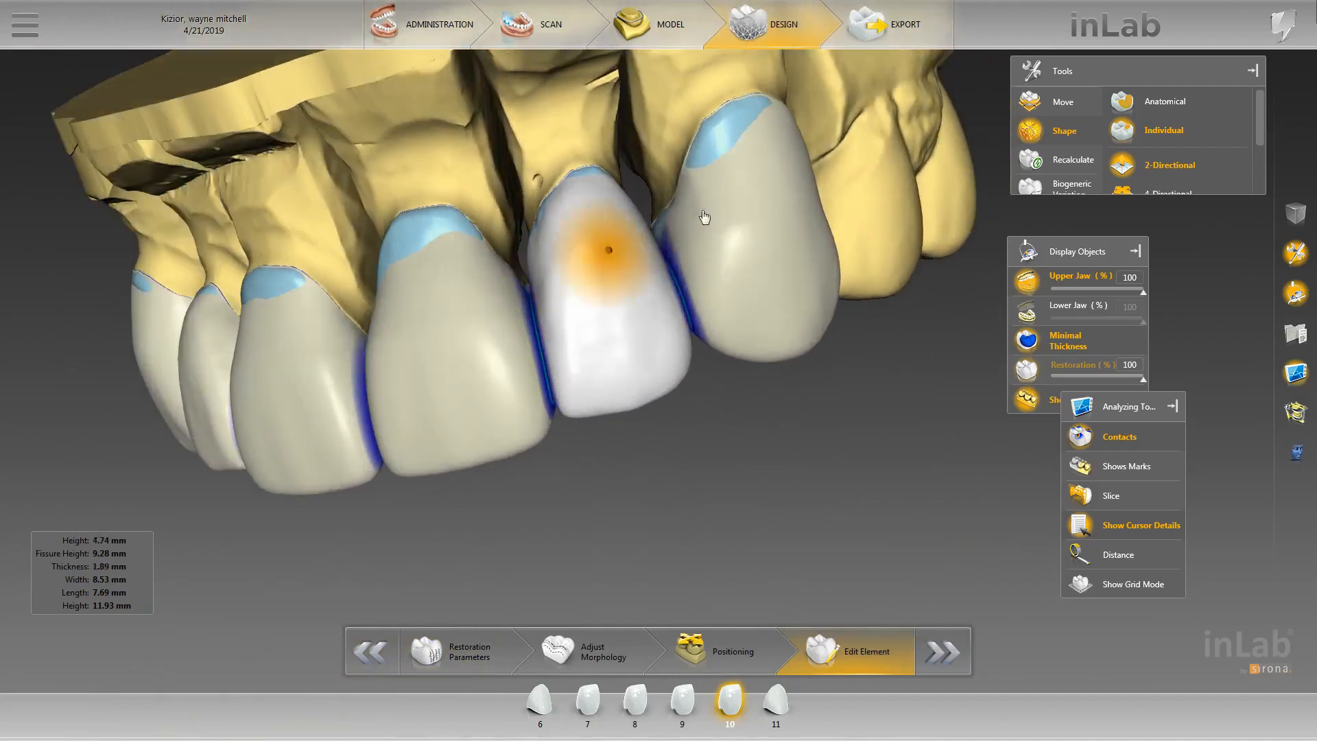
# - Select crown 11 and save the case
pyautogui.click(781, 236)
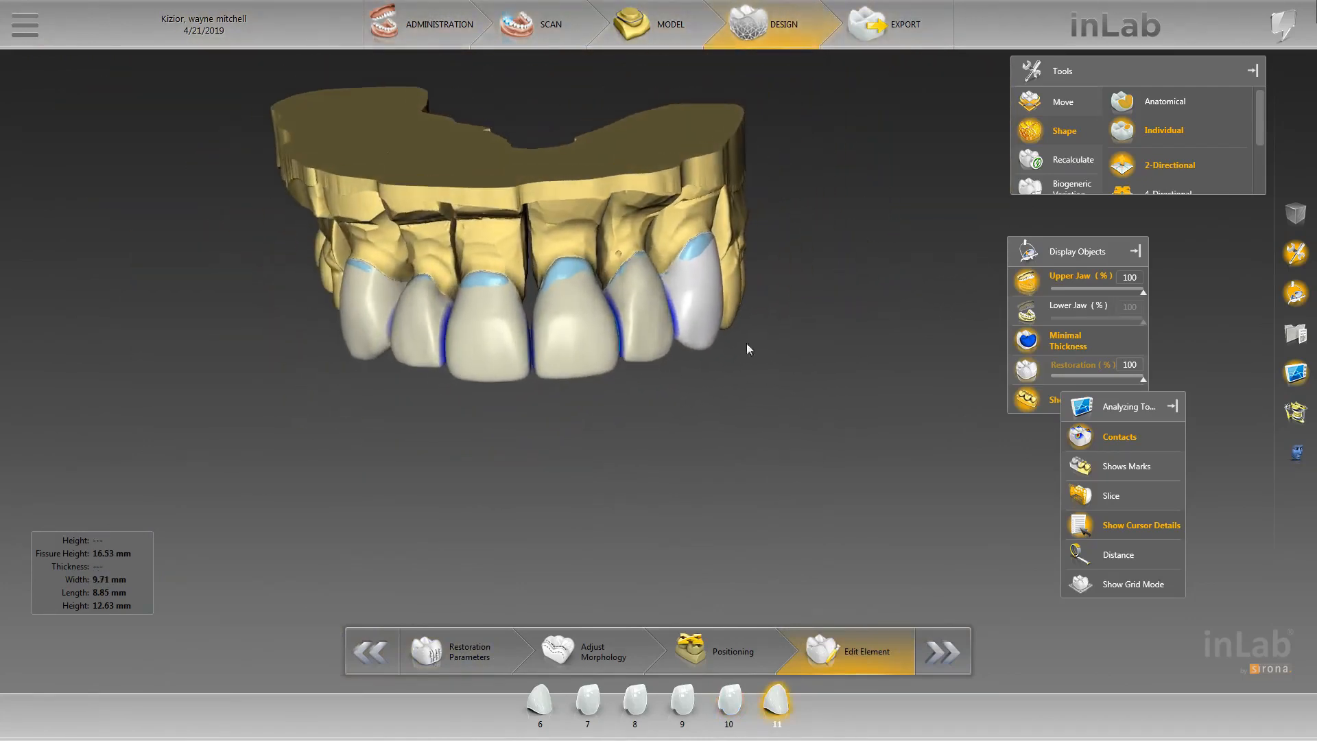
pyautogui.click(24, 24)
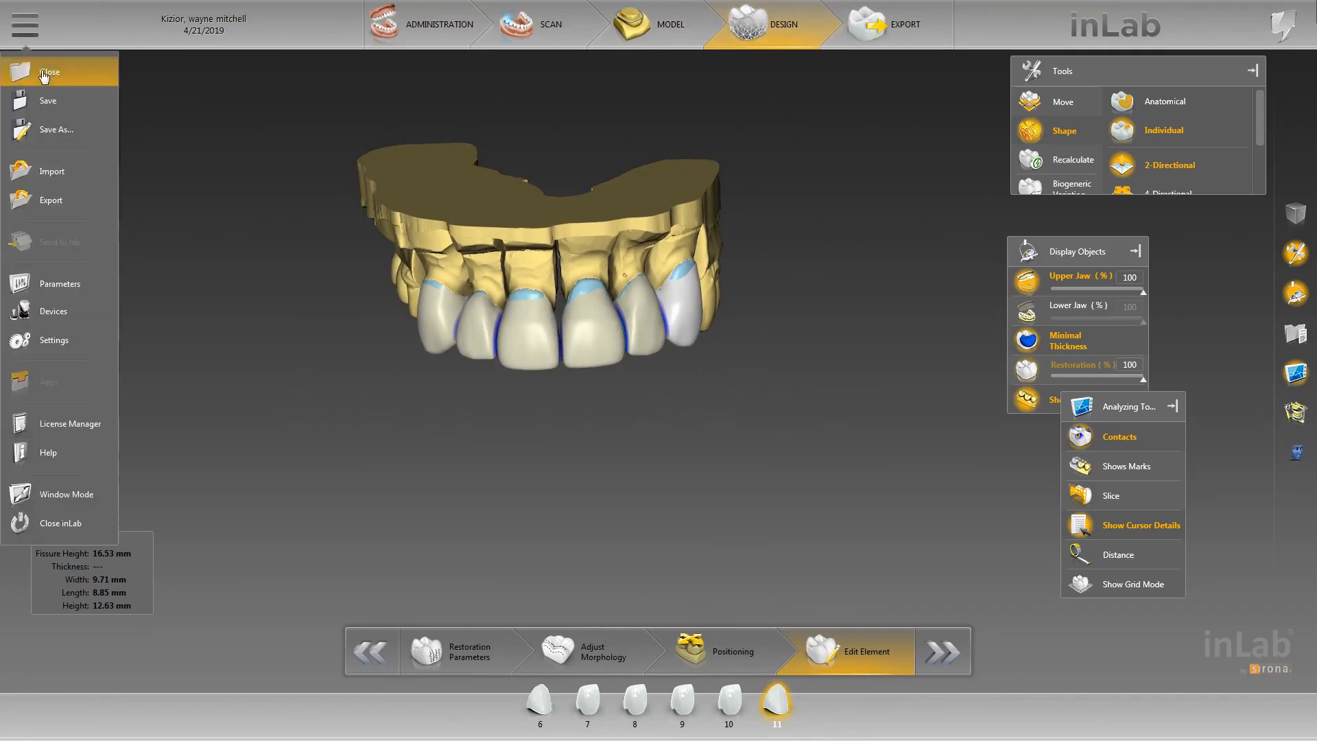
pyautogui.click(69, 89)
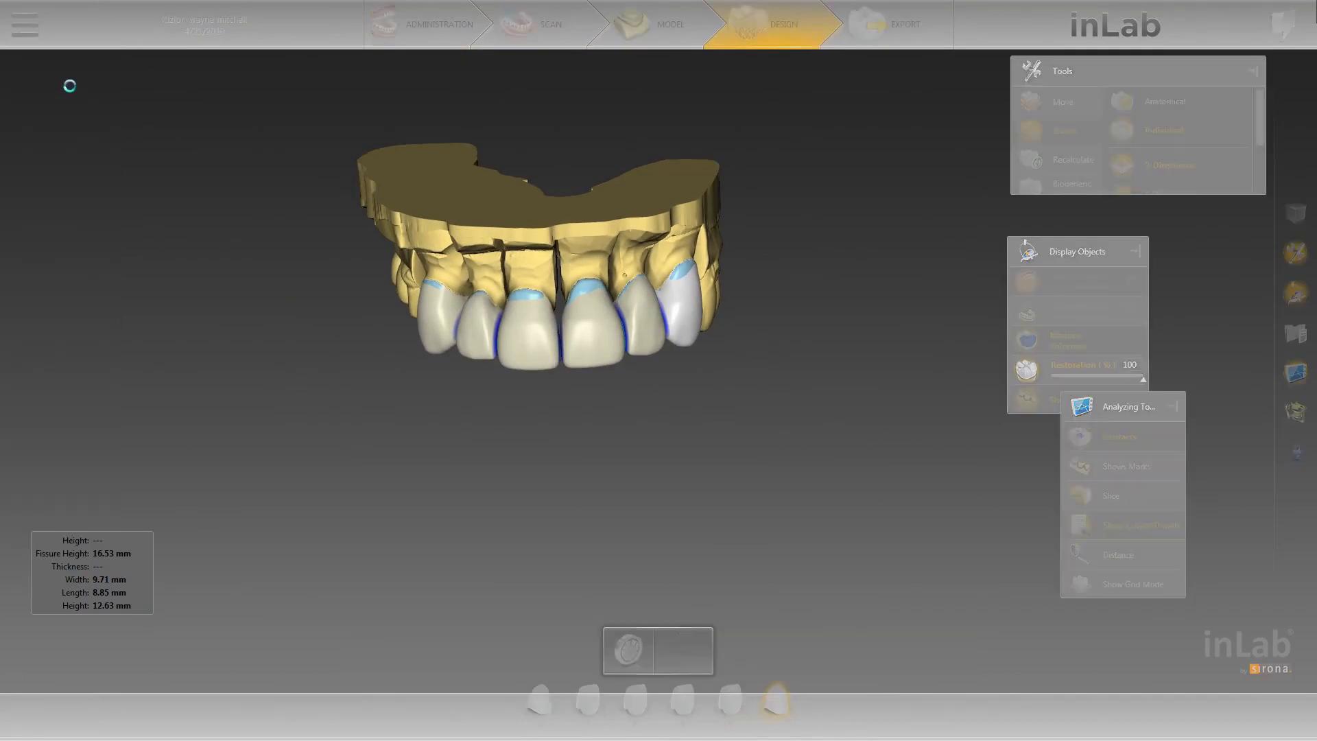
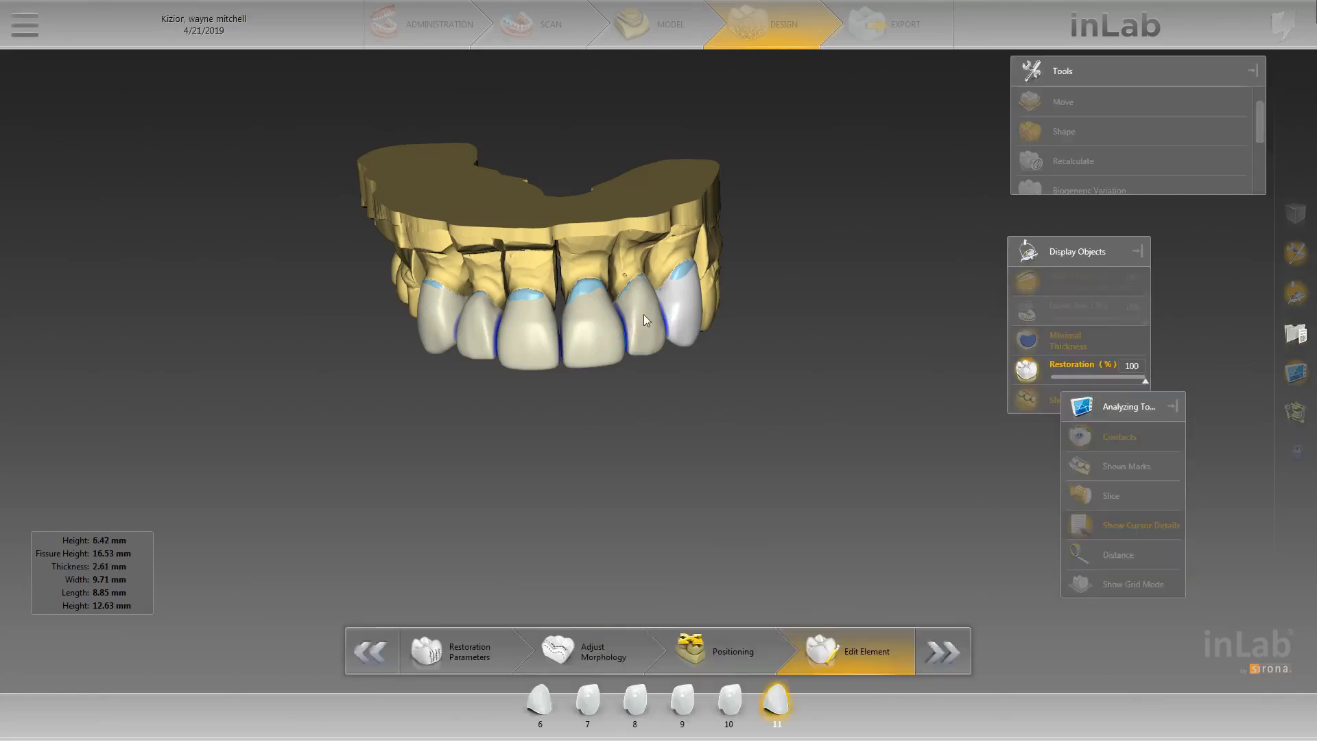
# - Examine the facial contours, necks and contacts of all six crowns from the front and both sides
pyautogui.scroll(5, 643, 347)
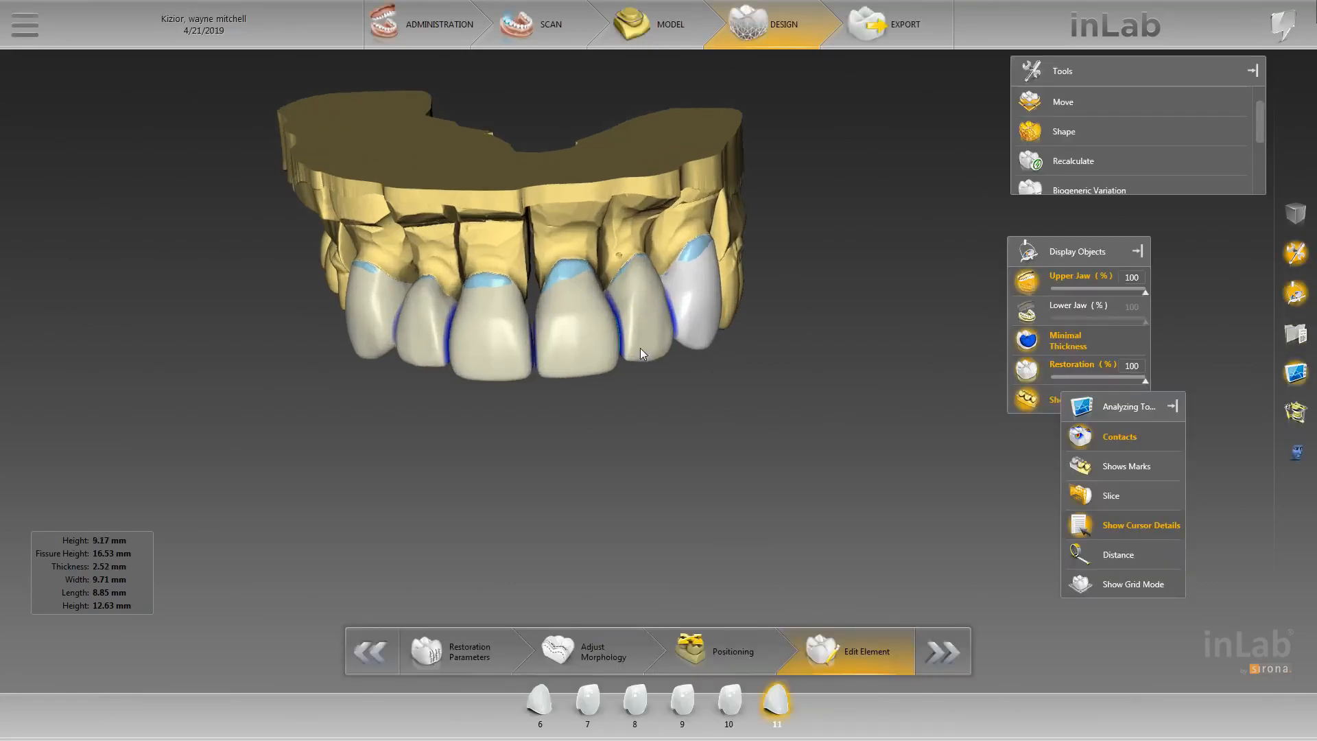
pyautogui.scroll(1, 628, 327)
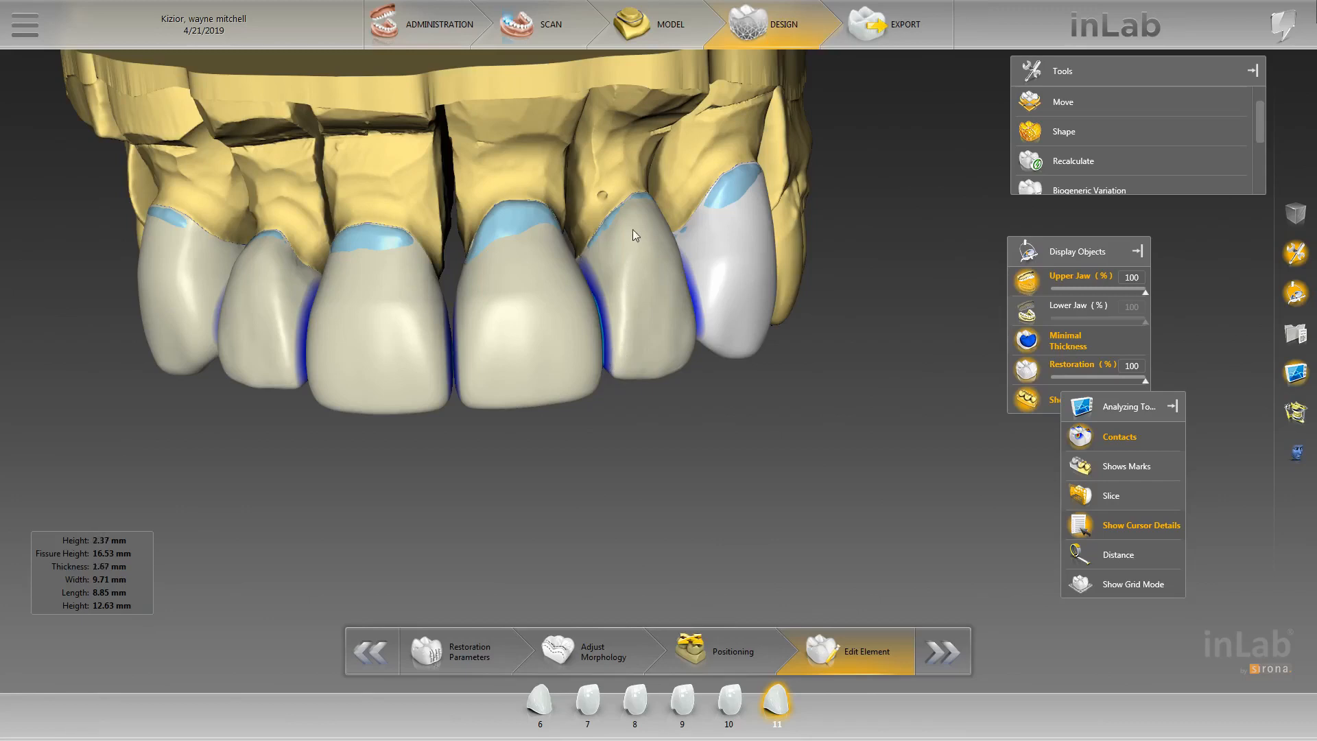
pyautogui.moveTo(652, 400); pyautogui.dragTo(742, 385)
pyautogui.moveTo(750, 380); pyautogui.dragTo(792, 275, button='middle')
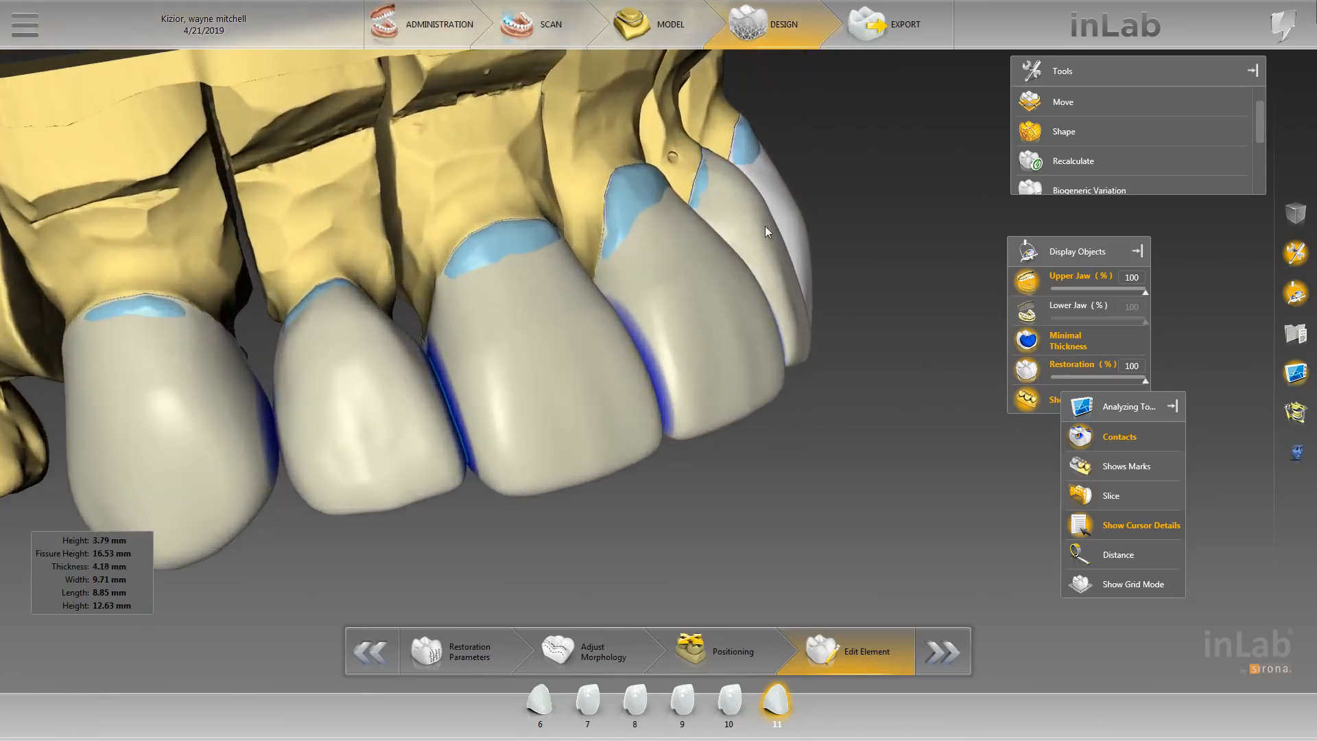
pyautogui.moveTo(806, 221); pyautogui.dragTo(702, 323)
pyautogui.moveTo(792, 368); pyautogui.dragTo(847, 352)
pyautogui.scroll(3, 832, 322)
# - Display the lower jaw and check how the six crowns meet the lower teeth
pyautogui.click(1027, 311)
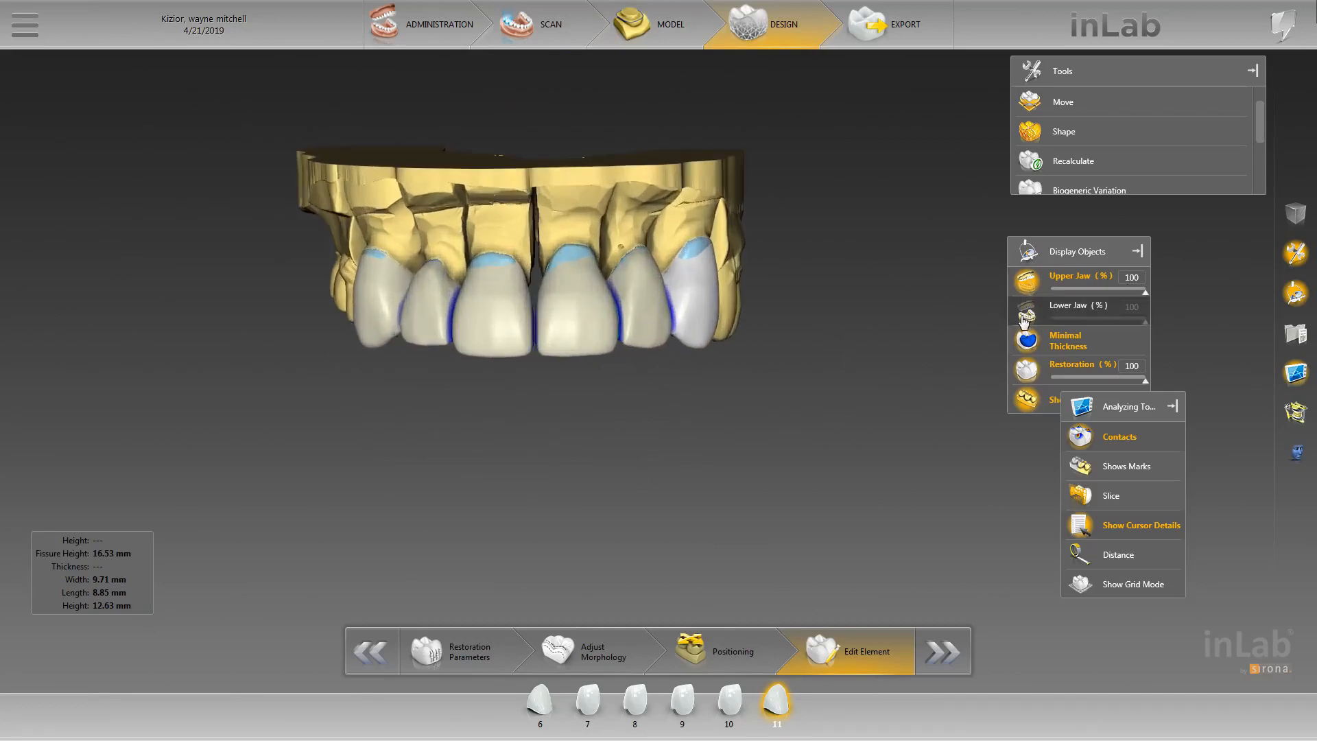
pyautogui.moveTo(710, 422); pyautogui.dragTo(697, 372)
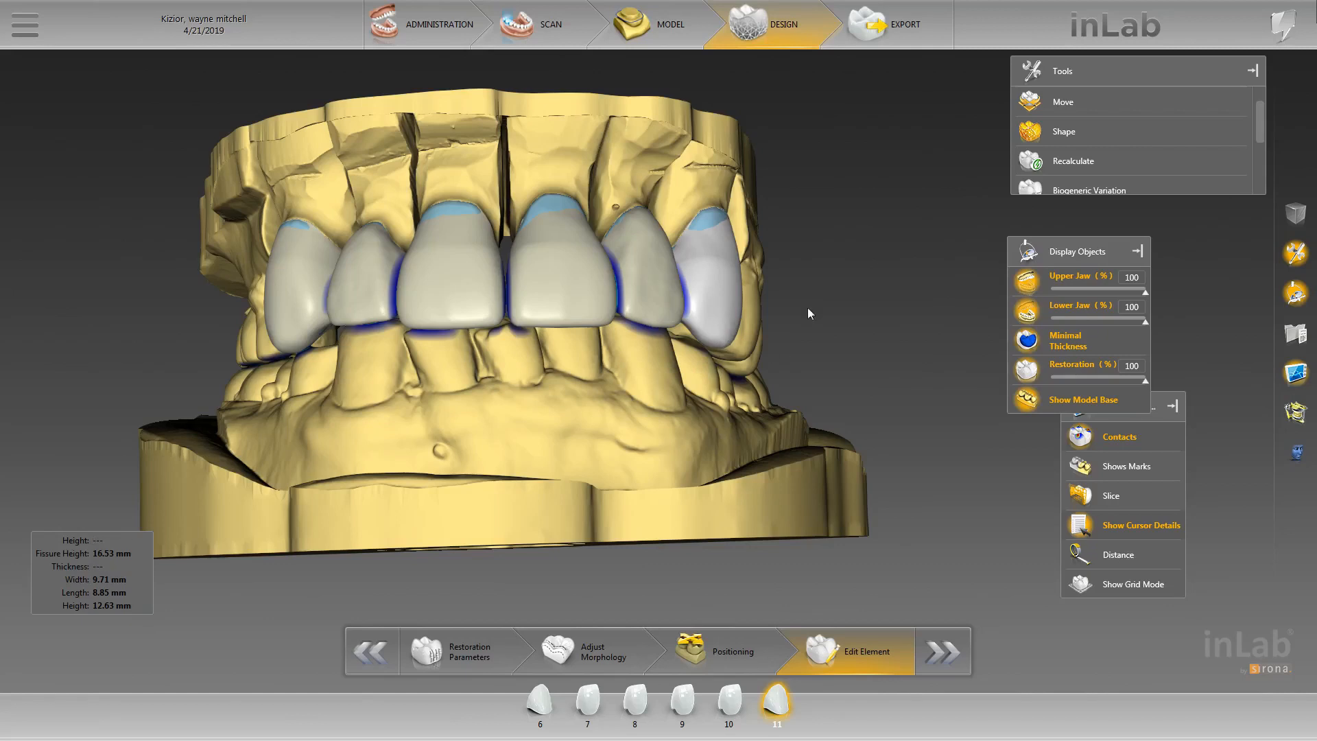
pyautogui.moveTo(808, 308); pyautogui.dragTo(615, 382)
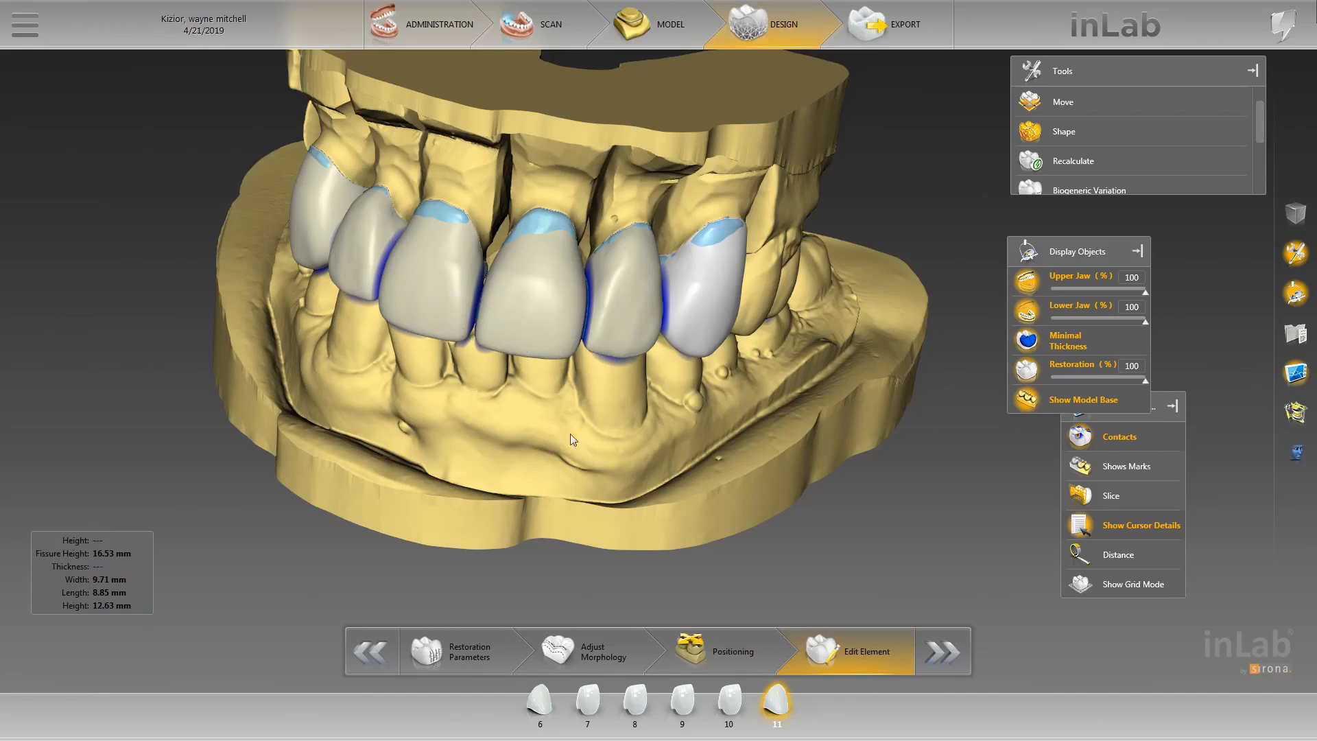
# - Select crown 6 and move it slightly toward the lower teeth with Position and Rotate
pyautogui.moveTo(570, 434); pyautogui.dragTo(701, 389)
pyautogui.moveTo(521, 422); pyautogui.dragTo(430, 487, button='middle')
pyautogui.moveTo(430, 487); pyautogui.dragTo(496, 408)
pyautogui.rightClick(462, 318)
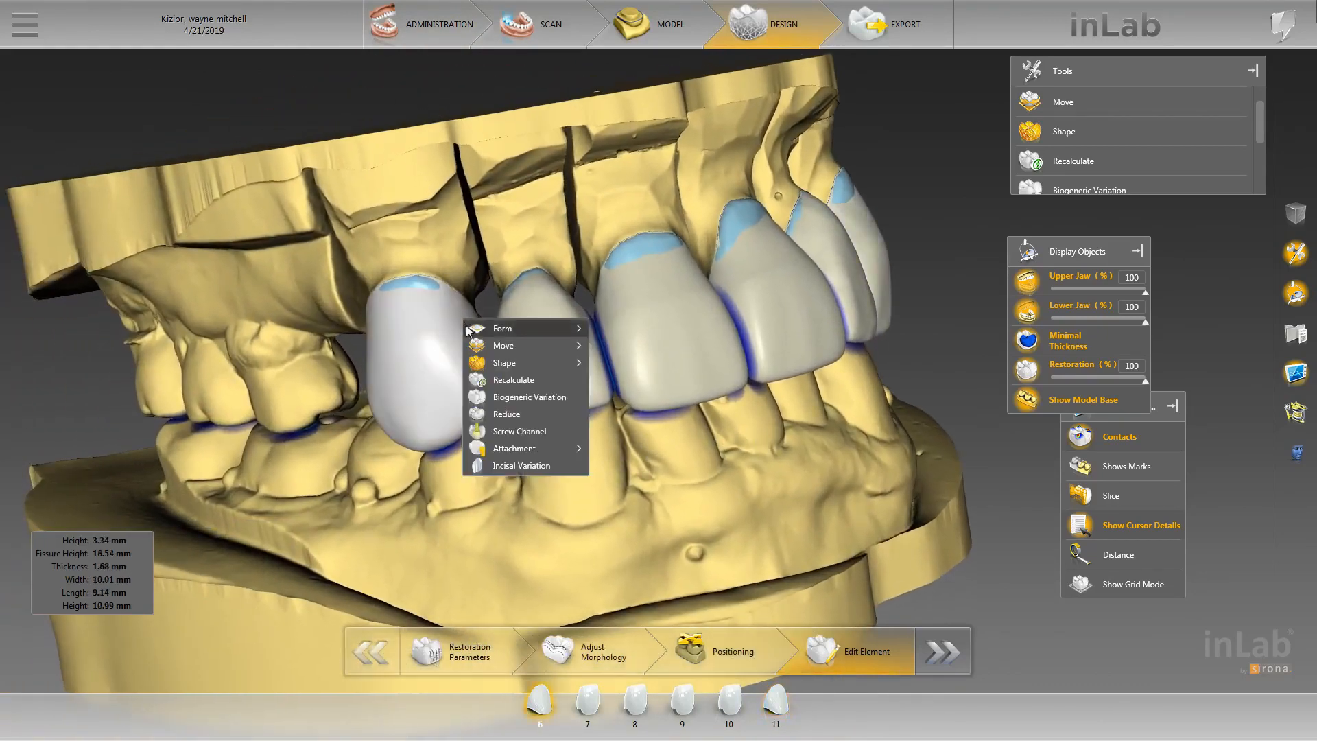
pyautogui.moveTo(557, 344)
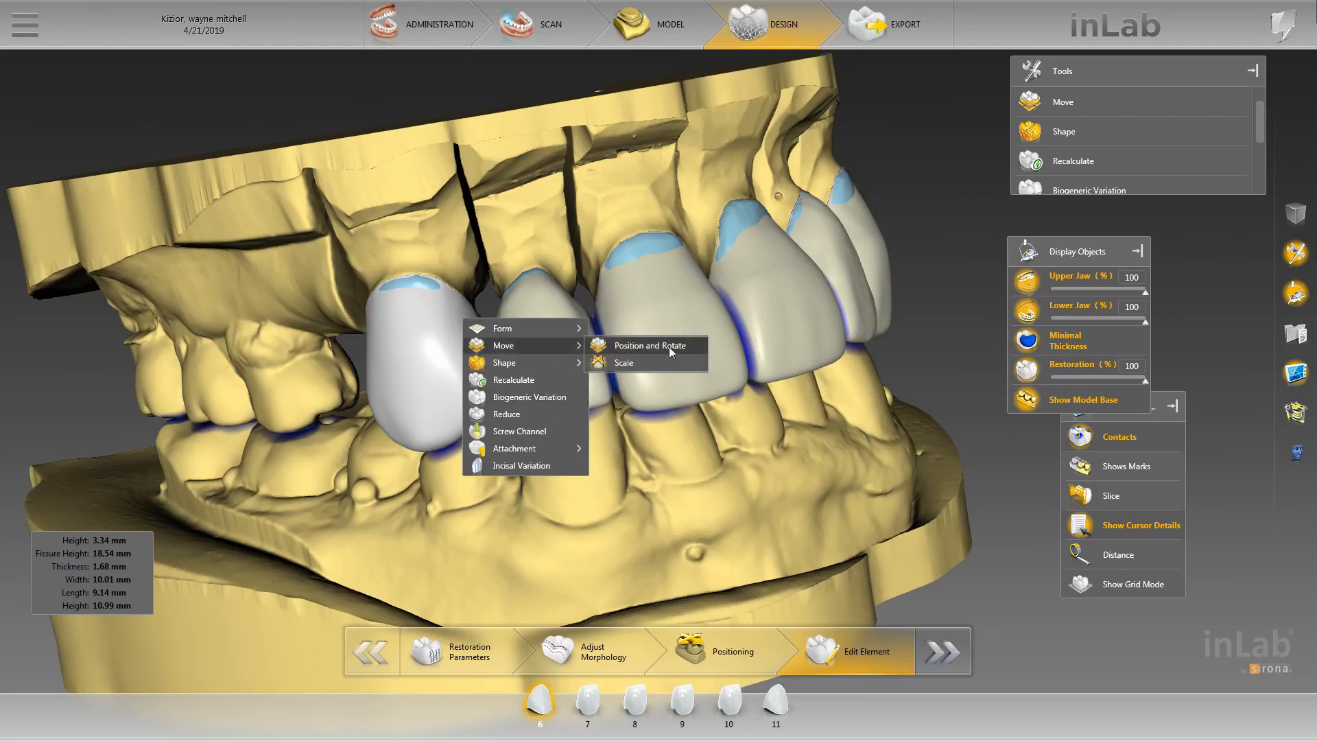
pyautogui.click(668, 347)
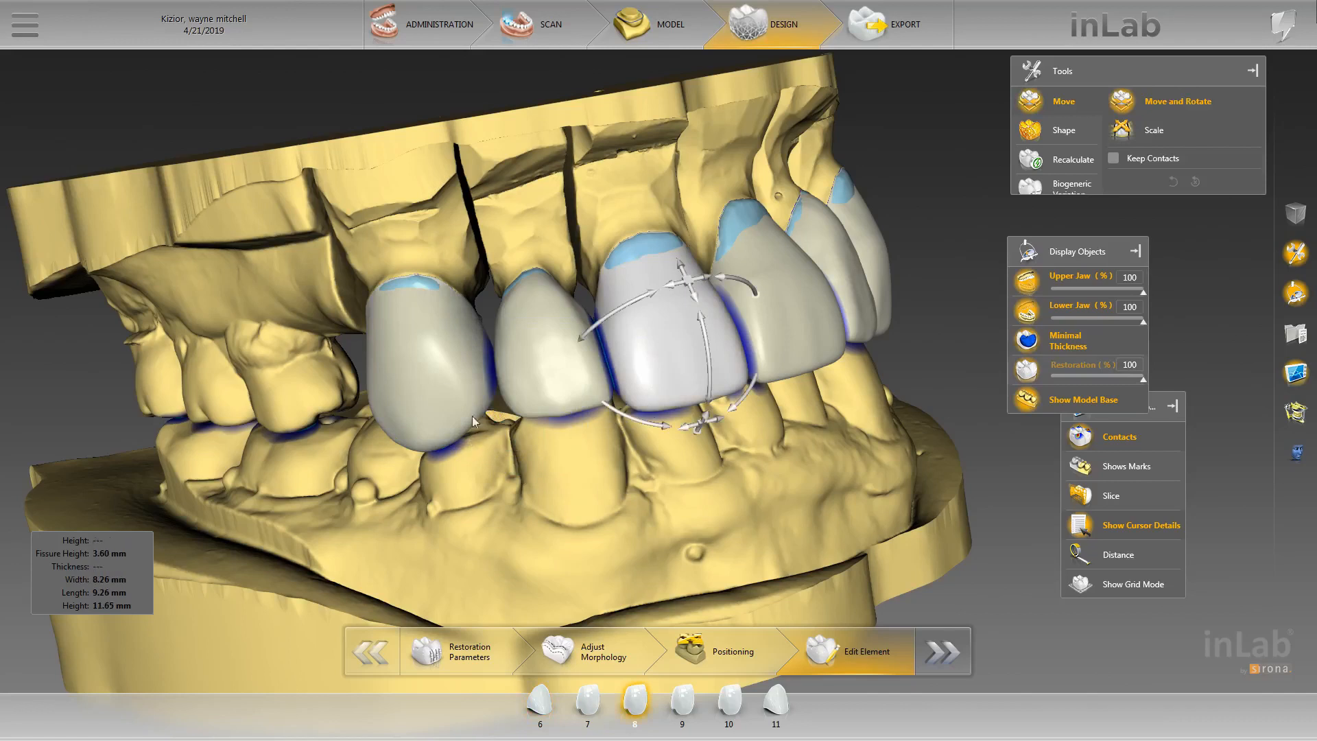
pyautogui.click(445, 385)
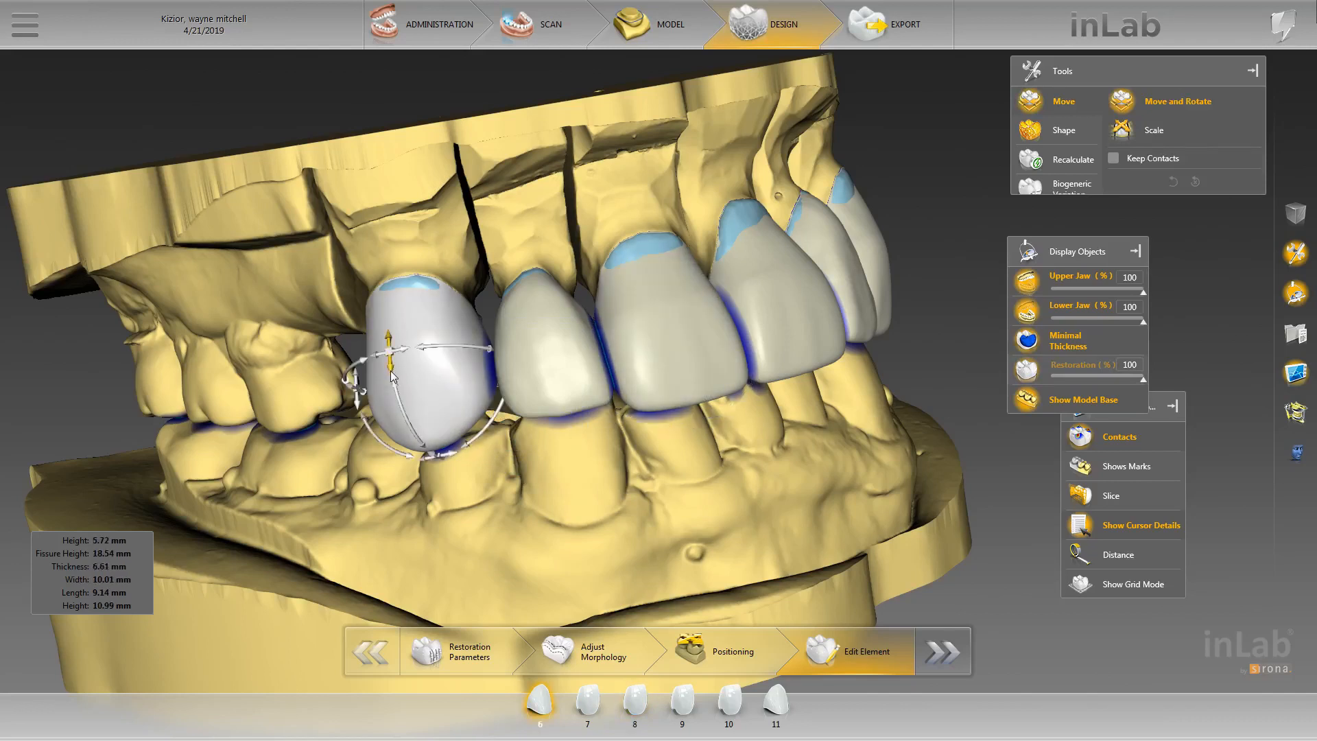
pyautogui.moveTo(393, 376); pyautogui.dragTo(389, 380)
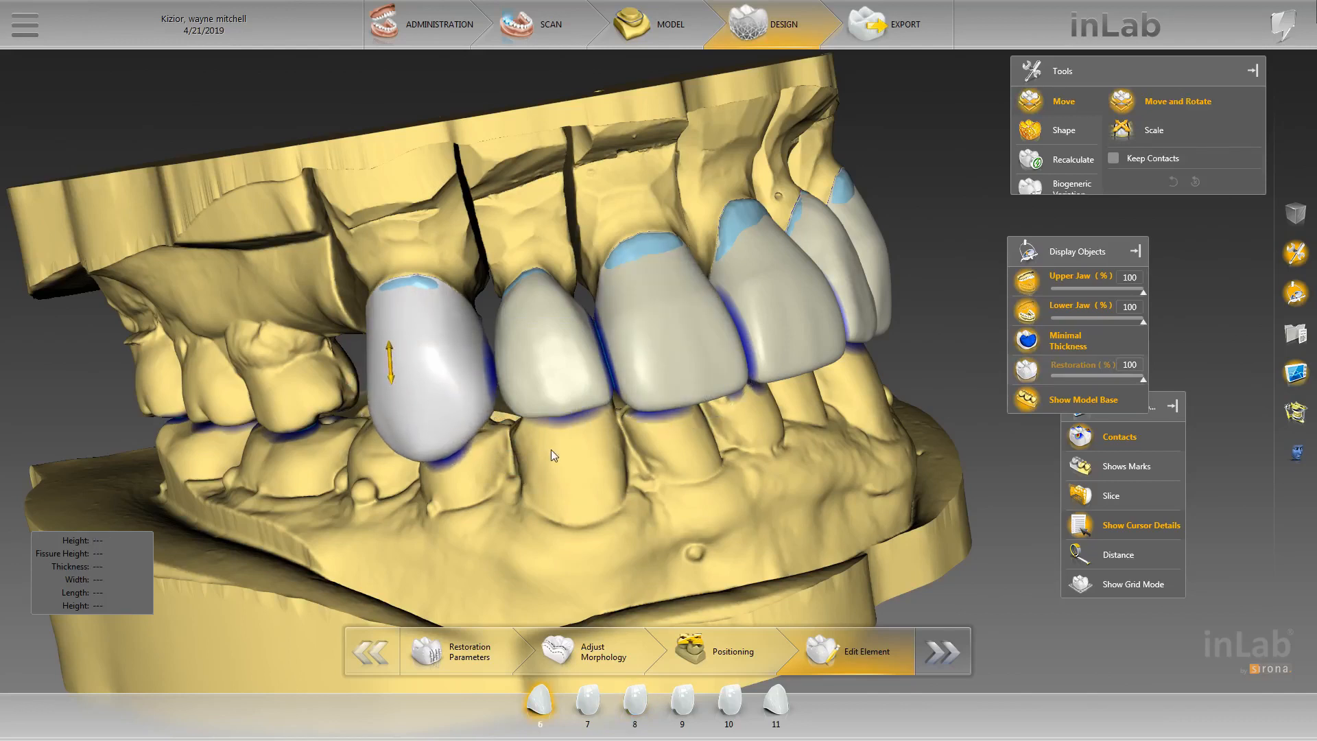
# - Shift crown 6 slightly sideways toward crown 7
pyautogui.moveTo(550, 450); pyautogui.dragTo(599, 428)
pyautogui.scroll(3, 546, 405)
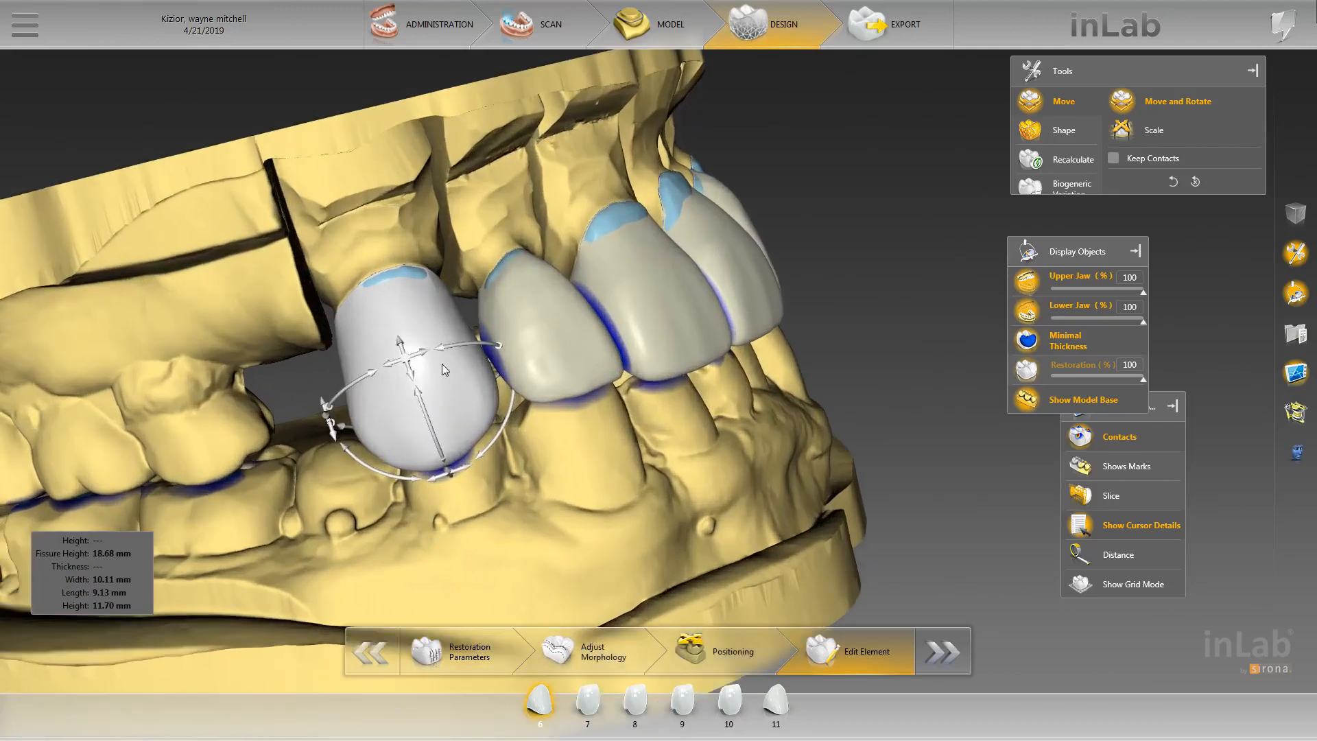
pyautogui.moveTo(423, 356); pyautogui.dragTo(427, 356)
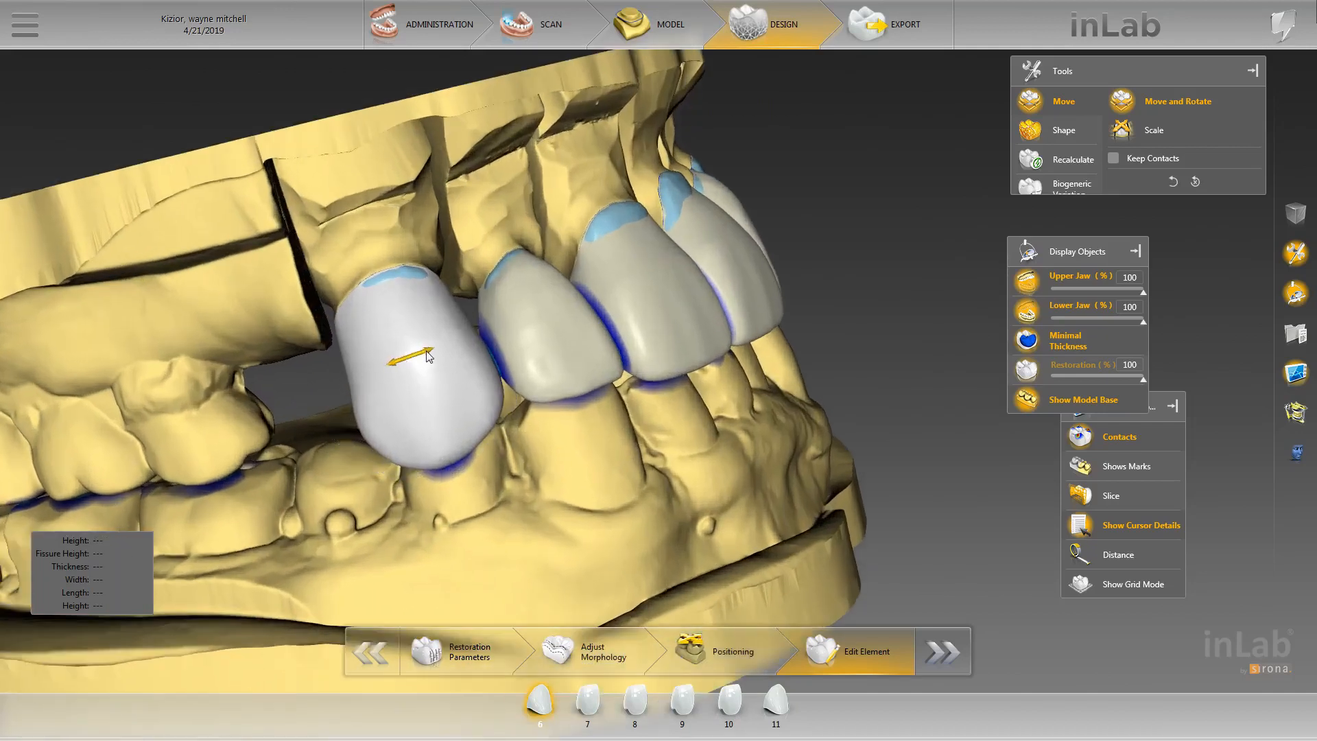
# - Select crown 11 and move it slightly along its long axis toward the lower teeth
pyautogui.scroll(-2, 875, 438)
pyautogui.moveTo(833, 253); pyautogui.dragTo(620, 409)
pyautogui.click(638, 412)
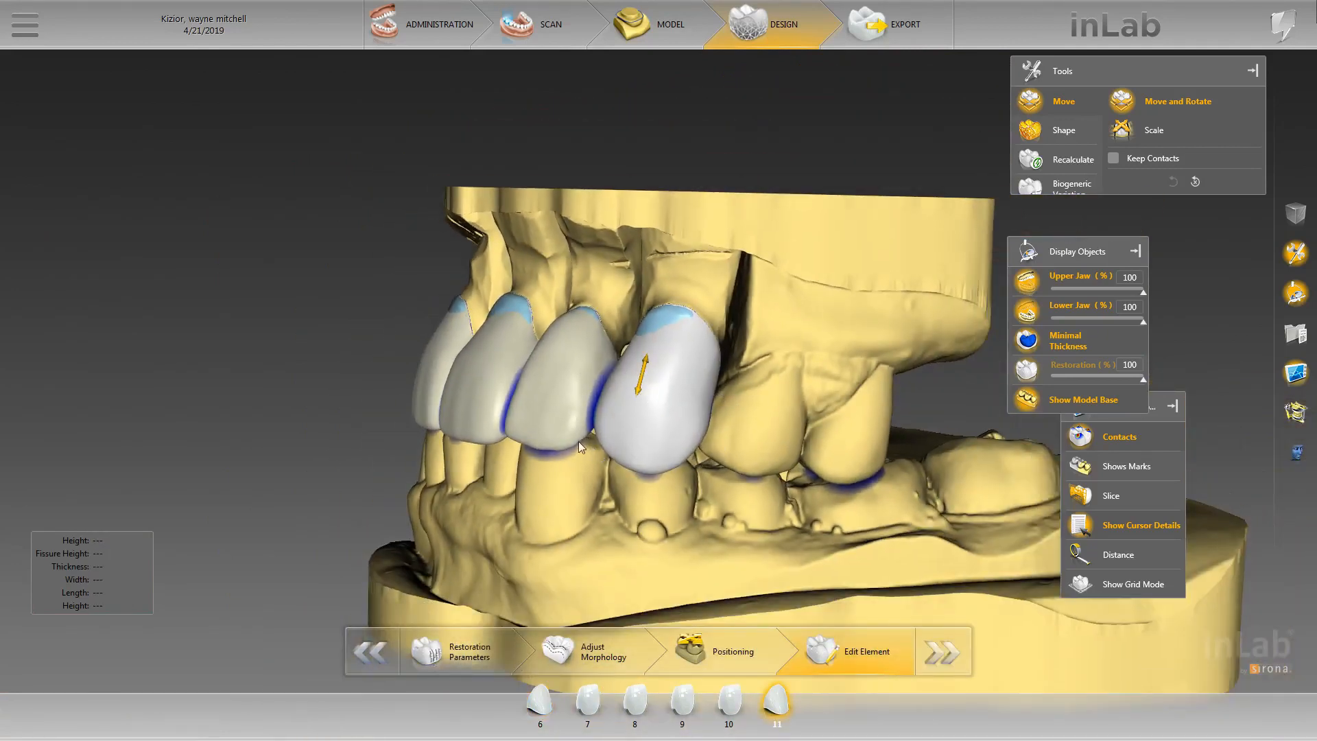
pyautogui.scroll(-2, 560, 463)
pyautogui.moveTo(561, 463); pyautogui.dragTo(663, 438)
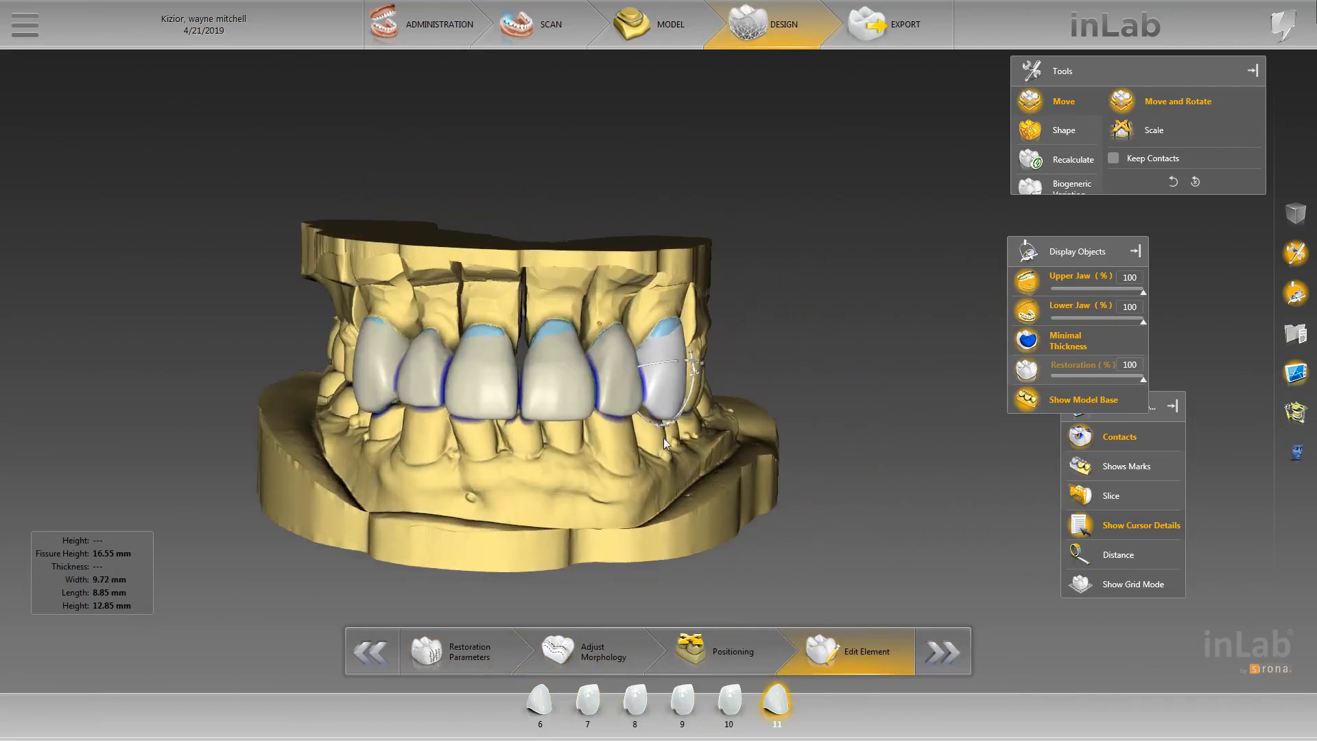
# - Select crowns 6 and 11 together and set their Biogeneric Variation to 0.41
pyautogui.scroll(3, 668, 414)
pyautogui.rightClick(672, 415)
pyautogui.click(835, 379)
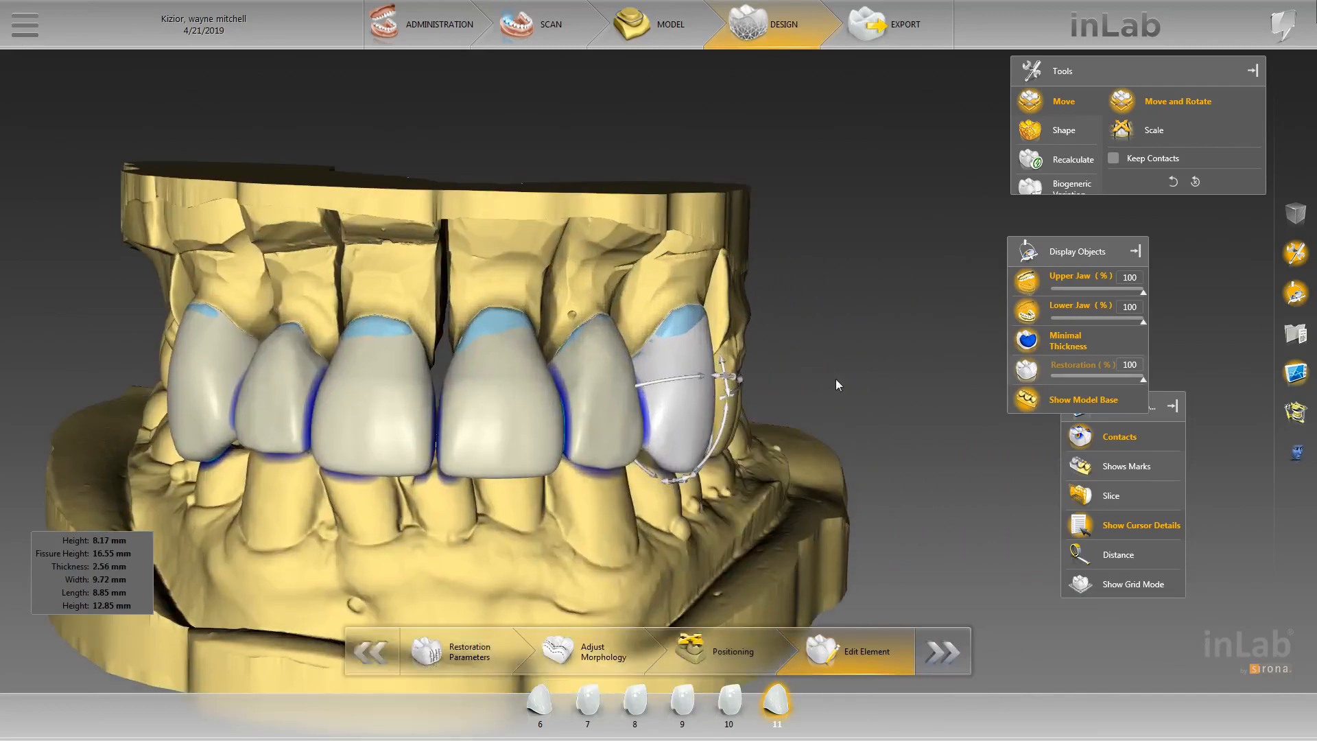
pyautogui.scroll(-3, 825, 398)
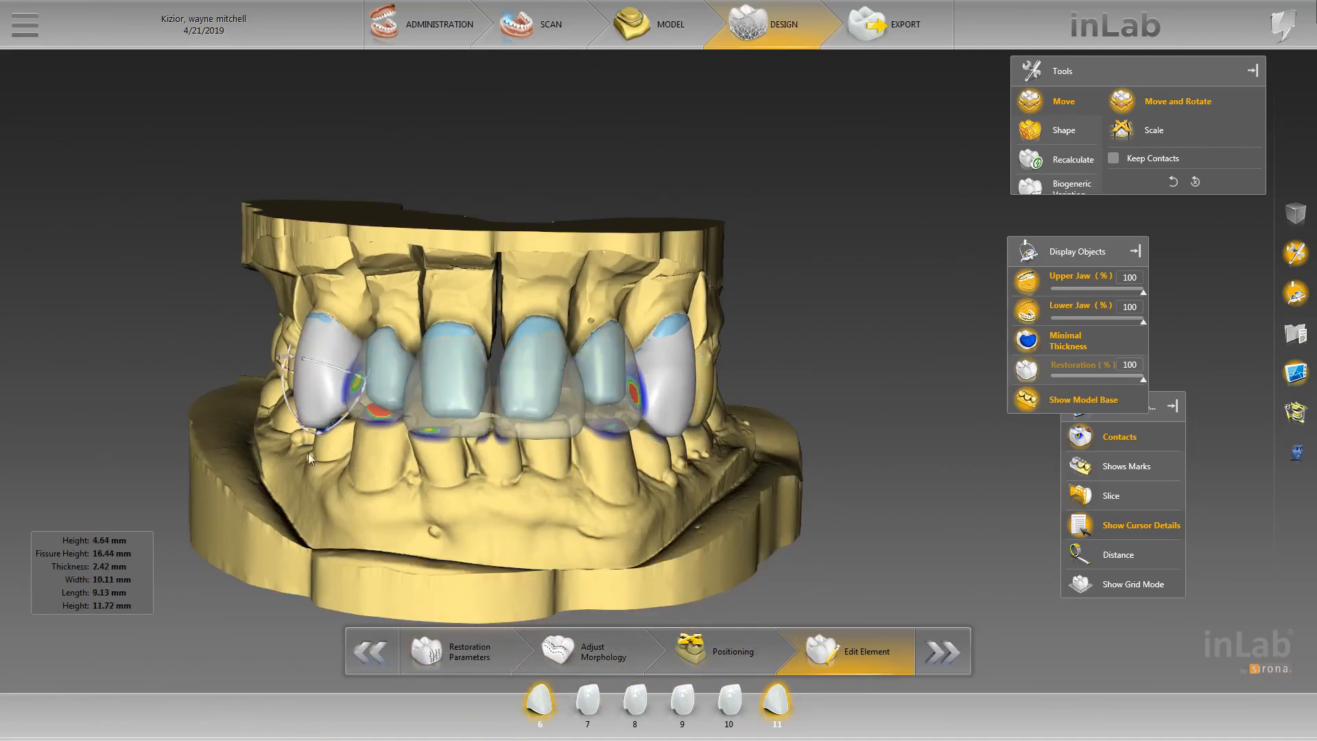
pyautogui.scroll(-3, 307, 452)
pyautogui.moveTo(308, 454); pyautogui.dragTo(517, 442)
pyautogui.scroll(4, 870, 372)
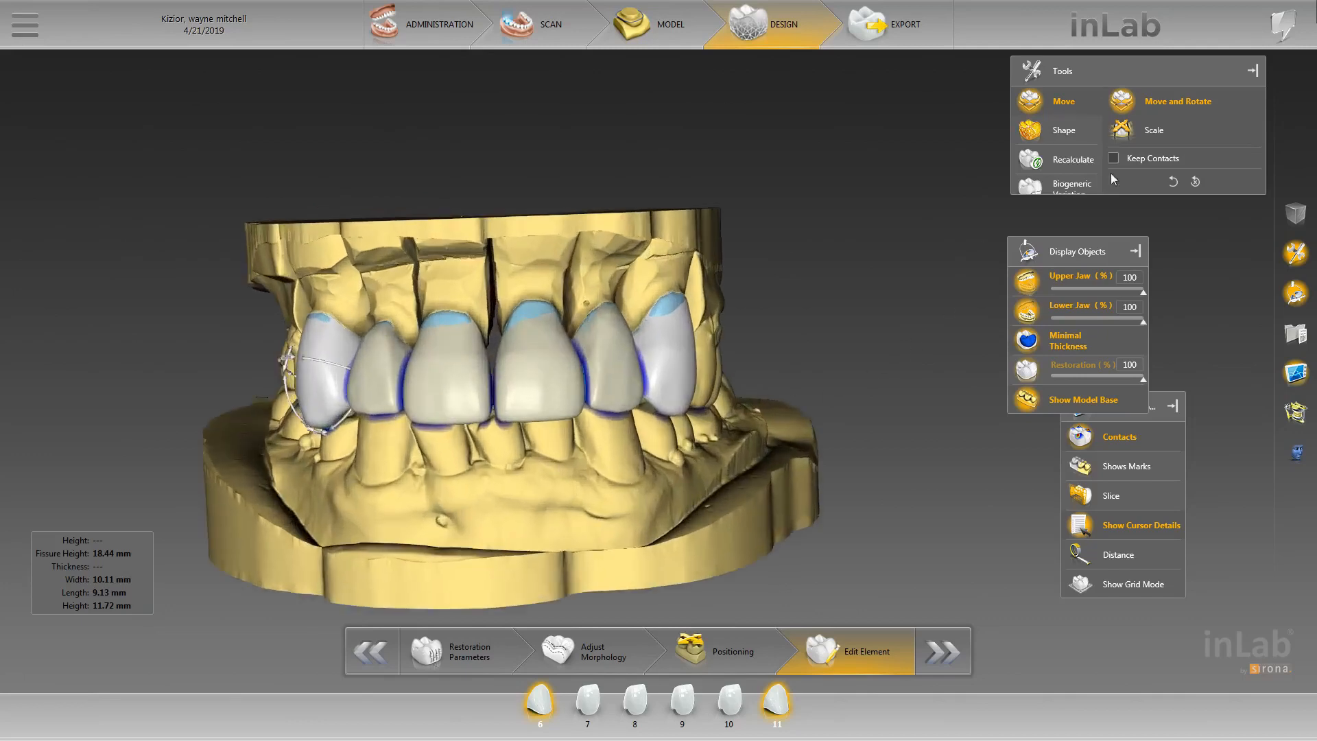
pyautogui.scroll(-1, 1077, 172)
pyautogui.click(1077, 170)
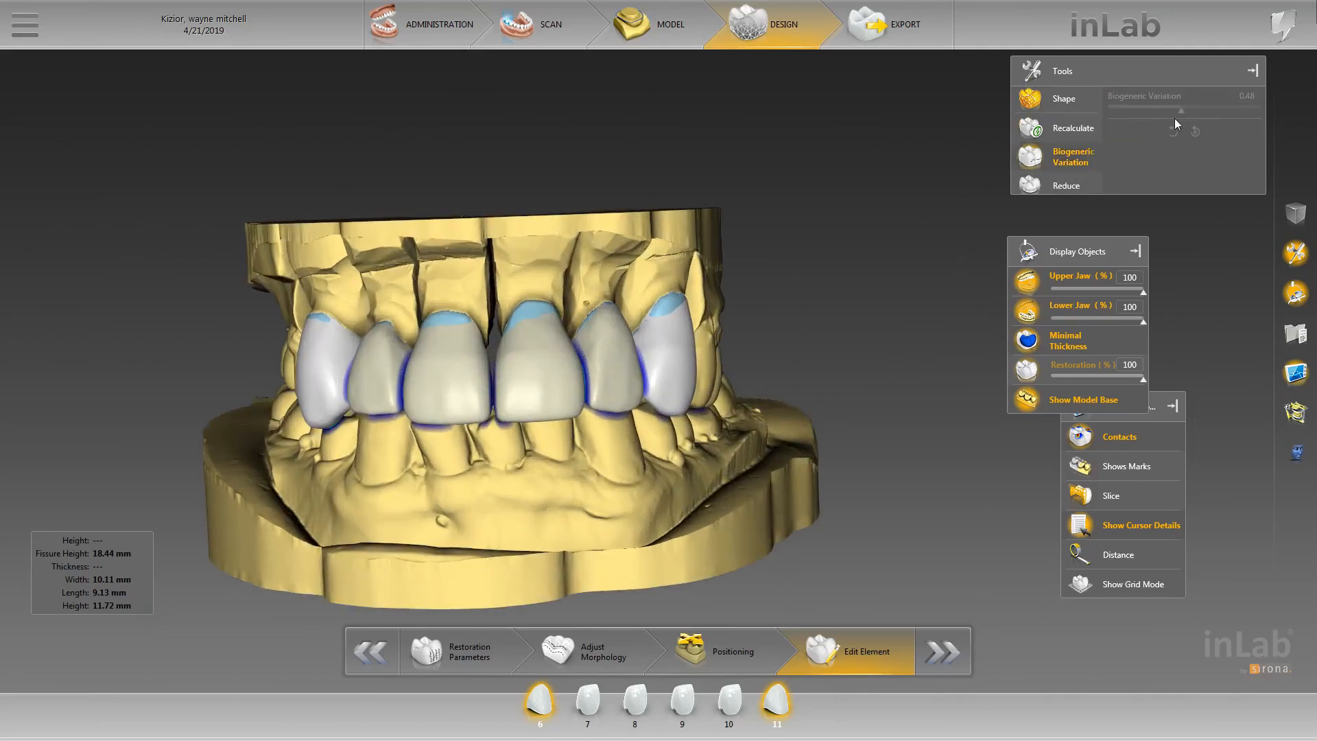
pyautogui.moveTo(1149, 113); pyautogui.dragTo(1179, 122)
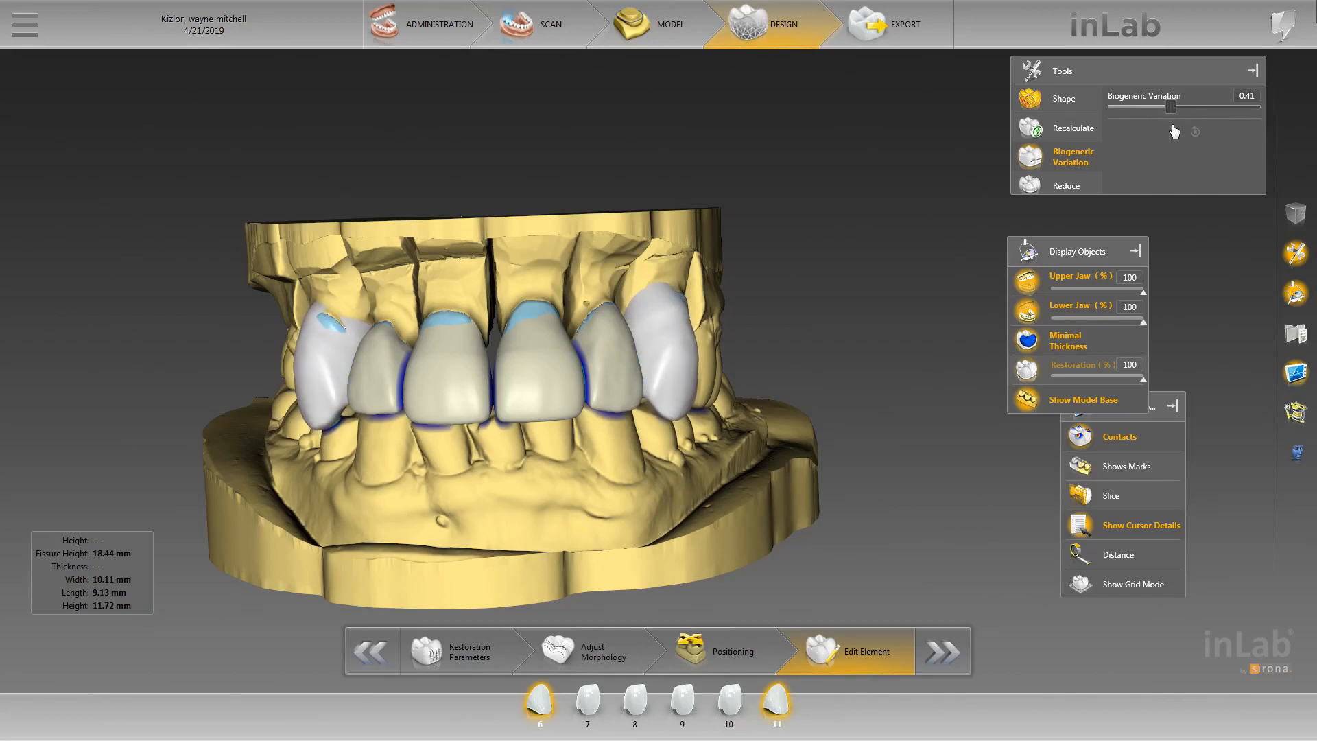
pyautogui.click(1174, 131)
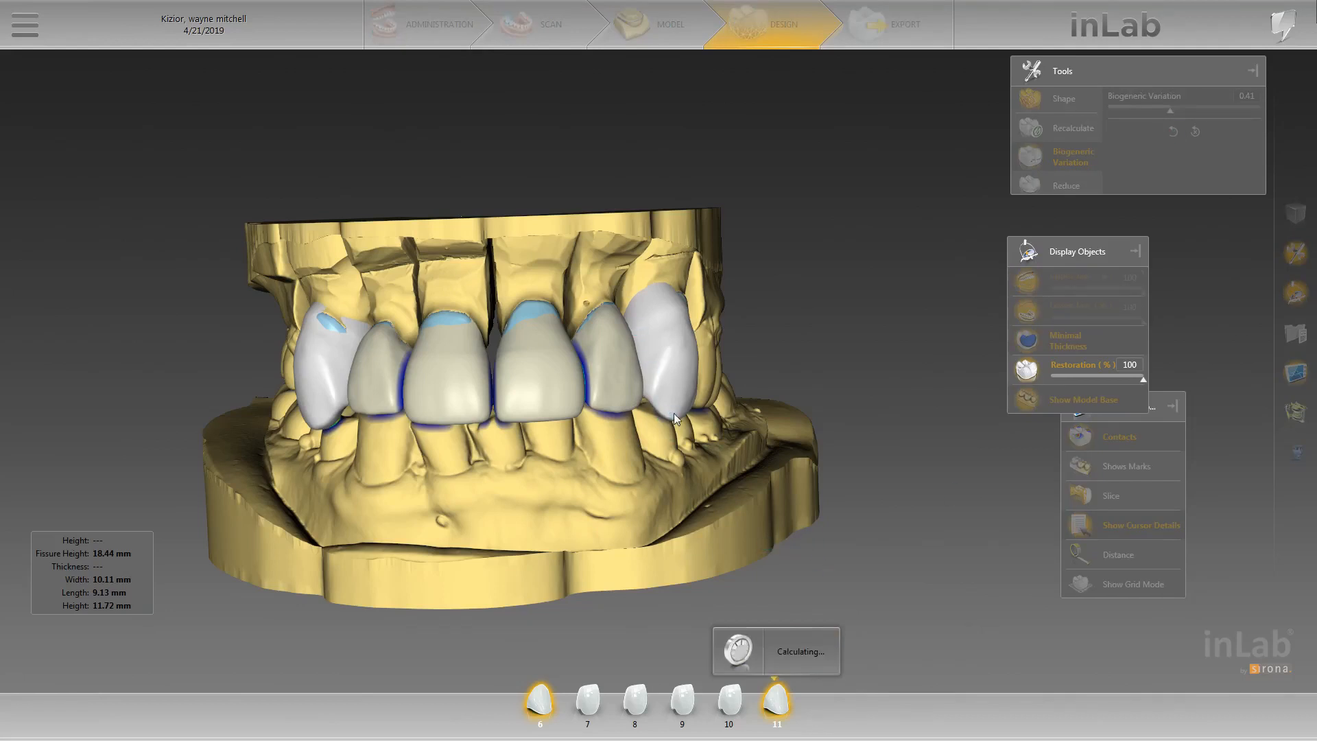
# - Select only crown 6 and hide the lower jaw to expose the lingual surfaces of the crowns
pyautogui.moveTo(594, 433); pyautogui.dragTo(686, 400)
pyautogui.scroll(5, 692, 409)
pyautogui.click(191, 352)
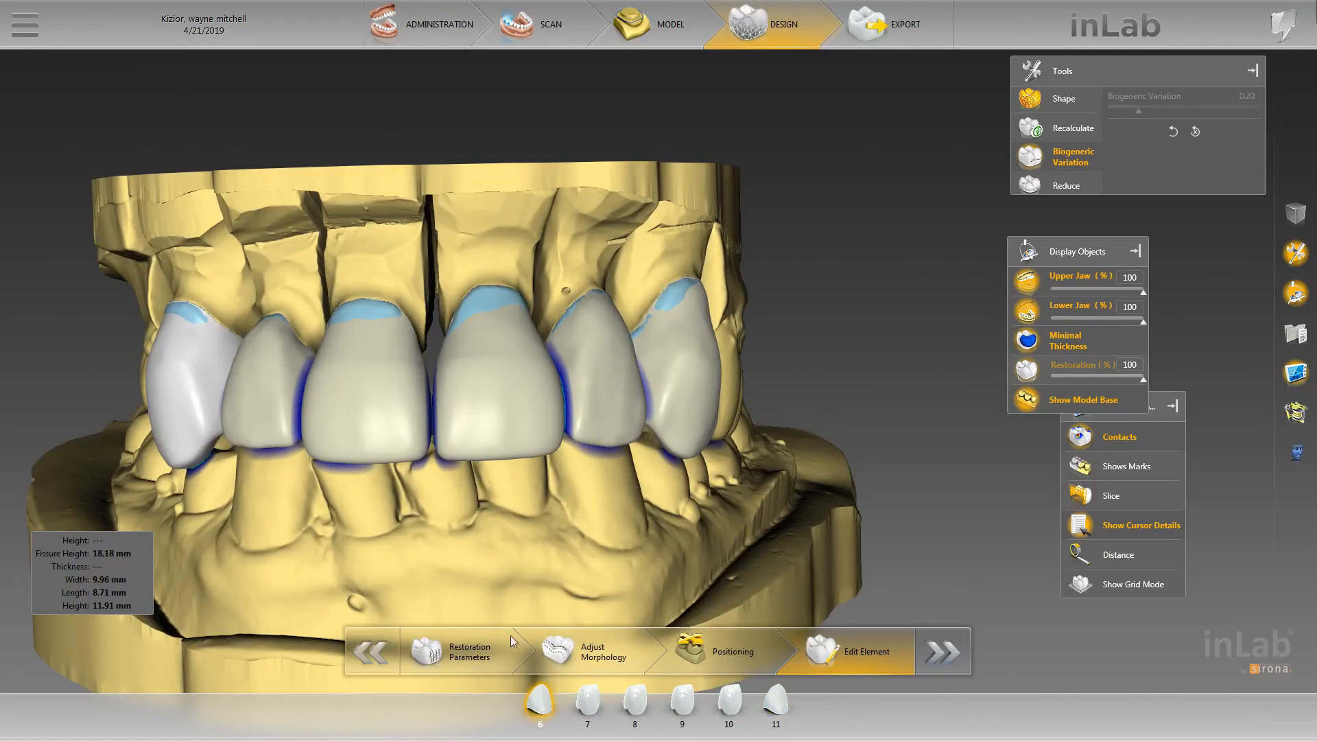
pyautogui.click(1050, 306)
pyautogui.moveTo(369, 529); pyautogui.dragTo(566, 426)
pyautogui.scroll(3, 568, 430)
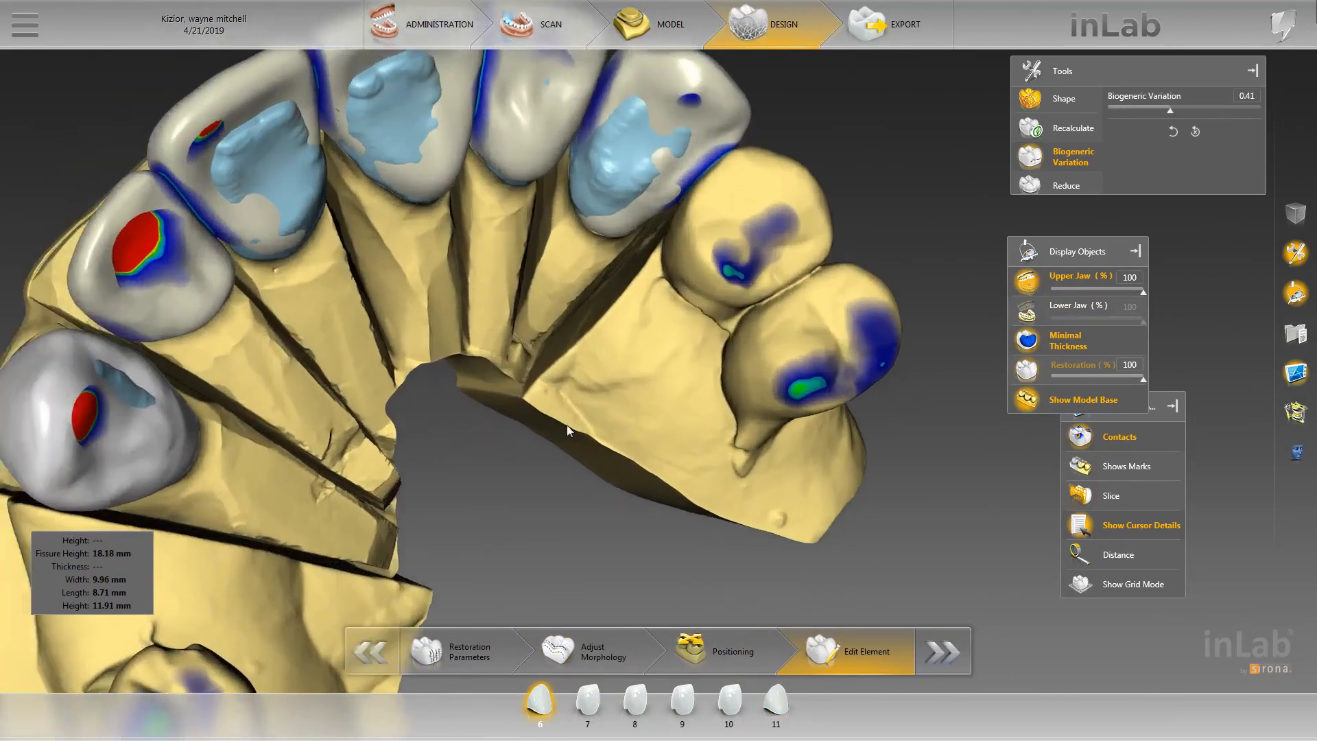
# - Reduce the heavy red contact spot on the lingual surface of crown 6 with the 2-Directional Shape tool
pyautogui.rightClick(295, 395)
pyautogui.click(368, 438)
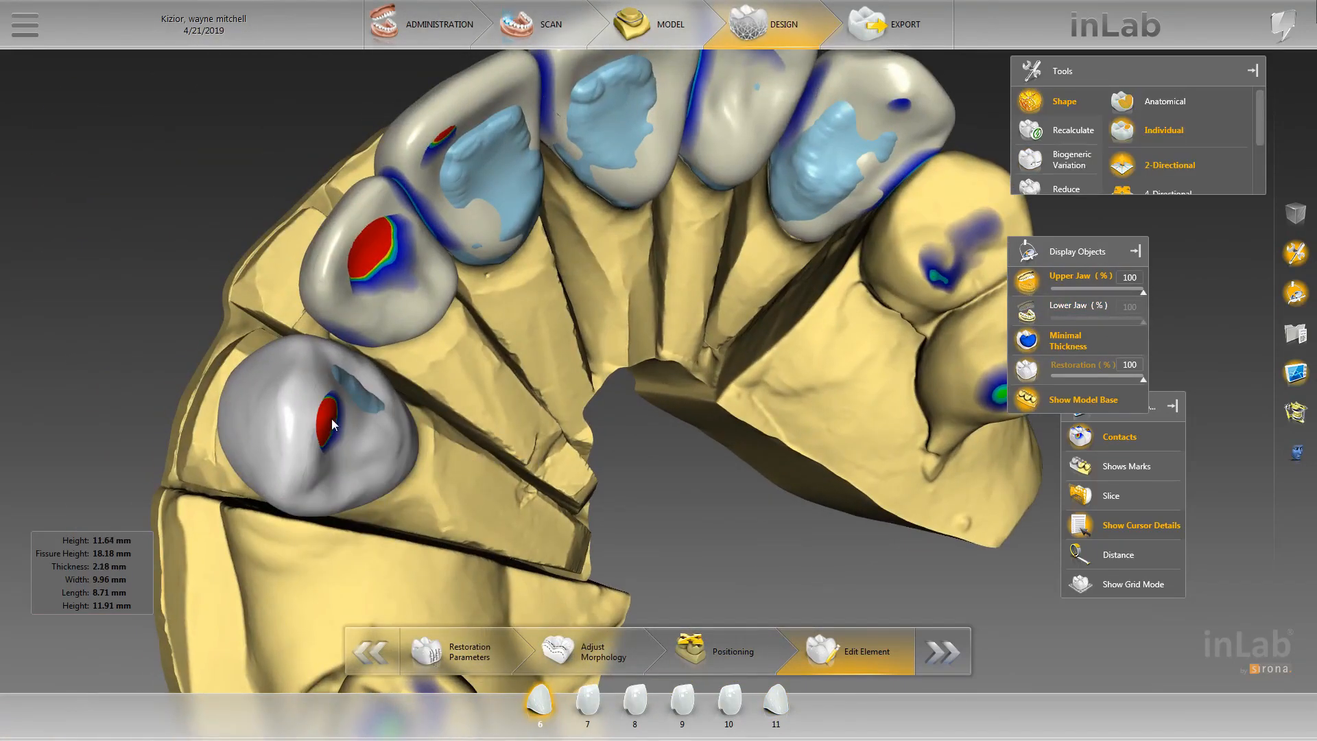
pyautogui.moveTo(331, 418)
pyautogui.mouseDown()
pyautogui.moveTo(314, 439)
pyautogui.moveTo(347, 412)
pyautogui.moveTo(374, 411)
pyautogui.moveTo(338, 439)
pyautogui.moveTo(374, 418)
pyautogui.moveTo(344, 463)
pyautogui.mouseUp()
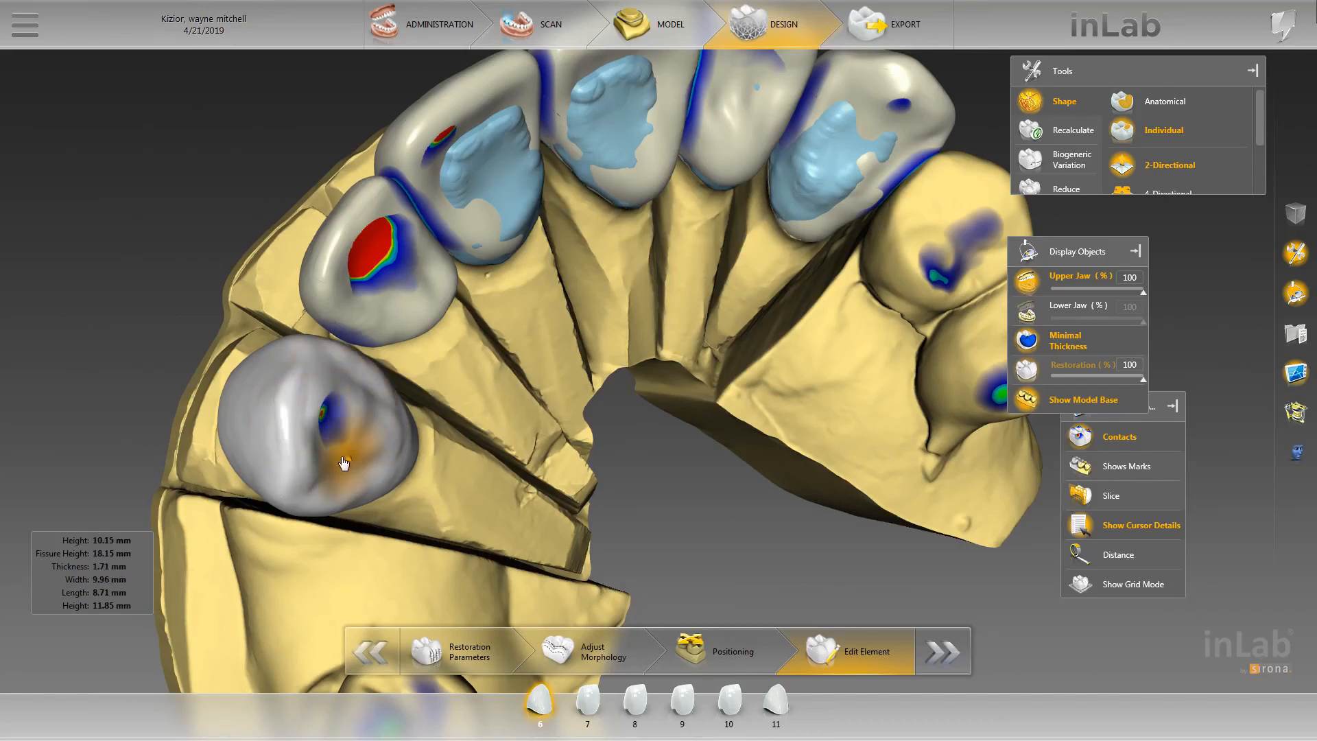
pyautogui.moveTo(329, 415); pyautogui.dragTo(341, 432)
pyautogui.scroll(-1, 340, 432)
pyautogui.moveTo(476, 402); pyautogui.dragTo(506, 429)
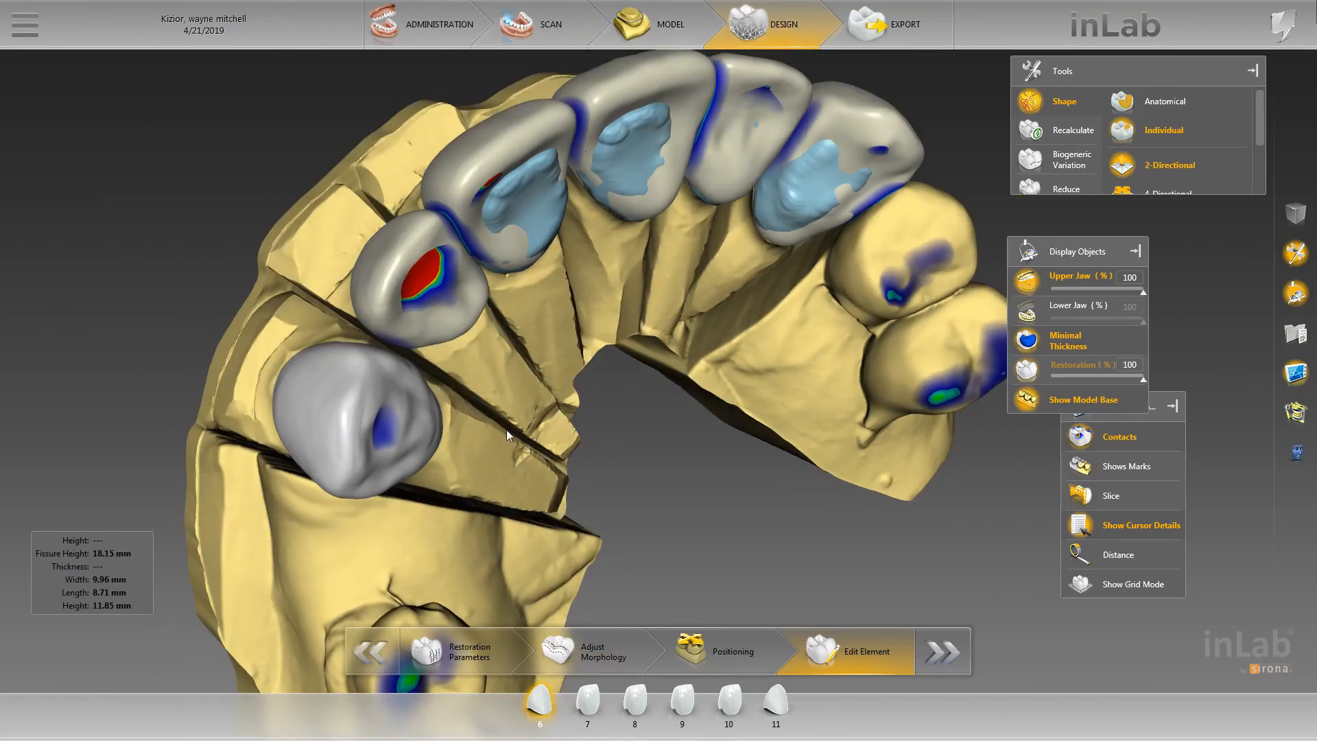
# - Work on the red lingual contact spot of crown 7 with 2-Directional shaping, and show the lower jaw again with crown 6 selected
pyautogui.click(425, 277)
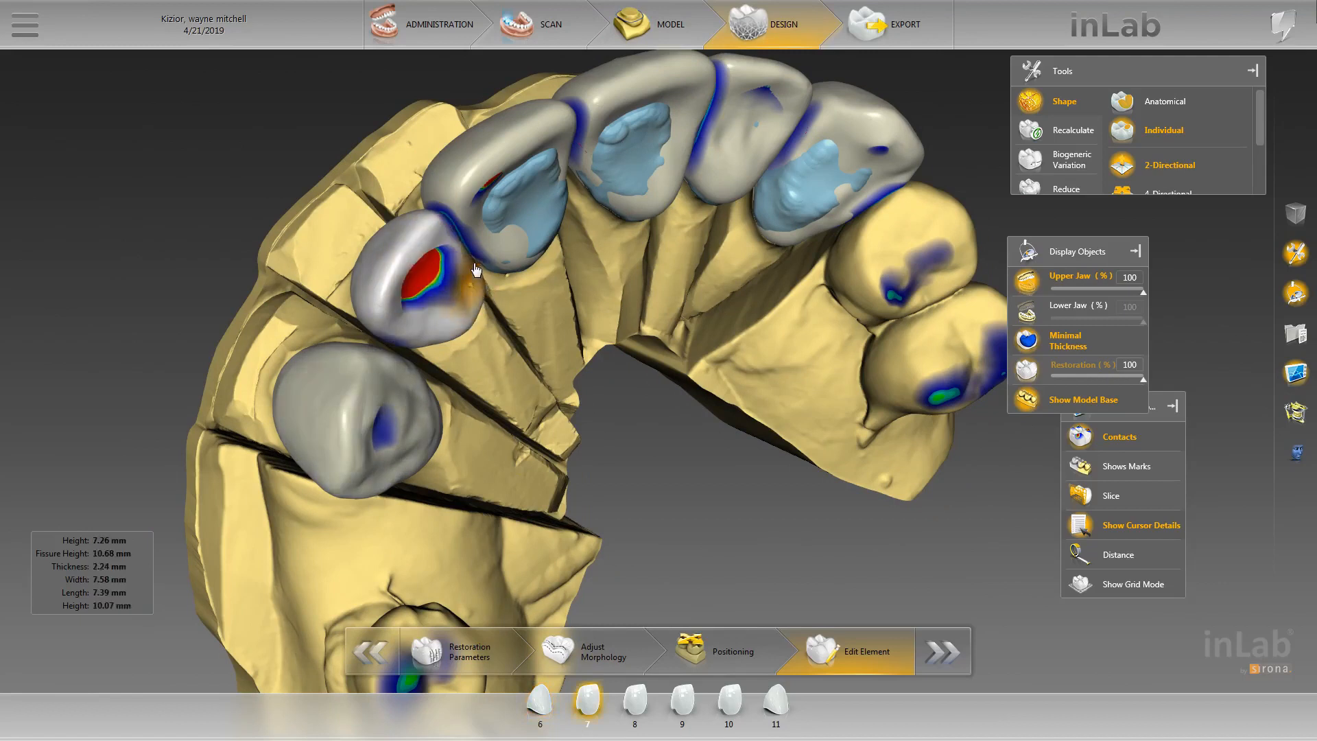
pyautogui.moveTo(433, 275); pyautogui.dragTo(431, 277)
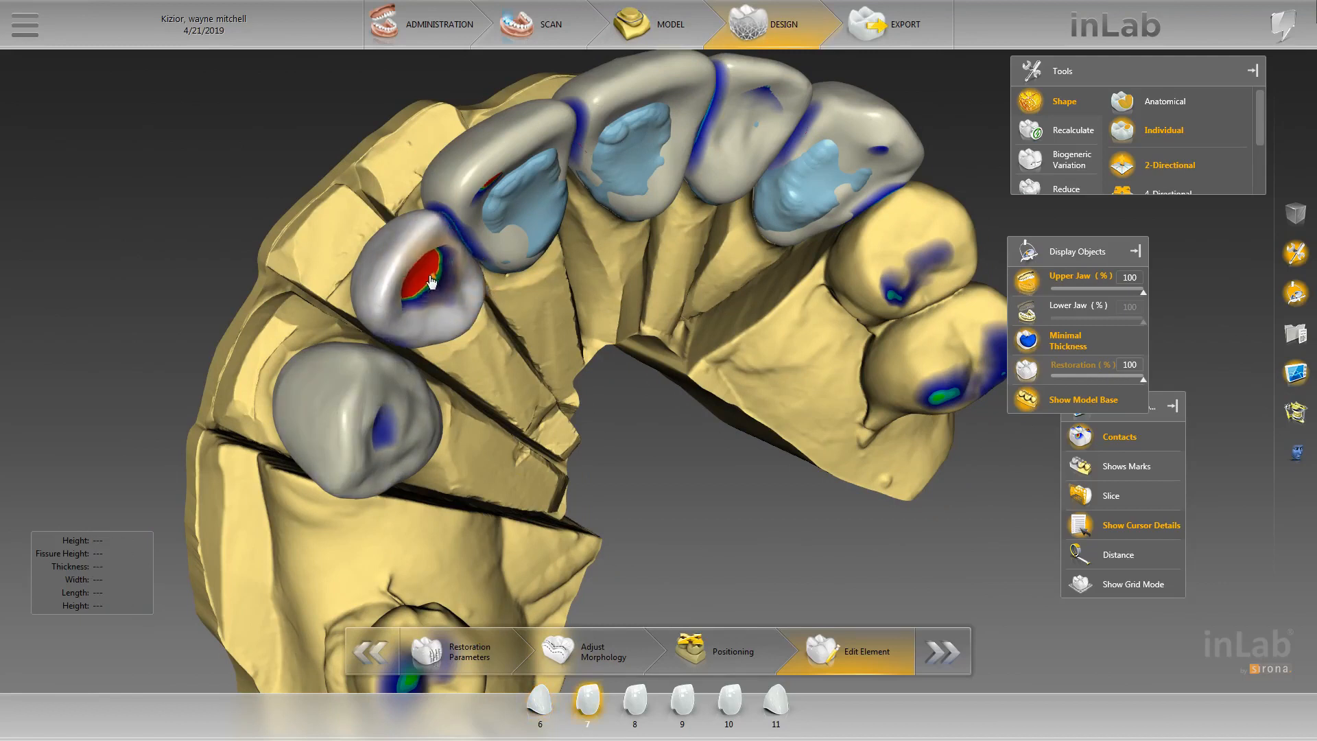
pyautogui.click(376, 406)
pyautogui.click(1076, 306)
# - Build out the mesial surface of crown 6 toward crown 7 with Individual 2-Directional shaping
pyautogui.moveTo(552, 379); pyautogui.dragTo(350, 458)
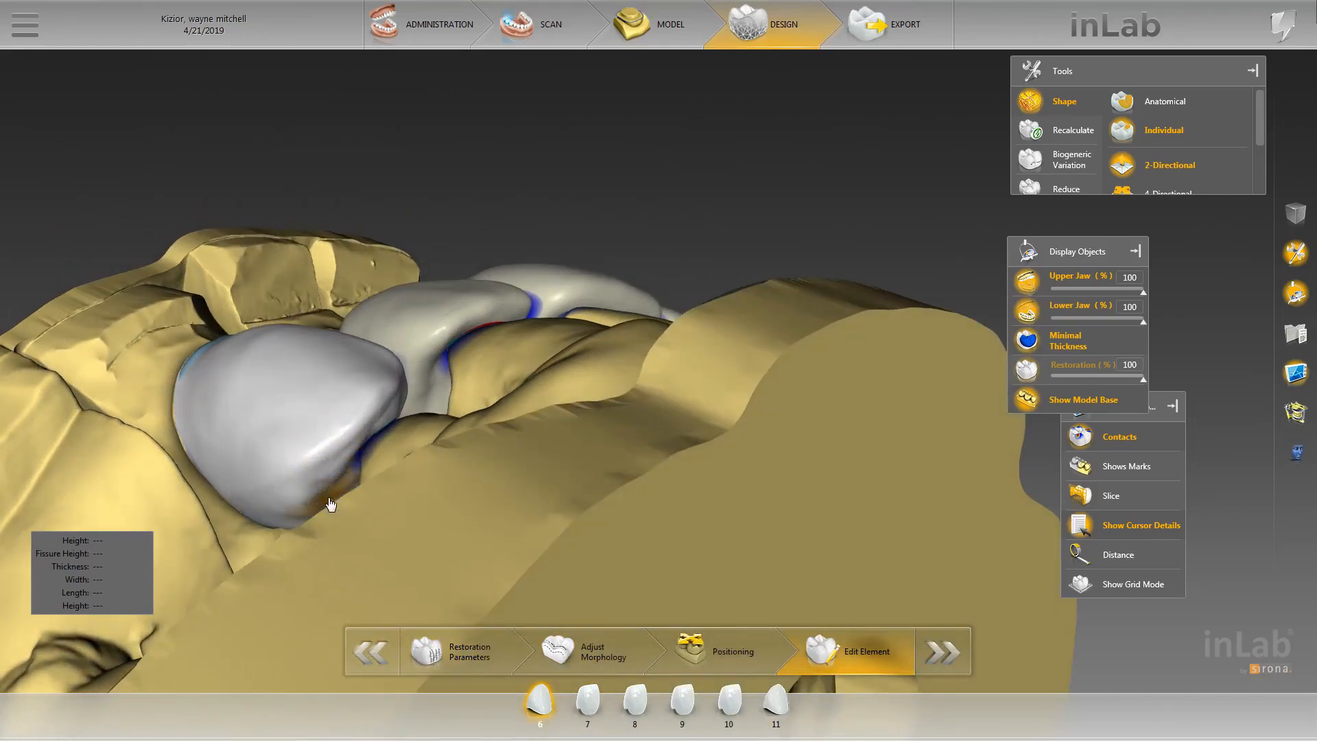
pyautogui.moveTo(330, 504); pyautogui.dragTo(273, 344)
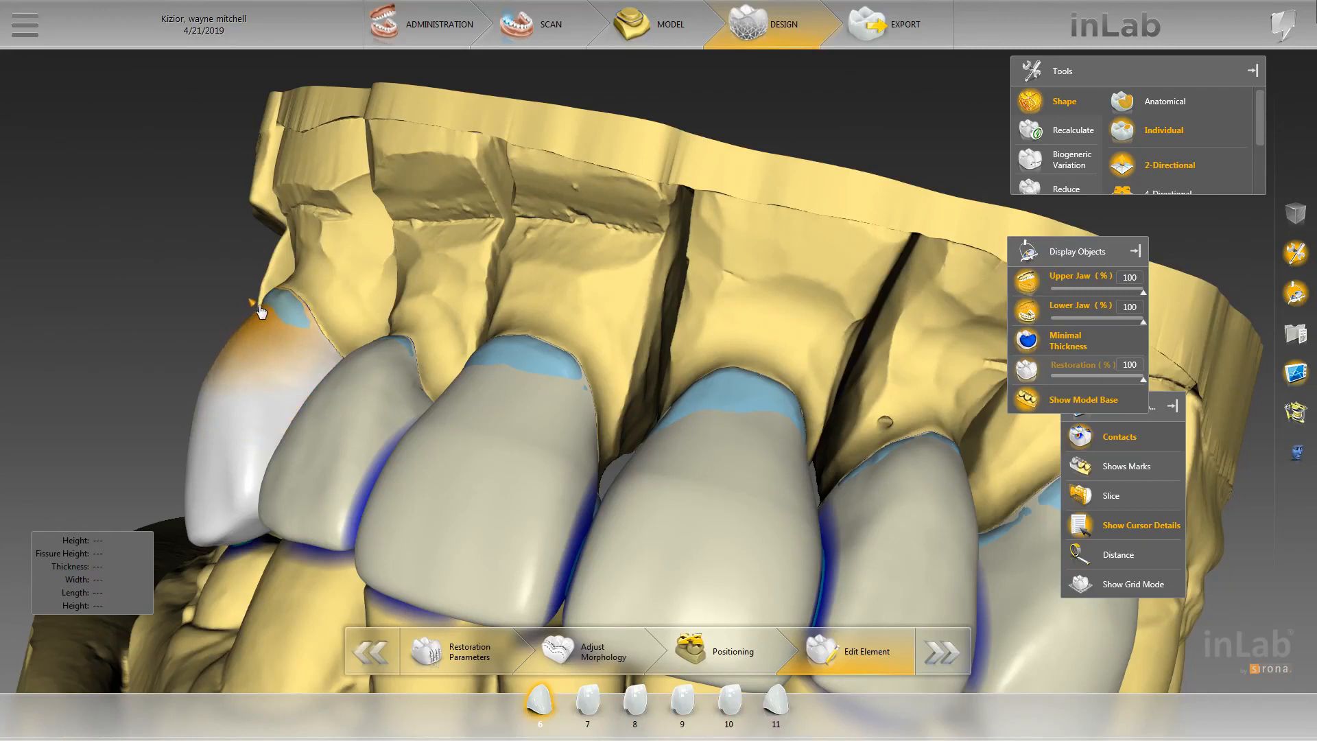
pyautogui.scroll(3, 261, 312)
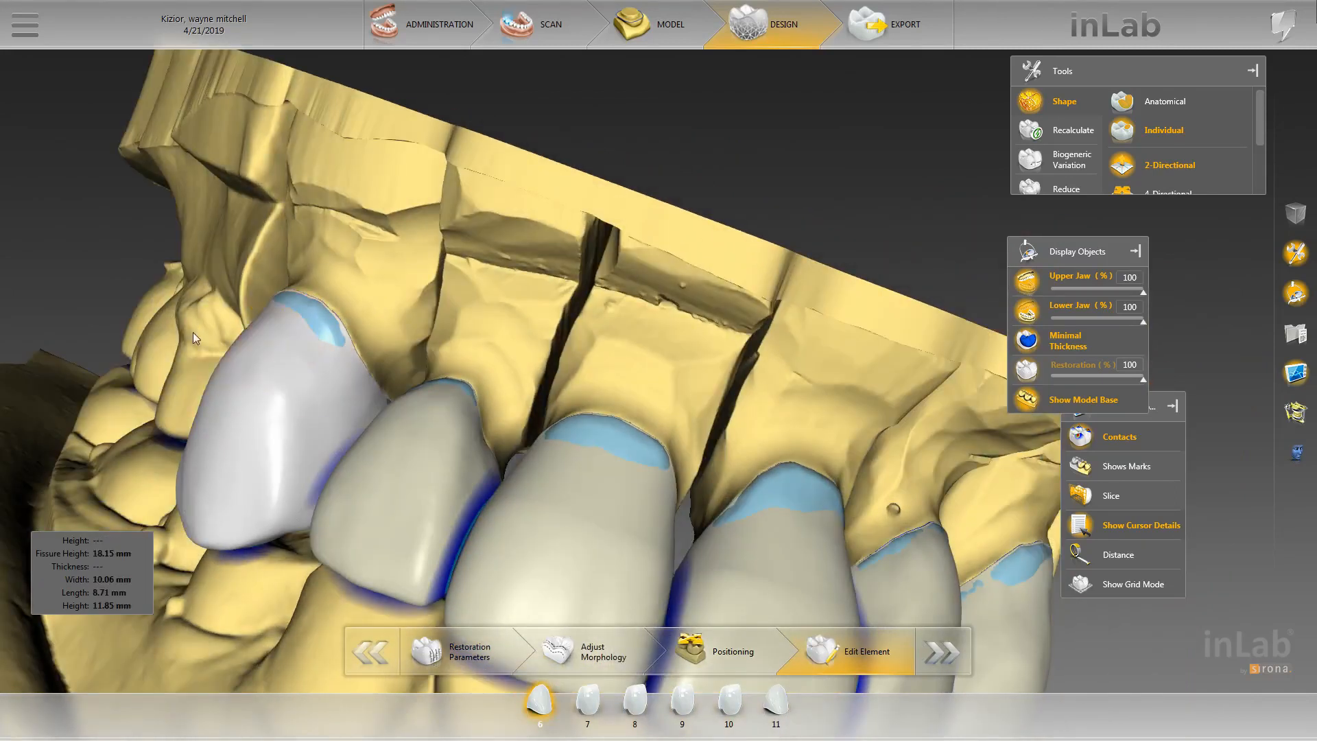
pyautogui.moveTo(192, 332); pyautogui.dragTo(386, 437)
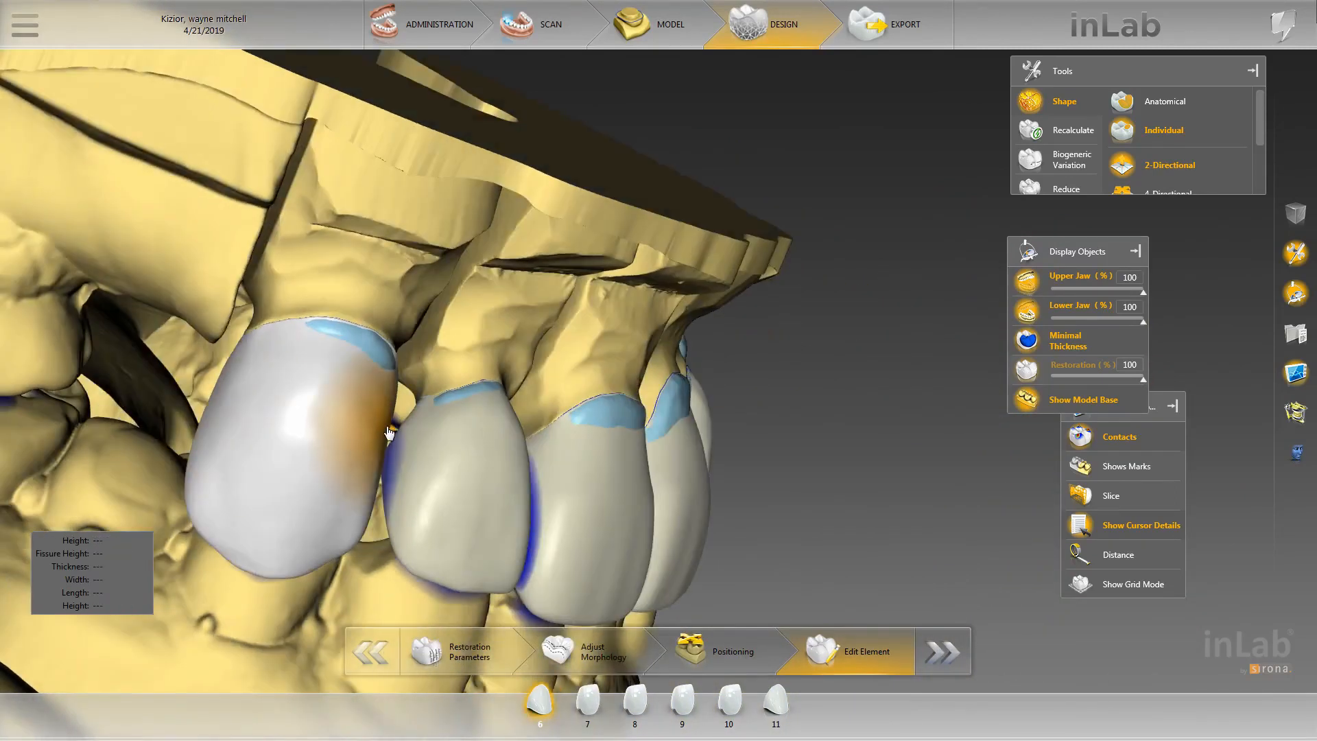
pyautogui.moveTo(408, 383); pyautogui.dragTo(378, 483)
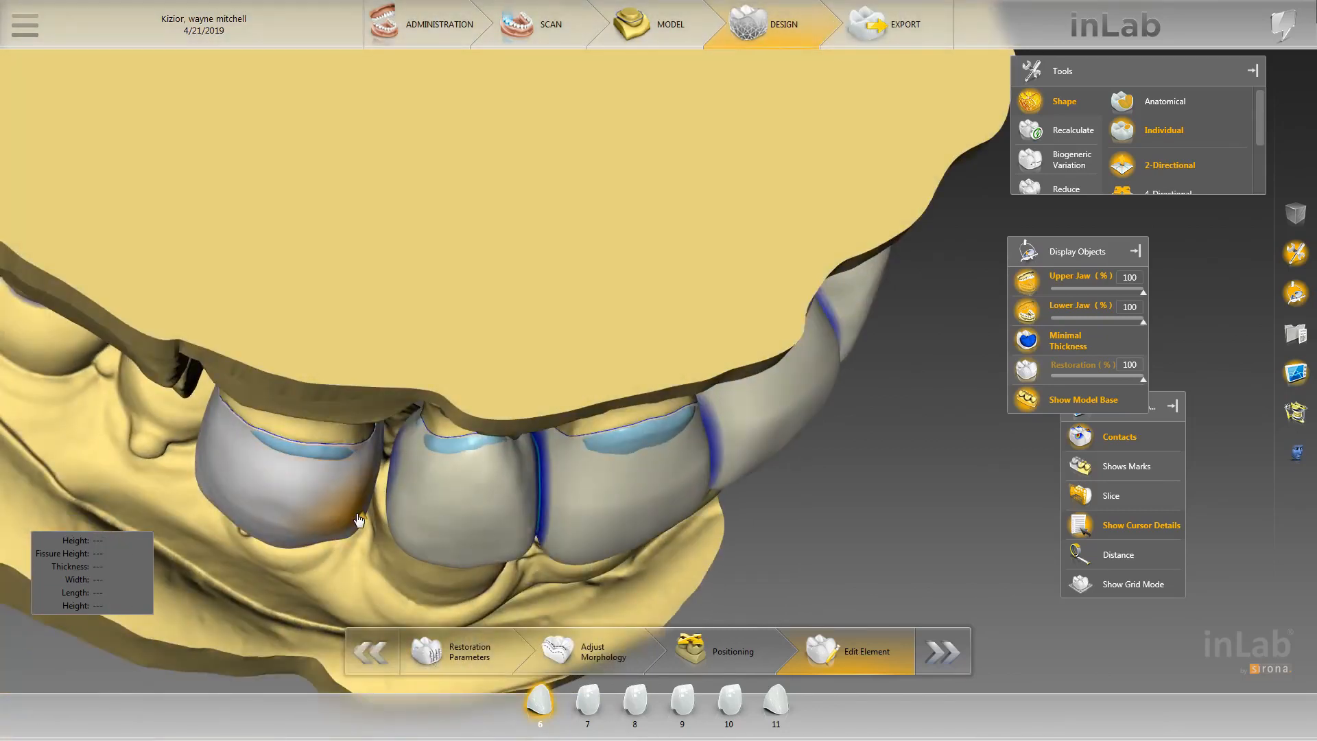
pyautogui.moveTo(368, 508)
pyautogui.mouseDown()
pyautogui.moveTo(377, 518)
pyautogui.moveTo(352, 490)
pyautogui.moveTo(386, 462)
pyautogui.mouseUp()
# - Fill out crown 6 with Shape Anatomical, and refine its lower mesial edge beside crown 7 with Shape Individual
pyautogui.rightClick(352, 484)
pyautogui.moveTo(397, 532)
pyautogui.click(527, 545)
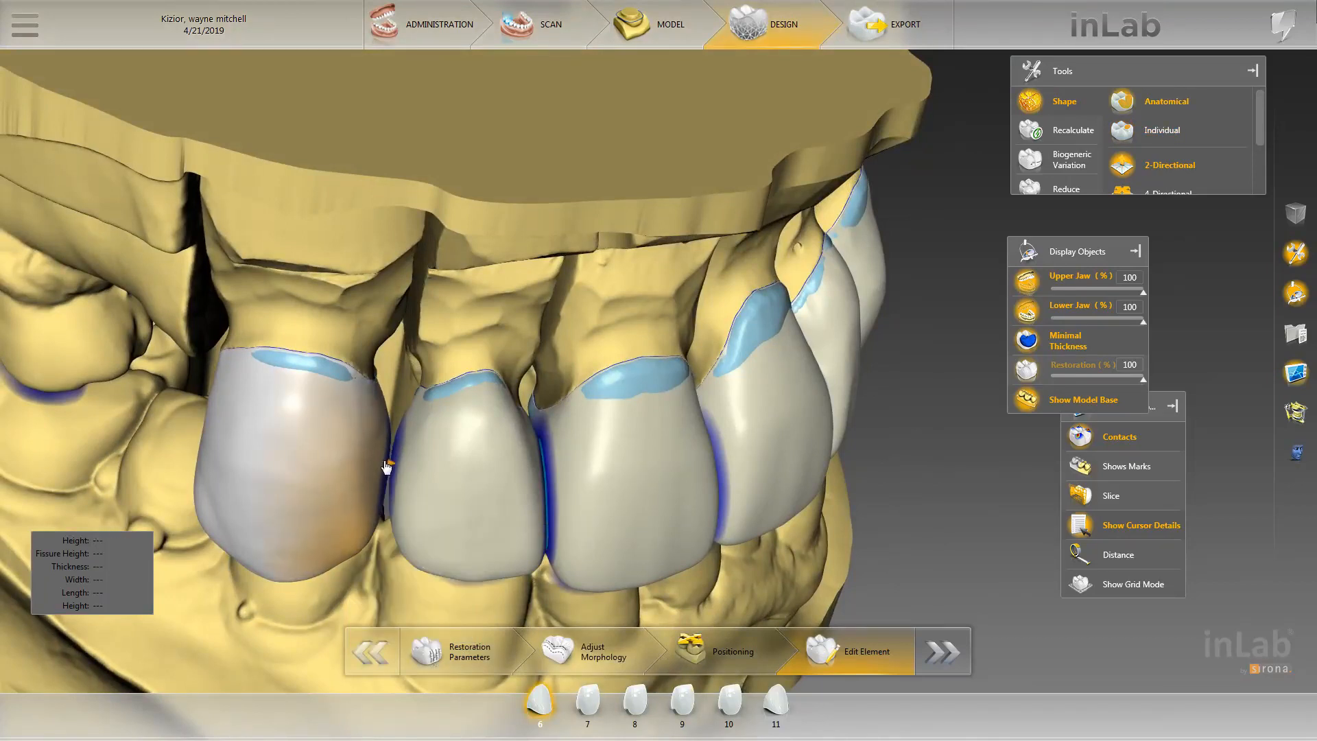
pyautogui.rightClick(392, 518)
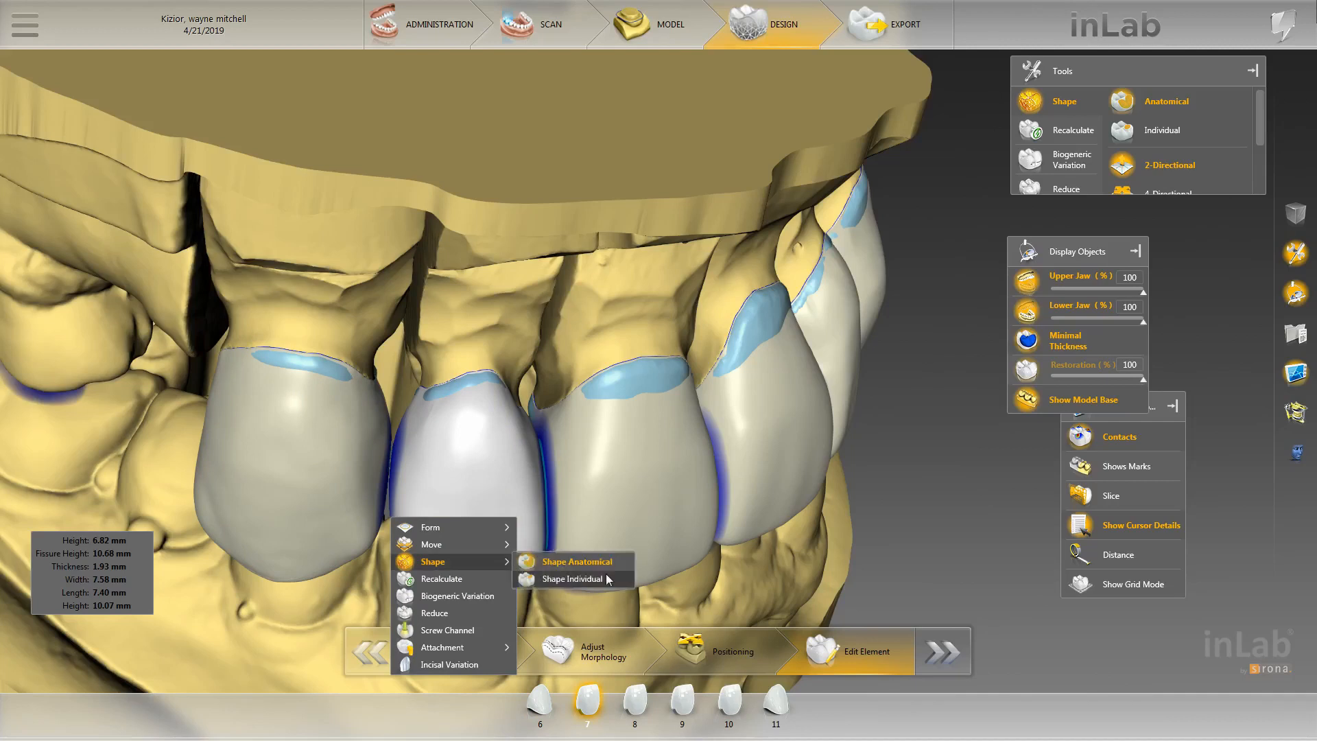
pyautogui.click(573, 579)
pyautogui.click(381, 488)
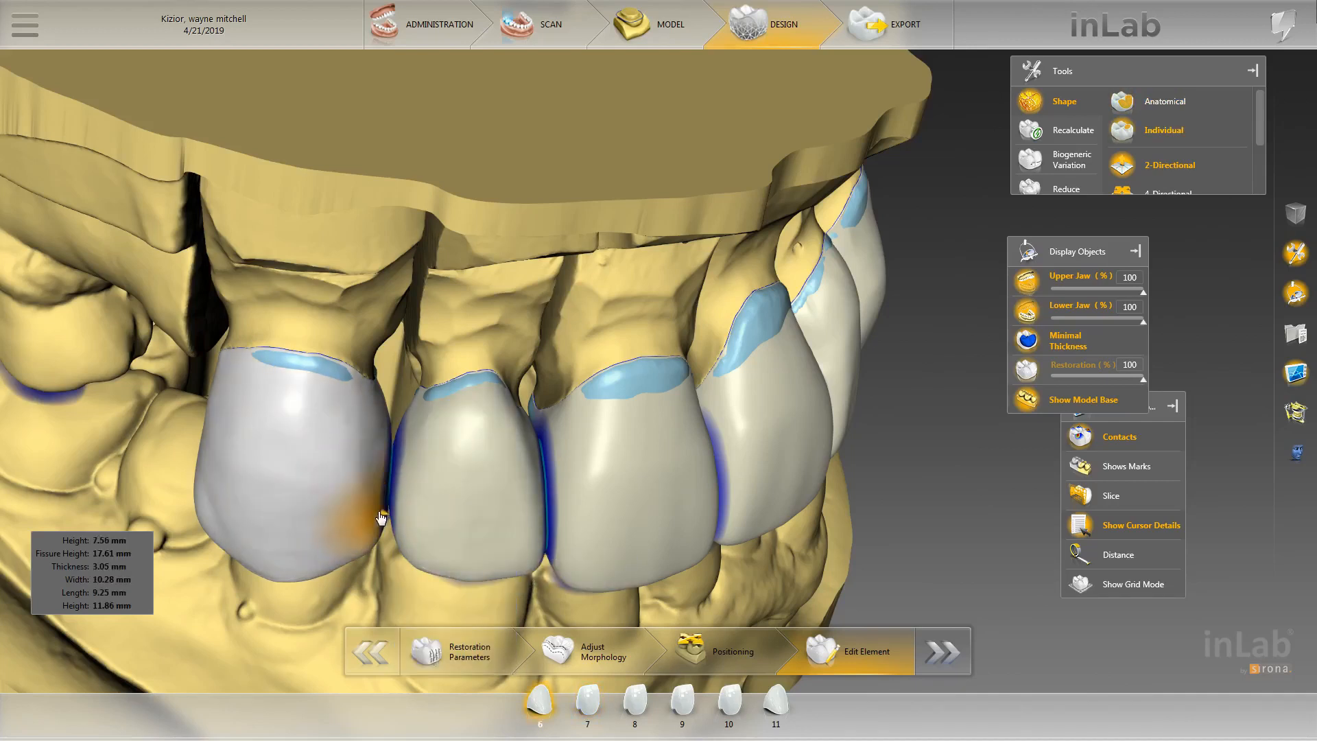
pyautogui.scroll(-3, 369, 549)
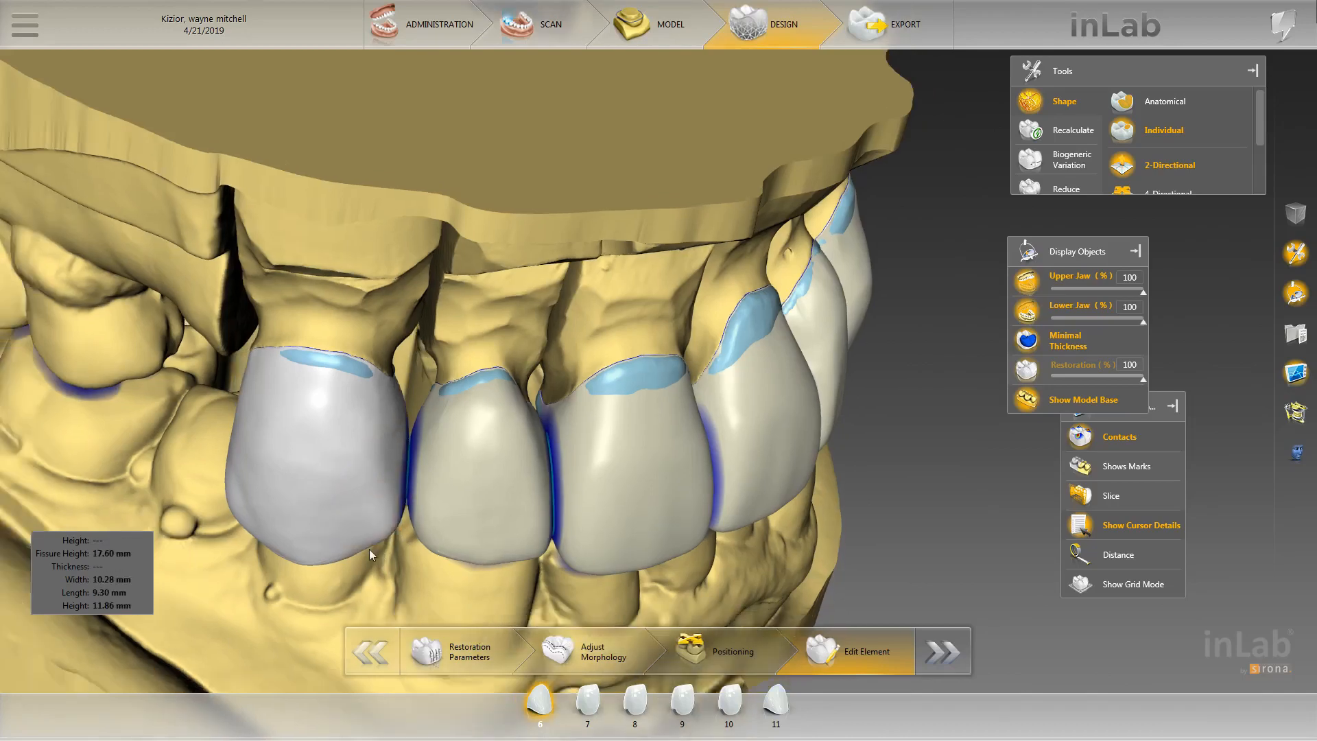
# - Touch up the facial contour of crown 6 next to crown 7 with Individual 2-Directional shaping
pyautogui.moveTo(520, 565); pyautogui.dragTo(568, 500)
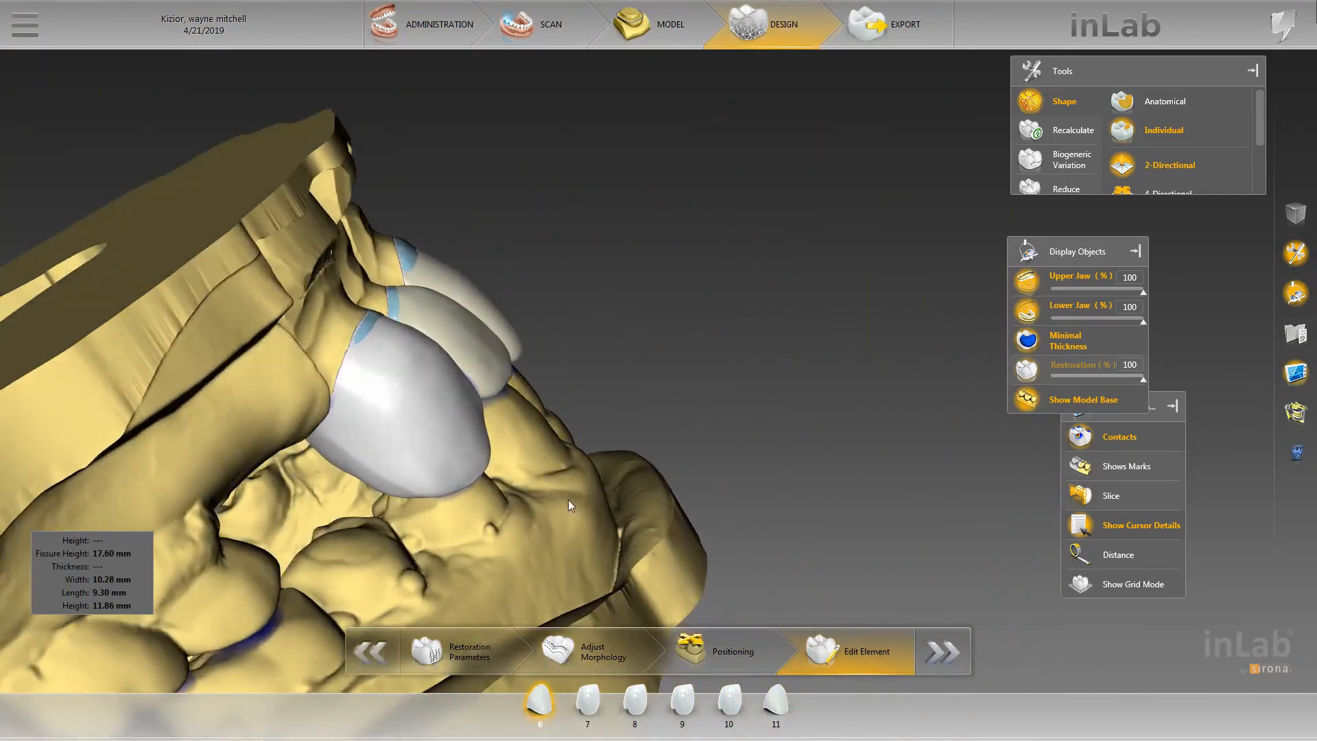
pyautogui.scroll(4, 557, 453)
pyautogui.moveTo(555, 436); pyautogui.dragTo(714, 407, button='right')
pyautogui.moveTo(714, 407); pyautogui.dragTo(665, 454)
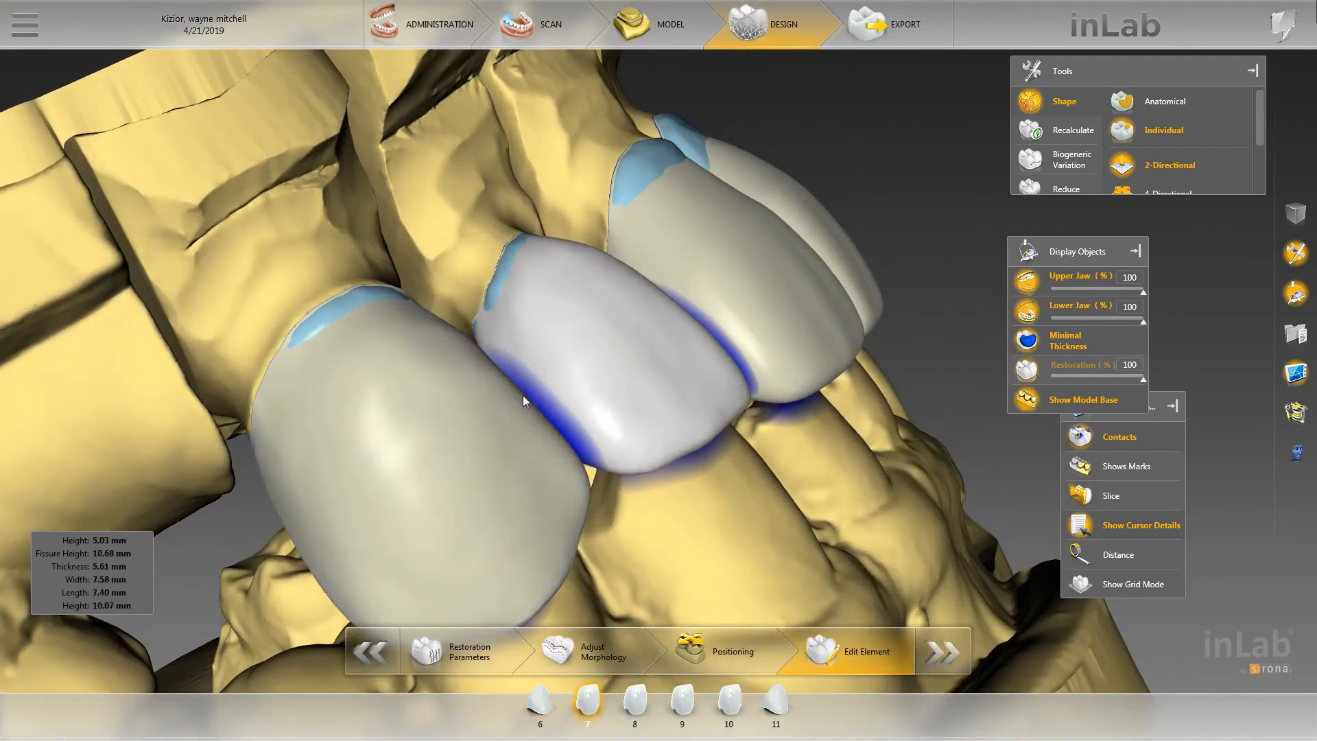
pyautogui.moveTo(535, 405); pyautogui.dragTo(454, 343)
pyautogui.scroll(-3, 453, 343)
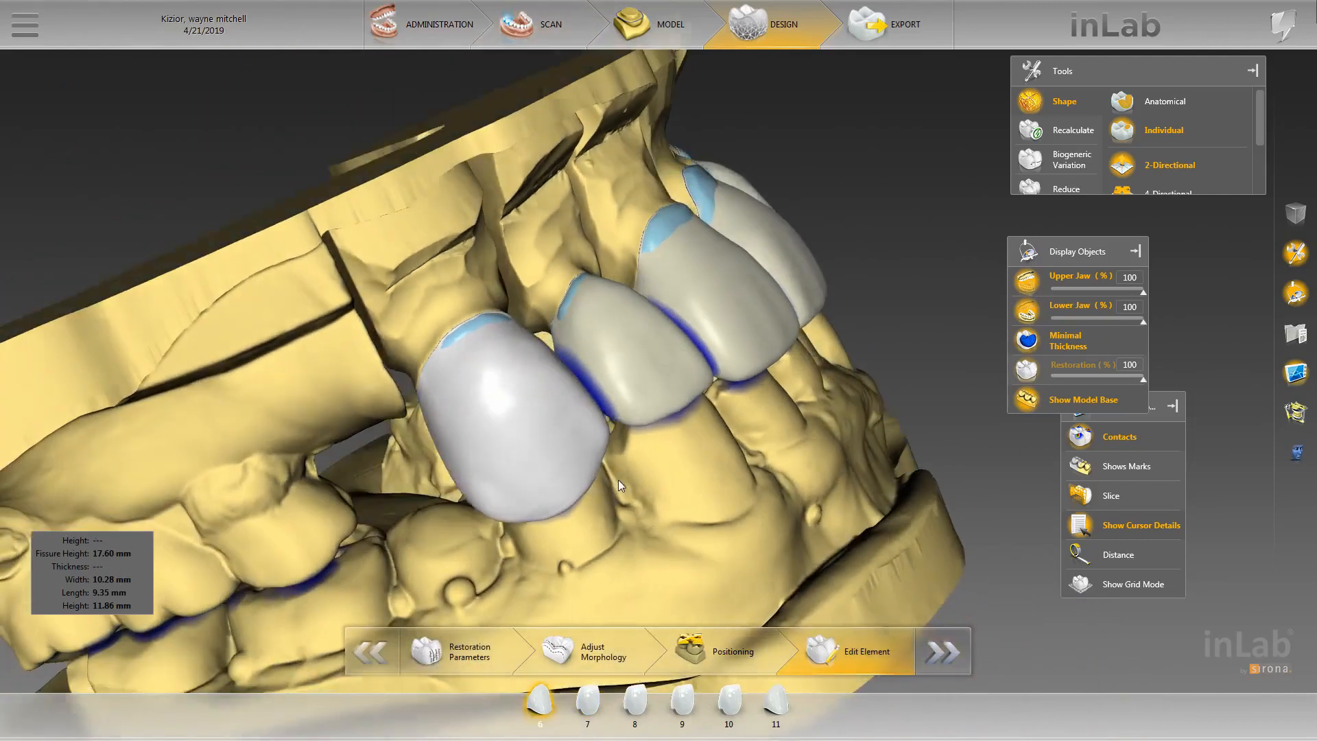
pyautogui.moveTo(618, 479); pyautogui.dragTo(528, 506)
# - Smooth the facial and mesial surfaces of crown 6 with the Form Smooth tool
pyautogui.scroll(3, 529, 506)
pyautogui.rightClick(370, 353)
pyautogui.moveTo(438, 363)
pyautogui.click(519, 376)
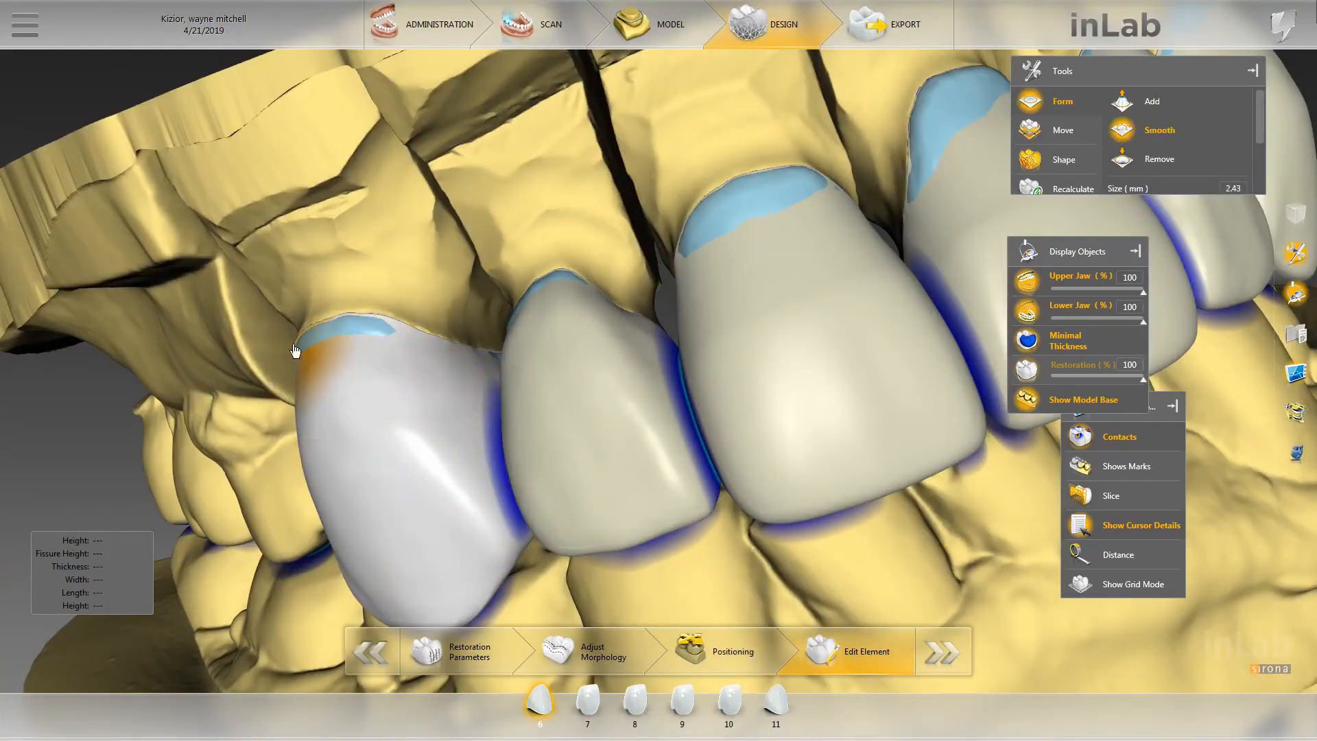
pyautogui.moveTo(294, 352); pyautogui.dragTo(423, 359)
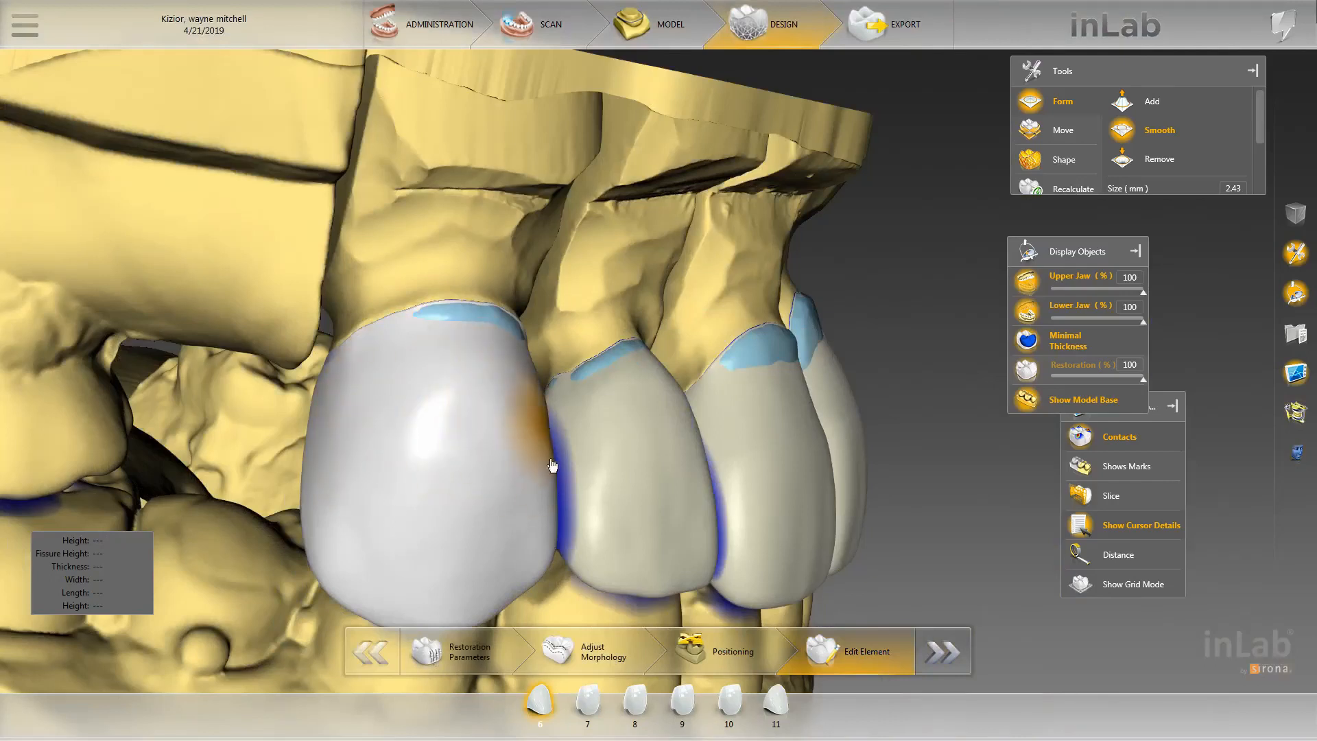
pyautogui.scroll(-5, 558, 299)
pyautogui.moveTo(655, 306)
pyautogui.mouseDown()
pyautogui.moveTo(571, 404)
pyautogui.moveTo(579, 466)
pyautogui.moveTo(537, 385)
pyautogui.mouseUp()
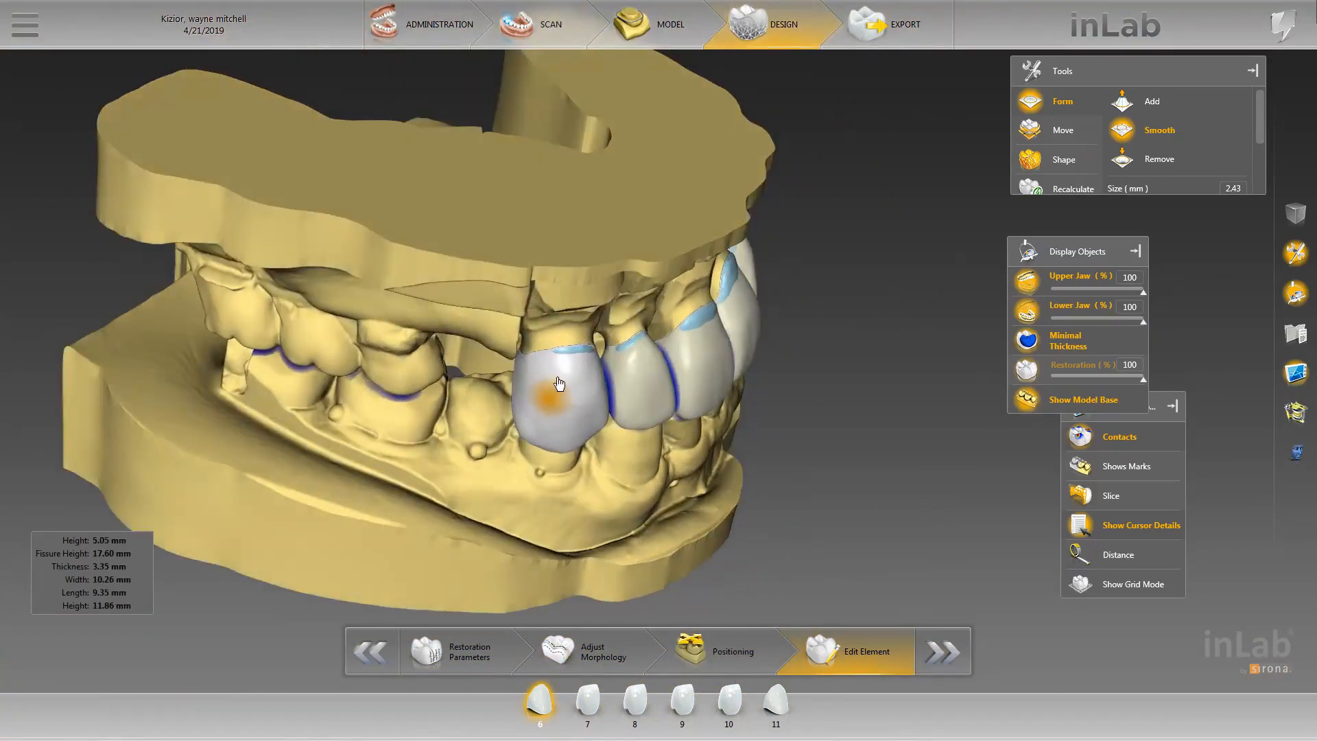
pyautogui.scroll(4, 571, 372)
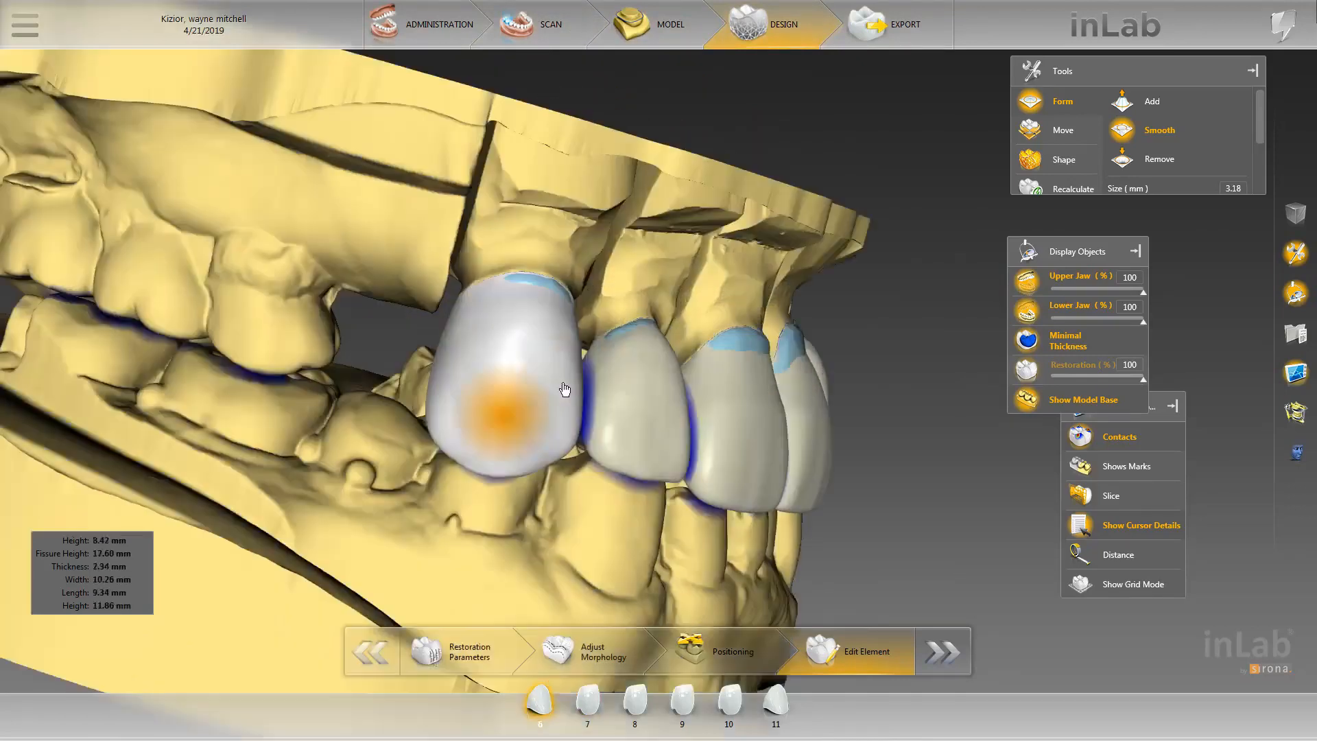
# - Slim the distal outline of crown 6 with Shape Anatomical, bringing the crown's width to about 10.00 mm
pyautogui.scroll(-4, 419, 418)
pyautogui.moveTo(434, 456); pyautogui.dragTo(541, 460)
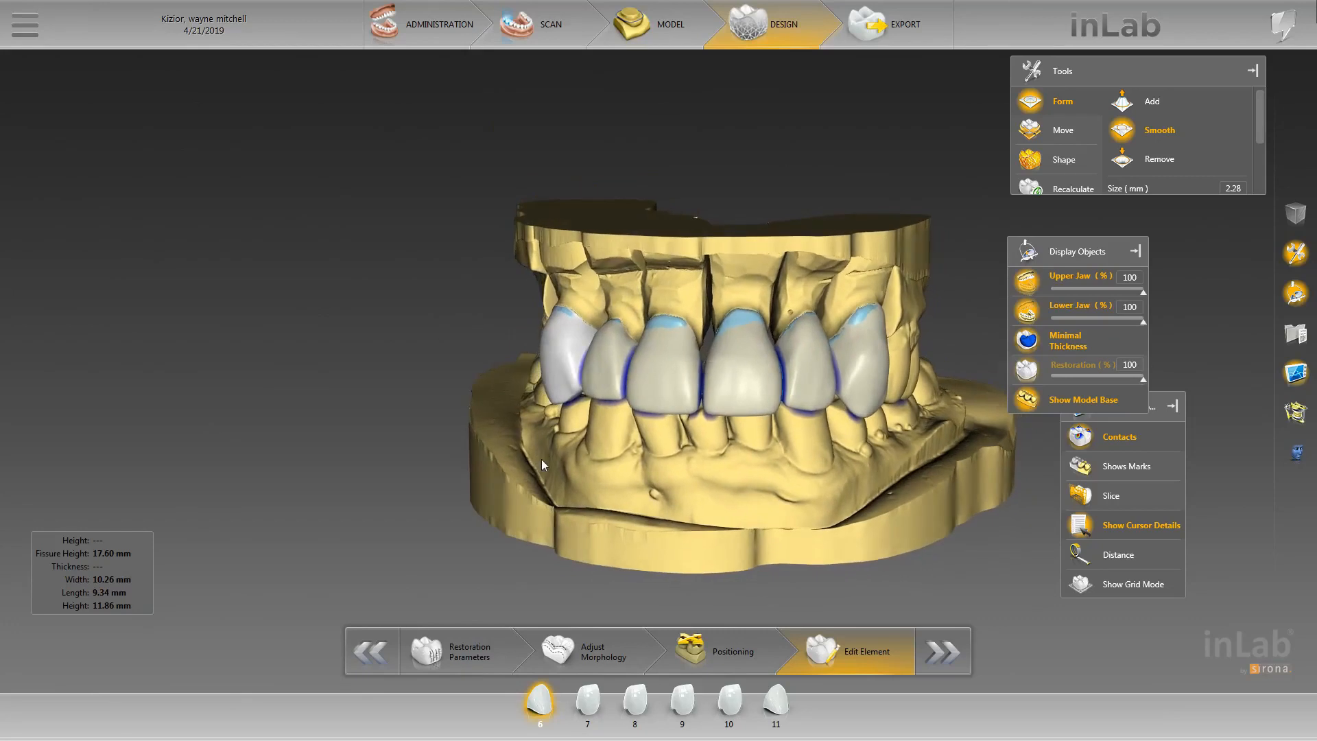
pyautogui.scroll(4, 541, 460)
pyautogui.scroll(-4, 522, 539)
pyautogui.scroll(5, 889, 439)
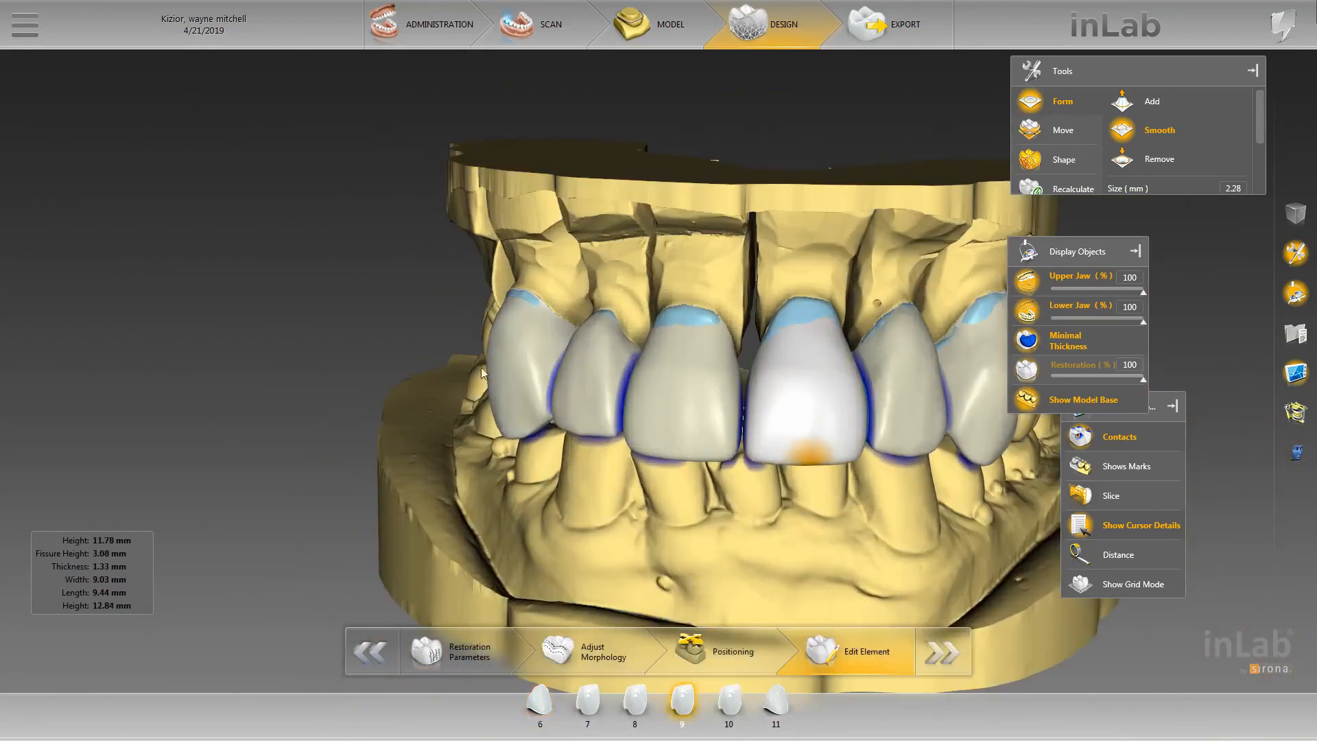
pyautogui.rightClick(491, 370)
pyautogui.moveTo(548, 412)
pyautogui.click(701, 428)
pyautogui.rightClick(460, 381)
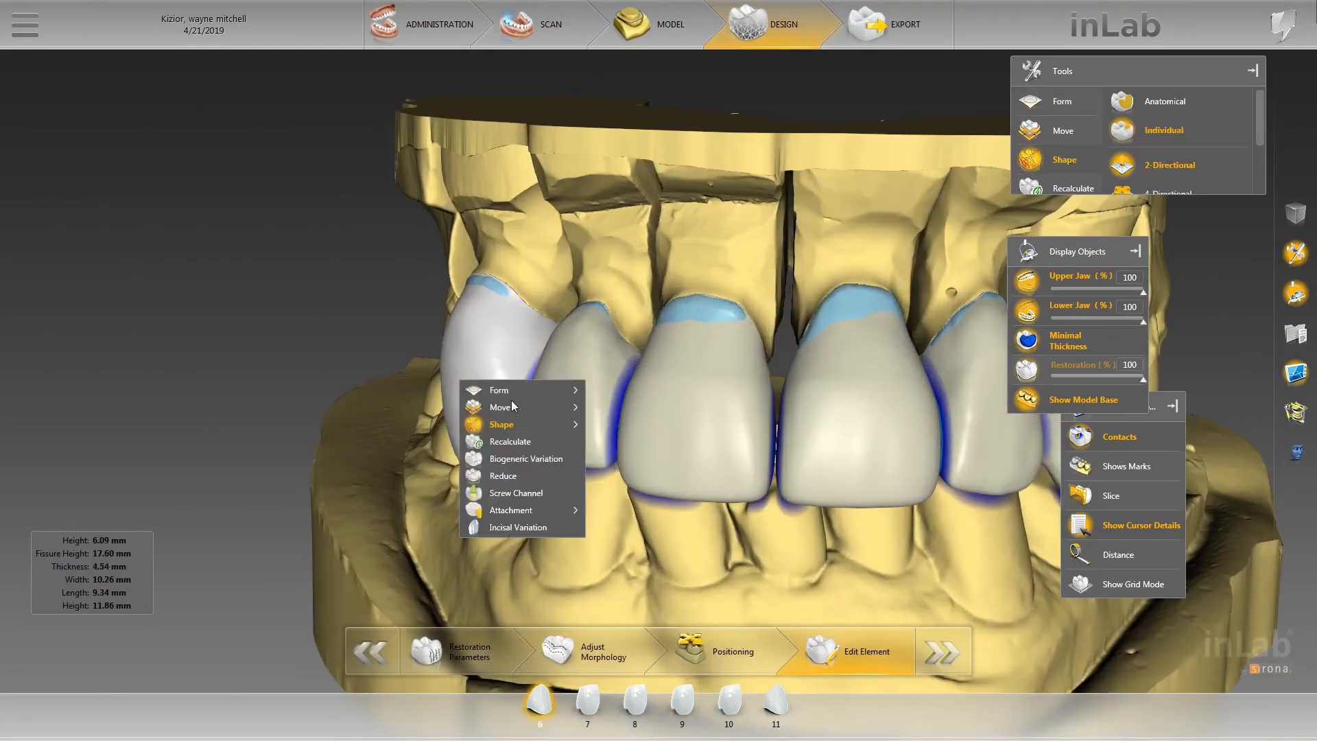
pyautogui.click(643, 425)
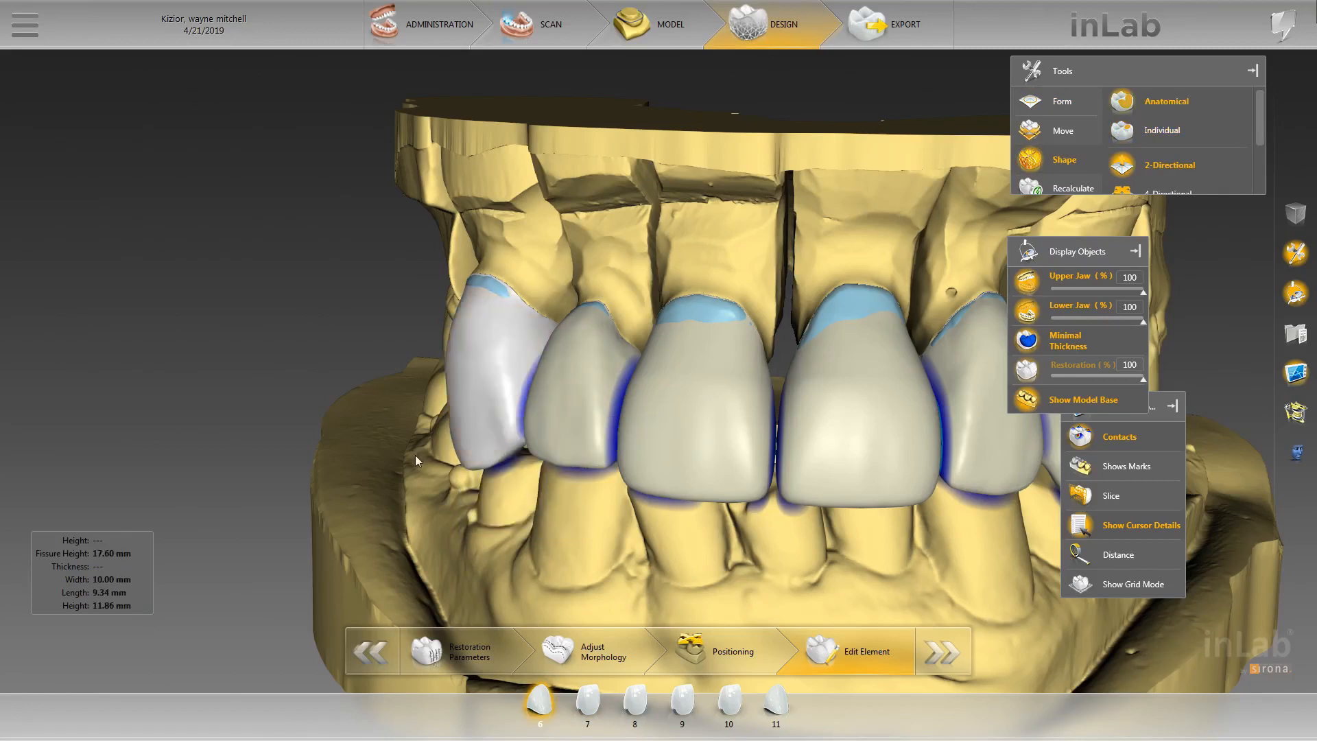
# - Reshape crown 7 anatomically, switch its shaping to Individual, and turn off the contacts display
pyautogui.scroll(-5, 414, 454)
pyautogui.moveTo(690, 484); pyautogui.dragTo(568, 458, button='right')
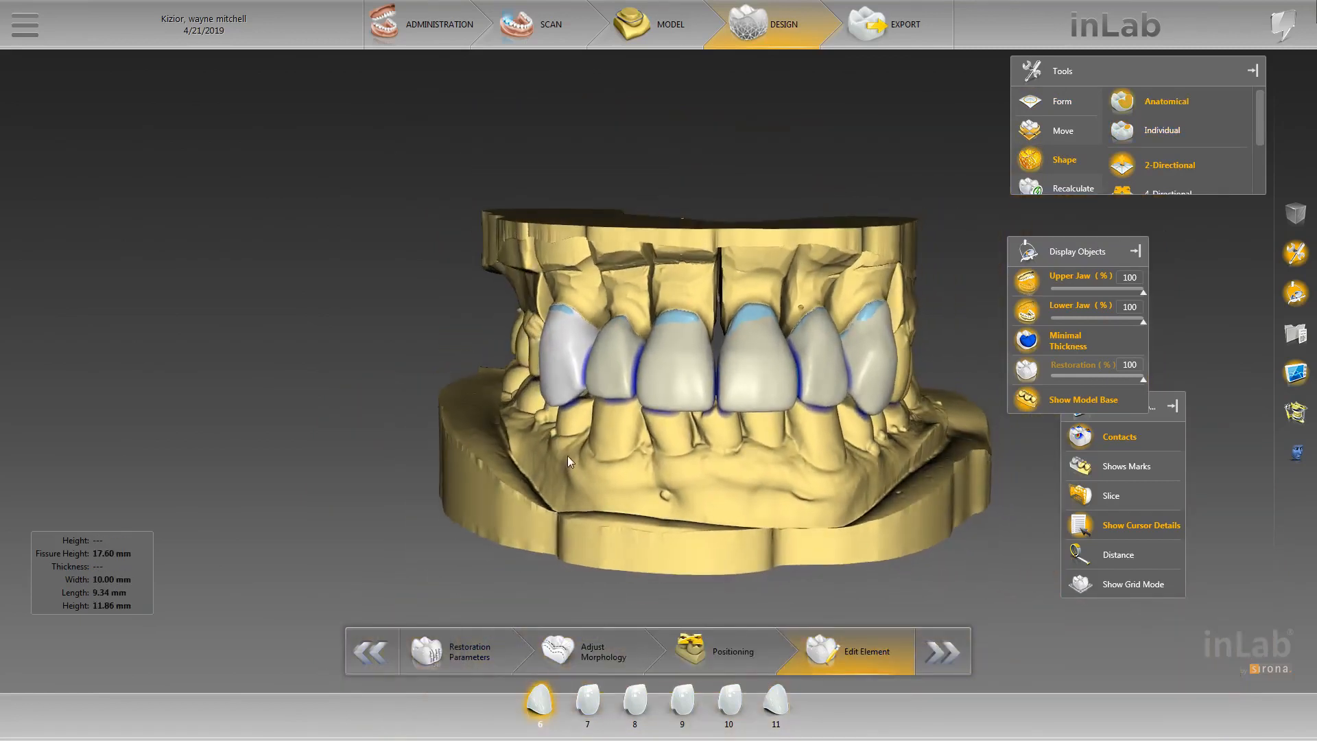
pyautogui.scroll(4, 564, 458)
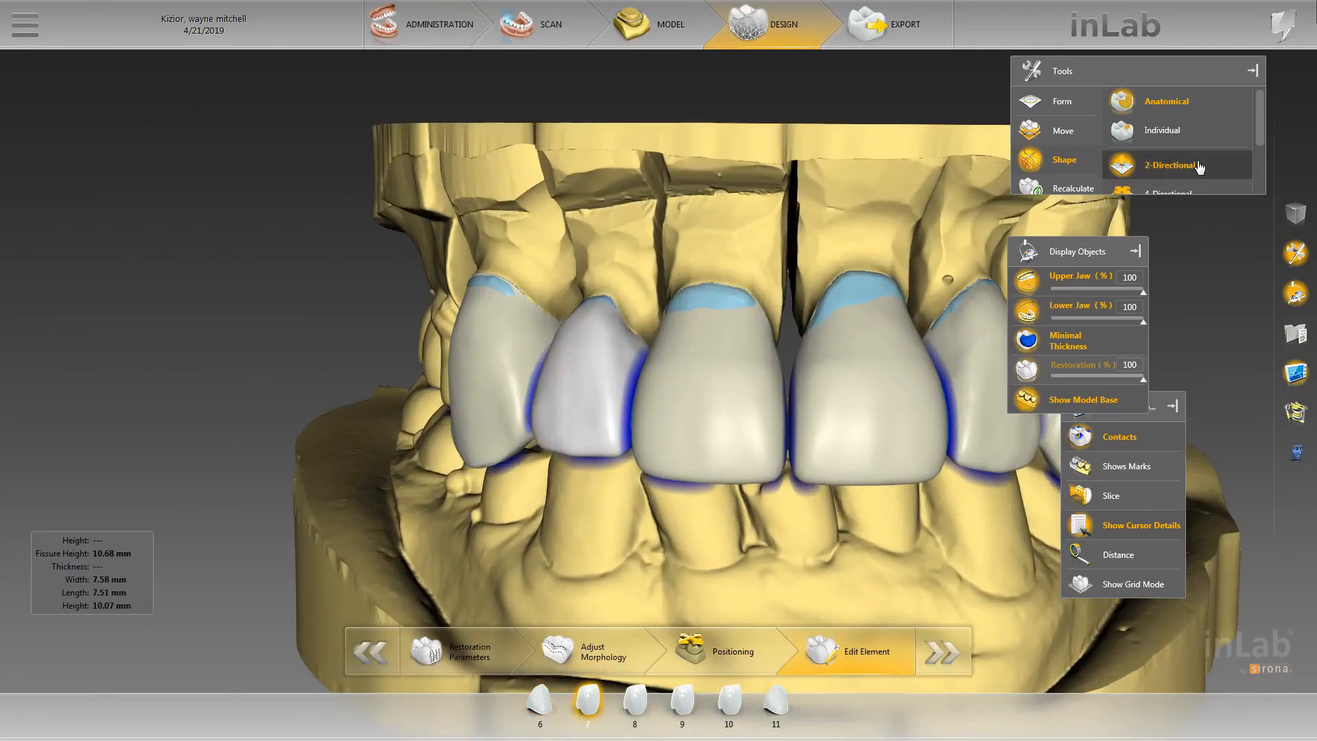
pyautogui.click(1162, 130)
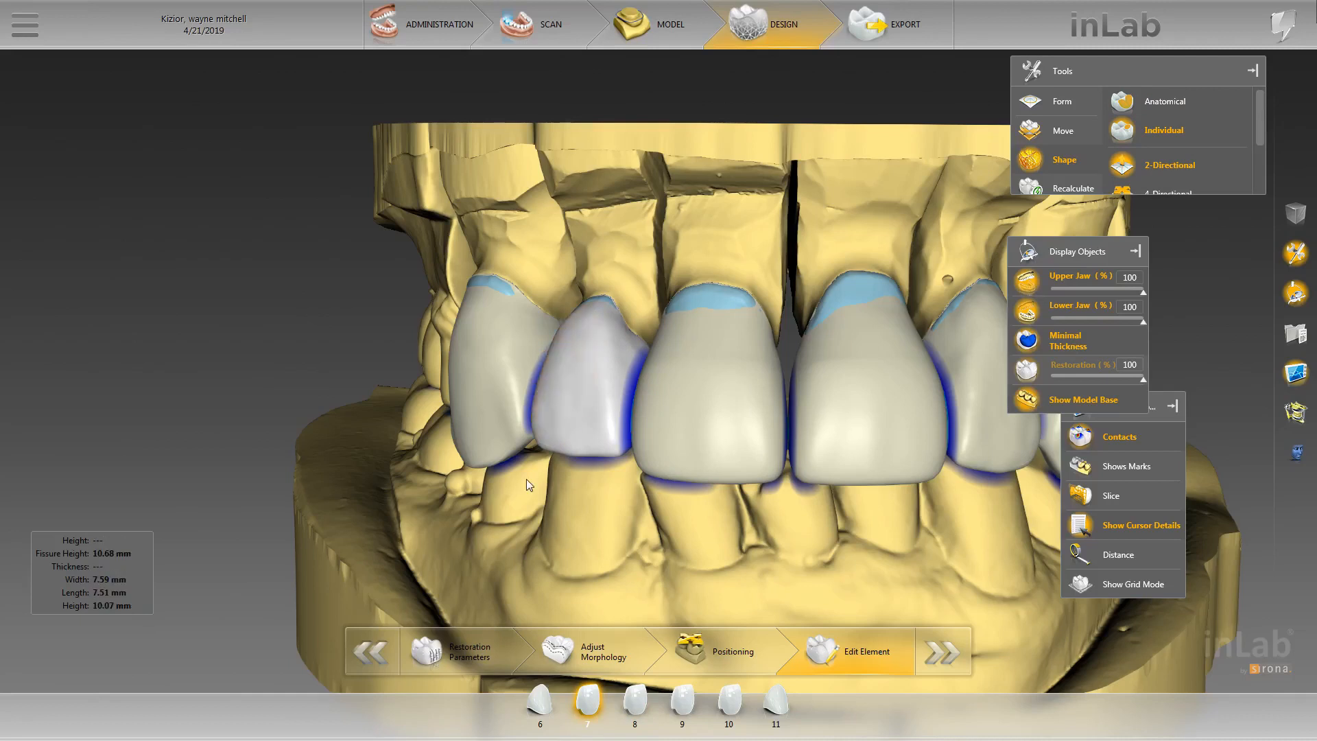
pyautogui.click(1120, 439)
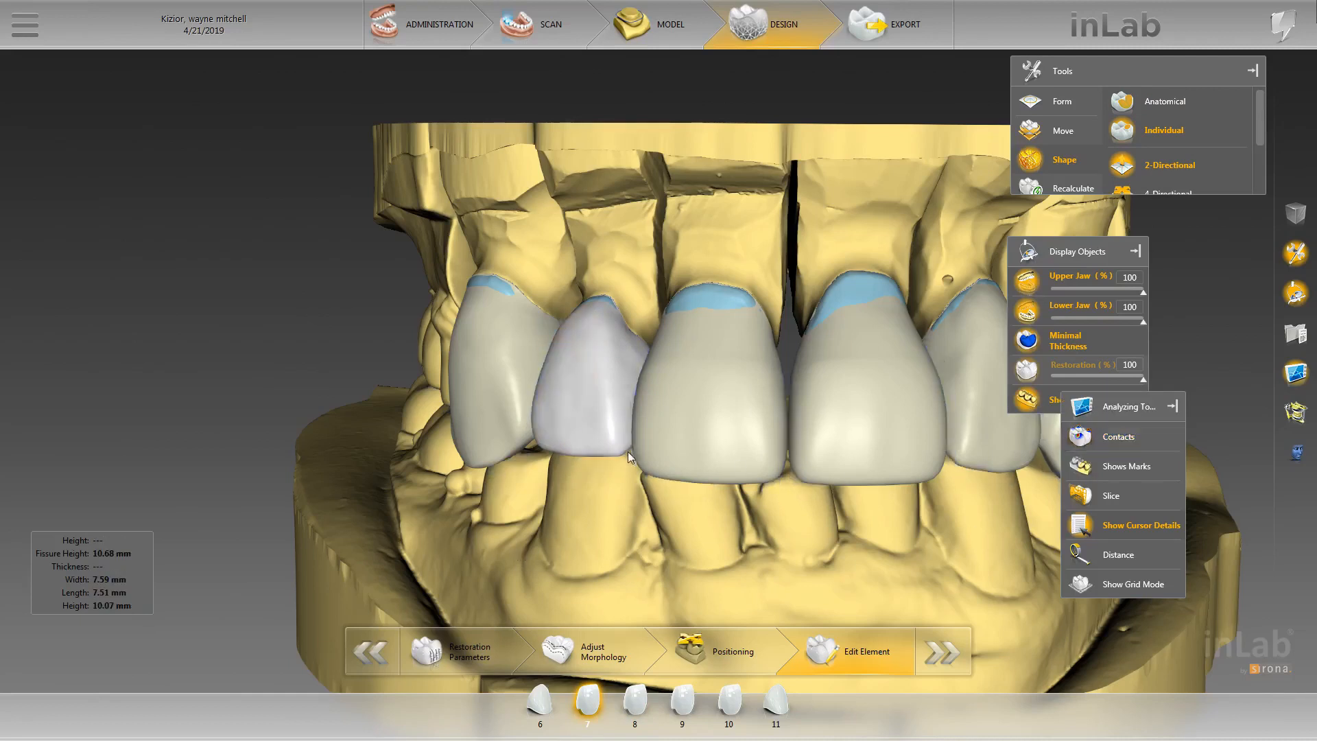
pyautogui.click(877, 374)
# - Refine the mesial and distal incisal corners of crown 7, alternating 4-Directional and 2-Directional Individual shaping
pyautogui.click(1155, 191)
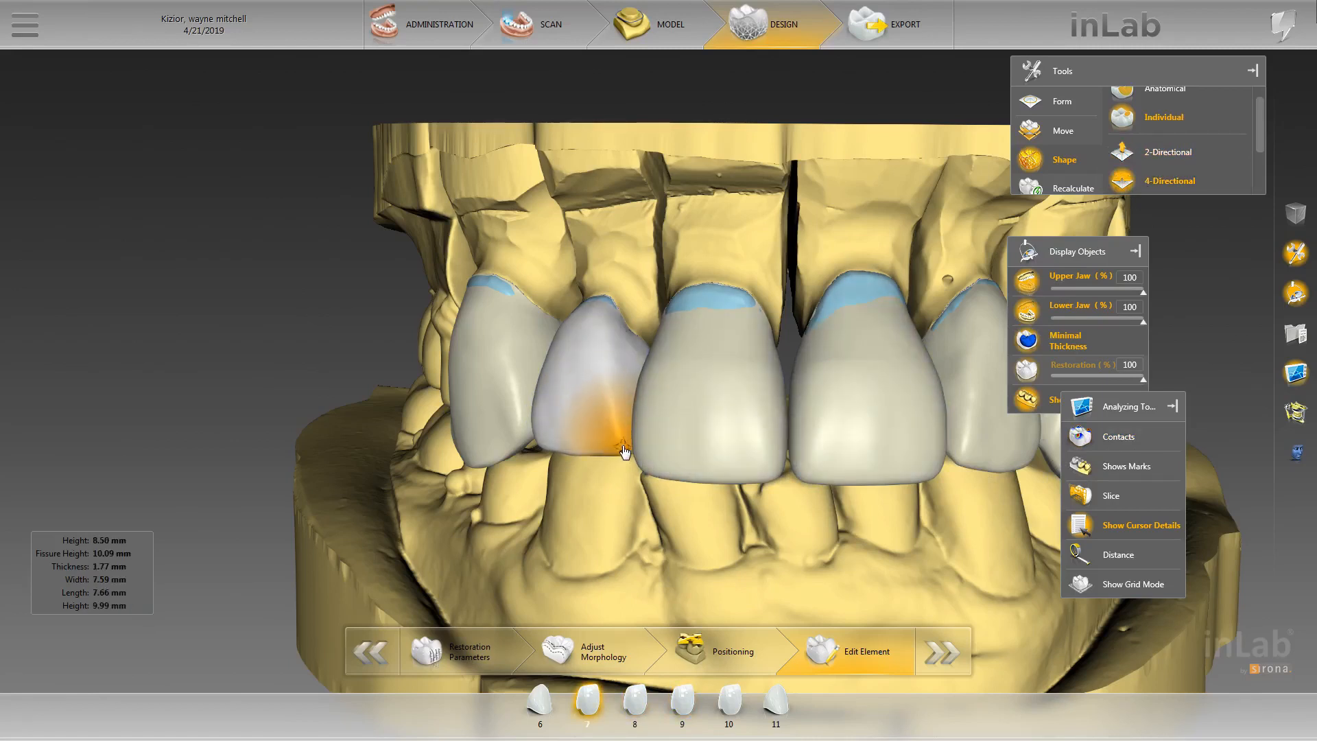
pyautogui.click(1179, 159)
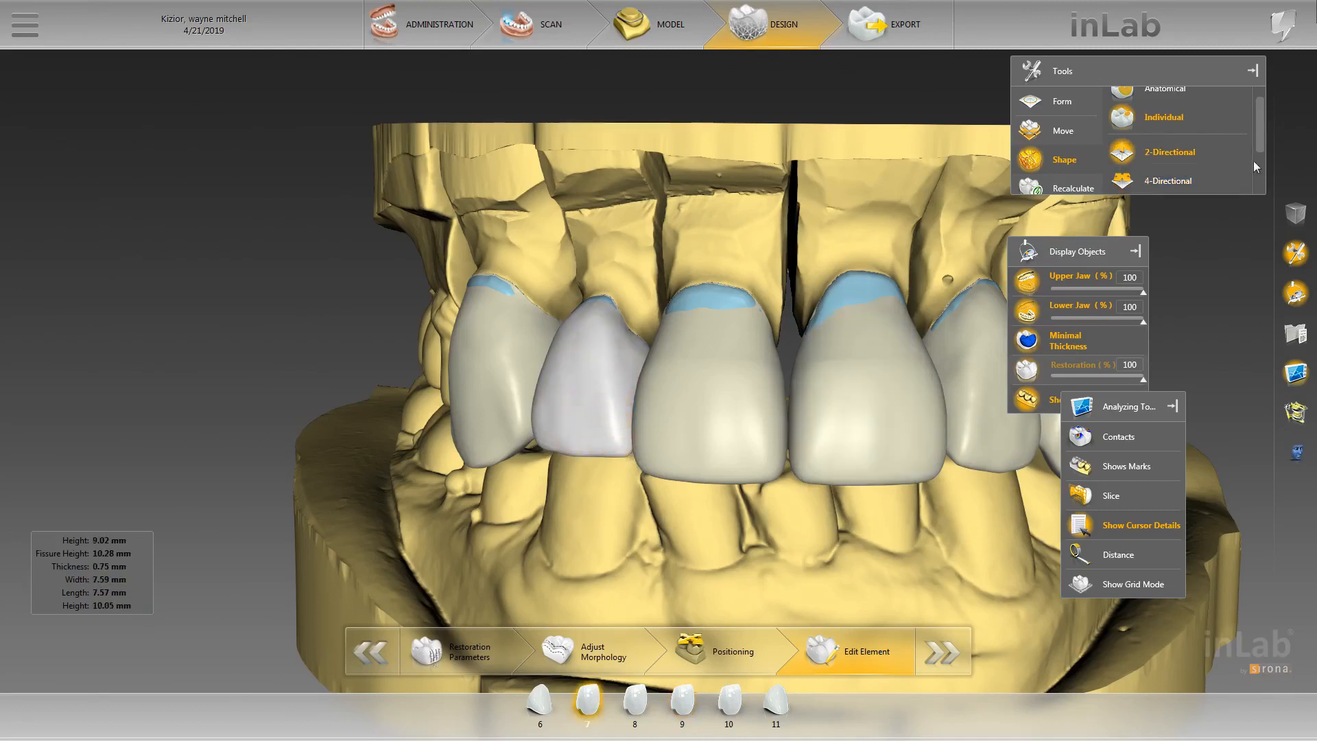
pyautogui.click(1169, 180)
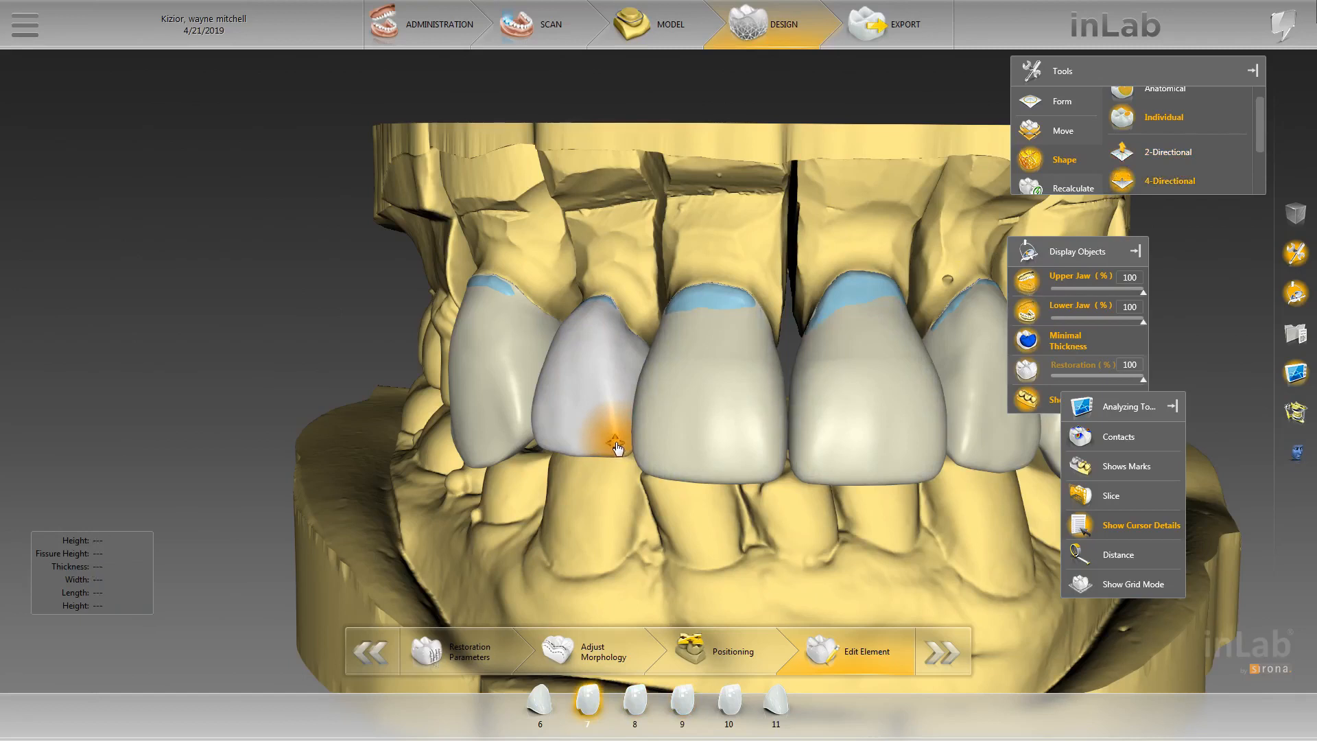
pyautogui.press('space')
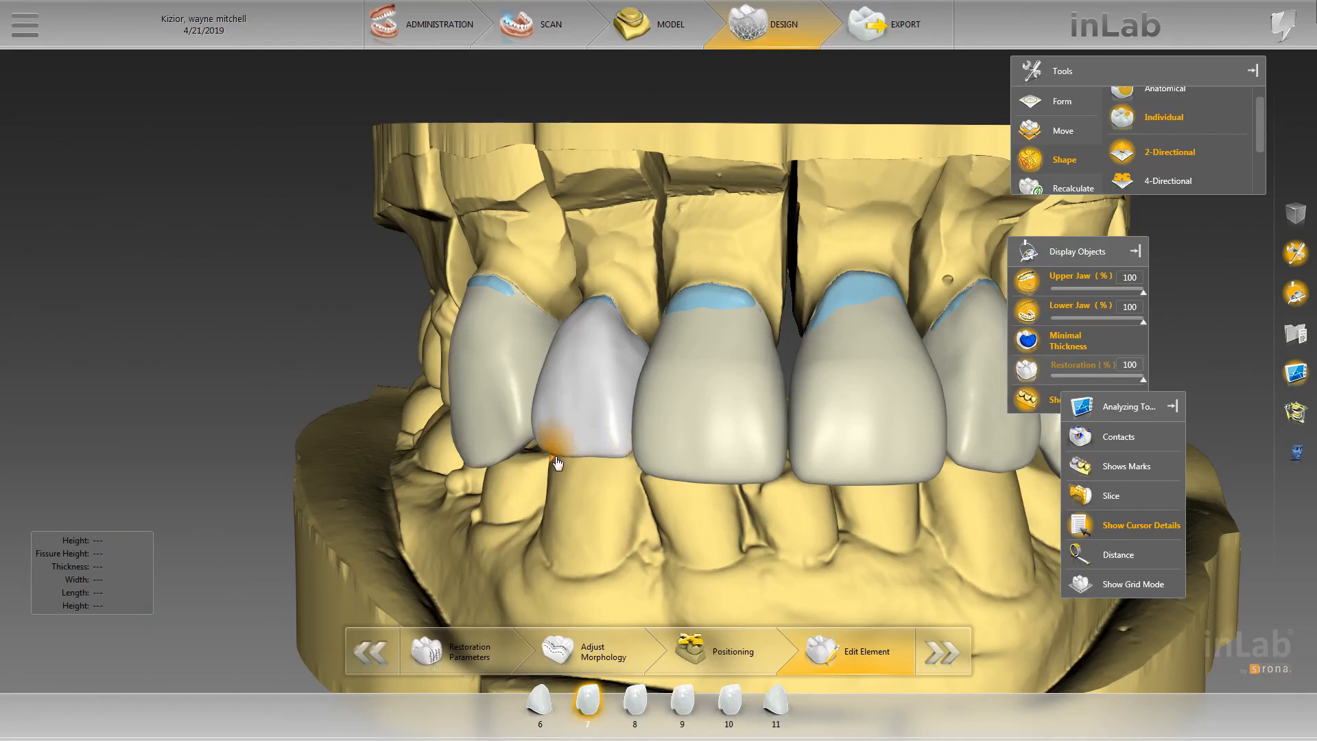
pyautogui.scroll(-5, 539, 494)
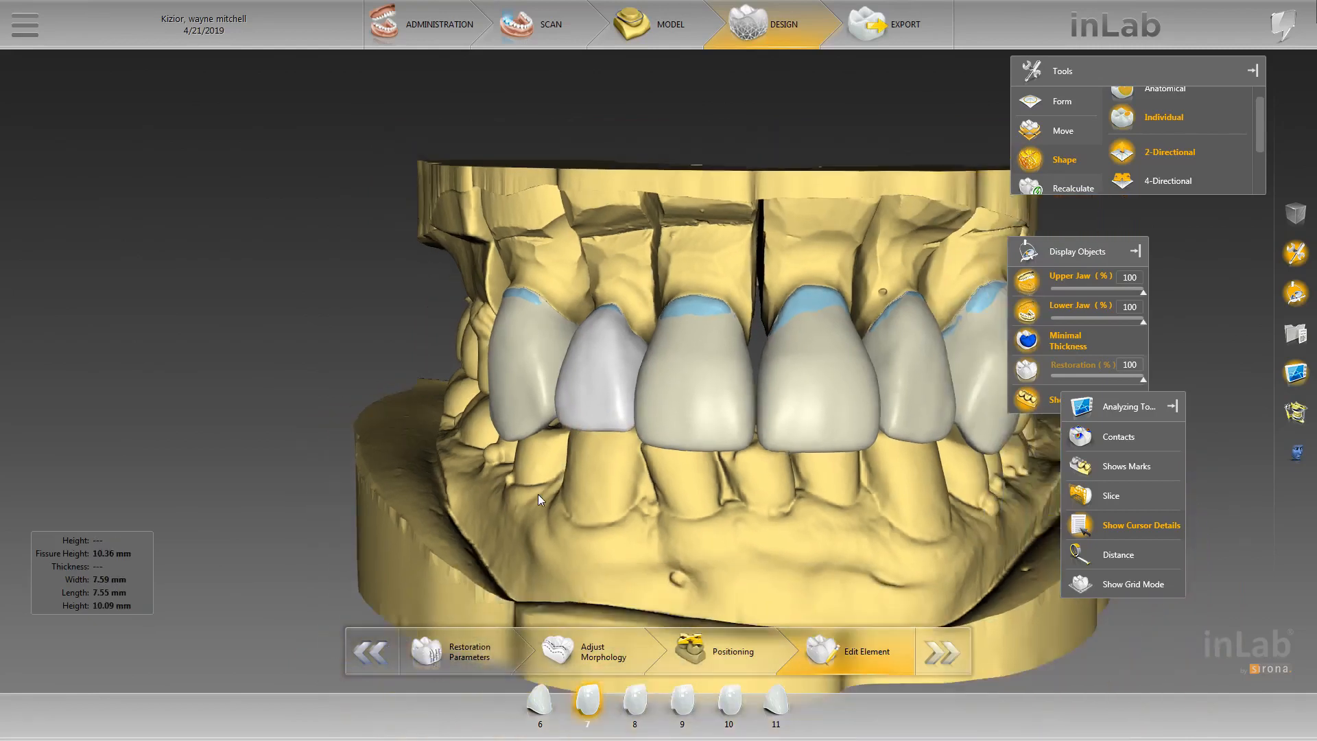
pyautogui.scroll(4, 539, 493)
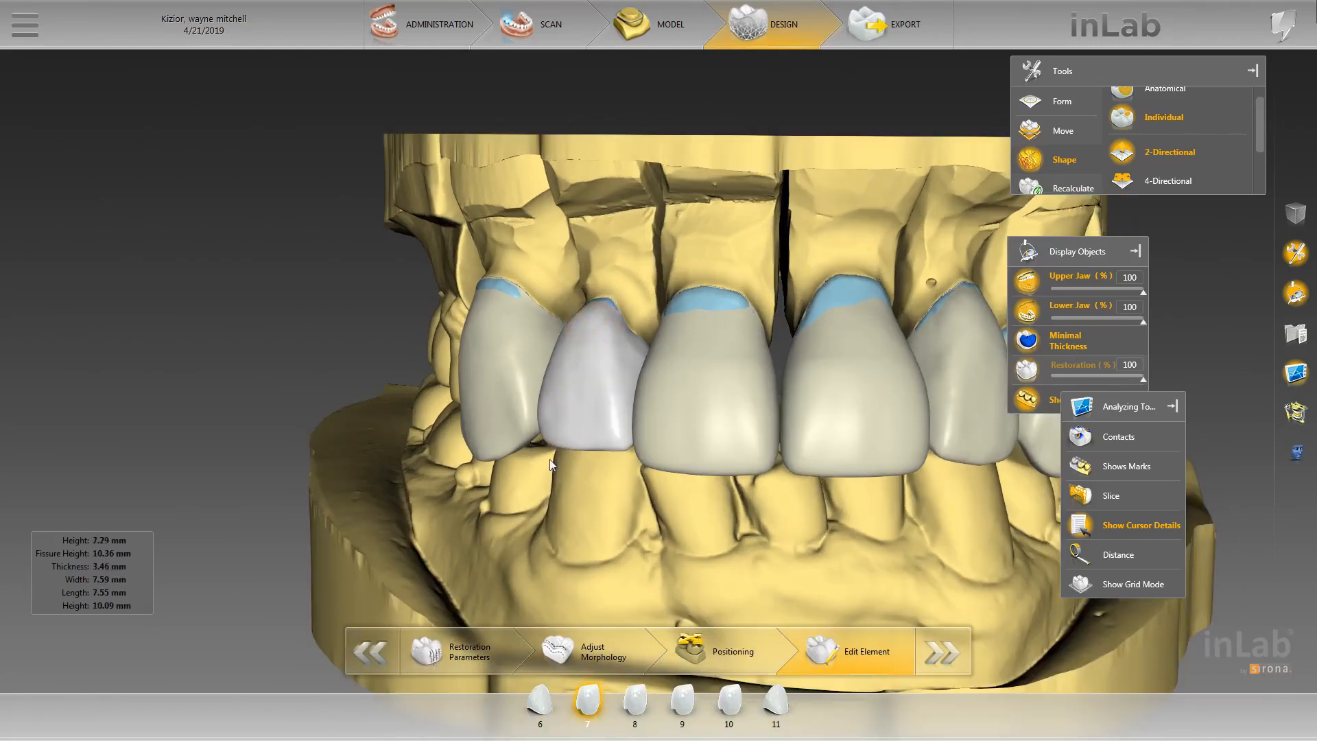
# - Adjust the facial bulge of crown 7 in line with its neighbours using a broad 2-Directional Individual shape
pyautogui.scroll(-3, 559, 472)
pyautogui.moveTo(570, 484); pyautogui.dragTo(691, 600)
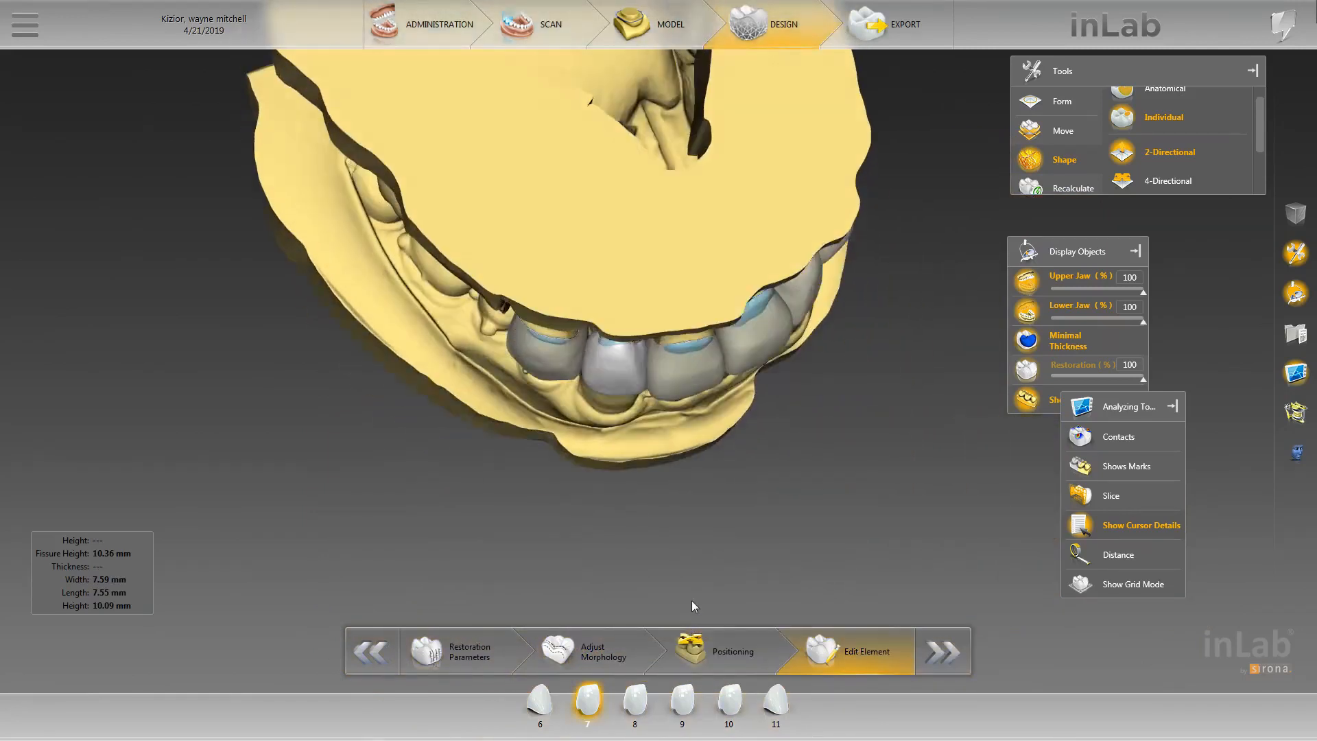
pyautogui.scroll(5, 689, 595)
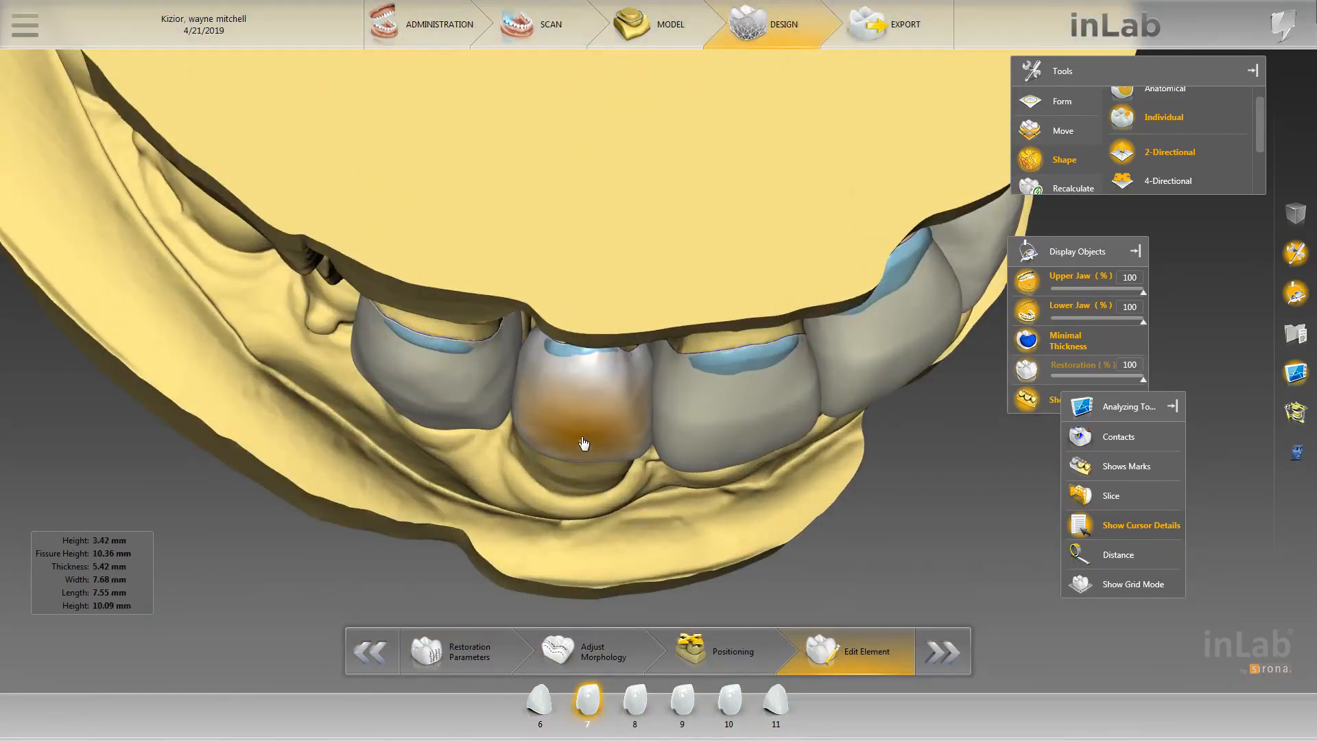
pyautogui.moveTo(563, 490); pyautogui.dragTo(488, 504)
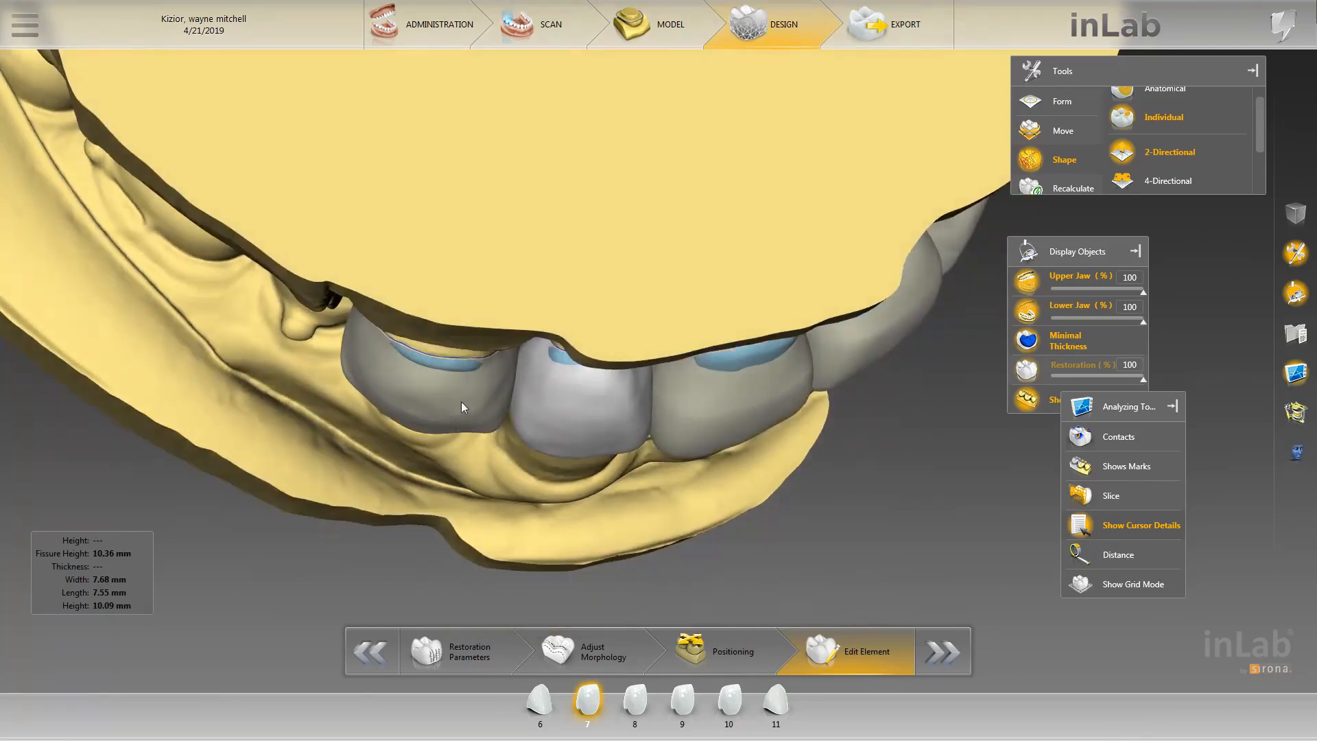
# - Adjust the facial contour of crown 6 with 2-Directional Individual shaping, bringing its width to about 10.04 mm
pyautogui.click(463, 401)
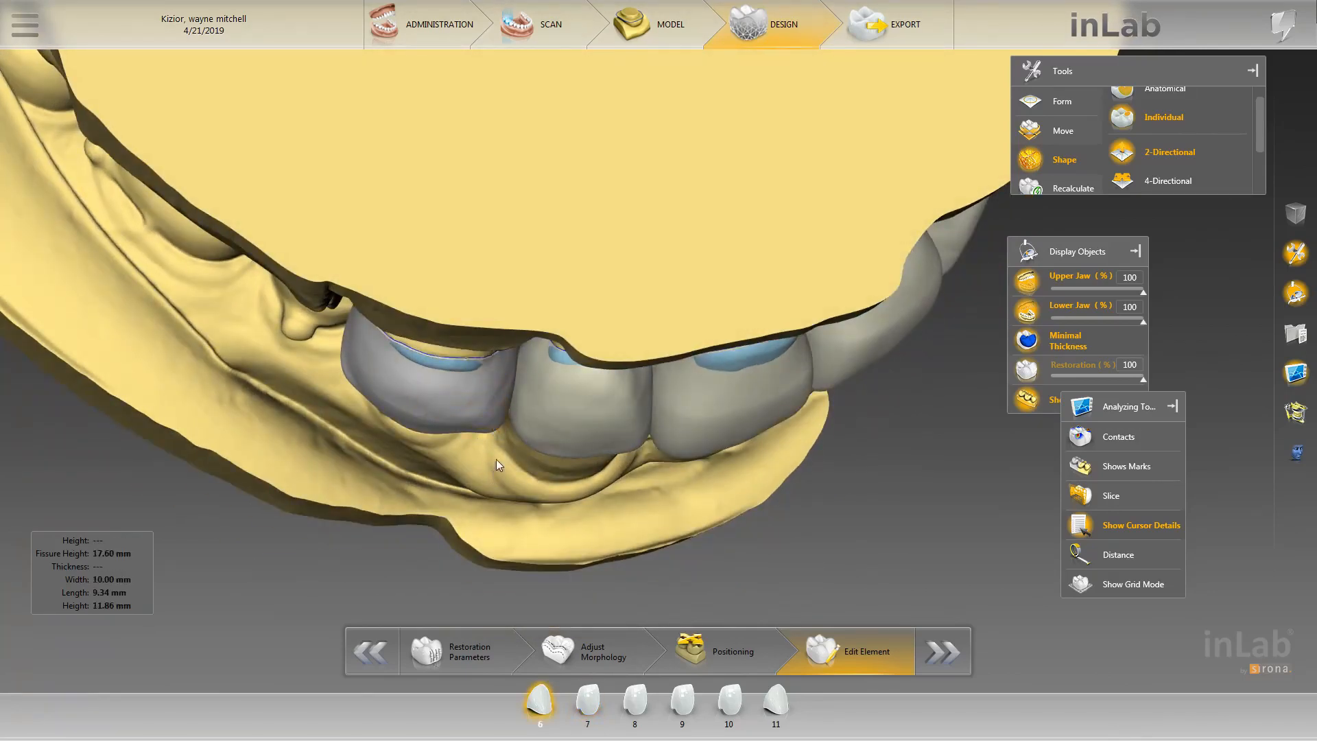
pyautogui.moveTo(496, 459); pyautogui.dragTo(469, 435, button='middle')
pyautogui.moveTo(465, 476); pyautogui.dragTo(417, 398)
pyautogui.scroll(-4, 617, 452)
pyautogui.moveTo(637, 452); pyautogui.dragTo(665, 508)
pyautogui.moveTo(666, 509); pyautogui.dragTo(705, 439, button='middle')
pyautogui.scroll(6, 693, 439)
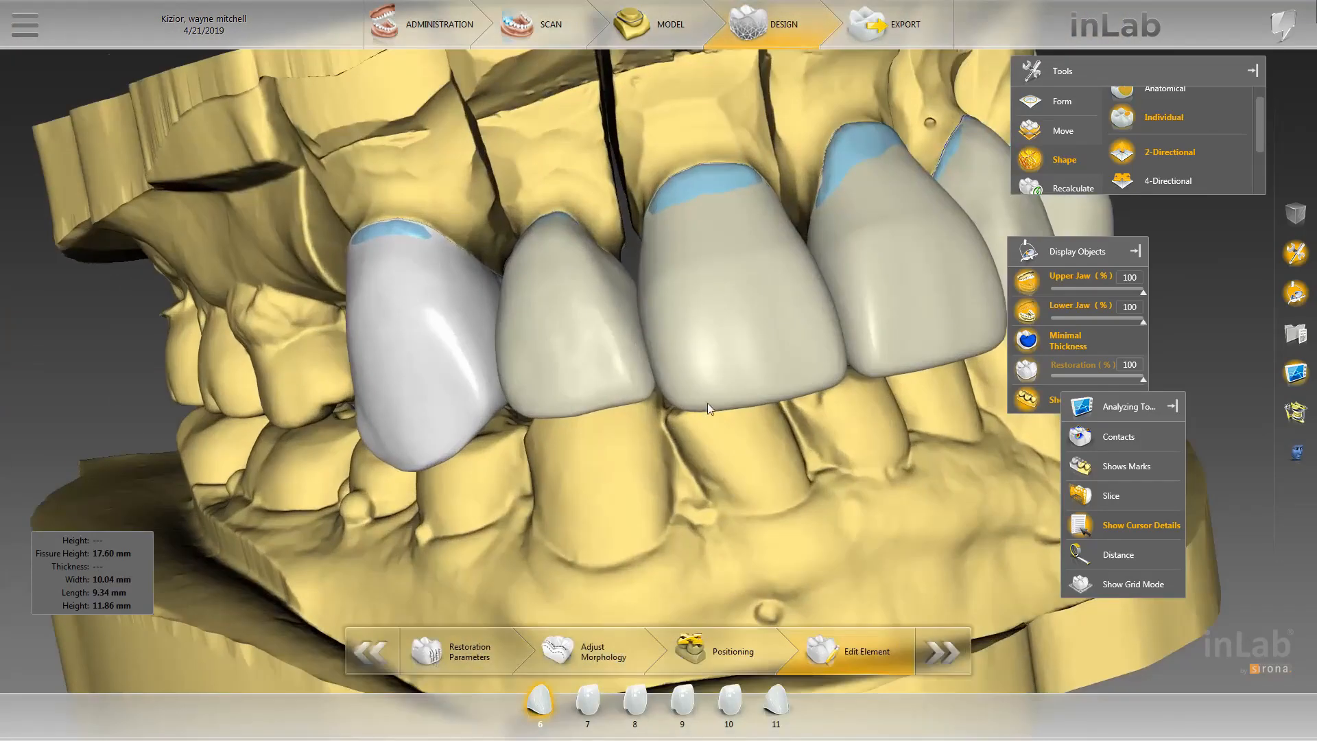
# - Refine the mesial incisal corner of crown 7 with 4-Directional Individual shaping
pyautogui.click(626, 387)
pyautogui.moveTo(626, 388); pyautogui.dragTo(621, 439)
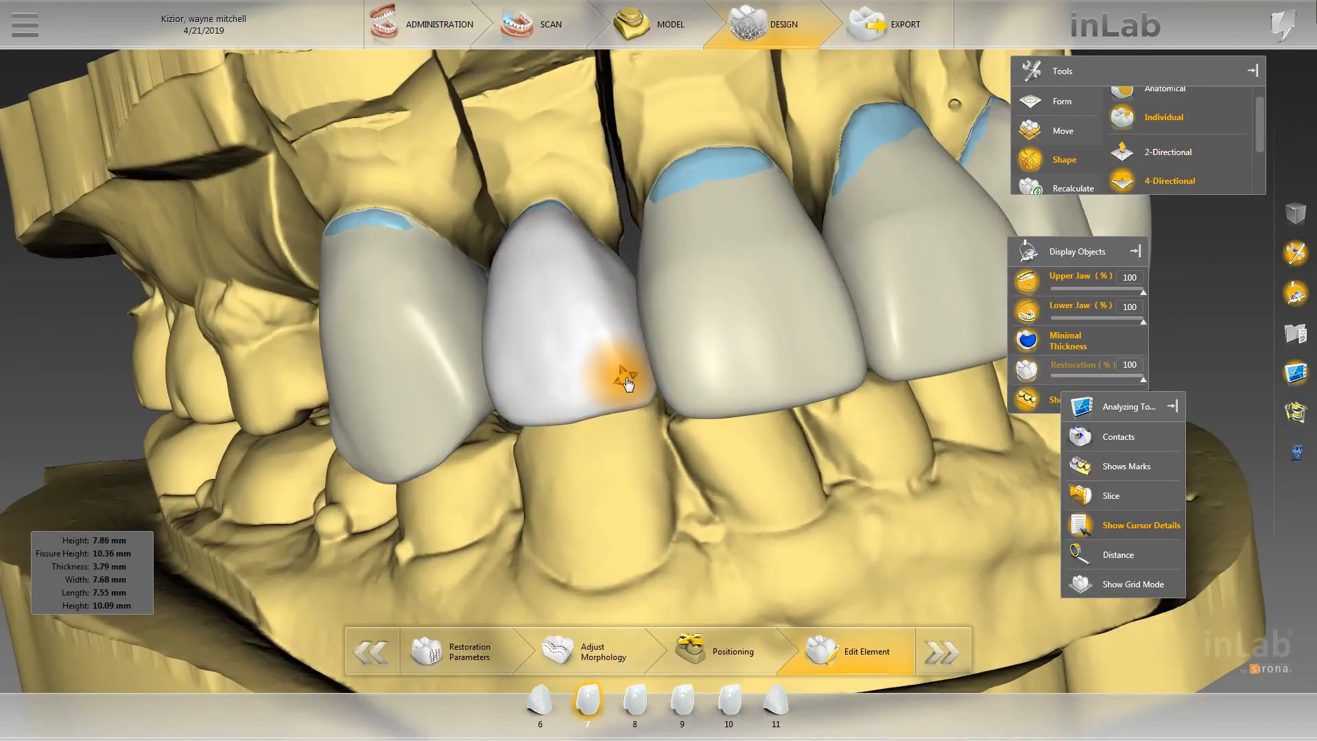
pyautogui.moveTo(626, 382); pyautogui.dragTo(656, 447)
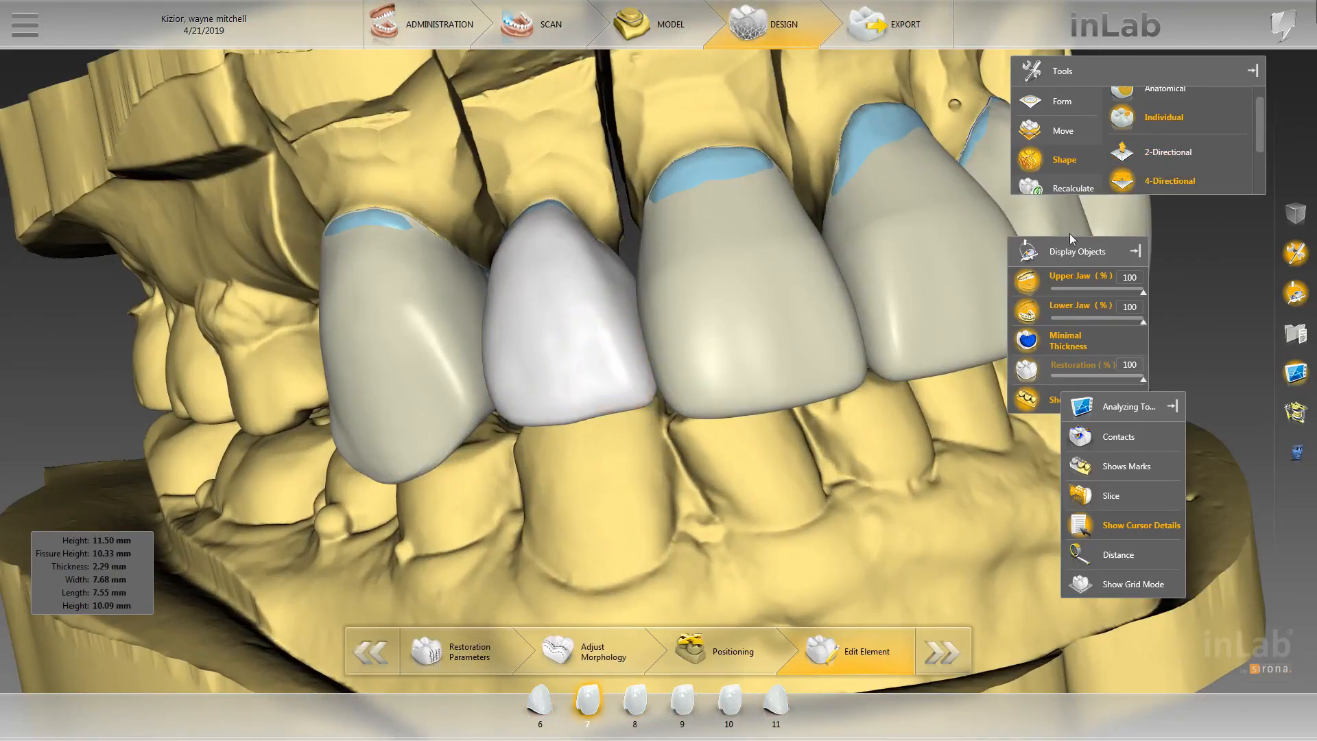
# - Smooth the facial surface of crown 7 using Form Smooth with a 2.28 mm size
pyautogui.rightClick(571, 251)
pyautogui.moveTo(639, 261)
pyautogui.click(713, 277)
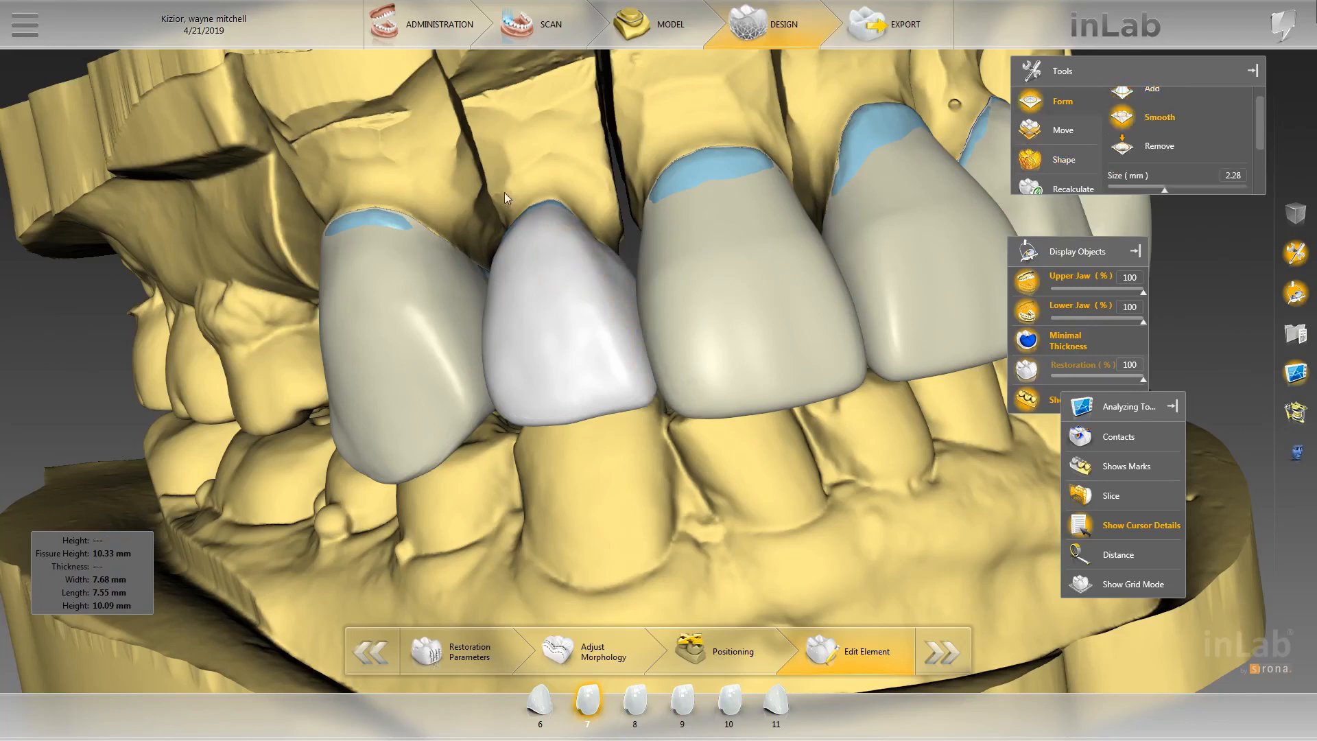
pyautogui.moveTo(504, 192); pyautogui.dragTo(583, 235)
pyautogui.moveTo(519, 290); pyautogui.dragTo(518, 262)
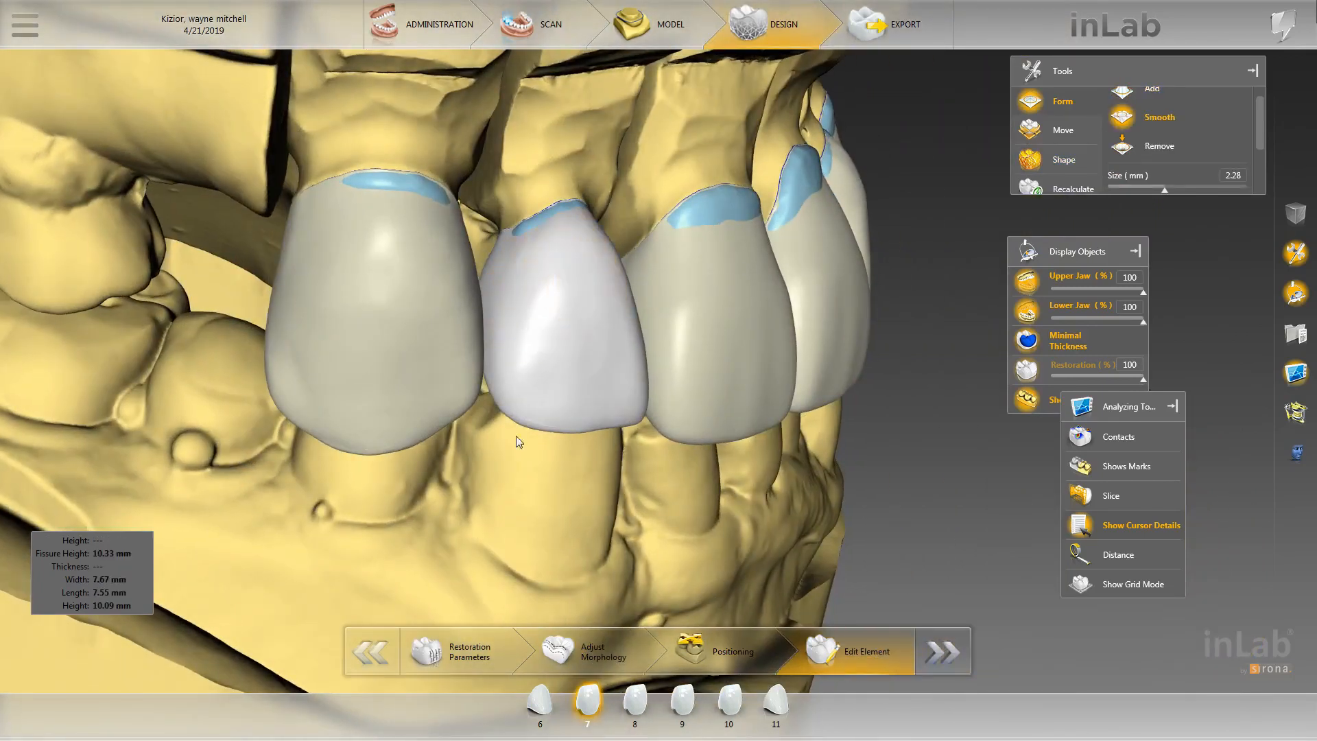
pyautogui.moveTo(515, 435)
pyautogui.mouseDown()
pyautogui.moveTo(598, 268)
pyautogui.moveTo(583, 312)
pyautogui.moveTo(577, 239)
pyautogui.moveTo(541, 222)
pyautogui.moveTo(585, 353)
pyautogui.moveTo(518, 333)
pyautogui.mouseUp()
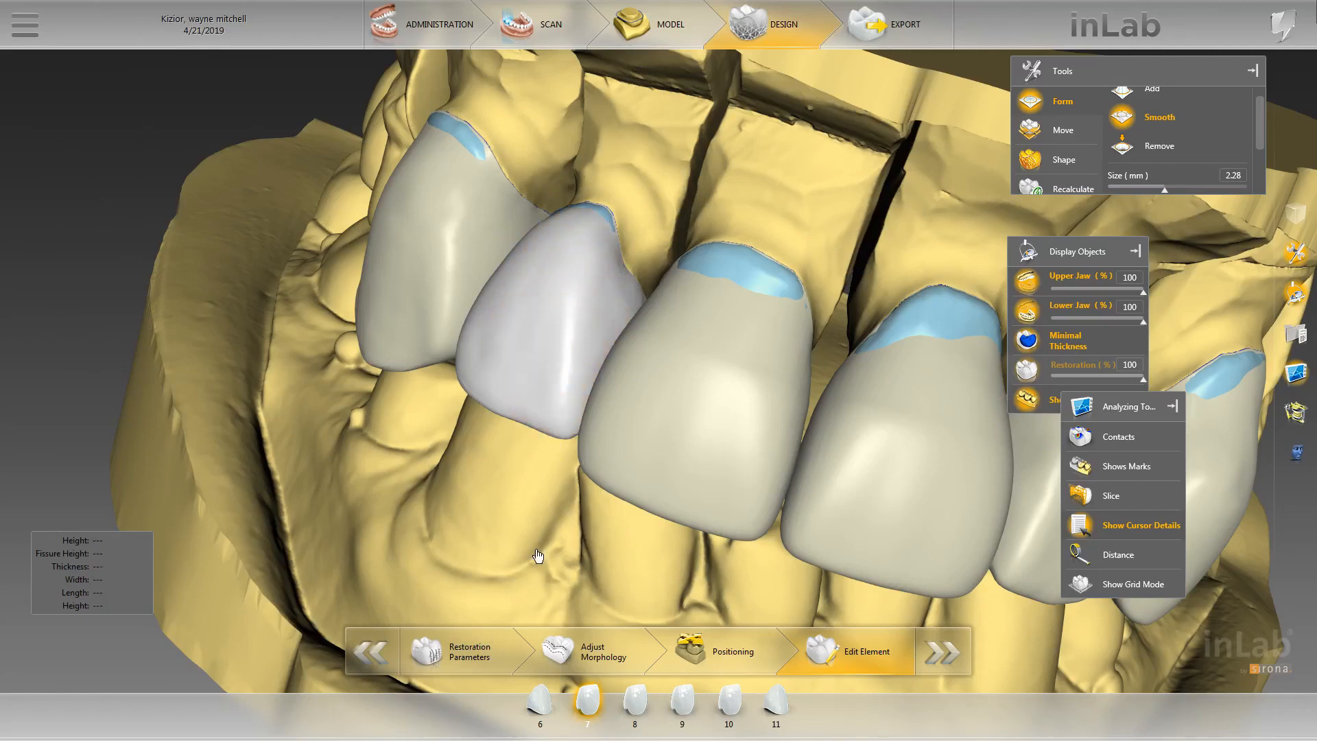
pyautogui.moveTo(539, 551); pyautogui.dragTo(539, 470, button='middle')
pyautogui.moveTo(539, 470)
pyautogui.mouseDown()
pyautogui.moveTo(516, 427)
pyautogui.moveTo(630, 475)
pyautogui.moveTo(639, 462)
pyautogui.moveTo(598, 473)
pyautogui.moveTo(718, 397)
pyautogui.moveTo(709, 375)
pyautogui.moveTo(732, 380)
pyautogui.mouseUp()
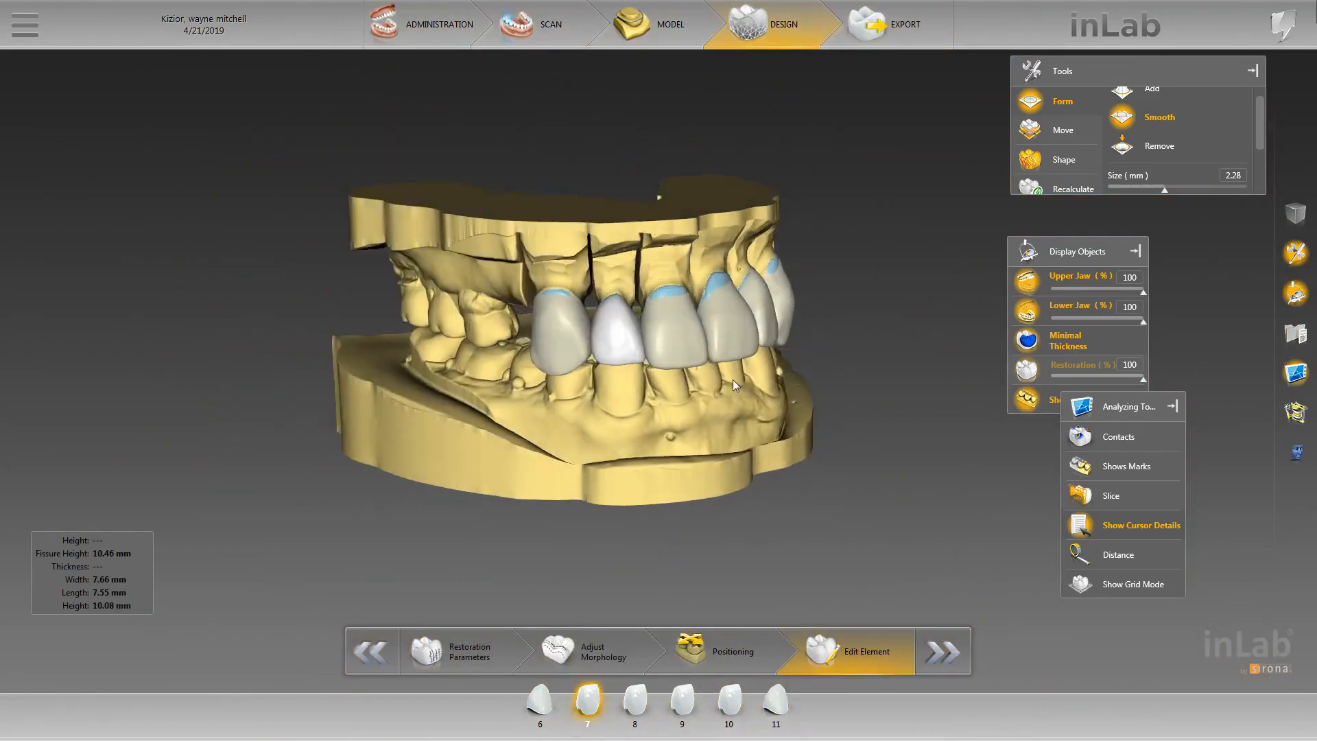
# - Refine the facial and distal contour of crown 6 with 2-Directional Individual shaping, bringing its width to about 10.07 mm
pyautogui.scroll(4, 549, 421)
pyautogui.doubleClick(482, 375)
pyautogui.scroll(2, 481, 370)
pyautogui.rightClick(299, 296)
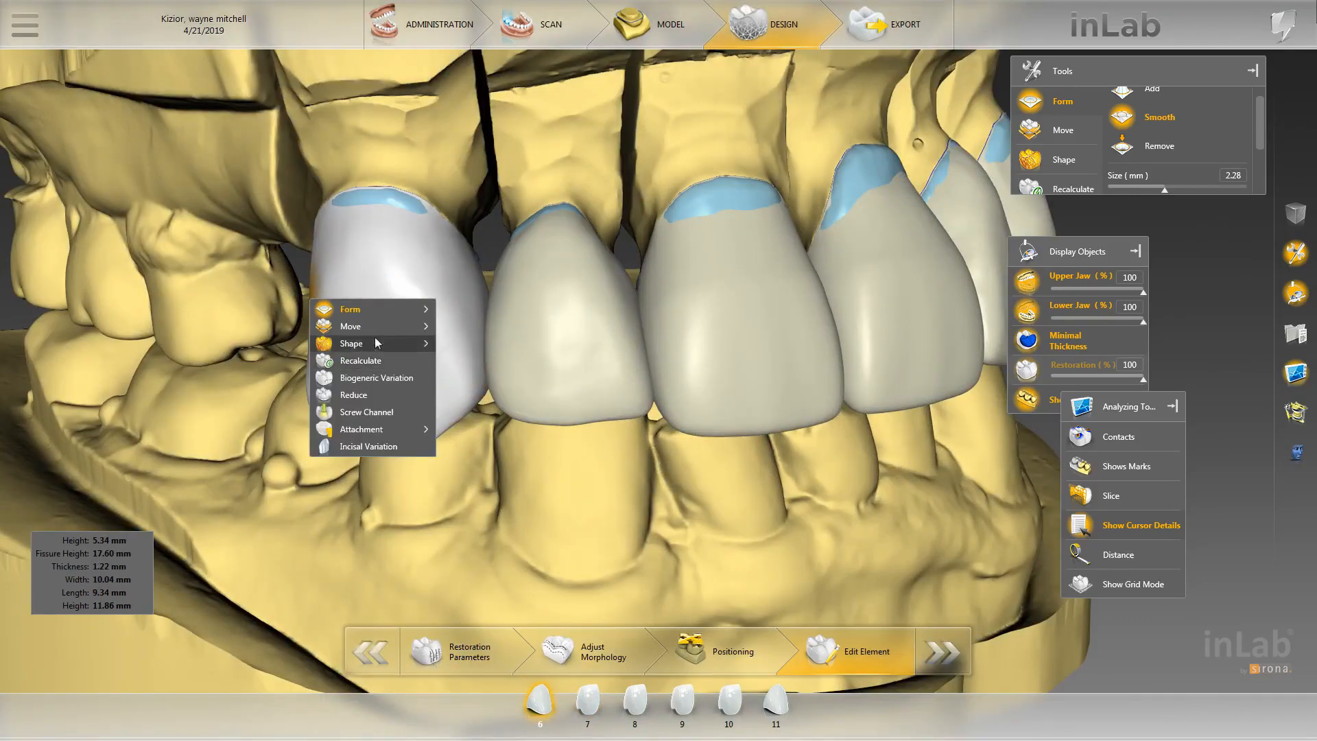
pyautogui.moveTo(350, 324)
pyautogui.click(478, 360)
pyautogui.press('space')
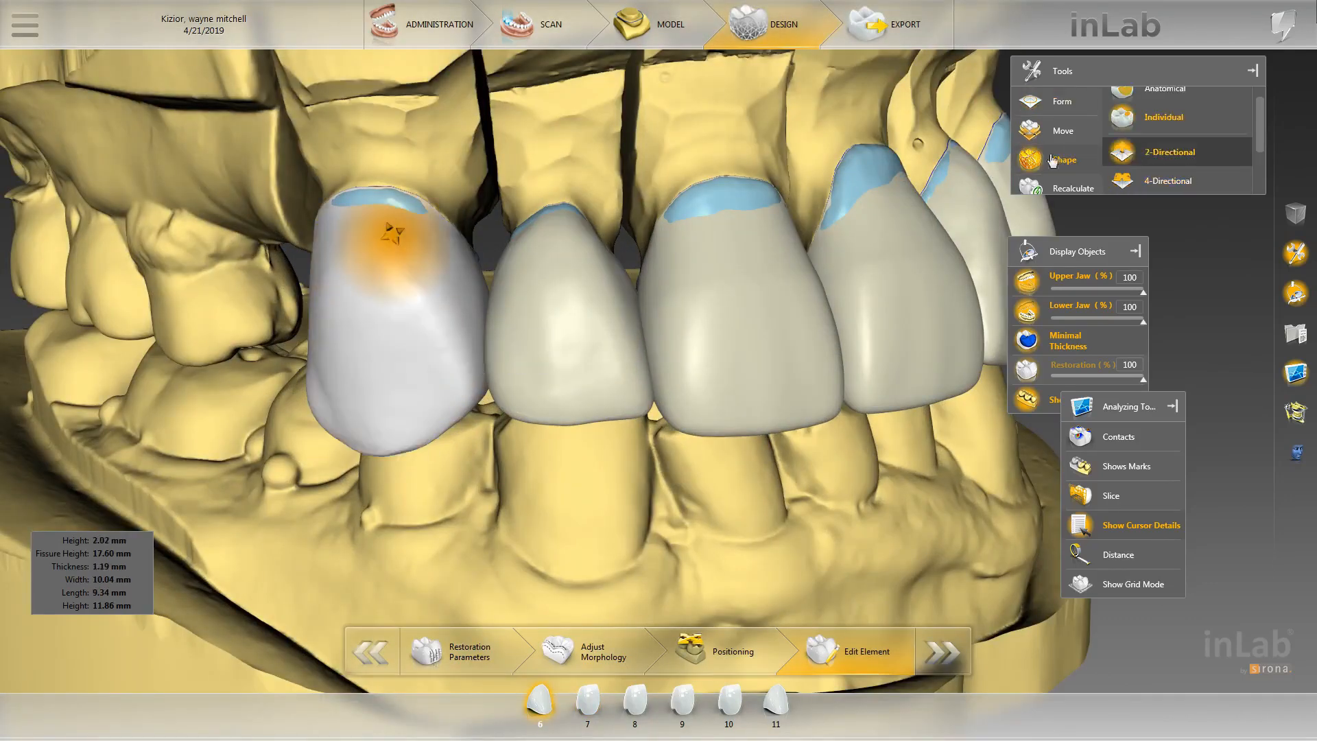
pyautogui.scroll(-1, 292, 421)
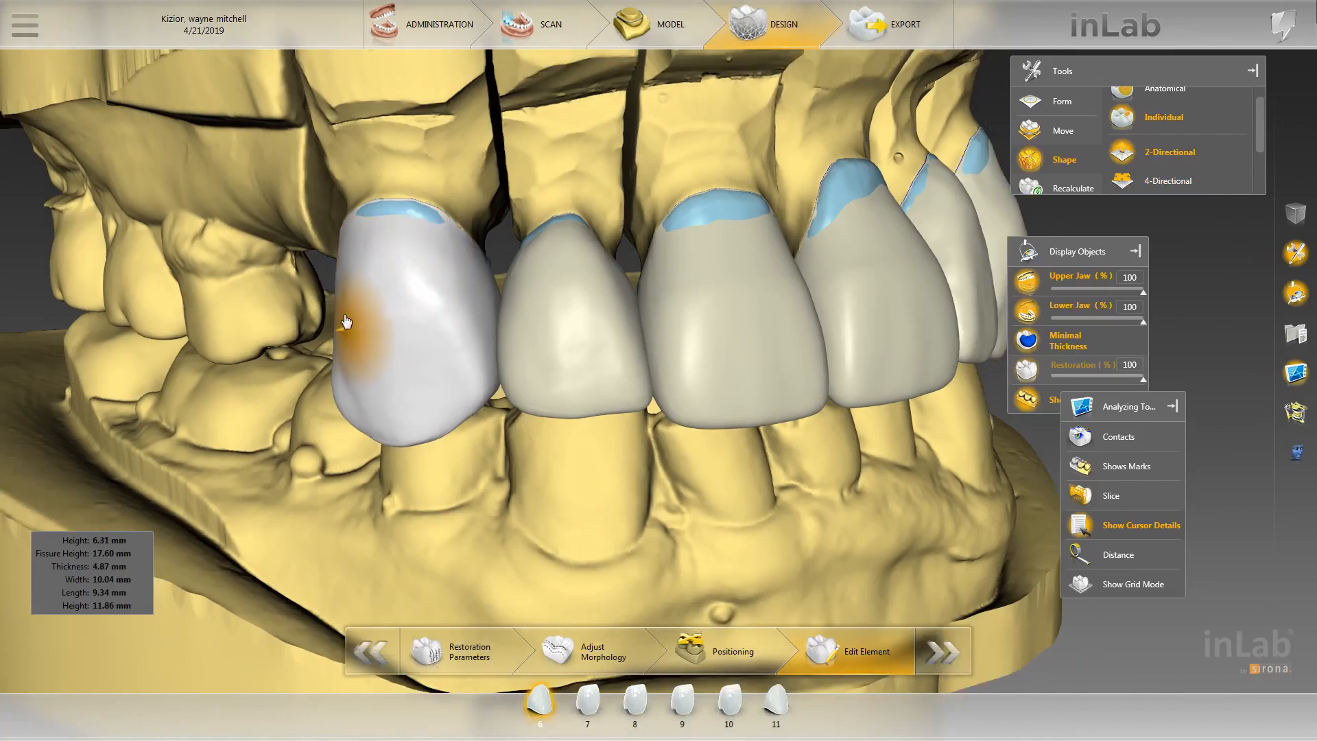
pyautogui.scroll(-5, 557, 552)
pyautogui.moveTo(557, 551); pyautogui.dragTo(576, 466)
pyautogui.scroll(-2, 927, 369)
pyautogui.moveTo(928, 369); pyautogui.dragTo(864, 232)
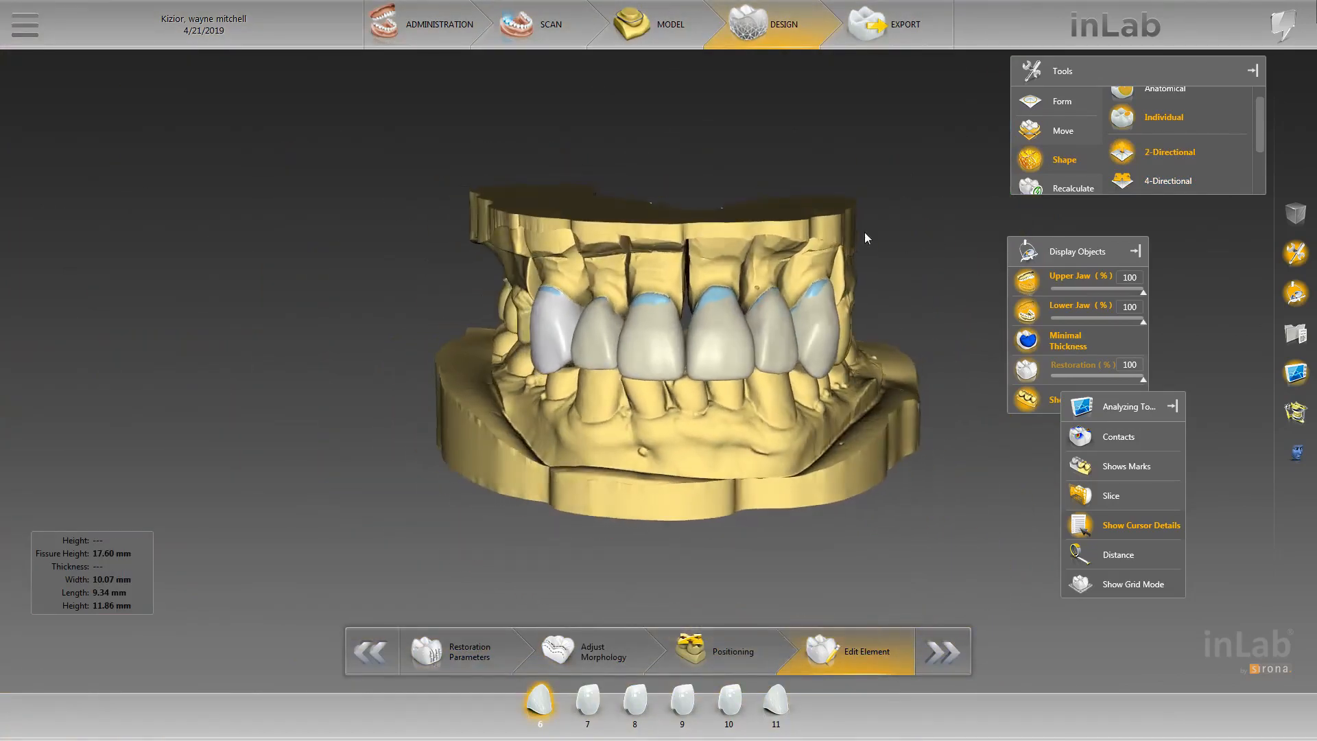
# - Select crown 11, hide the lower jaw and show the contacts
pyautogui.scroll(3, 865, 488)
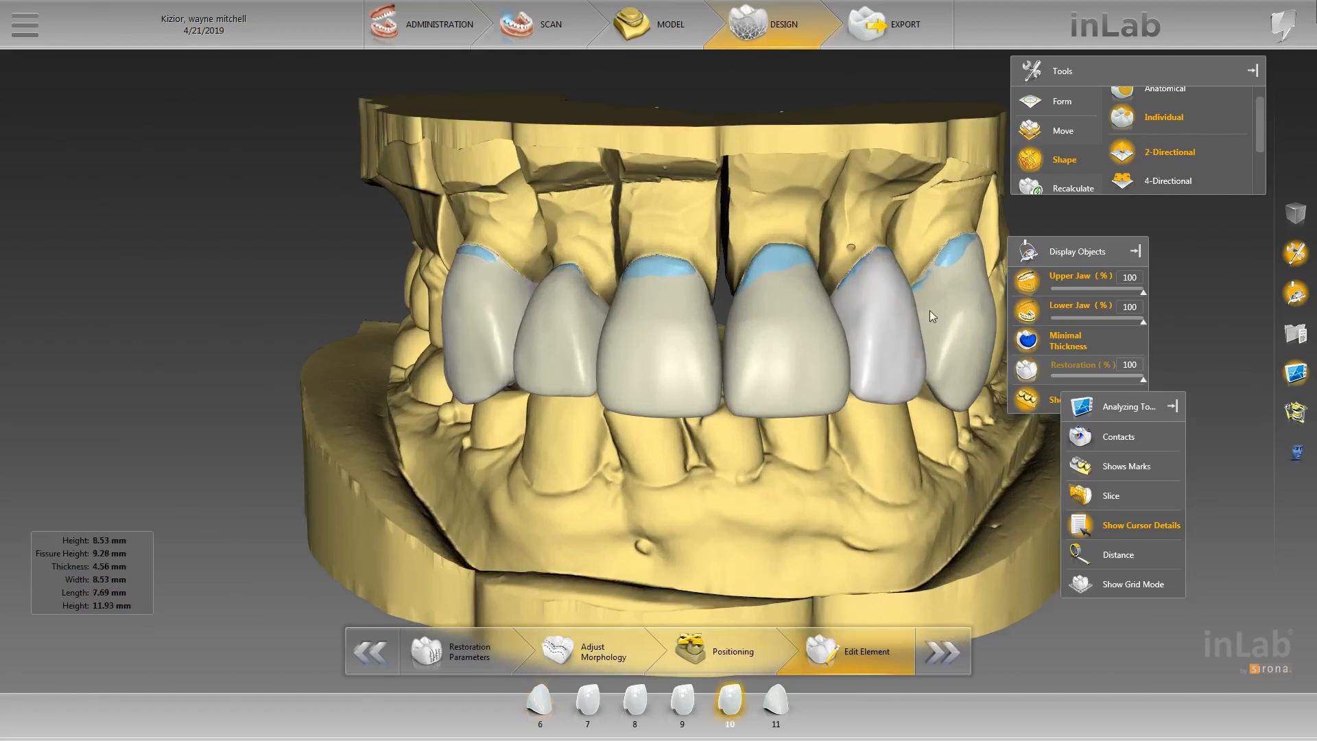
pyautogui.click(949, 302)
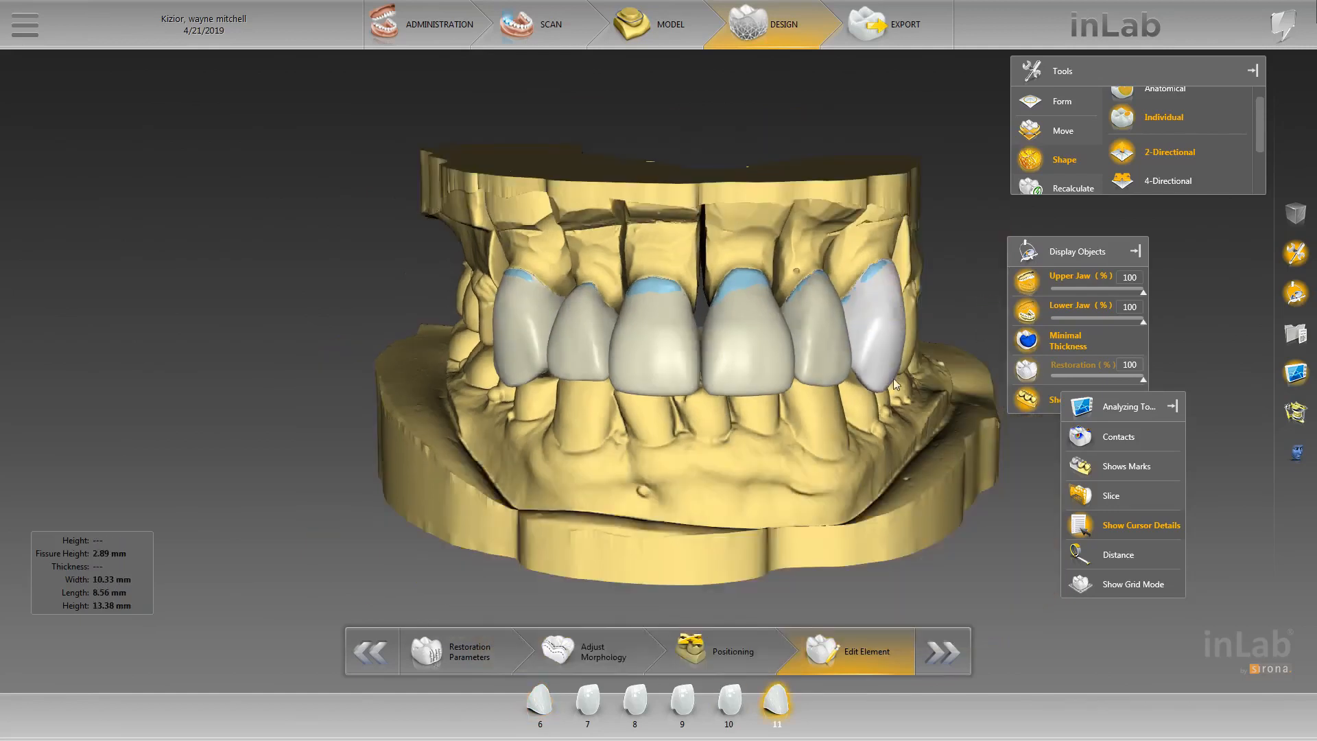
pyautogui.moveTo(893, 377); pyautogui.dragTo(974, 339)
pyautogui.click(1073, 307)
pyautogui.click(1118, 437)
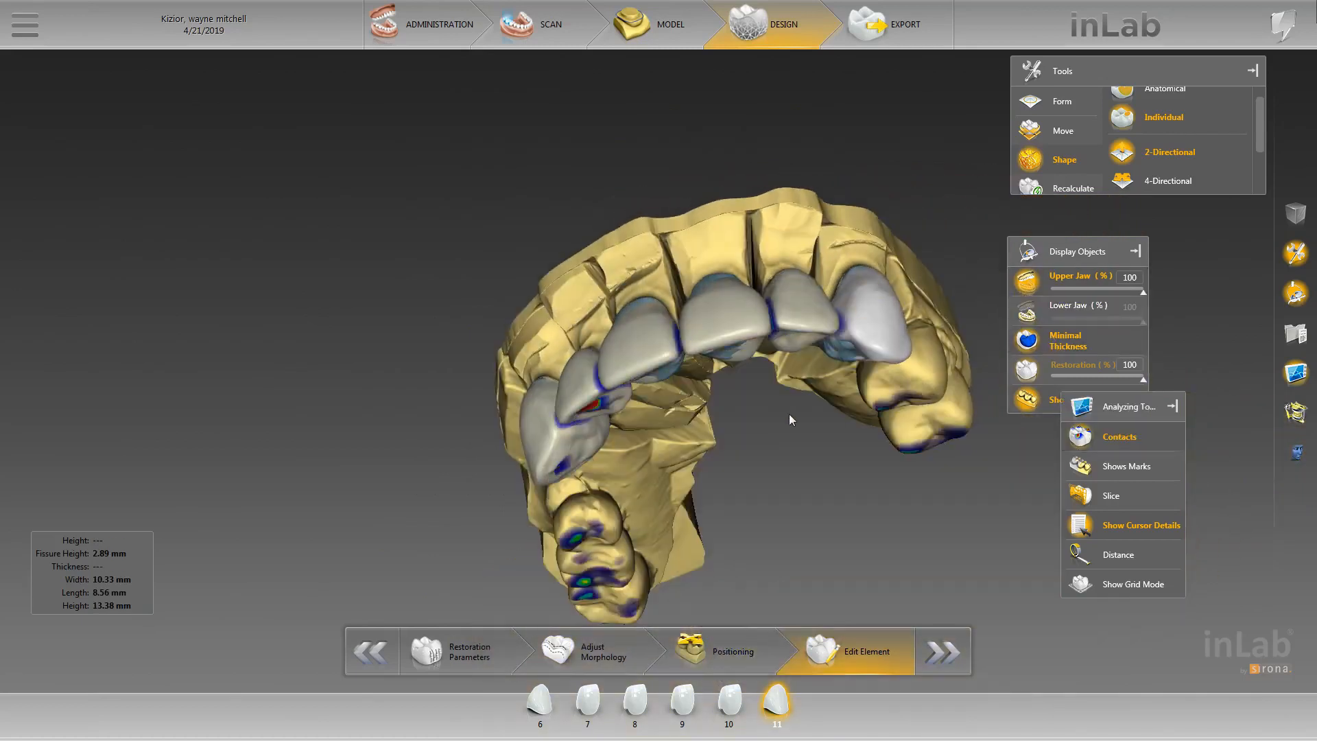
pyautogui.moveTo(789, 413); pyautogui.dragTo(801, 300, button='right')
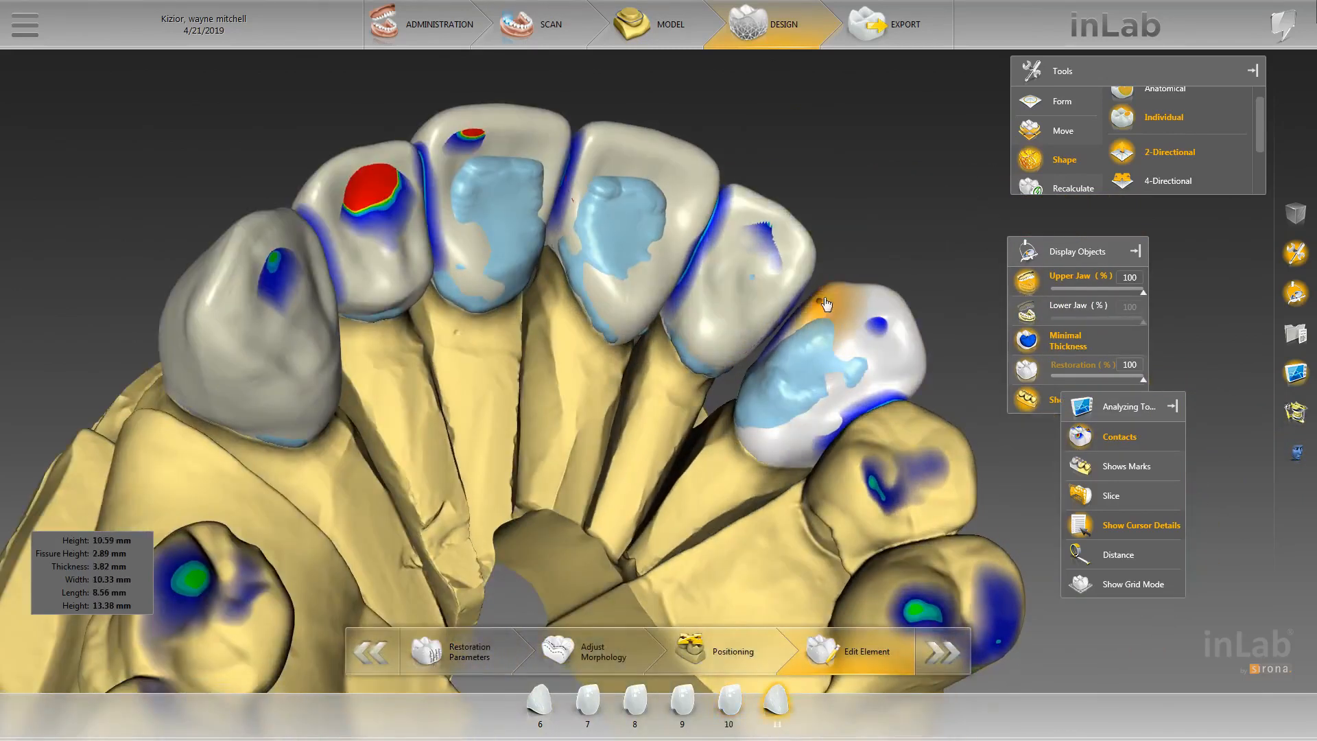
# - Reshape the lingual and mesial surfaces of crown 11 with 2-Directional Individual shaping
pyautogui.click(764, 360)
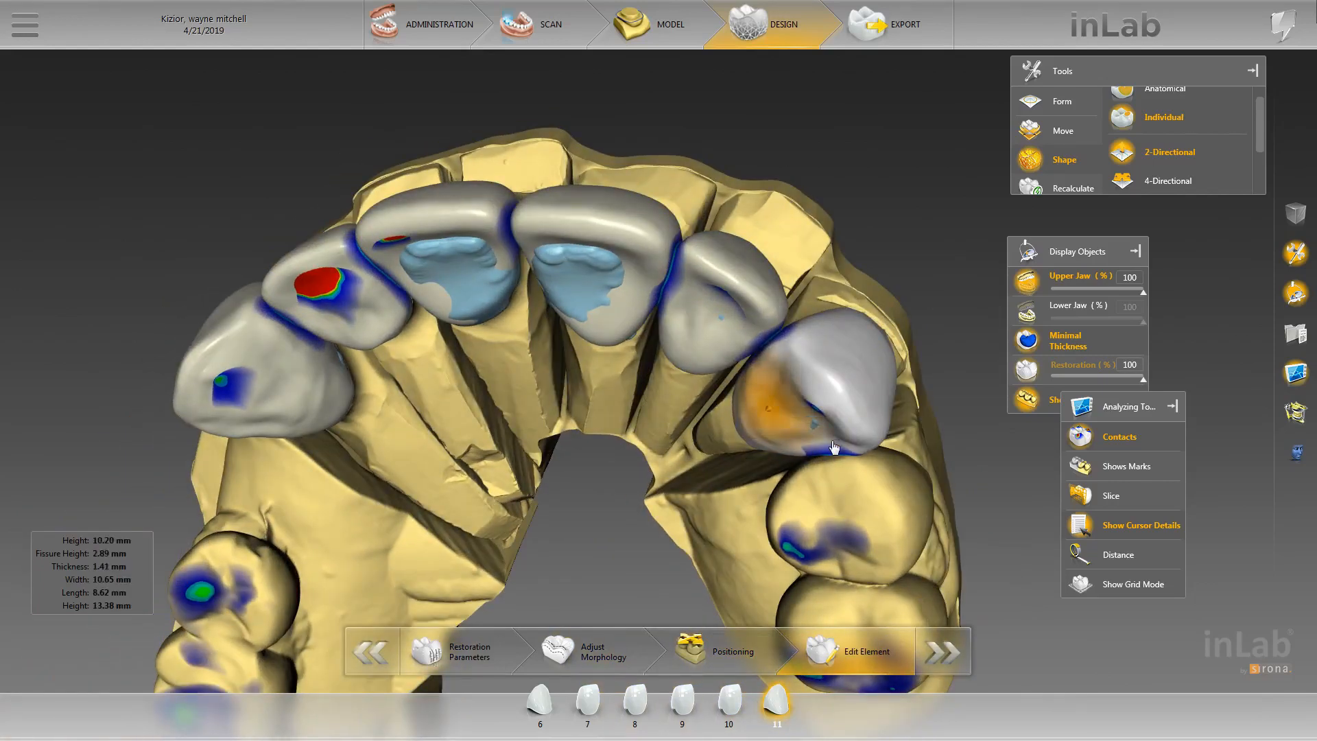
pyautogui.click(730, 322)
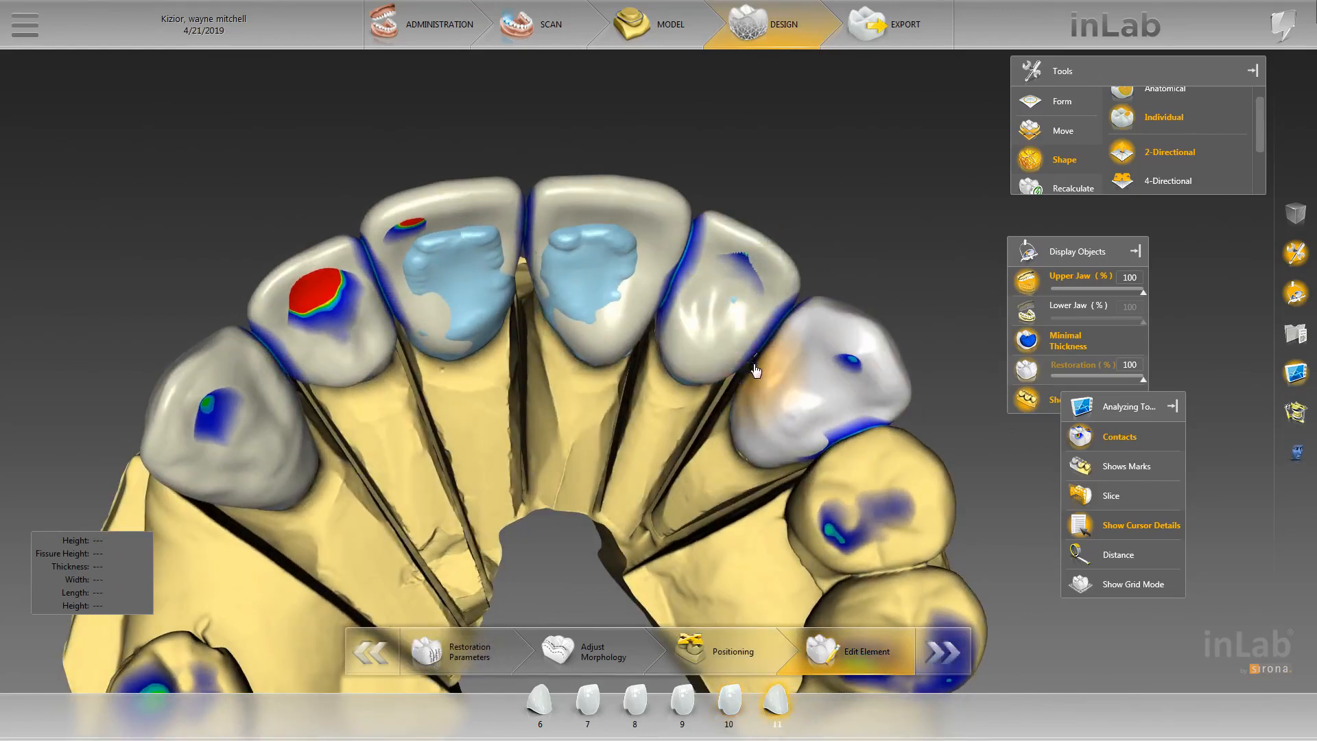
pyautogui.scroll(-2, 816, 282)
pyautogui.moveTo(822, 273); pyautogui.dragTo(710, 434)
pyautogui.scroll(2, 710, 436)
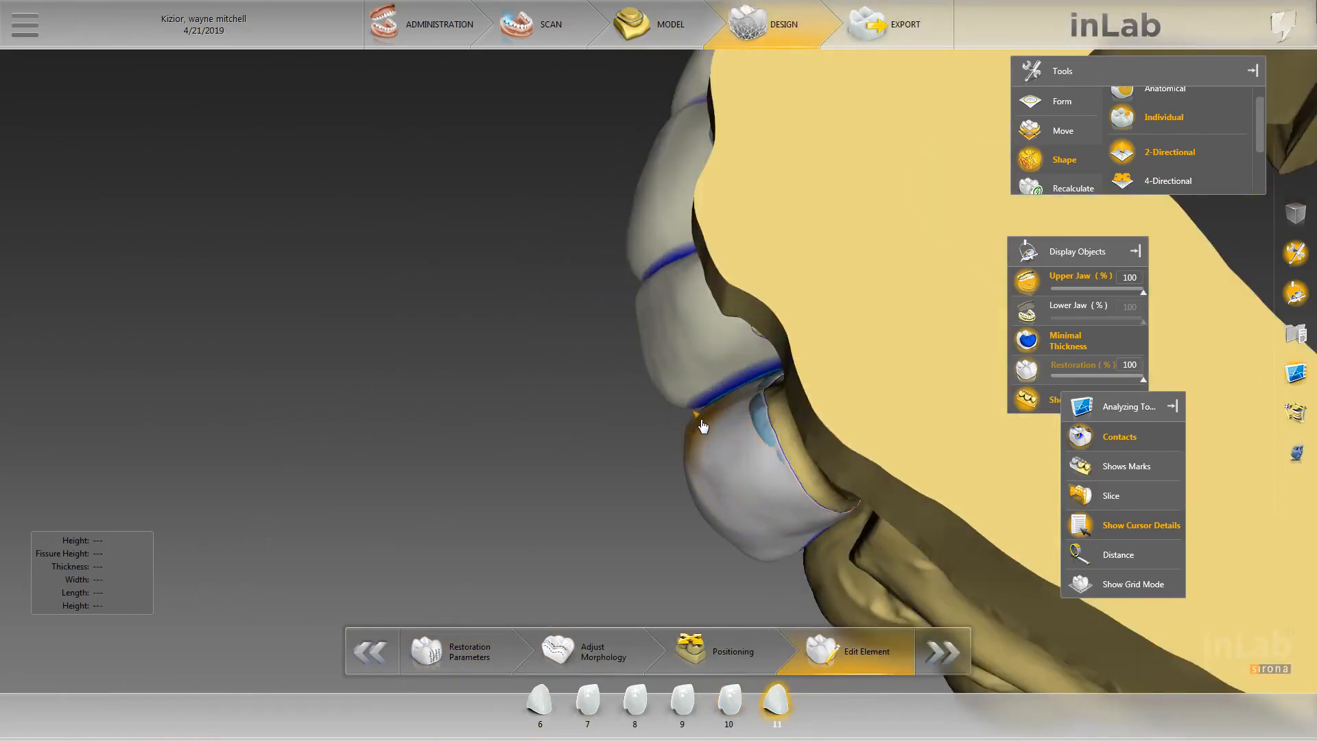
pyautogui.moveTo(713, 466); pyautogui.dragTo(726, 391)
pyautogui.moveTo(796, 345)
pyautogui.mouseDown()
pyautogui.moveTo(801, 433)
pyautogui.moveTo(850, 447)
pyautogui.moveTo(805, 508)
pyautogui.moveTo(772, 485)
pyautogui.moveTo(830, 481)
pyautogui.moveTo(890, 405)
pyautogui.moveTo(870, 419)
pyautogui.moveTo(804, 353)
pyautogui.mouseUp()
# - Adjust the facial contour of crown 11 with 2-Directional Anatomical shaping, bringing its width to about 10.72 mm
pyautogui.rightClick(813, 358)
pyautogui.moveTo(892, 403)
pyautogui.click(943, 409)
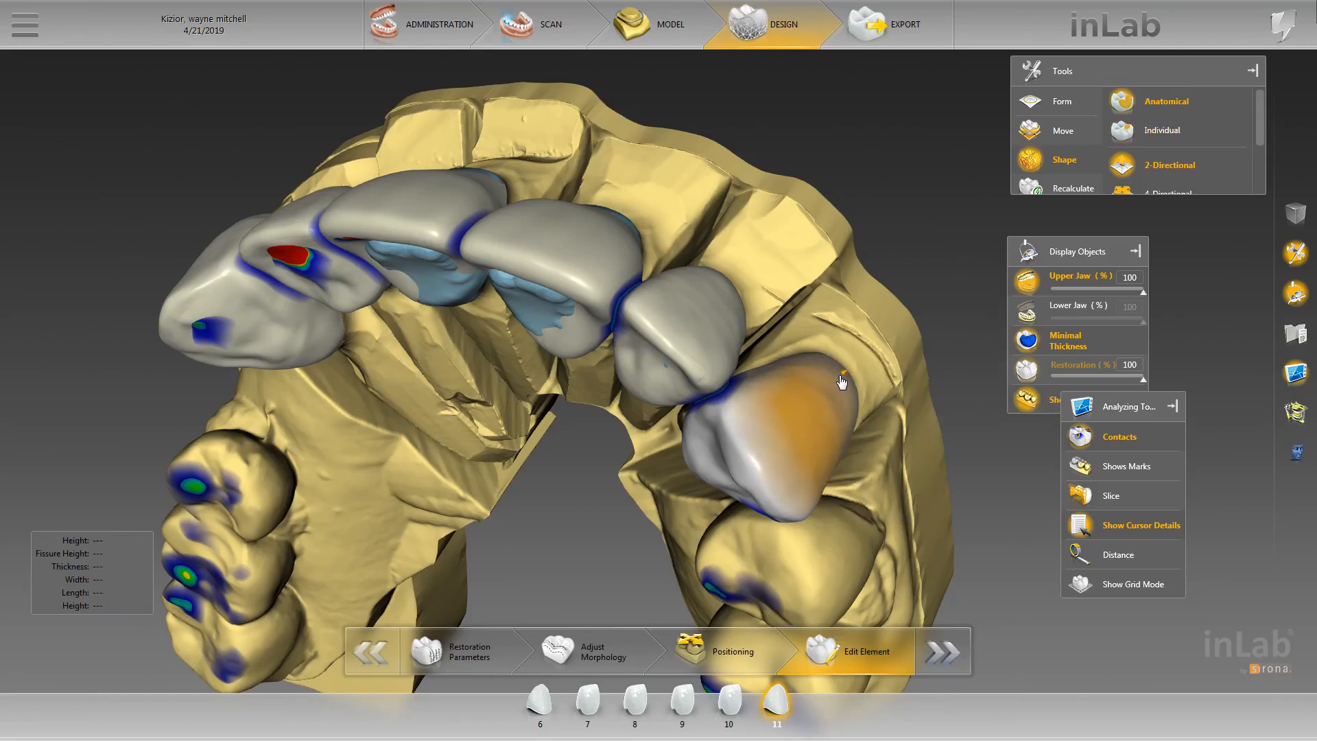
pyautogui.scroll(-4, 842, 381)
pyautogui.moveTo(841, 383); pyautogui.dragTo(782, 506)
# - Compare crowns 10 and 11 with their neighbours from the front, and turn off the contacts display
pyautogui.click(677, 429)
pyautogui.scroll(-3, 689, 495)
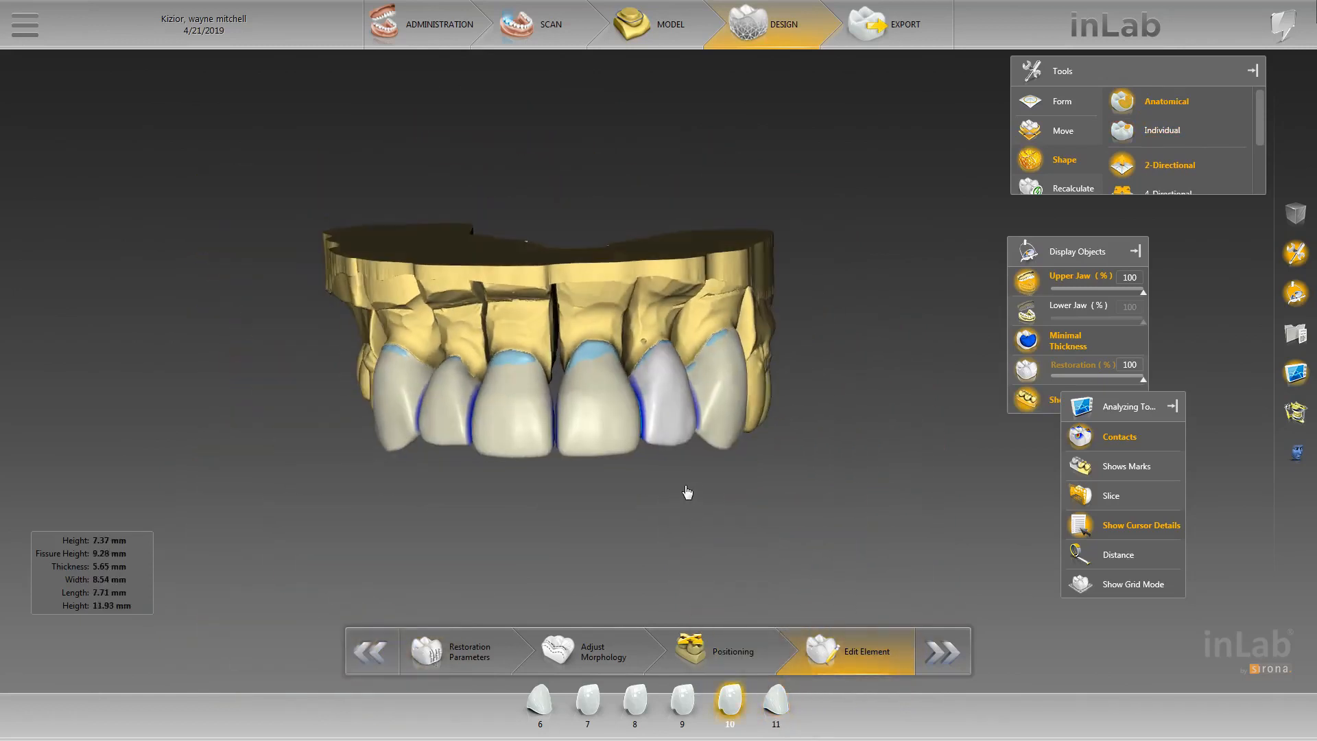
pyautogui.moveTo(509, 488); pyautogui.dragTo(548, 510)
pyautogui.scroll(4, 635, 515)
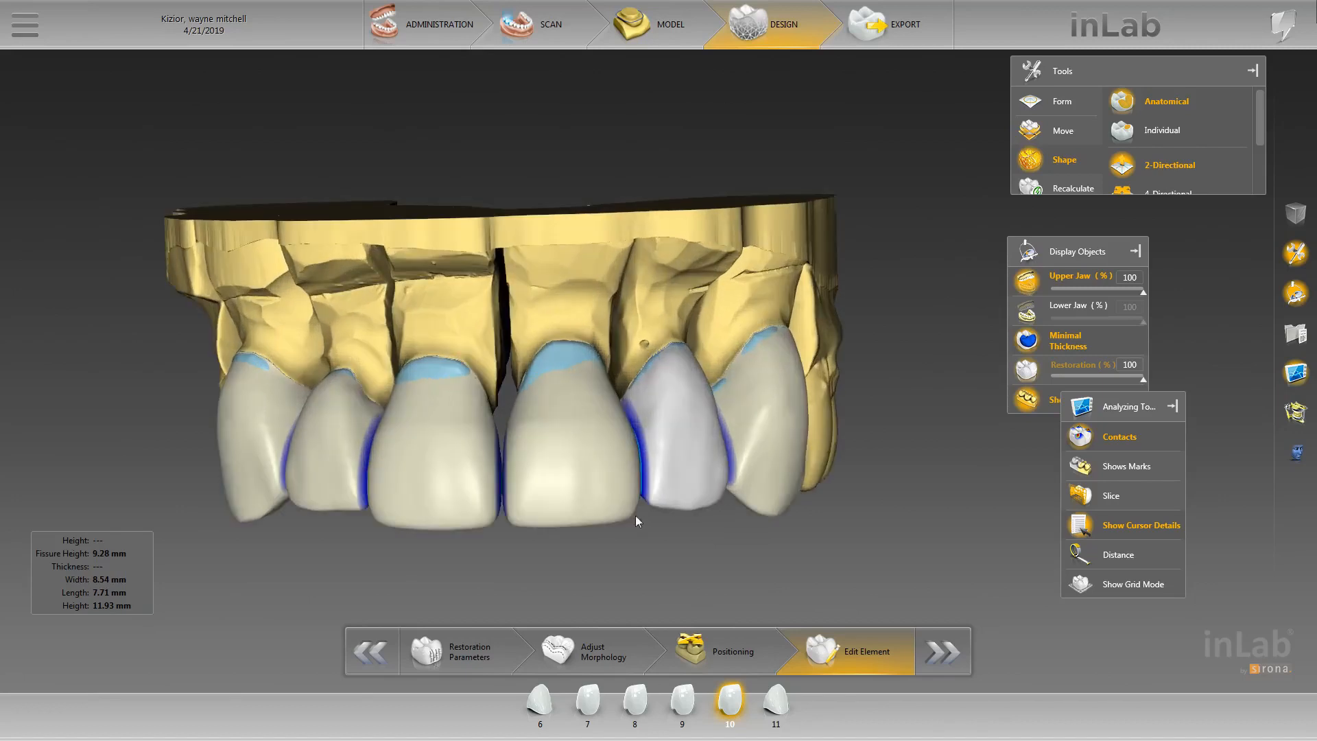
pyautogui.click(761, 425)
pyautogui.scroll(-3, 706, 523)
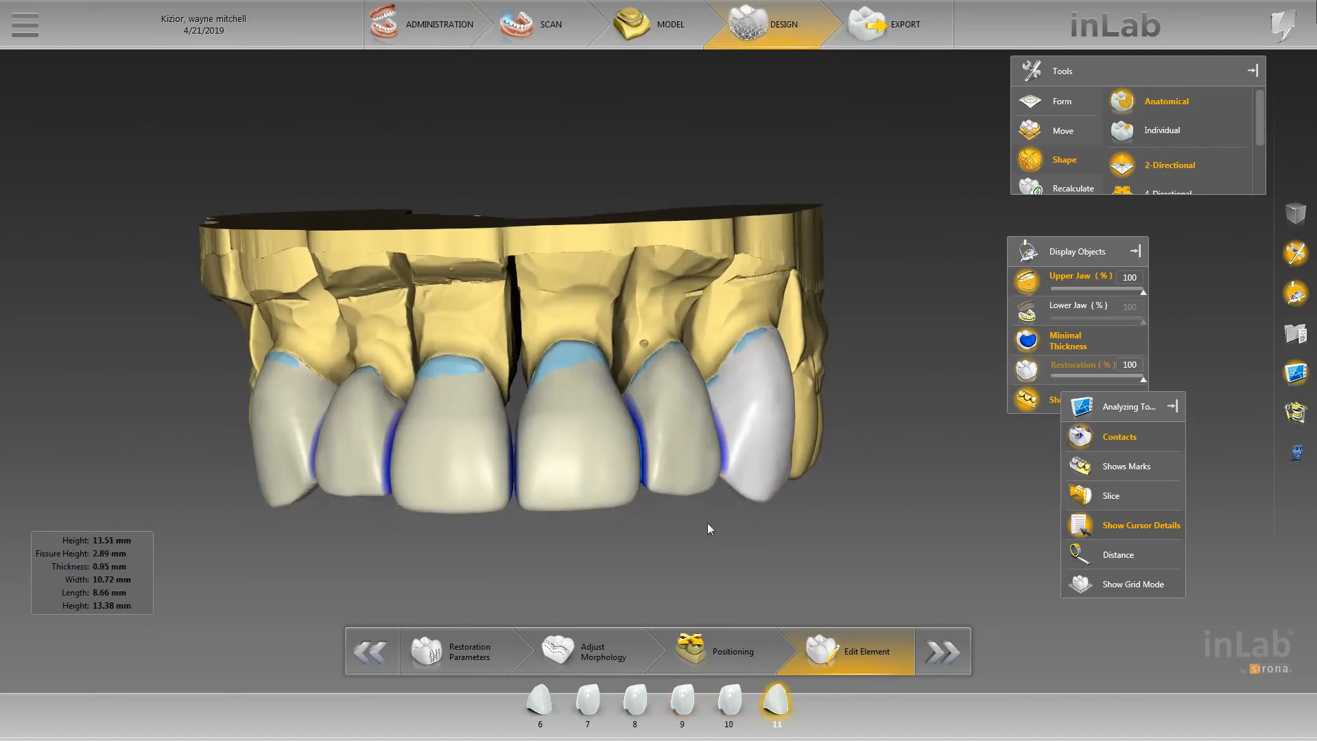
pyautogui.click(1081, 439)
pyautogui.scroll(-3, 459, 505)
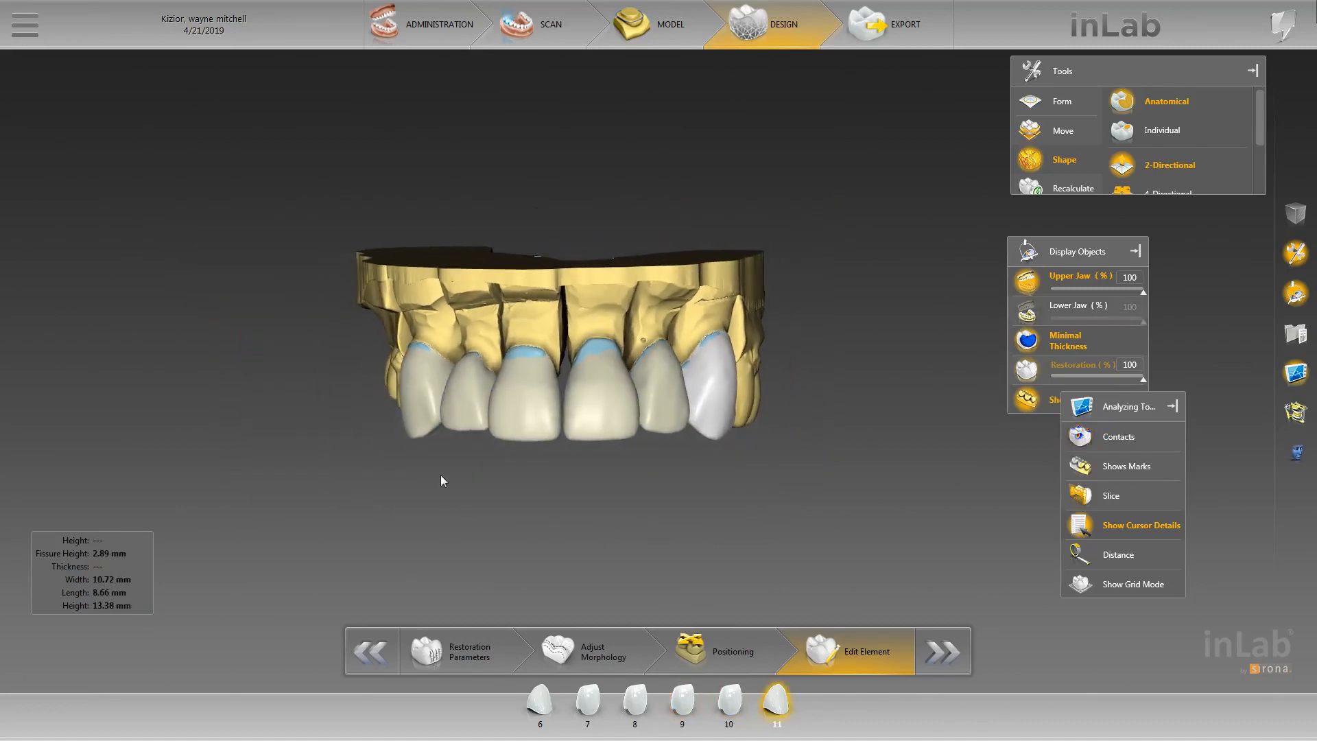
# - Adjust the facial surface of crown 10 with 2-Directional shaping, switching from Anatomical to Individual
pyautogui.scroll(4, 441, 474)
pyautogui.click(562, 439)
pyautogui.click(1162, 192)
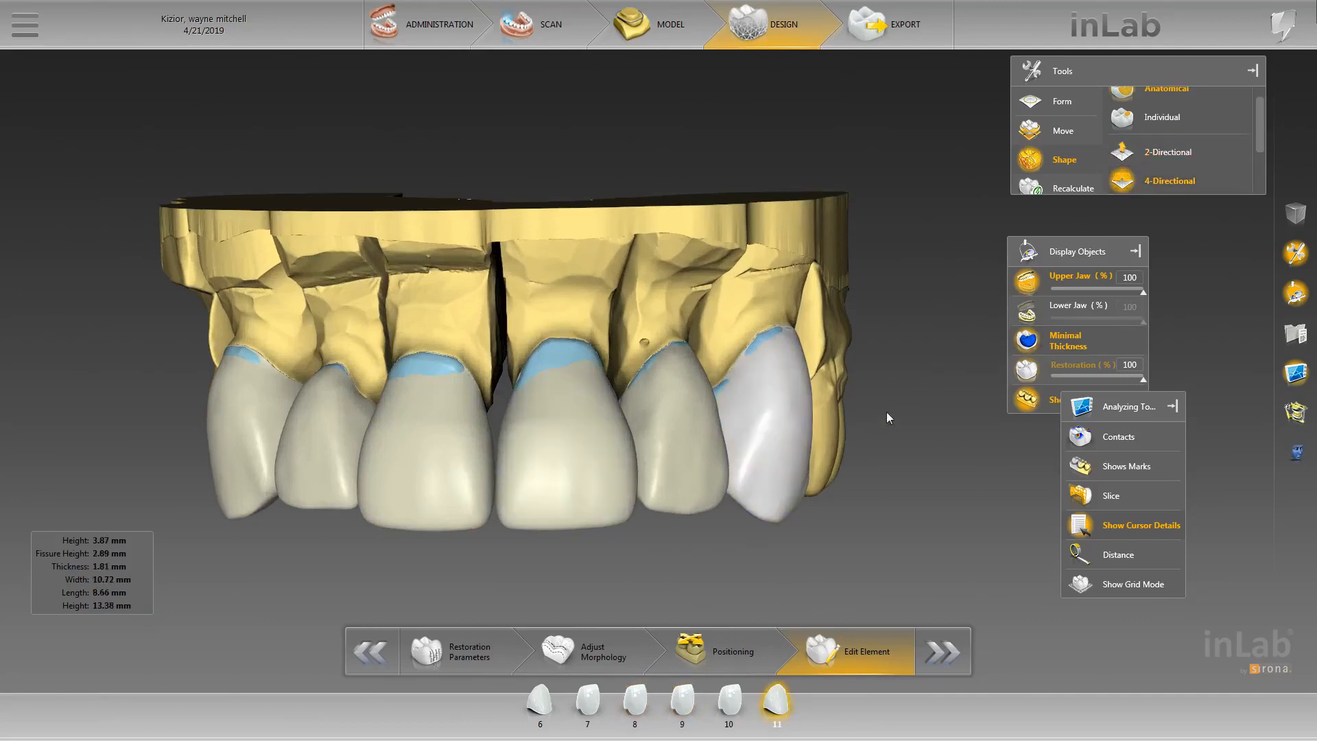
pyautogui.moveTo(886, 413); pyautogui.dragTo(981, 414)
pyautogui.click(1164, 155)
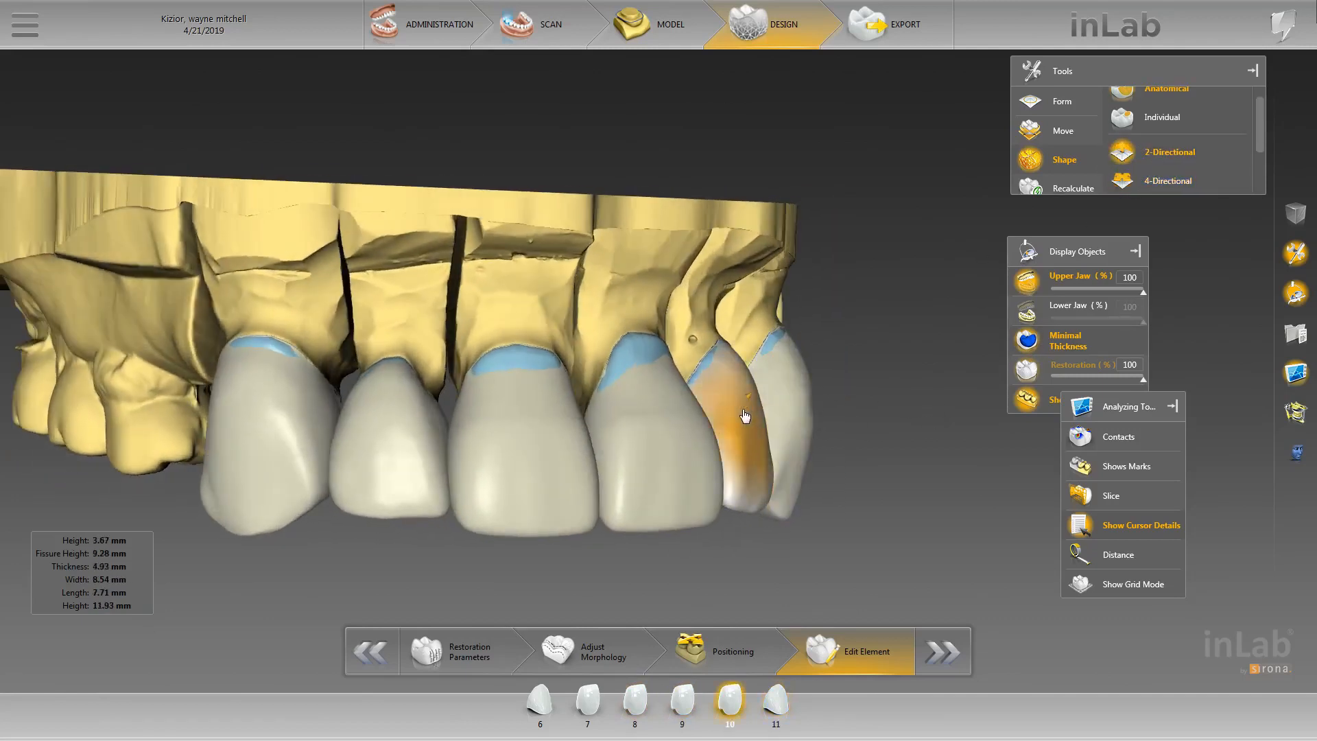
pyautogui.click(742, 415)
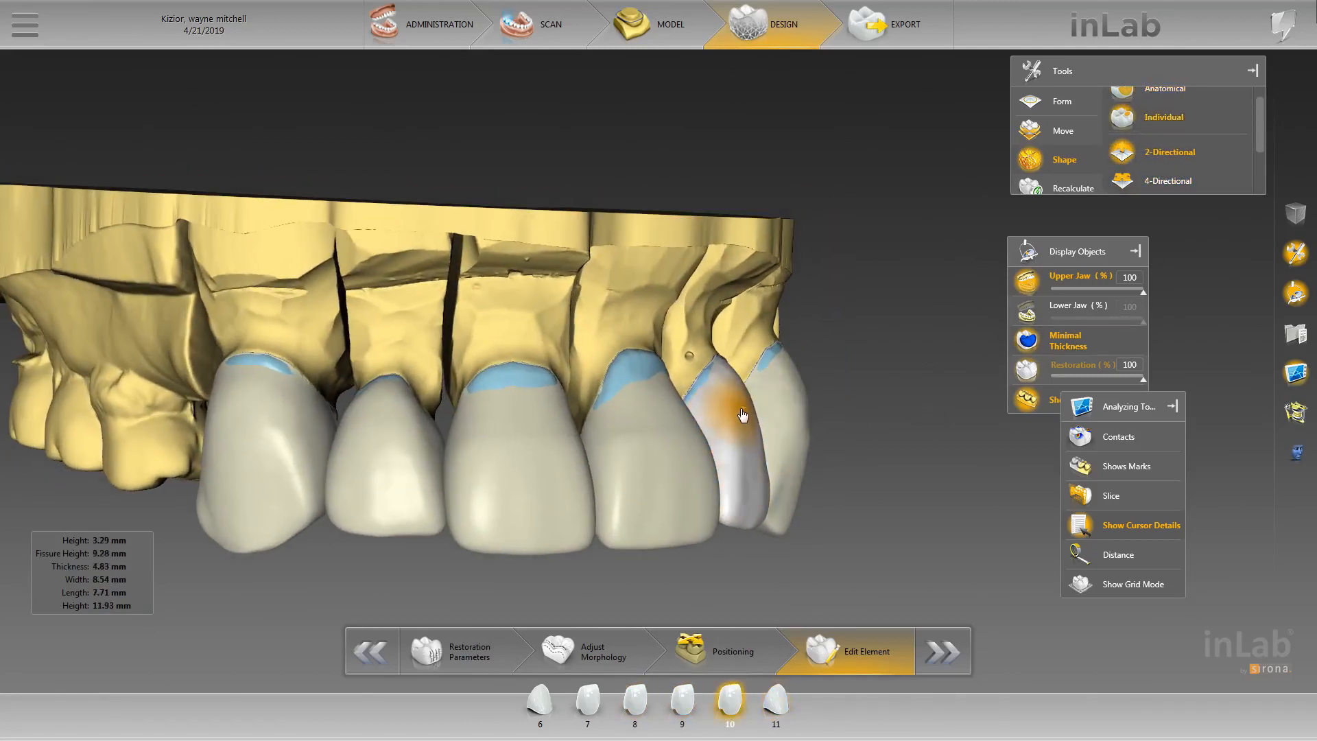
pyautogui.click(764, 447)
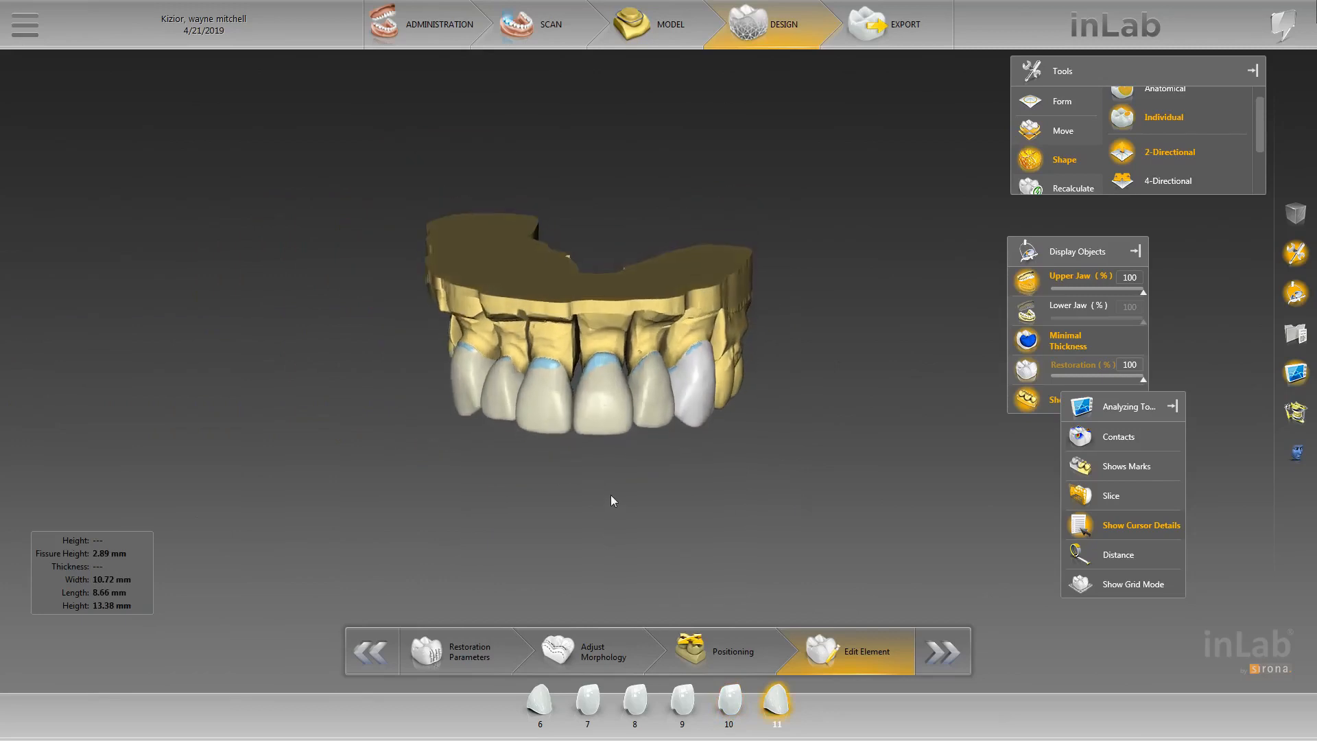
# - Show the lower jaw again and refine the incisal outline of crown 10 with 4-Directional Individual shaping
pyautogui.moveTo(768, 483); pyautogui.dragTo(772, 476)
pyautogui.moveTo(575, 489); pyautogui.dragTo(678, 459)
pyautogui.click(1027, 311)
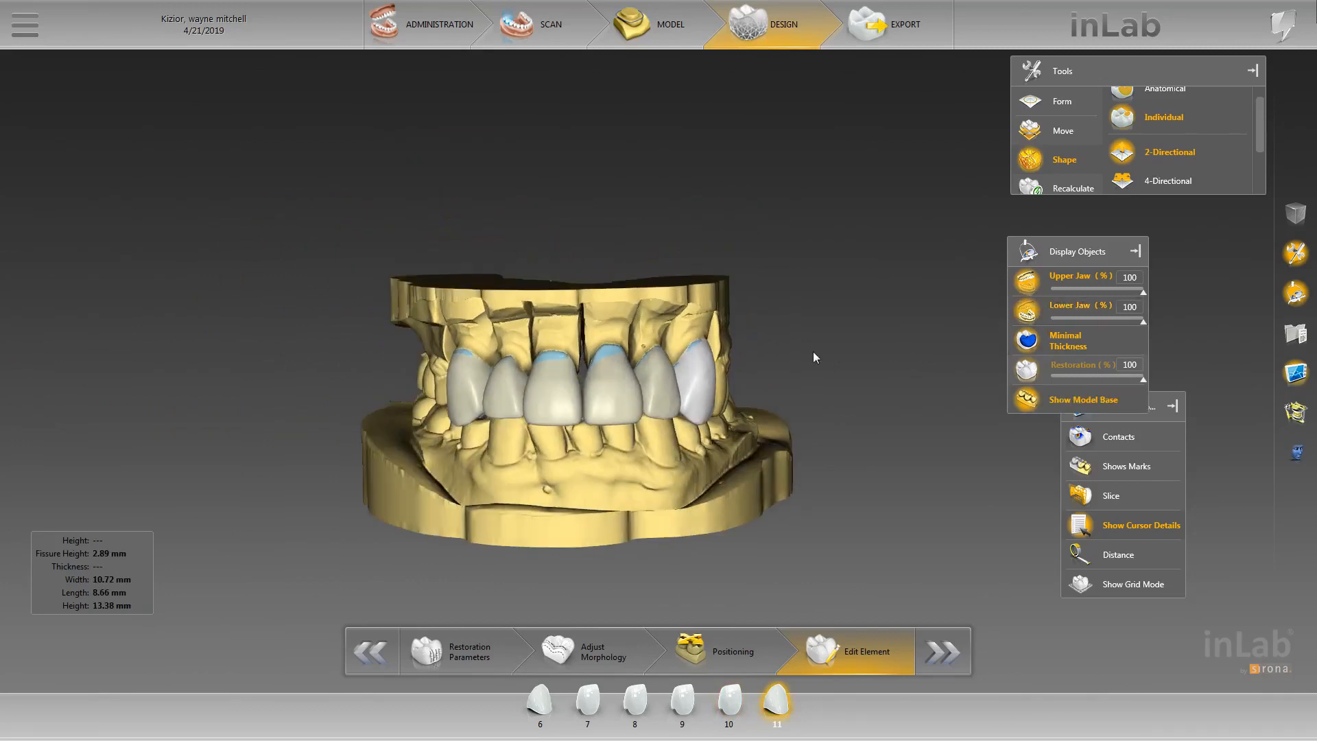
pyautogui.moveTo(812, 351); pyautogui.dragTo(809, 352)
pyautogui.moveTo(808, 352); pyautogui.dragTo(849, 299, button='middle')
pyautogui.press('space')
pyautogui.click(660, 509)
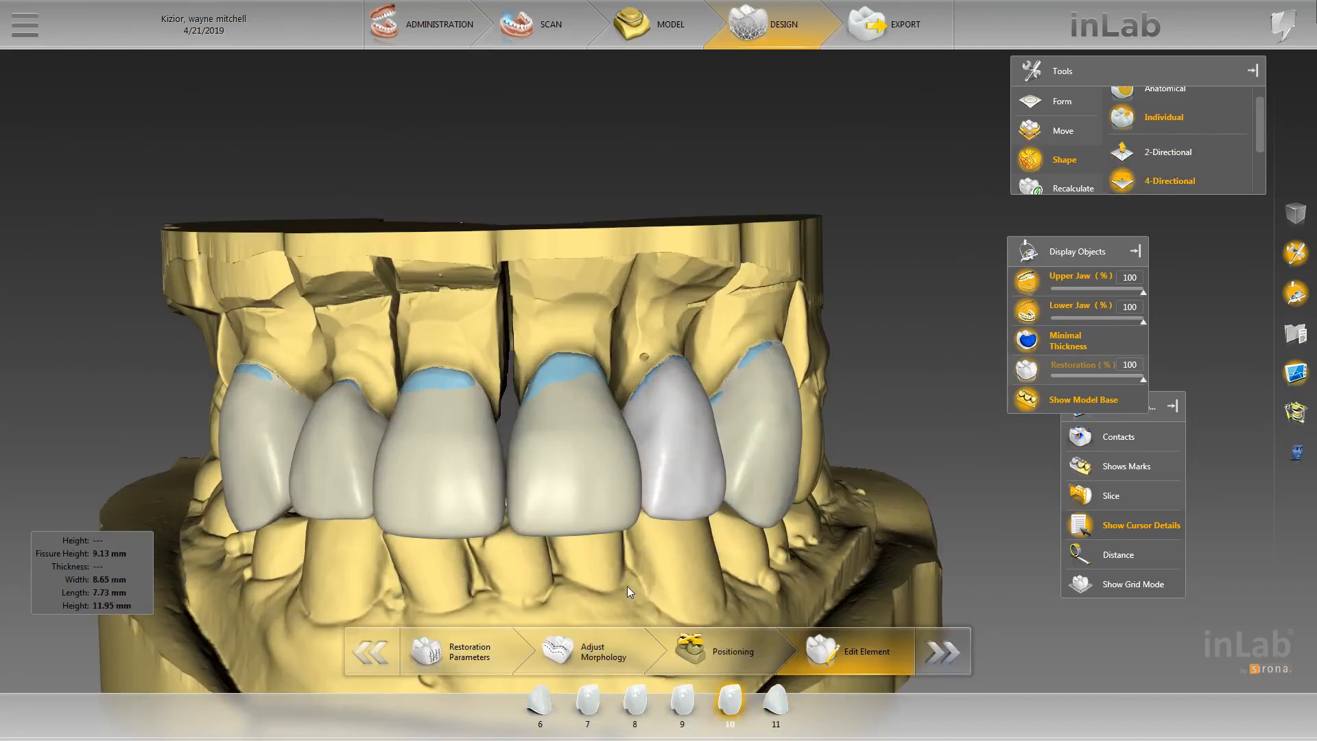
pyautogui.moveTo(689, 517); pyautogui.dragTo(689, 405, button='right')
# - Adjust the cervical facial contour of crown 10 with 2-Directional Individual shaping
pyautogui.moveTo(689, 406); pyautogui.dragTo(746, 375, button='middle')
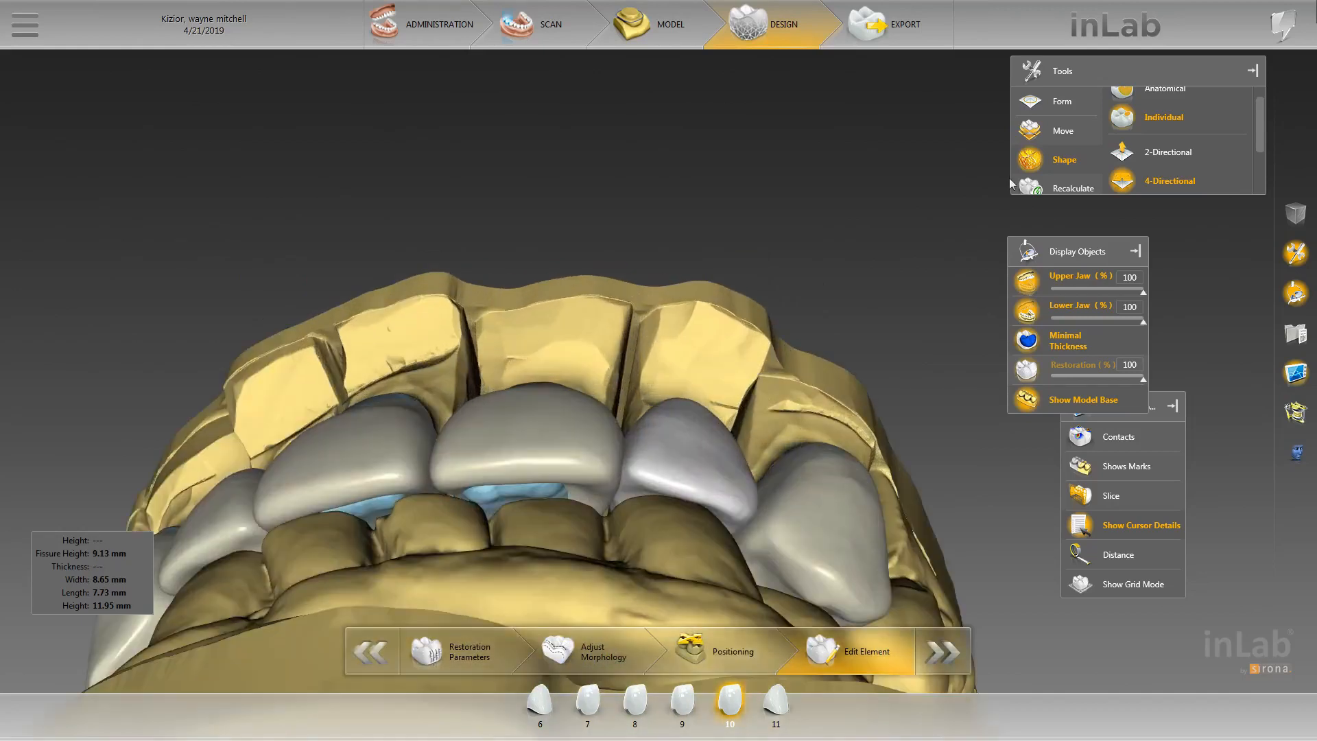
pyautogui.click(1159, 153)
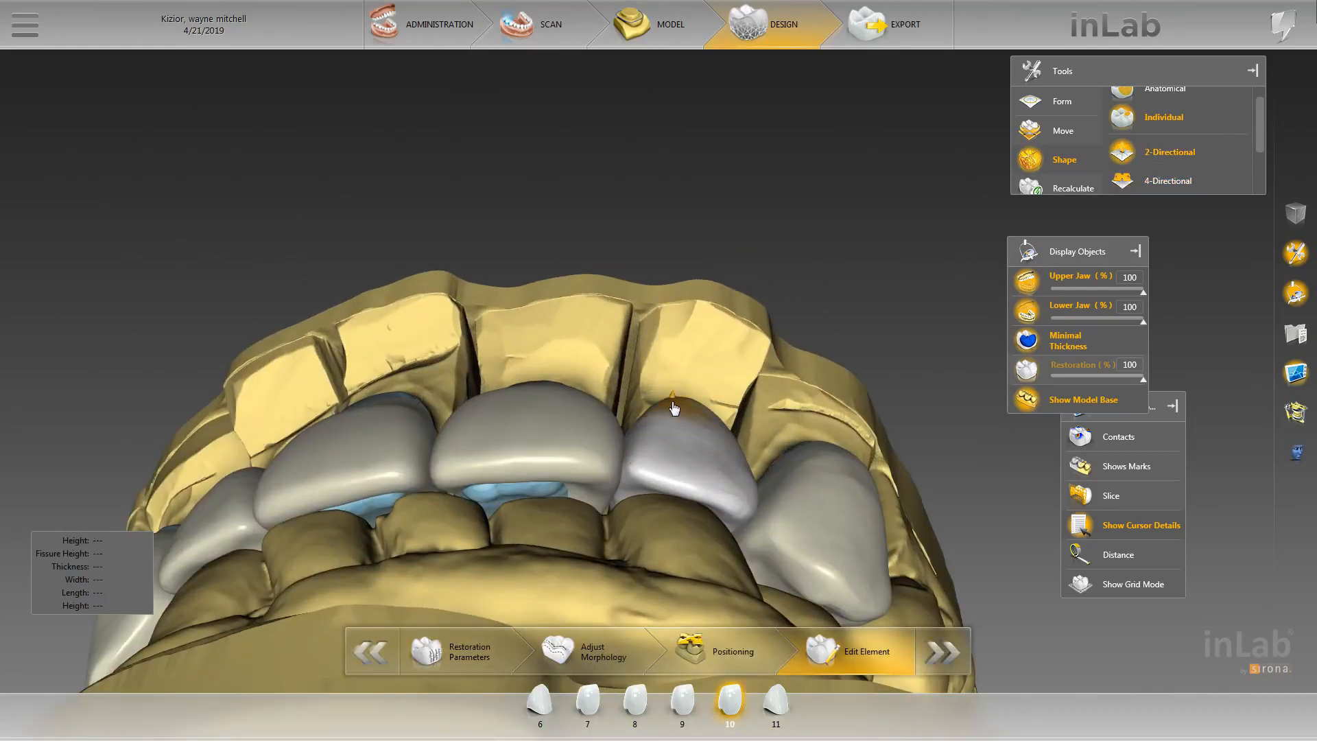
pyautogui.moveTo(631, 371); pyautogui.dragTo(654, 421, button='right')
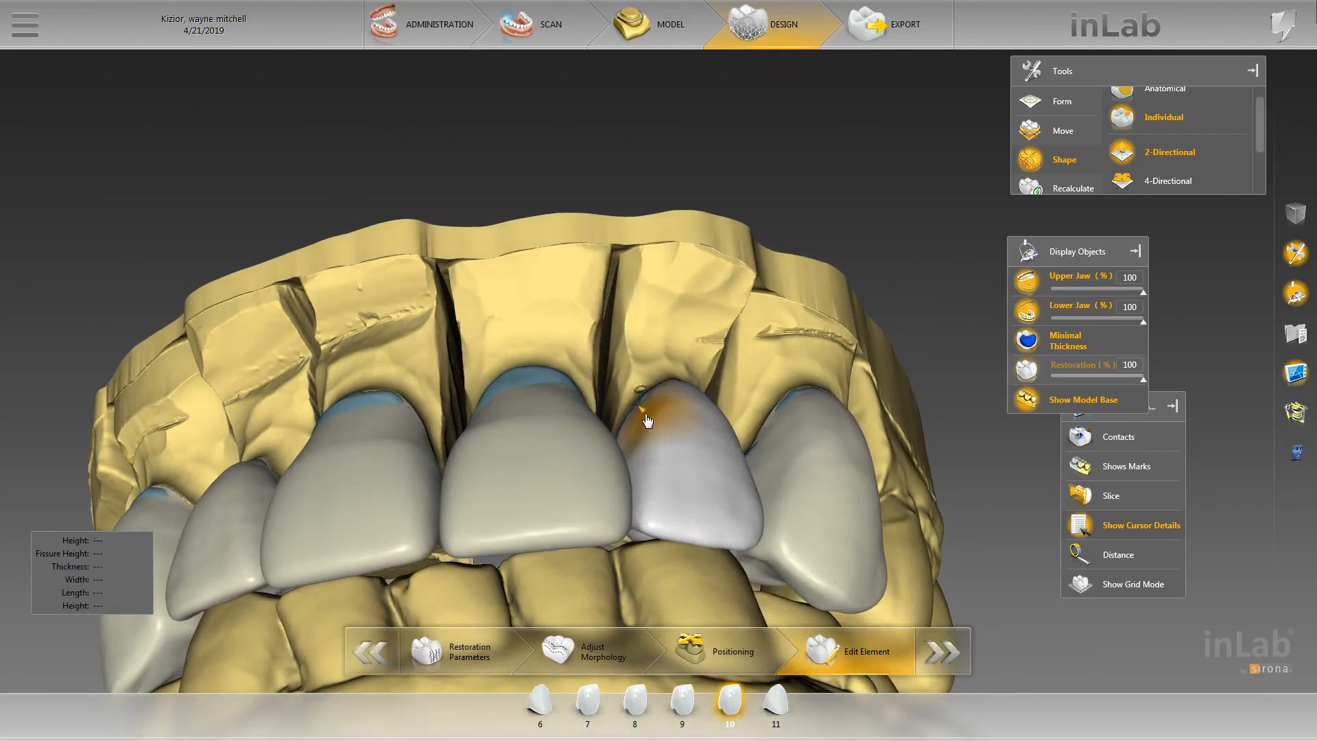
pyautogui.moveTo(622, 312)
pyautogui.mouseDown(button='right')
pyautogui.moveTo(668, 479)
pyautogui.moveTo(788, 504)
pyautogui.moveTo(753, 612)
pyautogui.moveTo(624, 570)
pyautogui.moveTo(612, 500)
pyautogui.moveTo(472, 339)
pyautogui.moveTo(669, 405)
pyautogui.moveTo(669, 421)
pyautogui.moveTo(626, 355)
pyautogui.mouseUp(button='right')
pyautogui.scroll(-5, 626, 356)
pyautogui.moveTo(626, 514); pyautogui.dragTo(734, 474, button='right')
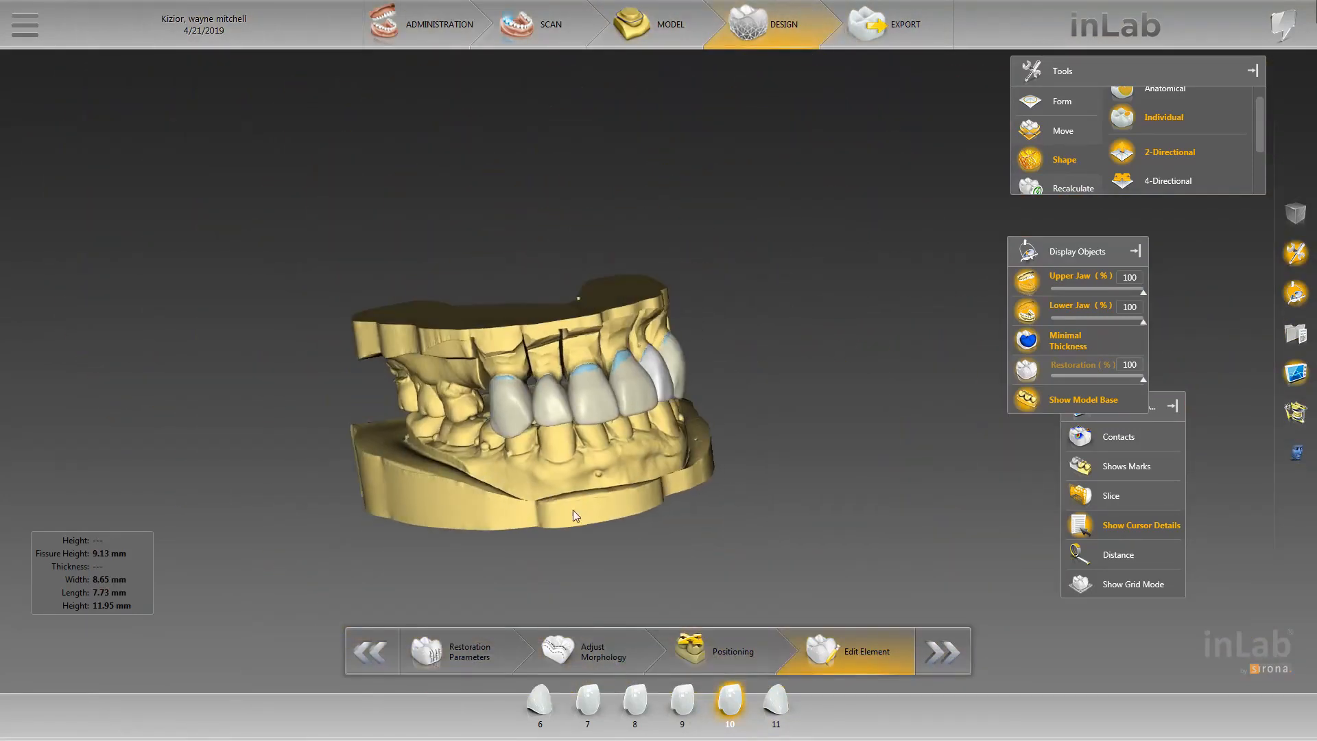
# - Lengthen the mesial incisal corner of crown 7 slightly with 2-Directional Individual shaping
pyautogui.scroll(5, 573, 509)
pyautogui.click(573, 509)
pyautogui.moveTo(659, 472); pyautogui.dragTo(892, 315, button='middle')
pyautogui.scroll(5, 734, 387)
pyautogui.click(733, 386)
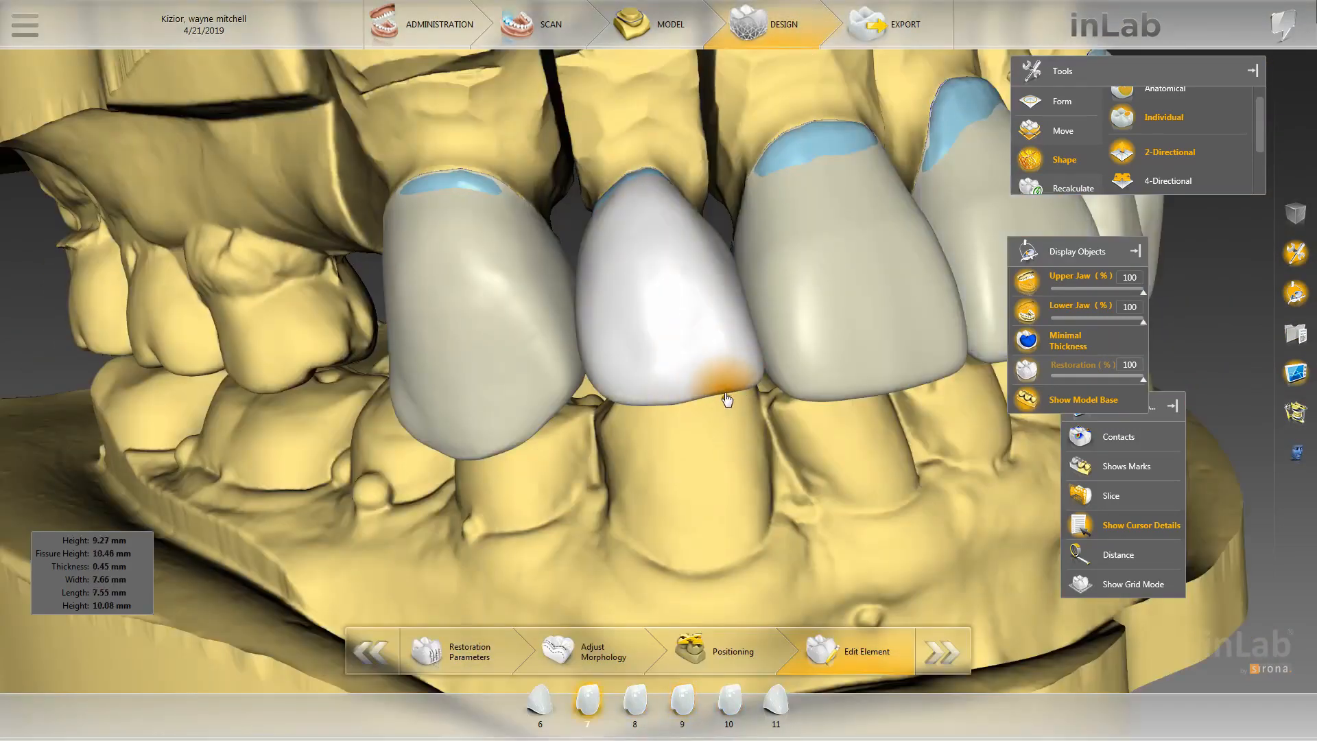
pyautogui.moveTo(725, 394); pyautogui.dragTo(725, 399)
pyautogui.scroll(-5, 741, 411)
pyautogui.moveTo(754, 418); pyautogui.dragTo(636, 441, button='right')
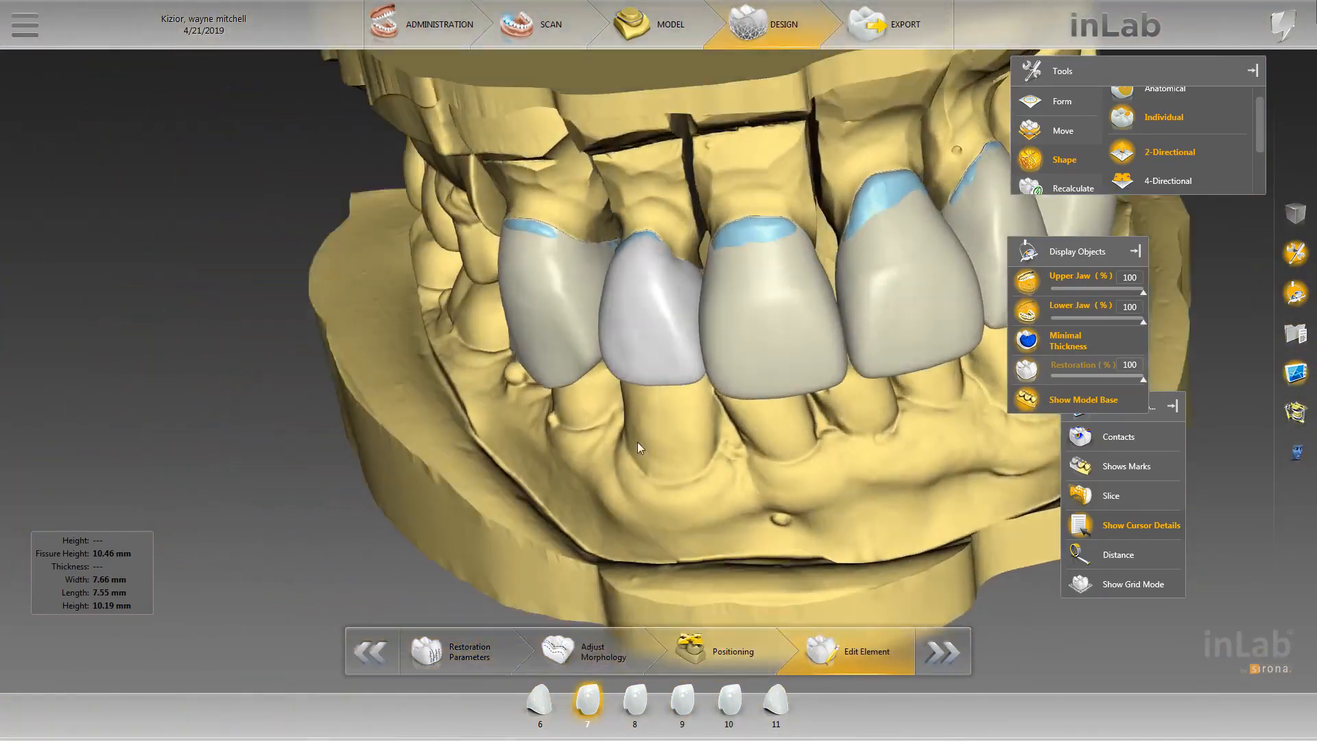
pyautogui.scroll(-5, 662, 449)
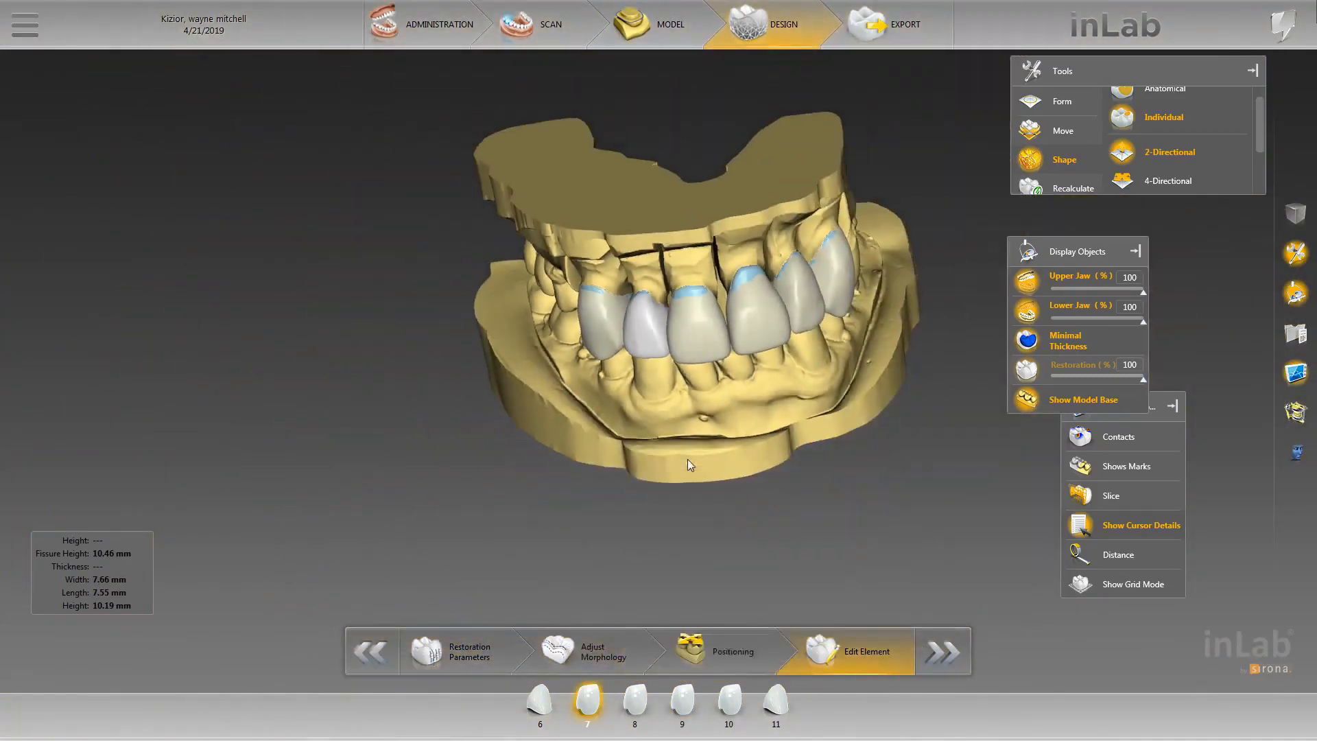
# - Select crowns 8 and 9 together and set their Biogeneric Variation to 0.70
pyautogui.click(685, 326)
pyautogui.keyDown('ctrl'); pyautogui.click(767, 325); pyautogui.keyUp('ctrl')
pyautogui.scroll(3, 816, 413)
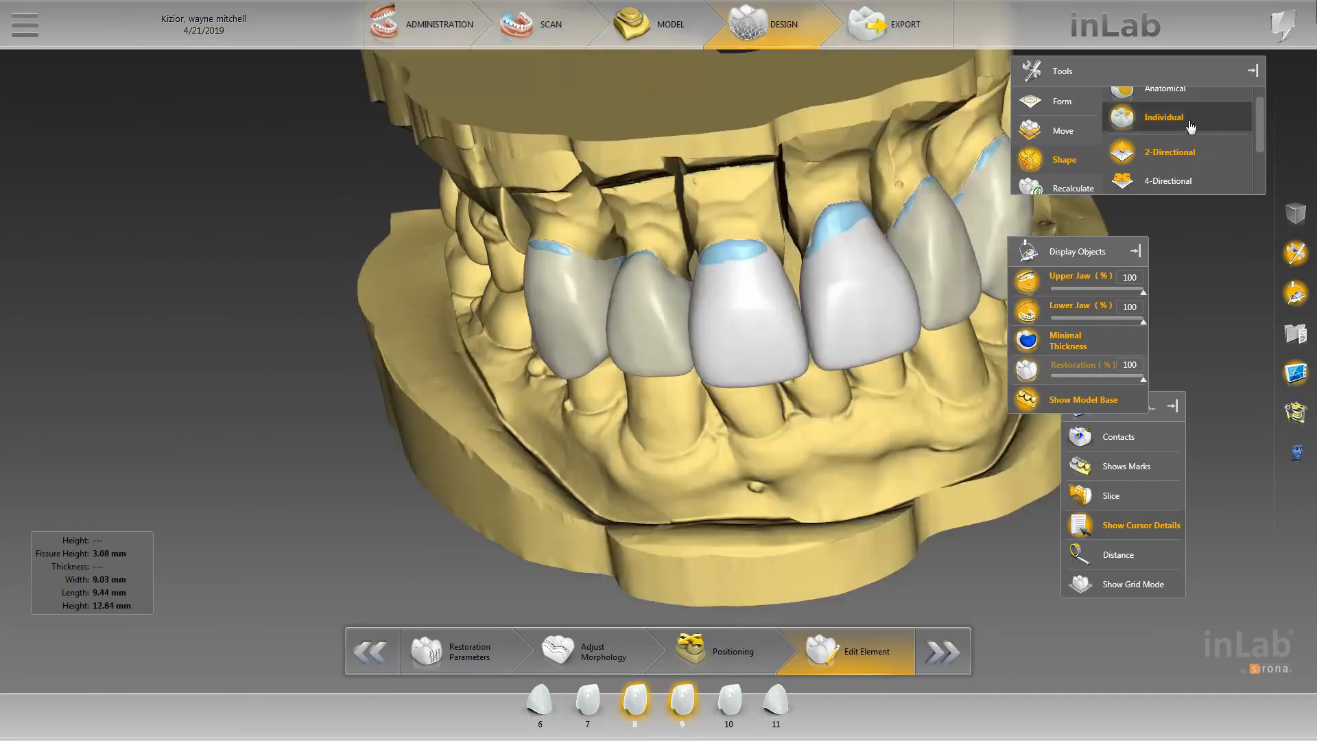
pyautogui.scroll(-1, 1083, 169)
pyautogui.click(1083, 168)
pyautogui.scroll(-3, 930, 439)
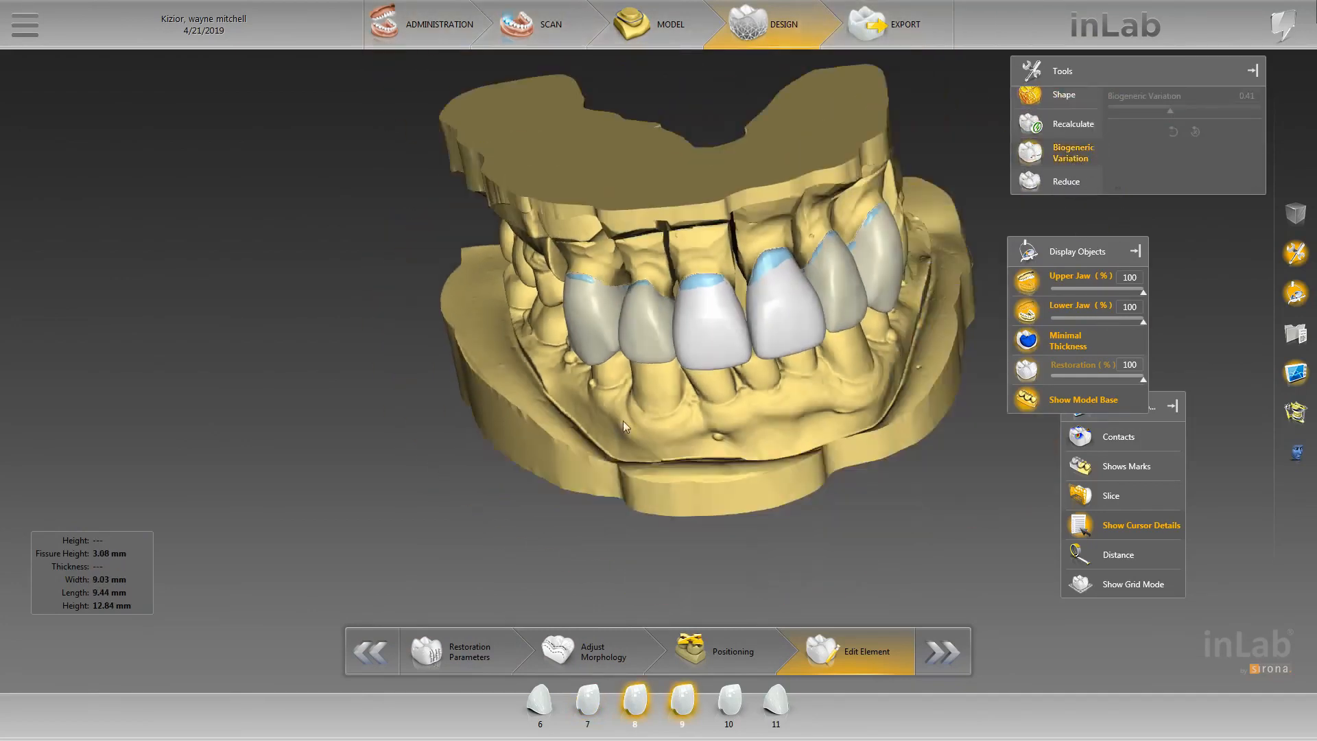
pyautogui.moveTo(930, 439); pyautogui.dragTo(863, 420, button='right')
pyautogui.scroll(-2, 901, 370)
pyautogui.moveTo(1138, 110); pyautogui.dragTo(1215, 130)
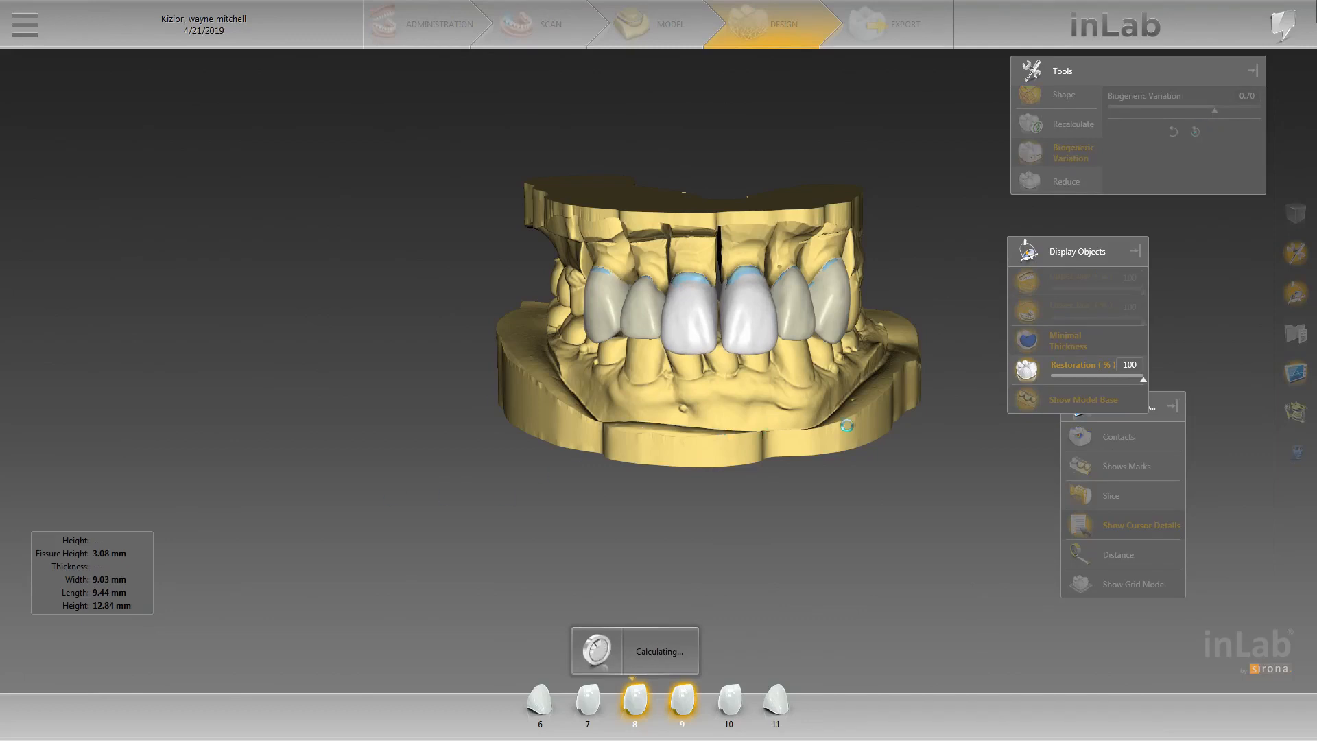
pyautogui.scroll(6, 717, 414)
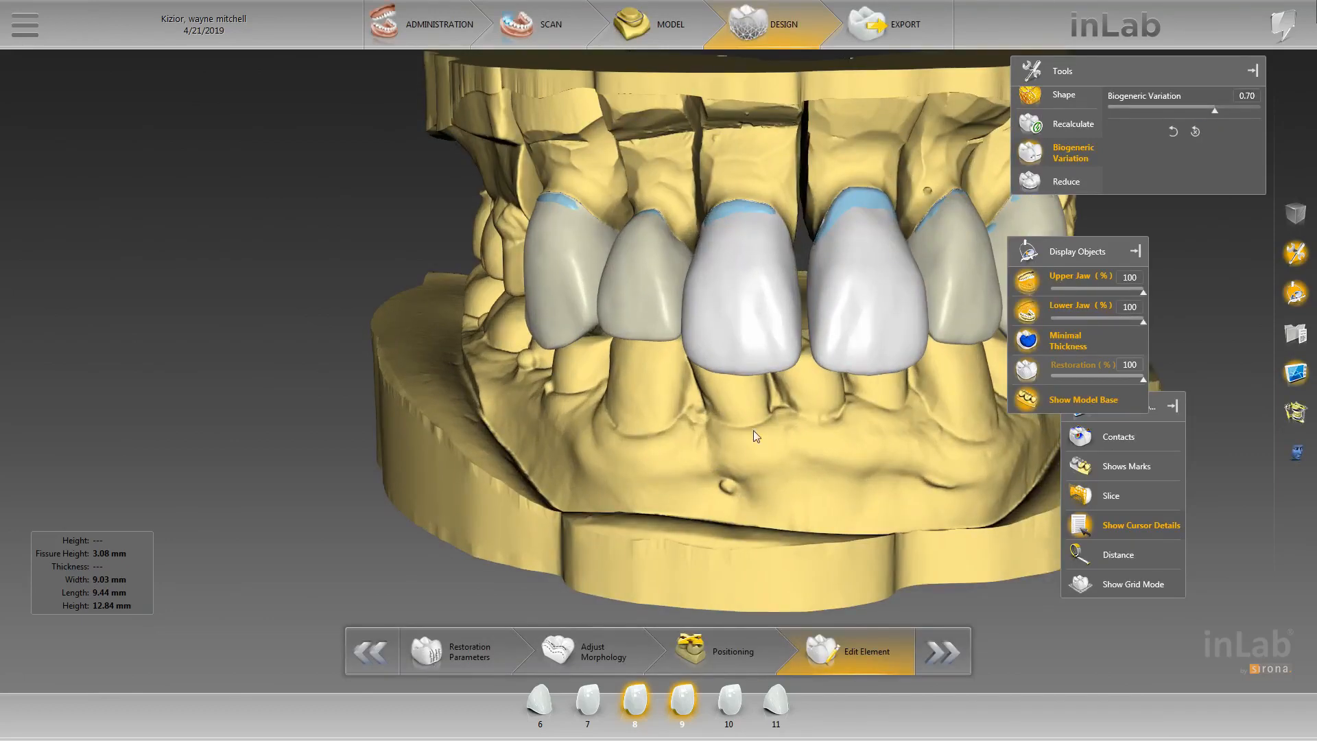
# - Bring up the Form tools on crown 9 to choose Remove for crowns 8 and 9
pyautogui.moveTo(754, 432); pyautogui.dragTo(606, 419, button='right')
pyautogui.rightClick(684, 305)
pyautogui.moveTo(754, 313)
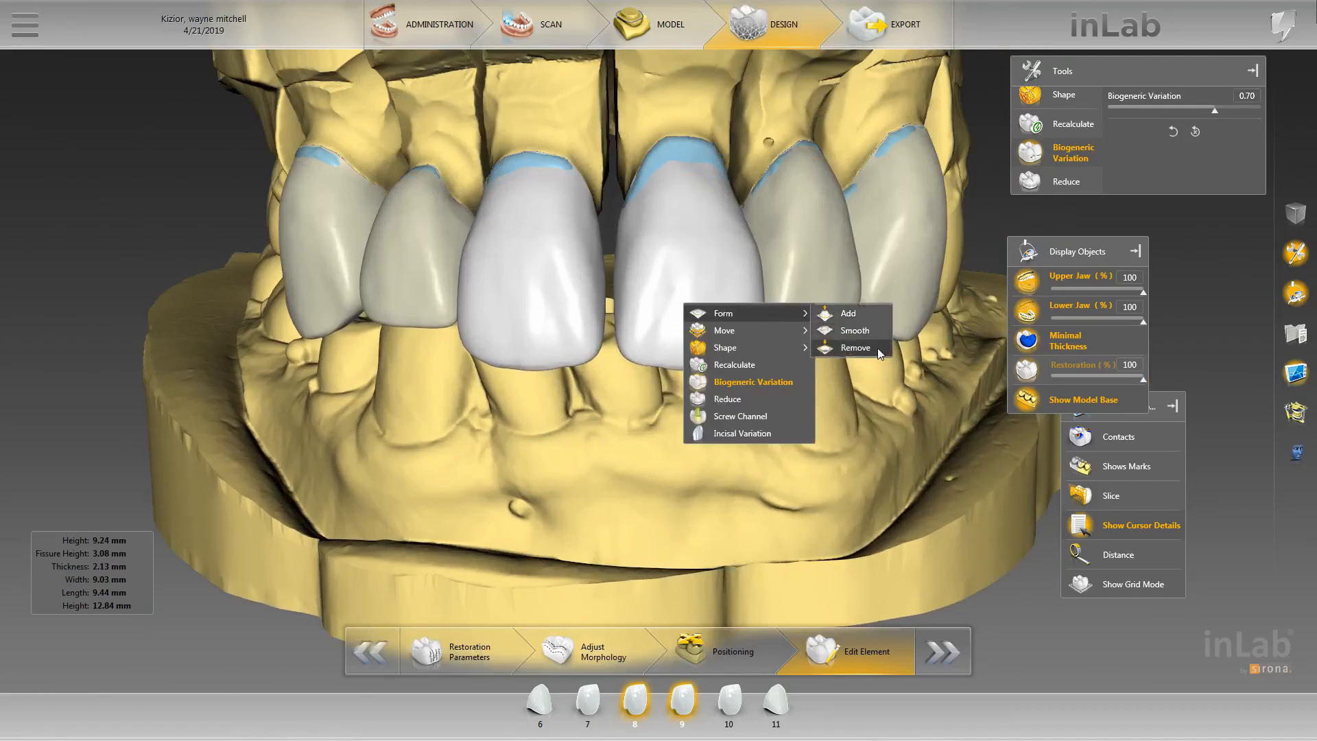
# - Adjust the position and proportions of restorations 8 and 9 together using Move and Rotate and anatomical shaping
pyautogui.click(874, 330)
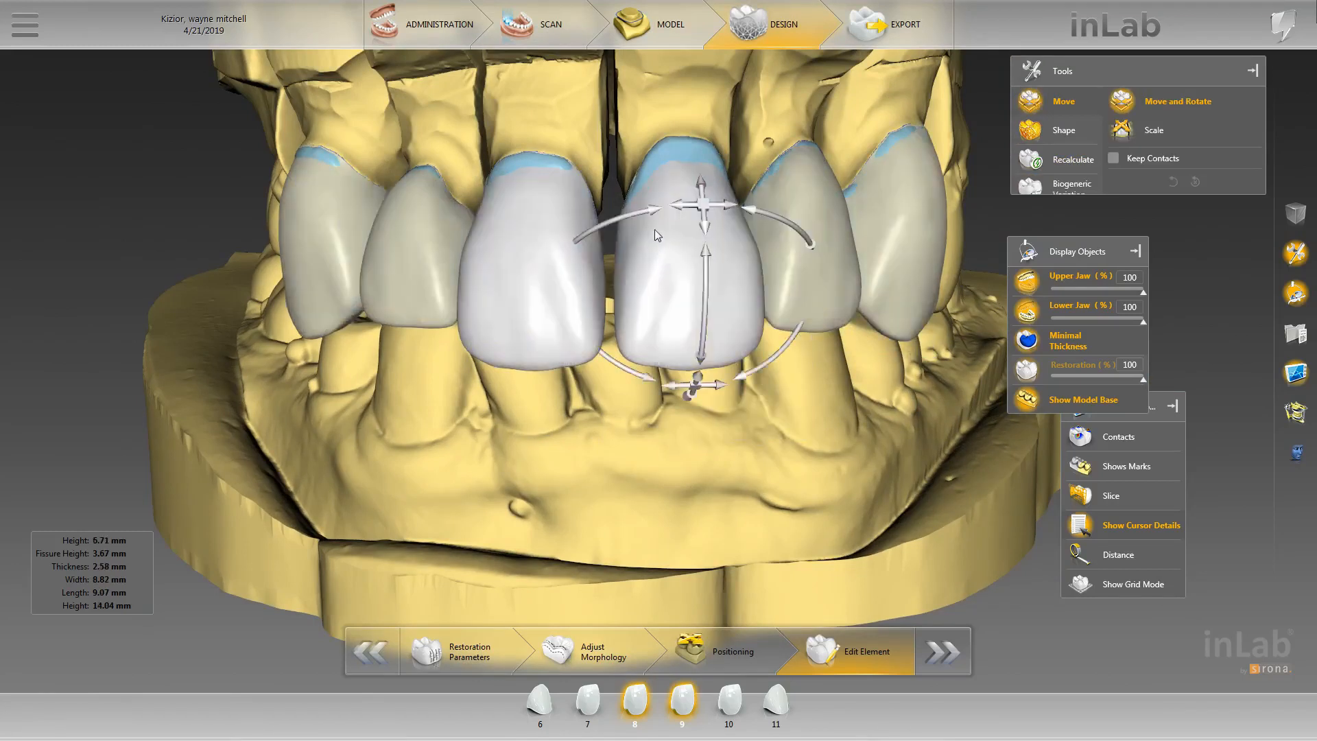
pyautogui.moveTo(683, 207)
pyautogui.mouseDown()
pyautogui.moveTo(701, 225)
pyautogui.moveTo(707, 209)
pyautogui.mouseUp()
pyautogui.rightClick(651, 298)
pyautogui.click(727, 341)
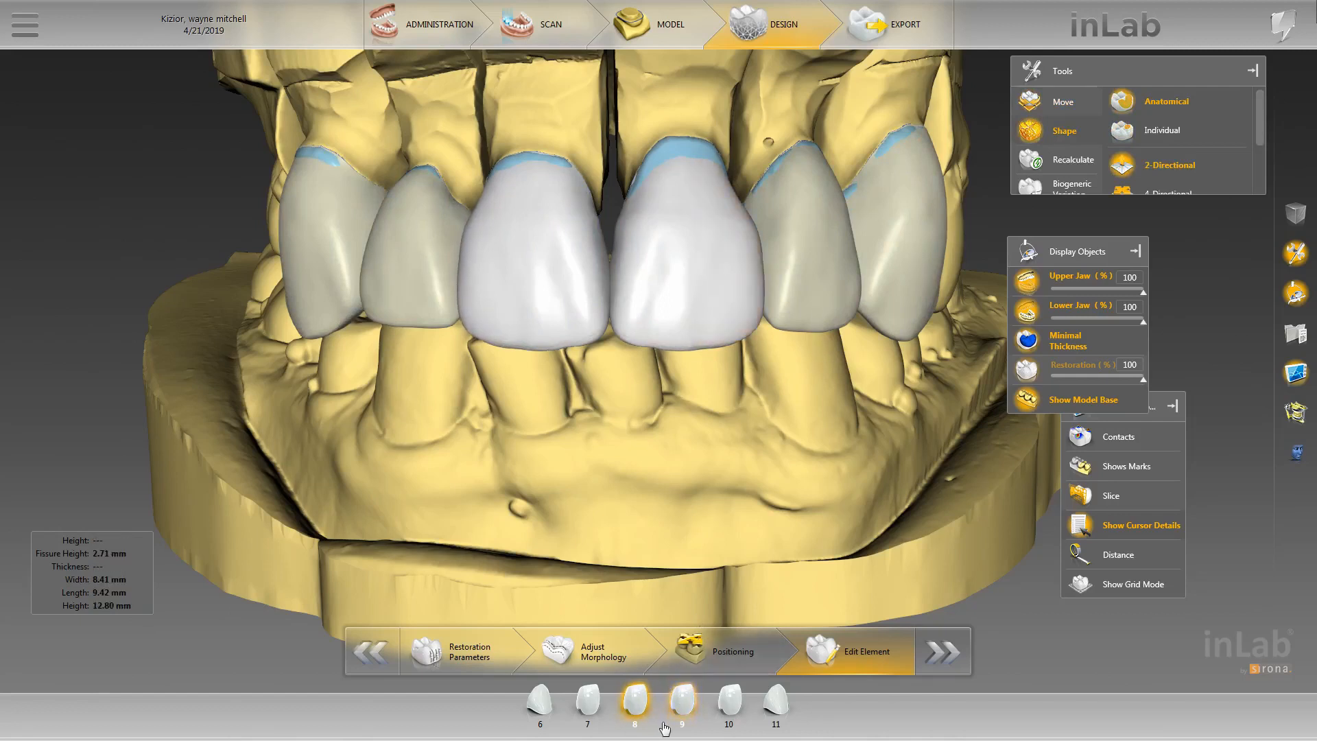
# - Select only restoration 9 and reshape its cervical and mesial side contours with Individual, 2-Directional shaping
pyautogui.click(630, 705)
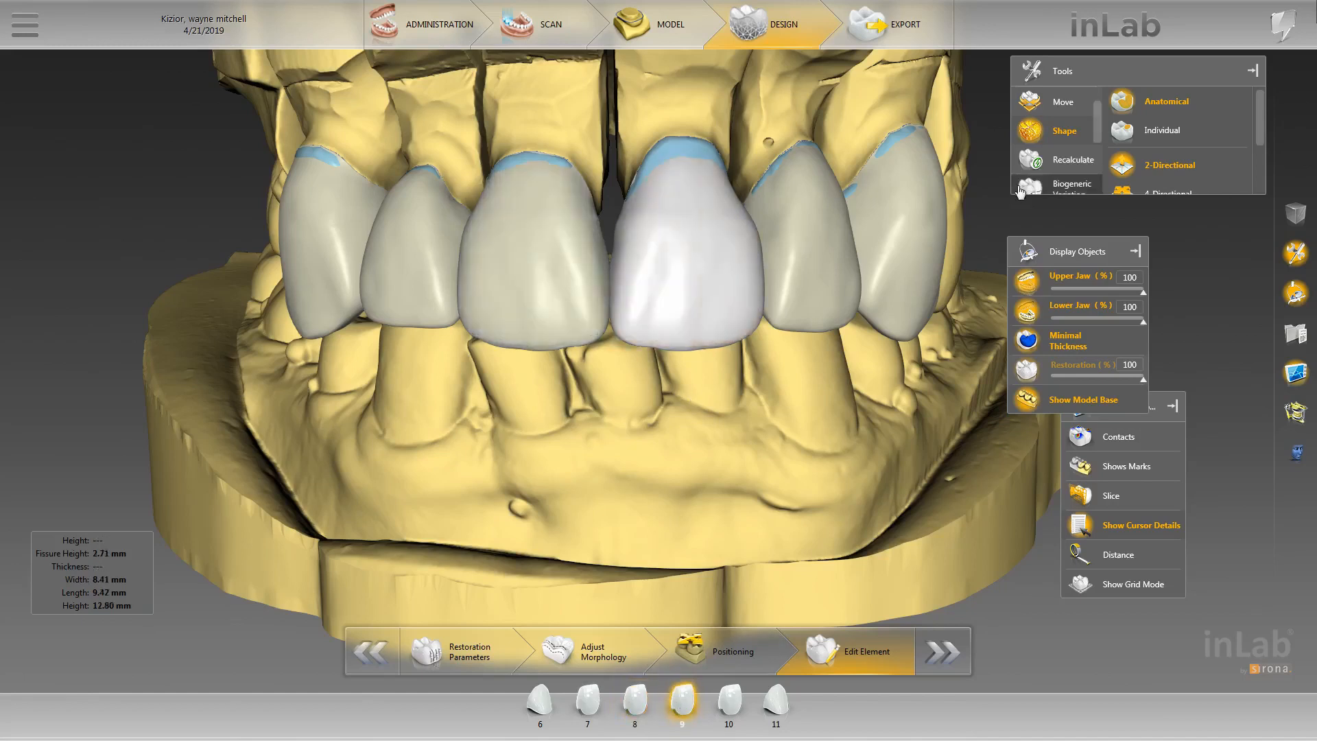
pyautogui.click(1163, 129)
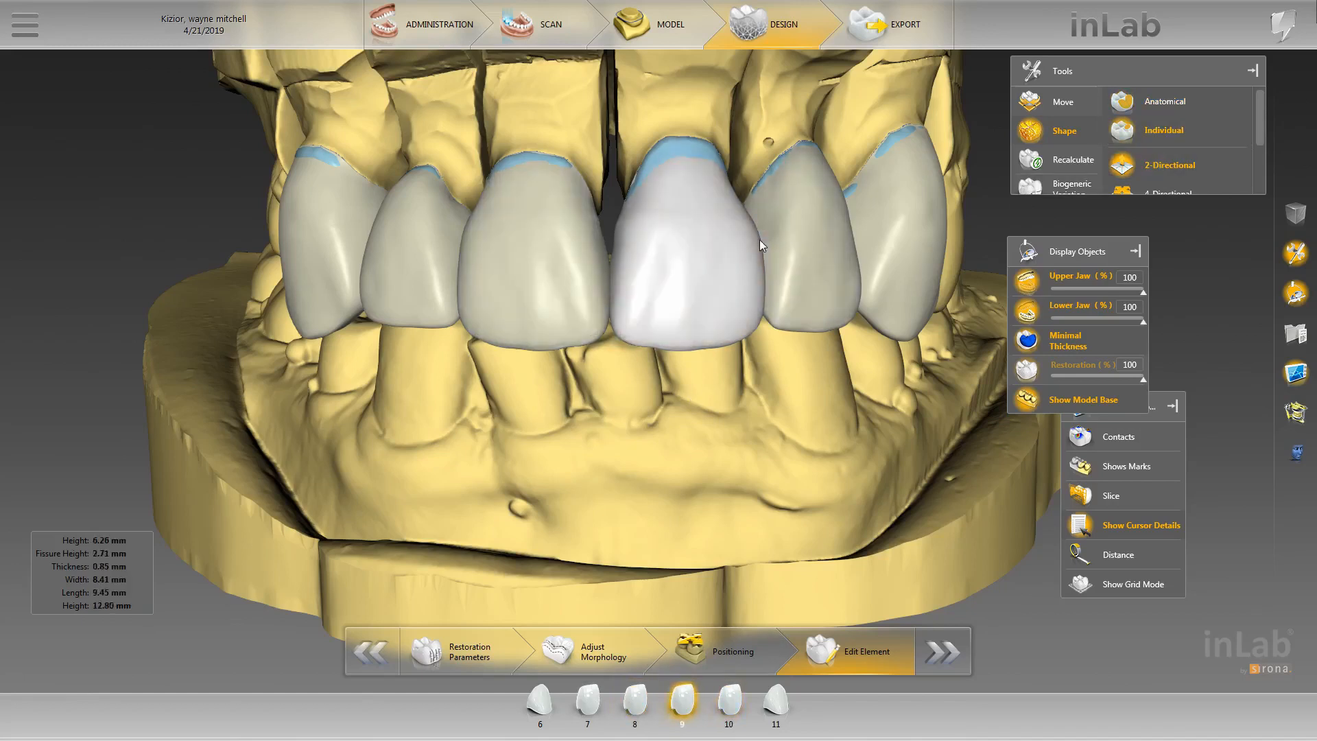
pyautogui.moveTo(727, 178); pyautogui.dragTo(734, 179)
pyautogui.moveTo(697, 387); pyautogui.dragTo(560, 339)
pyautogui.scroll(5, 559, 339)
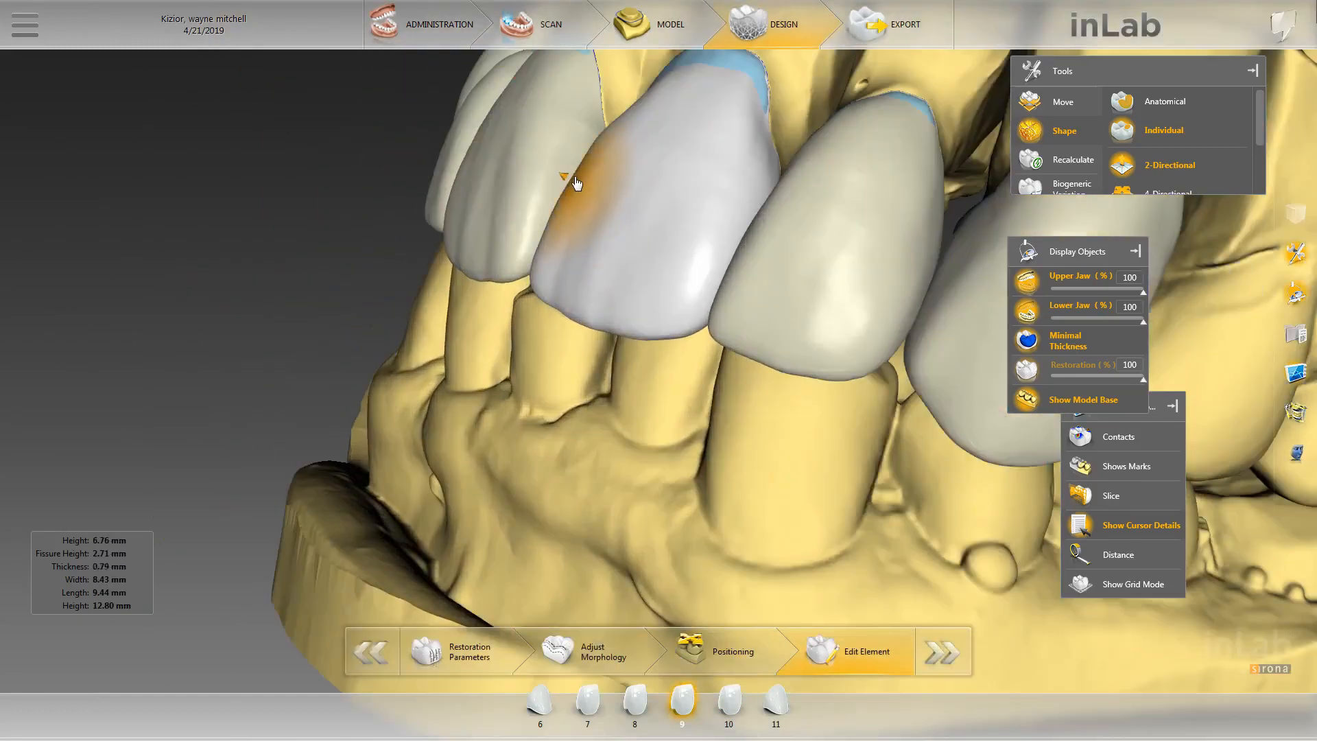
pyautogui.moveTo(542, 244); pyautogui.dragTo(539, 237)
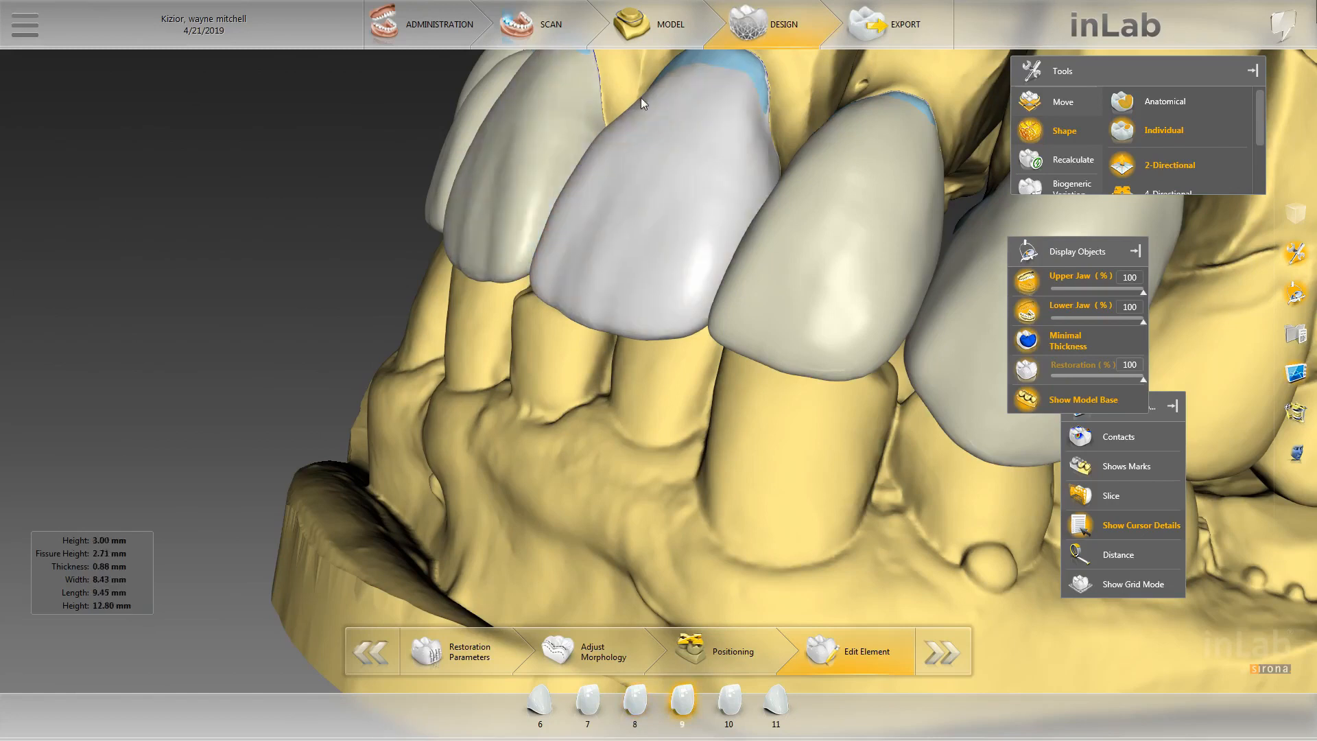
# - Build out the mesial cervical area of restoration 9 toward restoration 8 with the Individual shape tool
pyautogui.click(549, 200)
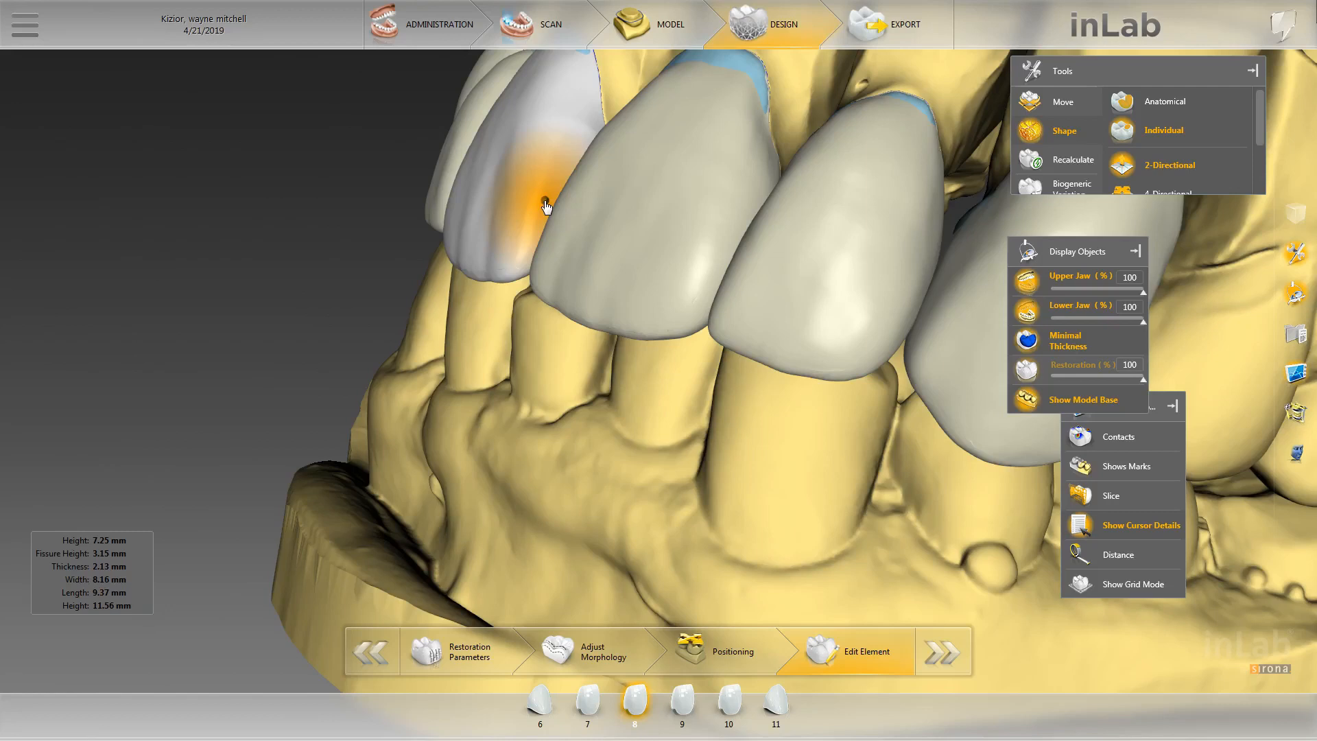
pyautogui.scroll(-1, 648, 188)
pyautogui.click(655, 192)
pyautogui.scroll(-1, 655, 191)
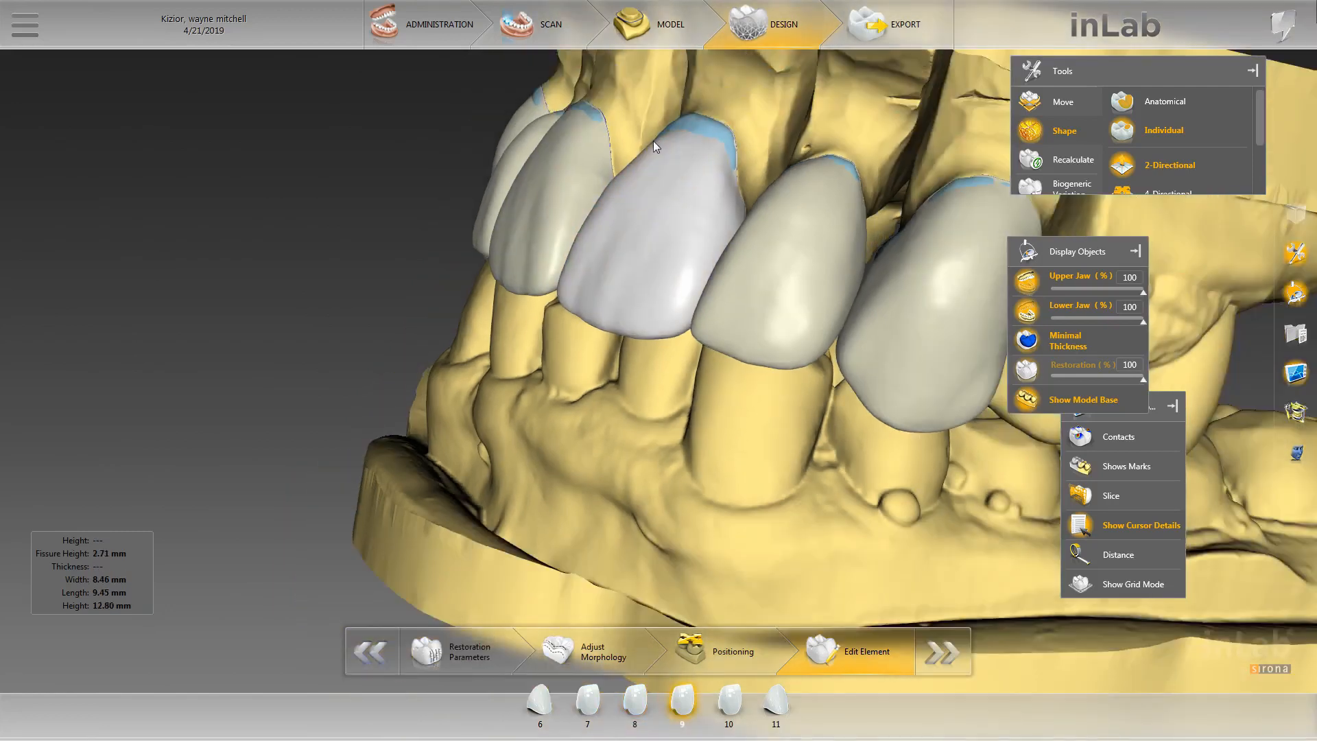
pyautogui.moveTo(635, 110); pyautogui.dragTo(606, 264)
pyautogui.moveTo(600, 218); pyautogui.dragTo(593, 247)
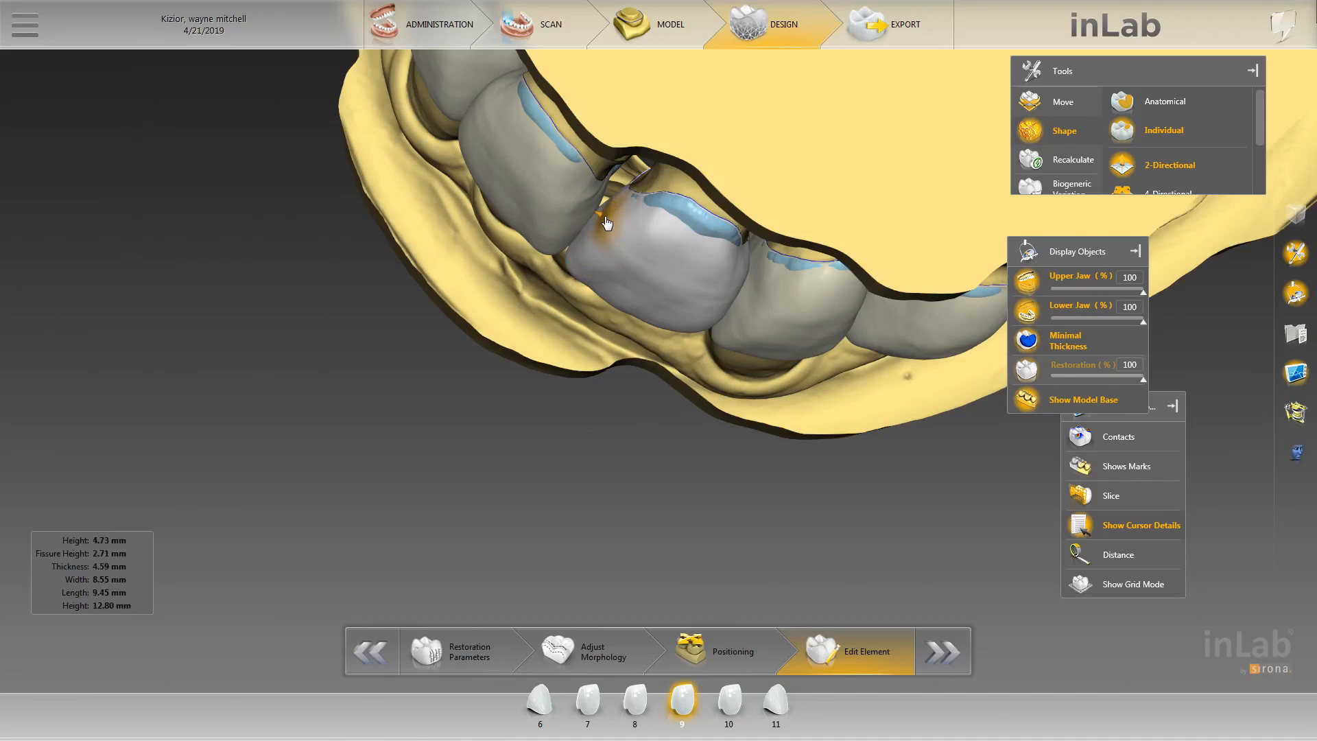
# - Refine the mesial side profile of restoration 9 along its border with restoration 8
pyautogui.moveTo(600, 219); pyautogui.dragTo(725, 281)
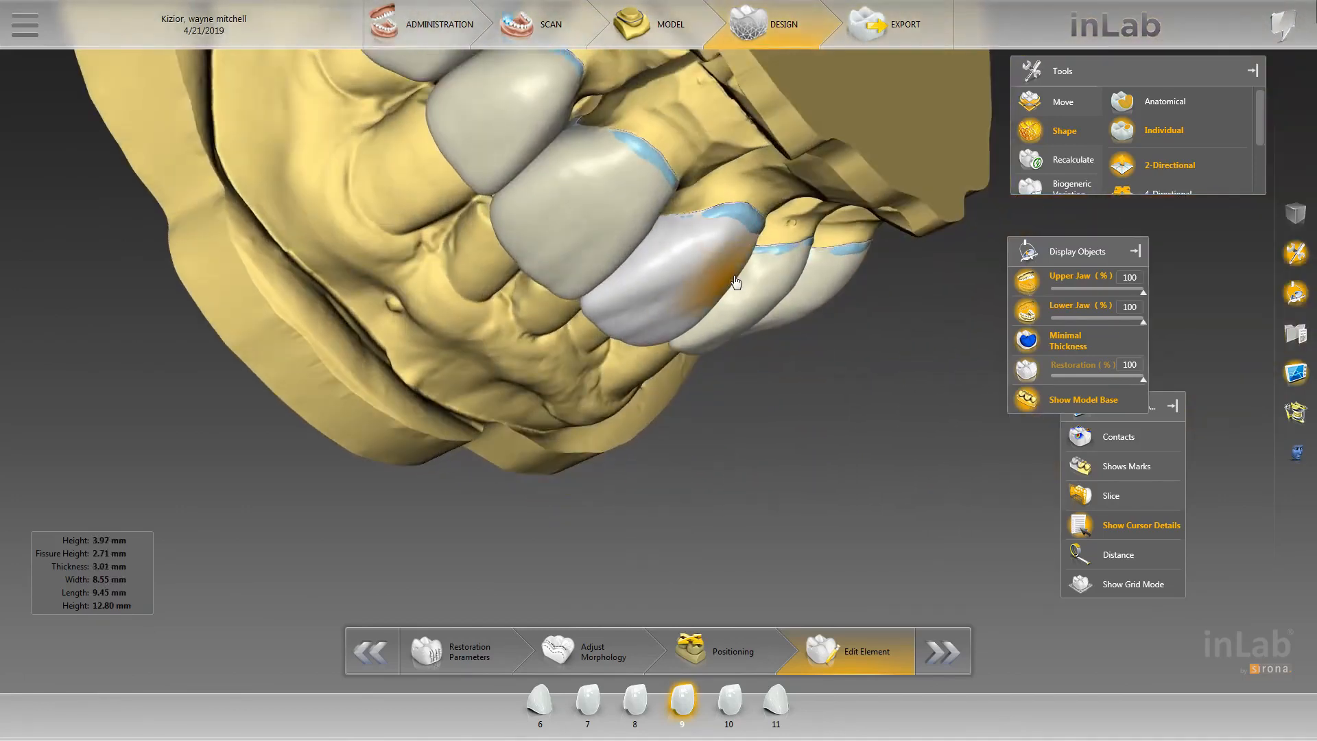
pyautogui.click(746, 282)
pyautogui.moveTo(686, 389); pyautogui.dragTo(745, 275)
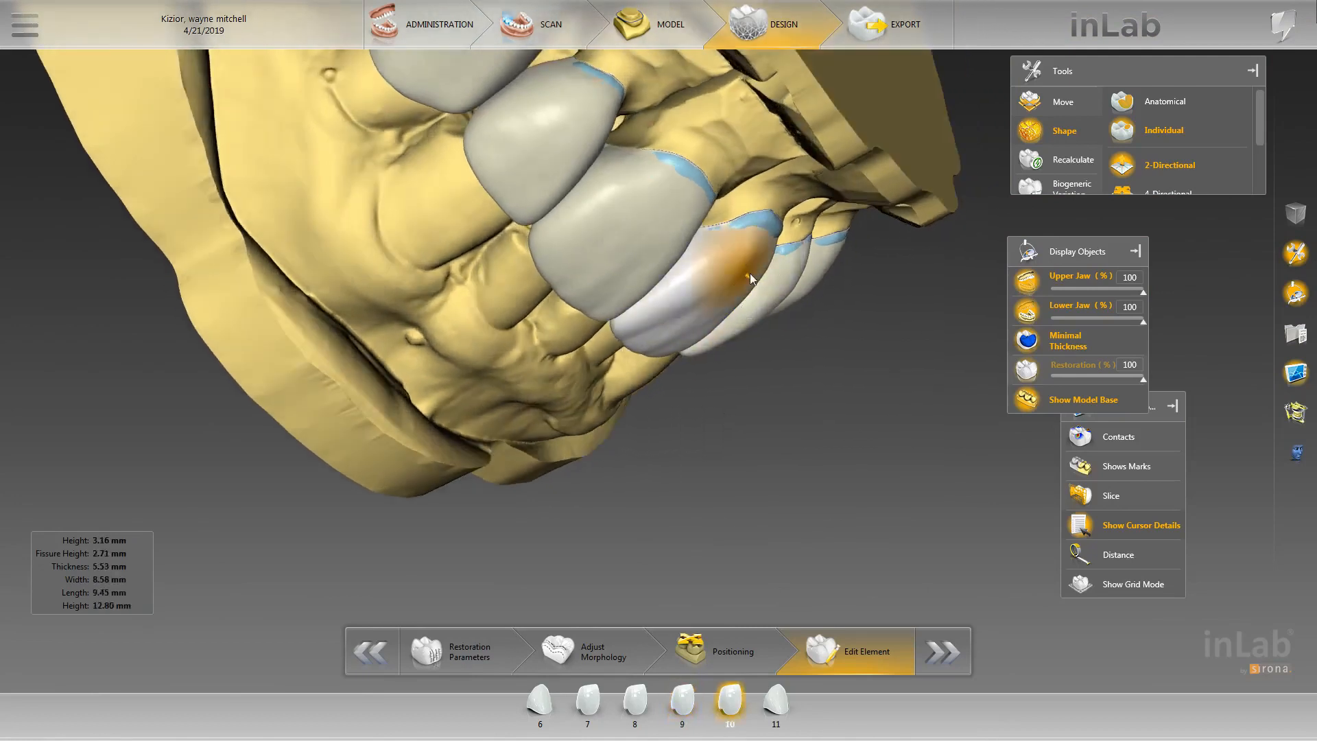
pyautogui.click(747, 280)
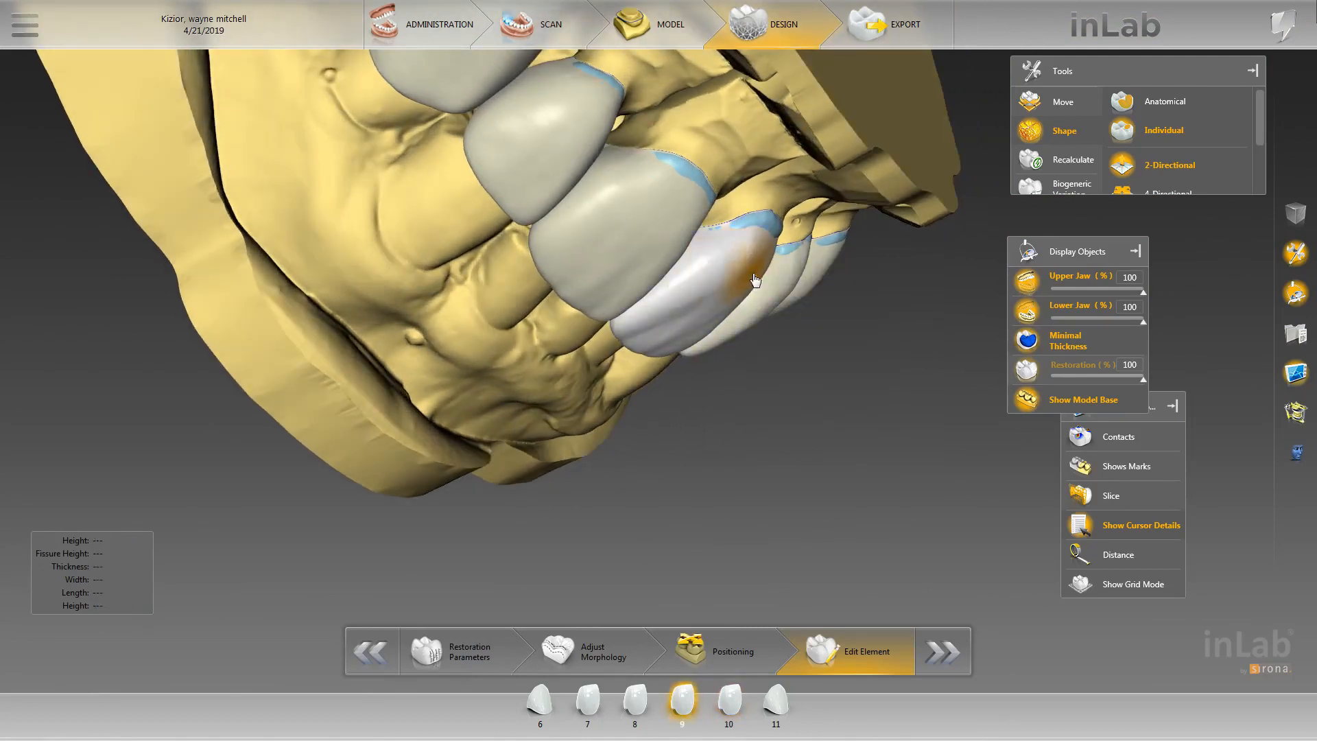
# - Save the case with its current design state
pyautogui.click(24, 25)
pyautogui.click(55, 93)
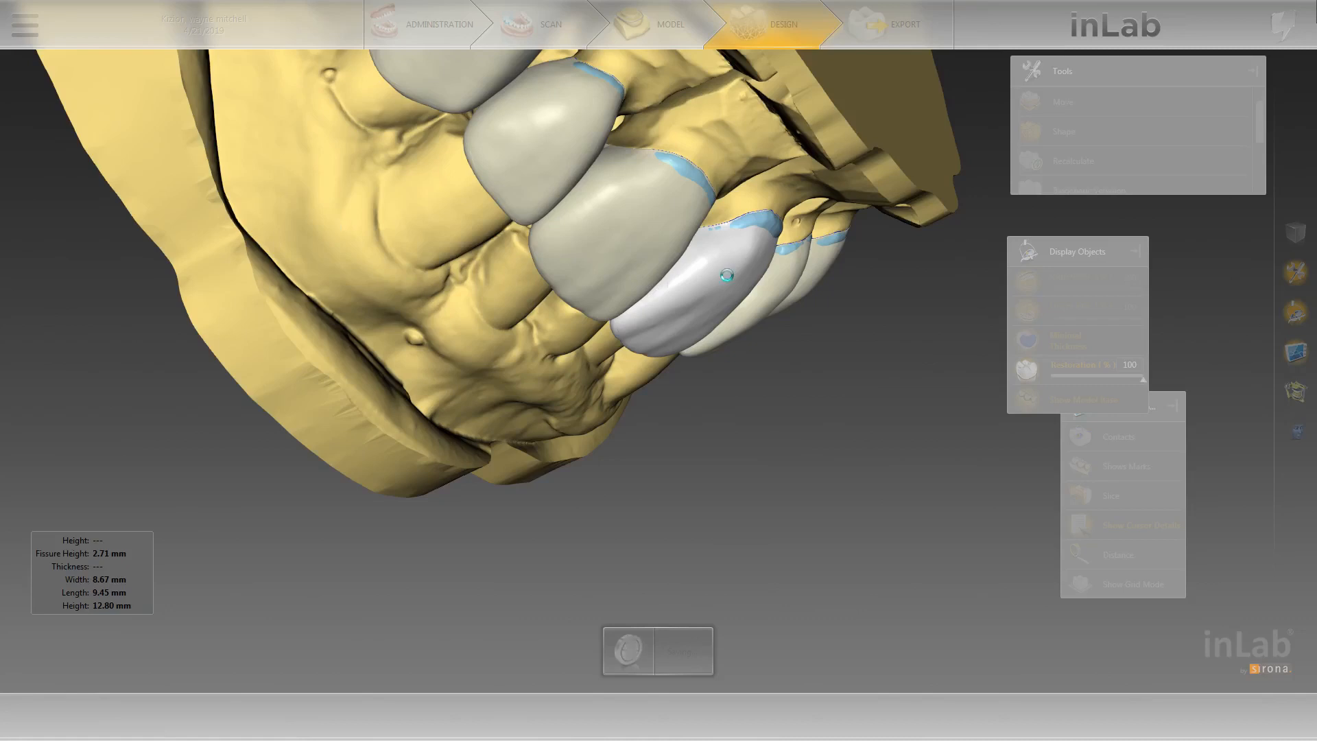
pyautogui.click(1093, 147)
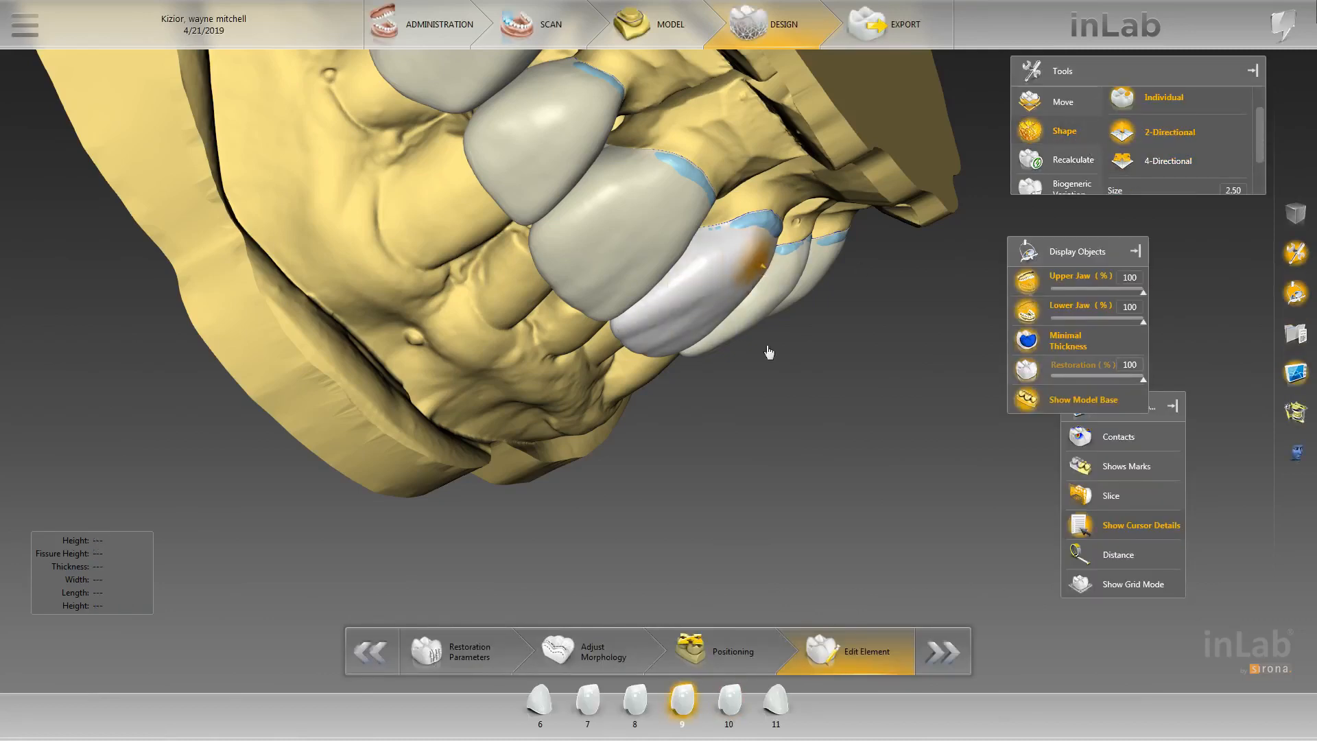
# - Reshape the mesial surface of restoration 9 near its gingival margin with a smaller Individual shaping area
pyautogui.moveTo(769, 352); pyautogui.dragTo(608, 207, button='middle')
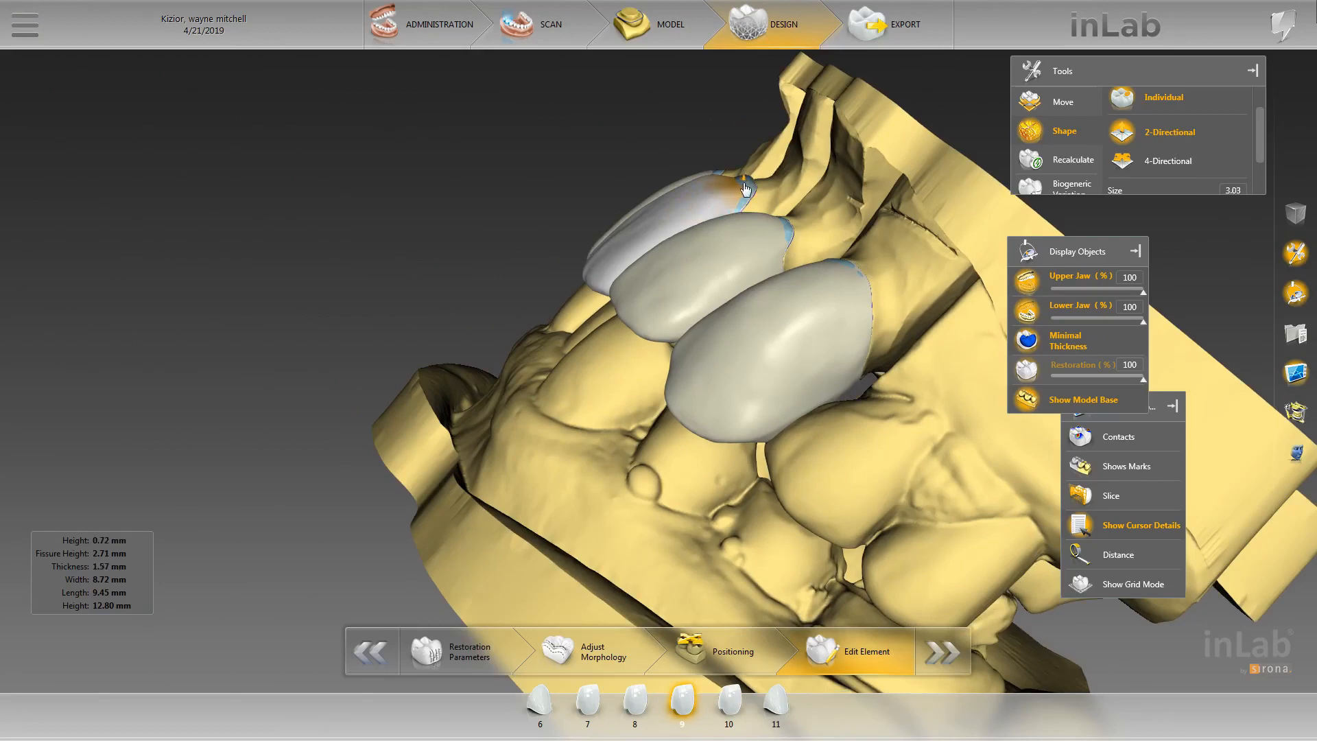
pyautogui.moveTo(752, 133); pyautogui.dragTo(768, 207, button='middle')
pyautogui.scroll(5, 734, 153)
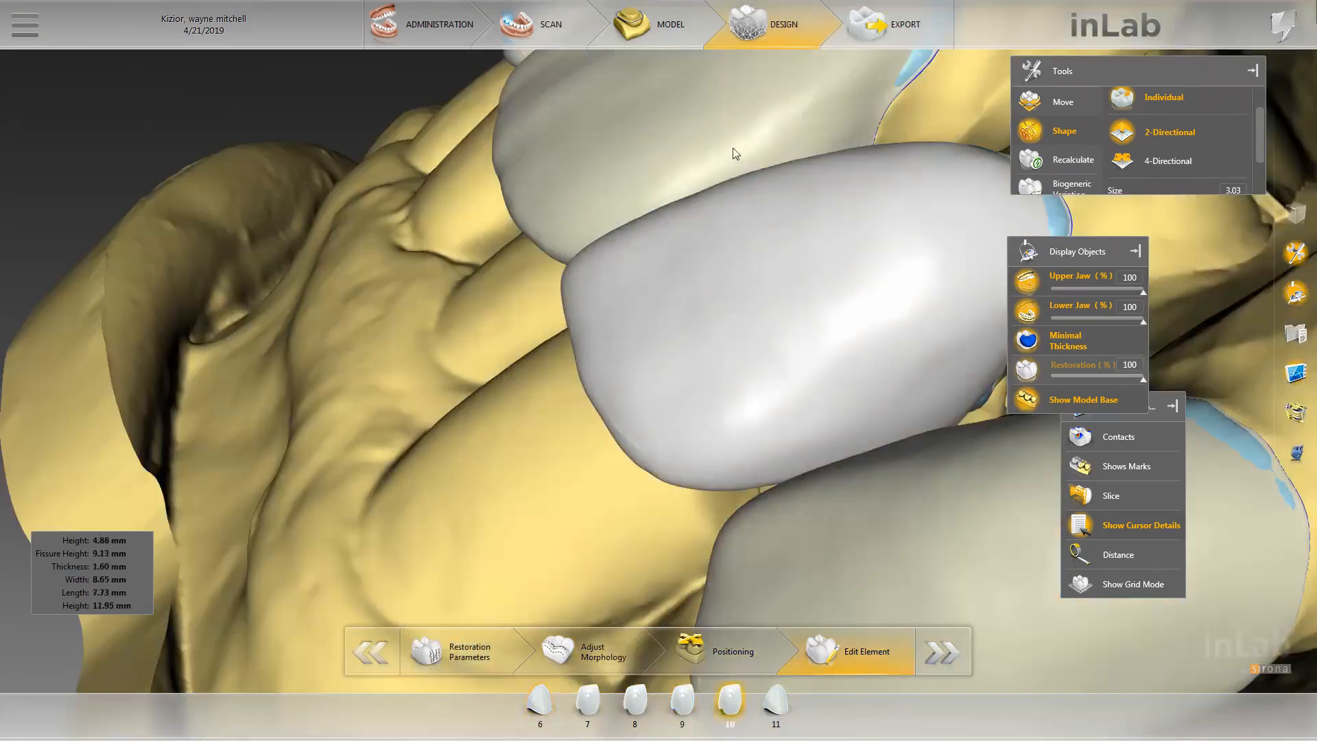
pyautogui.moveTo(734, 153); pyautogui.dragTo(300, 487, button='middle')
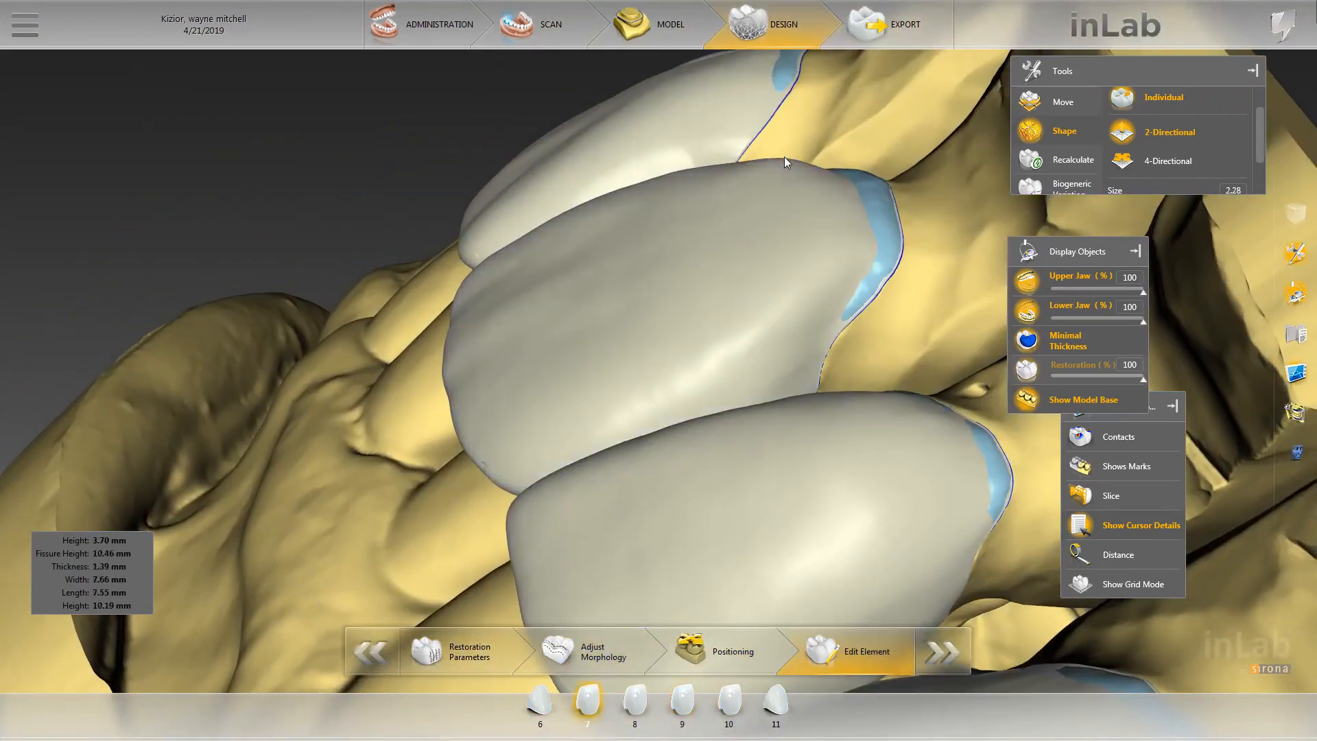
pyautogui.moveTo(813, 172); pyautogui.dragTo(764, 286, button='middle')
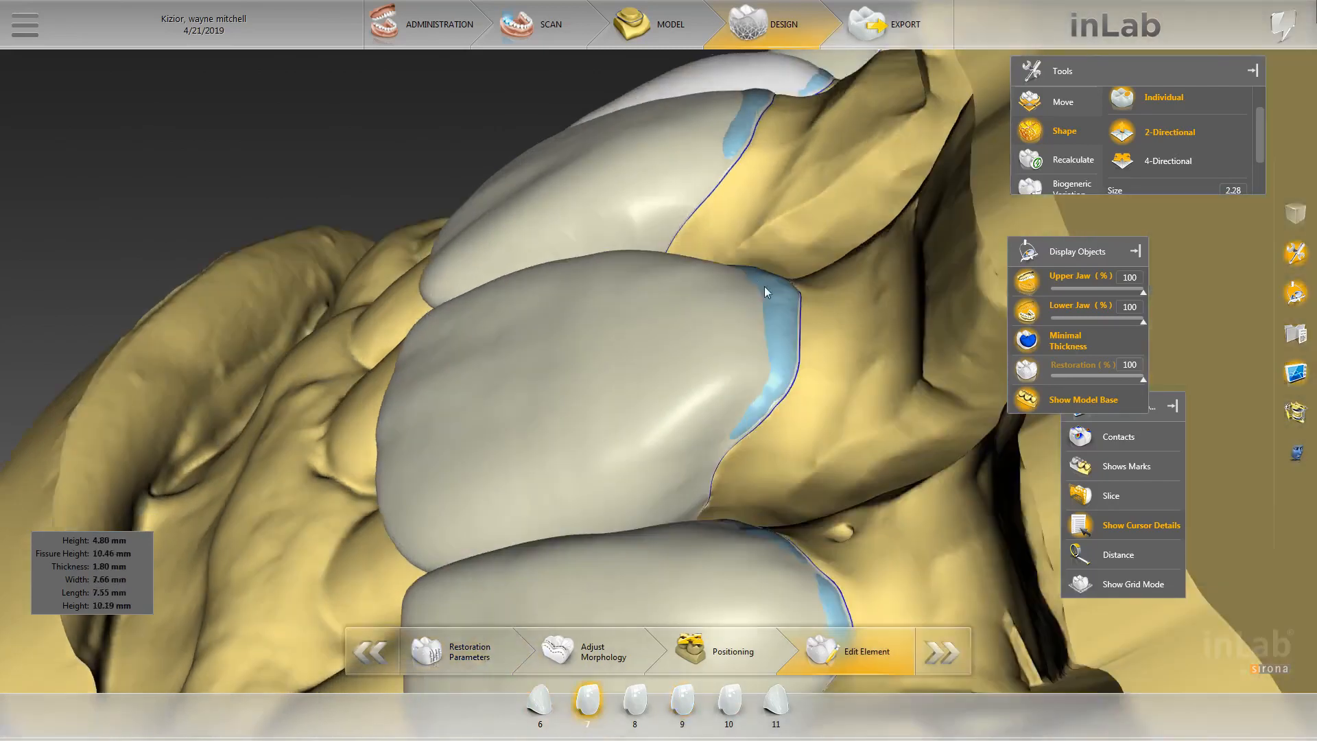
pyautogui.moveTo(763, 286); pyautogui.dragTo(772, 281)
pyautogui.click(763, 74)
pyautogui.moveTo(732, 318); pyautogui.dragTo(413, 262, button='middle')
pyautogui.click(410, 262)
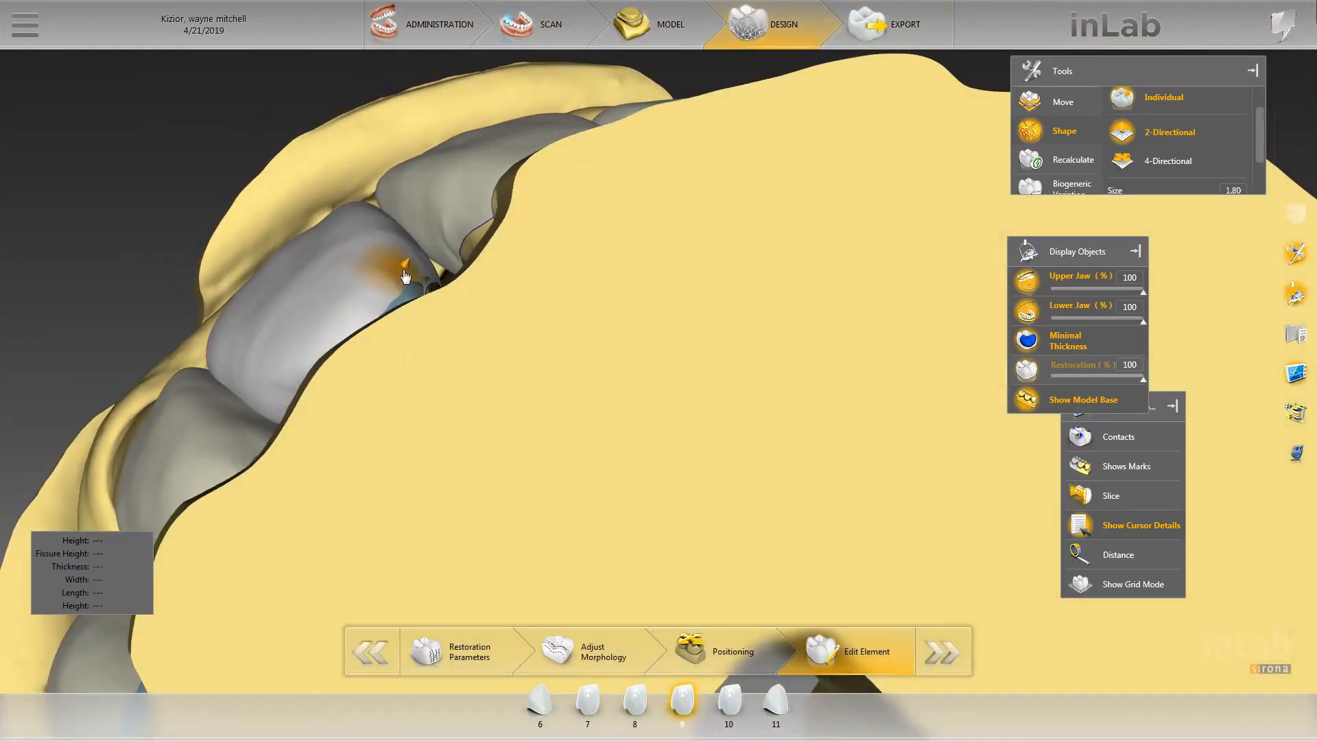
# - Contour the distal cervical surface of restoration 9 facing restoration 10 with the Individual shape tool
pyautogui.scroll(-5, 421, 130)
pyautogui.moveTo(421, 130); pyautogui.dragTo(568, 369, button='middle')
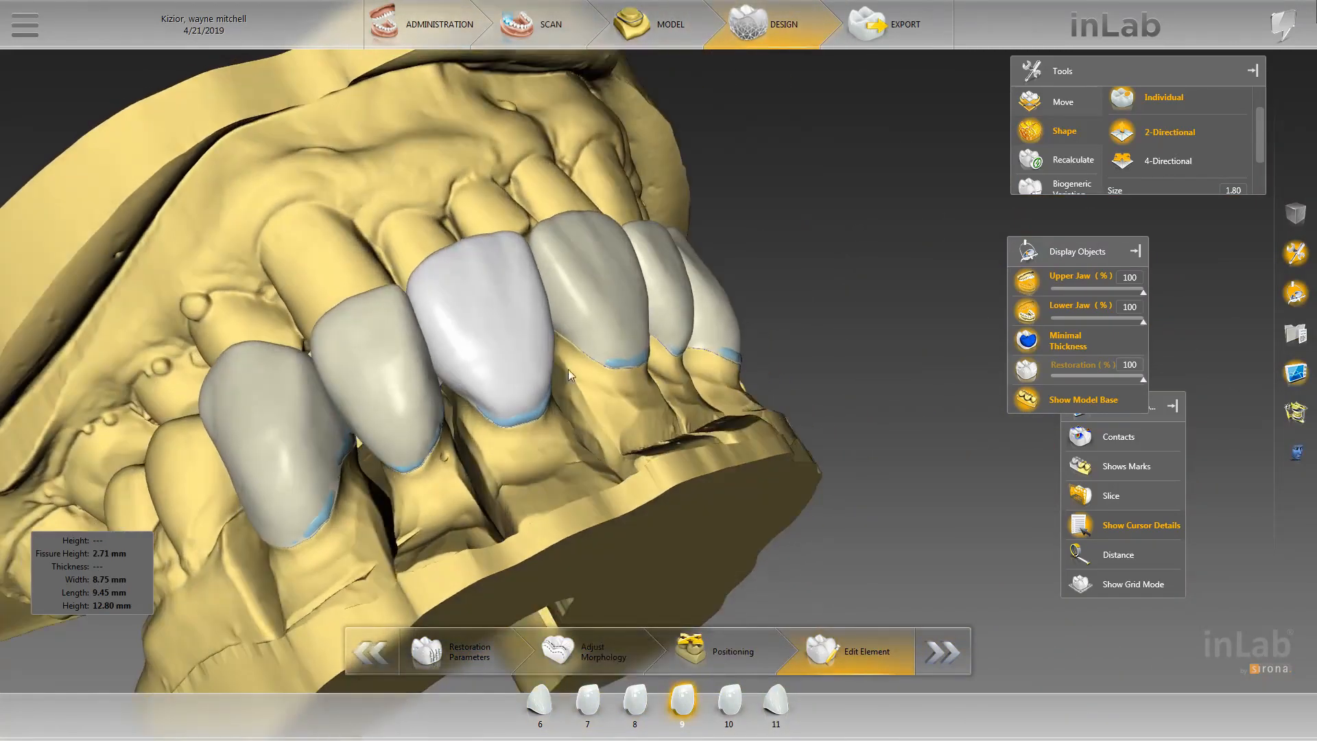
pyautogui.scroll(5, 568, 369)
pyautogui.scroll(3, 225, 458)
pyautogui.scroll(-1, 236, 490)
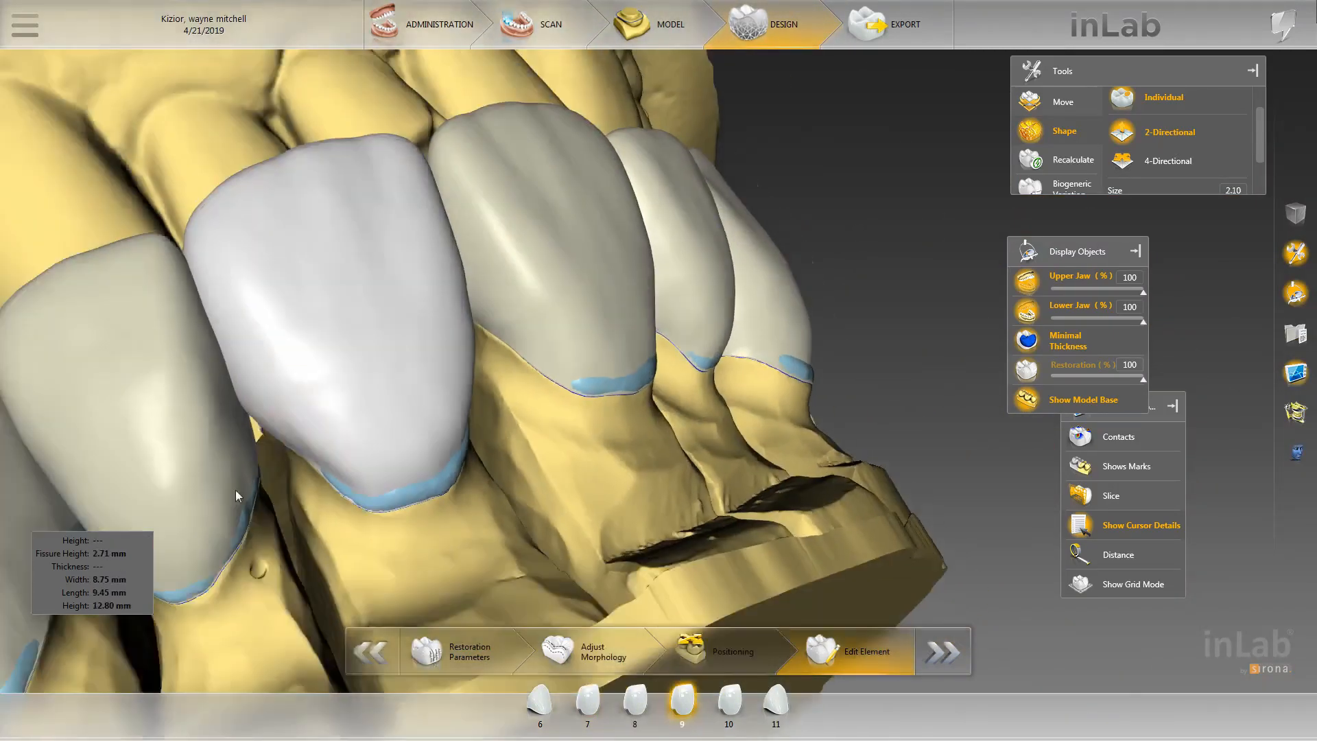
pyautogui.moveTo(236, 489); pyautogui.dragTo(403, 245)
pyautogui.click(220, 310)
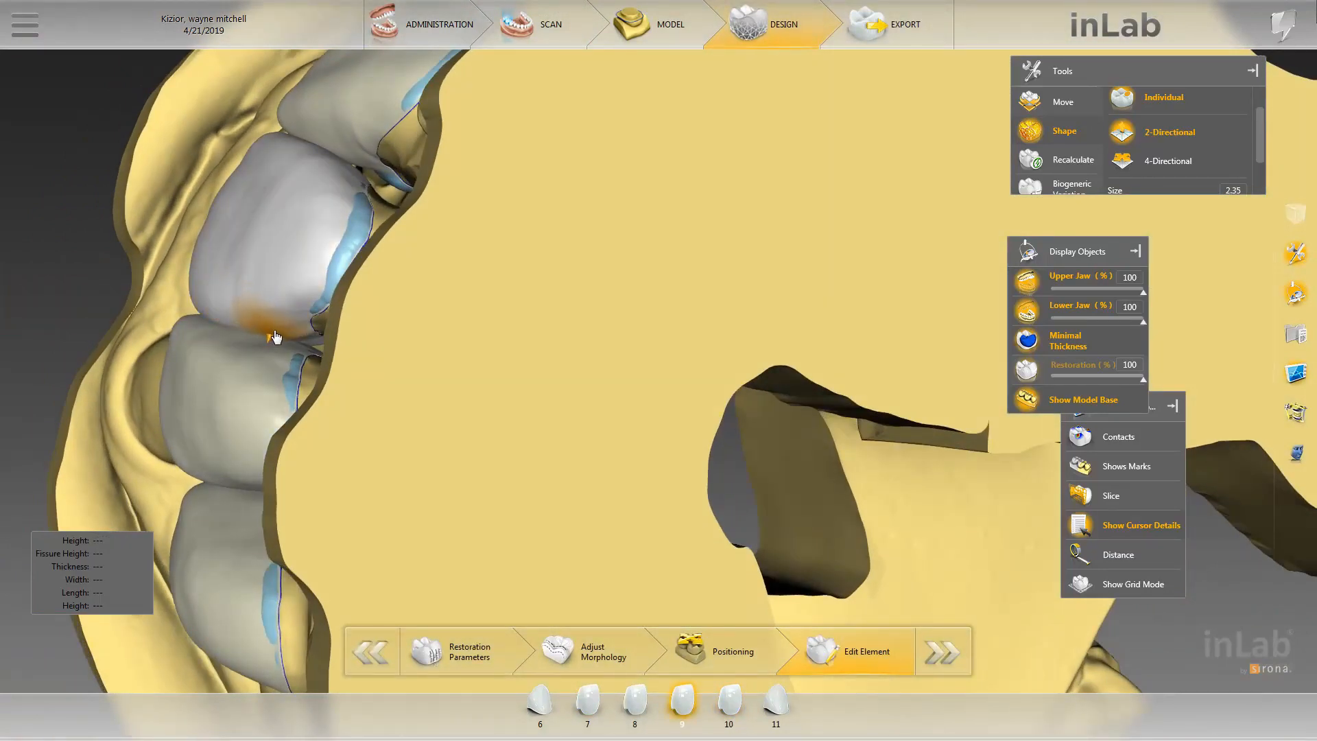
pyautogui.scroll(-3, 254, 206)
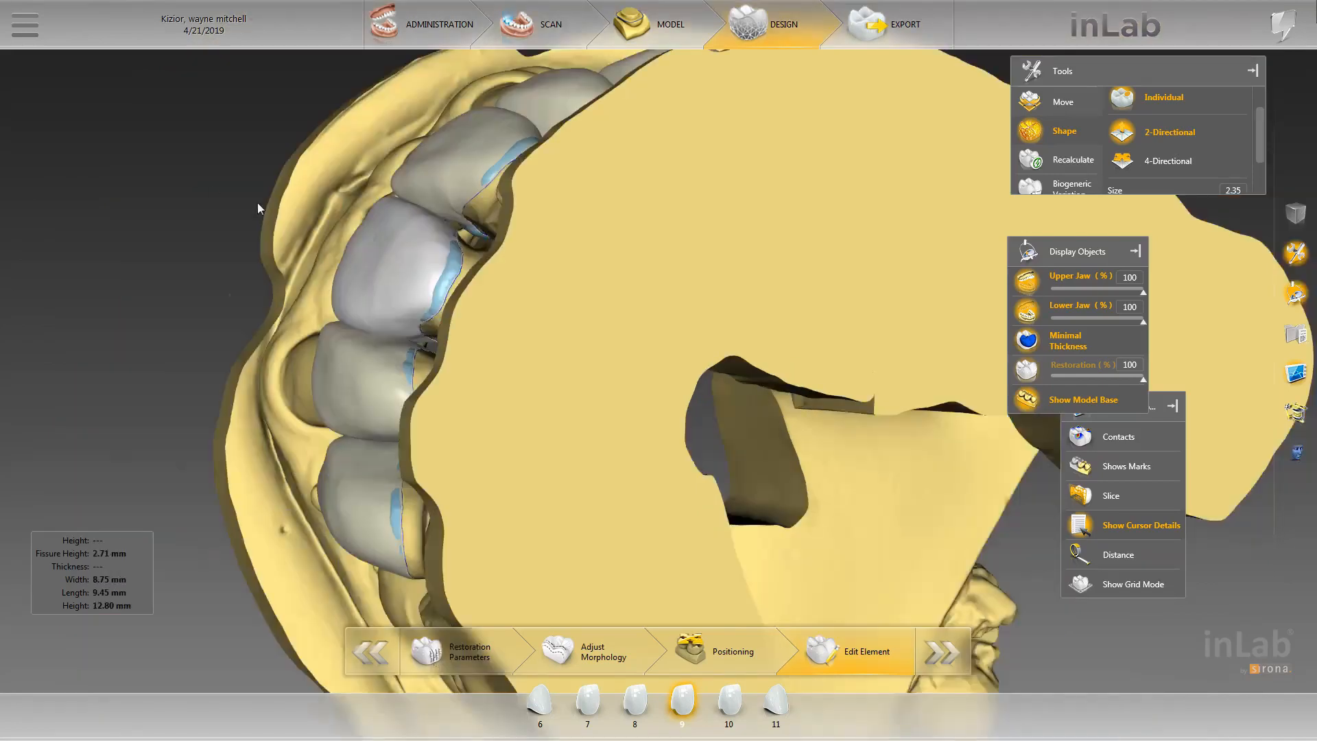
# - Reposition restoration 9 within the arch with Move and Rotate, aligning it with its neighbouring restorations
pyautogui.moveTo(257, 204); pyautogui.dragTo(358, 263)
pyautogui.moveTo(270, 212); pyautogui.dragTo(482, 277)
pyautogui.rightClick(484, 276)
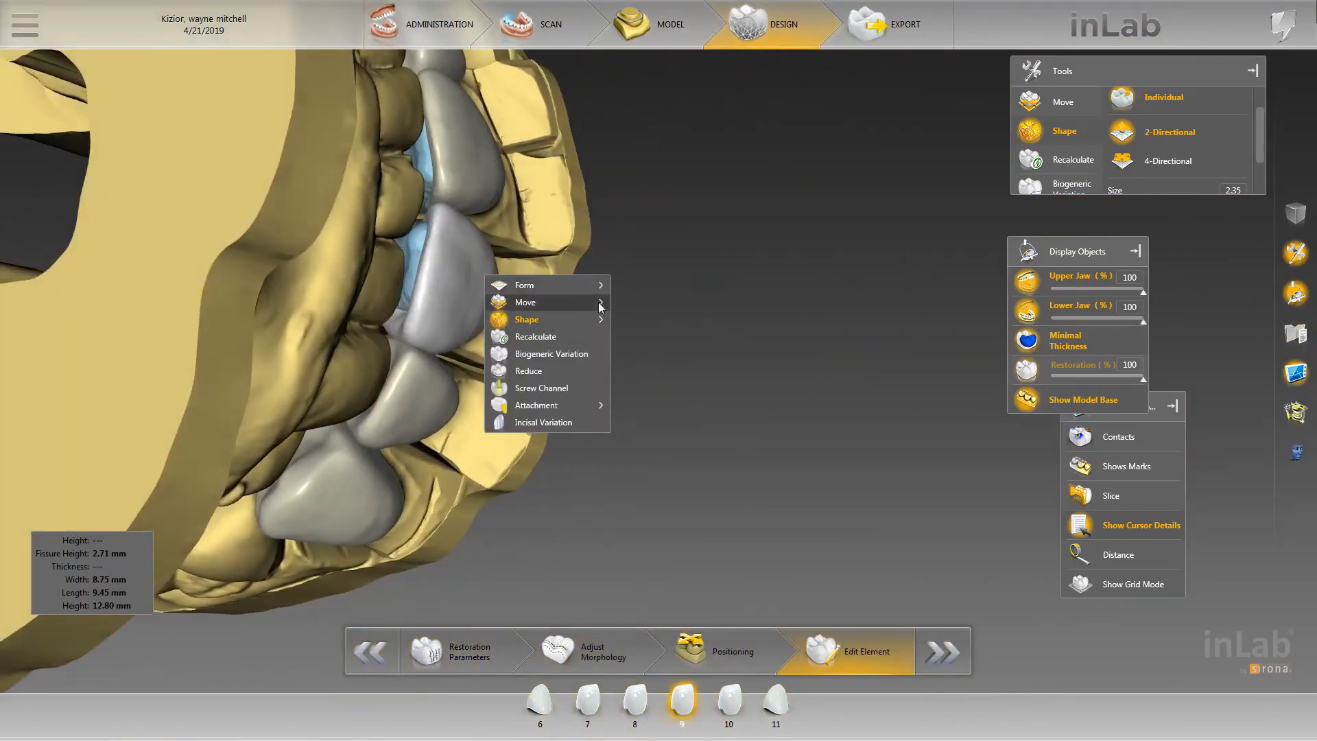
pyautogui.click(627, 319)
pyautogui.moveTo(525, 299); pyautogui.dragTo(468, 298)
pyautogui.rightClick(468, 297)
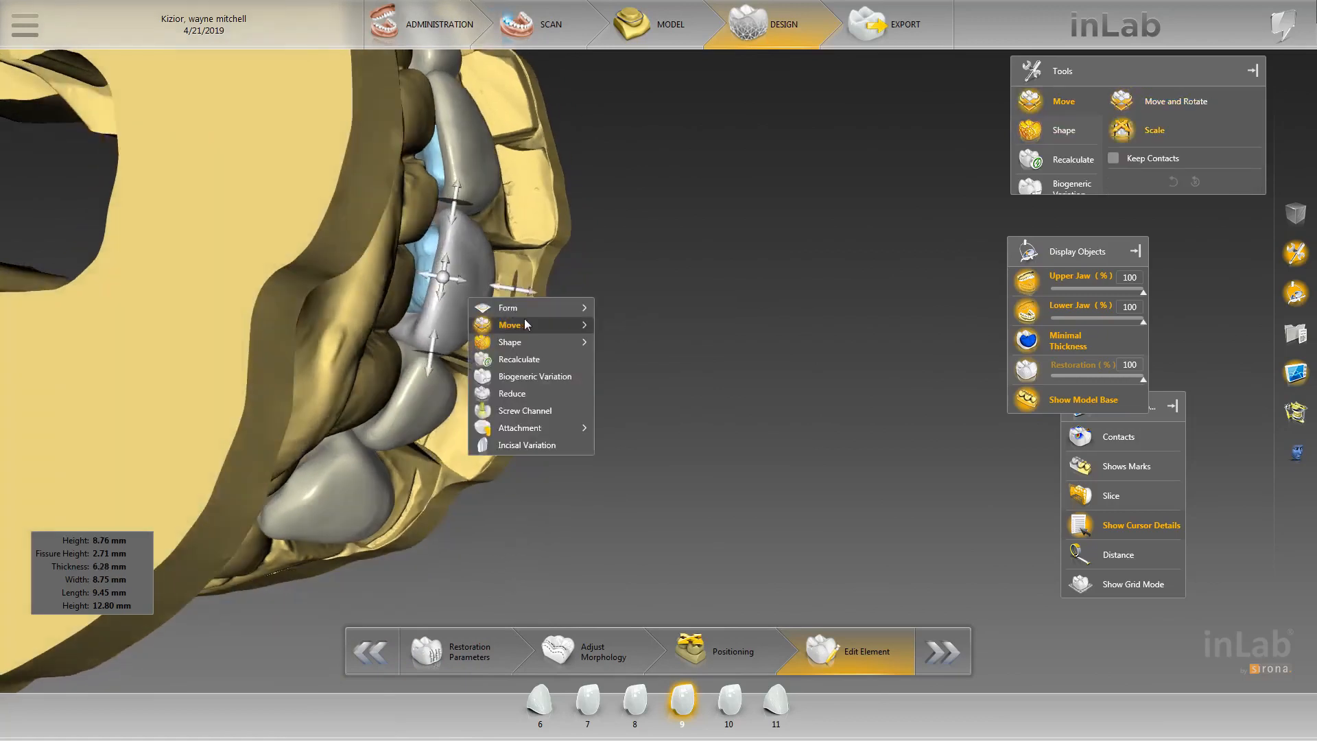
pyautogui.click(631, 325)
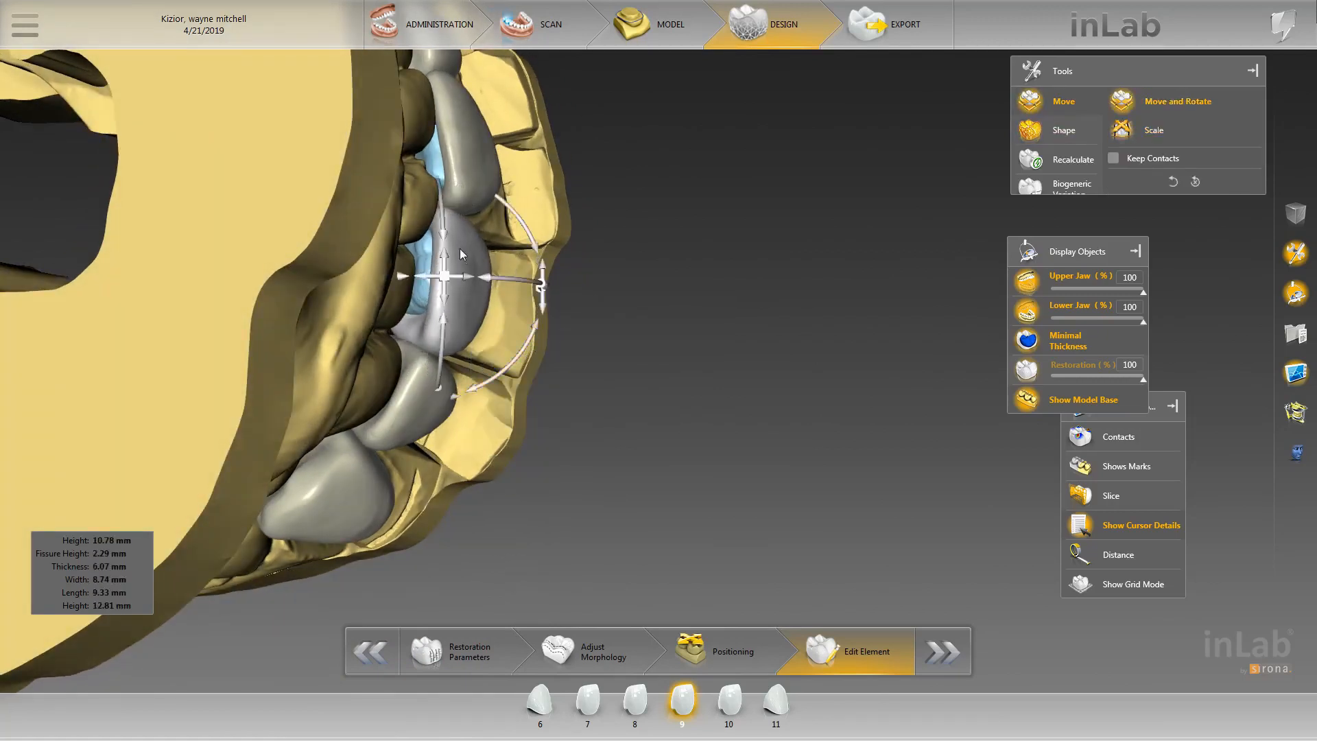
pyautogui.moveTo(525, 362); pyautogui.dragTo(438, 295)
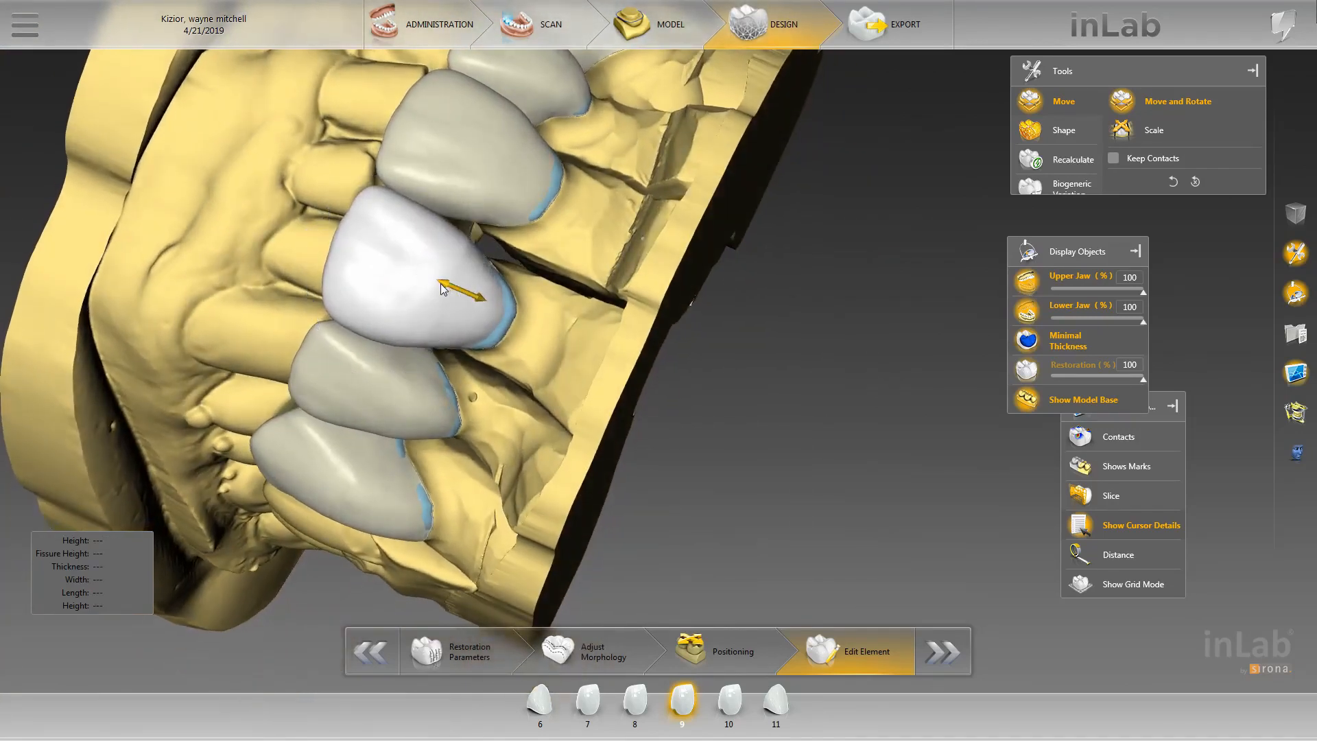
# - Reshape the facial cervical contour of restoration 9 near its margin using Individual, 2-Directional shaping
pyautogui.rightClick(430, 316)
pyautogui.click(610, 372)
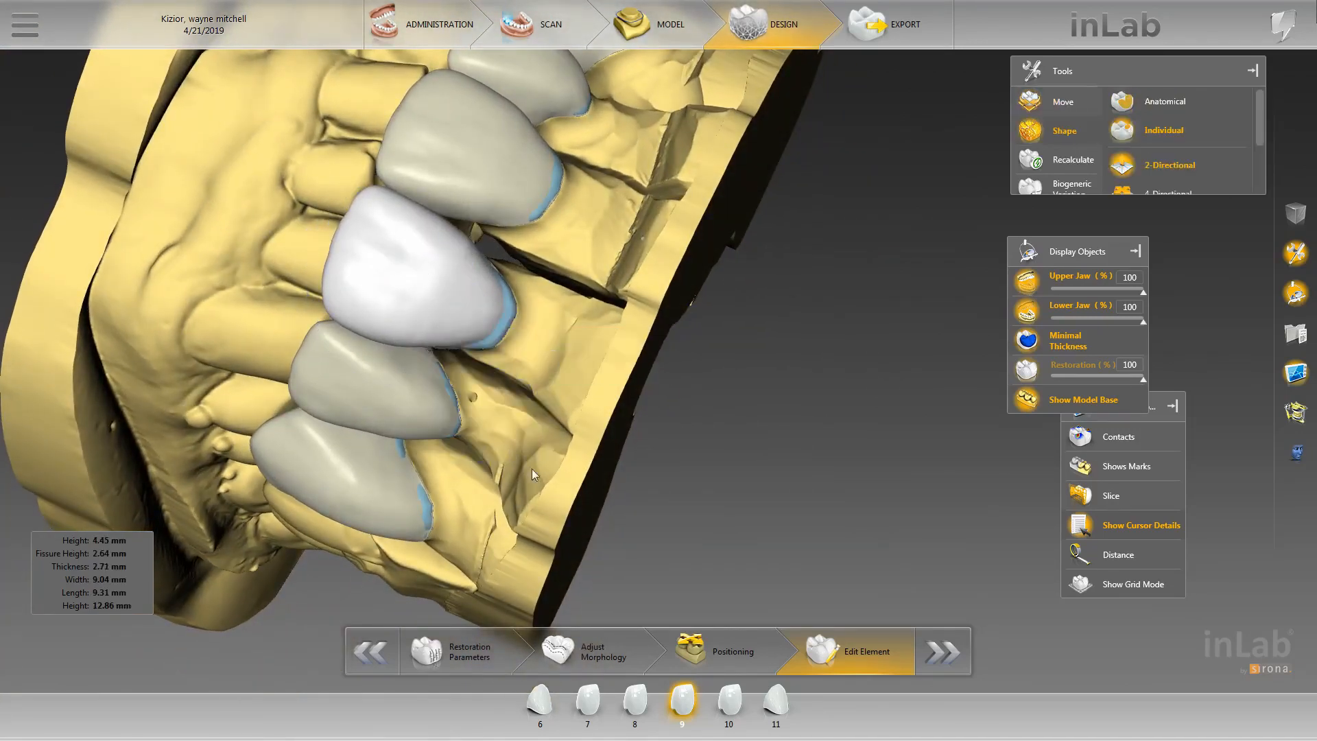
pyautogui.scroll(-4, 778, 265)
pyautogui.moveTo(777, 265); pyautogui.dragTo(603, 256)
pyautogui.scroll(6, 603, 256)
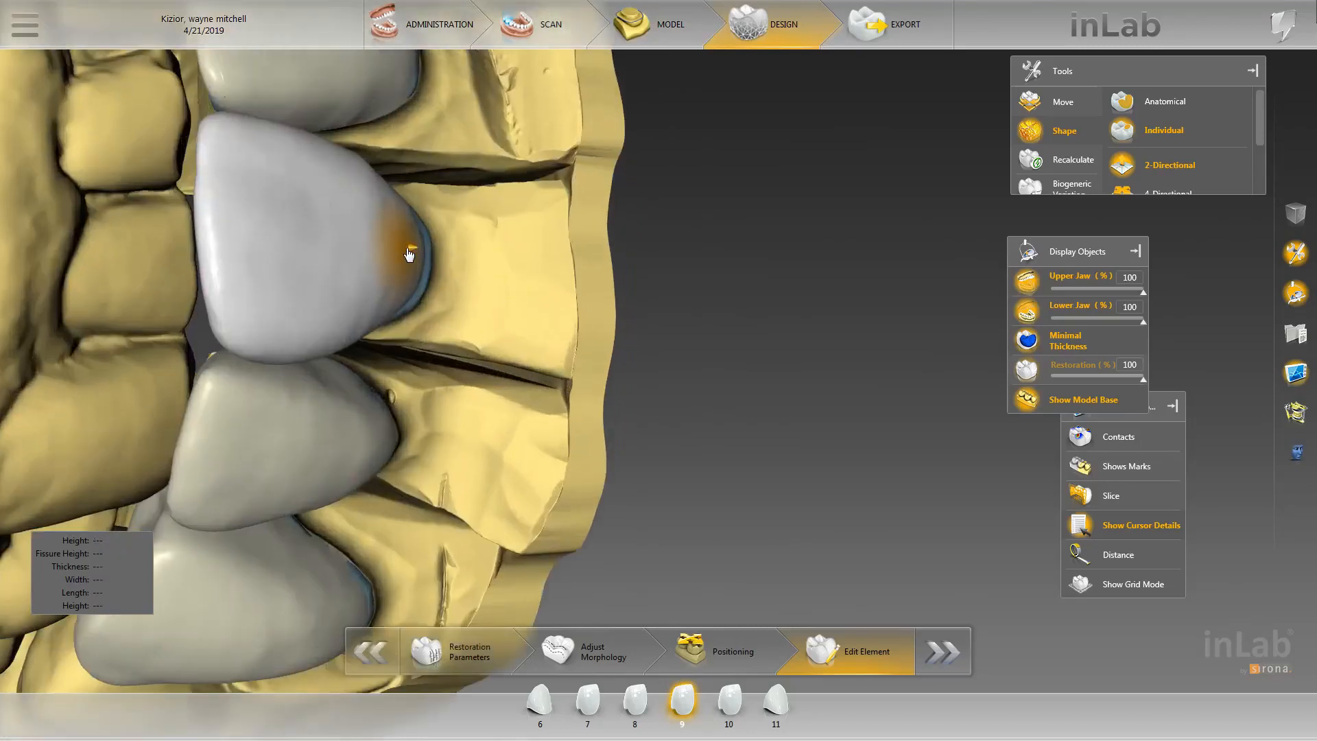
pyautogui.moveTo(443, 306); pyautogui.dragTo(407, 323)
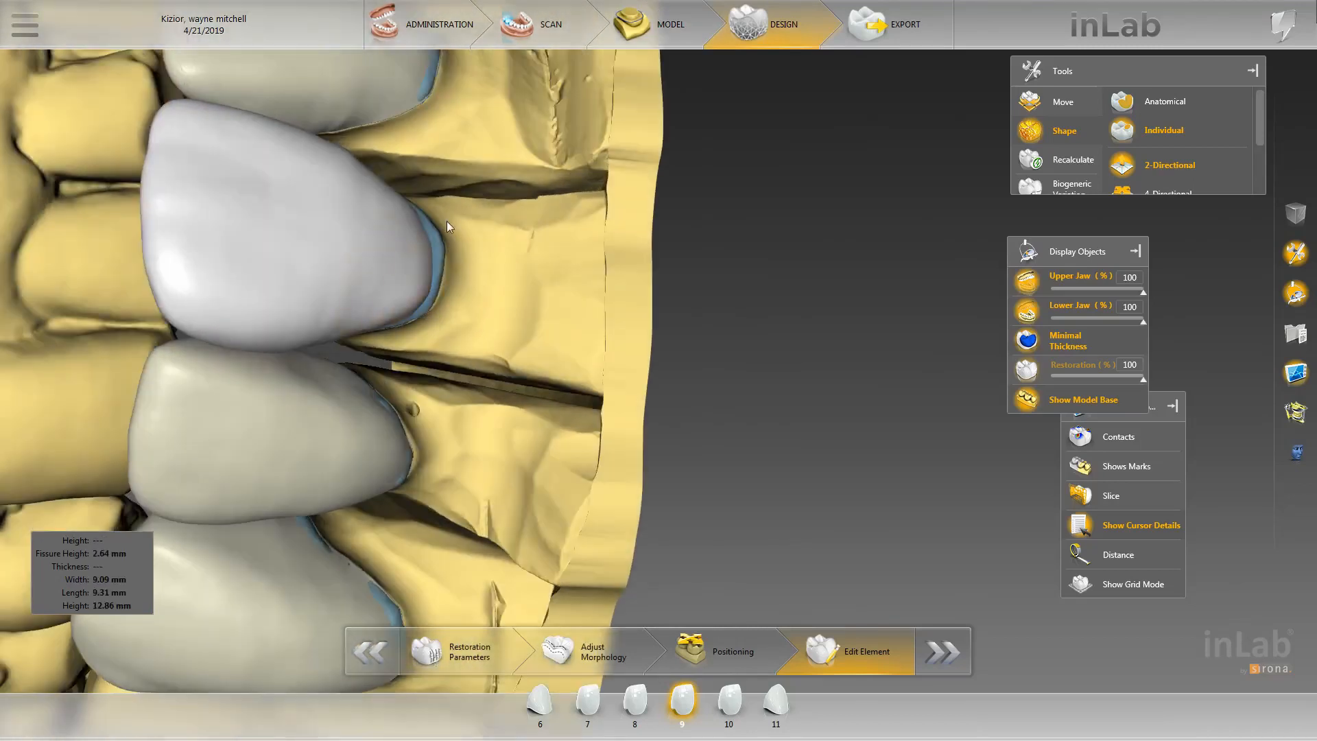
# - Refine the mesial cervical corner of restoration 9 beside restoration 8
pyautogui.moveTo(446, 221); pyautogui.dragTo(378, 217)
pyautogui.click(384, 160)
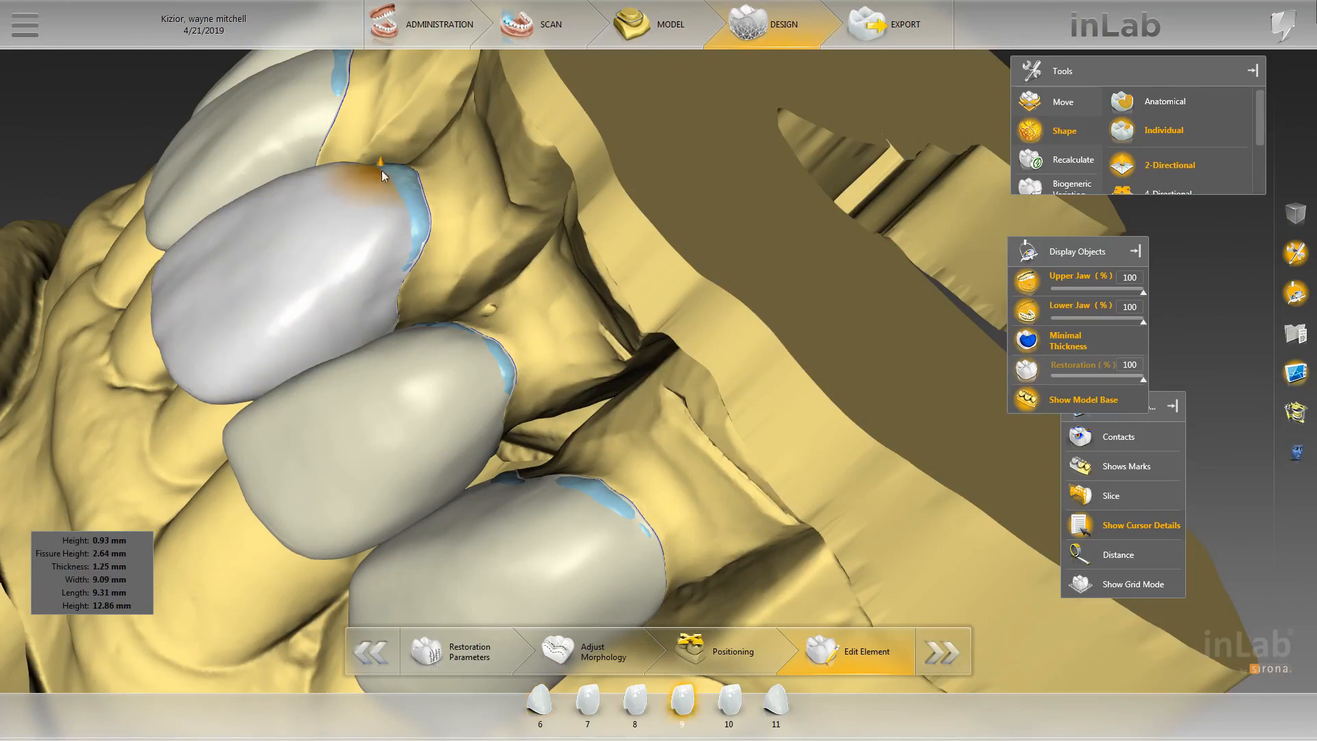
pyautogui.moveTo(393, 137); pyautogui.dragTo(498, 155)
# - Check restoration 9 against its neighbours and shape the upper distal side of its facial surface
pyautogui.moveTo(812, 138); pyautogui.dragTo(702, 378, button='right')
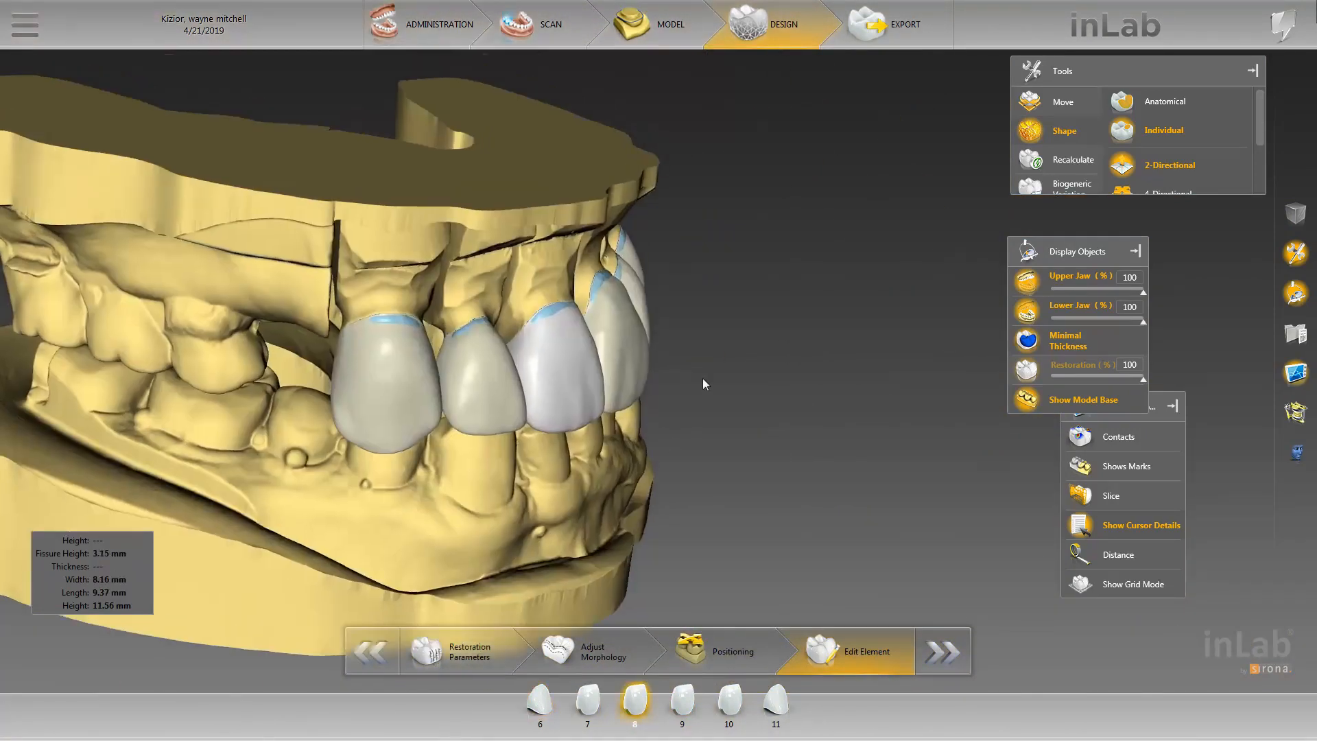
pyautogui.moveTo(702, 377); pyautogui.dragTo(622, 291, button='middle')
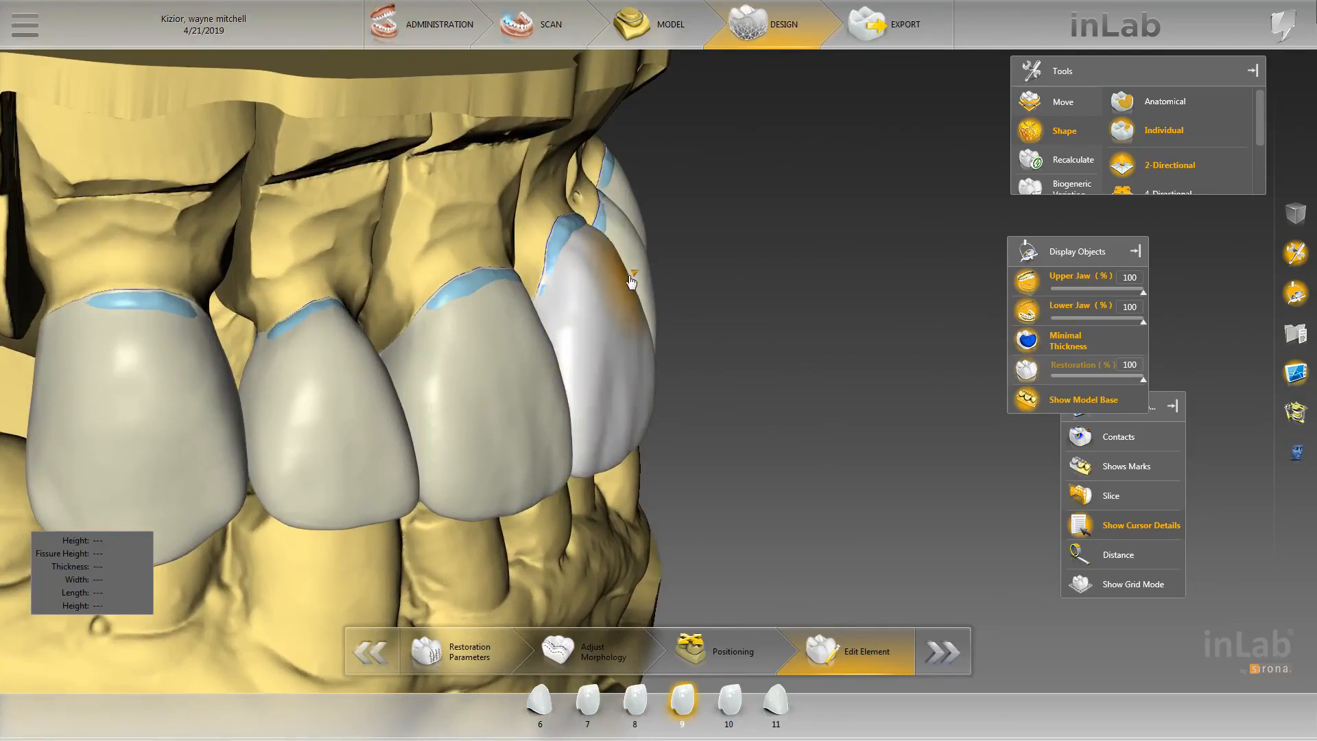
pyautogui.moveTo(794, 233); pyautogui.dragTo(796, 269, button='middle')
pyautogui.moveTo(797, 269); pyautogui.dragTo(631, 306)
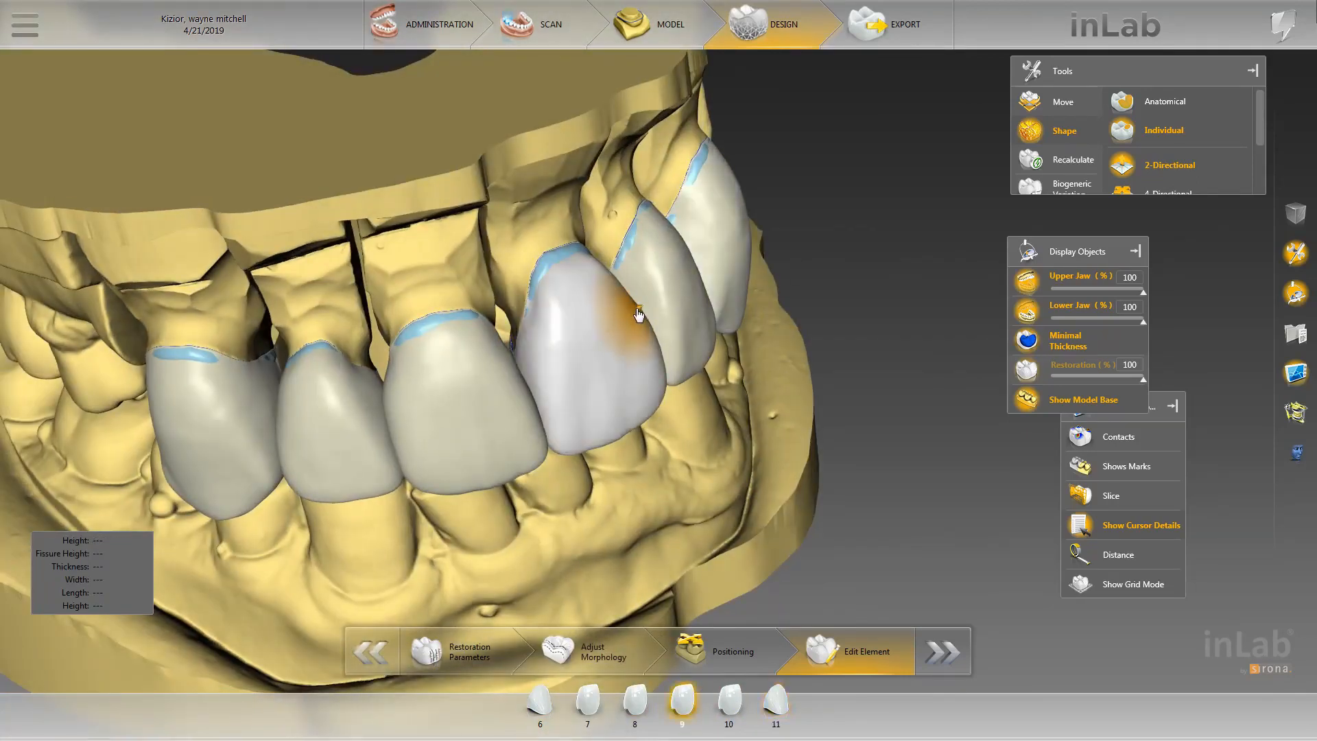
pyautogui.moveTo(816, 346); pyautogui.dragTo(607, 323)
# - Adjust the incisal edge area of restoration 10 and set Individual shaping to 4-Directional
pyautogui.moveTo(607, 322); pyautogui.dragTo(635, 437, button='middle')
pyautogui.moveTo(635, 438); pyautogui.dragTo(688, 422)
pyautogui.moveTo(687, 422); pyautogui.dragTo(617, 444, button='middle')
pyautogui.click(653, 431)
pyautogui.moveTo(617, 444); pyautogui.dragTo(686, 410)
pyautogui.moveTo(686, 410); pyautogui.dragTo(719, 401, button='middle')
pyautogui.click(1156, 192)
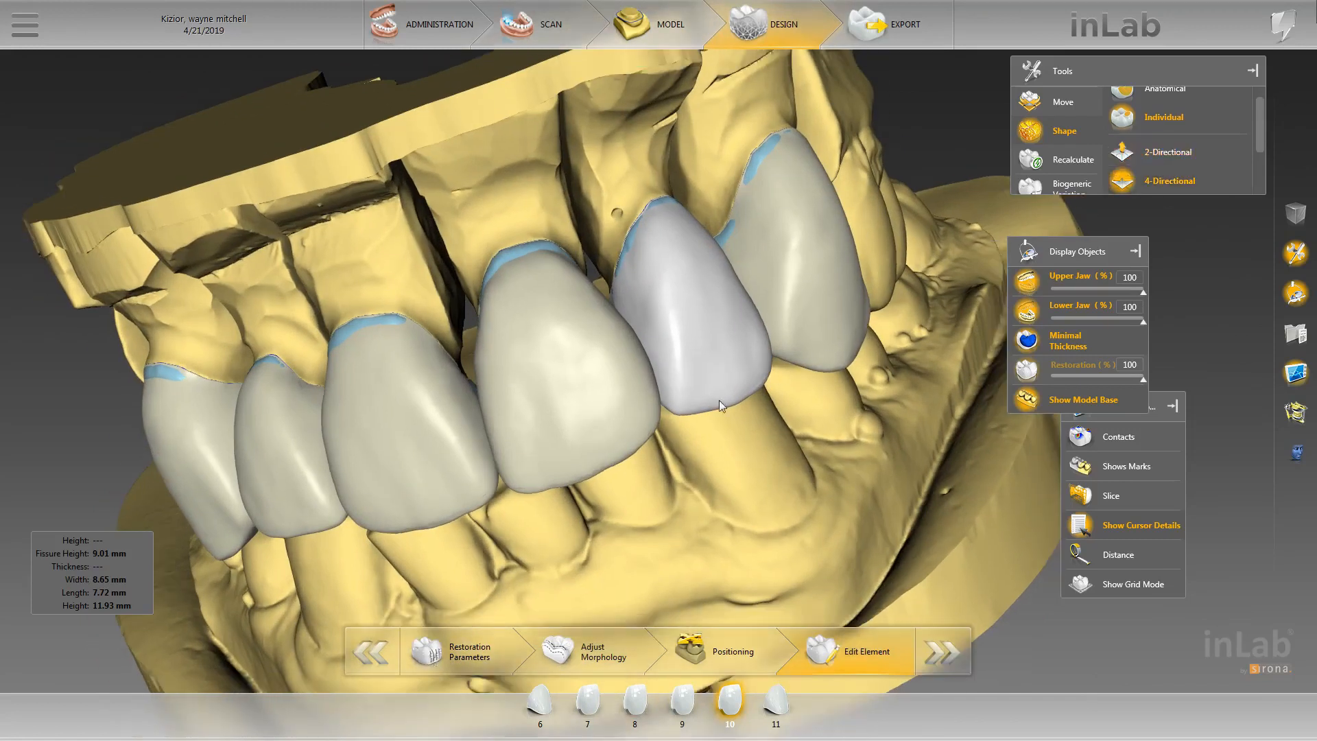
# - Refine the distal incisal corner of restoration 9 beside restoration 10 using Individual, 4-Directional shaping
pyautogui.click(799, 306)
pyautogui.moveTo(665, 438); pyautogui.dragTo(657, 410, button='middle')
pyautogui.click(657, 412)
pyautogui.scroll(2, 660, 425)
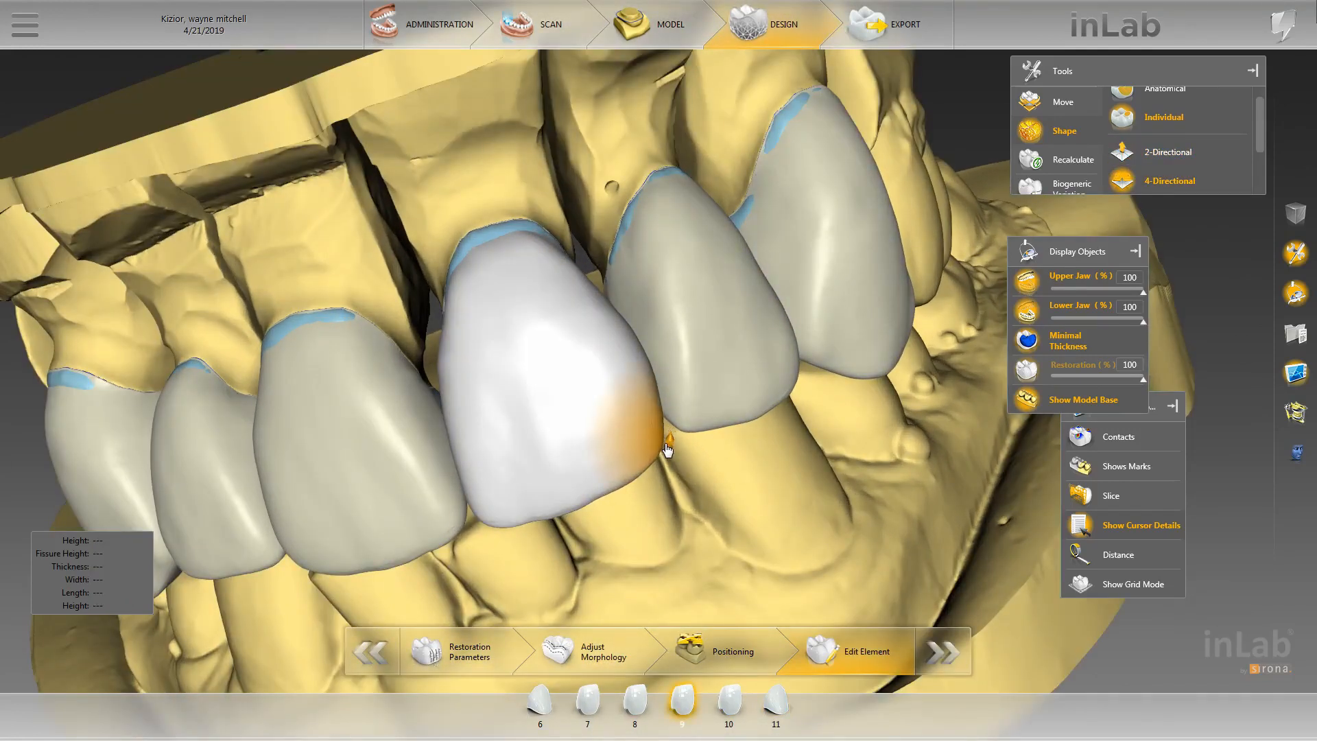
pyautogui.scroll(-5, 756, 431)
pyautogui.moveTo(866, 267); pyautogui.dragTo(574, 467)
pyautogui.scroll(5, 580, 479)
pyautogui.moveTo(582, 479); pyautogui.dragTo(620, 476, button='right')
# - Shape the distal side of restoration 9 with 2-Directional shaping and compare its outline with restoration 8
pyautogui.click(1158, 154)
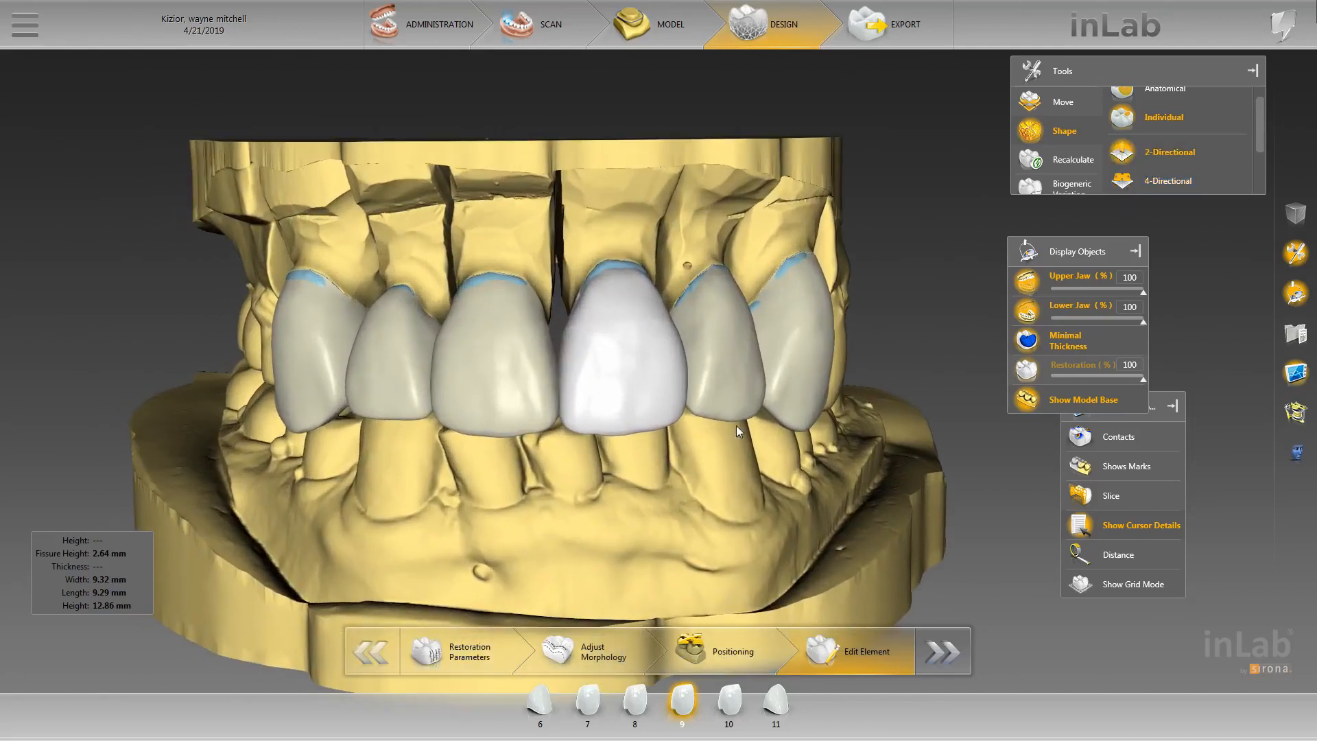
pyautogui.scroll(3, 735, 425)
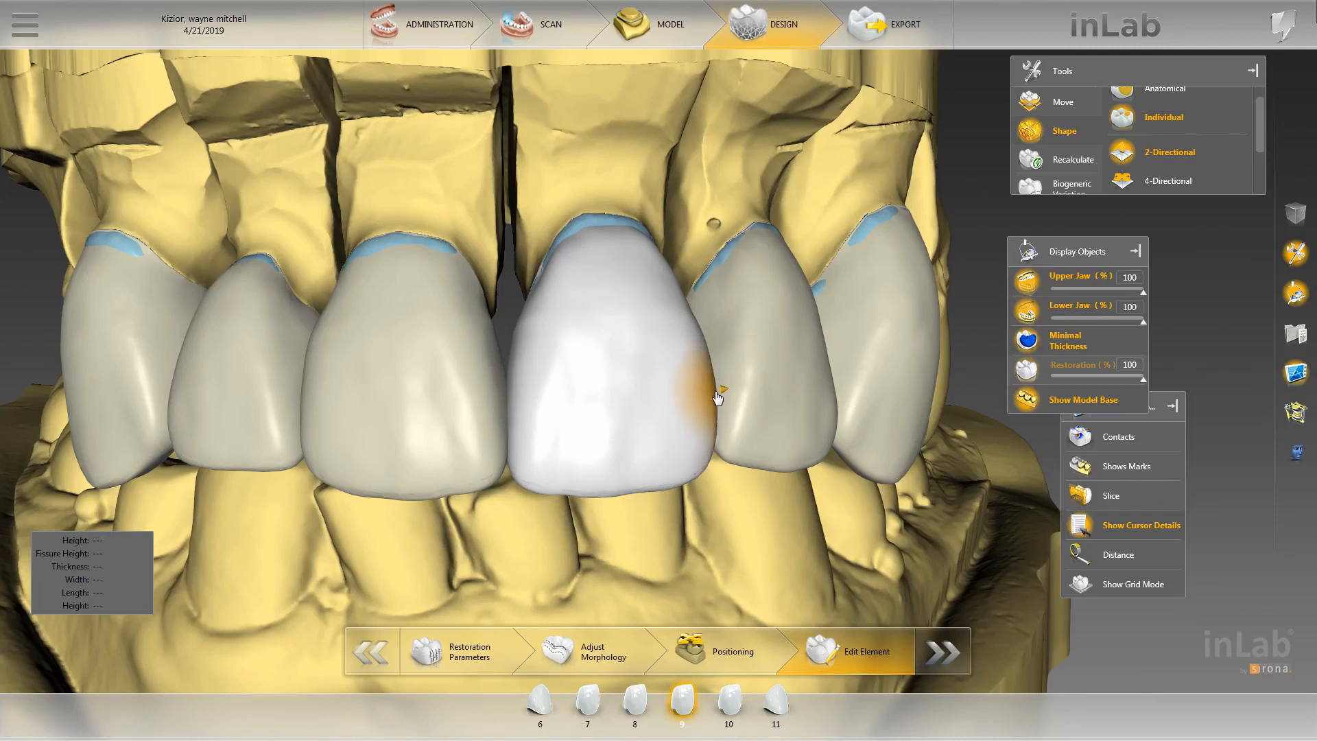
pyautogui.click(506, 490)
pyautogui.scroll(-5, 504, 508)
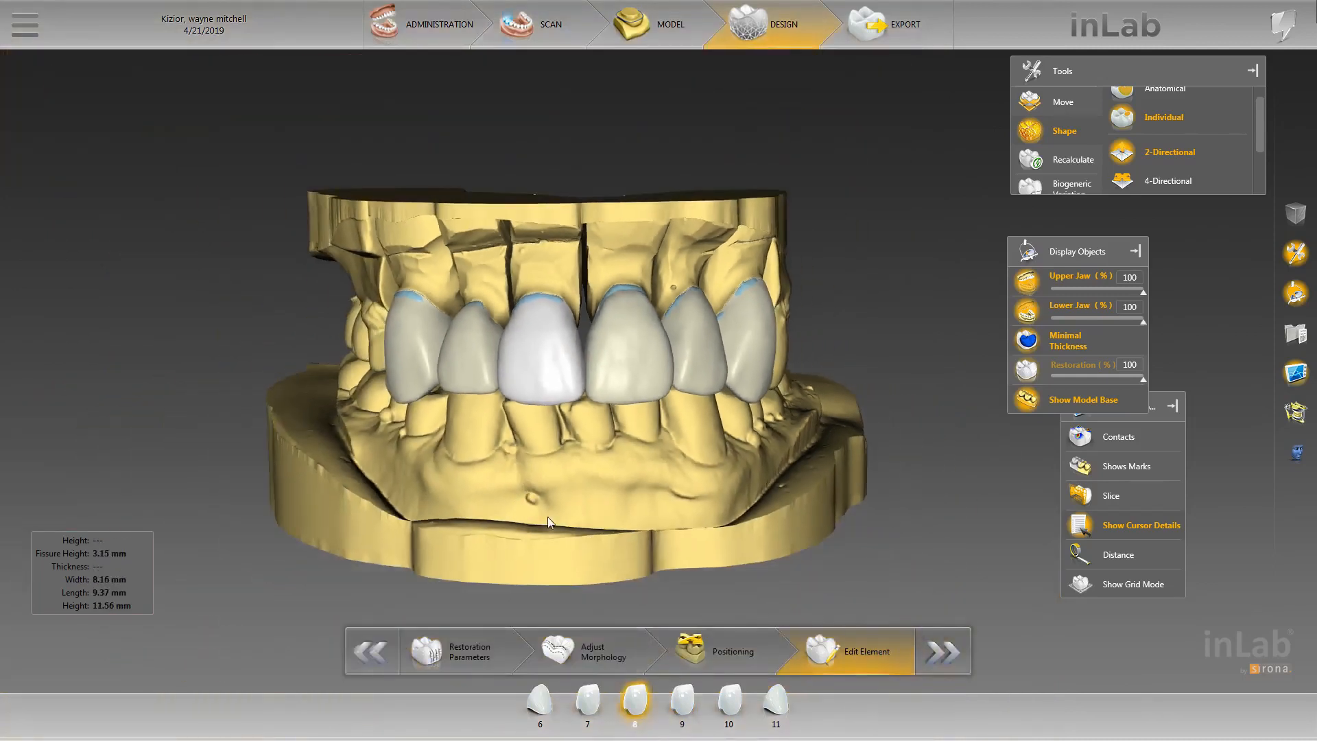
pyautogui.scroll(3, 546, 512)
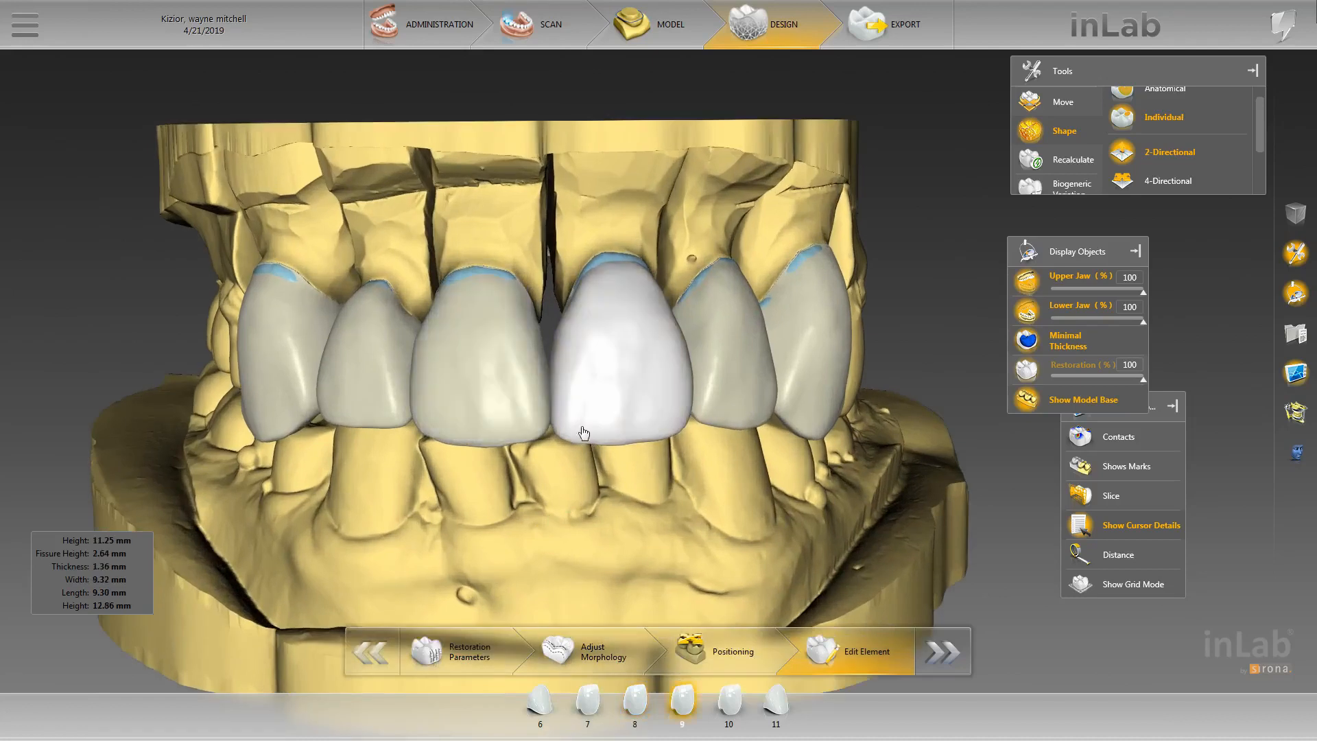
# - Adjust the mesial incisal corner and mesial edge of restoration 9 using 4-Directional shaping
pyautogui.click(1190, 183)
pyautogui.scroll(3, 563, 491)
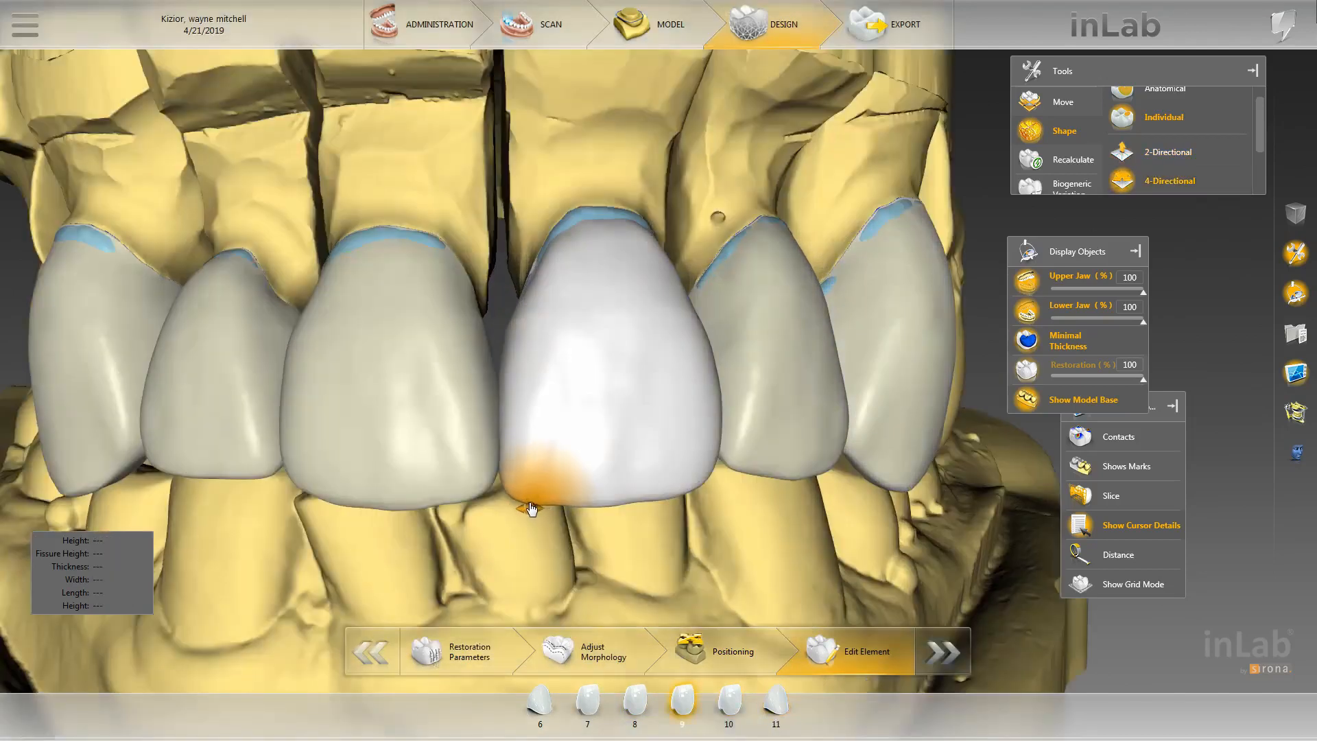
pyautogui.moveTo(582, 536); pyautogui.dragTo(487, 439, button='middle')
pyautogui.moveTo(484, 420); pyautogui.dragTo(509, 423)
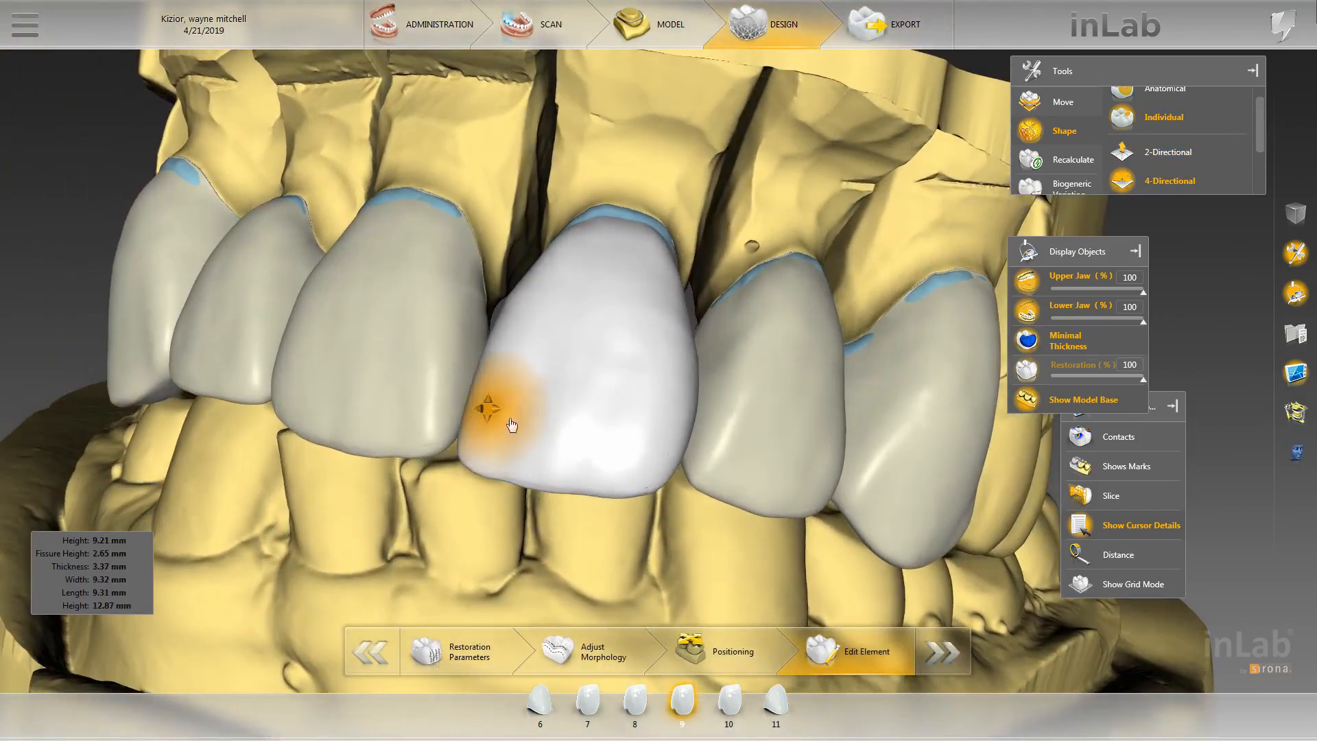
# - Refine the facial surface of restoration 9 with 2-Directional shaping and hide the lower jaw
pyautogui.moveTo(516, 446)
pyautogui.mouseDown(button='middle')
pyautogui.moveTo(545, 513)
pyautogui.moveTo(720, 484)
pyautogui.moveTo(775, 439)
pyautogui.mouseUp(button='middle')
pyautogui.click(1160, 154)
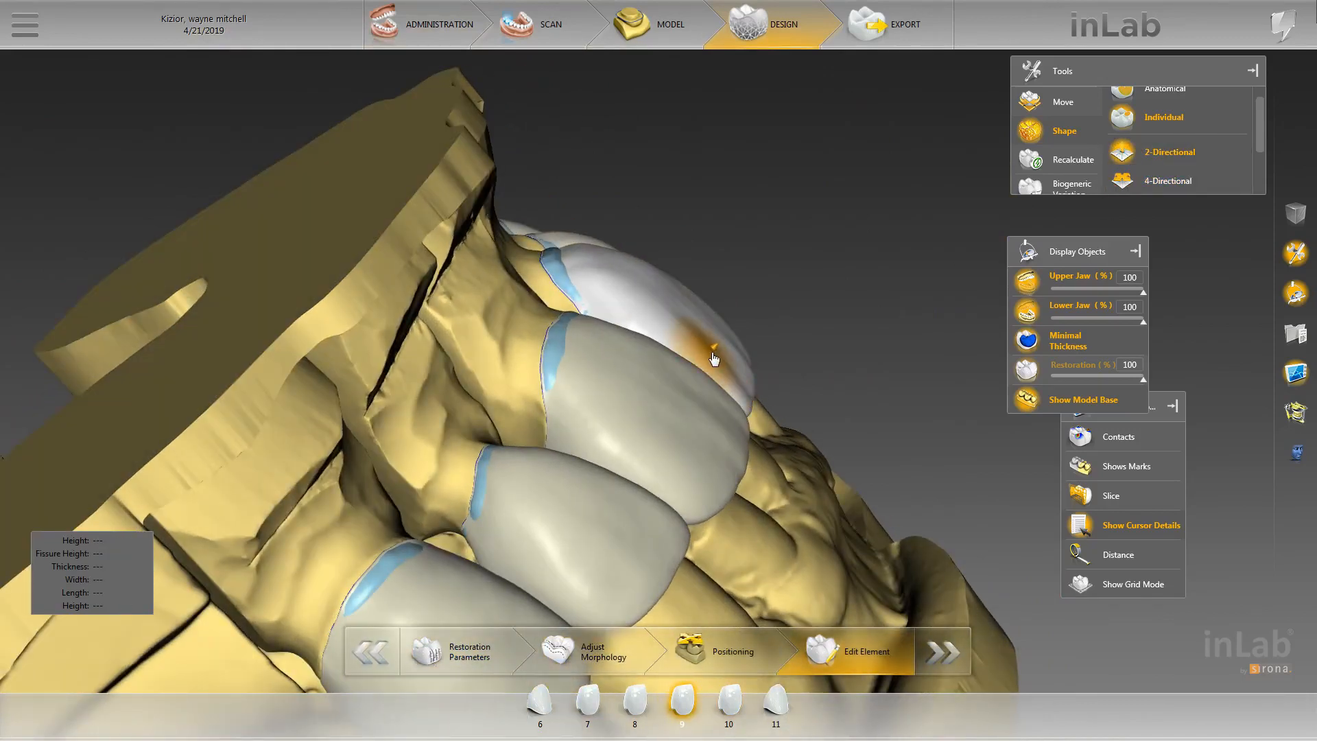
pyautogui.moveTo(622, 266); pyautogui.dragTo(642, 422, button='middle')
pyautogui.click(1038, 308)
pyautogui.moveTo(823, 329); pyautogui.dragTo(622, 258, button='middle')
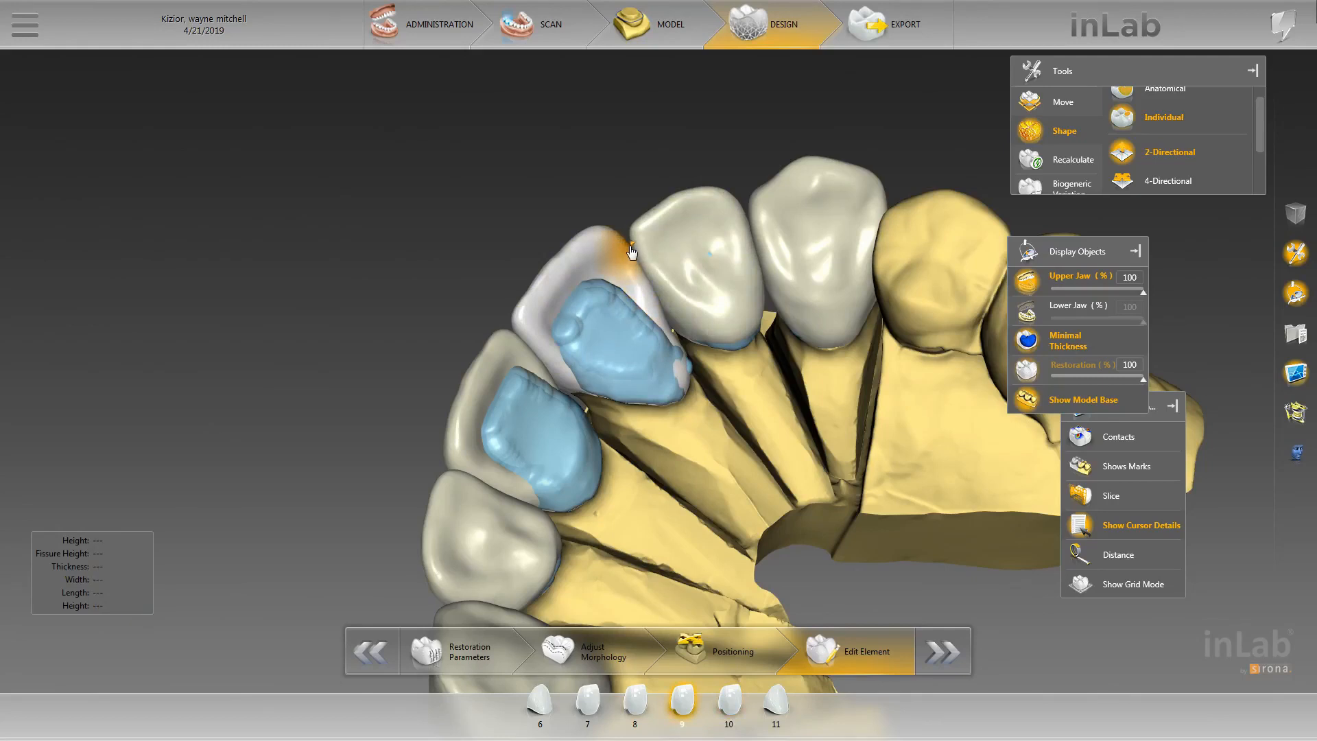
# - Shape the mesial side of restoration 10 where it meets restoration 9 using 2-Directional shaping
pyautogui.click(642, 269)
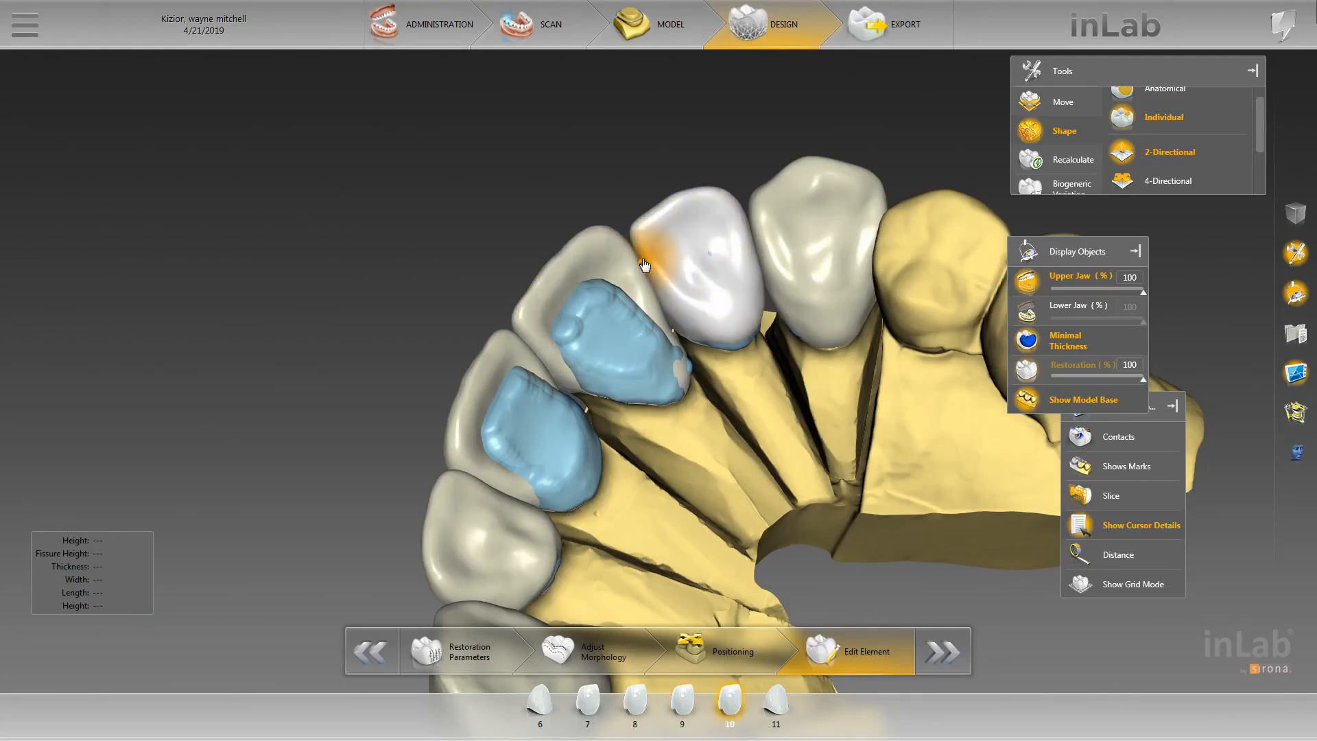
pyautogui.moveTo(581, 170); pyautogui.dragTo(726, 376)
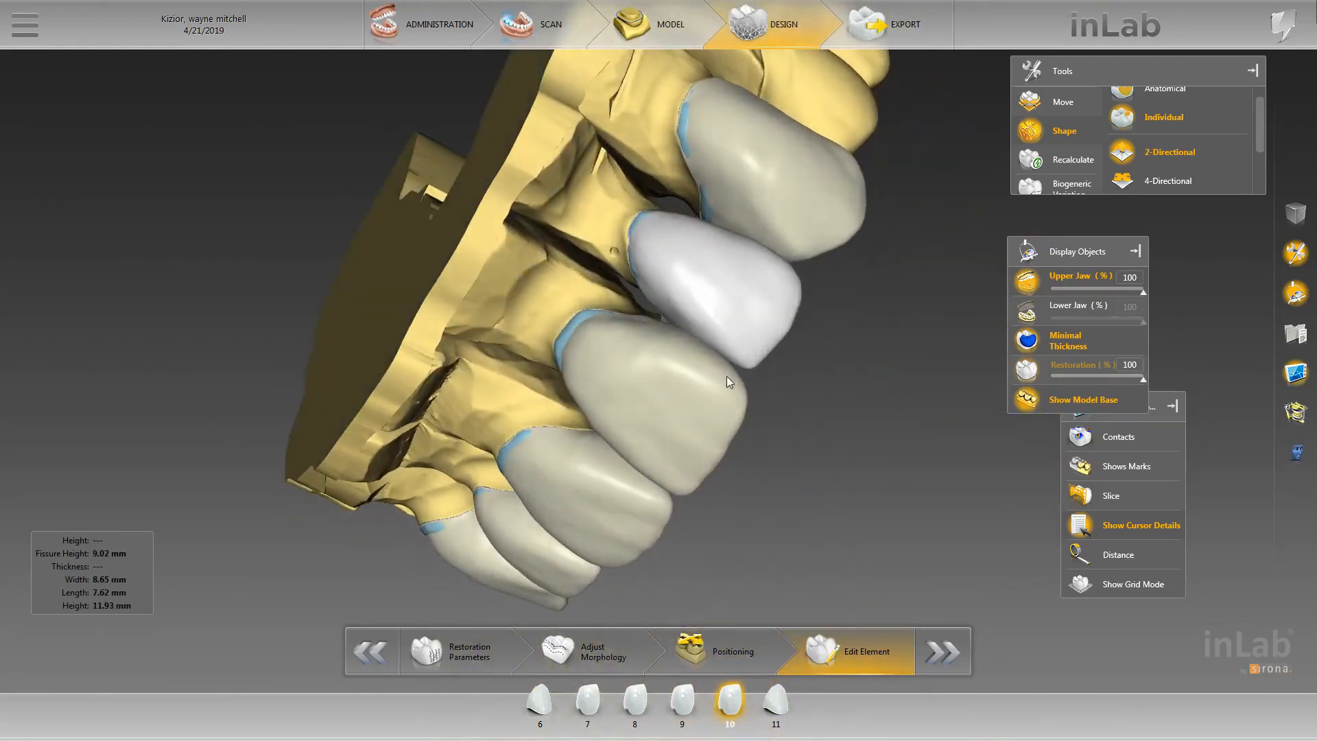
pyautogui.click(728, 381)
pyautogui.scroll(4, 735, 395)
pyautogui.click(754, 363)
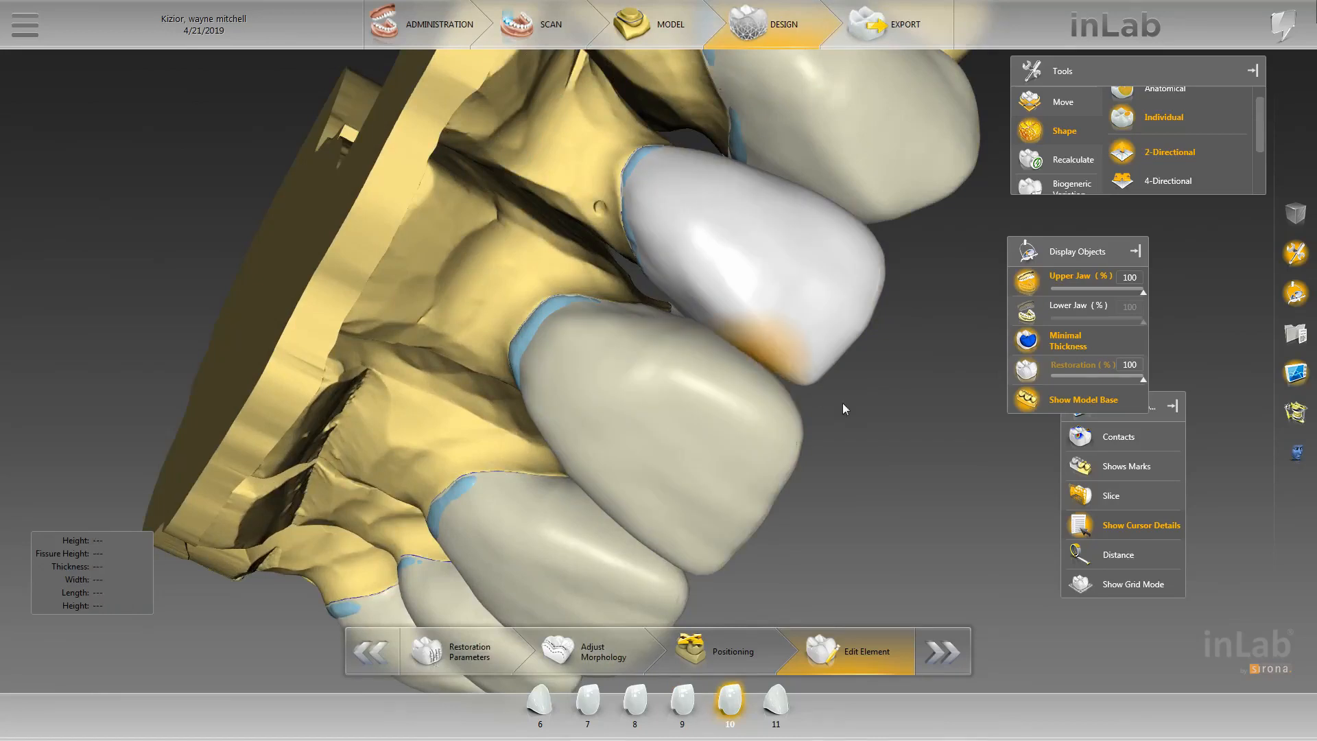
pyautogui.click(785, 414)
# - Hide the minimal thickness display and smooth the cervical facial area of restoration 9 with size 2.38 mm and strength 24%
pyautogui.scroll(-5, 801, 413)
pyautogui.moveTo(787, 433); pyautogui.dragTo(800, 249)
pyautogui.scroll(5, 800, 251)
pyautogui.click(1092, 345)
pyautogui.rightClick(605, 342)
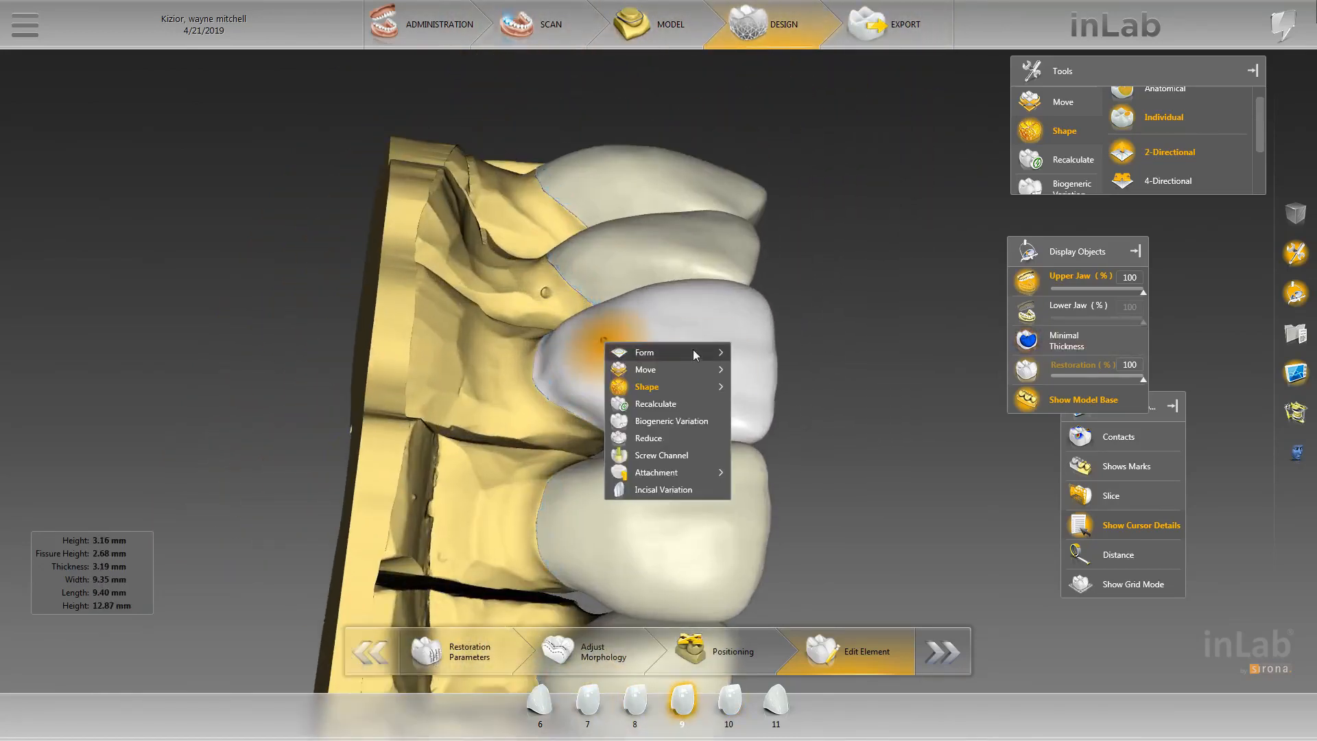
pyautogui.click(769, 370)
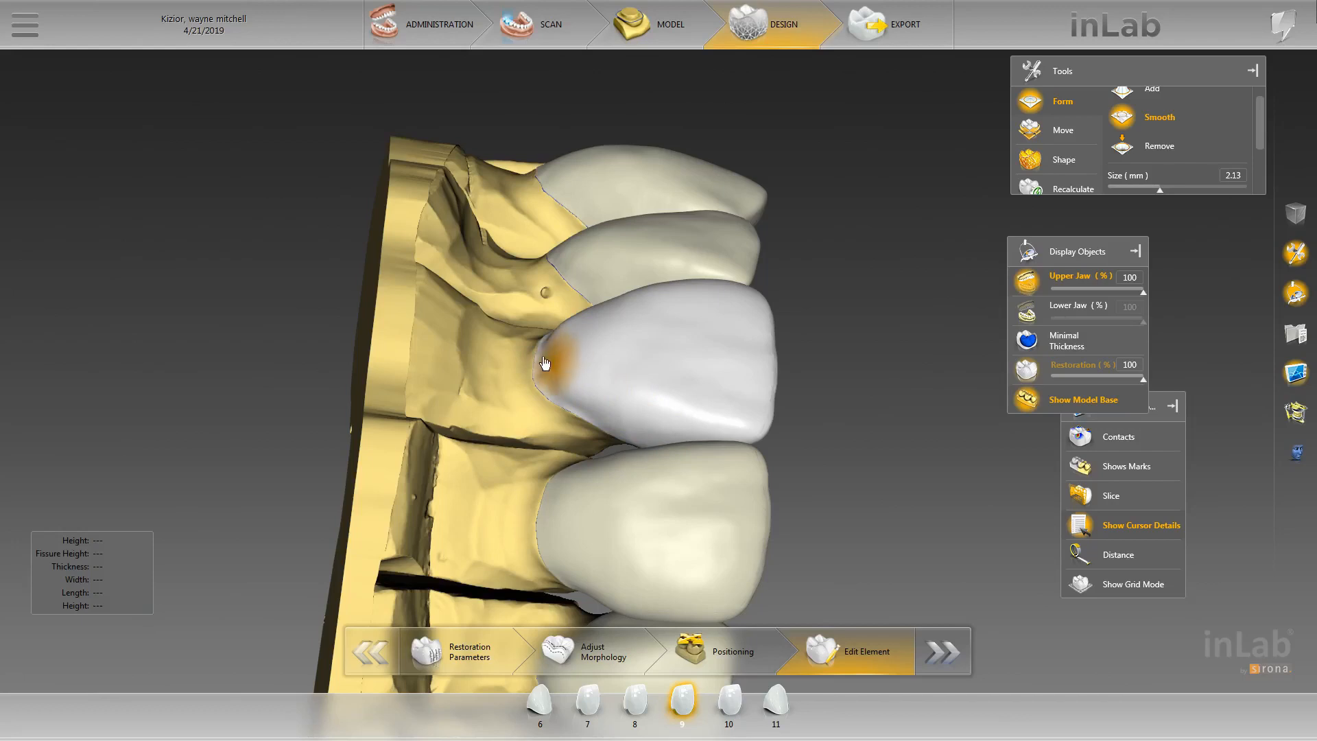
pyautogui.moveTo(1118, 135); pyautogui.dragTo(1167, 136)
pyautogui.scroll(1, 573, 364)
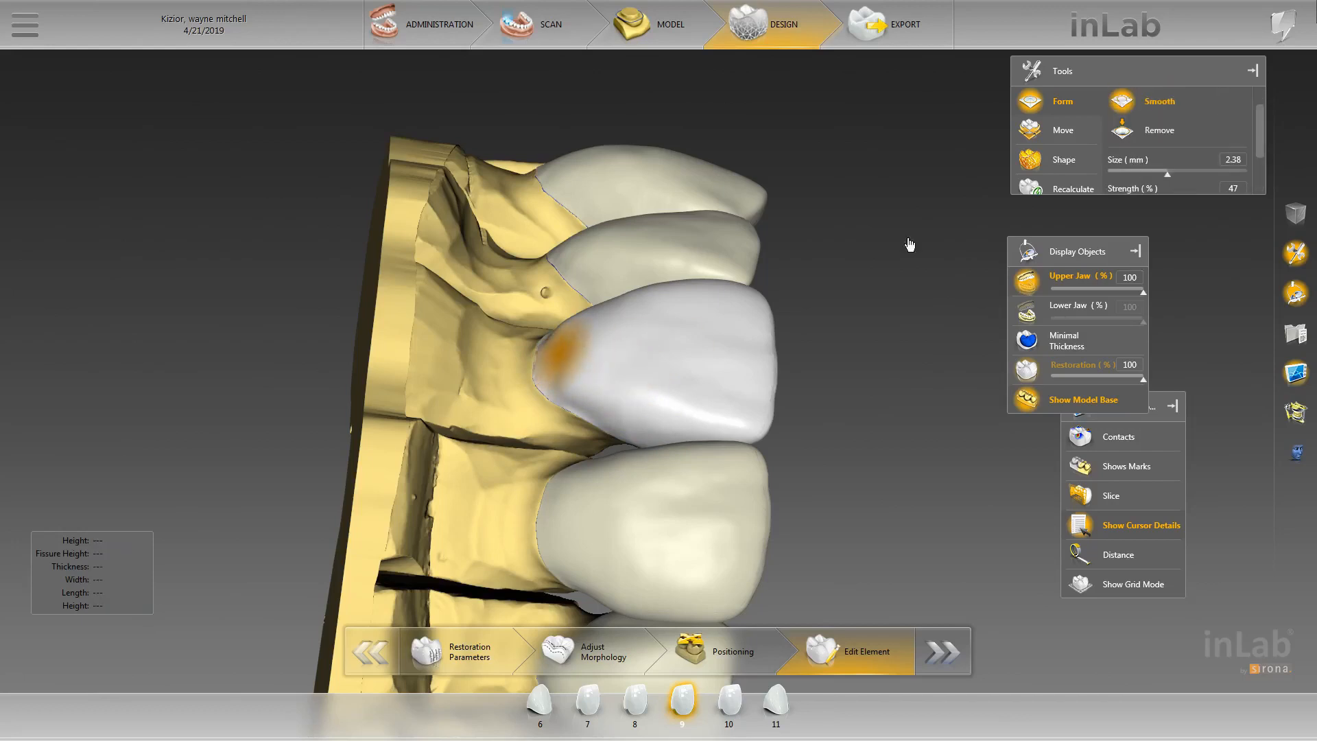
pyautogui.scroll(-2, 1179, 139)
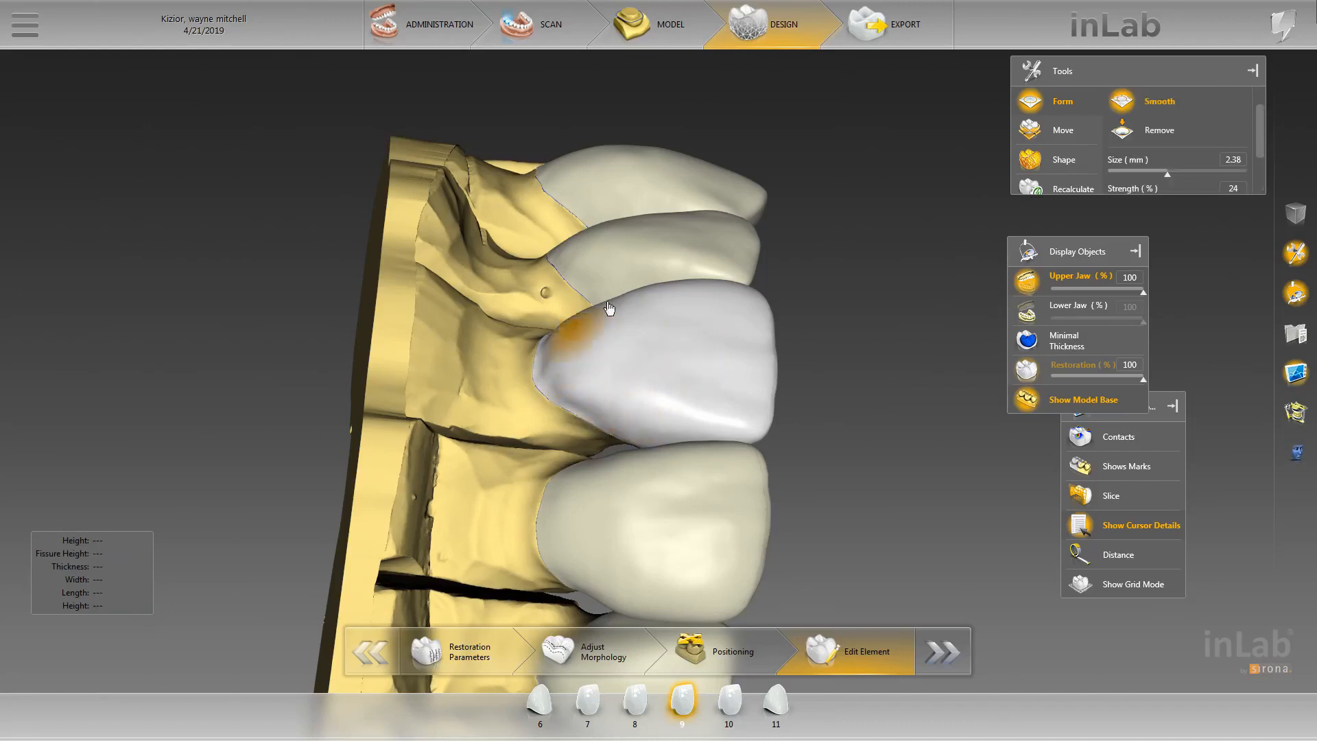
pyautogui.moveTo(608, 309)
pyautogui.mouseDown(button='middle')
pyautogui.moveTo(614, 368)
pyautogui.moveTo(676, 391)
pyautogui.moveTo(657, 374)
pyautogui.moveTo(744, 374)
pyautogui.moveTo(603, 332)
pyautogui.mouseUp(button='middle')
# - Reshape the distal facial side of restoration 9 with 2-Directional shaping, then add material near its margin with size 1.43 mm
pyautogui.rightClick(603, 332)
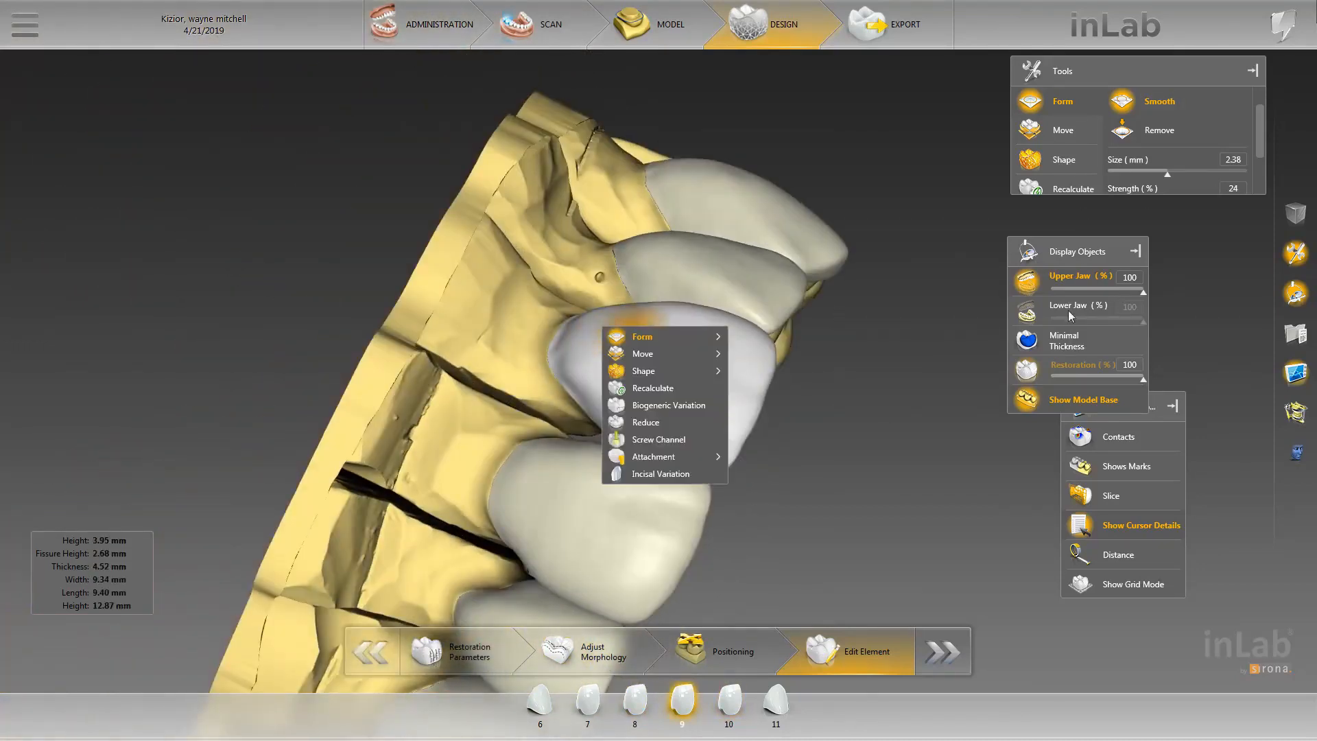
pyautogui.click(771, 386)
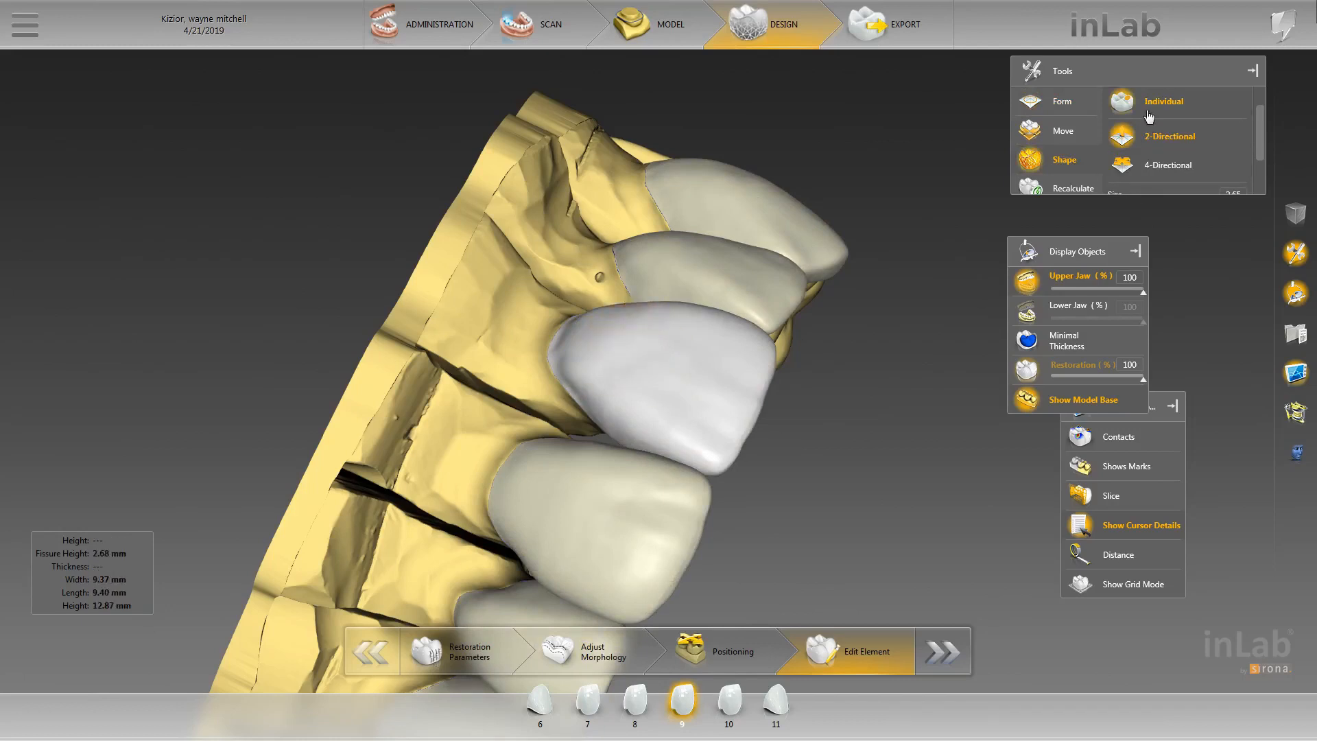
pyautogui.rightClick(651, 304)
pyautogui.moveTo(720, 337)
pyautogui.click(795, 338)
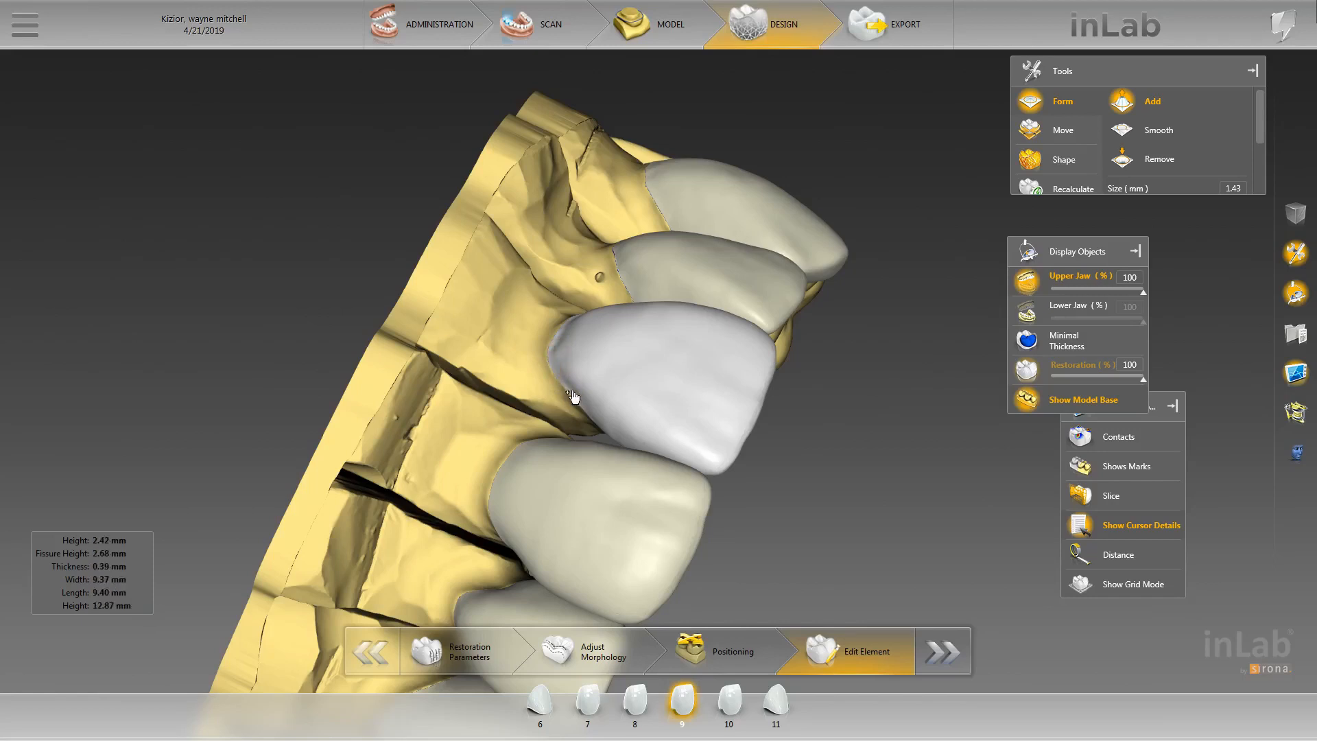
pyautogui.moveTo(581, 400)
pyautogui.mouseDown(button='middle')
pyautogui.moveTo(568, 369)
pyautogui.moveTo(632, 343)
pyautogui.moveTo(632, 355)
pyautogui.mouseUp(button='middle')
# - Adjust the facial bulge of restoration 9 using Individual, 2-Directional shaping
pyautogui.rightClick(676, 370)
pyautogui.click(806, 429)
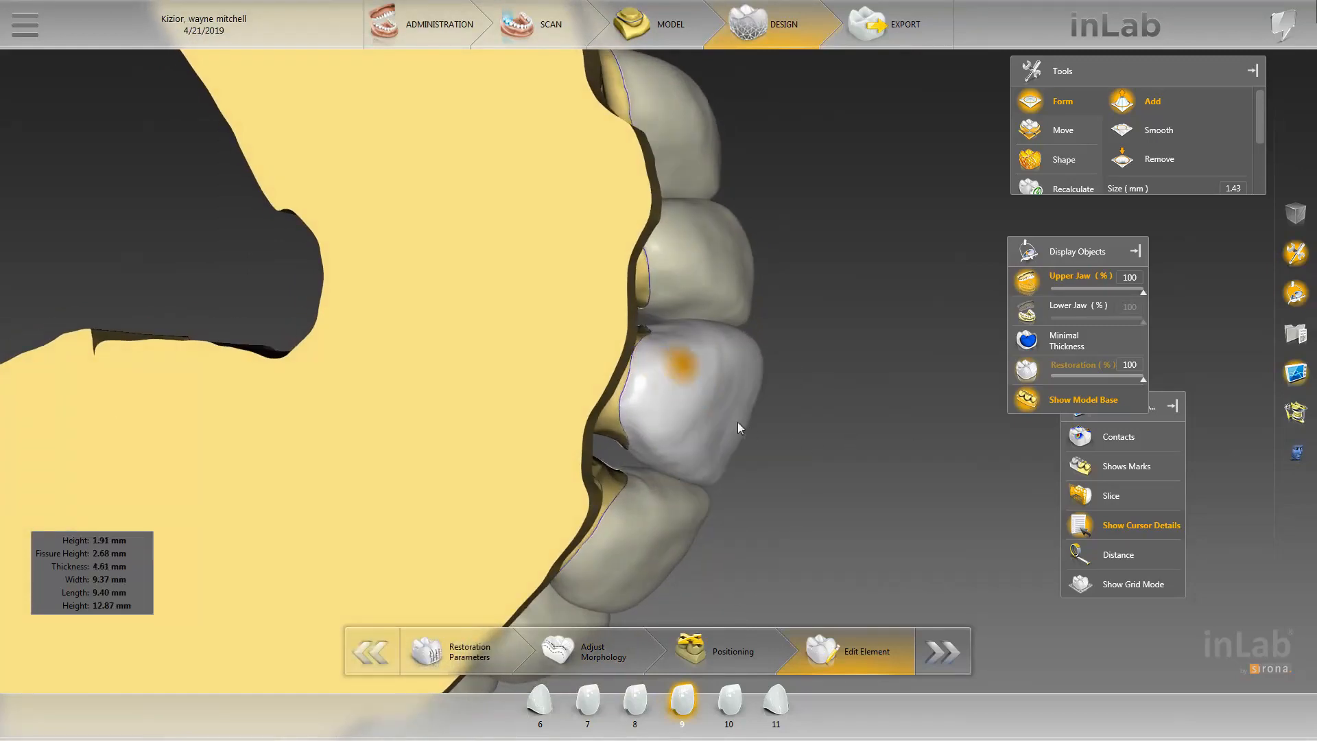
pyautogui.moveTo(698, 398); pyautogui.dragTo(631, 353, button='middle')
# - Smooth the facial and mesial surfaces of restoration 9 with size 2.35 mm and strength 17%
pyautogui.rightClick(632, 353)
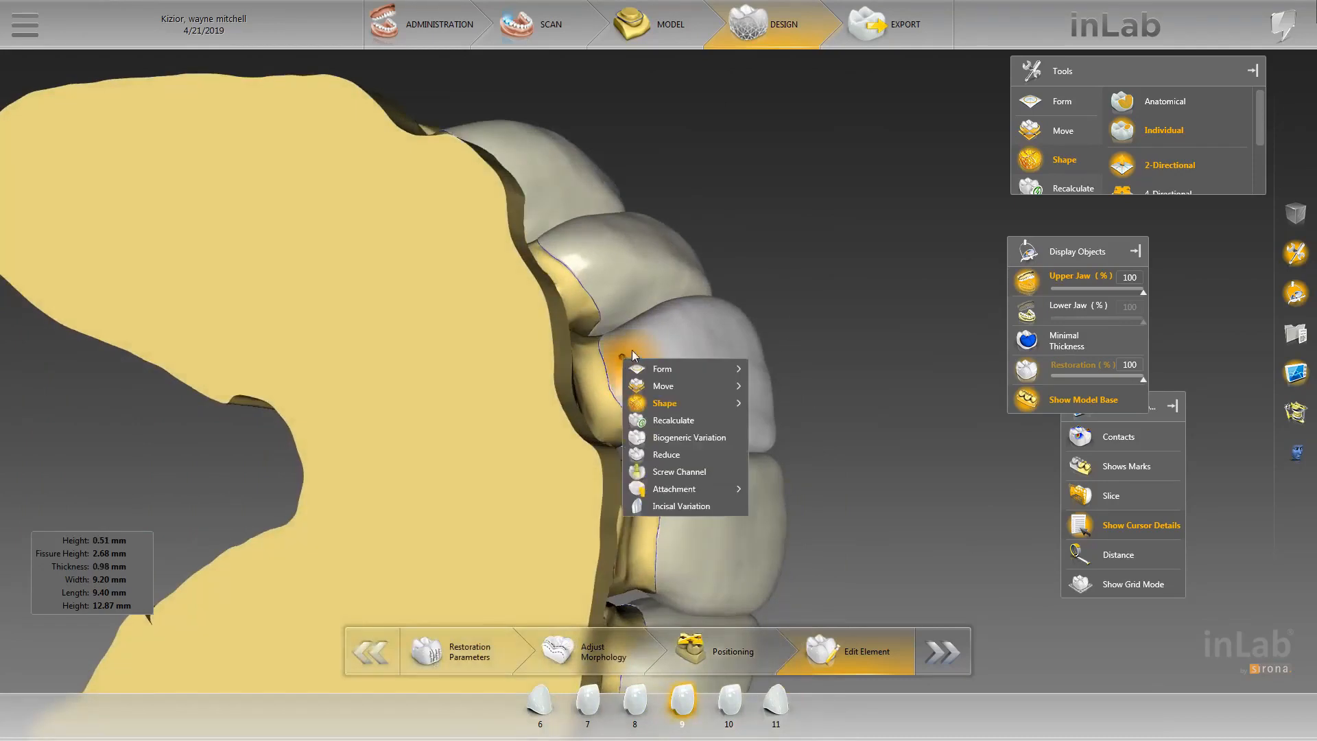
pyautogui.moveTo(707, 369)
pyautogui.click(782, 369)
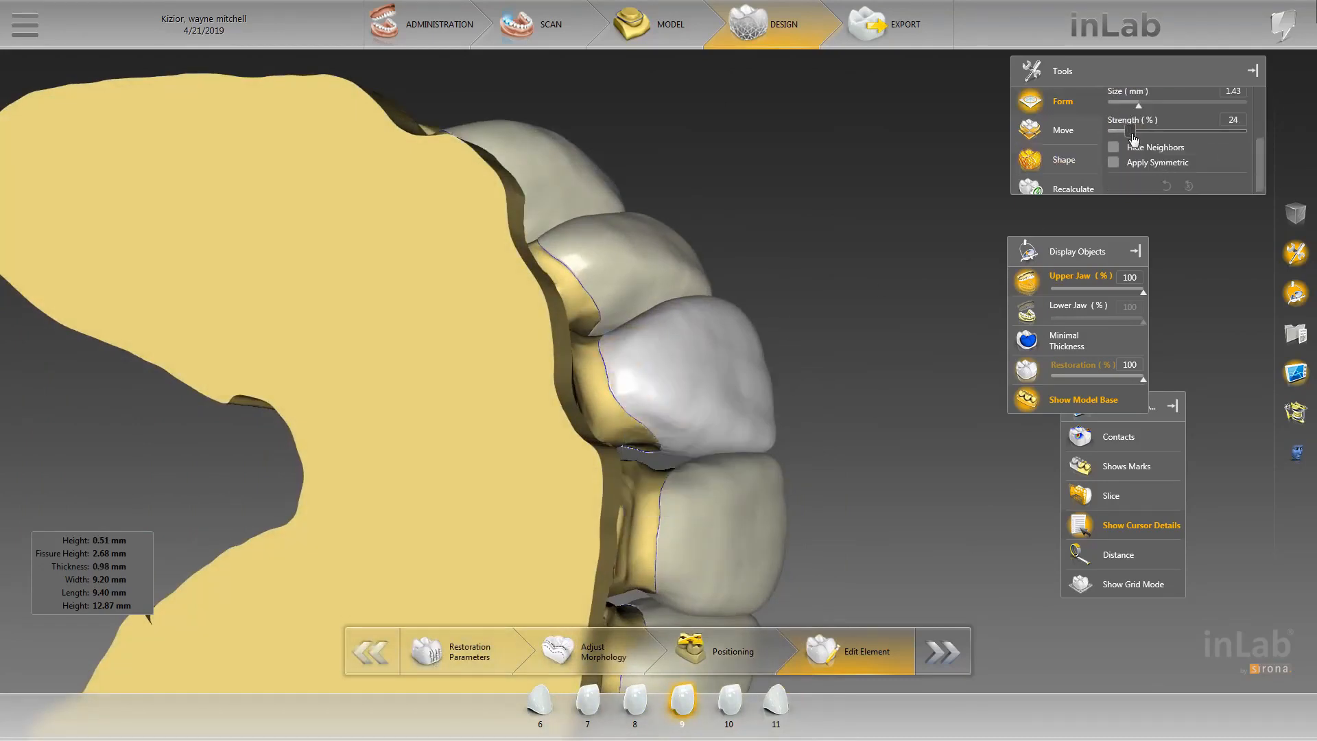
pyautogui.press('space')
pyautogui.moveTo(820, 335); pyautogui.dragTo(833, 392)
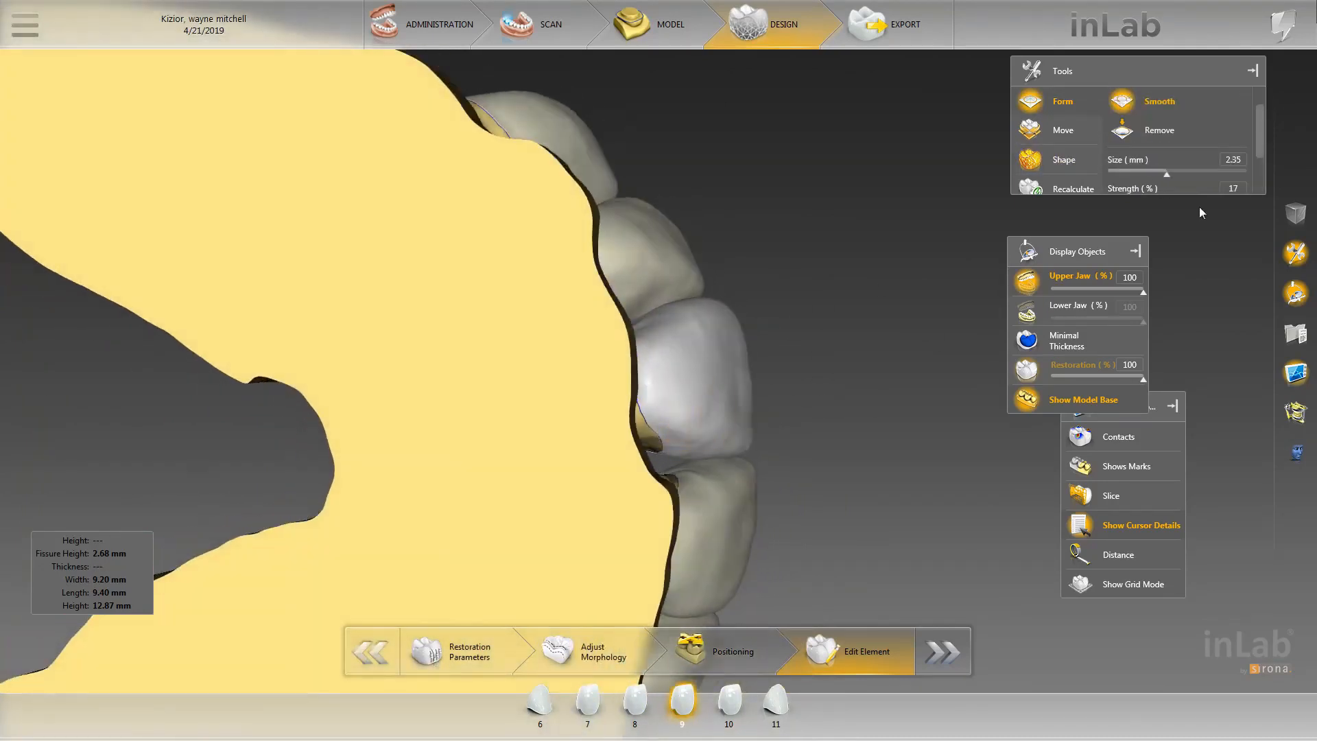
pyautogui.scroll(-1, 1131, 168)
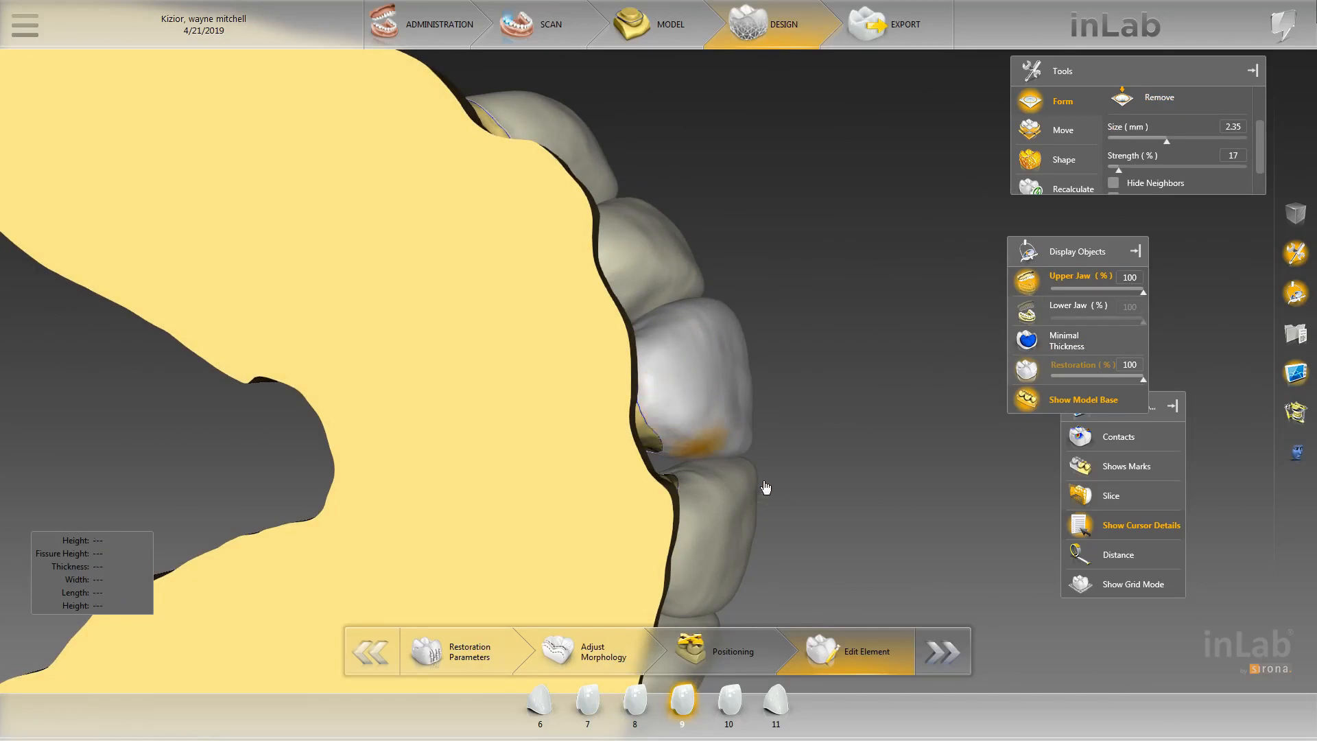
pyautogui.moveTo(765, 487); pyautogui.dragTo(716, 473)
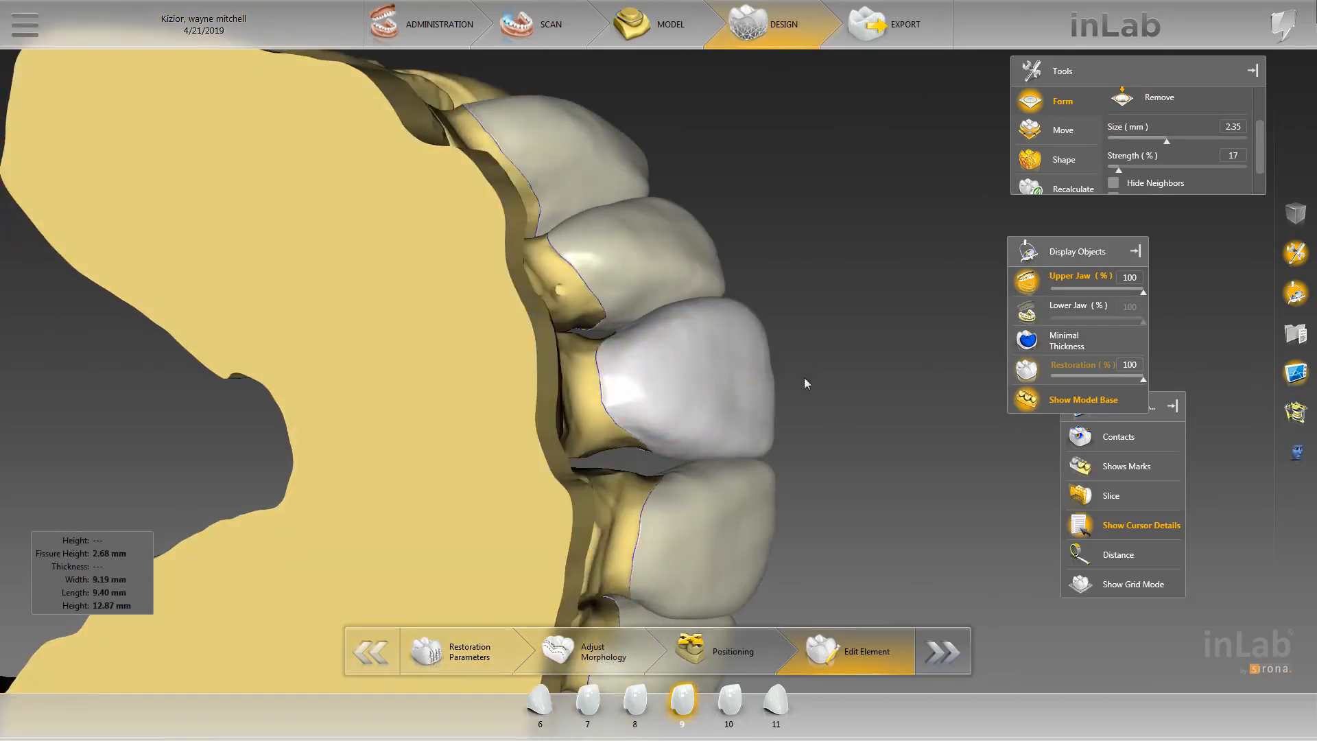
pyautogui.moveTo(806, 384); pyautogui.dragTo(678, 377)
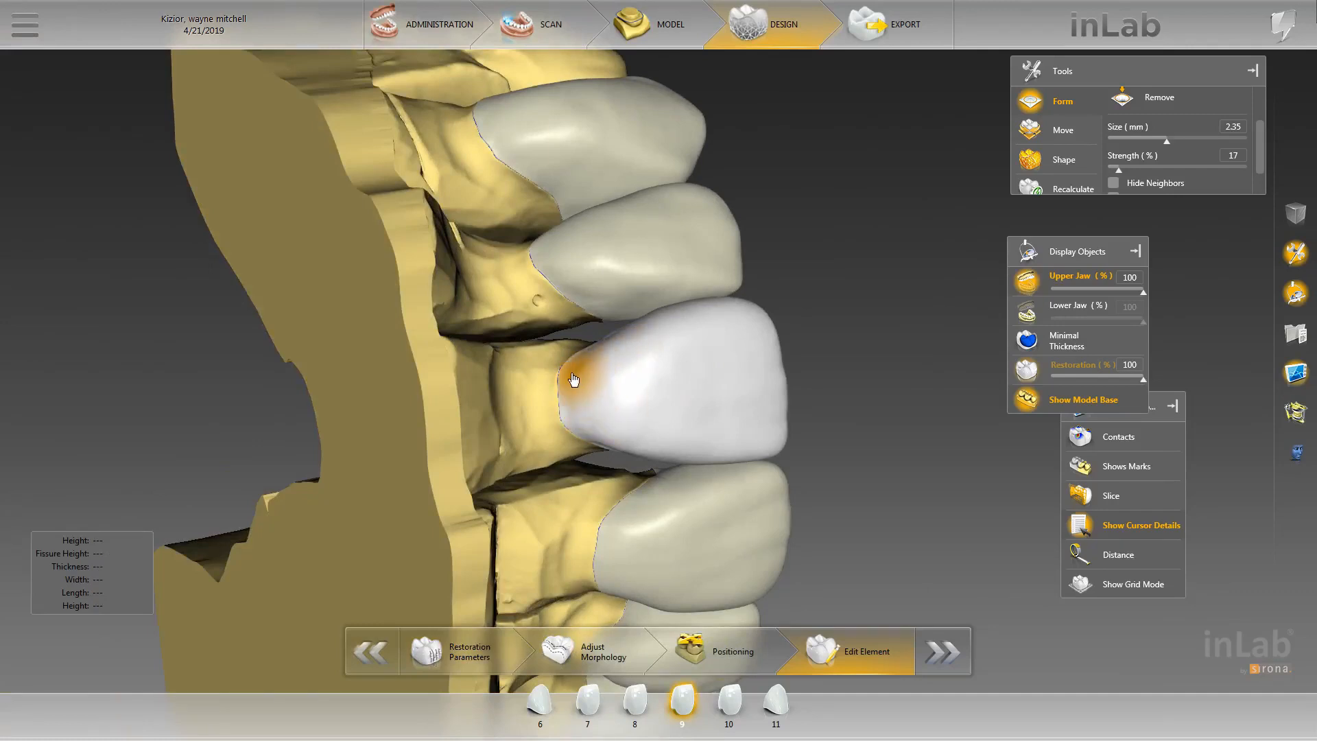
# - Refine the facial cervical contour of restoration 9 at its margin using Individual, 2-Directional shaping
pyautogui.moveTo(834, 395); pyautogui.dragTo(739, 396)
pyautogui.rightClick(546, 381)
pyautogui.click(588, 431)
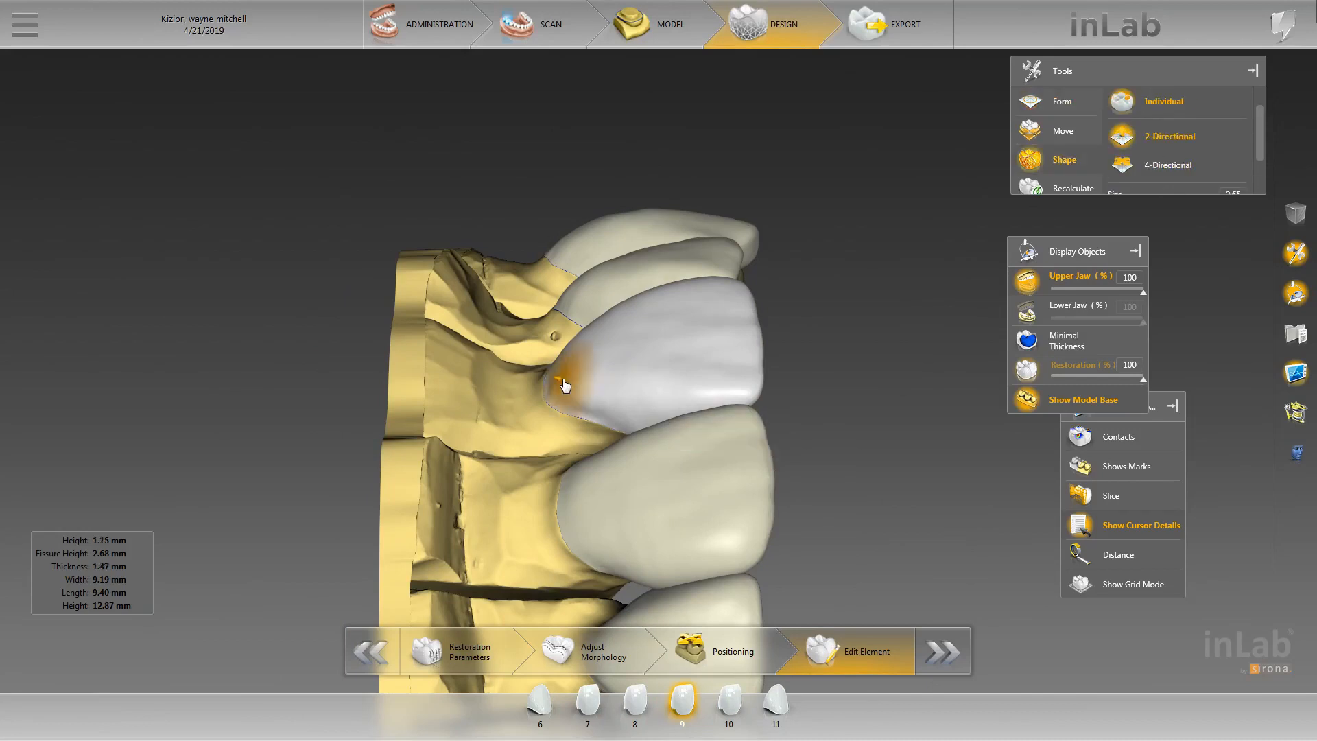
pyautogui.moveTo(552, 377); pyautogui.dragTo(639, 352)
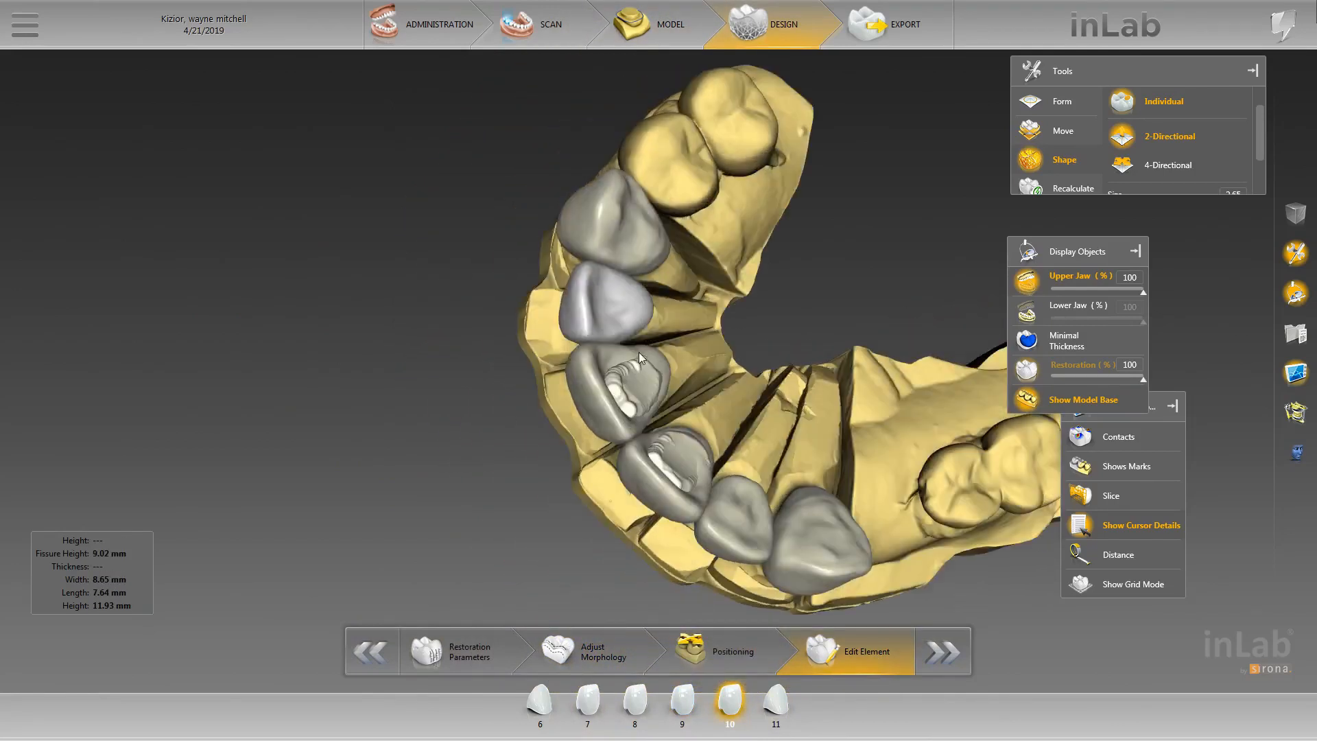
# - Show the minimal thickness display and build out the lingual surface of restoration 9 over the exposed minimal thickness area
pyautogui.doubleClick(639, 354)
pyautogui.click(1058, 342)
pyautogui.moveTo(741, 332); pyautogui.dragTo(651, 352)
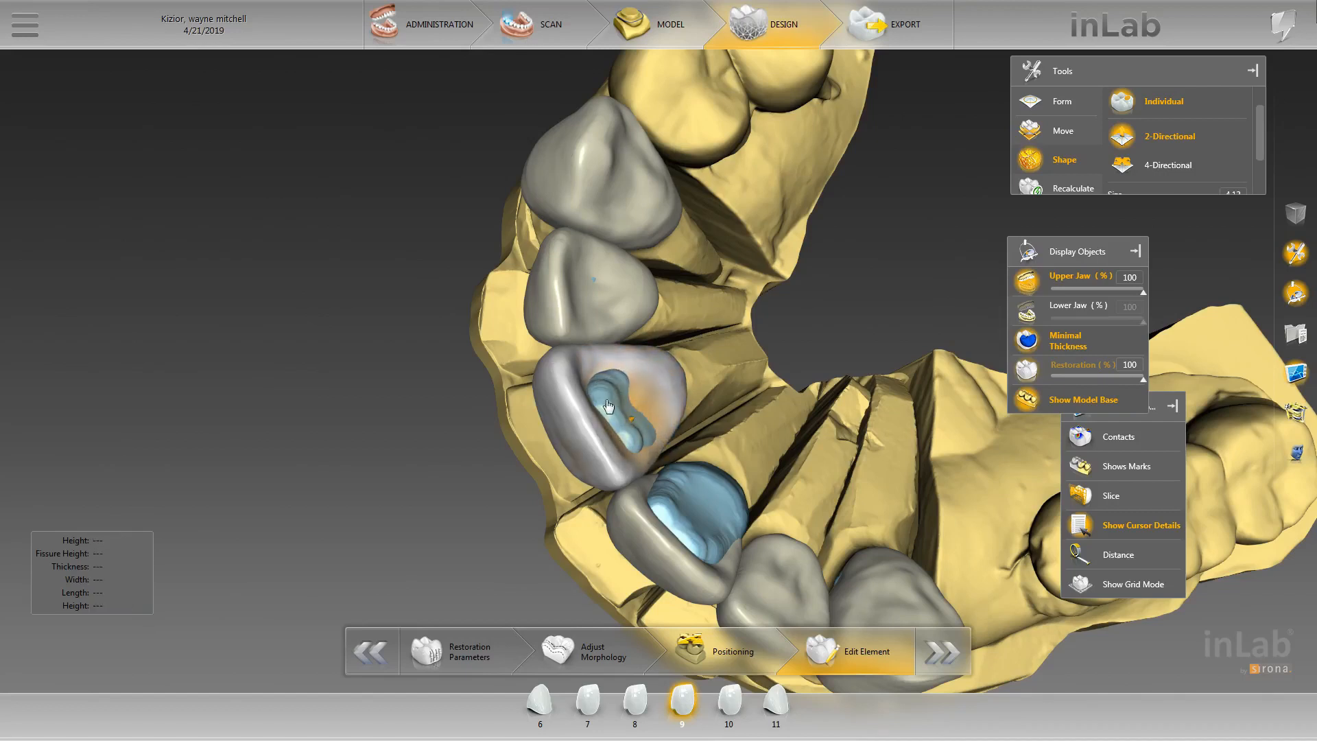
pyautogui.moveTo(608, 406); pyautogui.dragTo(592, 378)
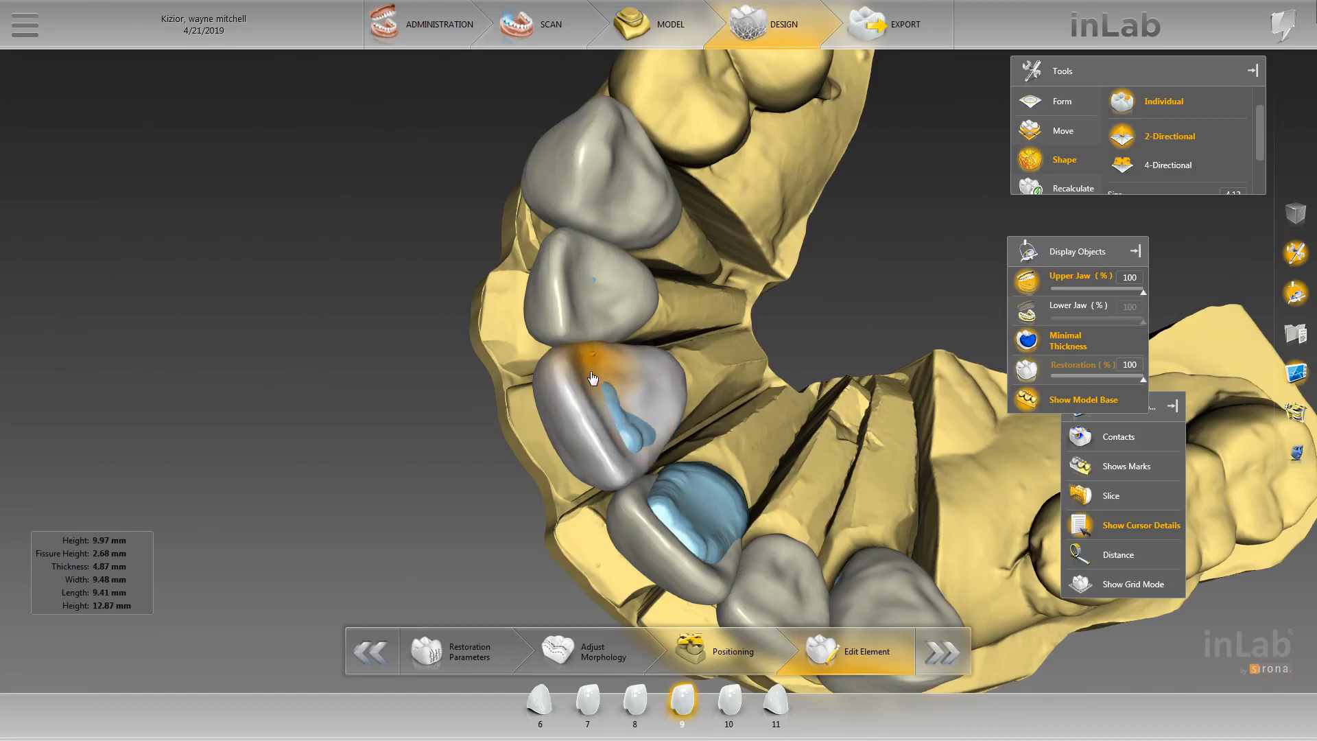
# - Display the contacts and adjust the lingual contact area between restorations 9 and 10
pyautogui.click(1101, 446)
pyautogui.moveTo(636, 321); pyautogui.dragTo(618, 332)
pyautogui.click(619, 334)
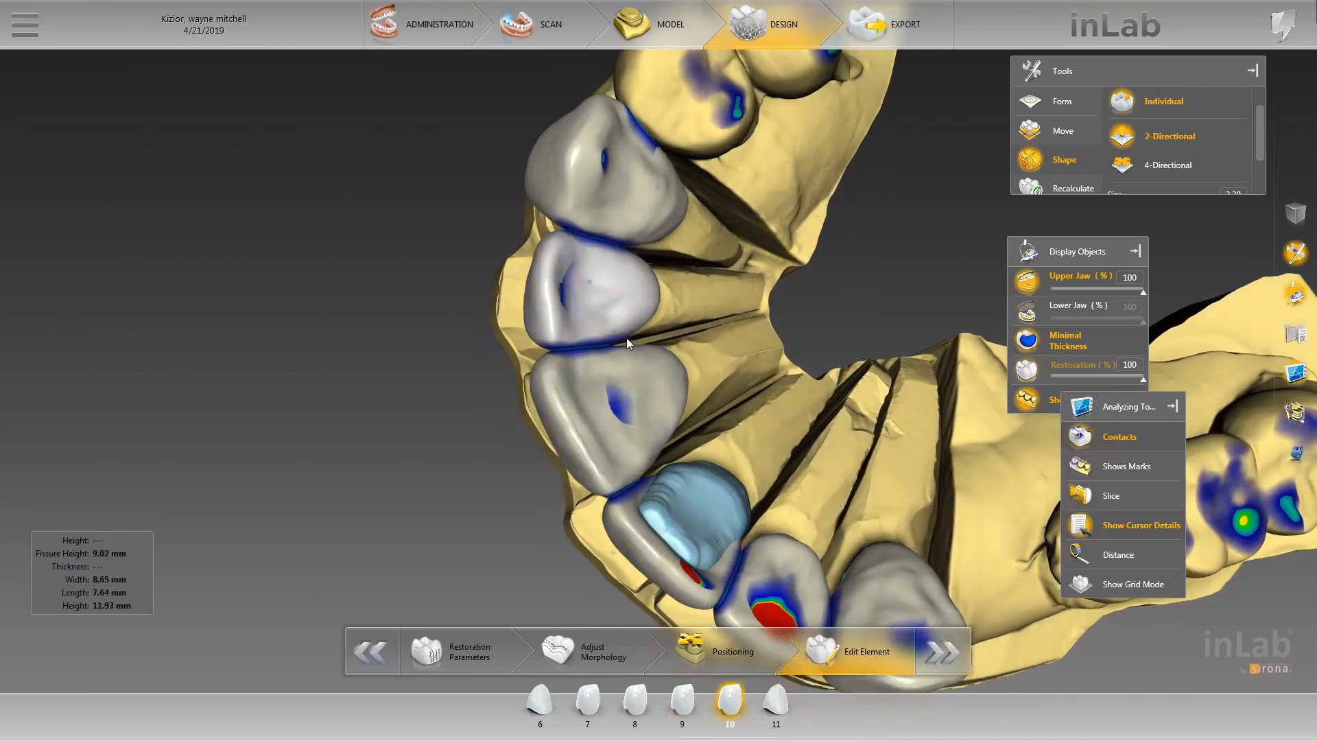
pyautogui.click(636, 351)
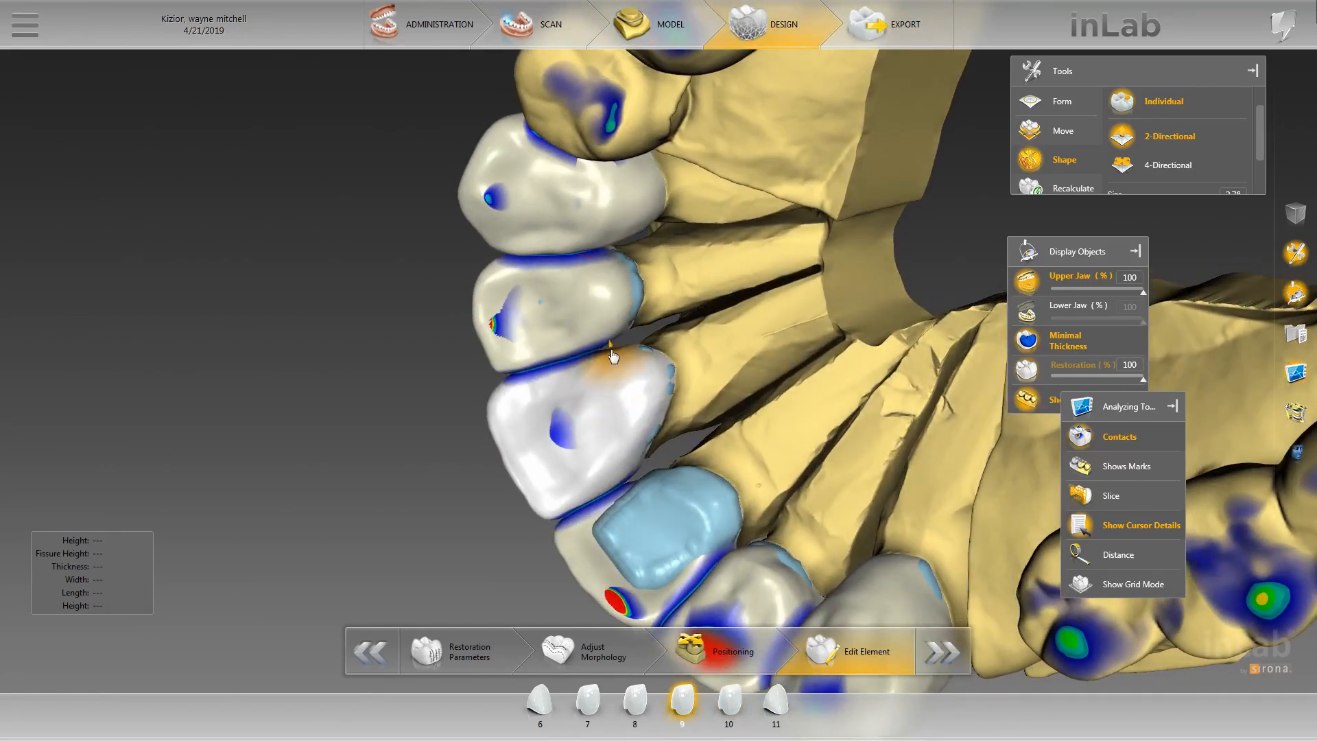
# - Select restoration 10 and examine its facial contour and contact areas against restorations 9 and 11
pyautogui.click(616, 335)
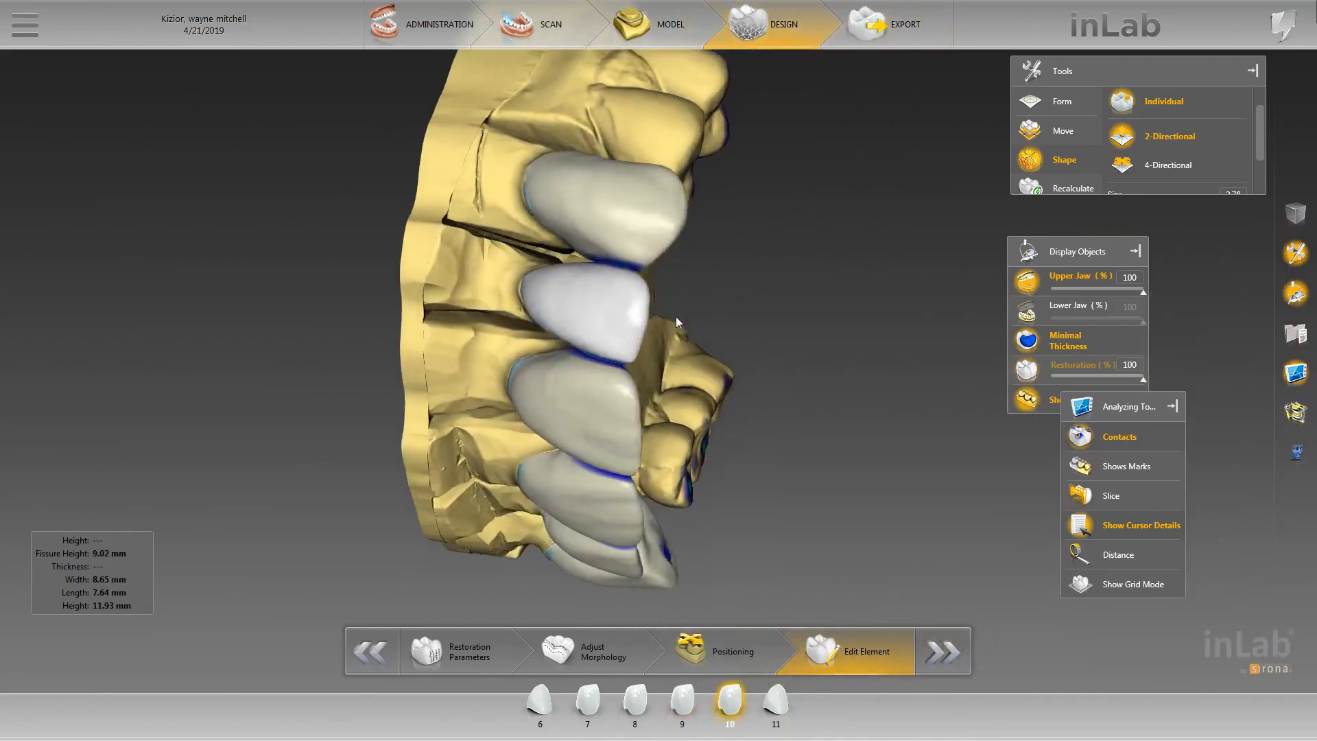
pyautogui.scroll(-5, 750, 322)
pyautogui.moveTo(751, 322); pyautogui.dragTo(438, 418)
pyautogui.scroll(5, 438, 418)
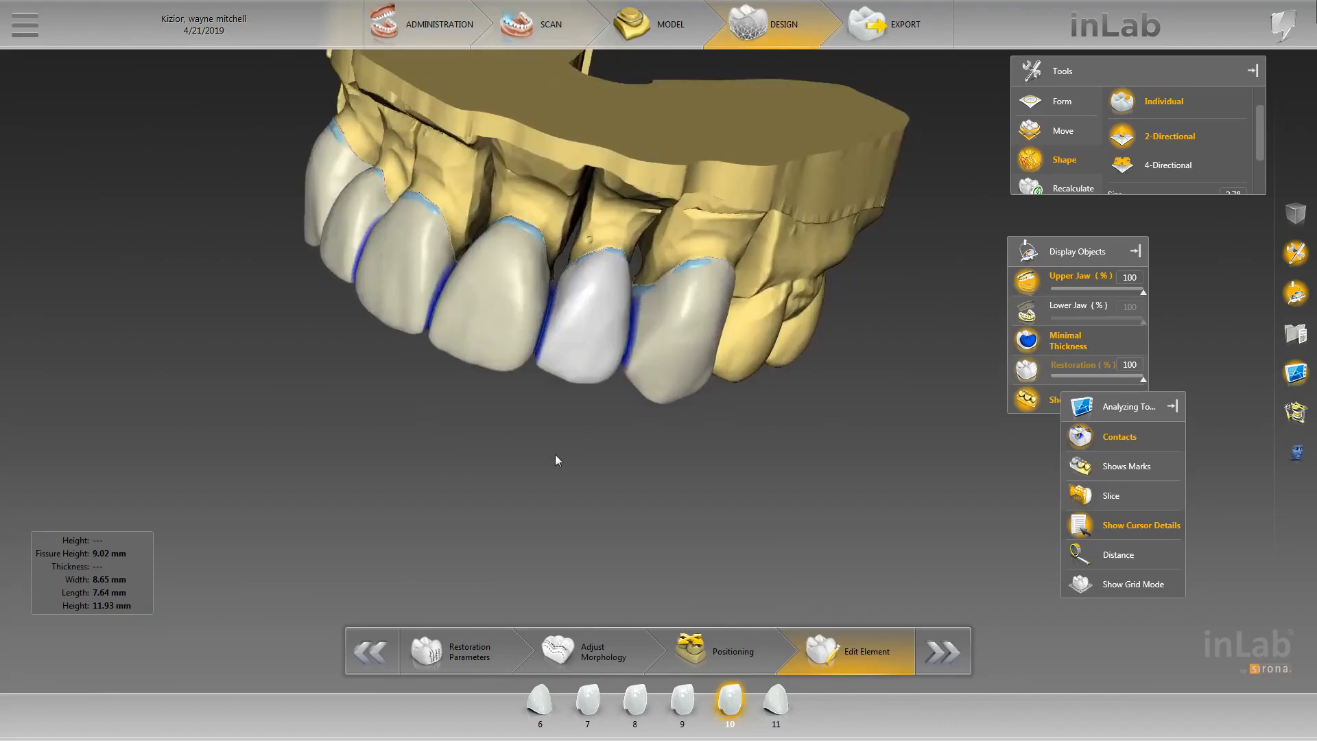
pyautogui.moveTo(554, 454); pyautogui.dragTo(445, 352)
pyautogui.scroll(3, 515, 207)
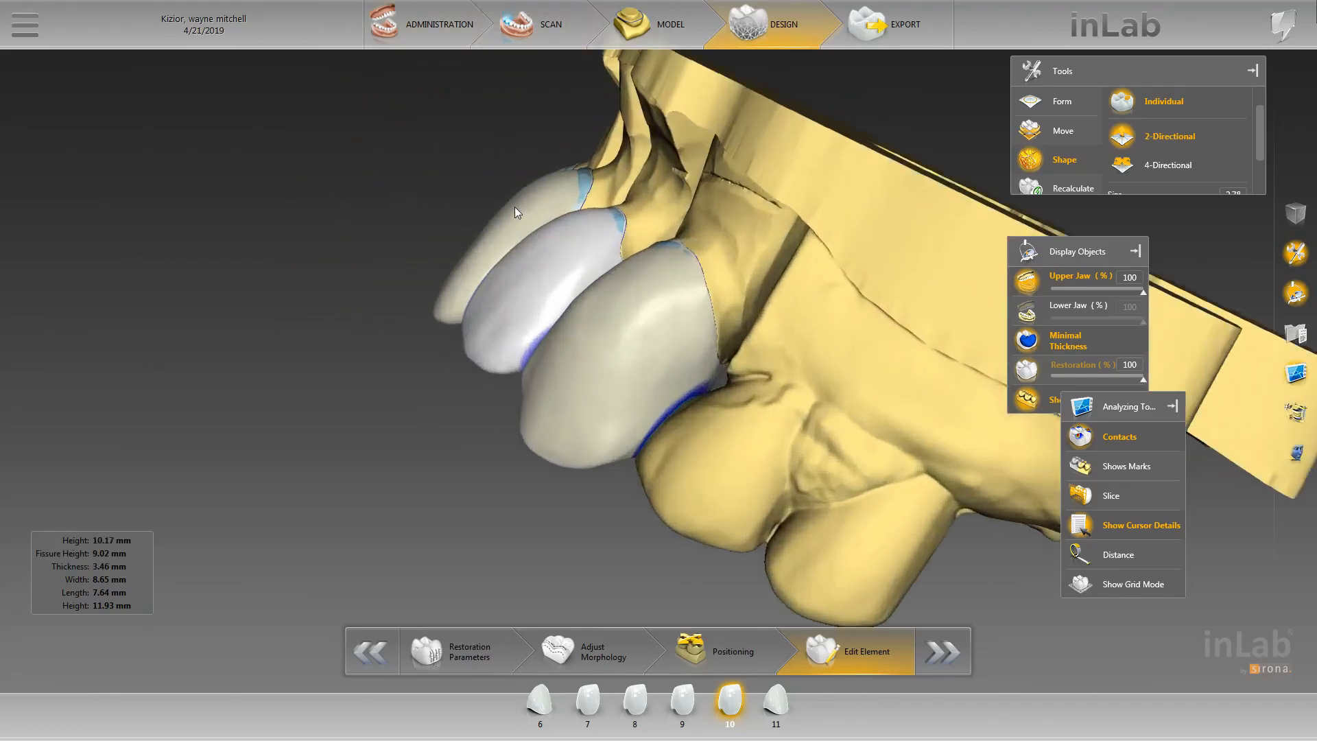
# - Refine the facial contour of restoration 9 with Individual, 2-Directional shaping, checking it against the neighbouring restorations
pyautogui.click(514, 207)
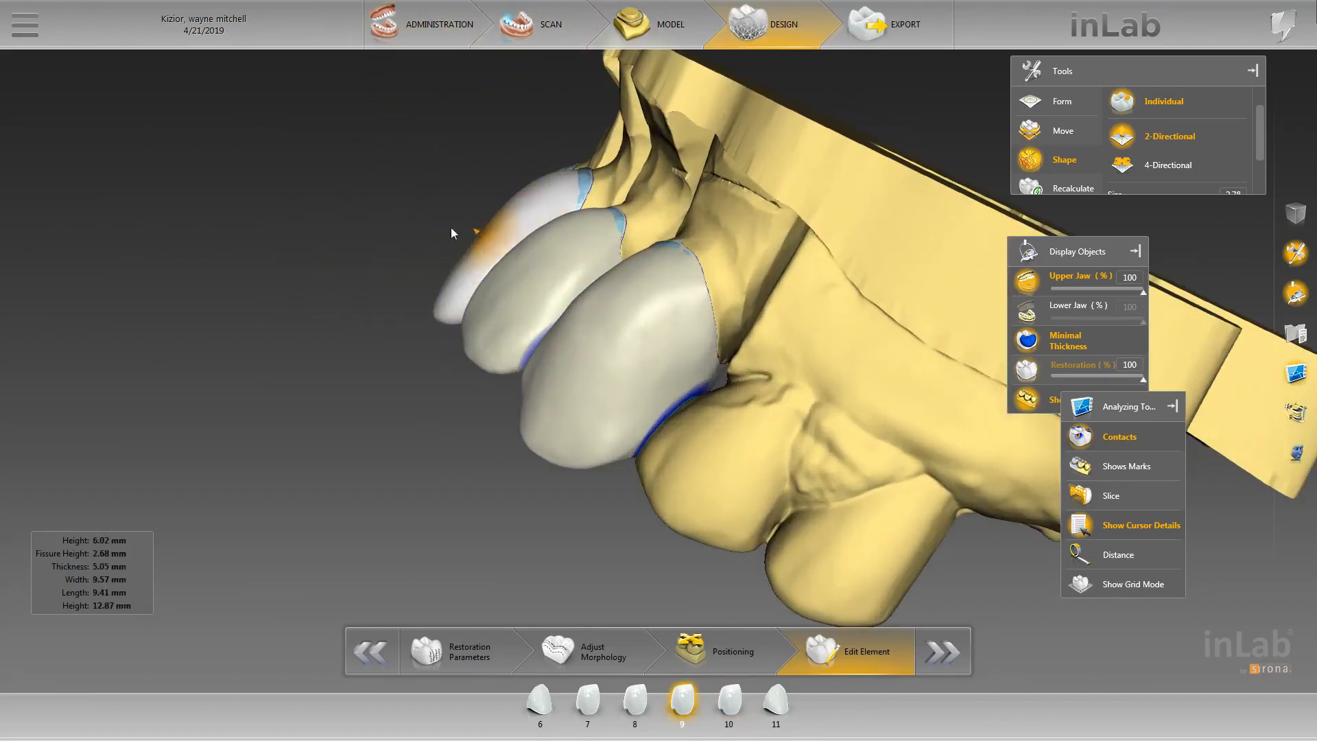
pyautogui.moveTo(451, 232)
pyautogui.mouseDown()
pyautogui.moveTo(471, 275)
pyautogui.moveTo(439, 191)
pyautogui.moveTo(462, 210)
pyautogui.mouseUp()
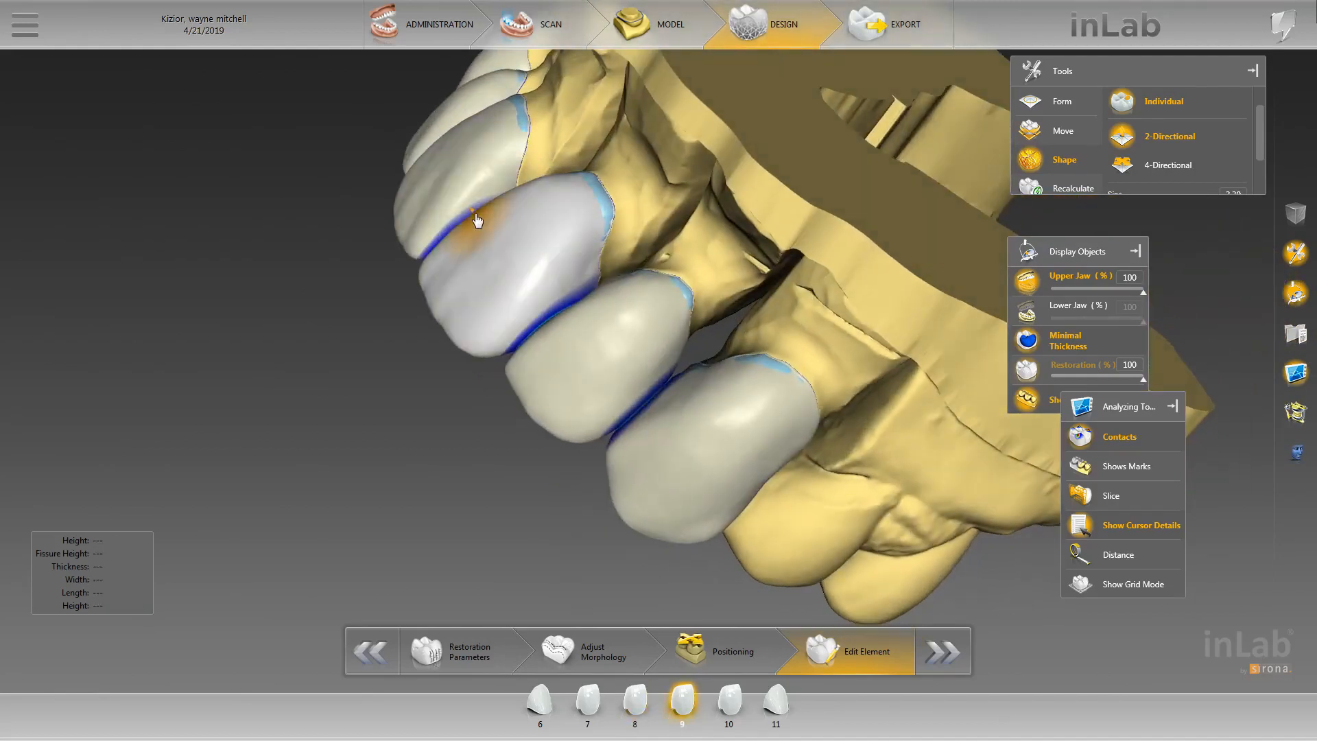
pyautogui.moveTo(373, 221); pyautogui.dragTo(576, 275)
pyautogui.scroll(-5, 576, 275)
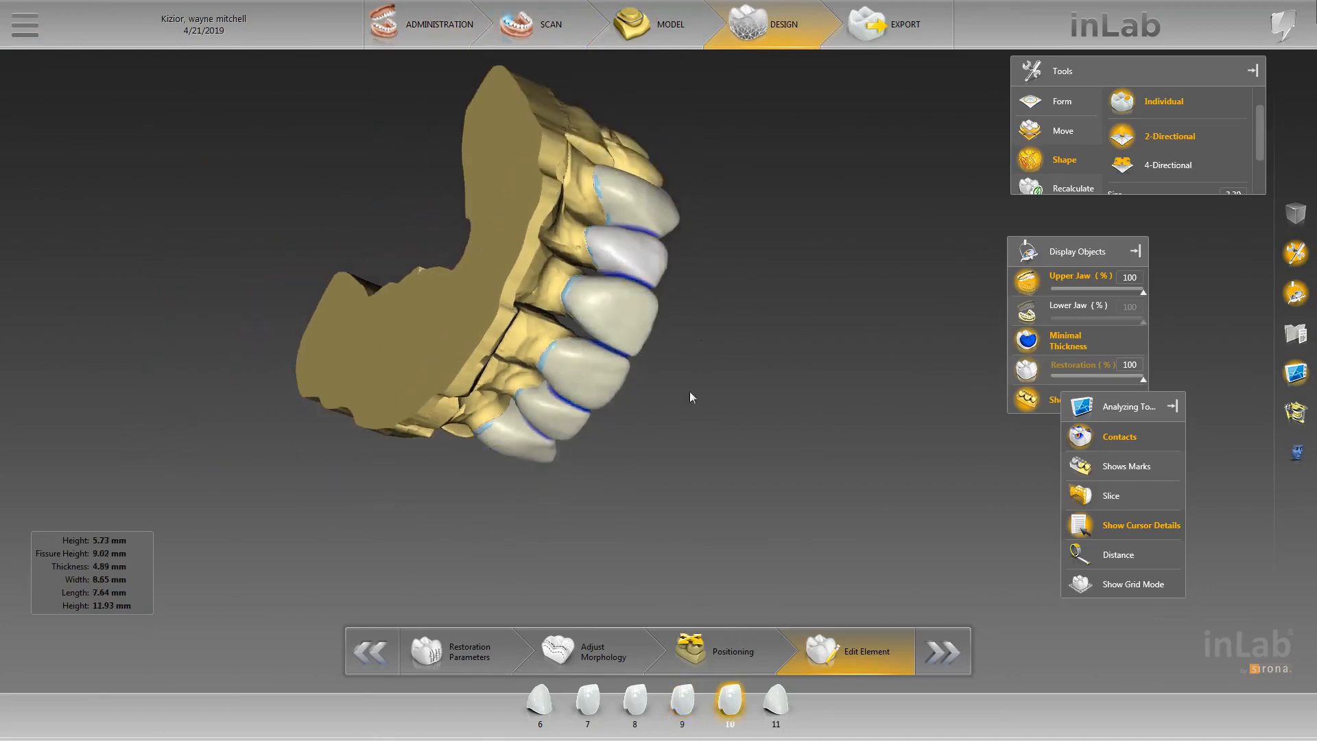
# - Show the lower jaw, turn off the contacts display and compare the incisal edges of restorations 8 and 9 from the front
pyautogui.moveTo(689, 391); pyautogui.dragTo(555, 366)
pyautogui.click(1076, 309)
pyautogui.click(1104, 437)
pyautogui.scroll(5, 594, 383)
pyautogui.scroll(4, 554, 366)
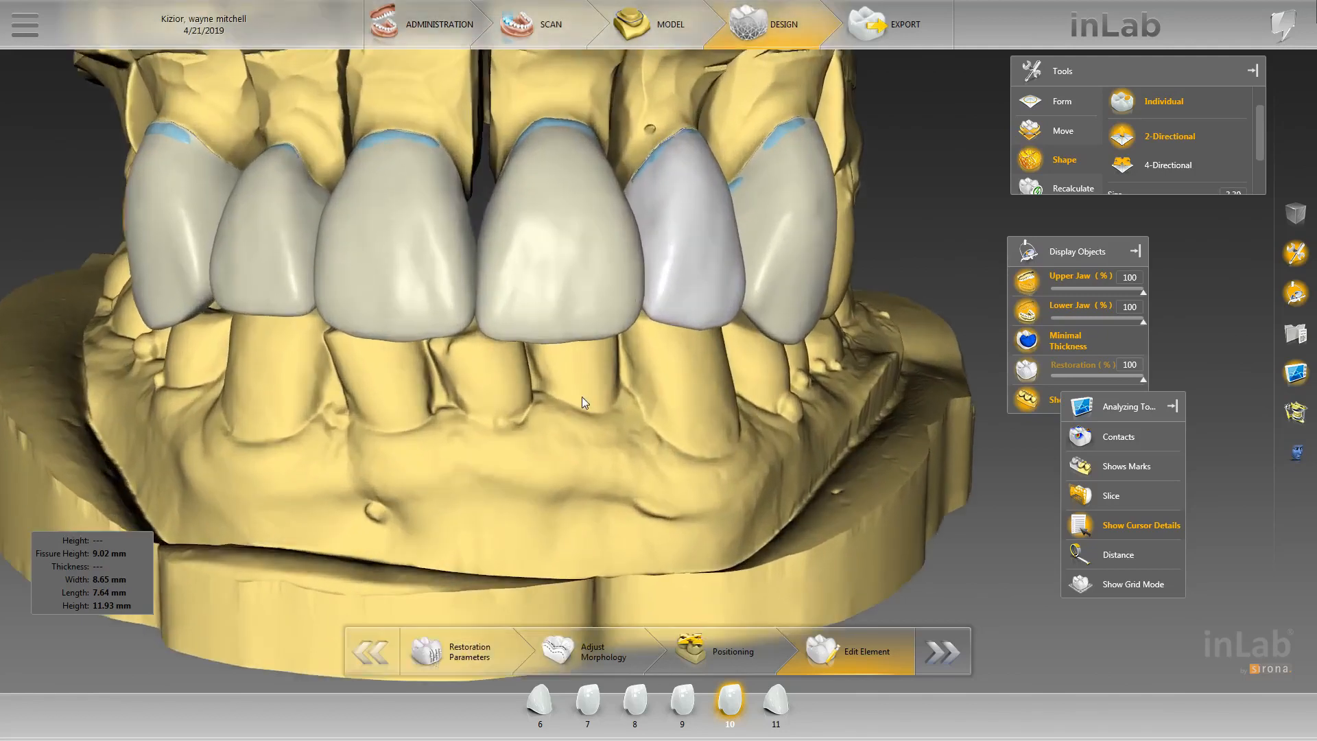
pyautogui.click(458, 320)
pyautogui.scroll(3, 465, 334)
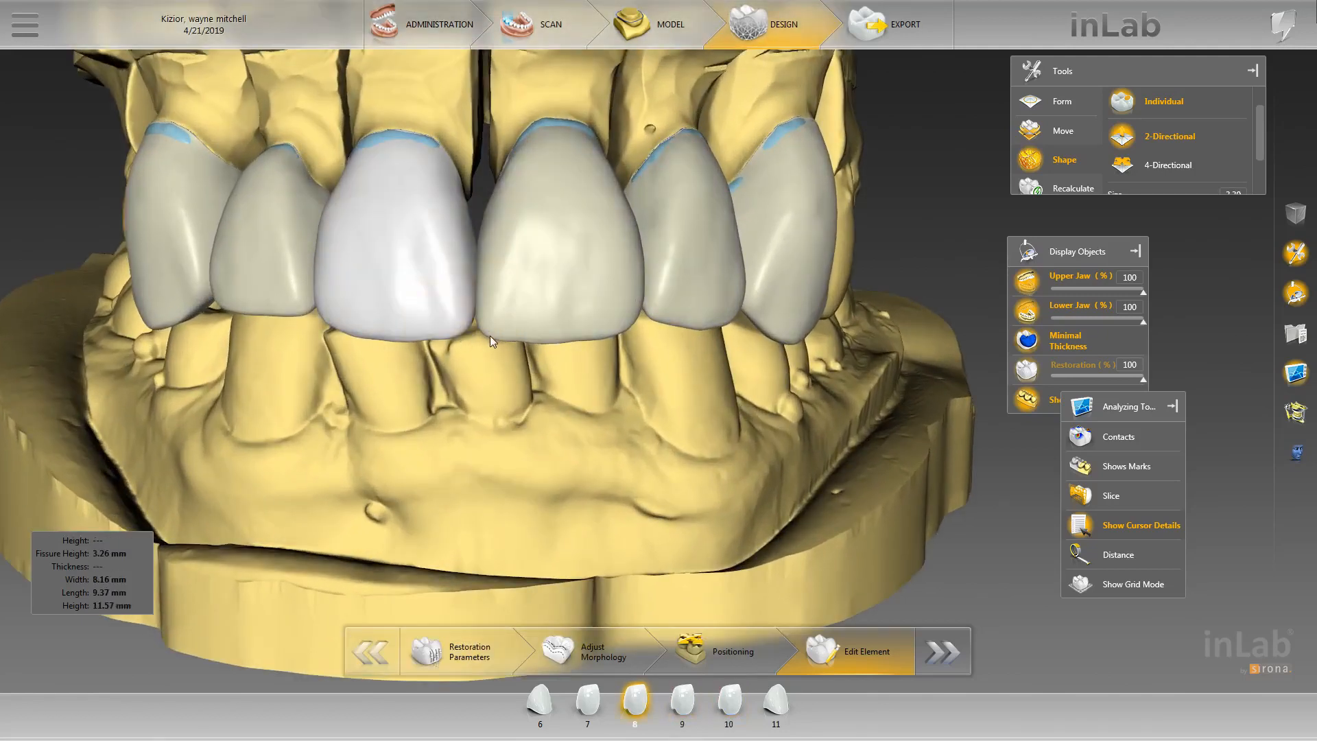
pyautogui.click(480, 329)
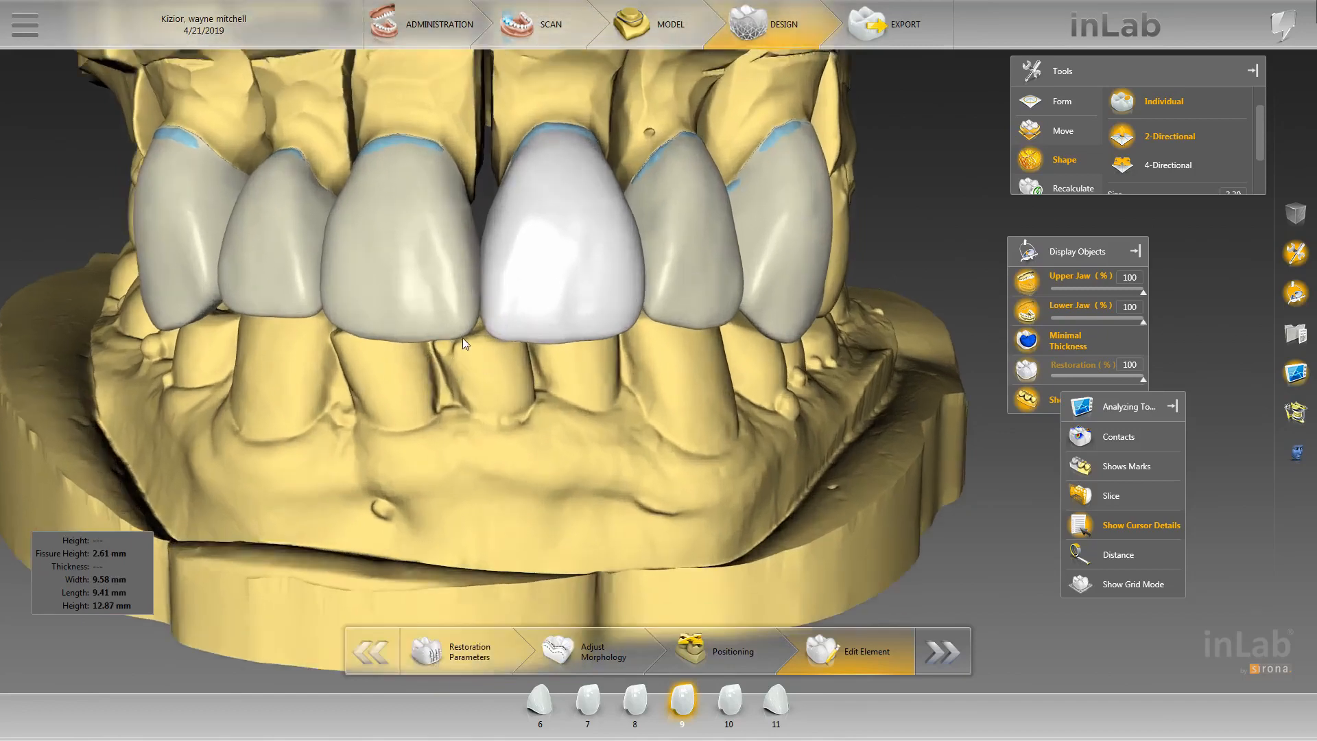
pyautogui.click(461, 338)
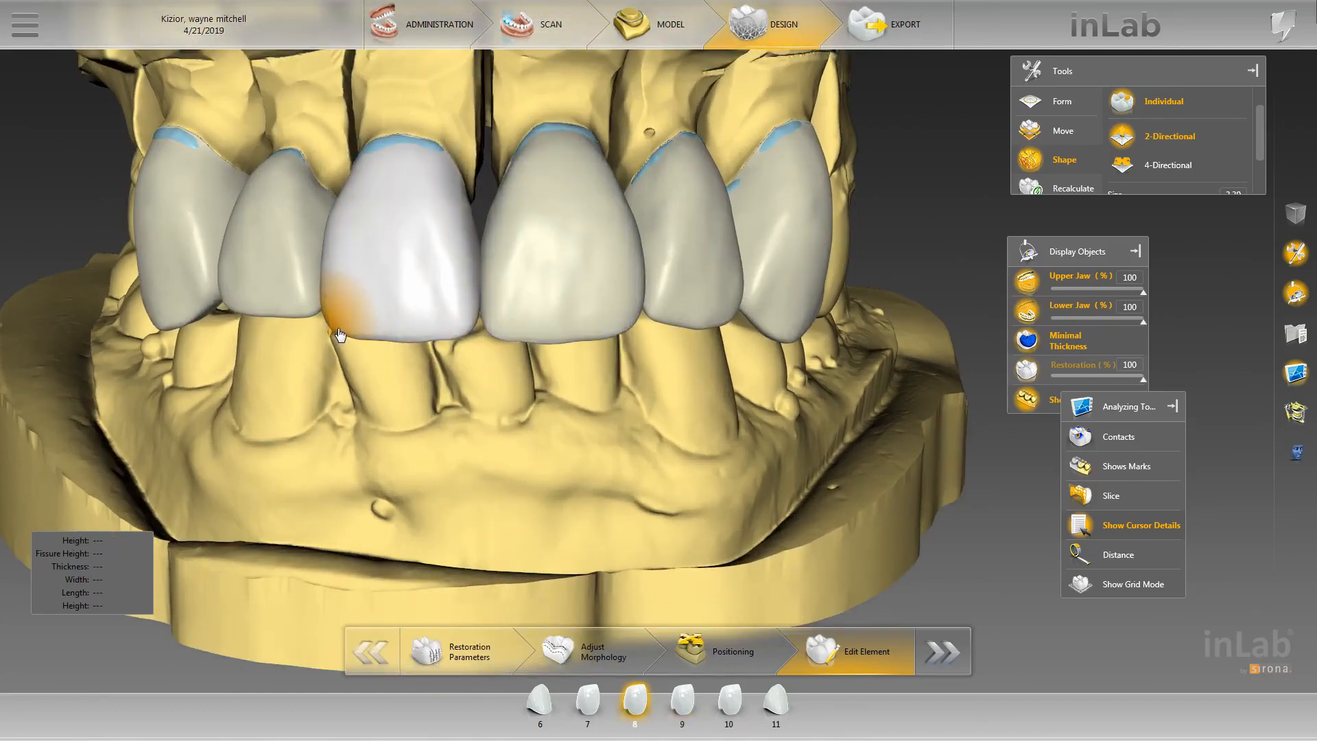
# - Lengthen the incisal edge of restoration 7 with a larger shaping area and adjust its facial contour from the incisal view
pyautogui.click(259, 322)
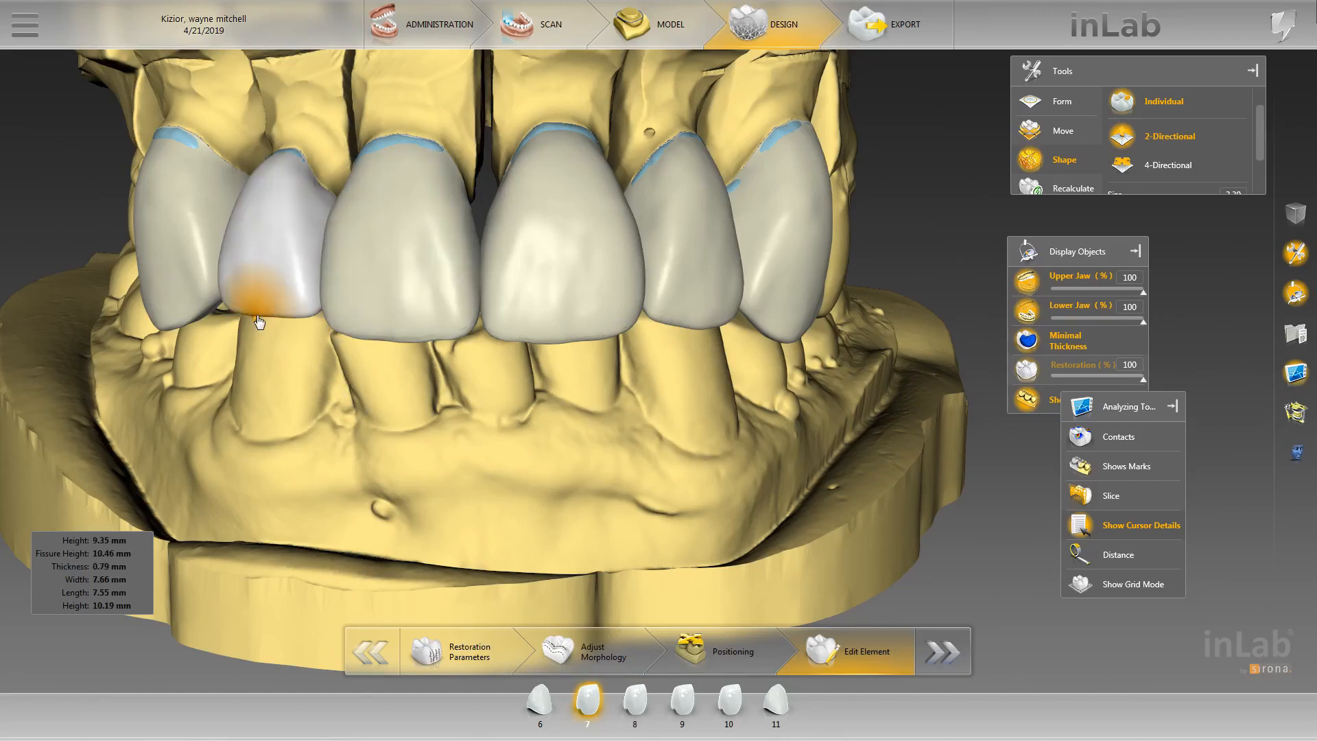
pyautogui.scroll(4, 262, 323)
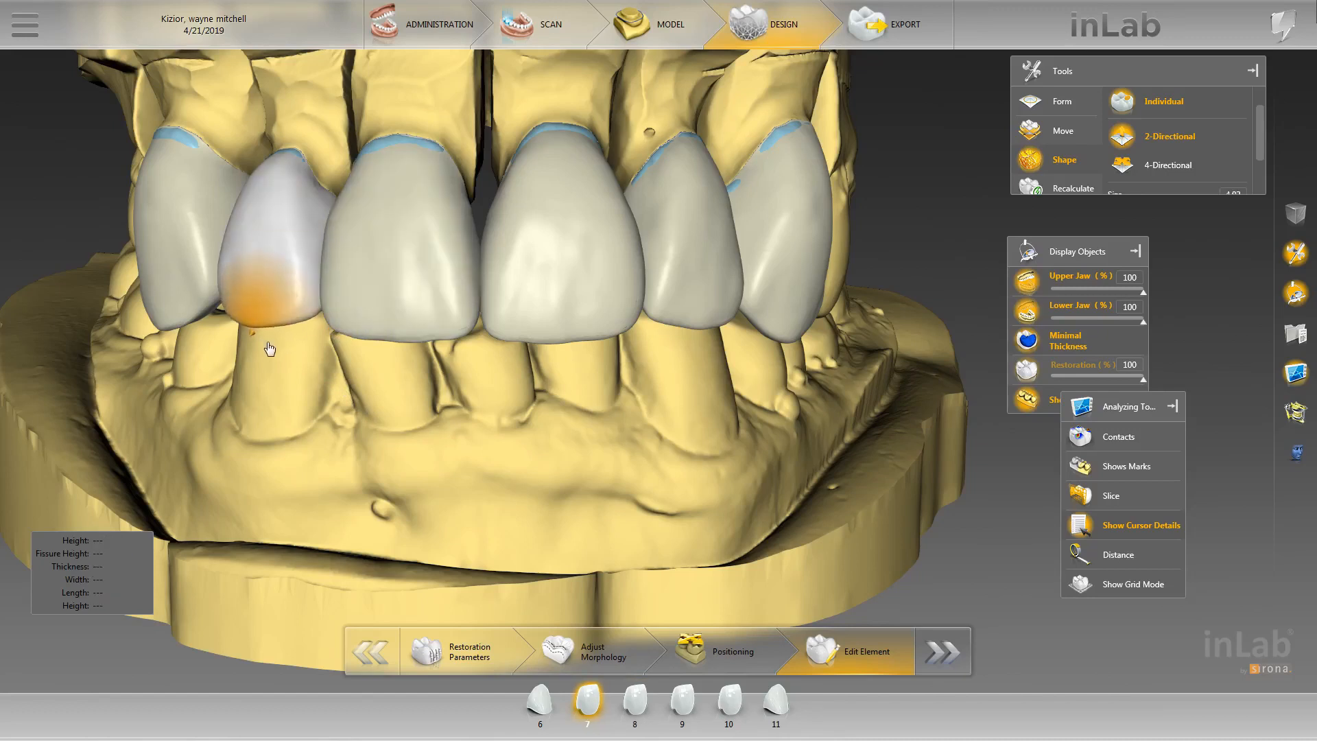
pyautogui.moveTo(376, 369); pyautogui.dragTo(335, 332, button='middle')
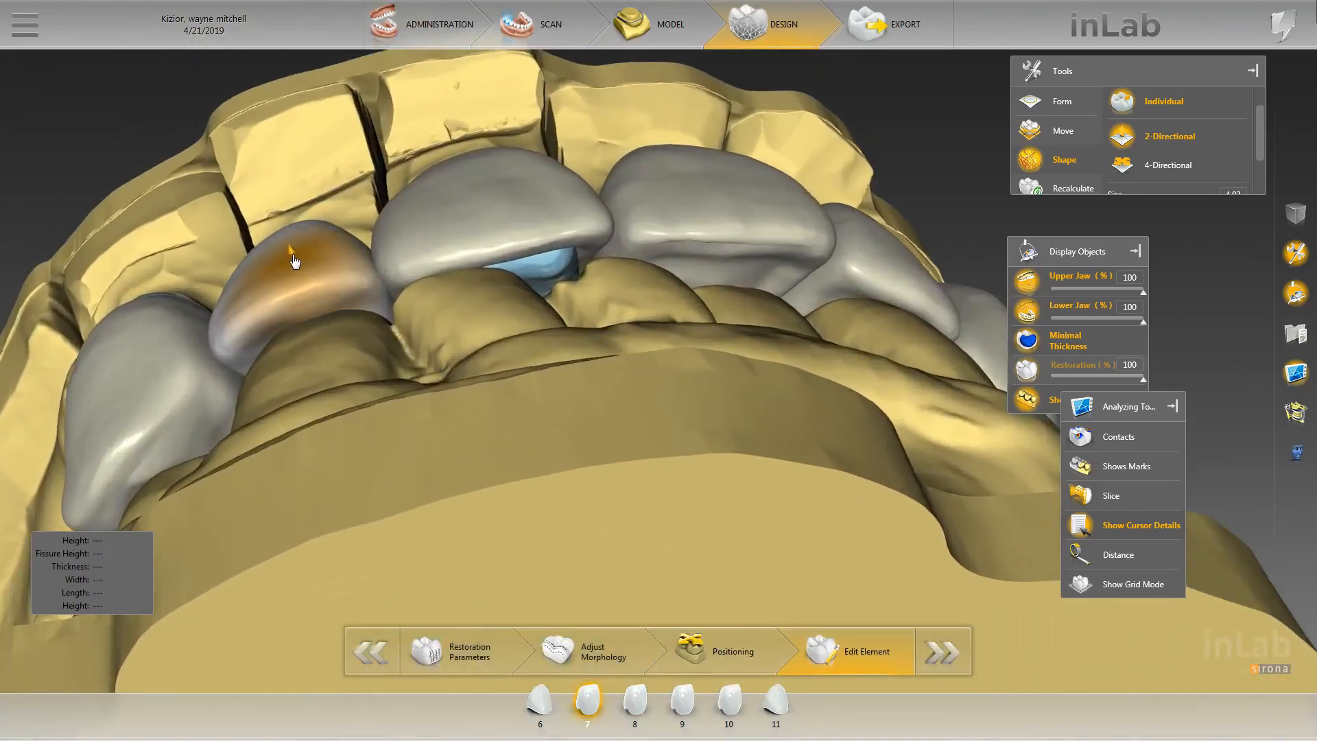
pyautogui.moveTo(238, 300)
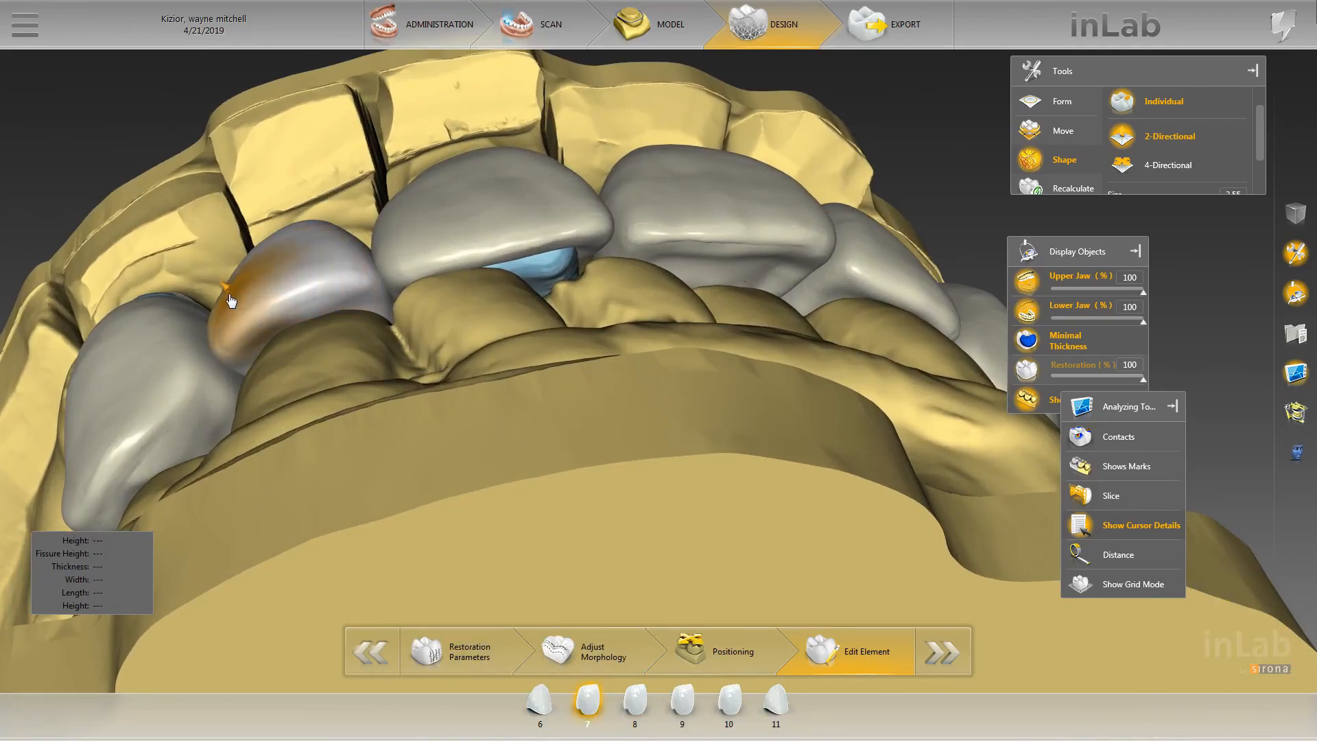
pyautogui.moveTo(218, 244); pyautogui.dragTo(240, 282, button='middle')
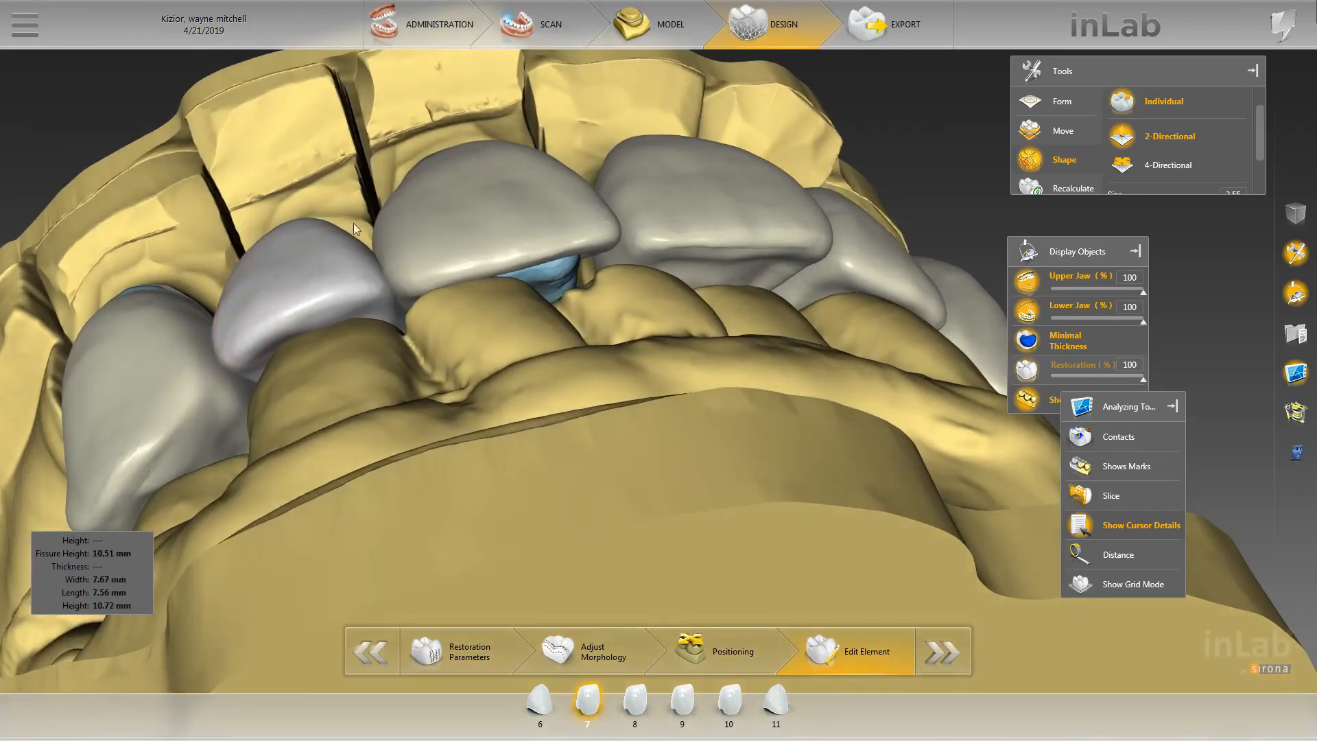
# - Reposition restoration 8 with Move and Rotate so its facial surface lines up with restoration 9 in the arch
pyautogui.click(1145, 173)
pyautogui.moveTo(364, 292); pyautogui.dragTo(439, 172, button='middle')
pyautogui.rightClick(437, 172)
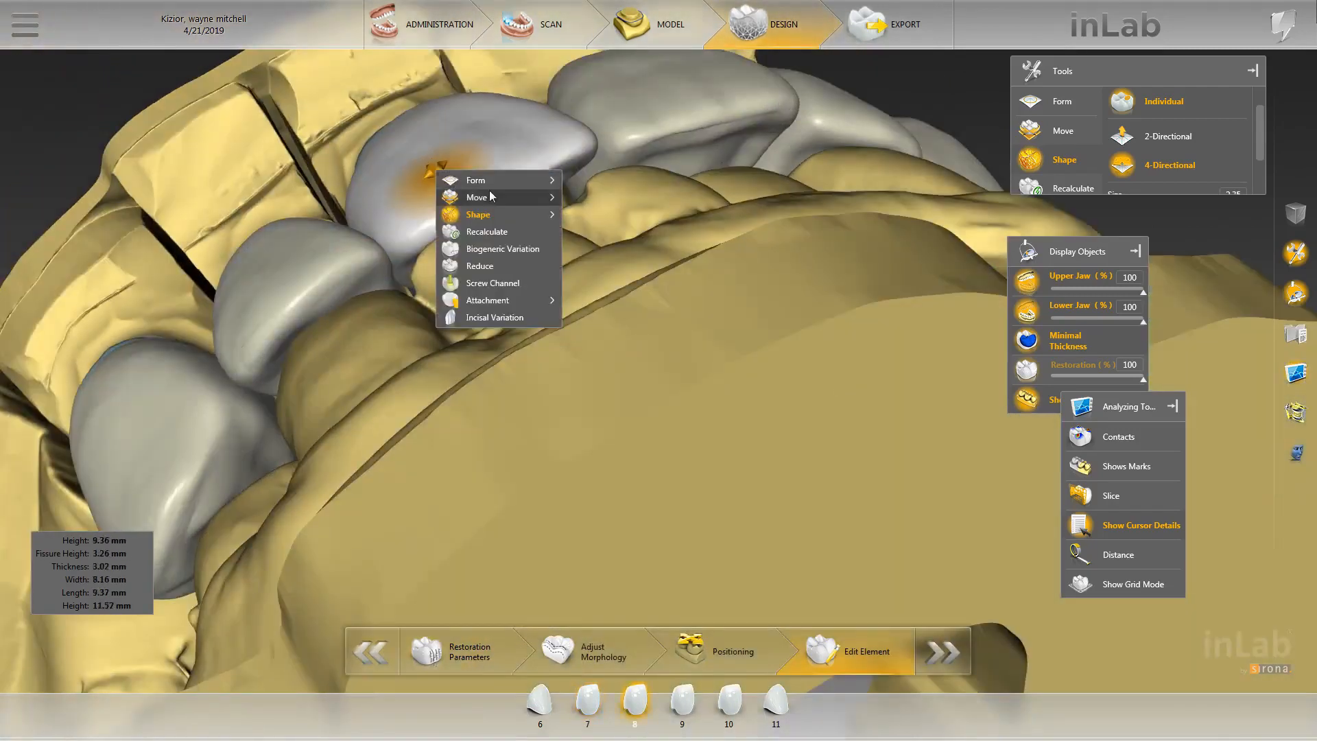
pyautogui.click(488, 191)
pyautogui.click(586, 193)
pyautogui.moveTo(610, 287); pyautogui.dragTo(548, 277, button='middle')
pyautogui.moveTo(530, 105); pyautogui.dragTo(540, 115)
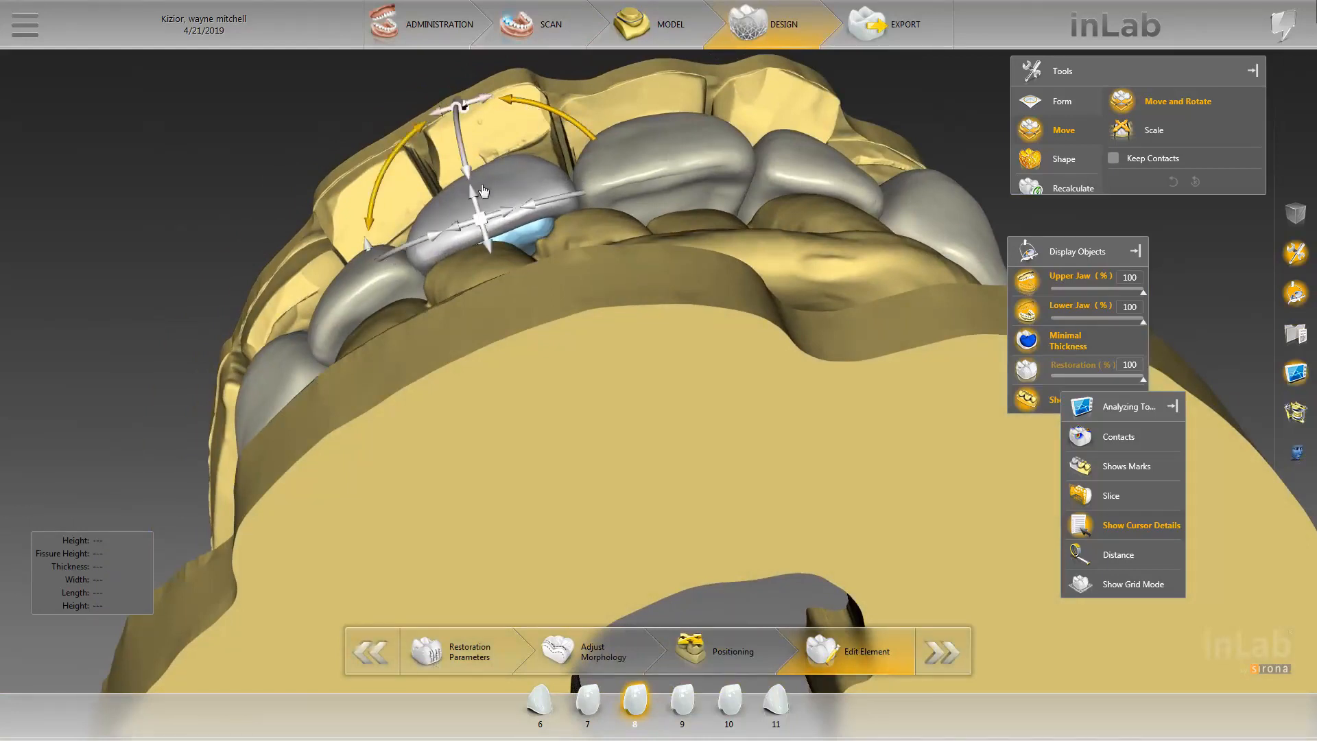
pyautogui.moveTo(481, 199); pyautogui.dragTo(479, 191)
# - Reshape the mesial and distal incisal corners of restoration 8 using Individual, 4-Directional shaping
pyautogui.moveTo(302, 103); pyautogui.dragTo(591, 276, button='middle')
pyautogui.rightClick(590, 271)
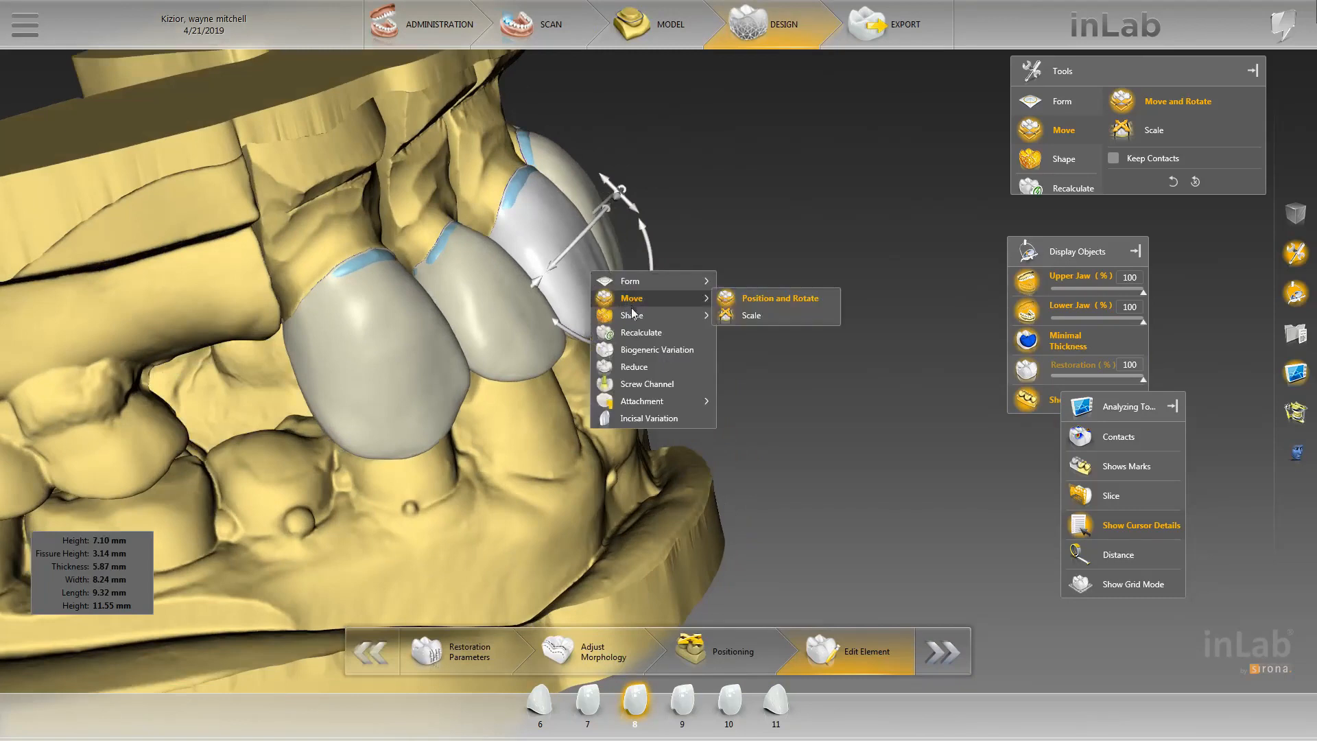
pyautogui.click(754, 331)
pyautogui.scroll(-3, 731, 248)
pyautogui.moveTo(731, 248); pyautogui.dragTo(588, 316, button='middle')
pyautogui.scroll(5, 590, 317)
pyautogui.moveTo(606, 307); pyautogui.dragTo(607, 312)
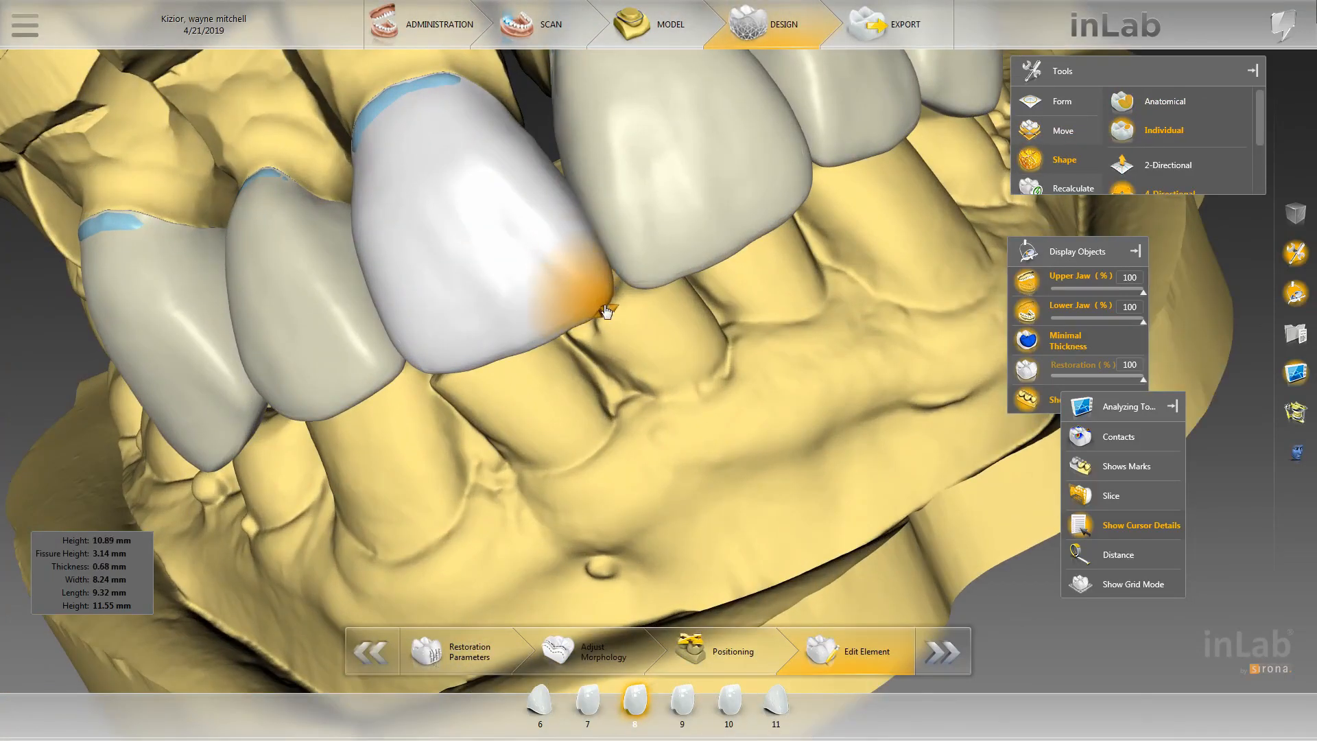
pyautogui.scroll(-5, 616, 355)
pyautogui.scroll(5, 488, 365)
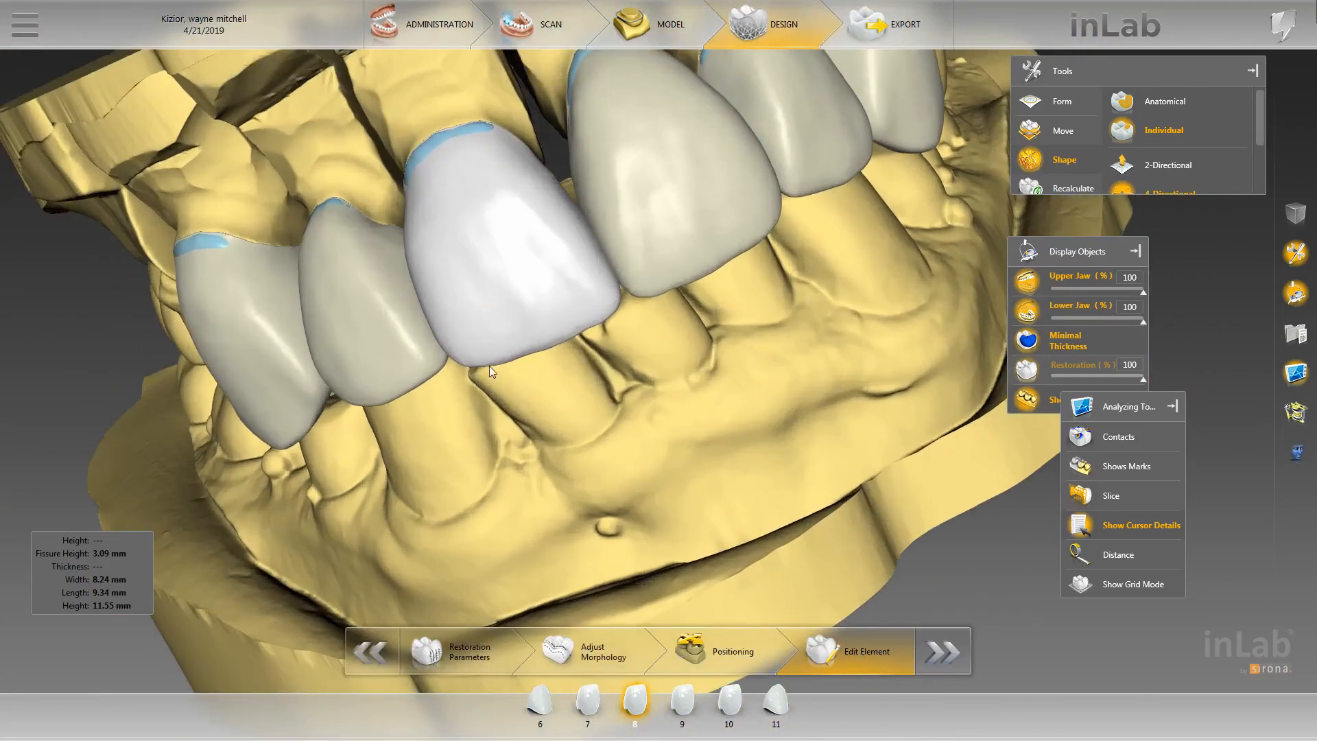
pyautogui.moveTo(458, 350); pyautogui.dragTo(462, 372)
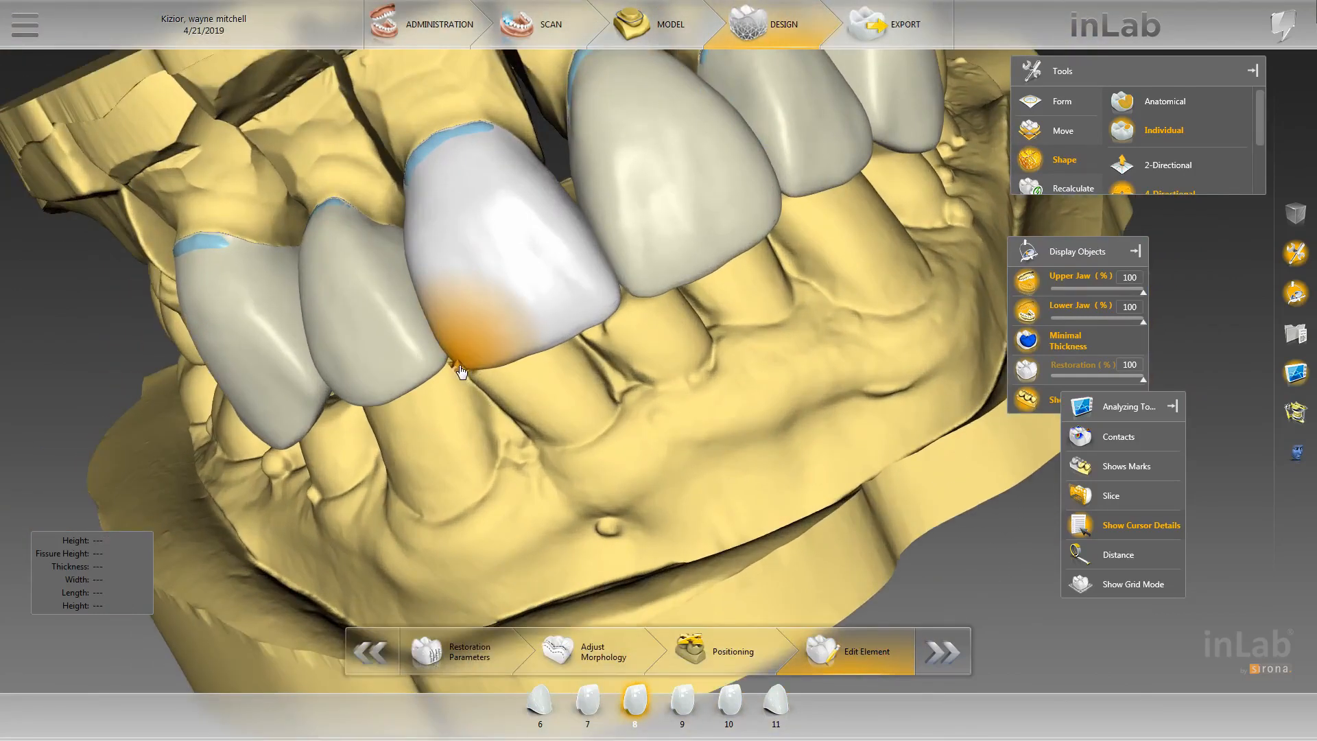
# - Refine the incisal edge of restoration 8 using 2-Directional shaping with a smaller area
pyautogui.click(1159, 166)
pyautogui.keyDown('ctrl'); pyautogui.scroll(-4, 533, 356); pyautogui.keyUp('ctrl')
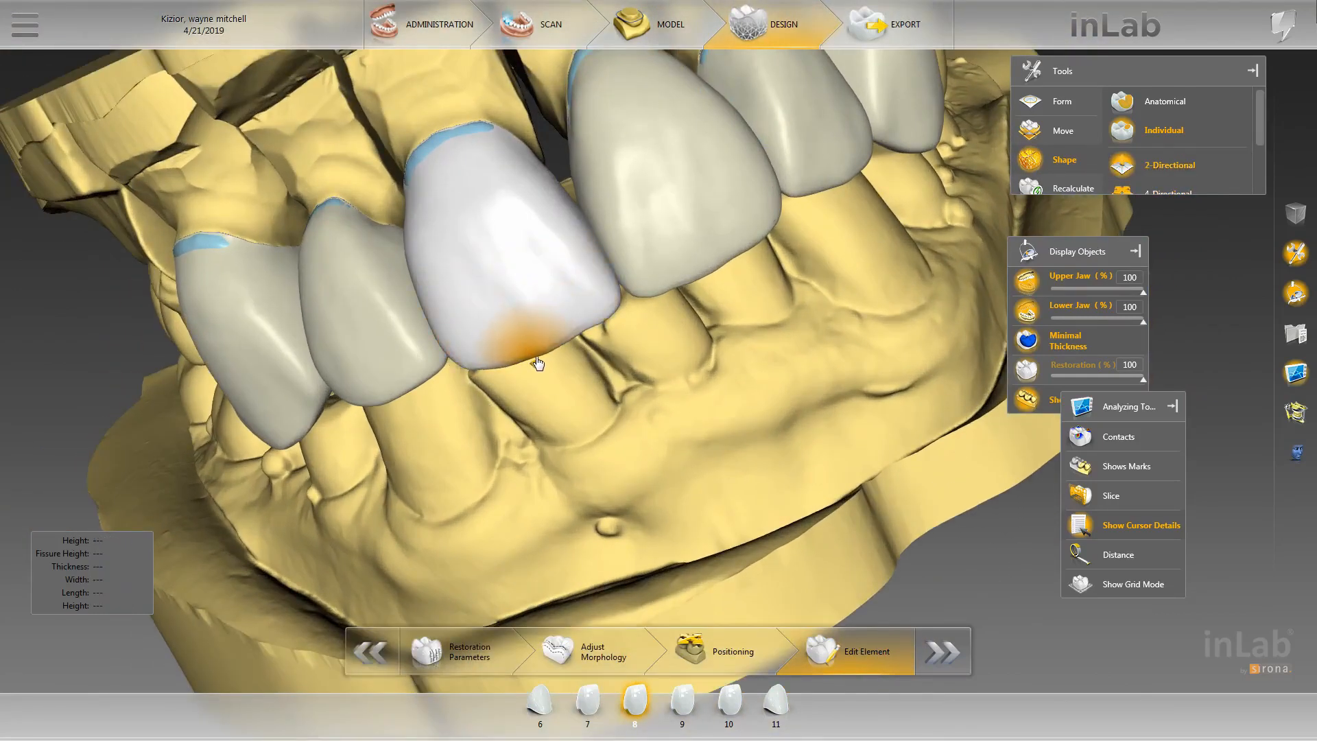
pyautogui.scroll(-5, 512, 392)
pyautogui.moveTo(398, 428); pyautogui.dragTo(369, 368)
pyautogui.click(423, 336)
# - Adjust the distal and mesial parts of restoration 8's facial surface to follow the arch curve
pyautogui.moveTo(849, 367); pyautogui.dragTo(591, 541)
pyautogui.scroll(5, 684, 288)
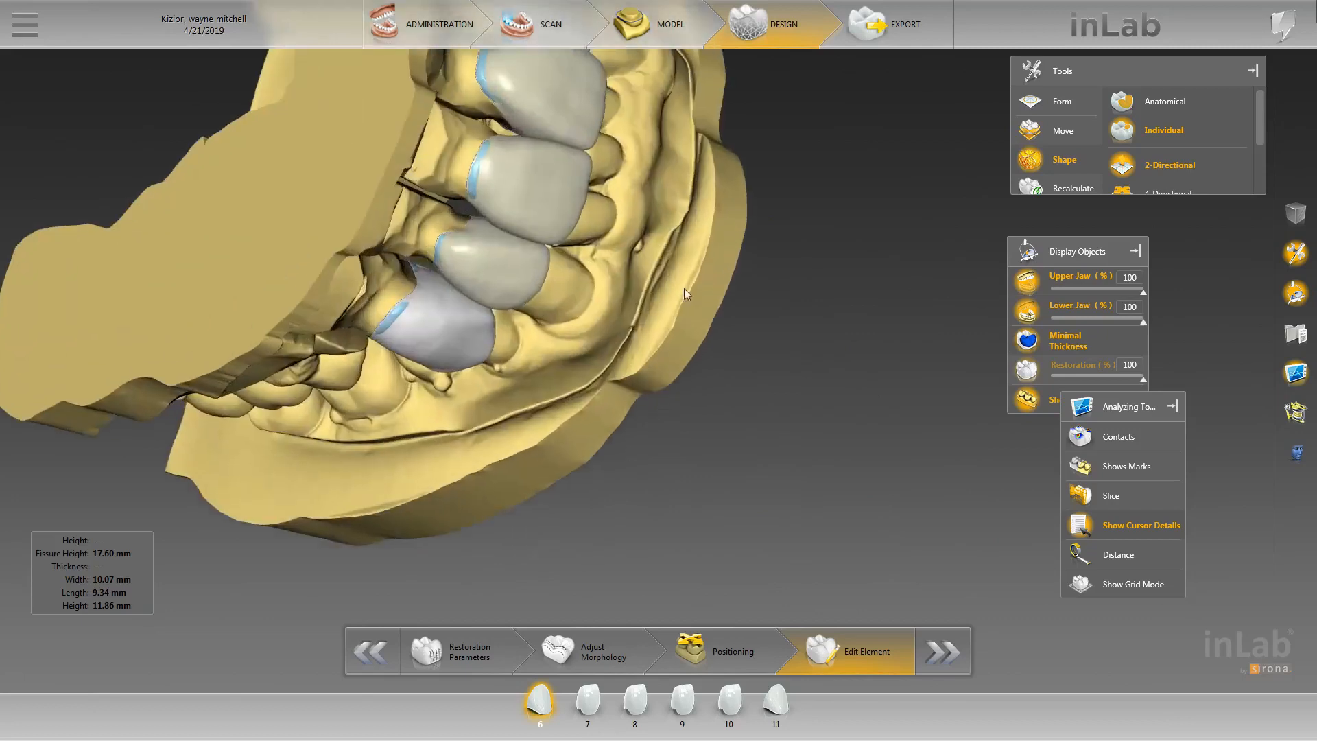
pyautogui.moveTo(685, 288); pyautogui.dragTo(709, 615)
pyautogui.scroll(1, 656, 421)
pyautogui.moveTo(655, 421); pyautogui.dragTo(556, 403)
pyautogui.scroll(1, 556, 405)
pyautogui.click(582, 525)
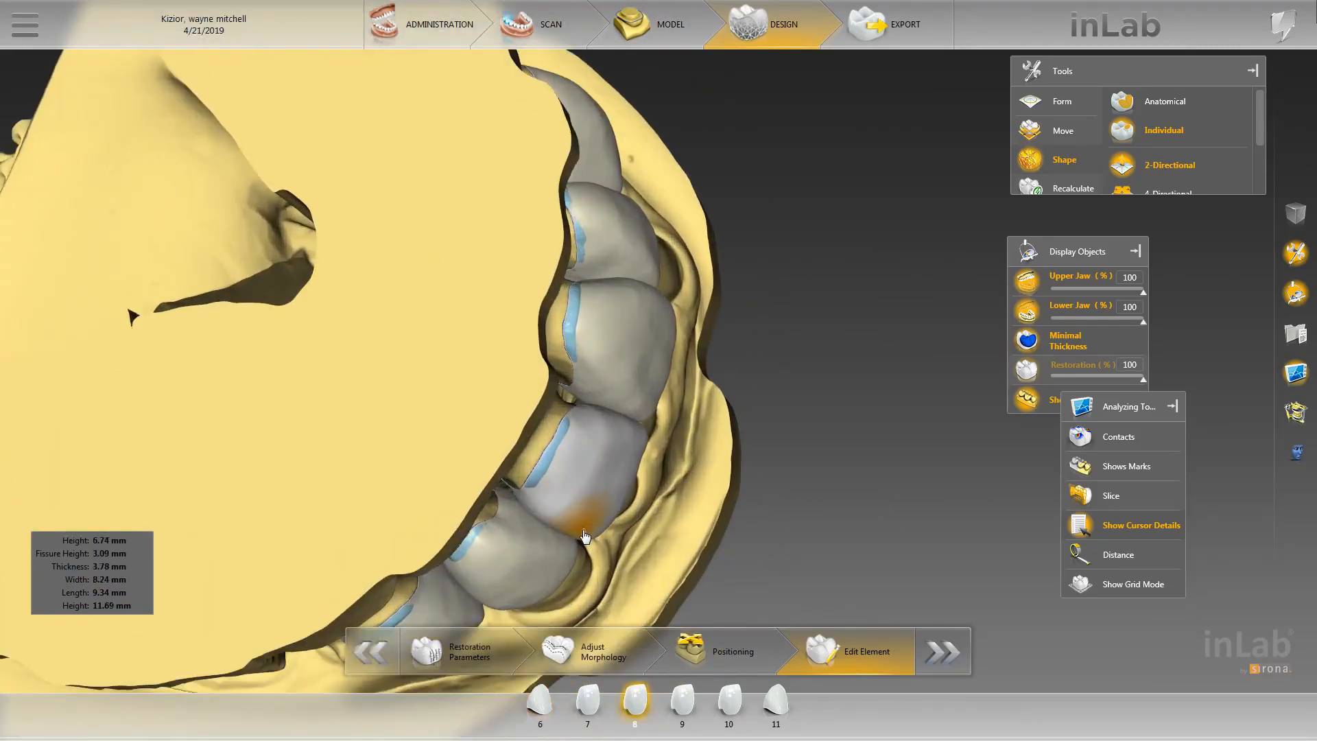
pyautogui.moveTo(592, 542); pyautogui.dragTo(588, 482)
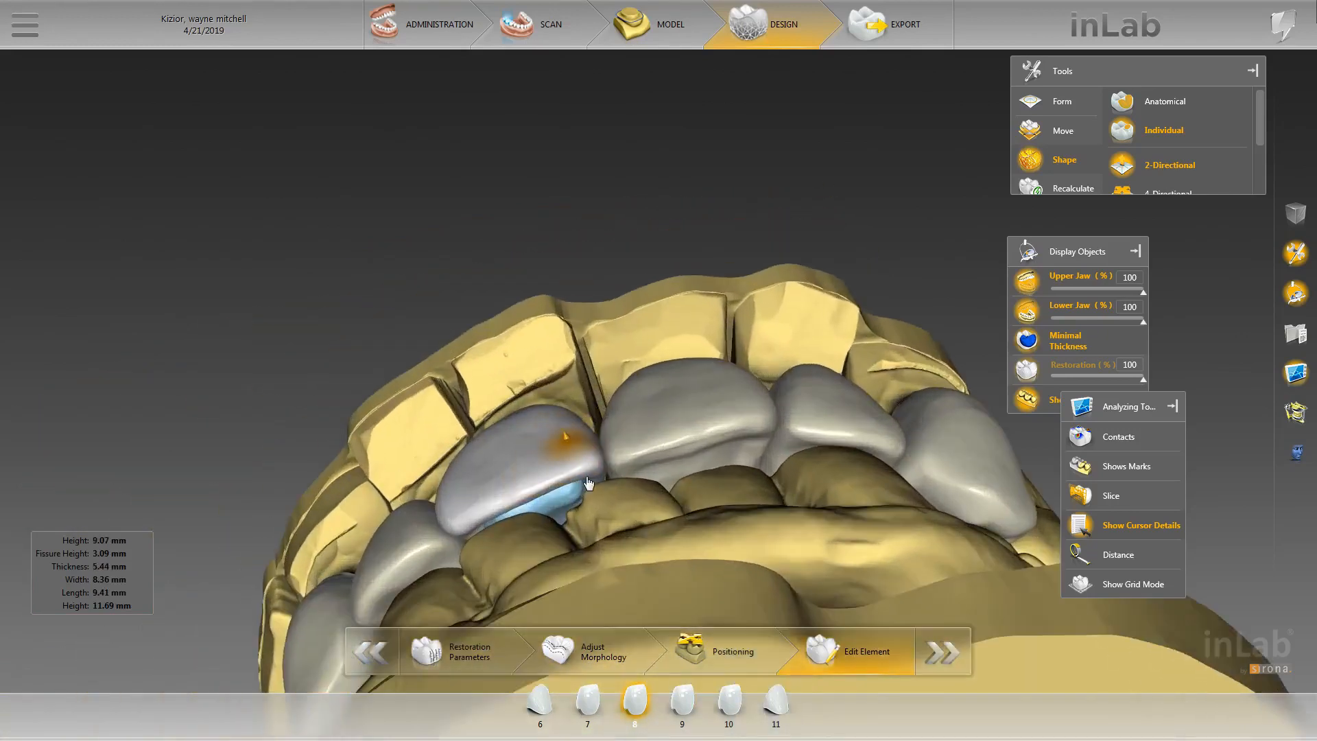
# - Shape the mesial facial contour of restoration 9 and the distal cervical facial area of restoration 8
pyautogui.moveTo(553, 351); pyautogui.dragTo(615, 401)
pyautogui.click(615, 400)
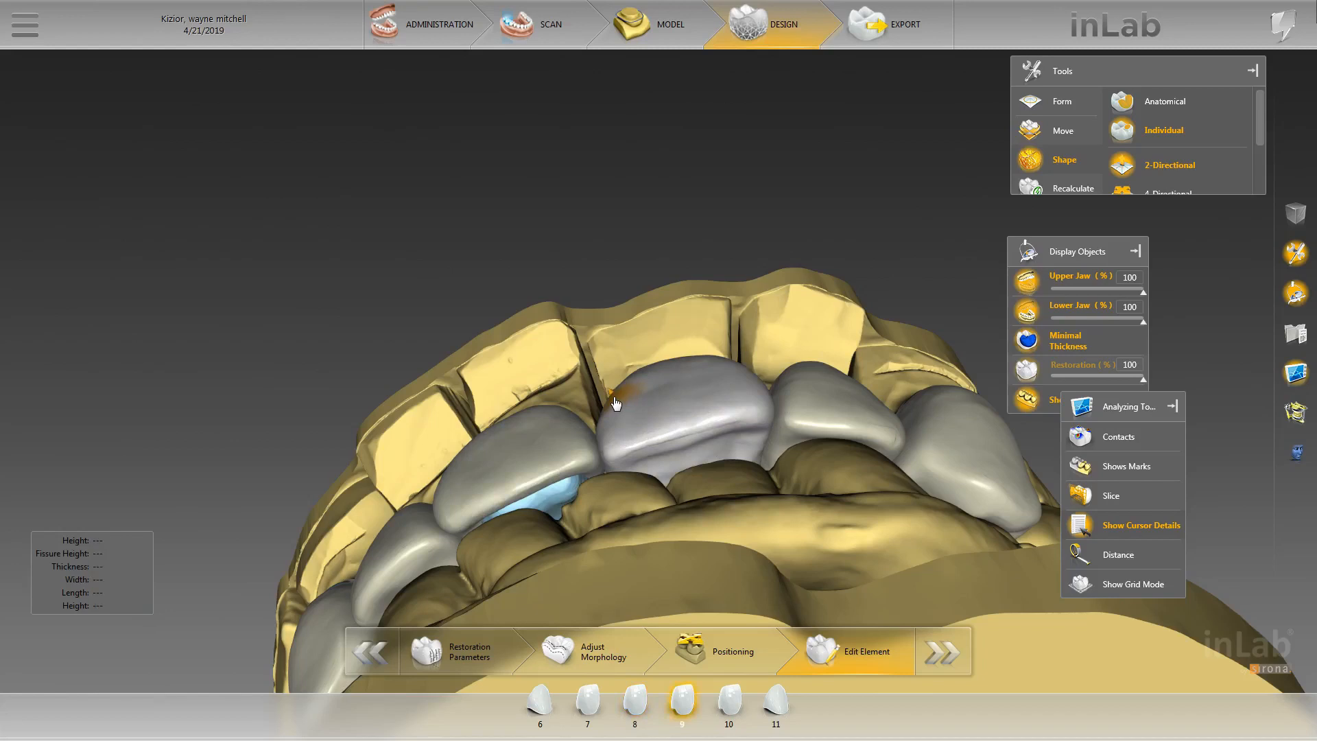
pyautogui.moveTo(578, 384)
pyautogui.mouseDown()
pyautogui.moveTo(641, 378)
pyautogui.moveTo(597, 380)
pyautogui.moveTo(551, 406)
pyautogui.moveTo(547, 421)
pyautogui.moveTo(565, 426)
pyautogui.moveTo(556, 382)
pyautogui.mouseUp()
pyautogui.click(547, 422)
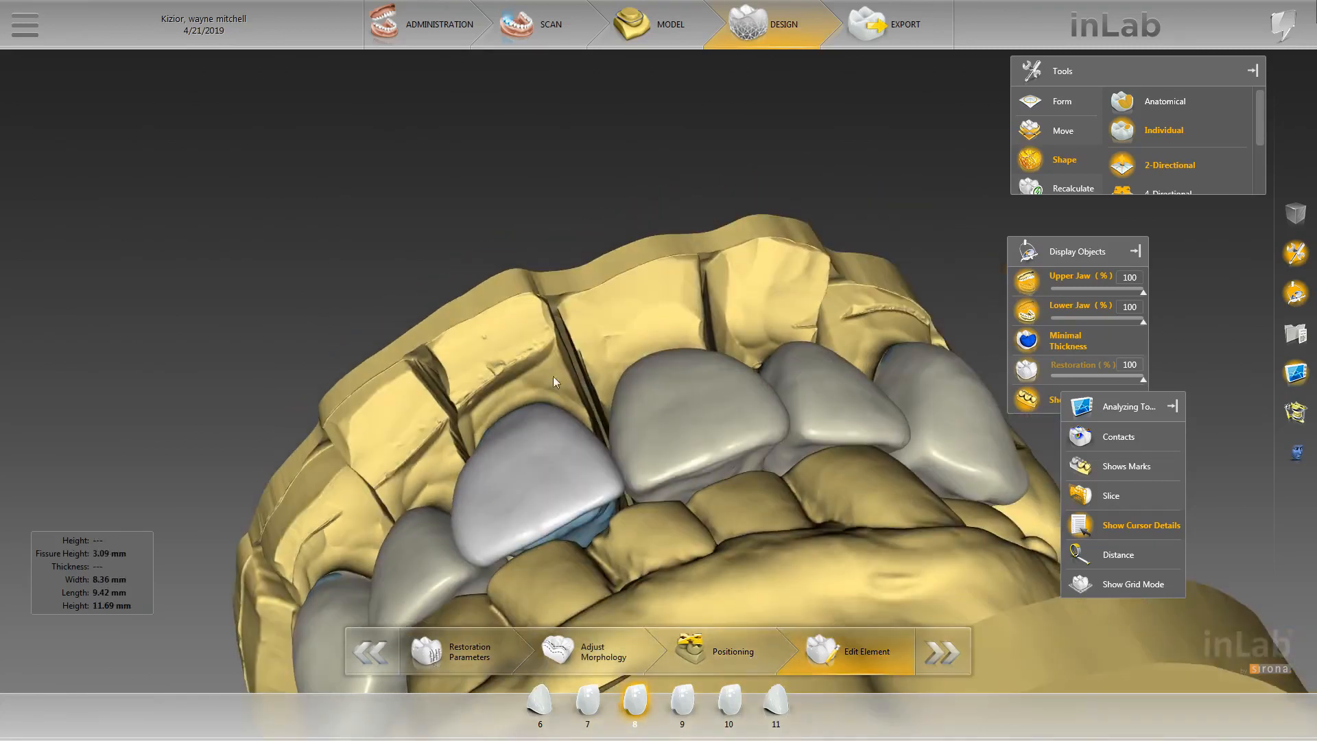
pyautogui.moveTo(478, 404); pyautogui.dragTo(470, 456)
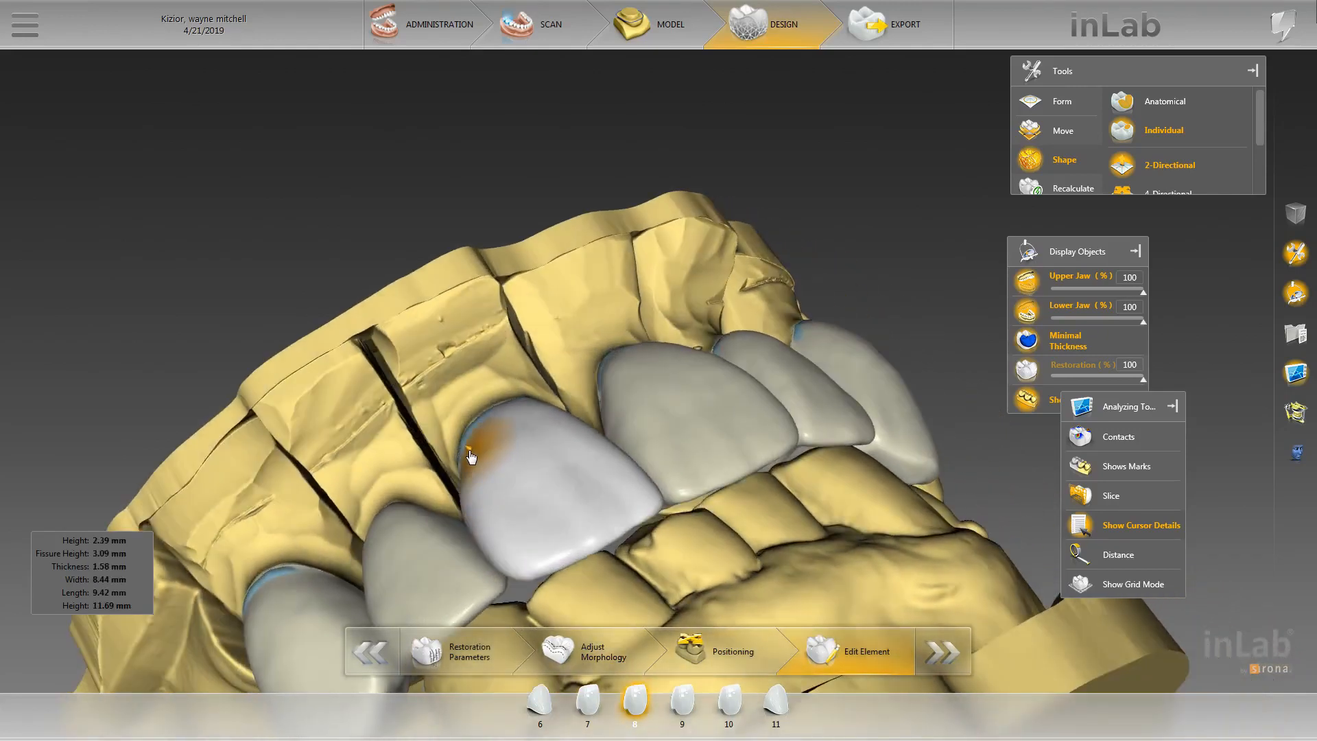
# - Refine the facial profile of restoration 9 from the side to match restoration 8
pyautogui.moveTo(439, 383); pyautogui.dragTo(602, 492)
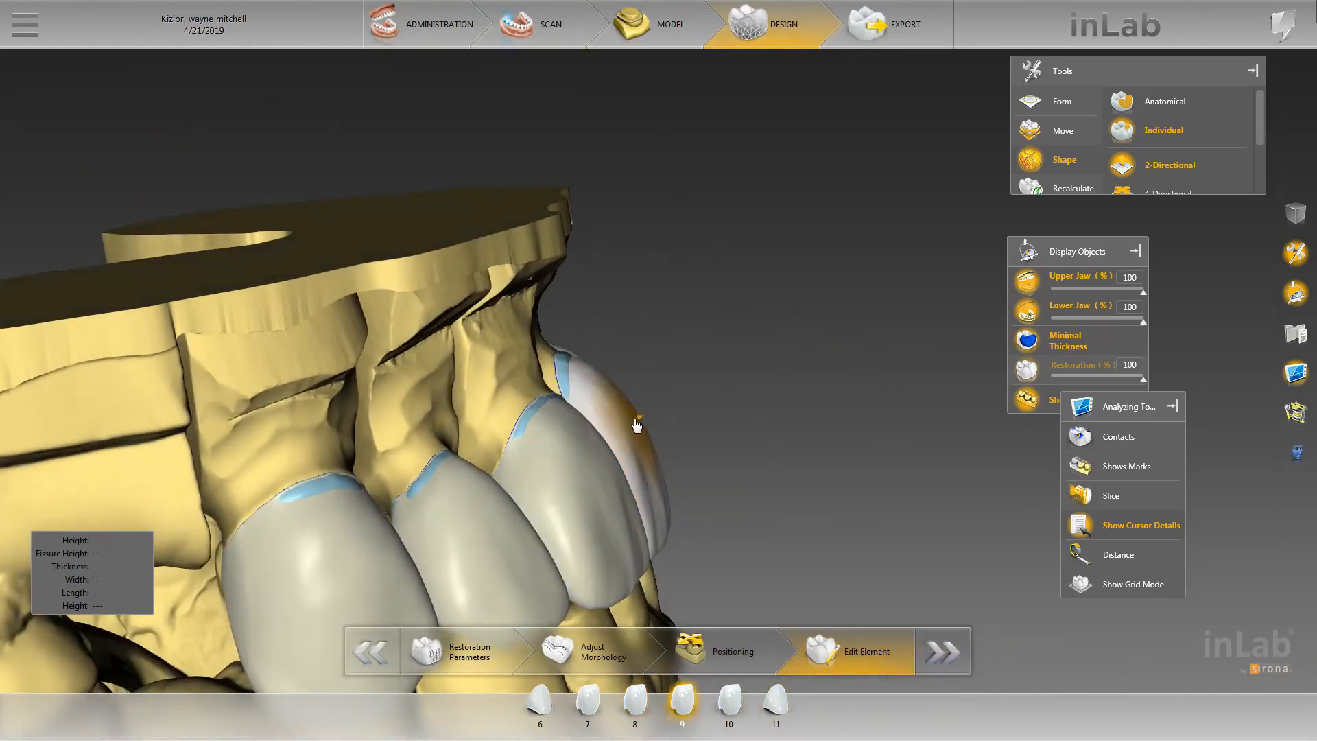
pyautogui.moveTo(653, 417); pyautogui.dragTo(637, 420)
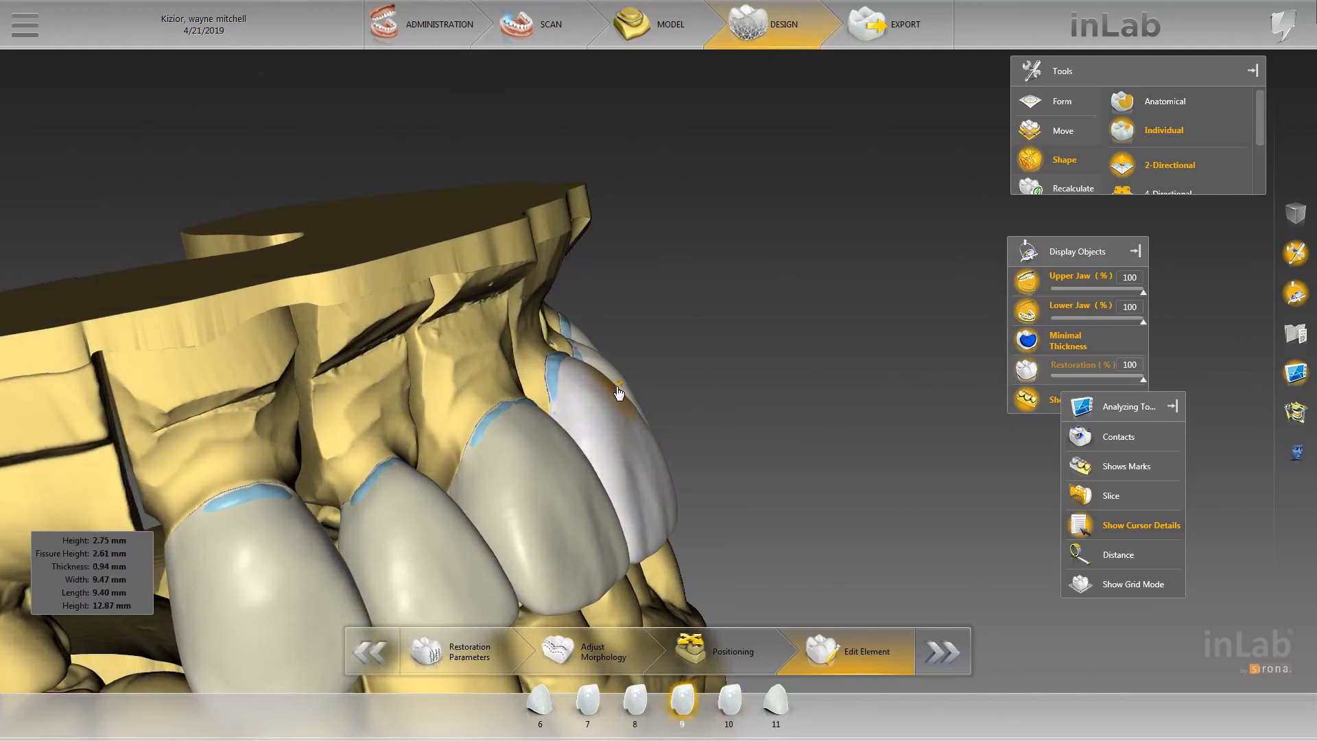
pyautogui.moveTo(695, 418); pyautogui.dragTo(417, 483, button='right')
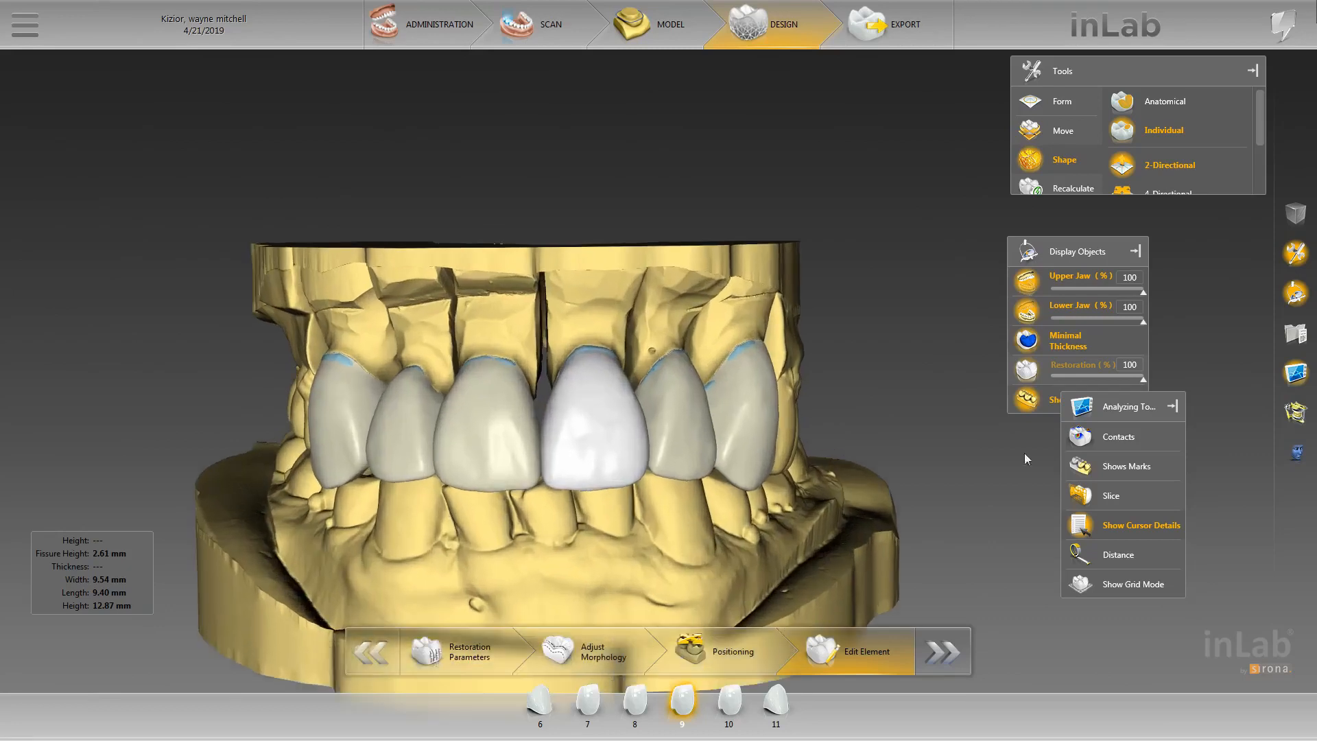
# - Hide the lower jaw and shape the distal cervical contour of restoration 8 near its margin
pyautogui.click(1026, 312)
pyautogui.moveTo(749, 558); pyautogui.dragTo(784, 521, button='right')
pyautogui.scroll(2, 745, 500)
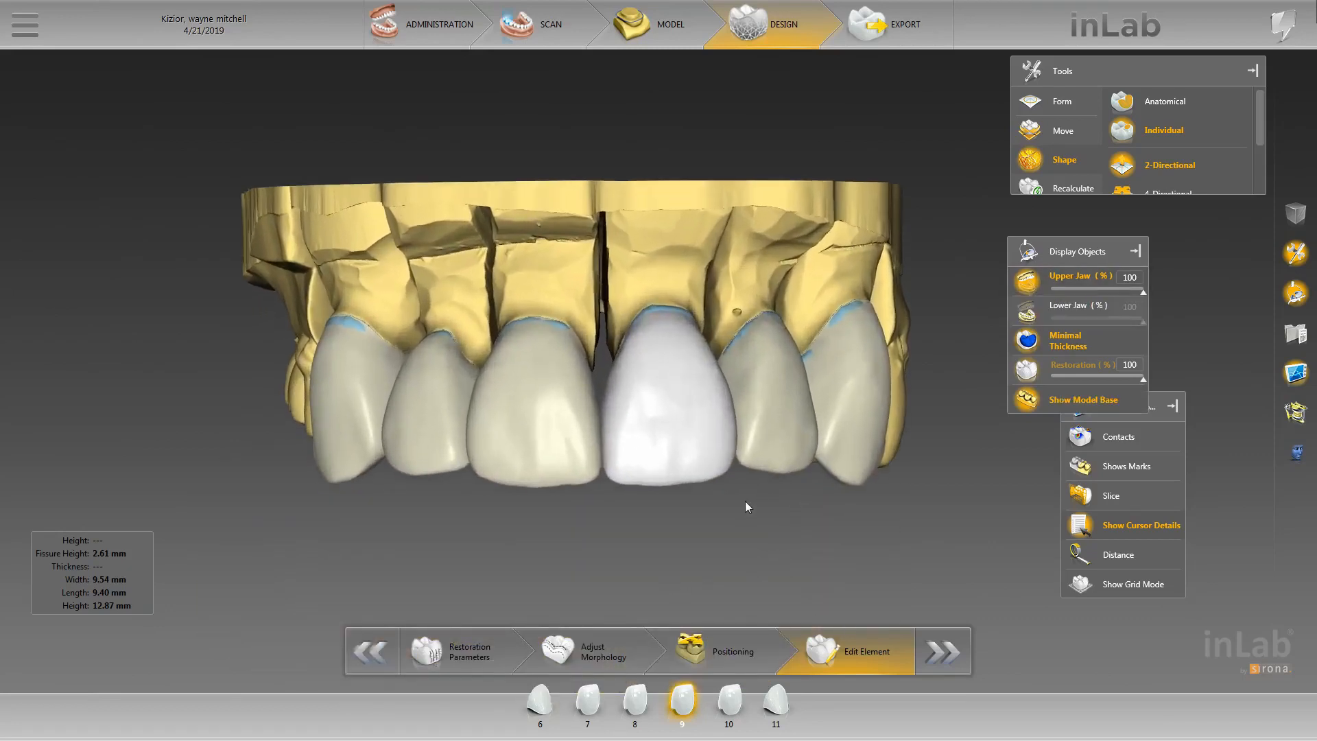
pyautogui.scroll(2, 697, 491)
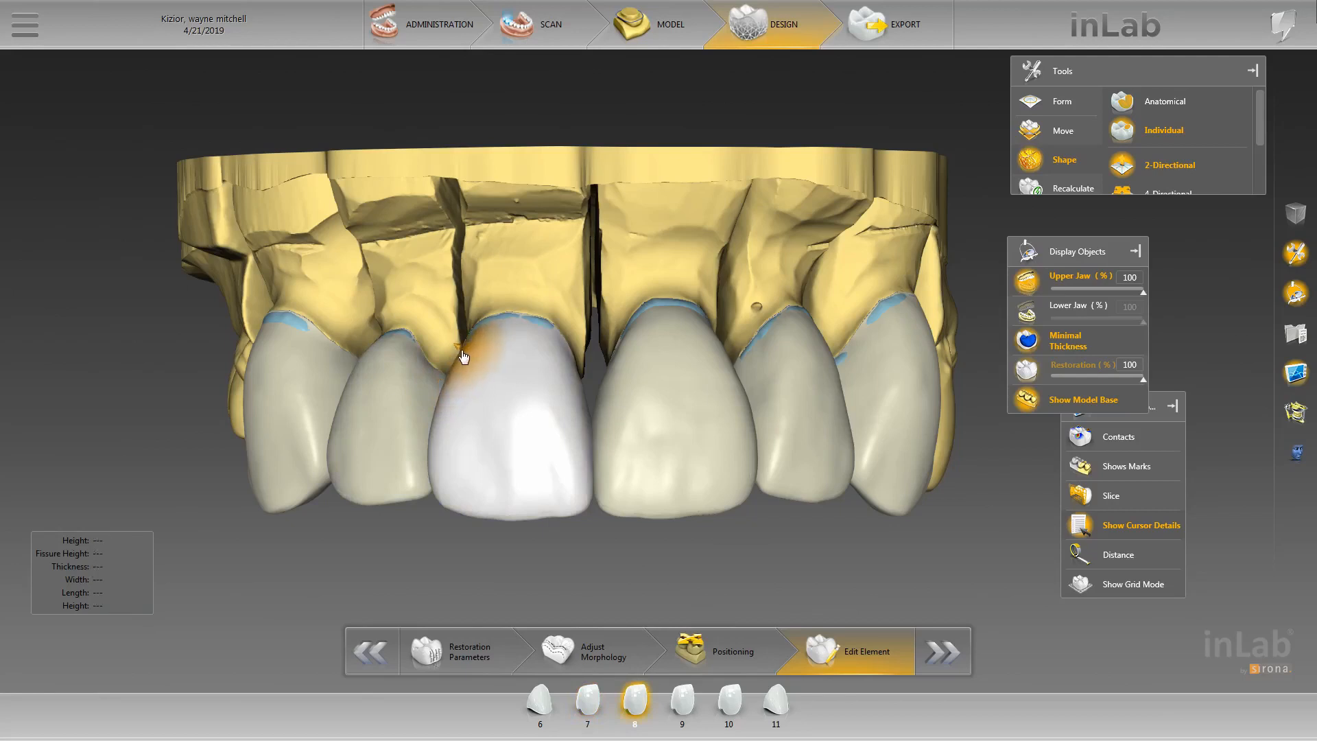
pyautogui.moveTo(459, 360); pyautogui.dragTo(320, 423, button='middle')
pyautogui.click(446, 372)
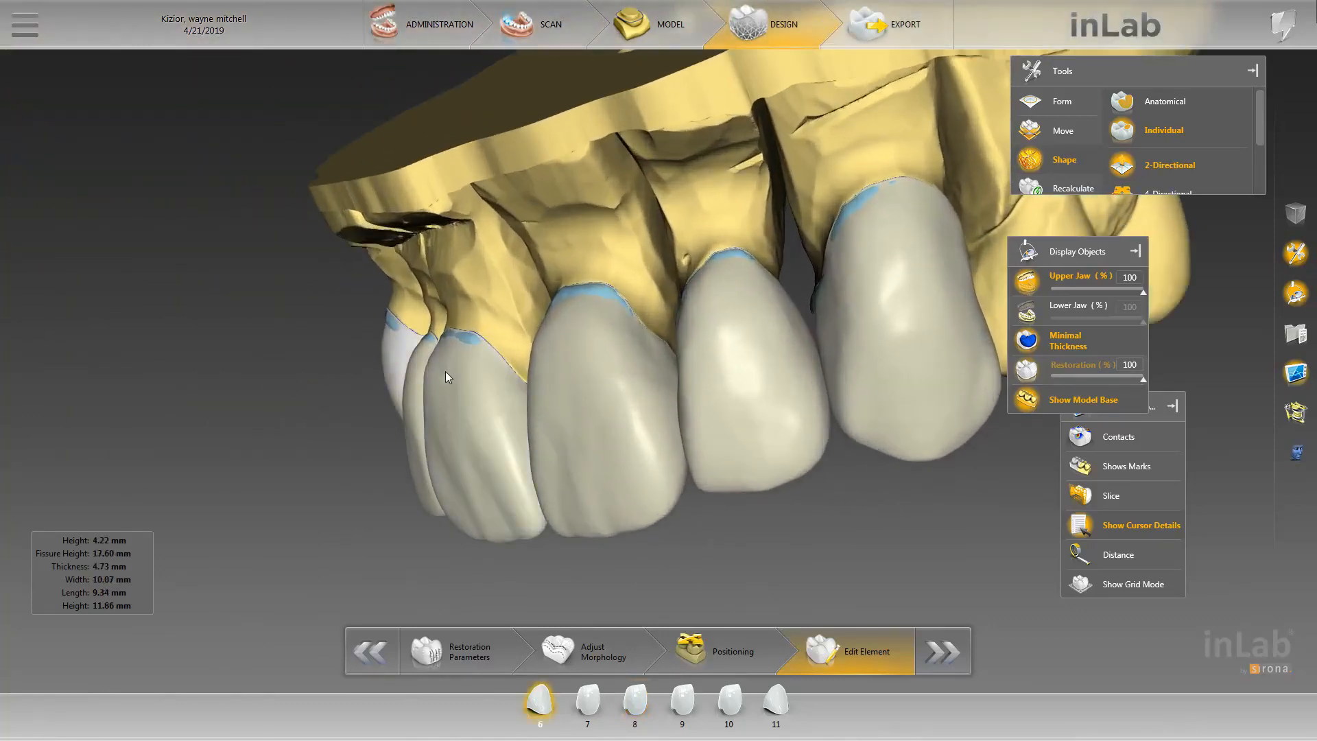
pyautogui.click(444, 368)
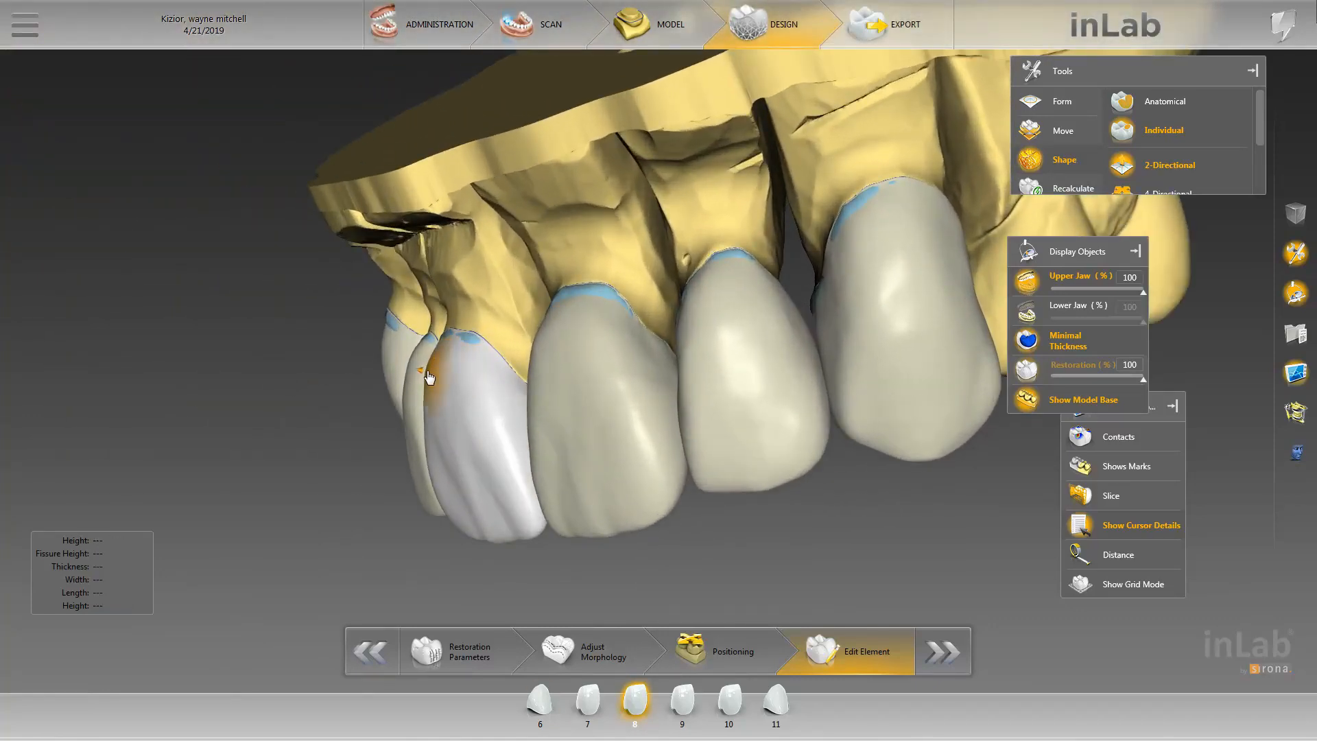
# - Smooth the distal and mesial cervical facial areas of restoration 8 with the Form Smooth tool
pyautogui.moveTo(426, 372); pyautogui.dragTo(542, 405, button='middle')
pyautogui.rightClick(494, 382)
pyautogui.moveTo(549, 393)
pyautogui.click(636, 413)
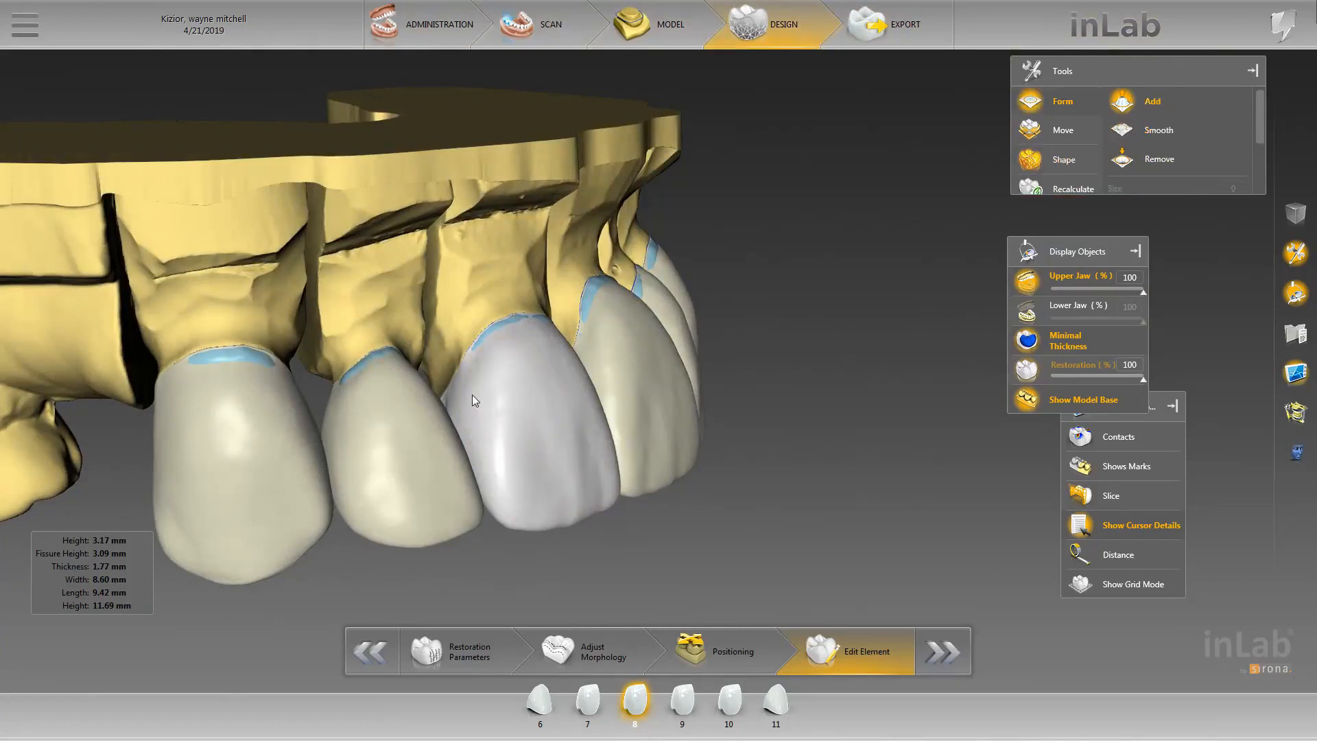
pyautogui.press('space')
pyautogui.moveTo(472, 395)
pyautogui.mouseDown()
pyautogui.moveTo(470, 366)
pyautogui.moveTo(552, 378)
pyautogui.mouseUp()
pyautogui.moveTo(552, 380)
pyautogui.mouseDown(button='middle')
pyautogui.moveTo(476, 533)
pyautogui.moveTo(458, 484)
pyautogui.mouseUp(button='middle')
pyautogui.moveTo(543, 391); pyautogui.dragTo(561, 410)
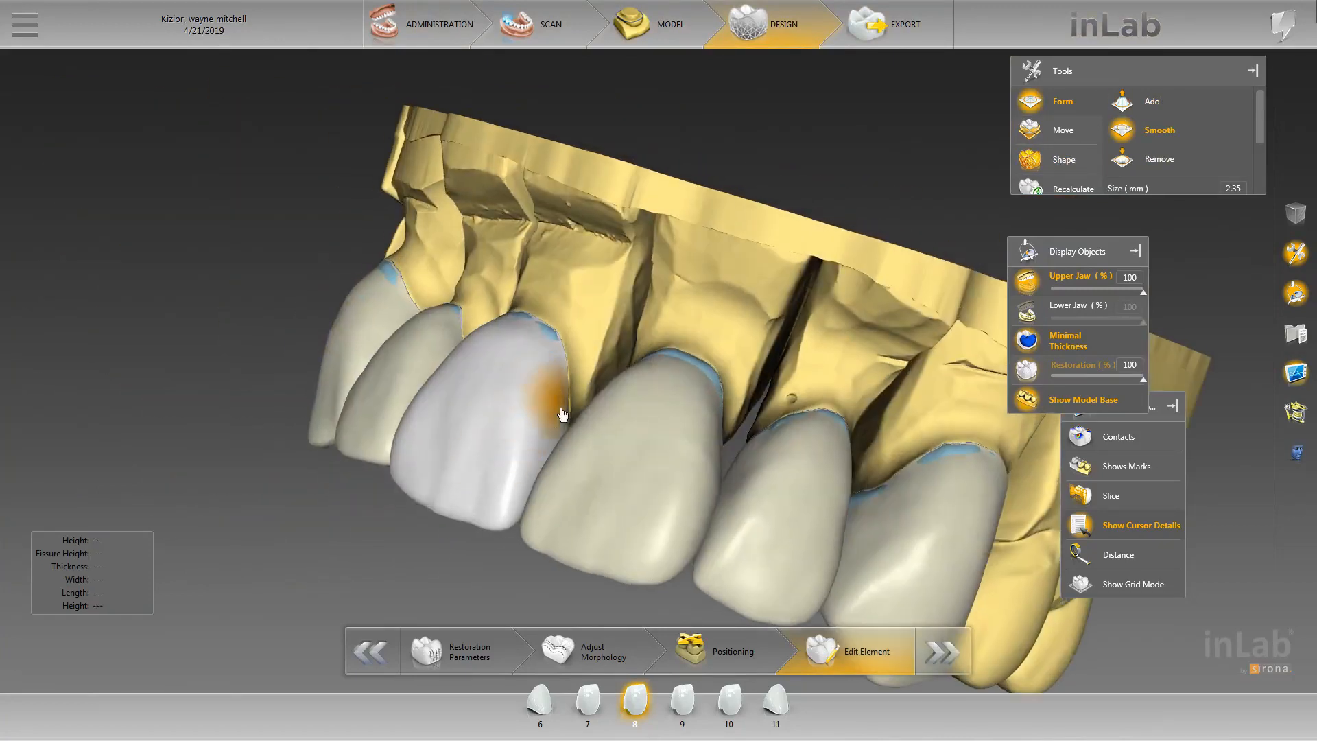
# - Build out the lingual surface of restoration 8 over the exposed minimal thickness areas with Individual 2-Directional Shape
pyautogui.moveTo(484, 337); pyautogui.dragTo(517, 434, button='middle')
pyautogui.rightClick(479, 404)
pyautogui.moveTo(553, 452)
pyautogui.click(641, 467)
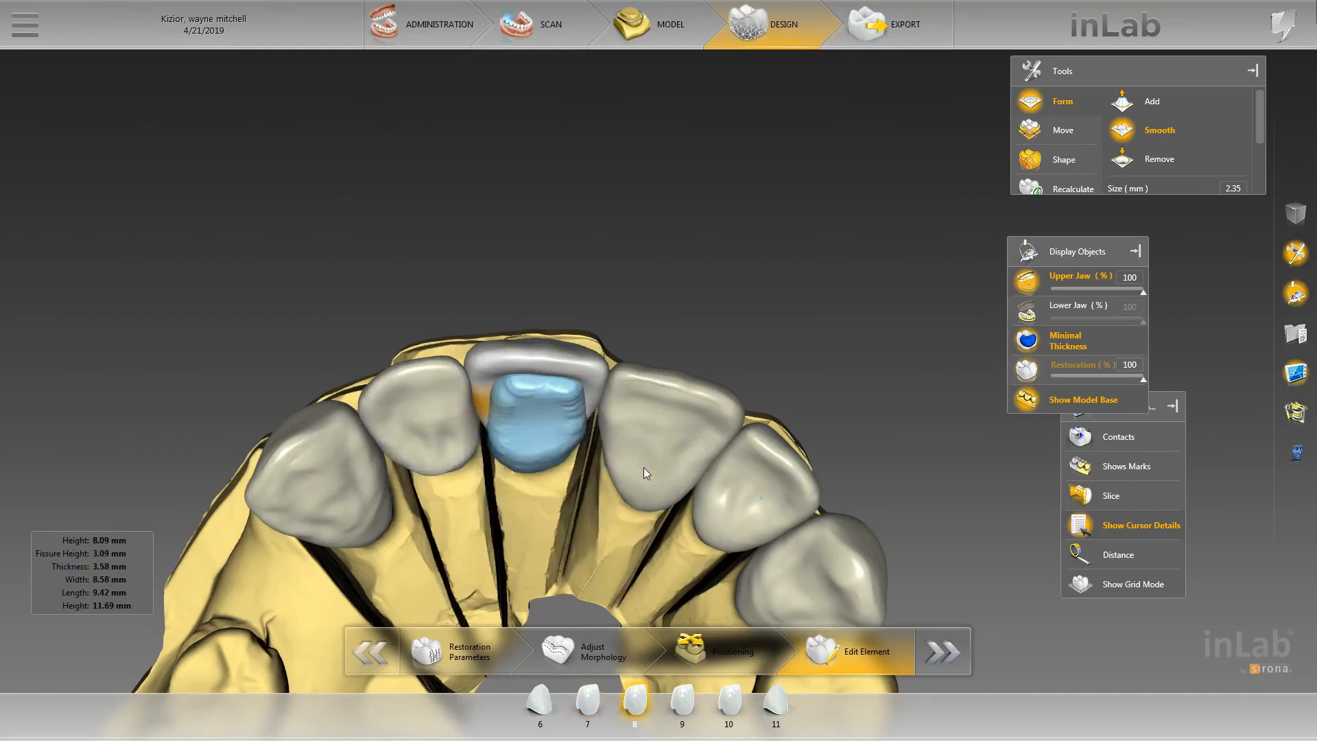
pyautogui.scroll(1, 472, 430)
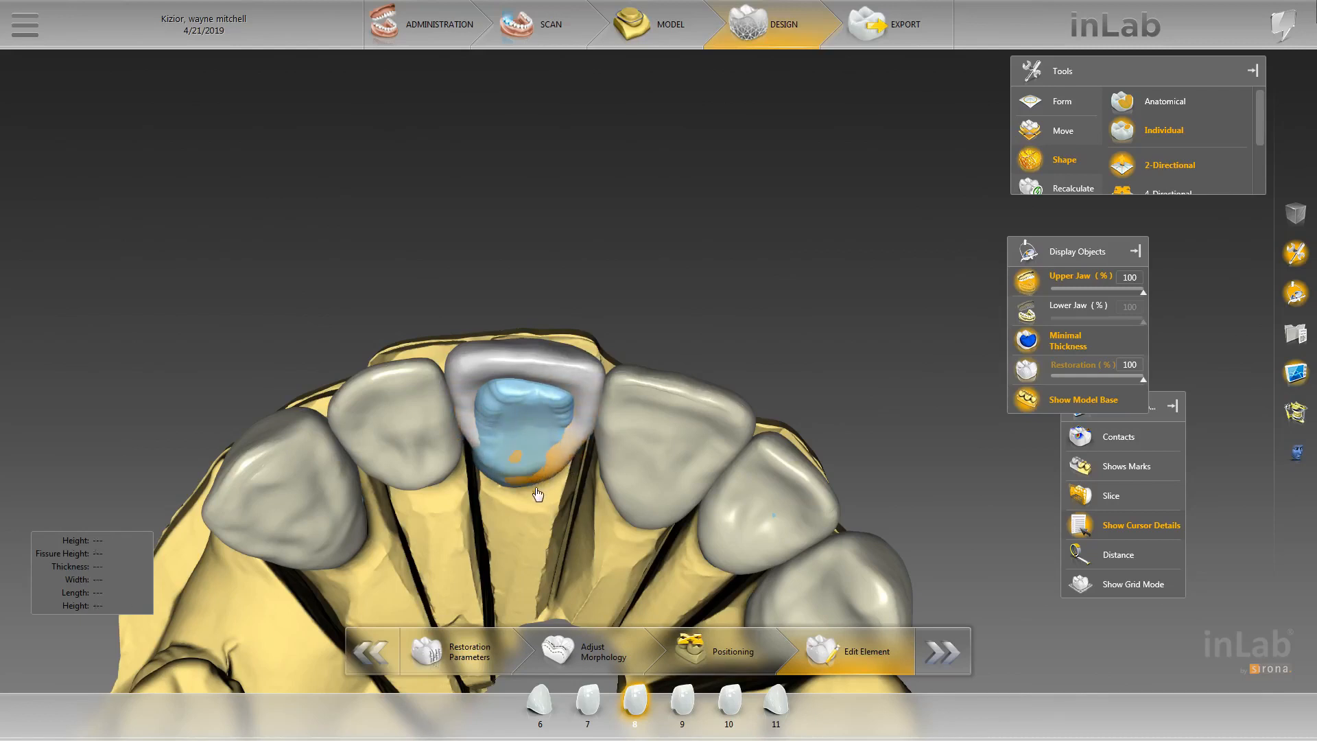
pyautogui.moveTo(508, 417); pyautogui.dragTo(503, 432)
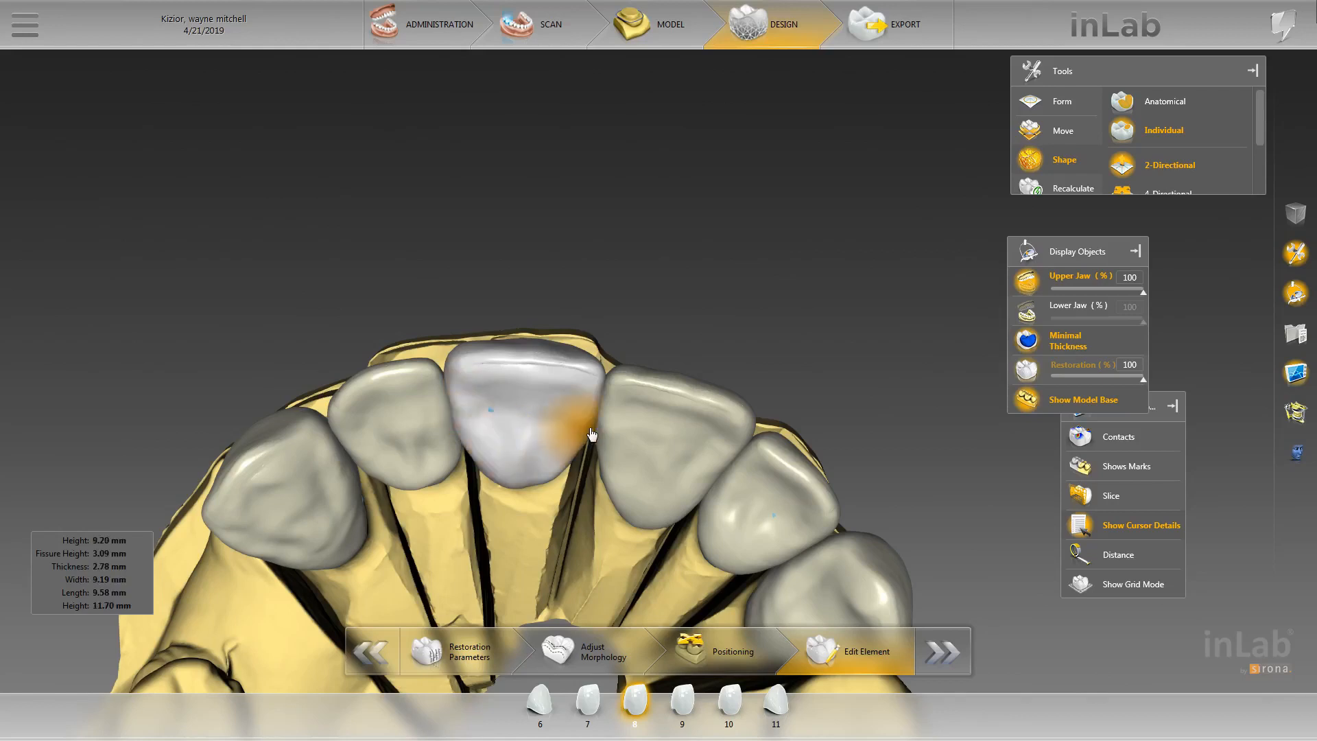
# - Refine the mesial incisal corner of restoration 7 next to restoration 8 with Individual Shape
pyautogui.moveTo(544, 503); pyautogui.dragTo(662, 510, button='right')
pyautogui.scroll(5, 644, 483)
pyautogui.click(500, 394)
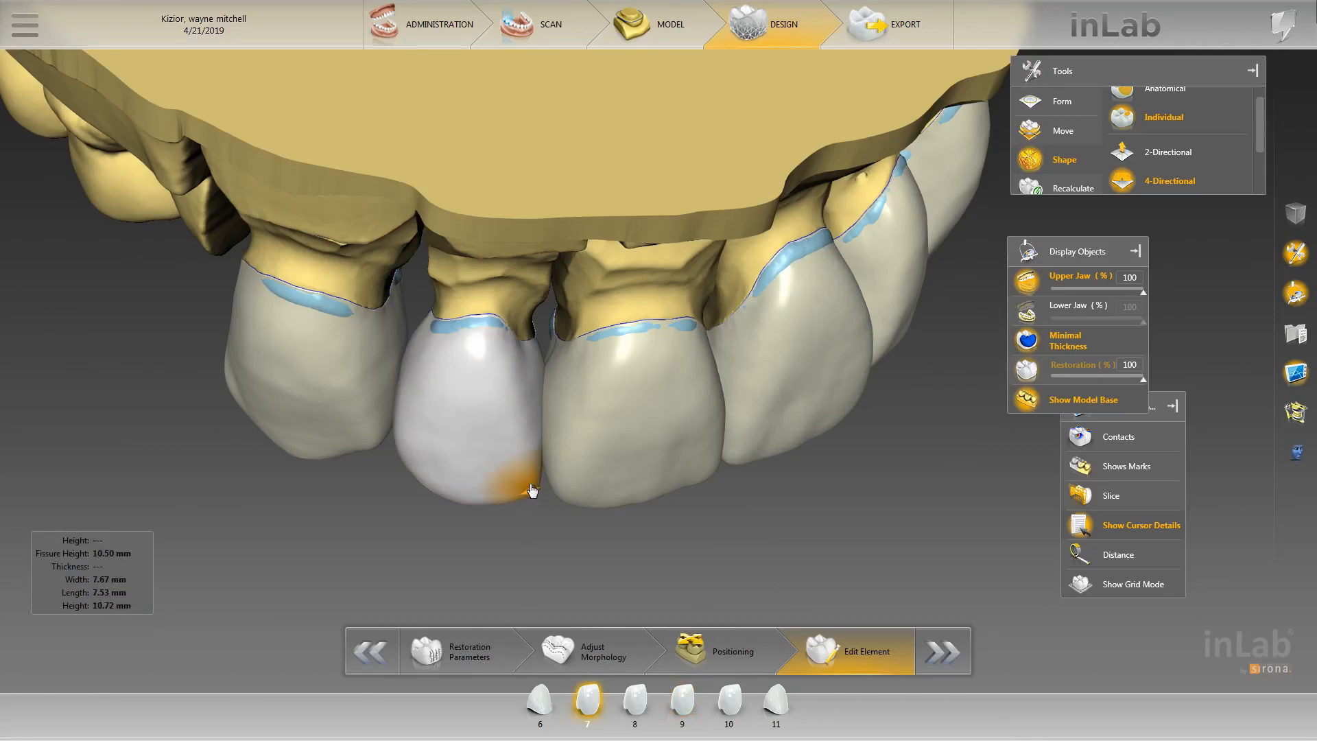
pyautogui.moveTo(539, 505)
pyautogui.mouseDown(button='right')
pyautogui.moveTo(609, 439)
pyautogui.moveTo(593, 433)
pyautogui.moveTo(521, 508)
pyautogui.mouseUp(button='right')
pyautogui.scroll(2, 521, 508)
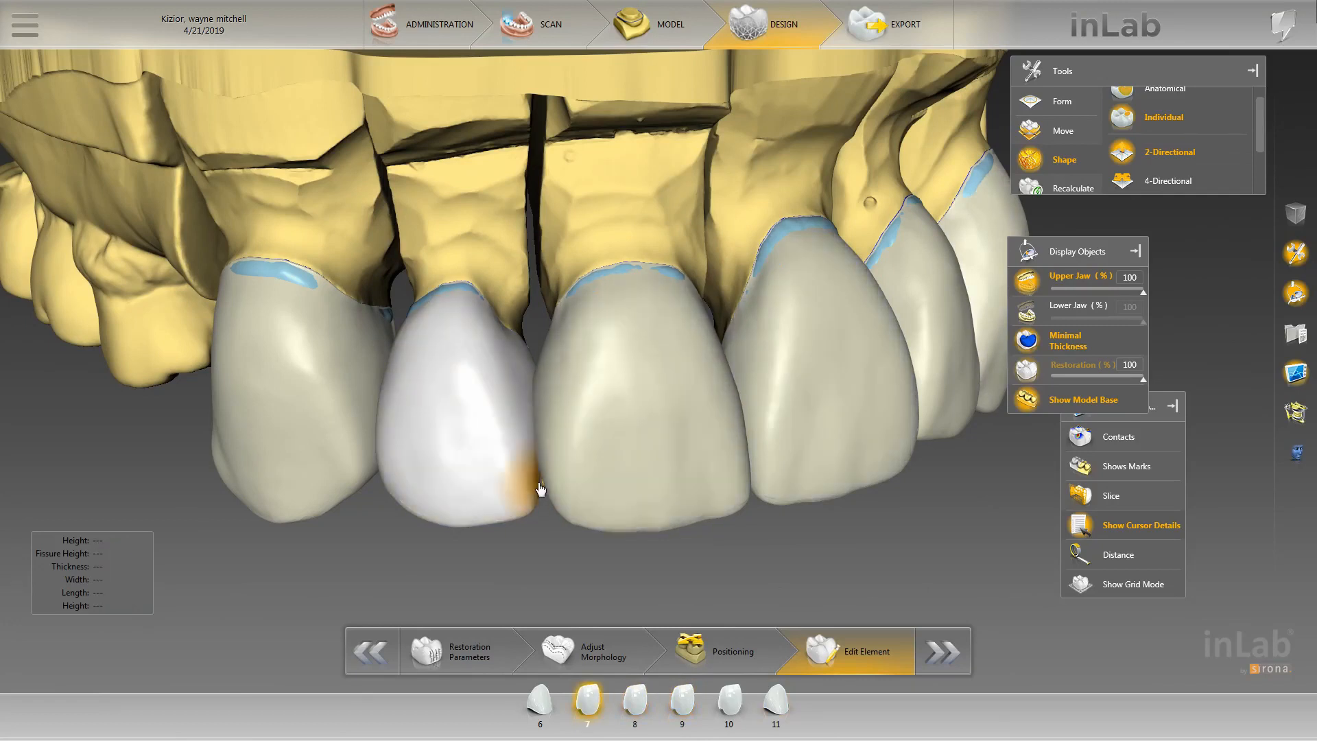
pyautogui.scroll(-1, 542, 534)
pyautogui.moveTo(542, 533); pyautogui.dragTo(617, 492, button='right')
pyautogui.scroll(-4, 725, 466)
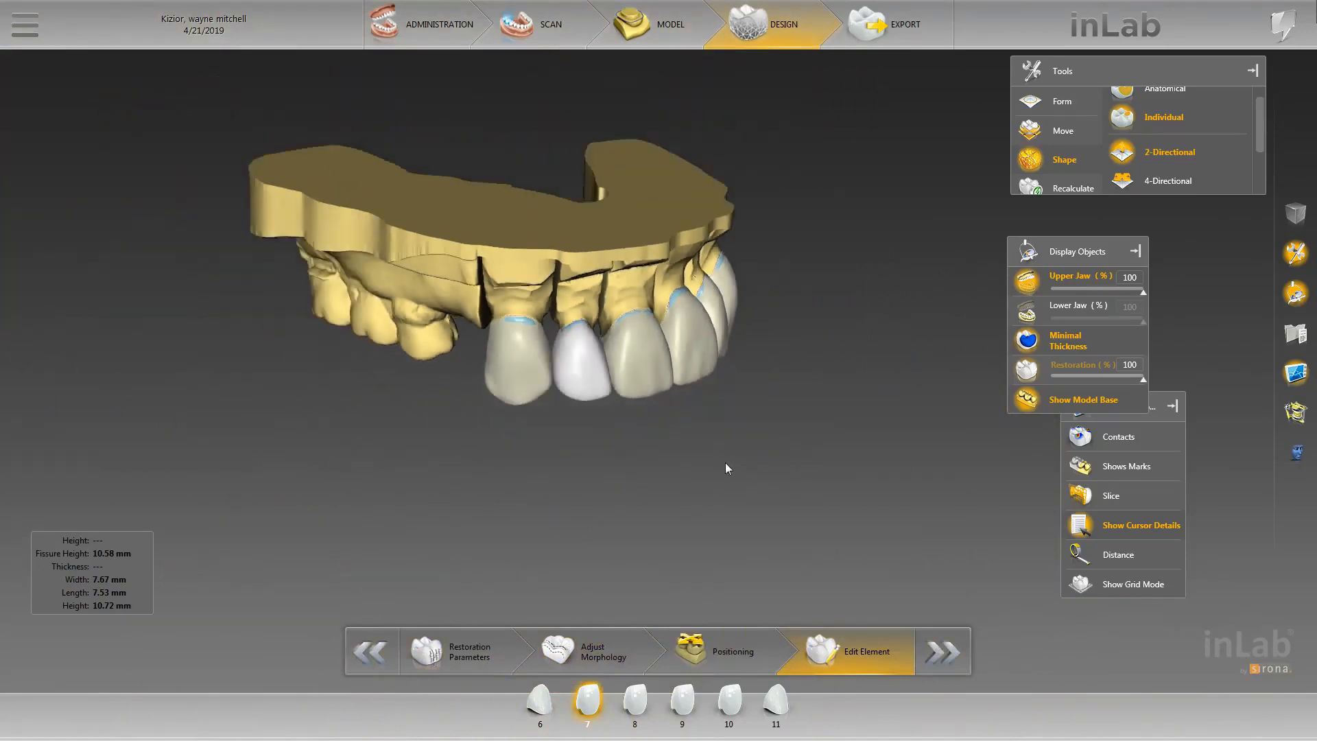
# - Shorten the incisal tip of restoration 11 to a height of about 12.8 mm with Anatomical 2-Directional Shape
pyautogui.moveTo(727, 466); pyautogui.dragTo(582, 408, button='right')
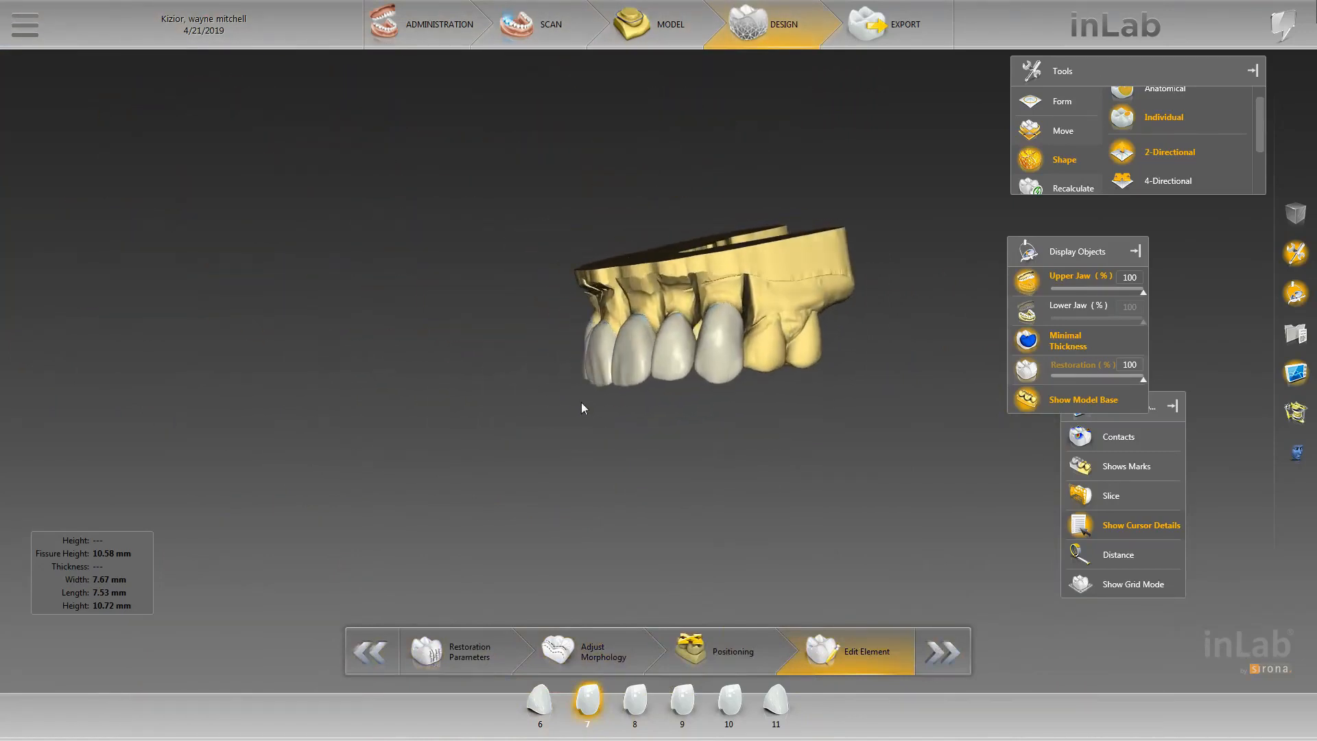
pyautogui.scroll(3, 754, 443)
pyautogui.click(829, 420)
pyautogui.rightClick(831, 421)
pyautogui.moveTo(895, 461)
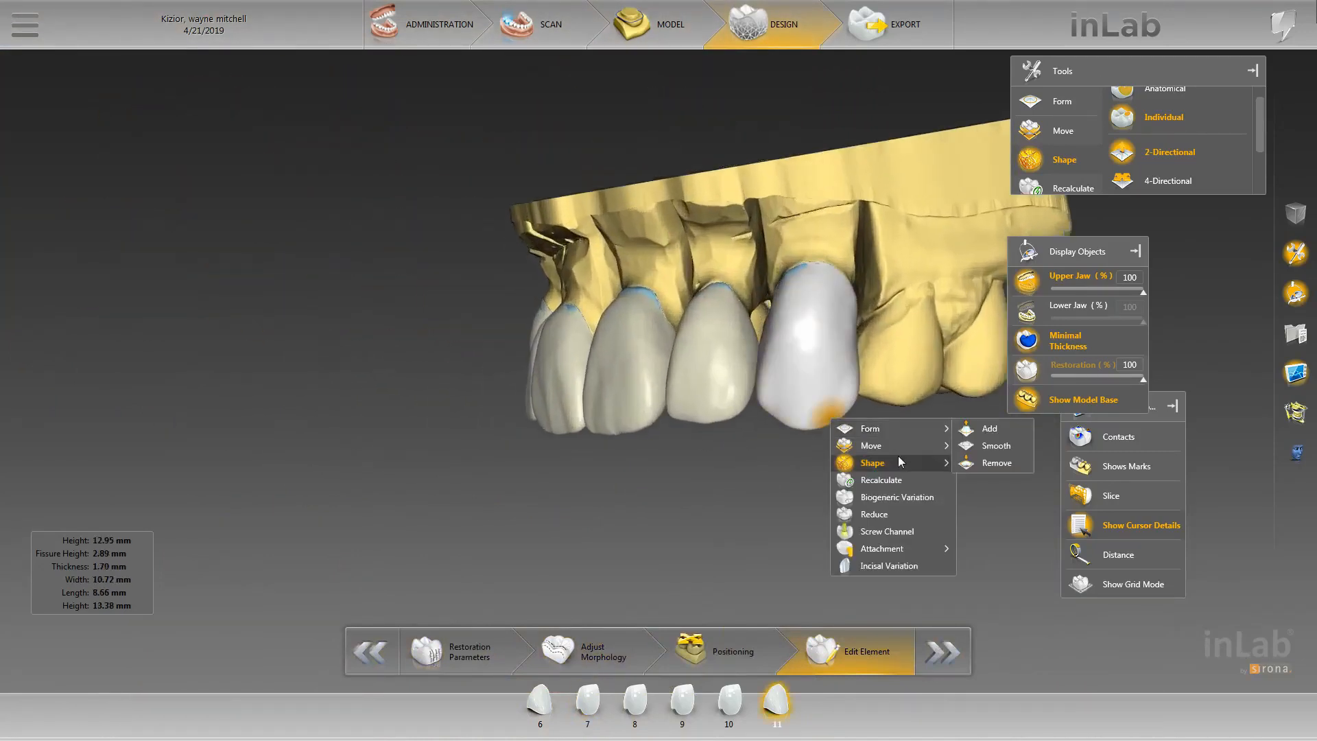
pyautogui.click(988, 463)
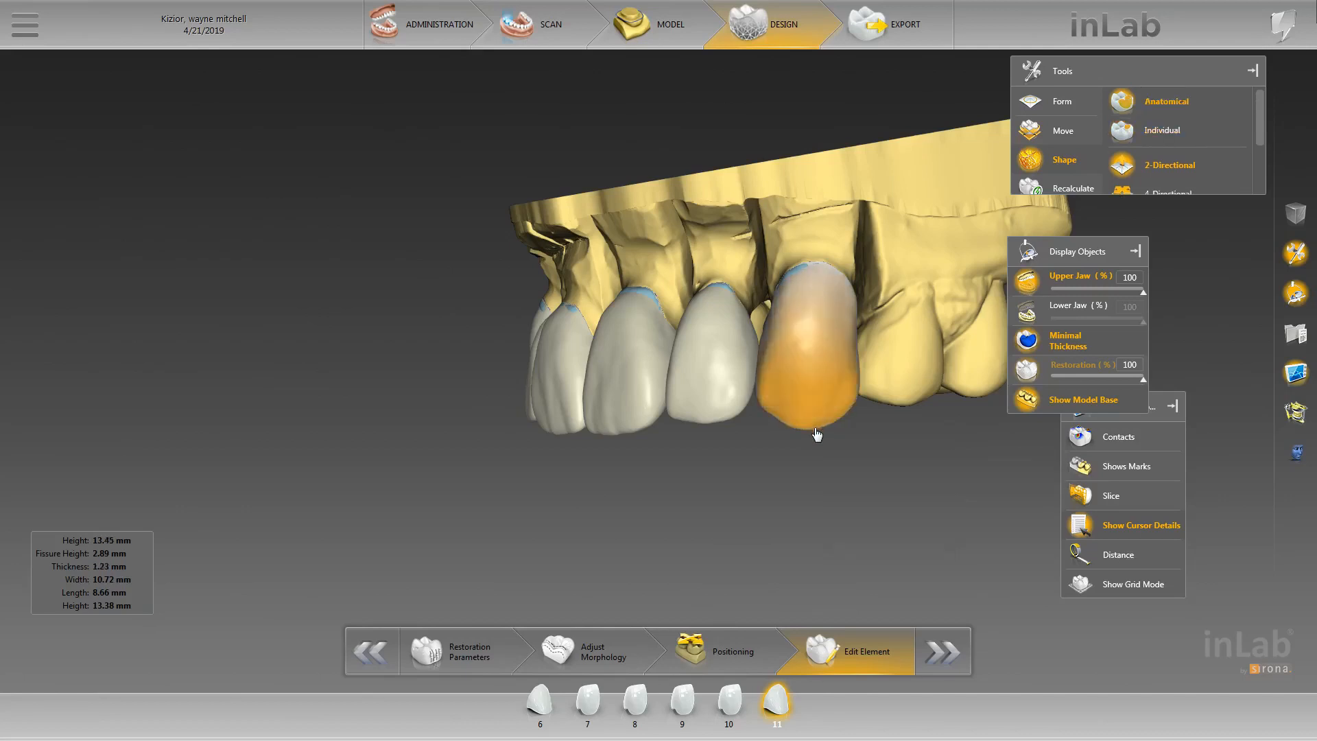
pyautogui.scroll(-3, 755, 439)
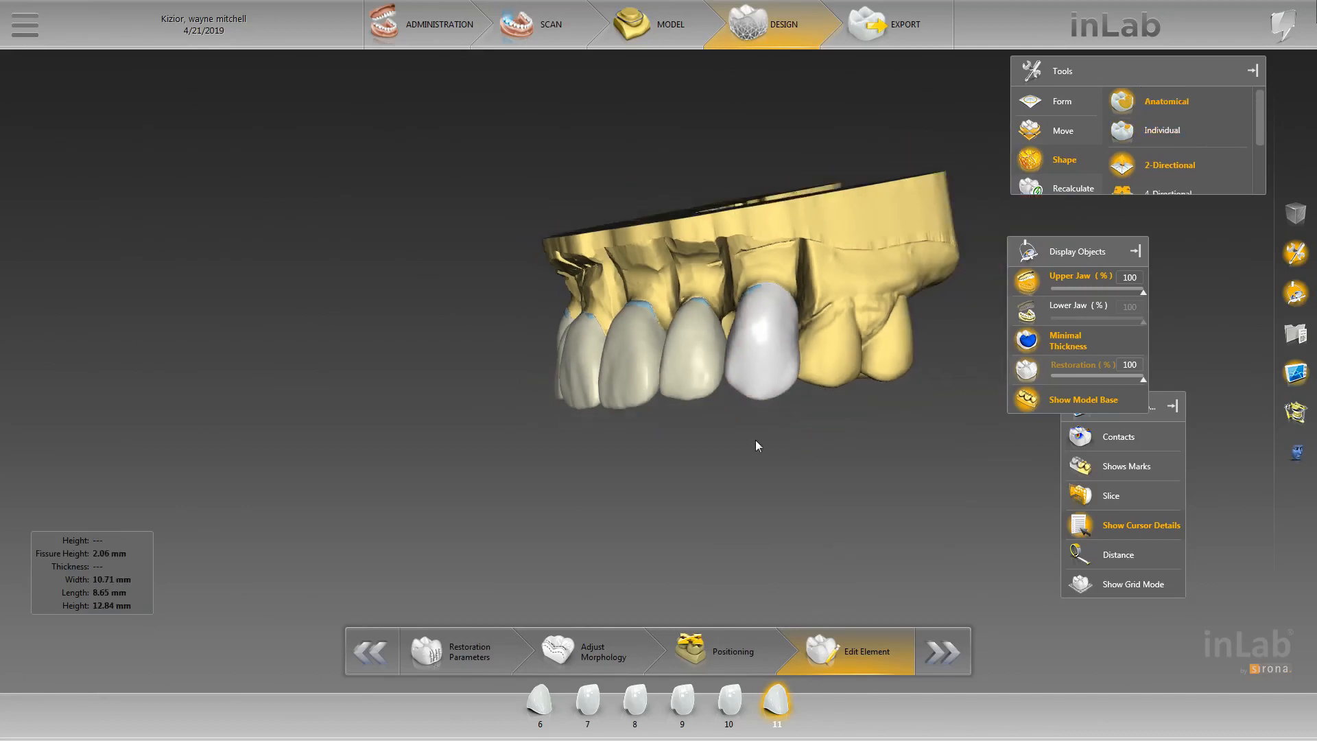
# - Inspect restoration 6 from the side and front, and display the lower jaw together with the upper jaw
pyautogui.moveTo(755, 439); pyautogui.dragTo(461, 322, button='right')
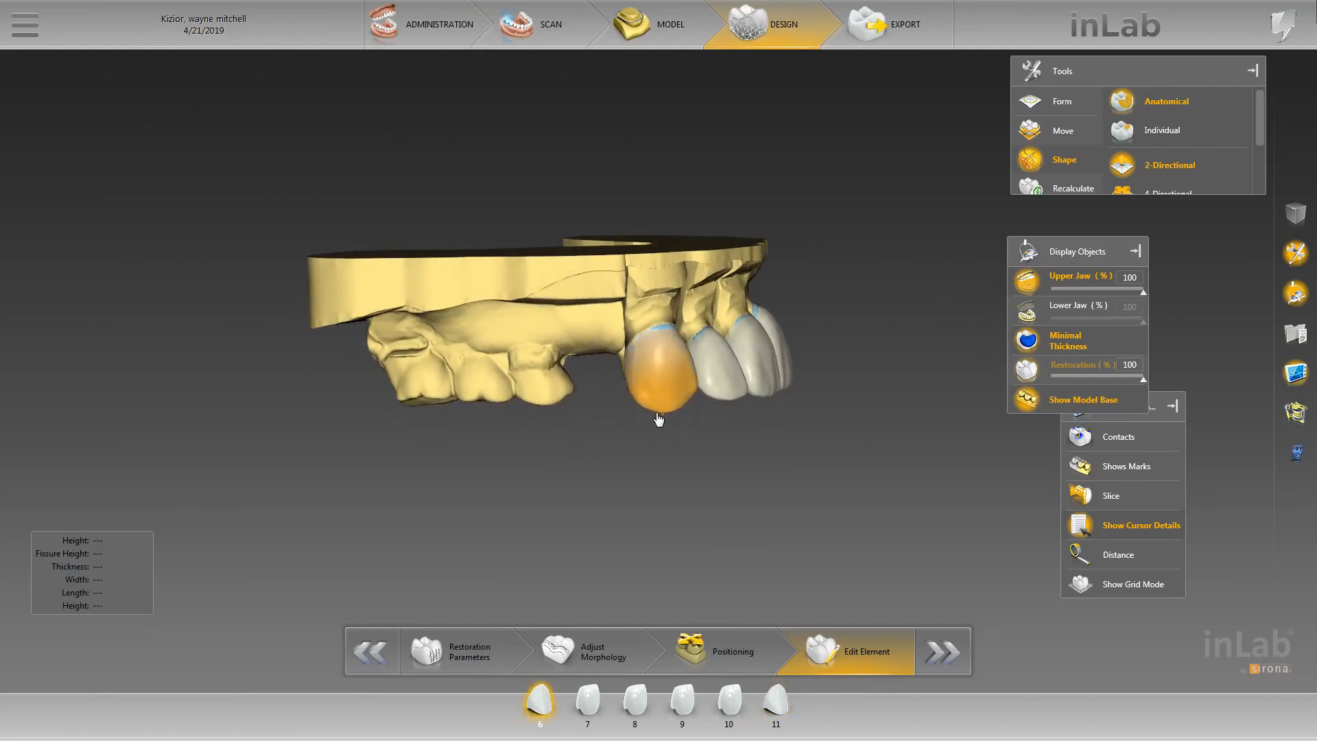
pyautogui.moveTo(658, 418)
pyautogui.mouseDown(button='right')
pyautogui.moveTo(794, 402)
pyautogui.moveTo(684, 409)
pyautogui.moveTo(674, 433)
pyautogui.mouseUp(button='right')
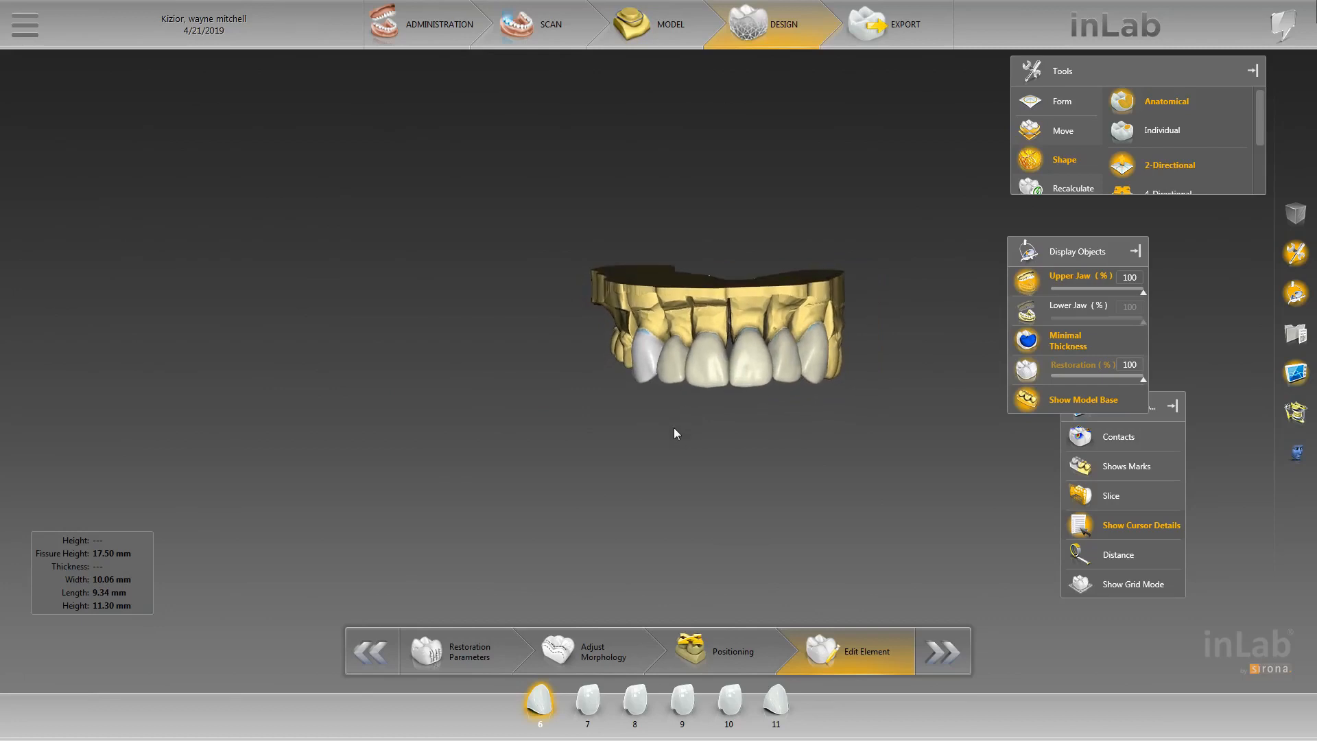
pyautogui.click(1043, 279)
pyautogui.click(1044, 309)
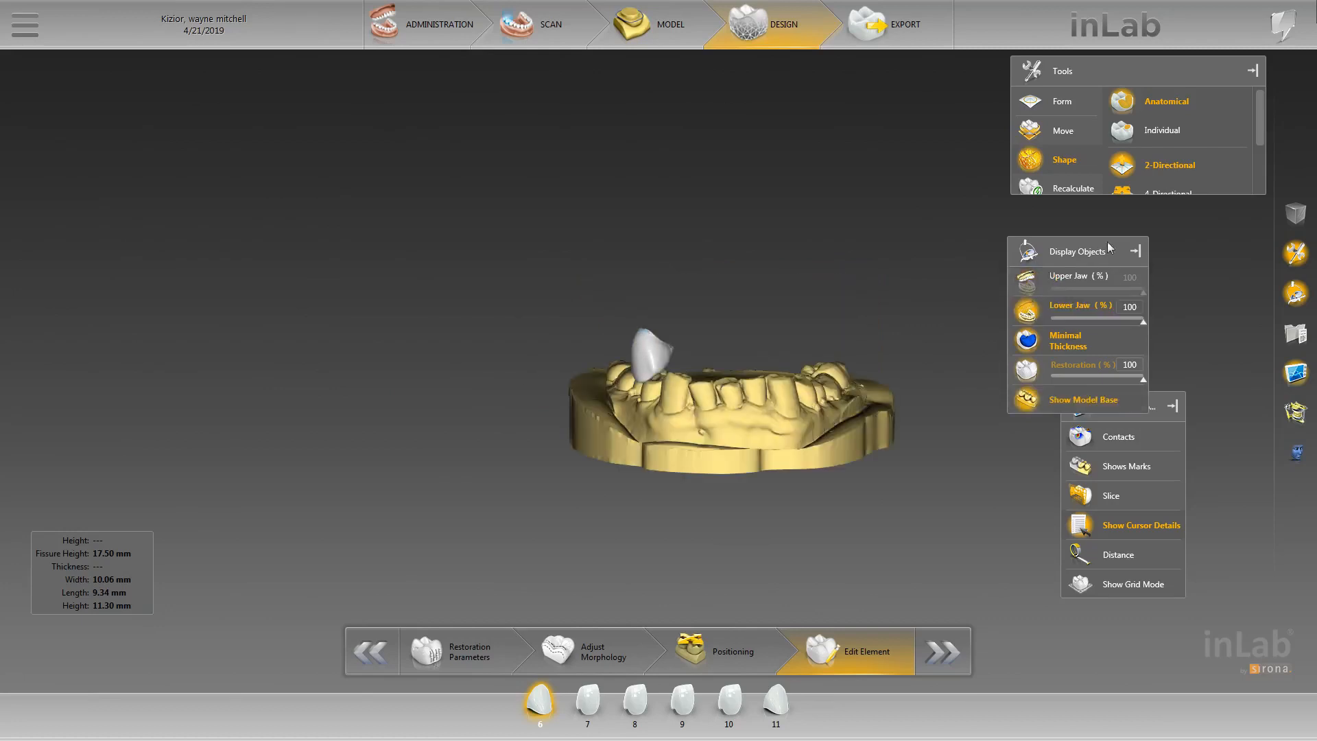
pyautogui.click(1070, 277)
pyautogui.scroll(5, 756, 476)
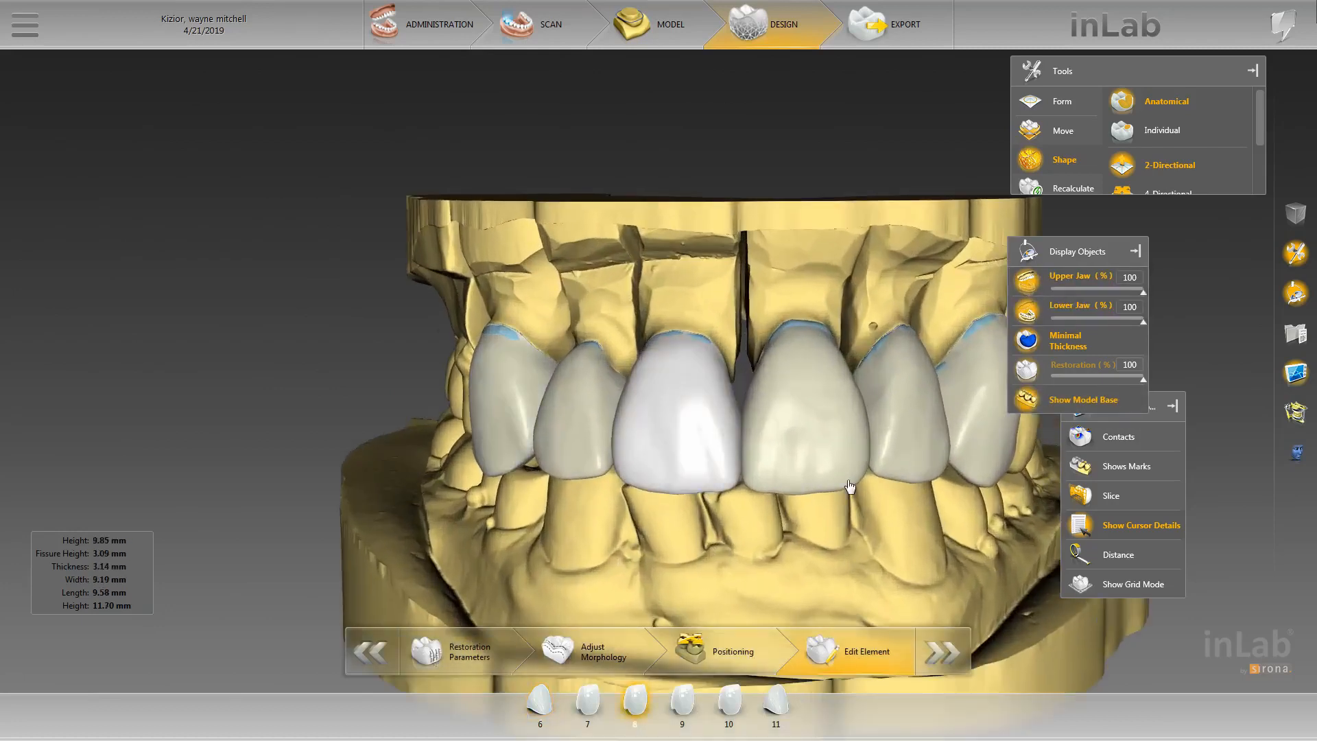
# - Refine the incisal edges of restorations 9 and 8 against the lower jaw with Individual 4-Directional Shape
pyautogui.scroll(1, 849, 485)
pyautogui.click(1158, 131)
pyautogui.scroll(-1, 1157, 151)
pyautogui.click(1163, 163)
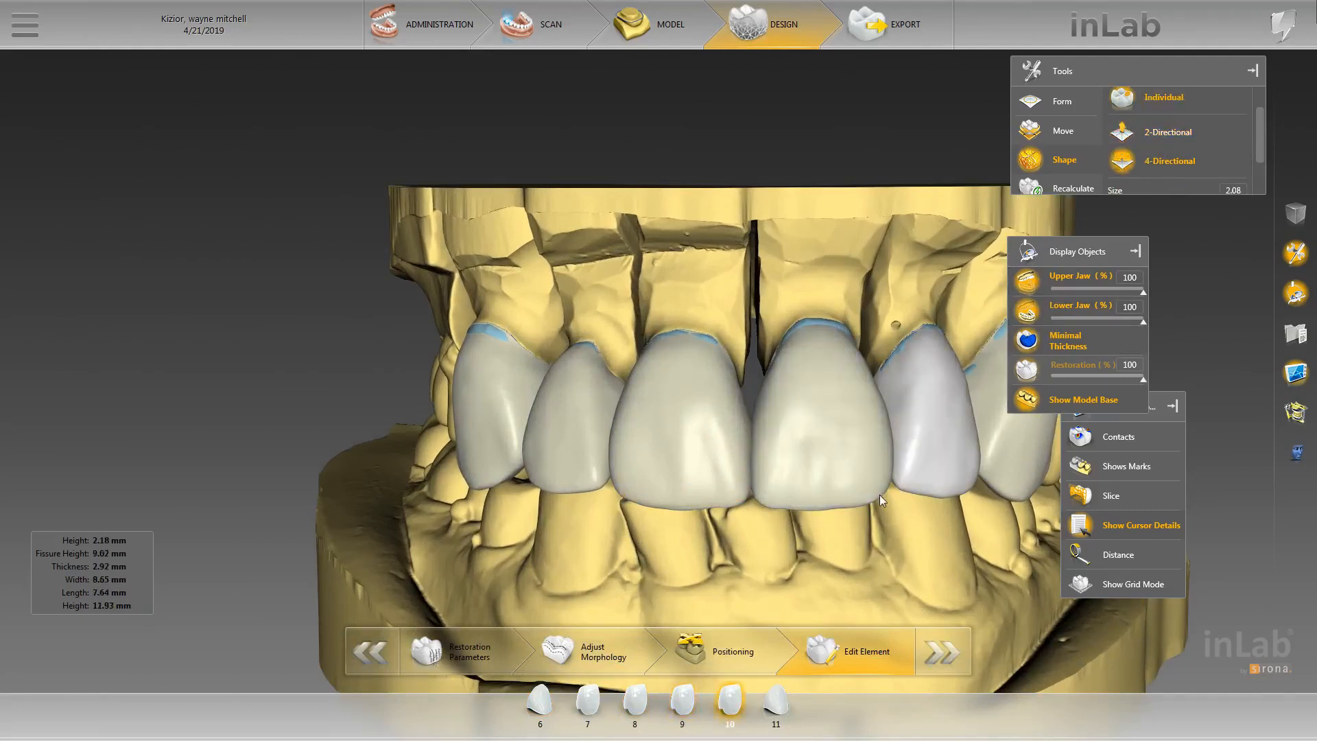
pyautogui.click(878, 498)
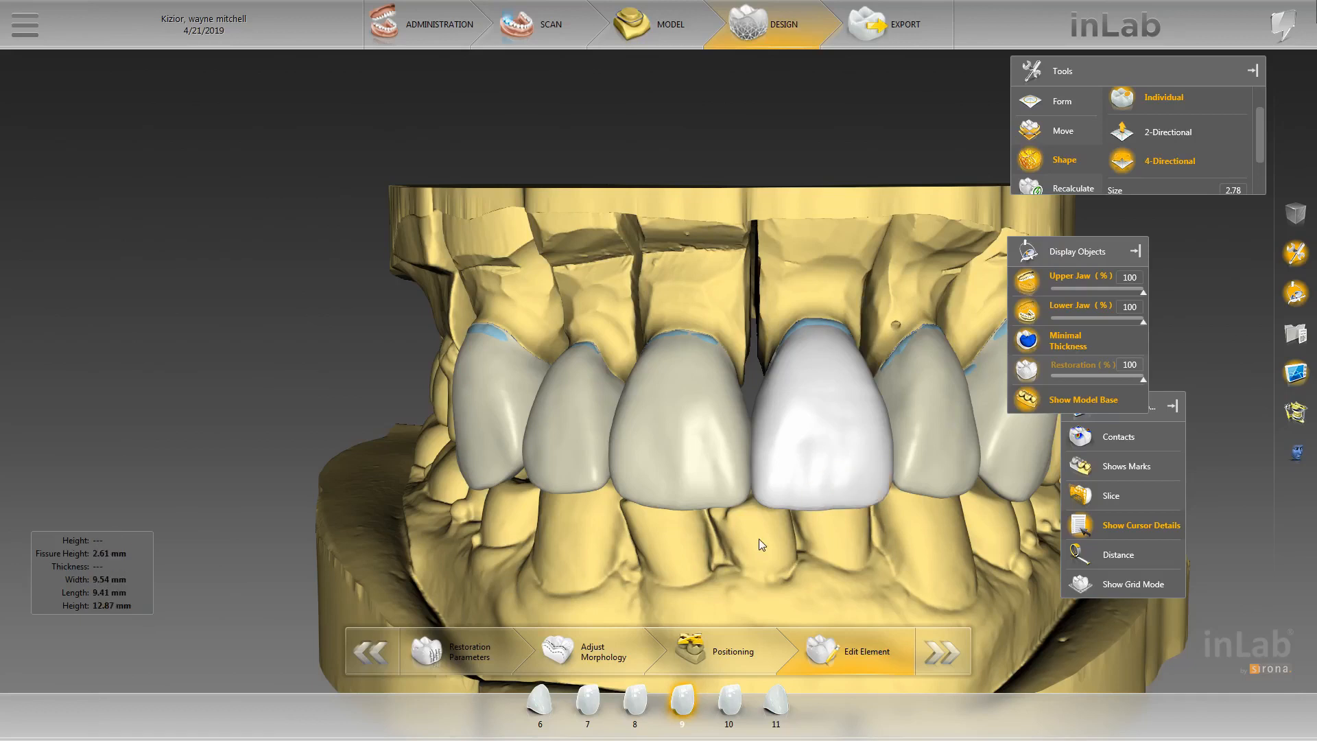
pyautogui.click(634, 502)
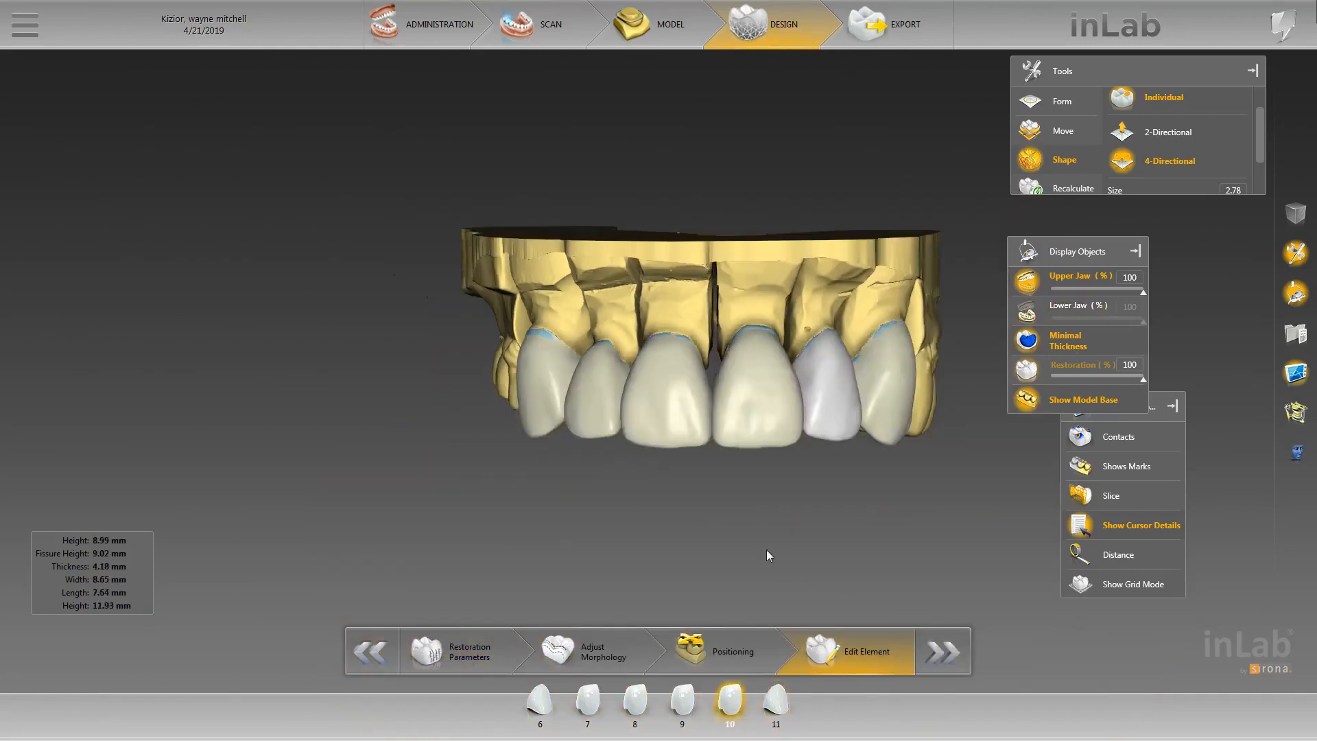
# - Check the front view of the upper arch, select restoration 7 and save the case
pyautogui.scroll(-2, 577, 492)
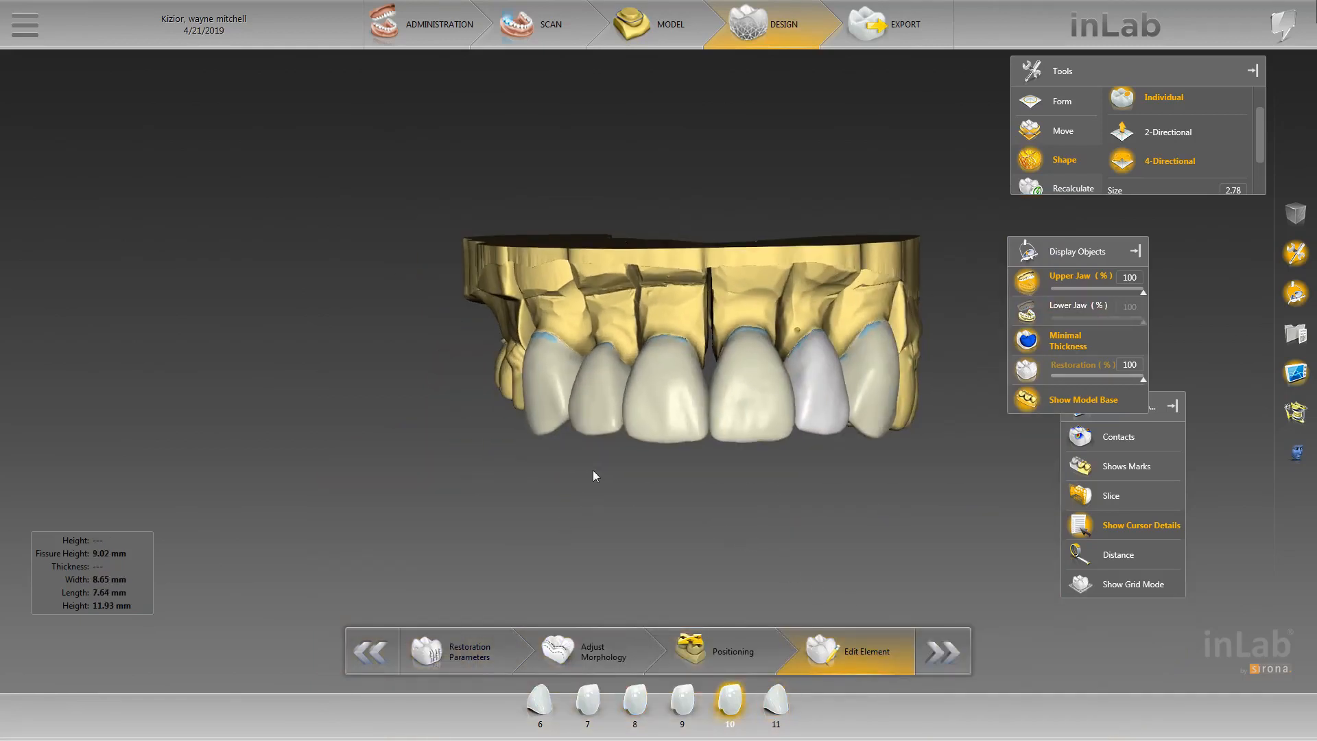
pyautogui.scroll(2, 594, 464)
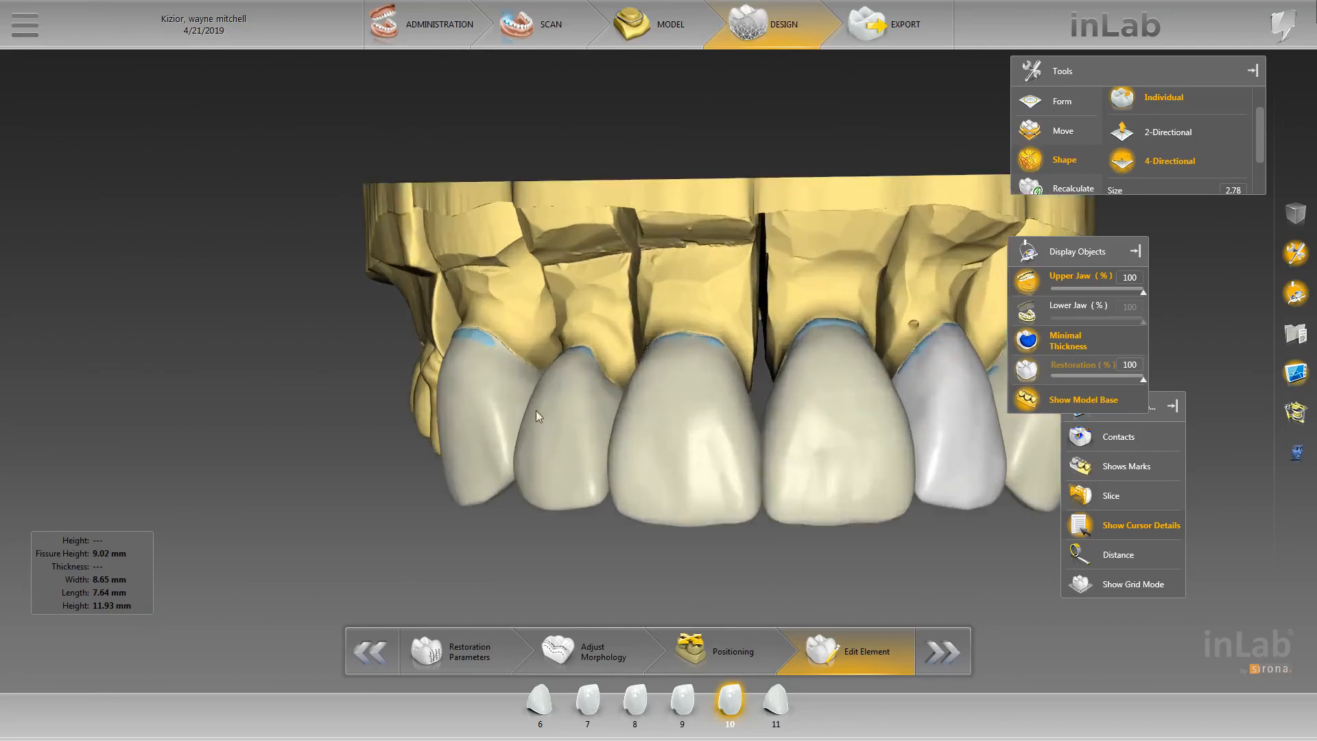
pyautogui.click(536, 410)
pyautogui.click(24, 25)
pyautogui.click(80, 105)
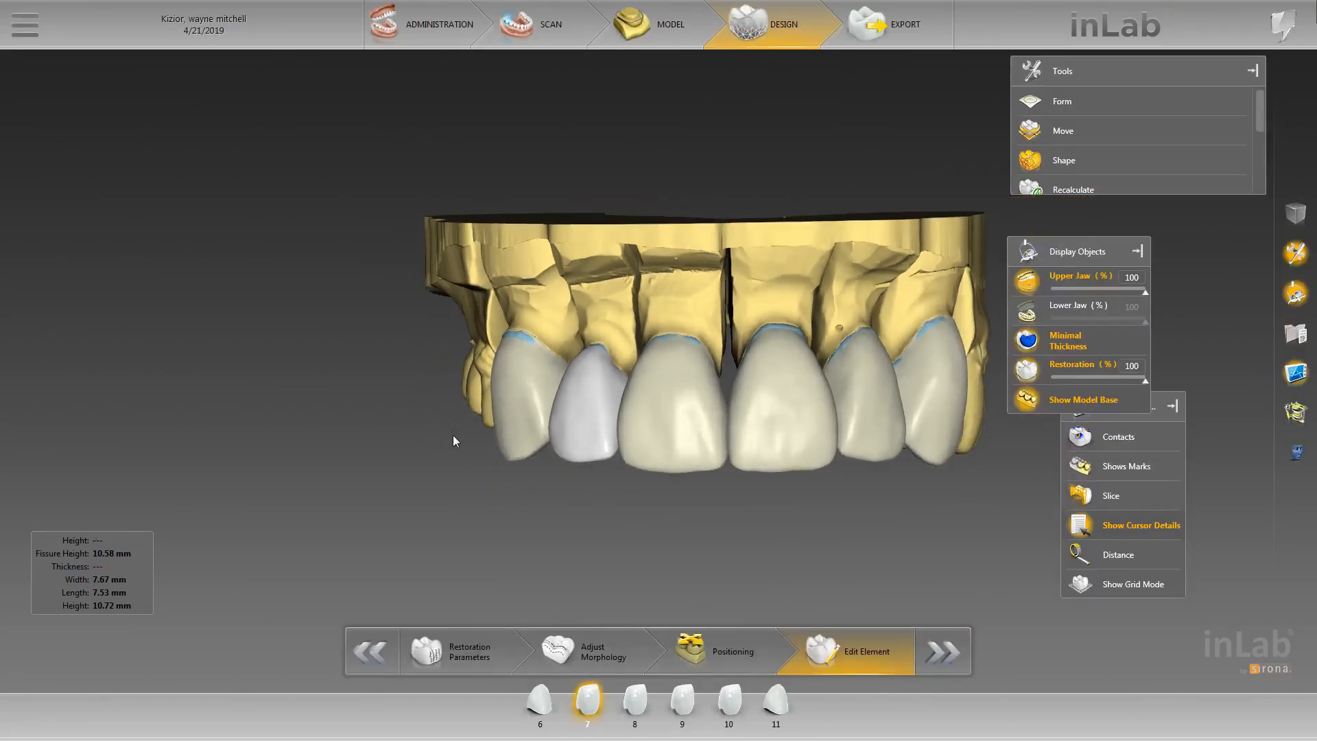
# - Shape the mesial incisal corner of restoration 7 with 4-Directional Shape at size 3.30
pyautogui.click(1063, 159)
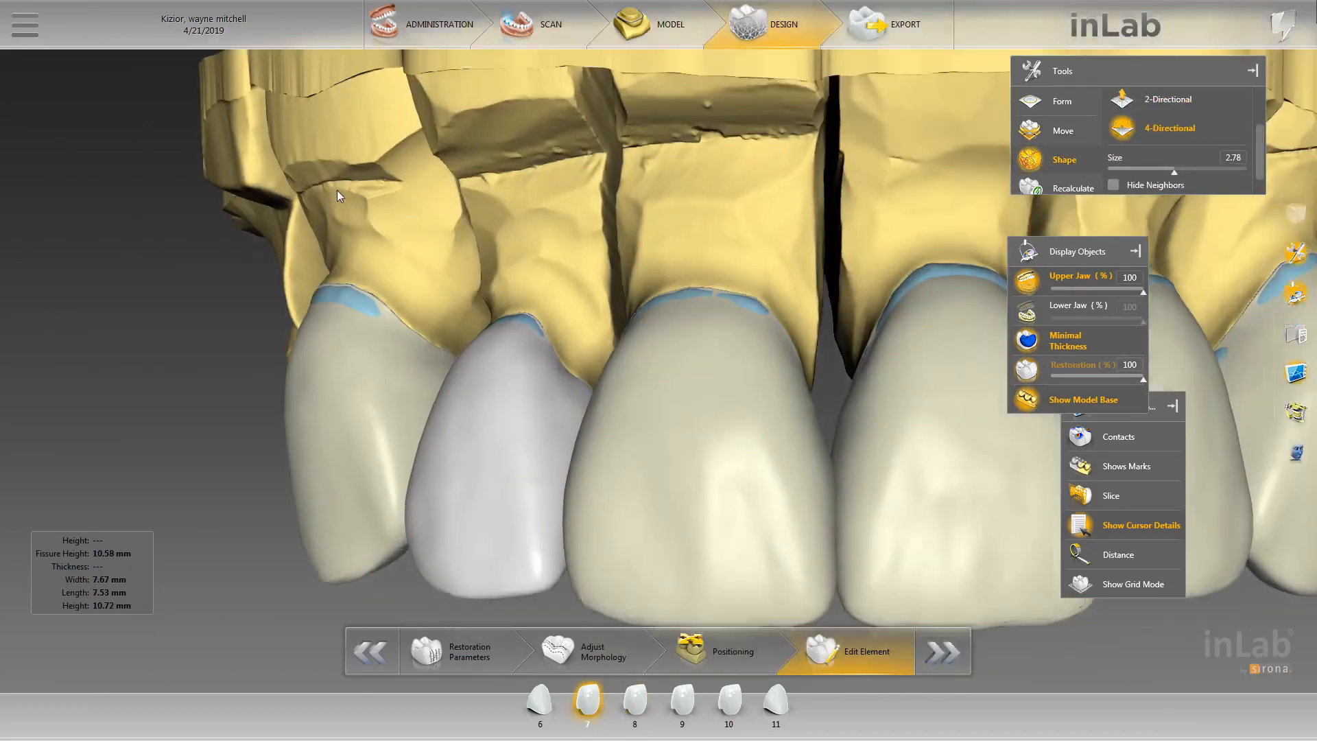
pyautogui.moveTo(336, 190); pyautogui.dragTo(311, 101, button='right')
pyautogui.scroll(2, 515, 495)
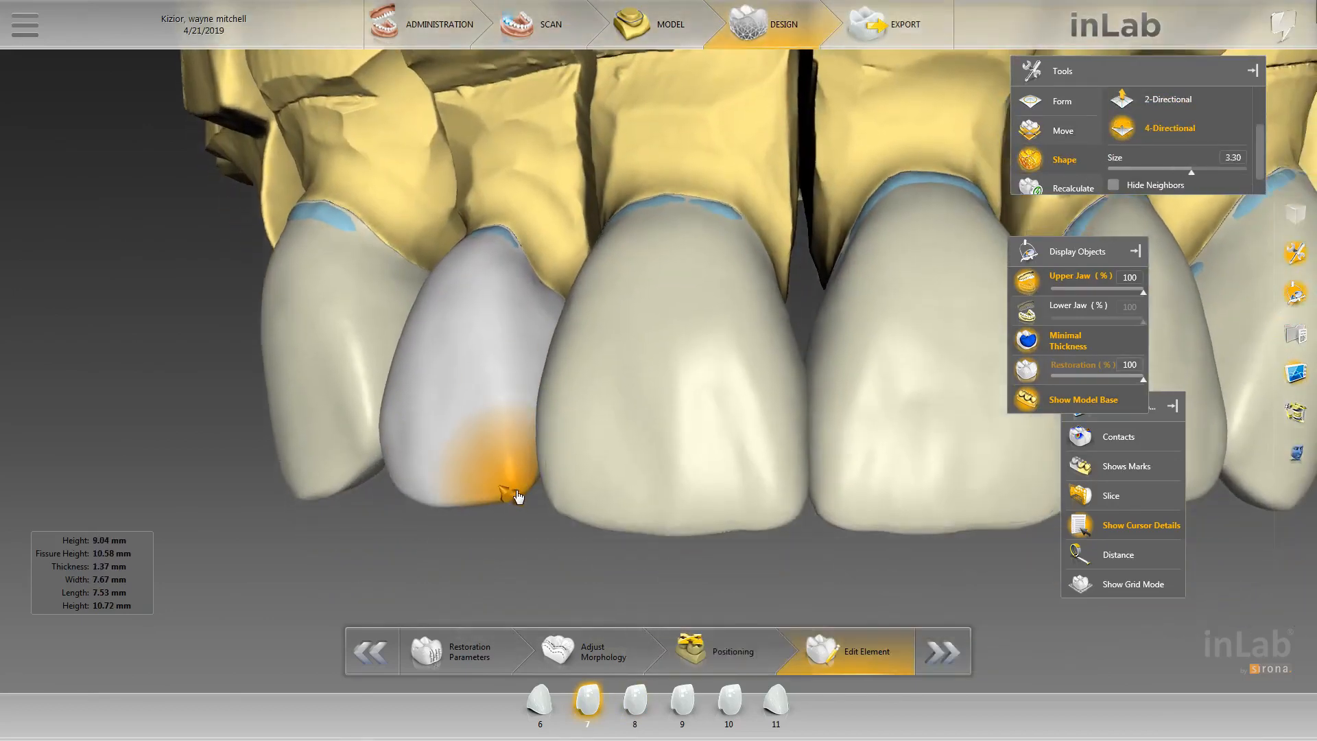
pyautogui.moveTo(519, 496)
pyautogui.mouseDown()
pyautogui.moveTo(533, 498)
pyautogui.moveTo(537, 480)
pyautogui.moveTo(510, 500)
pyautogui.moveTo(537, 501)
pyautogui.moveTo(520, 497)
pyautogui.moveTo(532, 484)
pyautogui.mouseUp()
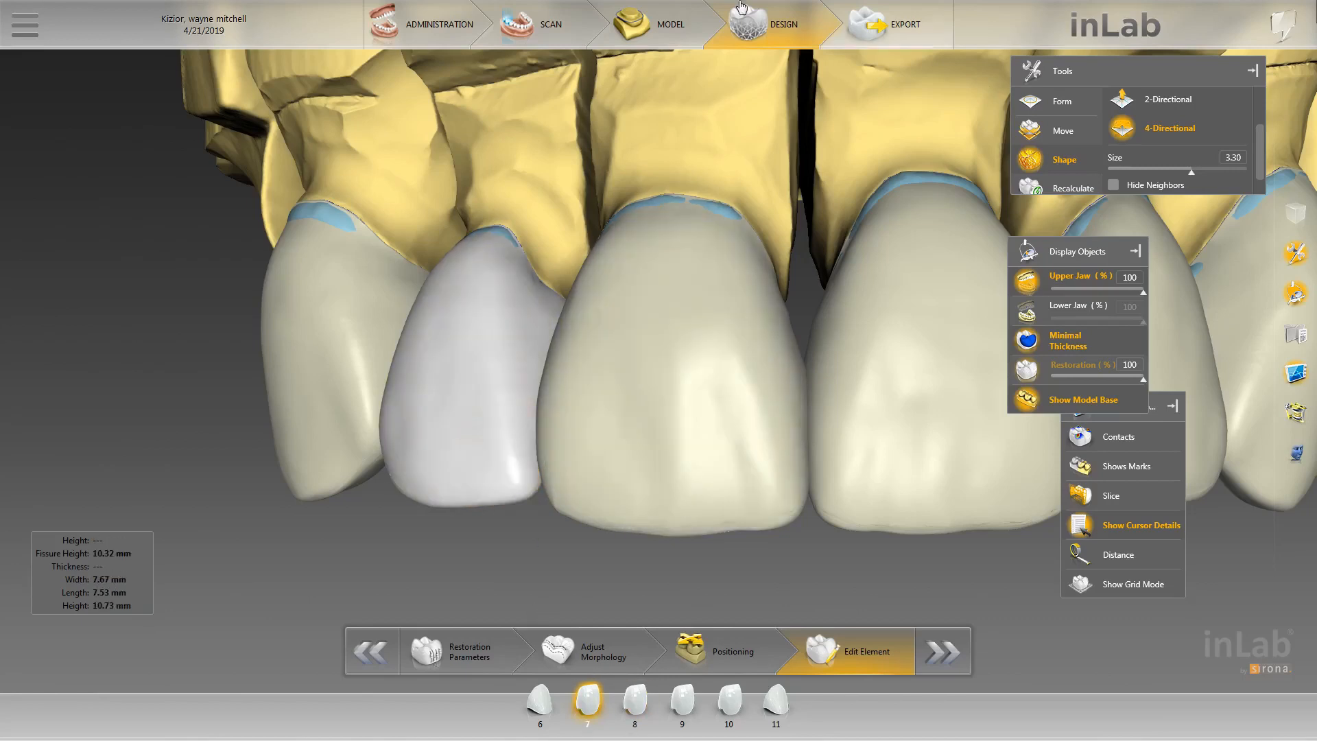
# - Select restorations 6 through 11 together and start Incisal Variation for them
pyautogui.scroll(-5, 635, 598)
pyautogui.click(635, 700)
pyautogui.click(683, 700)
pyautogui.scroll(-1, 692, 487)
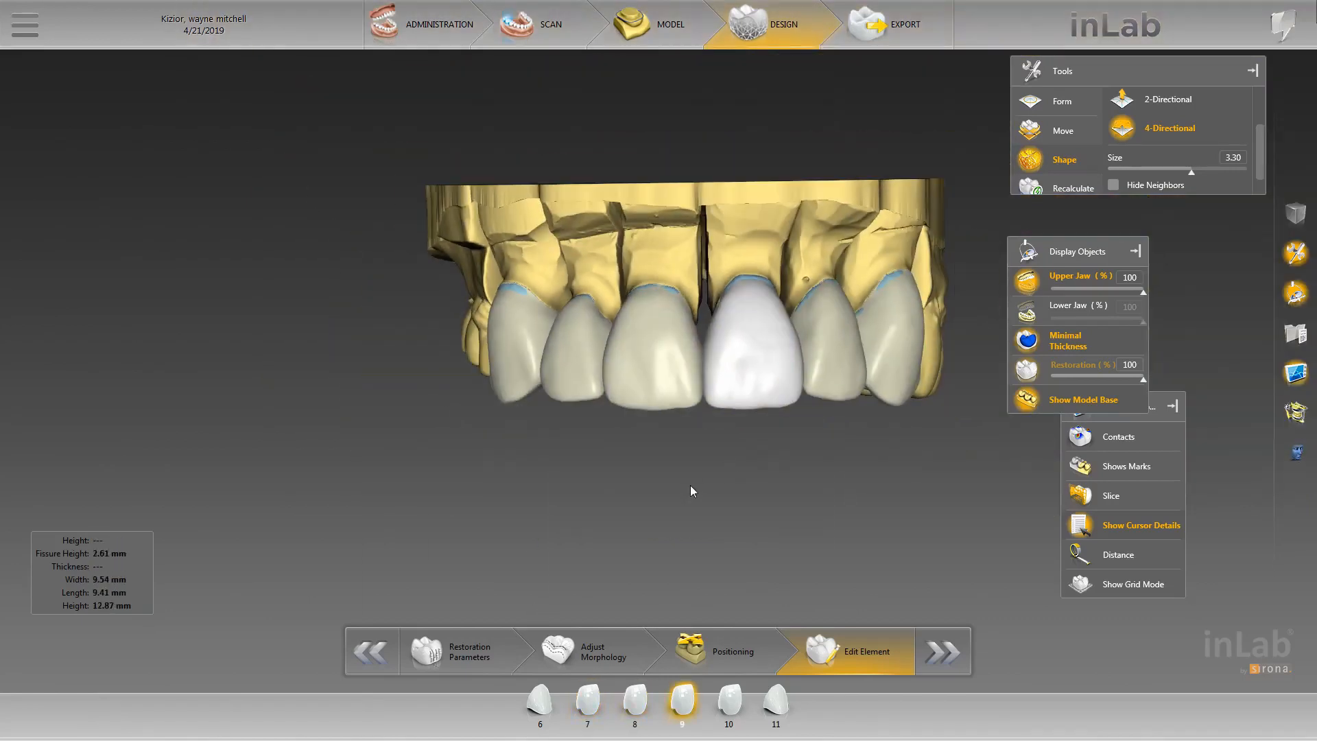
pyautogui.click(501, 307)
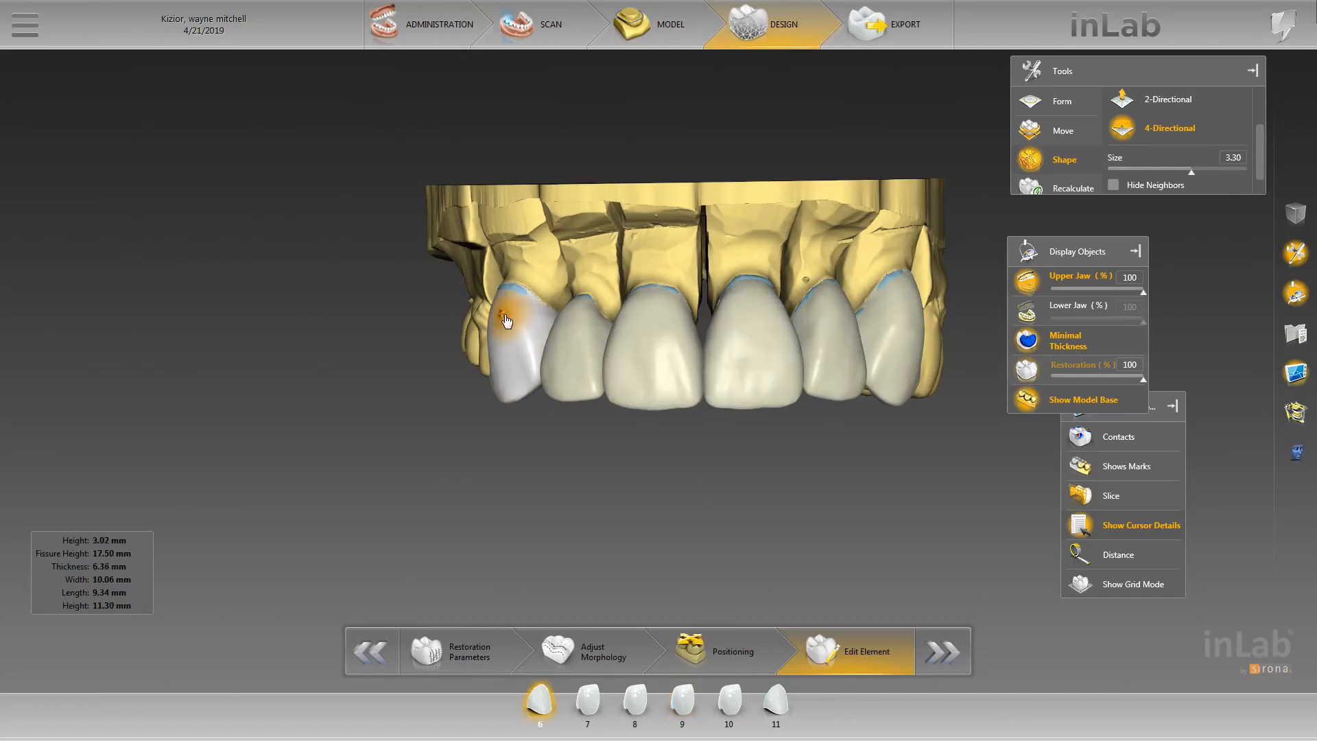
pyautogui.keyDown('ctrl'); pyautogui.click(594, 340); pyautogui.keyUp('ctrl')
pyautogui.keyDown('ctrl'); pyautogui.click(661, 344); pyautogui.keyUp('ctrl')
pyautogui.keyDown('ctrl'); pyautogui.click(737, 347); pyautogui.keyUp('ctrl')
pyautogui.keyDown('ctrl'); pyautogui.click(857, 356); pyautogui.keyUp('ctrl')
pyautogui.keyDown('ctrl'); pyautogui.click(888, 337); pyautogui.keyUp('ctrl')
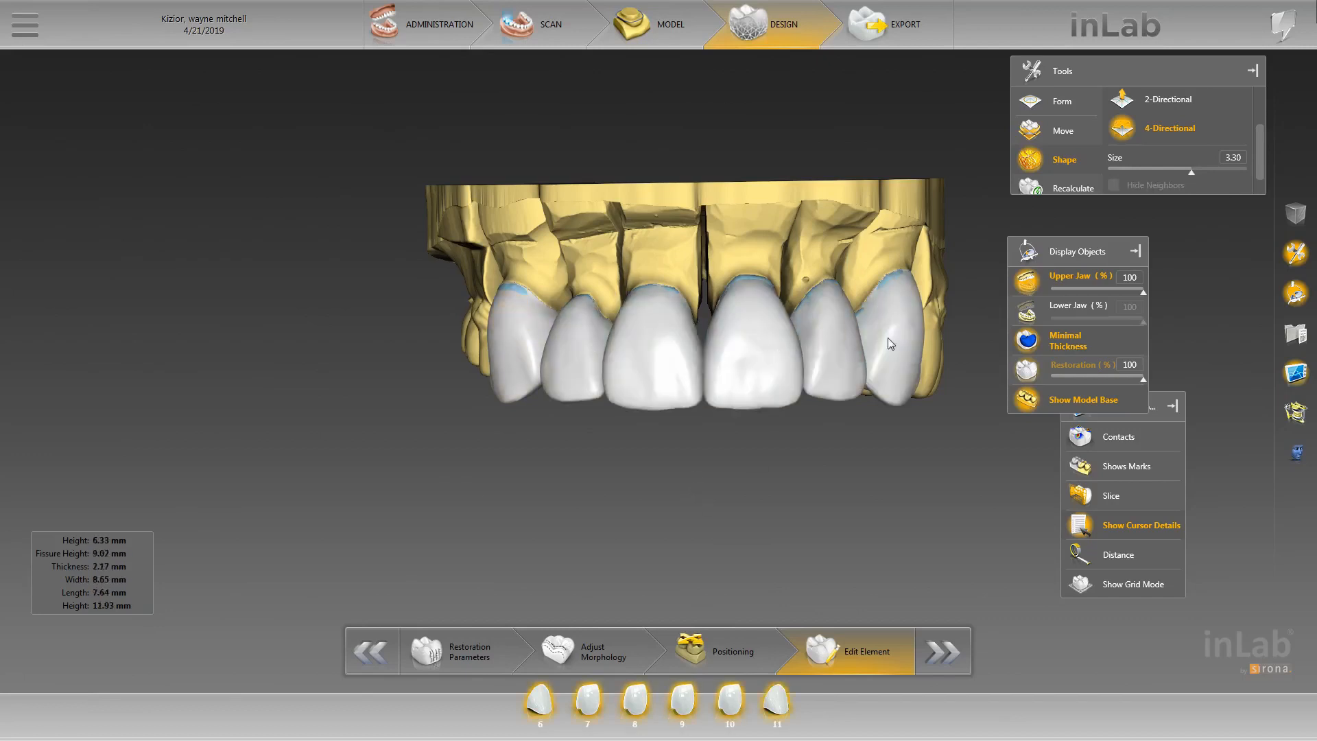
pyautogui.scroll(-5, 1070, 158)
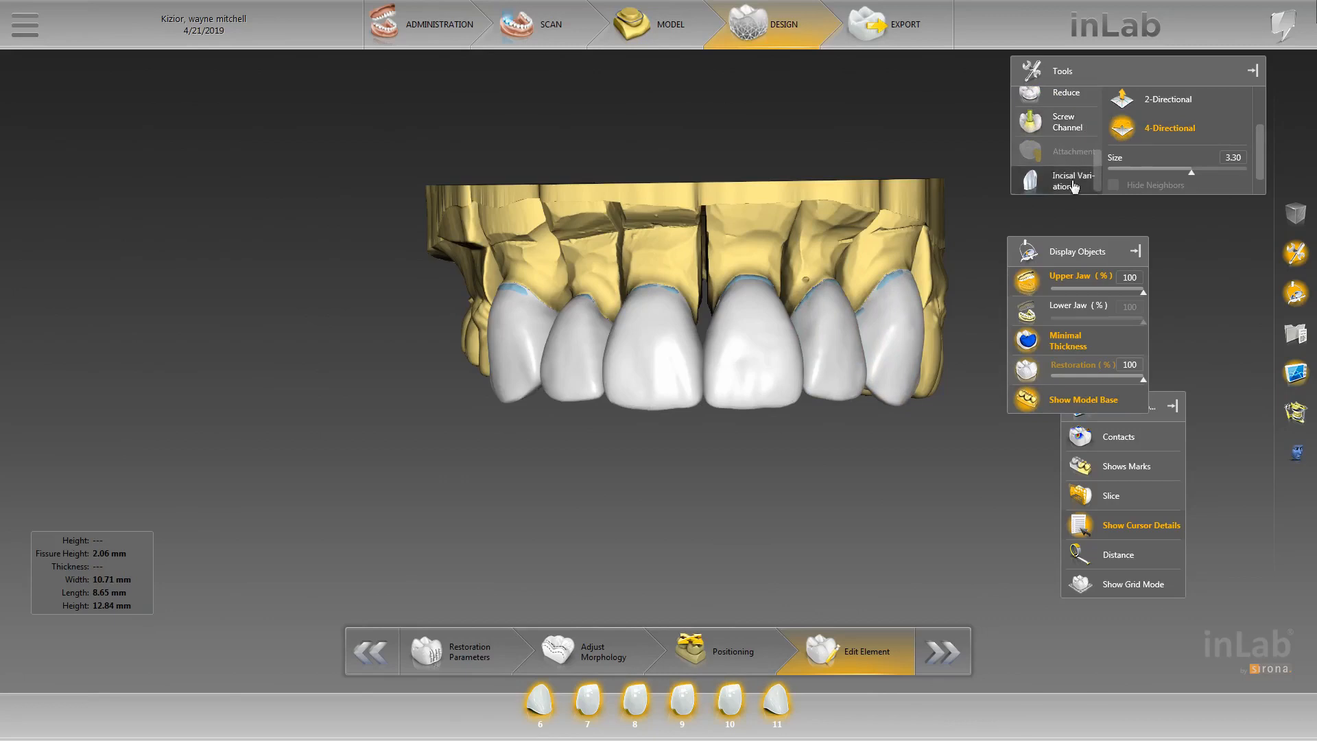
pyautogui.click(1073, 181)
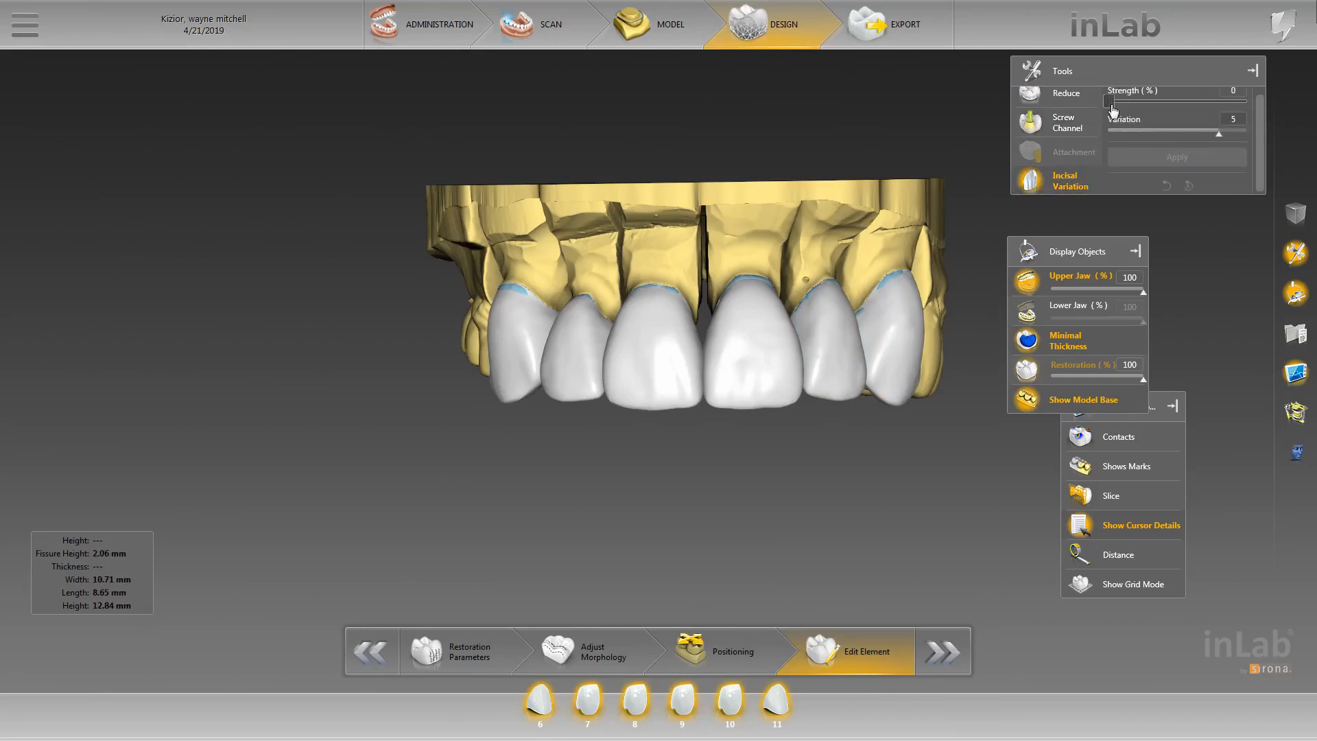
# - Try different incisal variation strengths and patterns on all six restorations, choosing Variation 4 and returning Strength to 0 %
pyautogui.moveTo(1185, 108); pyautogui.dragTo(1109, 117)
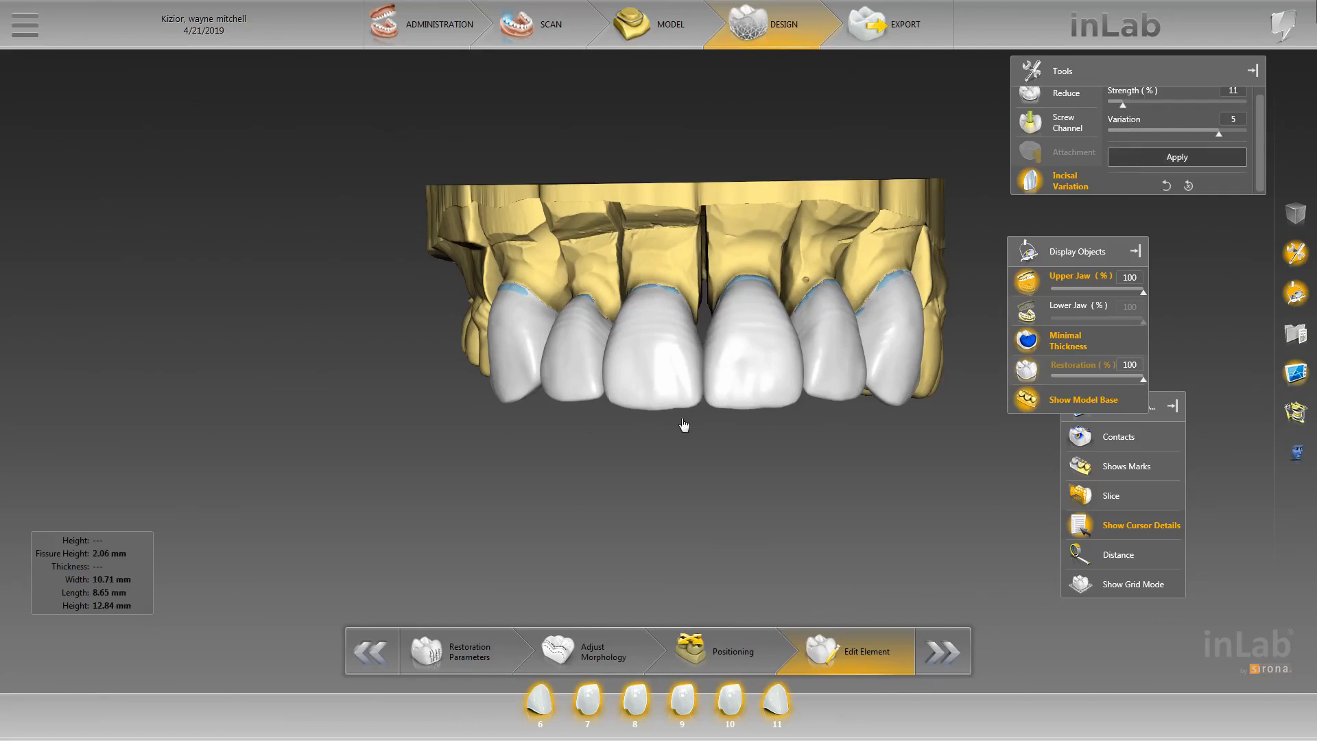
pyautogui.moveTo(1106, 105); pyautogui.dragTo(1119, 110)
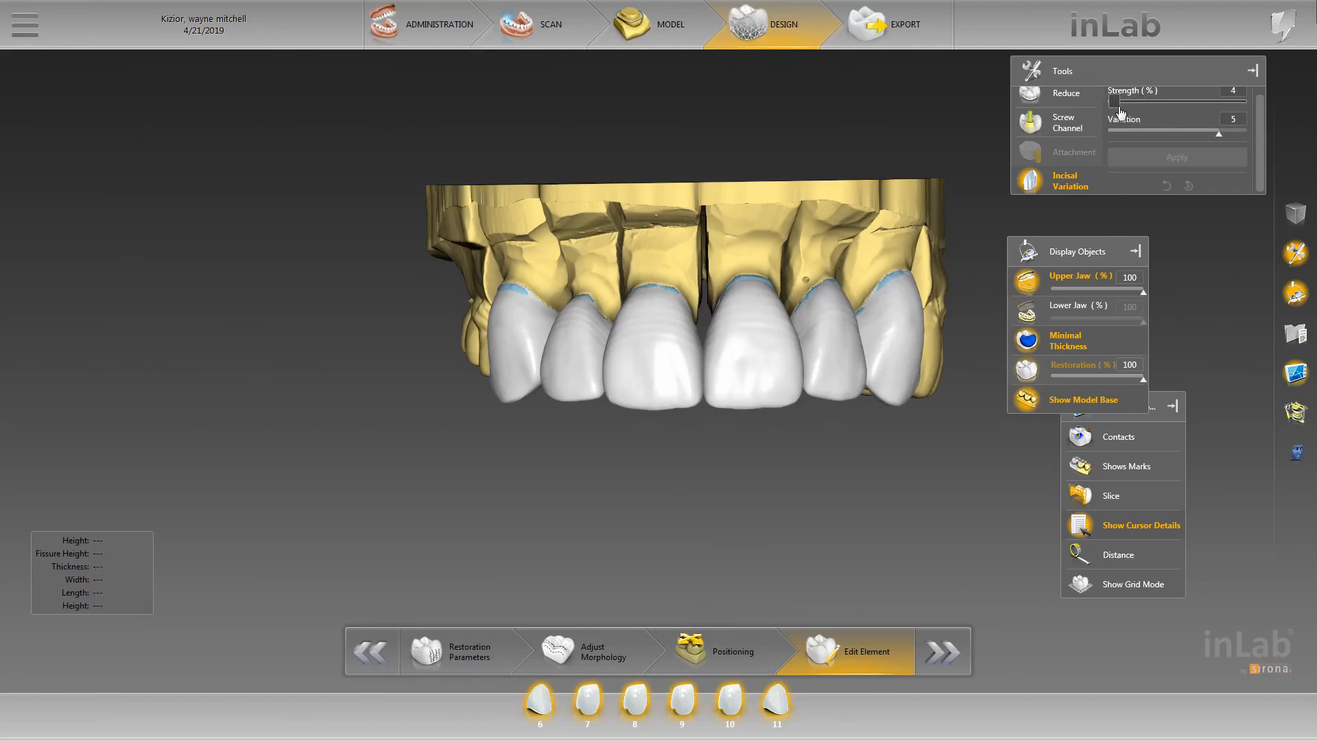
pyautogui.moveTo(1215, 142); pyautogui.dragTo(1165, 140)
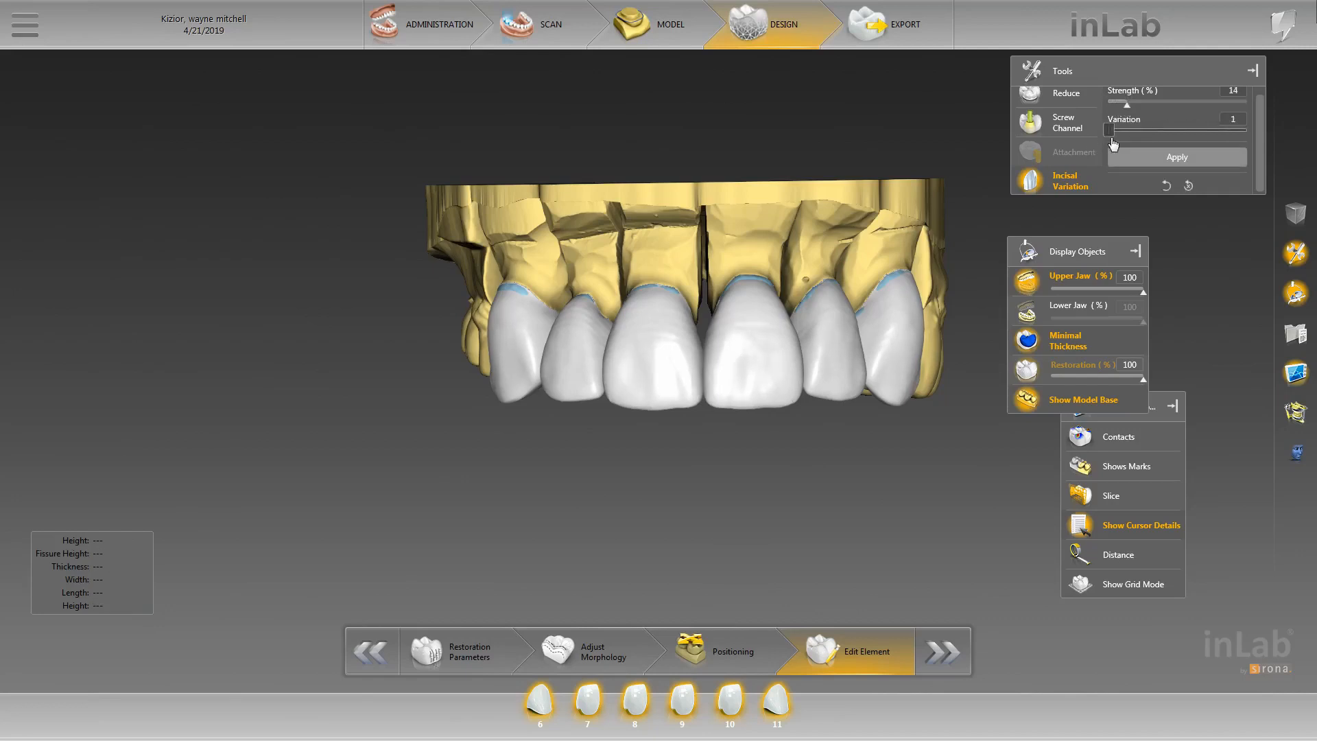
pyautogui.moveTo(1125, 103); pyautogui.dragTo(1223, 146)
pyautogui.moveTo(1138, 136); pyautogui.dragTo(1196, 157)
pyautogui.moveTo(1208, 105); pyautogui.dragTo(1141, 109)
pyautogui.moveTo(773, 238); pyautogui.dragTo(877, 315, button='middle')
pyautogui.moveTo(1127, 104); pyautogui.dragTo(1107, 104)
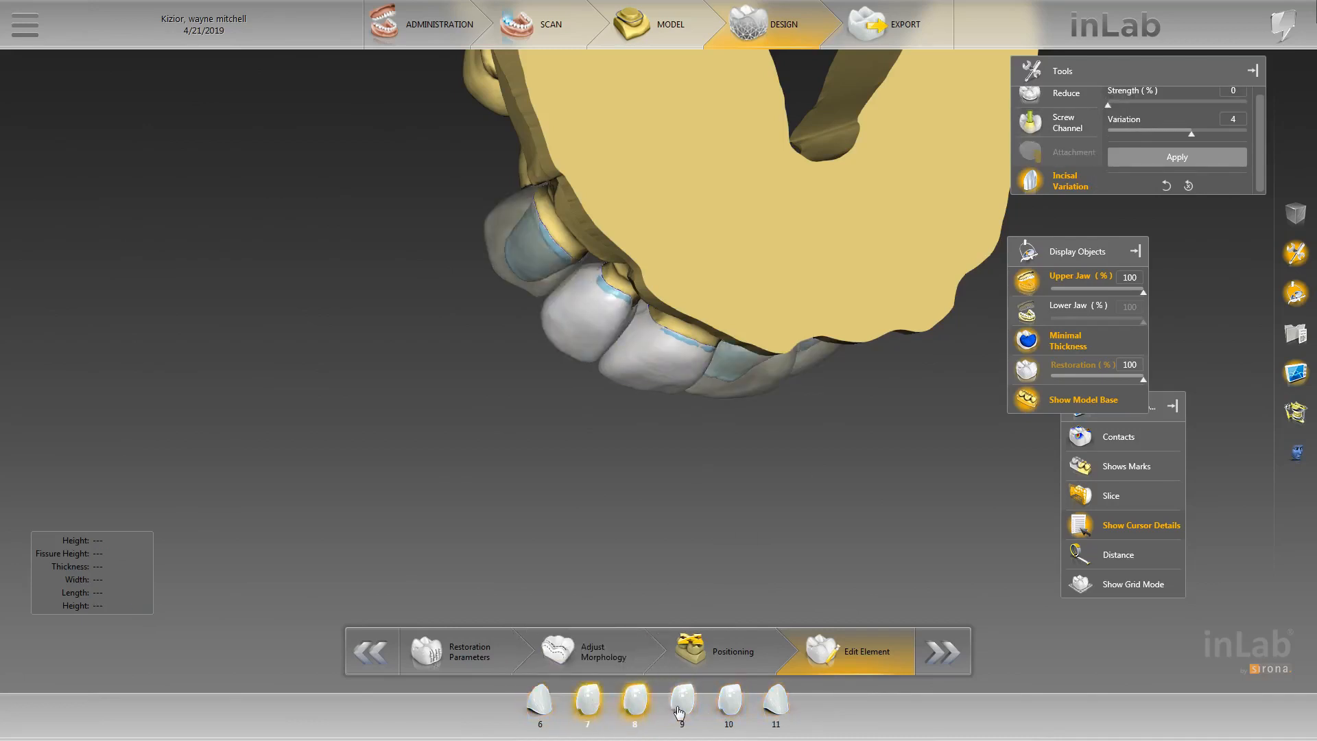
# - Apply Incisal Variation to restorations 7 to 10 only, using Variation 4 at 11 % strength
pyautogui.click(742, 703)
pyautogui.moveTo(1108, 104); pyautogui.dragTo(1140, 120)
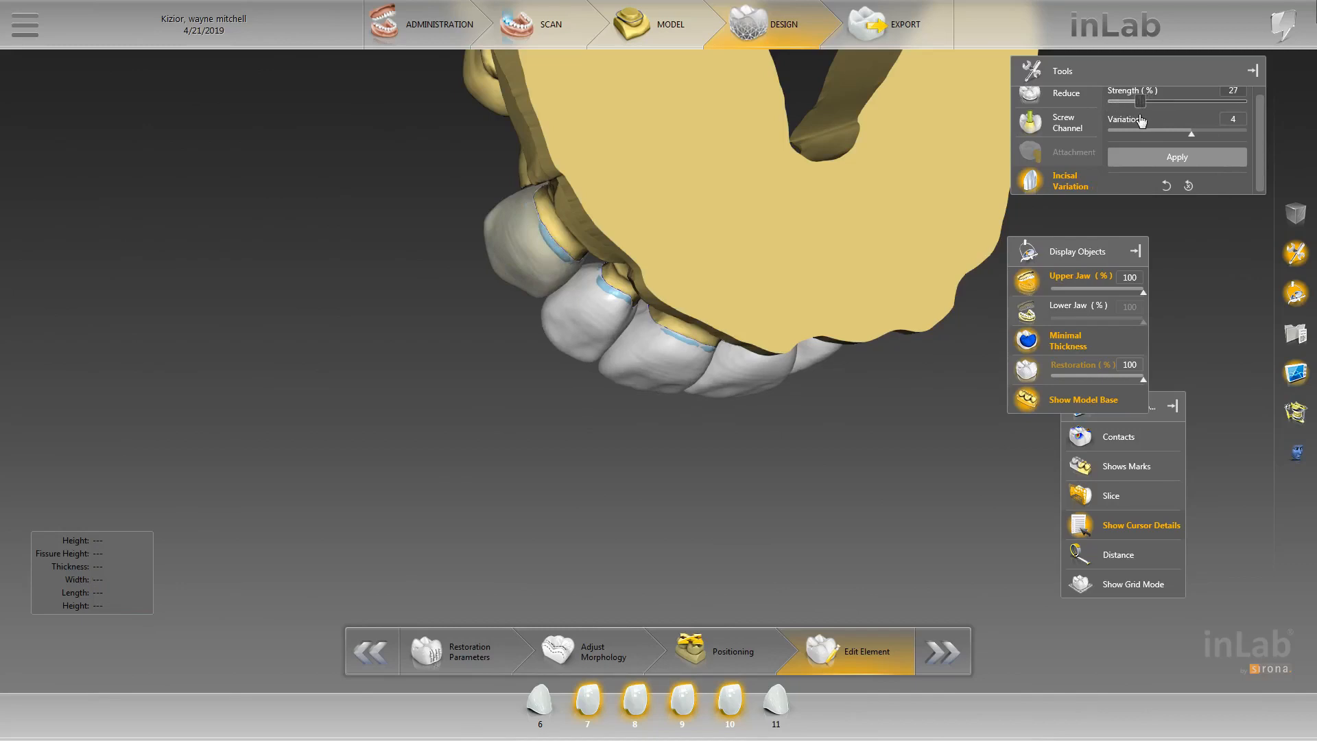
pyautogui.moveTo(821, 411); pyautogui.dragTo(669, 398)
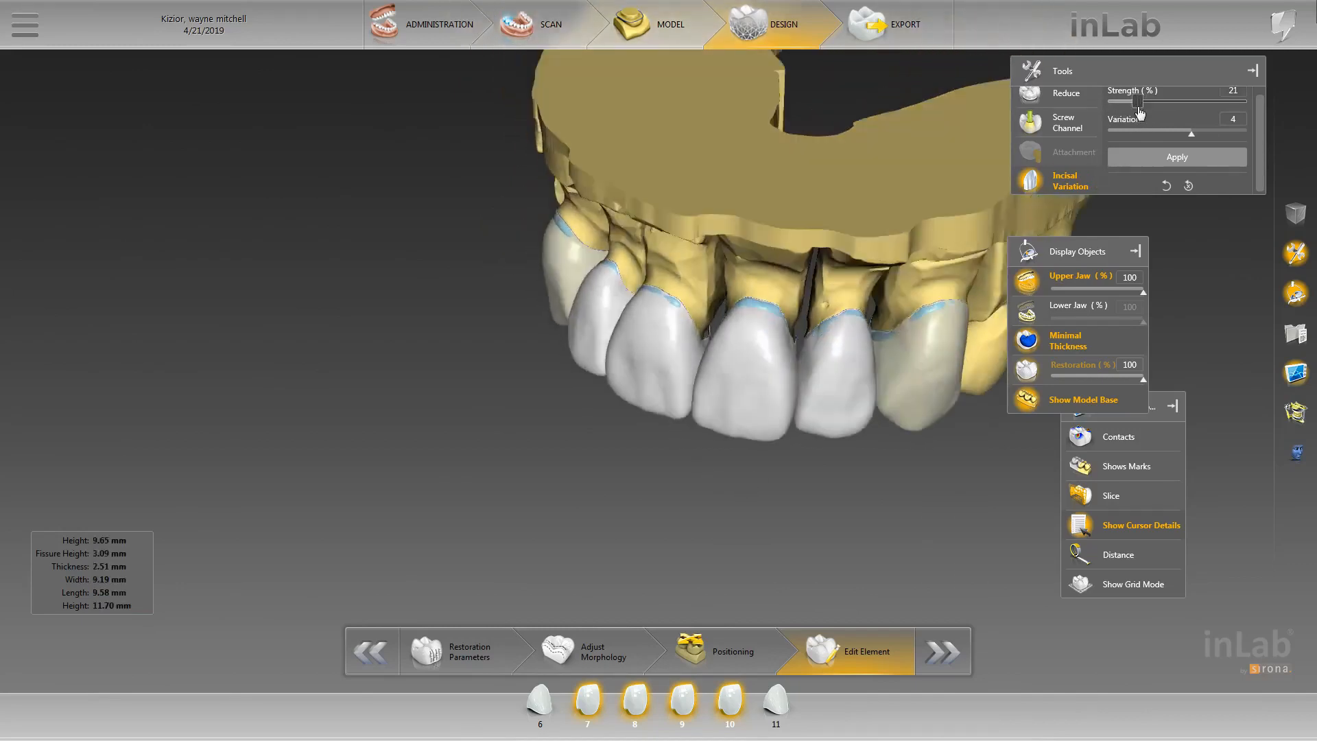
pyautogui.moveTo(1138, 107); pyautogui.dragTo(1124, 108)
pyautogui.click(1235, 163)
pyautogui.moveTo(1125, 108); pyautogui.dragTo(1123, 108)
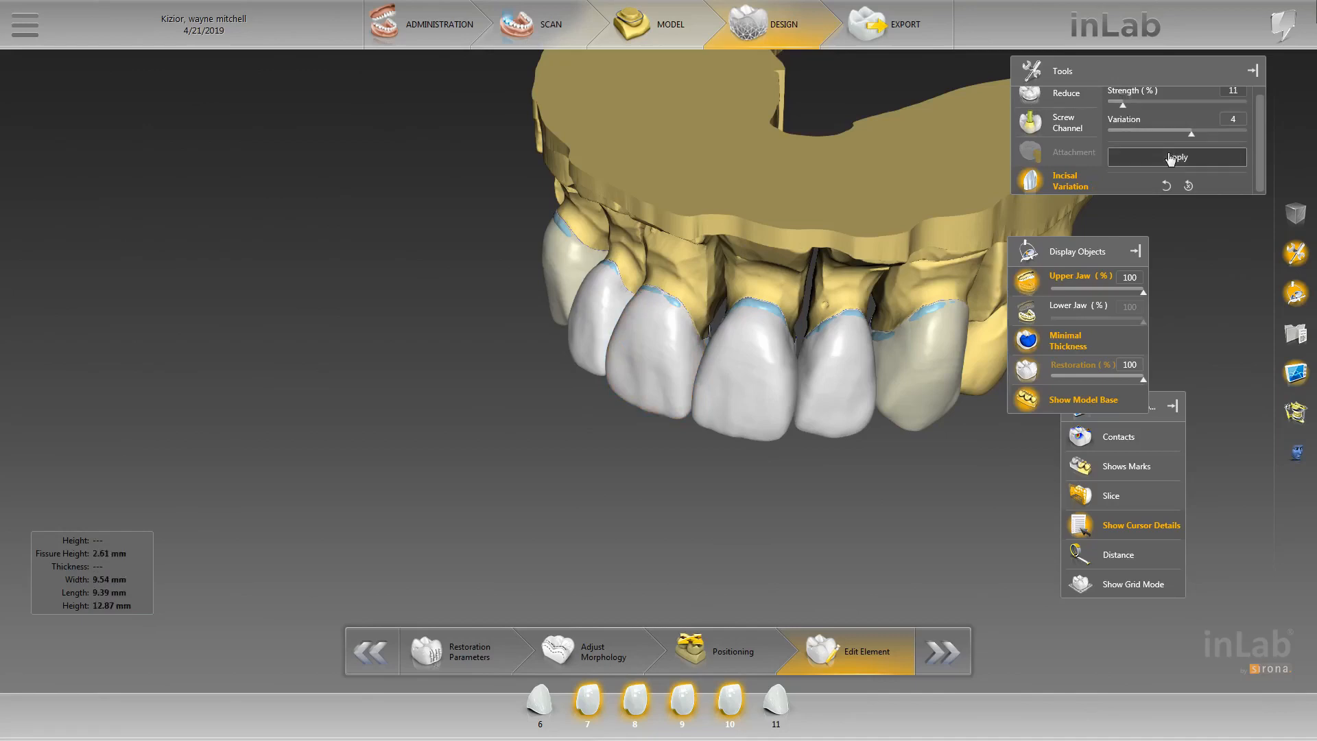
# - Refine the facial surface of restoration 7 with individual 2-Directional Shape, checking its contour from the side and incisal views
pyautogui.rightClick(569, 384)
pyautogui.moveTo(612, 421)
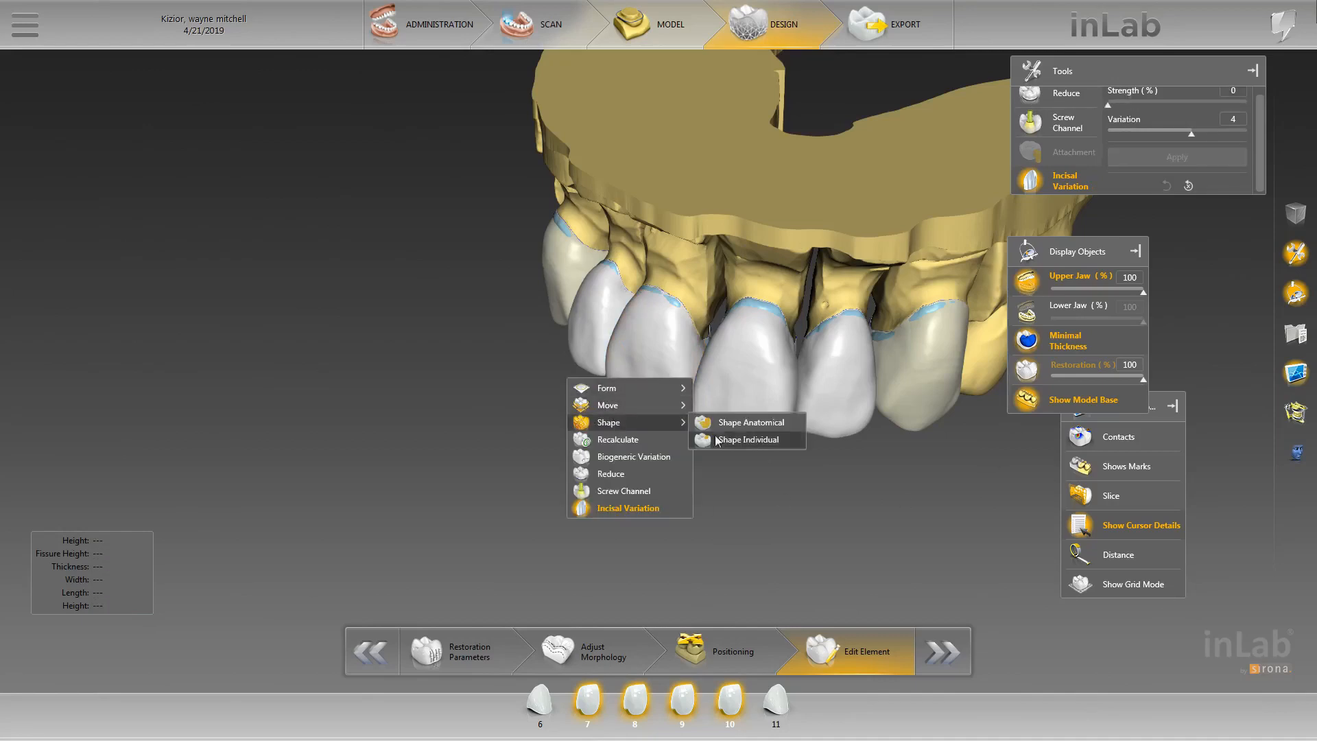
pyautogui.click(717, 439)
pyautogui.click(601, 705)
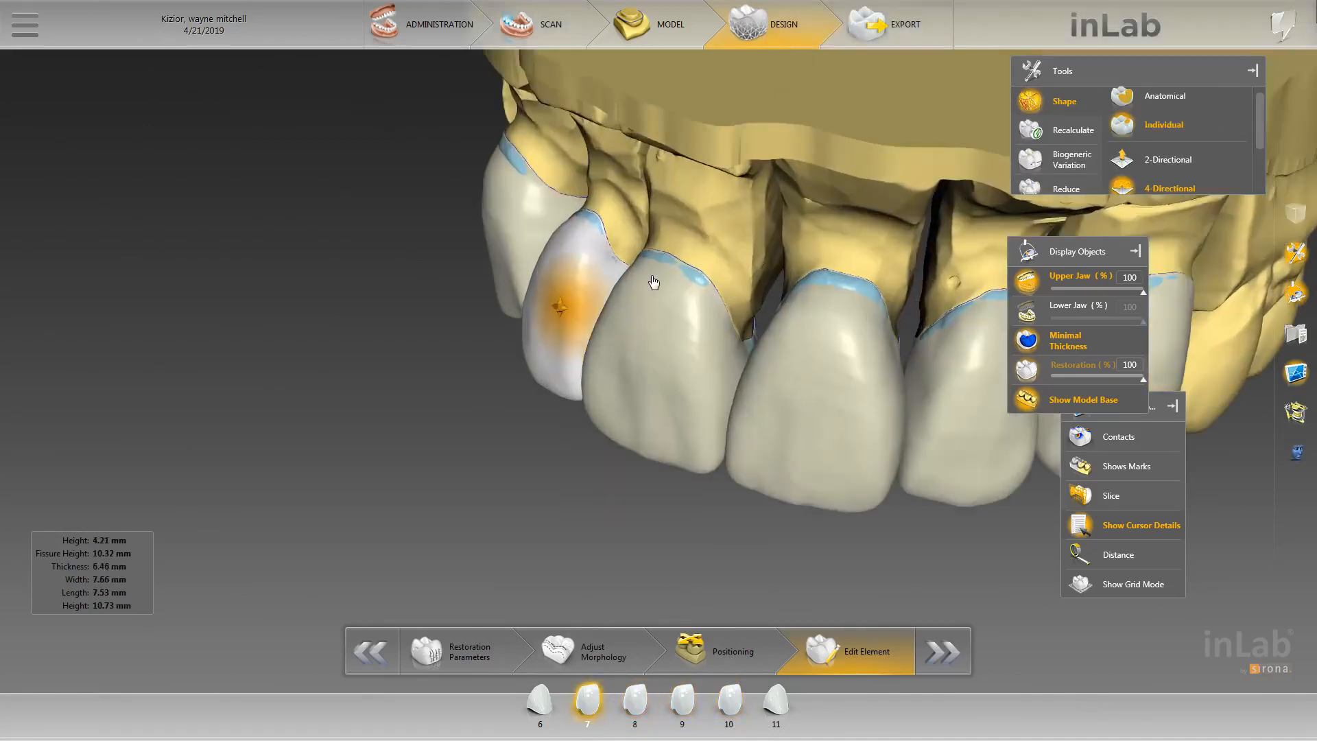
pyautogui.moveTo(567, 266); pyautogui.dragTo(564, 262)
pyautogui.moveTo(559, 326); pyautogui.dragTo(559, 324)
pyautogui.moveTo(470, 363); pyautogui.dragTo(615, 302)
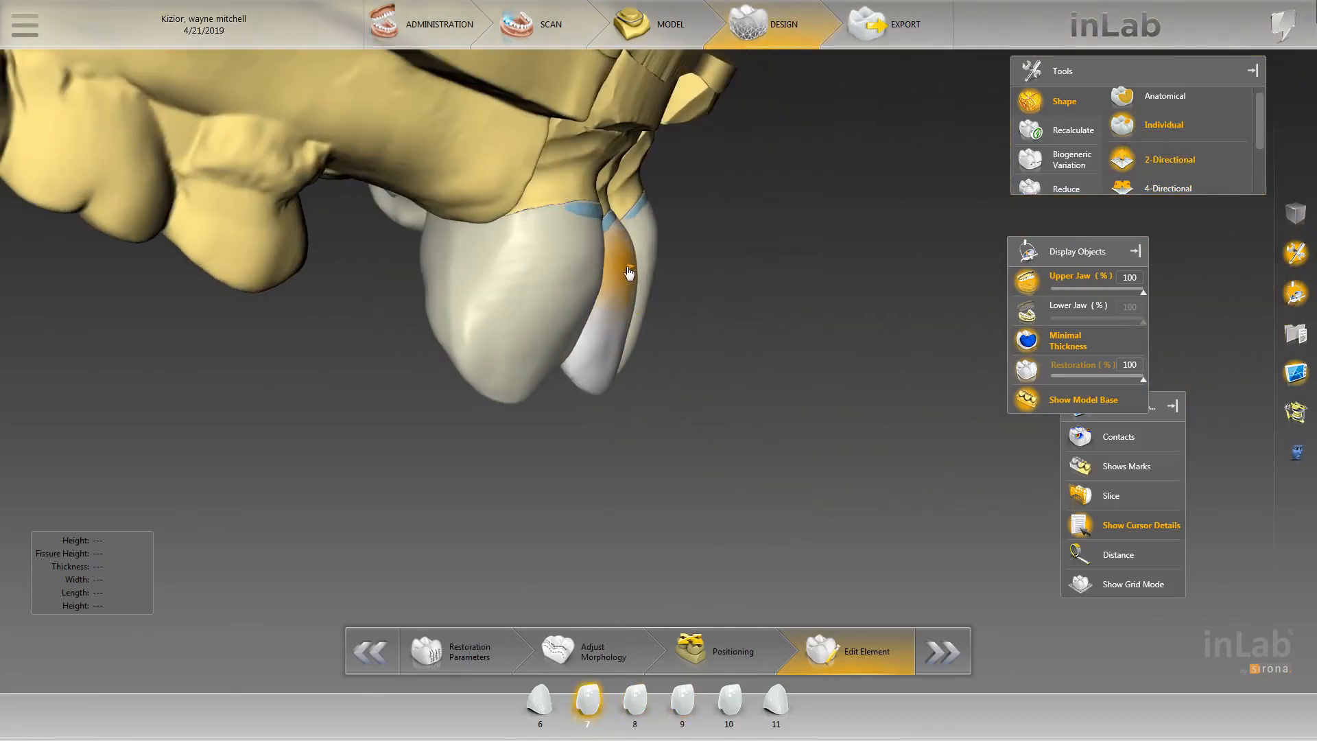
pyautogui.scroll(-4, 614, 324)
pyautogui.moveTo(804, 286); pyautogui.dragTo(611, 174)
pyautogui.scroll(5, 632, 179)
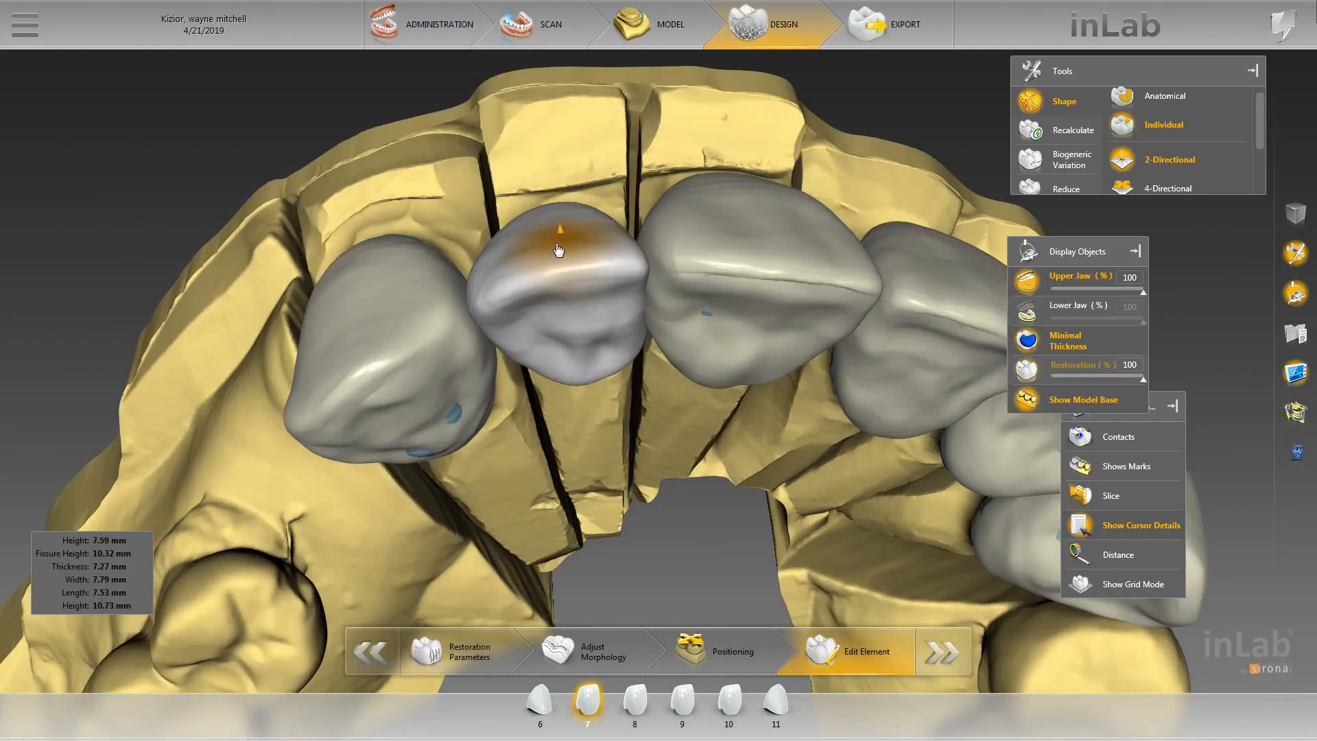
pyautogui.scroll(-6, 537, 190)
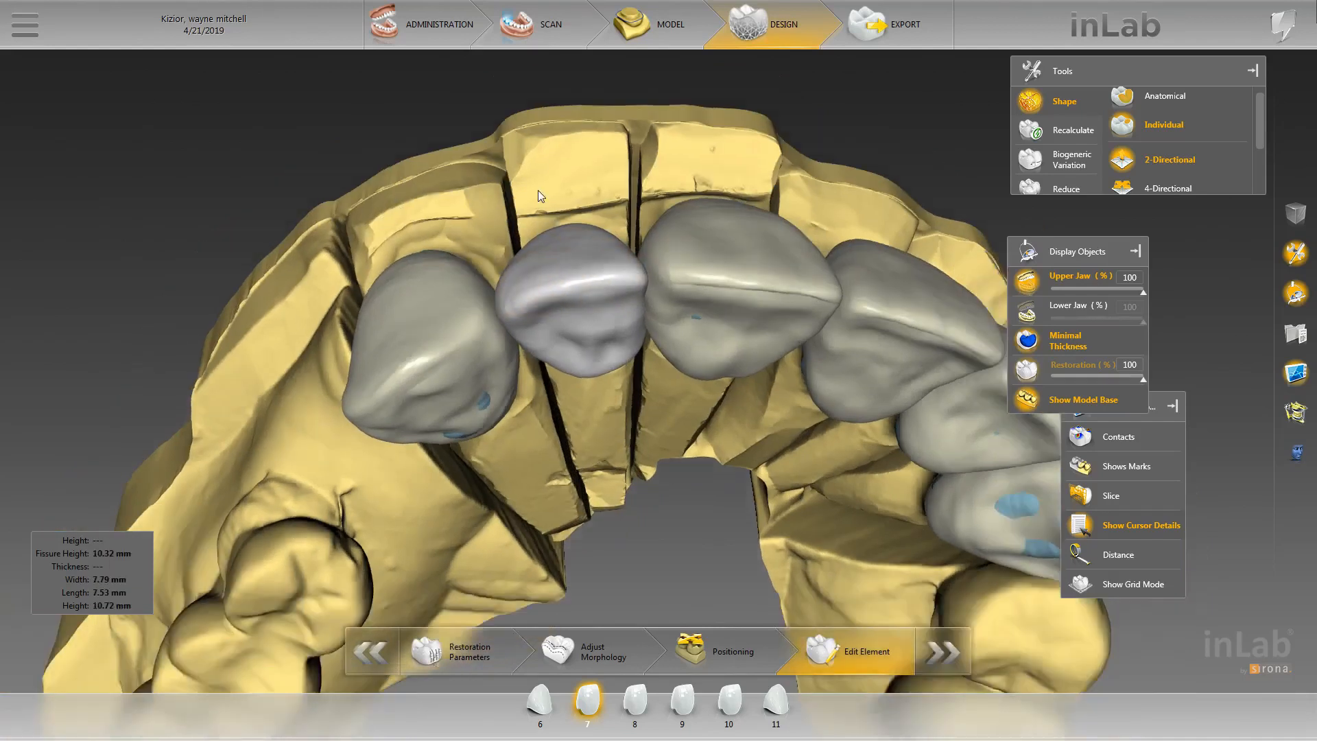
# - Touch up the facial surfaces of restorations 9 and 10 with 2-Directional Shape from the incisal view
pyautogui.moveTo(626, 179); pyautogui.dragTo(841, 192)
pyautogui.scroll(5, 840, 193)
pyautogui.click(806, 240)
pyautogui.moveTo(805, 240); pyautogui.dragTo(691, 269, button='right')
pyautogui.click(846, 282)
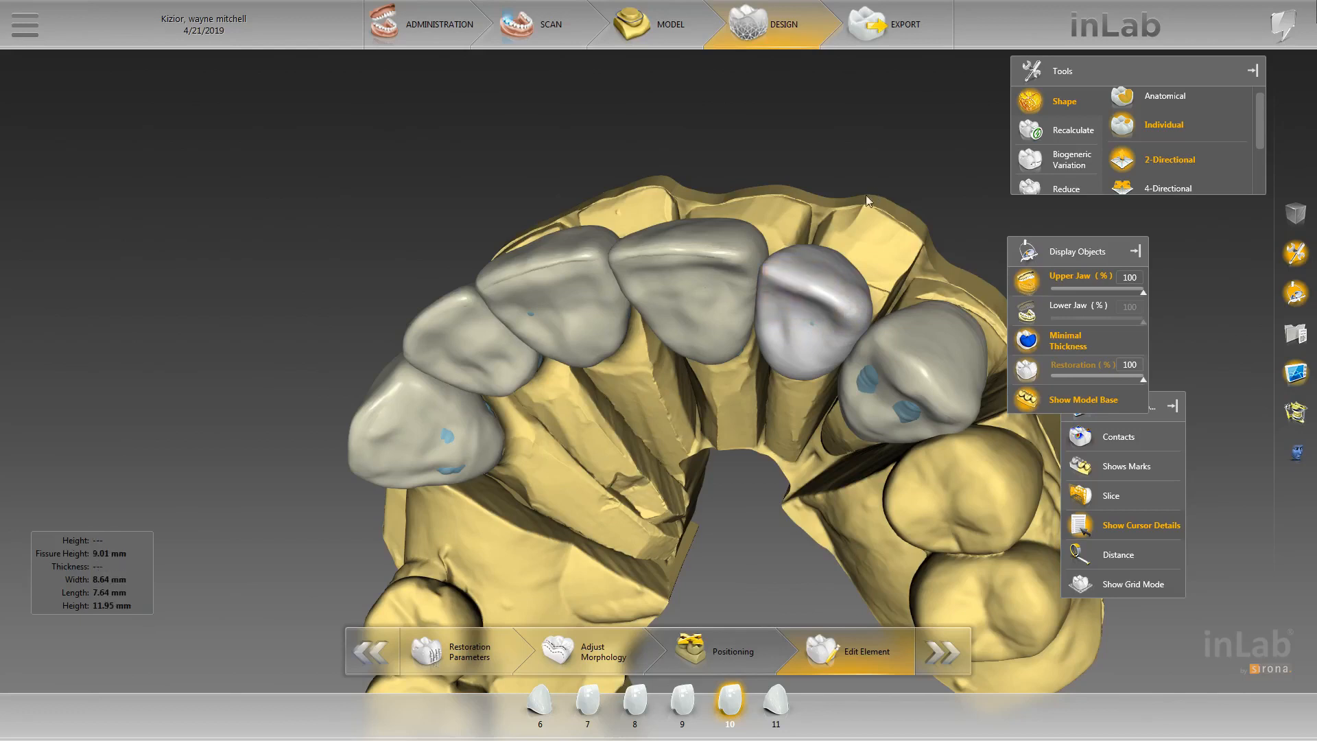
# - Refine the mesial incisal corner of restoration 7 and the facial surface of restoration 8 with 2-Directional Shape
pyautogui.moveTo(865, 194); pyautogui.dragTo(803, 410)
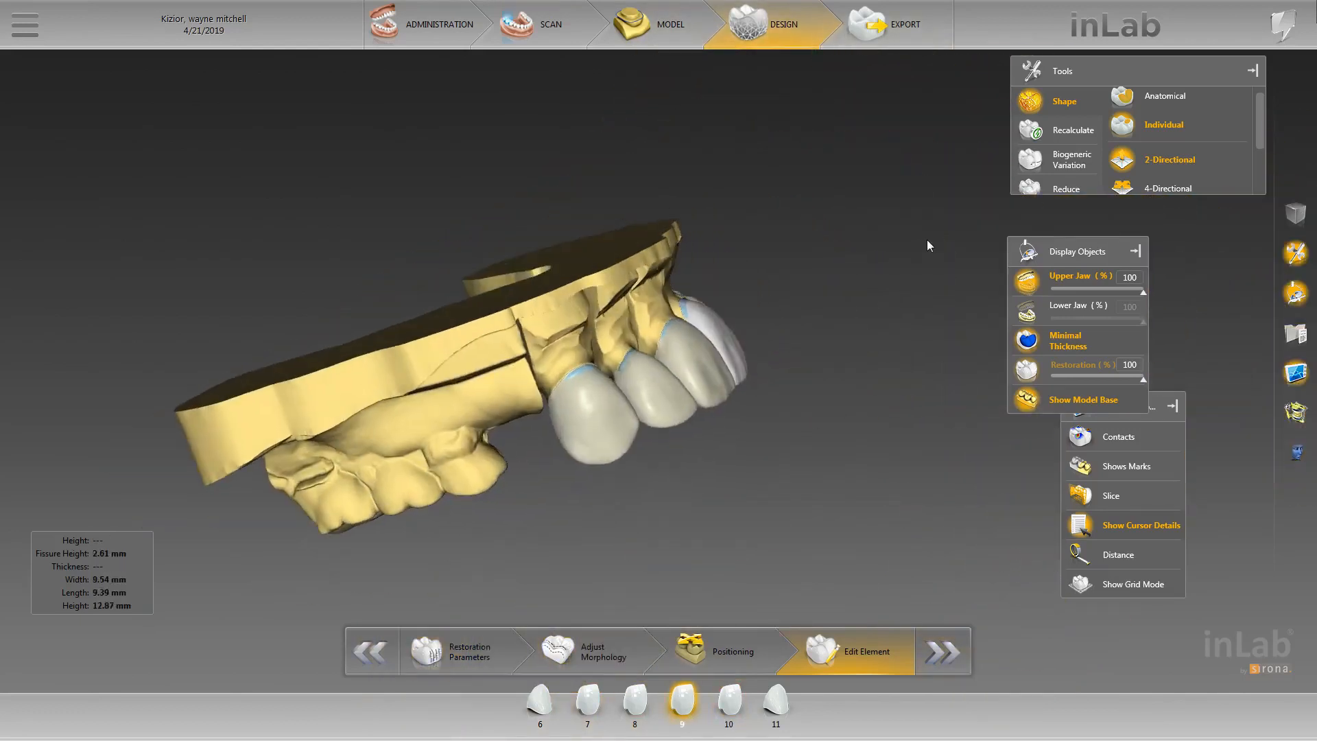
pyautogui.moveTo(927, 240); pyautogui.dragTo(919, 253)
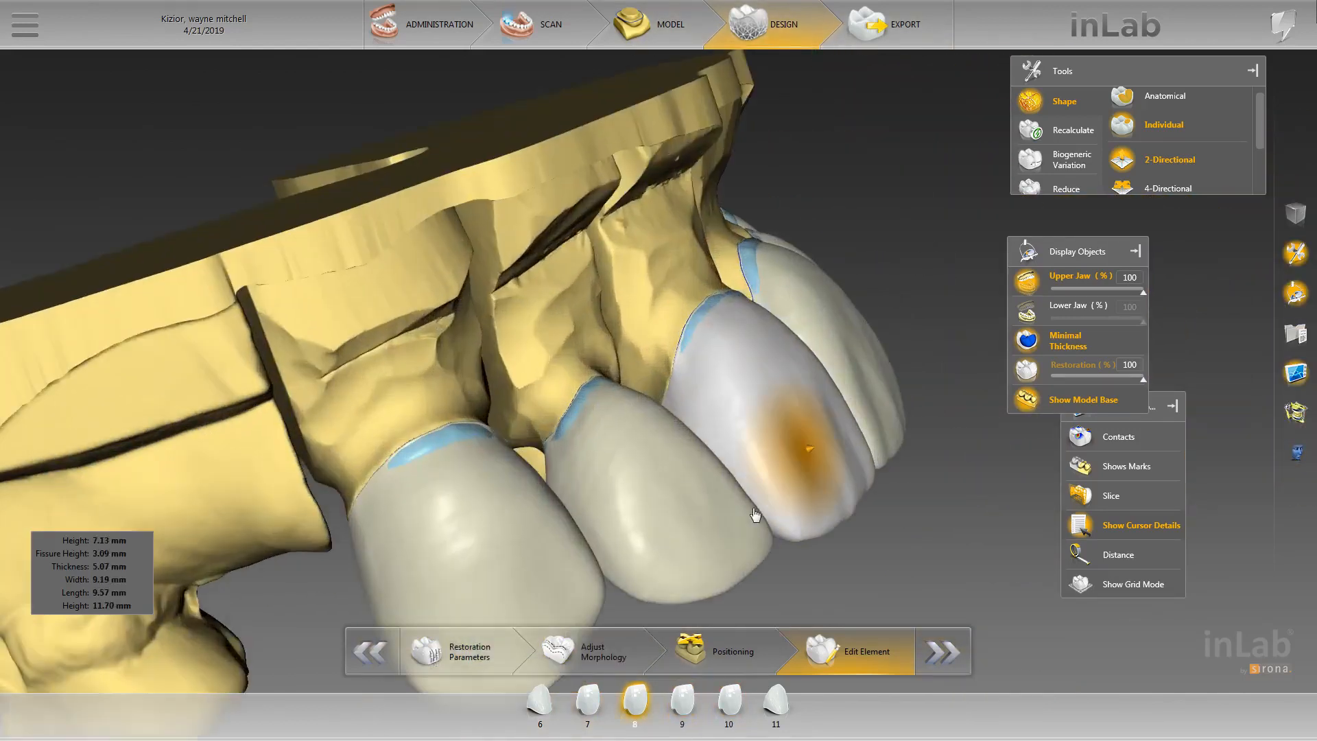
pyautogui.click(756, 515)
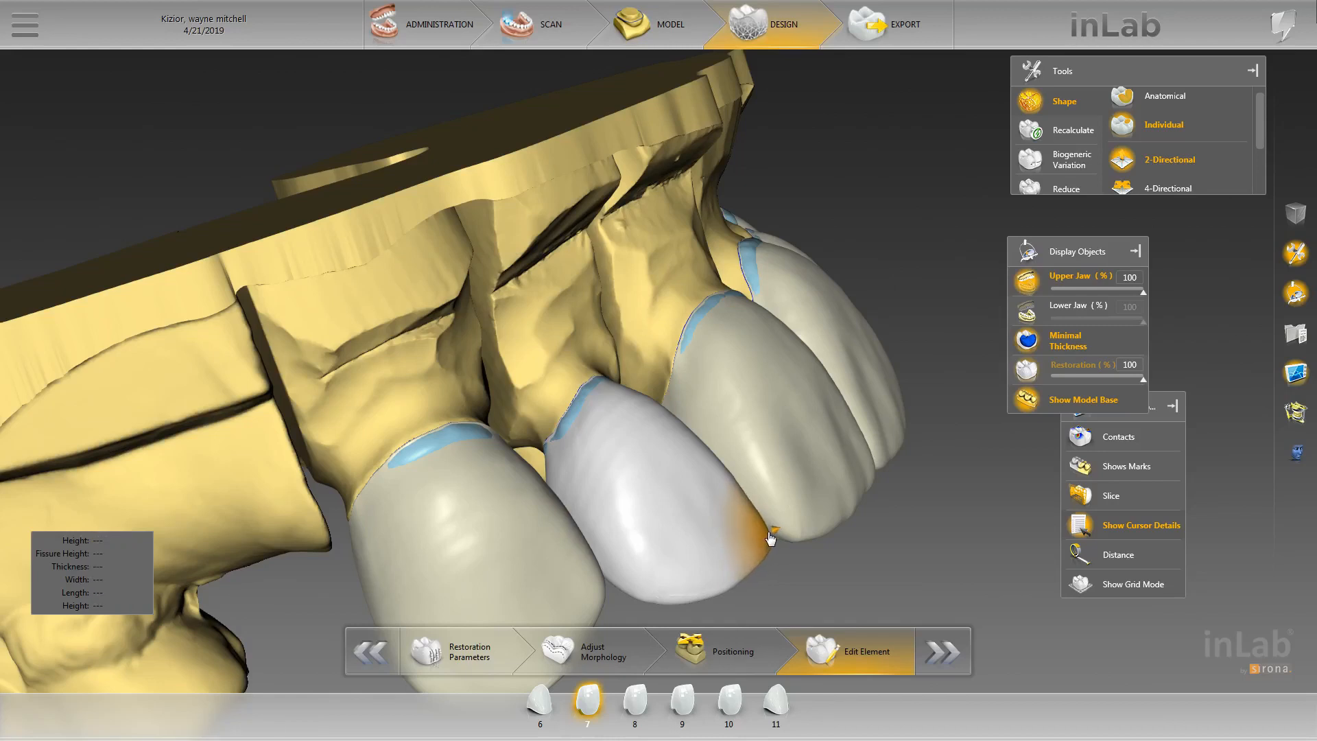
pyautogui.scroll(-1, 768, 536)
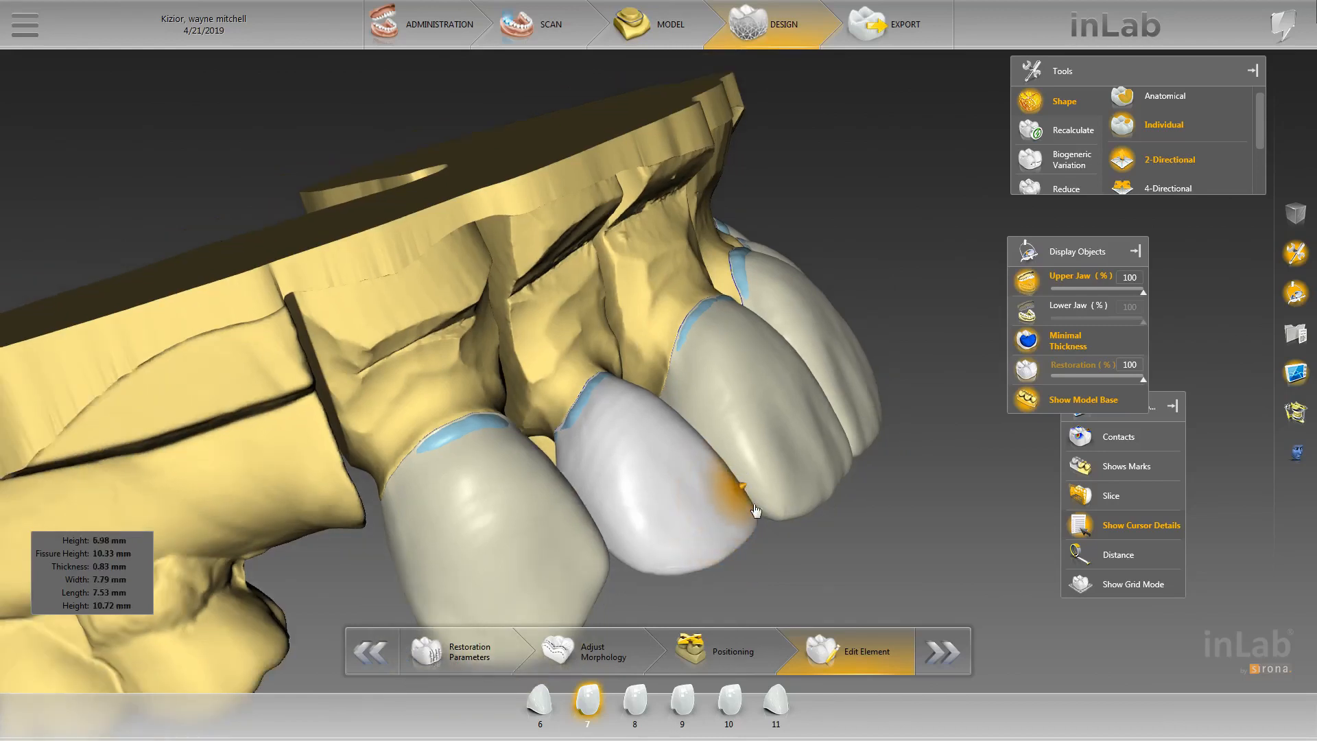
pyautogui.click(784, 446)
pyautogui.scroll(-5, 800, 389)
pyautogui.moveTo(800, 390); pyautogui.dragTo(886, 443)
pyautogui.scroll(5, 785, 490)
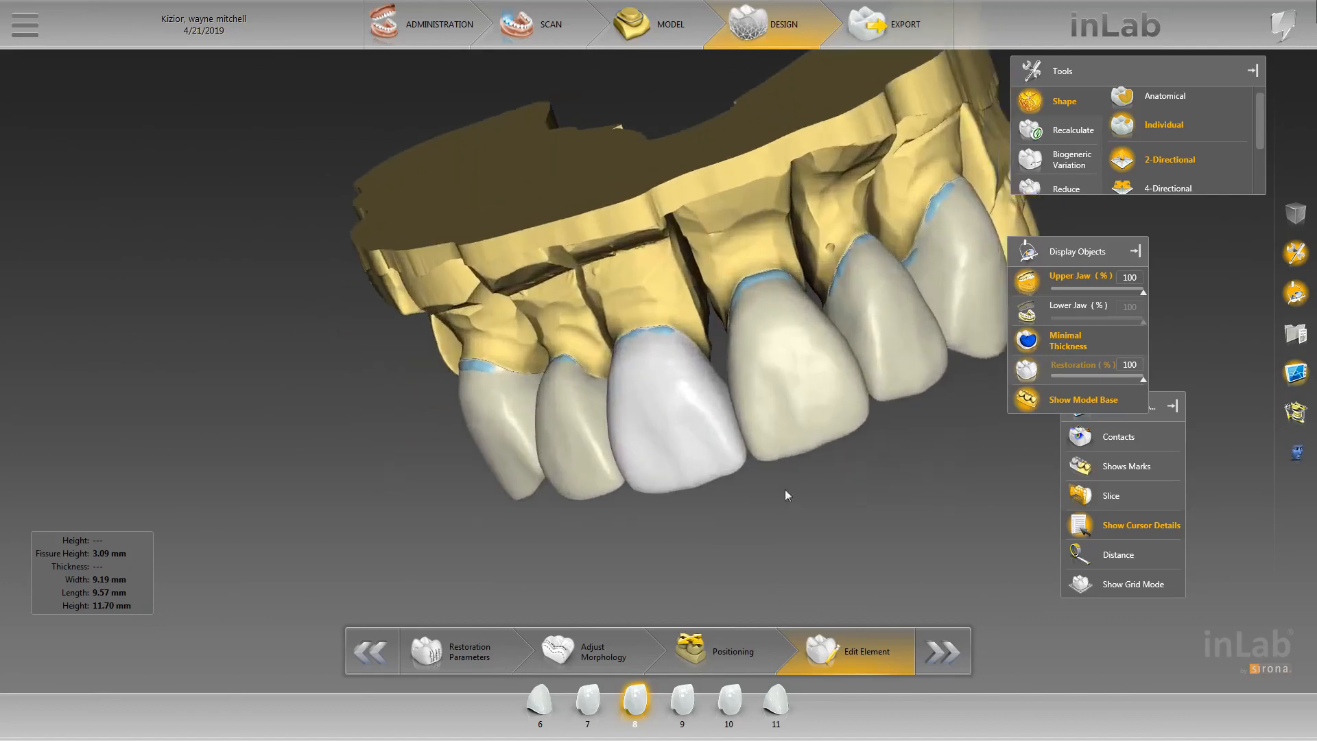
# - Check the incisal edges and facial contours of restorations 8 to 10 from the front and side
pyautogui.scroll(-3, 789, 467)
pyautogui.moveTo(791, 441); pyautogui.dragTo(656, 471)
pyautogui.scroll(-4, 765, 530)
pyautogui.scroll(3, 692, 506)
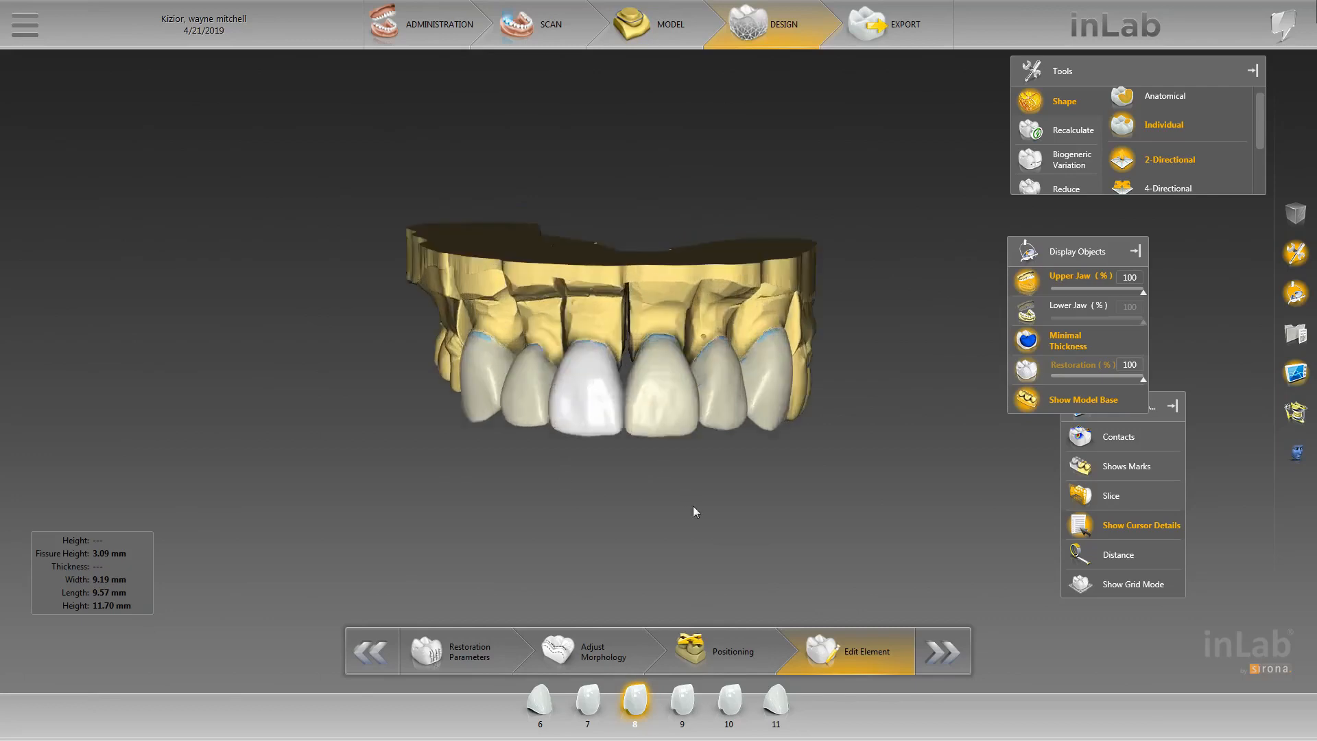
pyautogui.scroll(3, 693, 505)
pyautogui.click(1133, 184)
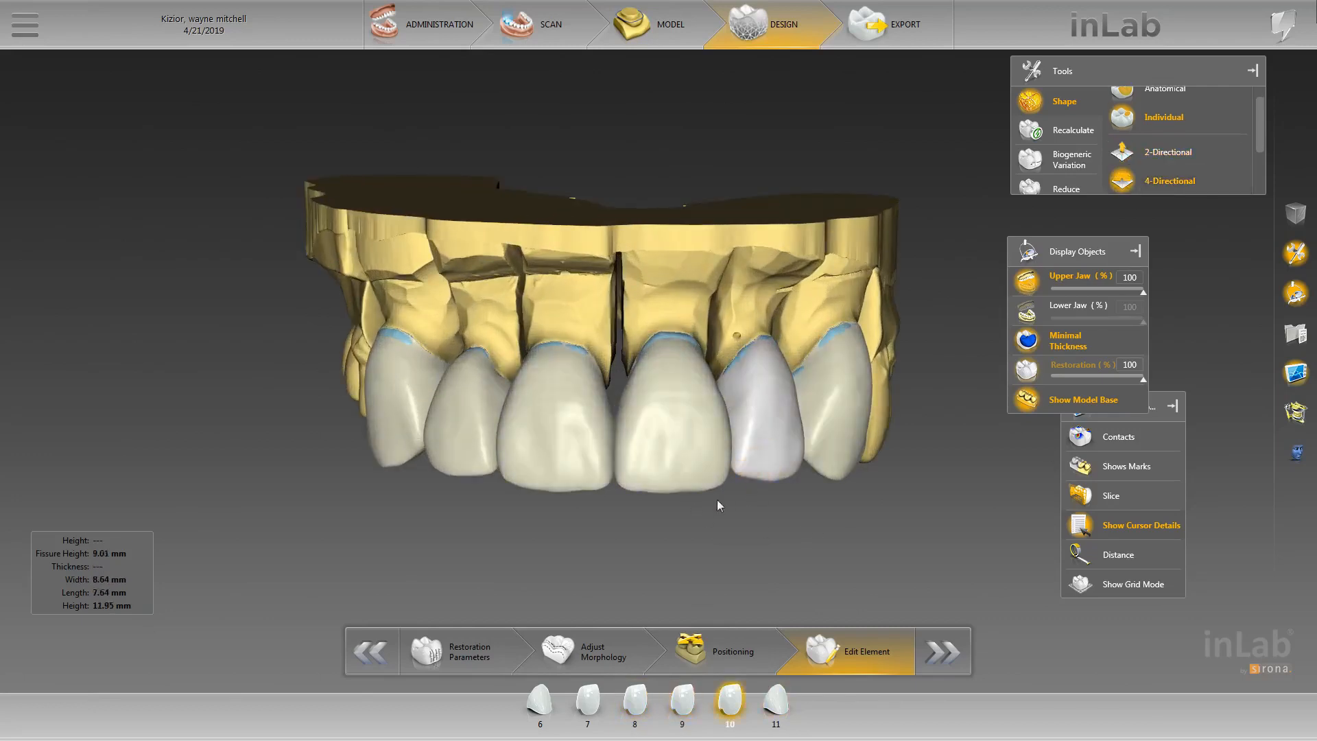
pyautogui.moveTo(717, 505)
pyautogui.mouseDown()
pyautogui.moveTo(633, 491)
pyautogui.moveTo(619, 421)
pyautogui.moveTo(677, 397)
pyautogui.moveTo(685, 461)
pyautogui.moveTo(733, 434)
pyautogui.moveTo(740, 499)
pyautogui.mouseUp()
pyautogui.scroll(5, 582, 528)
pyautogui.moveTo(473, 438); pyautogui.dragTo(650, 213, button='right')
pyautogui.scroll(-3, 750, 522)
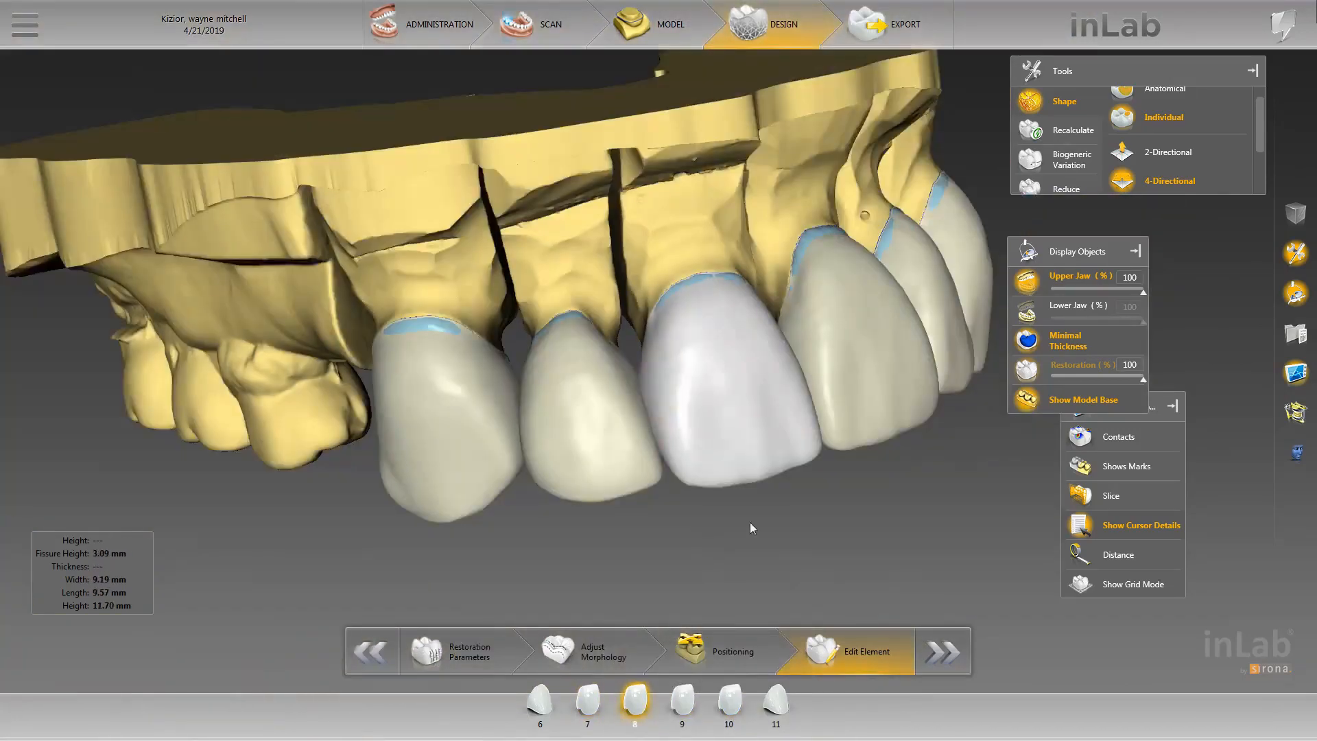
# - Shape the lingual embrasures of restorations 7 and 8 towards their neighbours with 2-Directional Shape
pyautogui.moveTo(750, 523); pyautogui.dragTo(704, 292)
pyautogui.click(1138, 148)
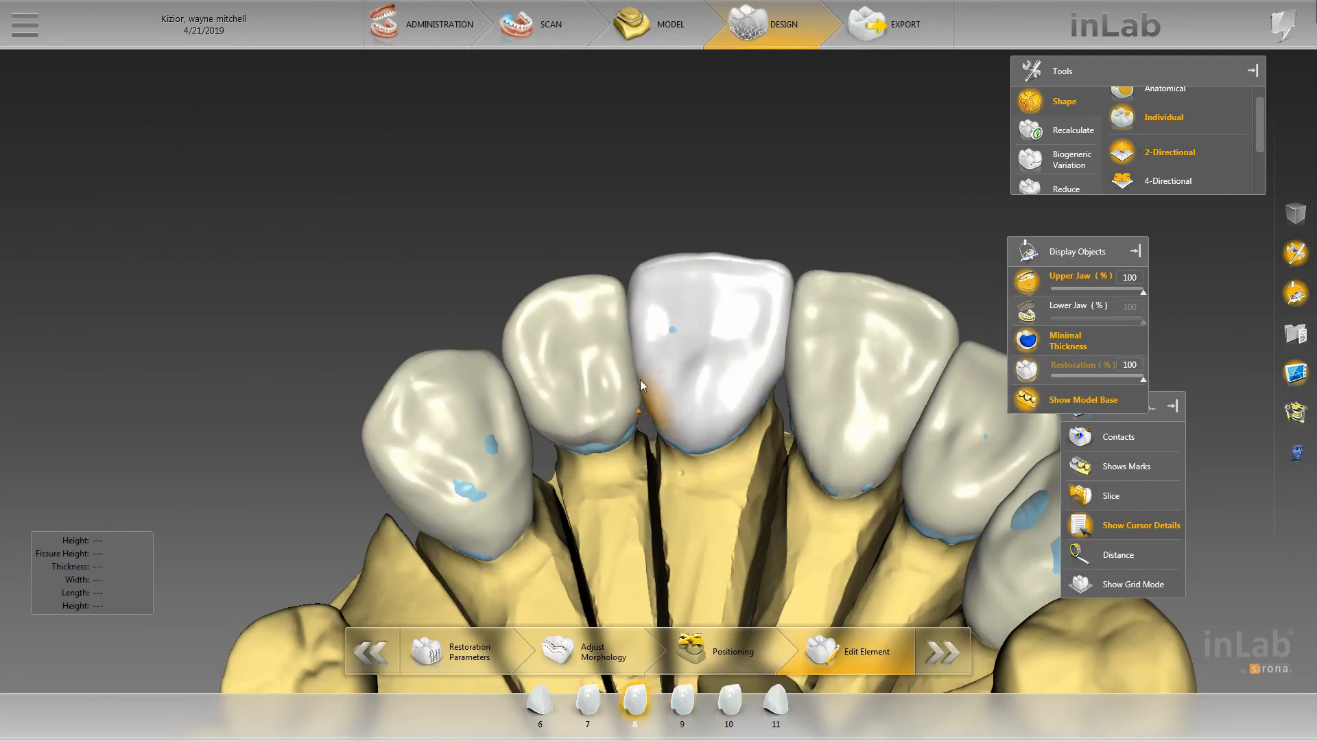
pyautogui.click(637, 401)
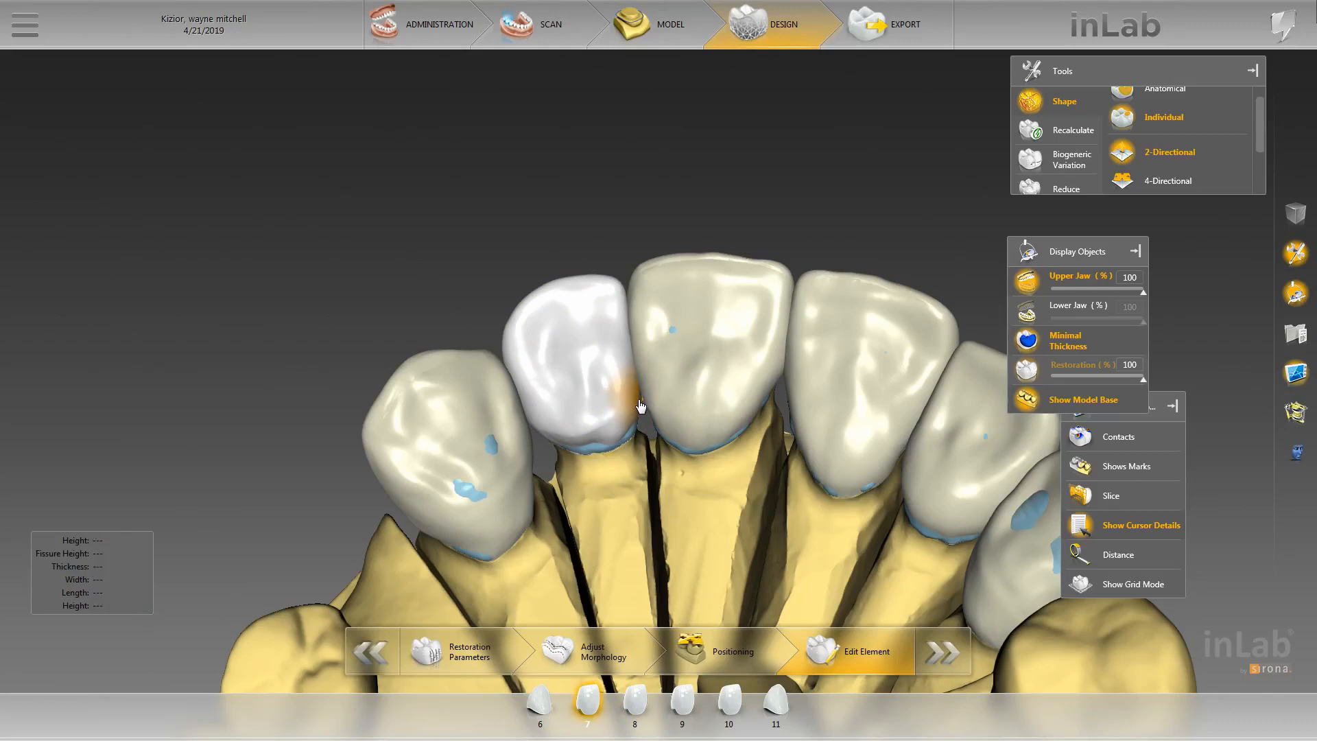
pyautogui.click(714, 414)
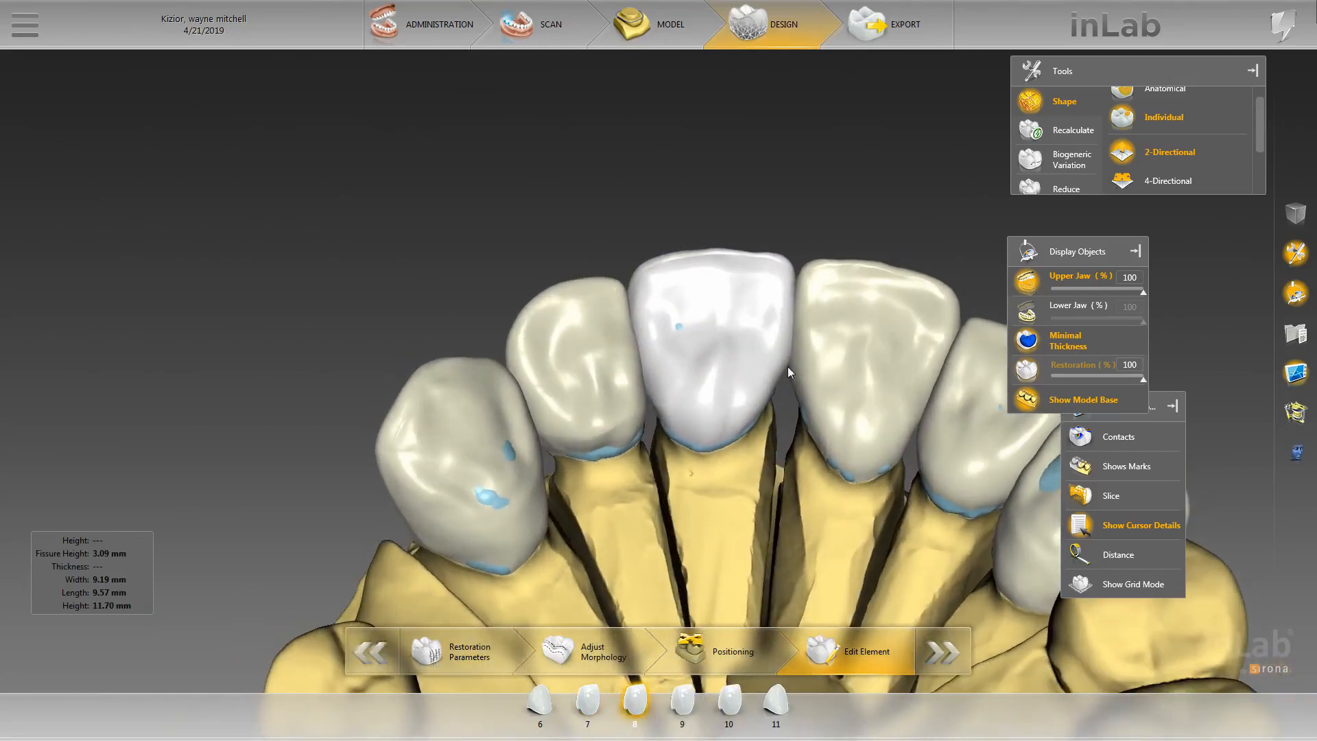
pyautogui.click(792, 364)
pyautogui.click(776, 382)
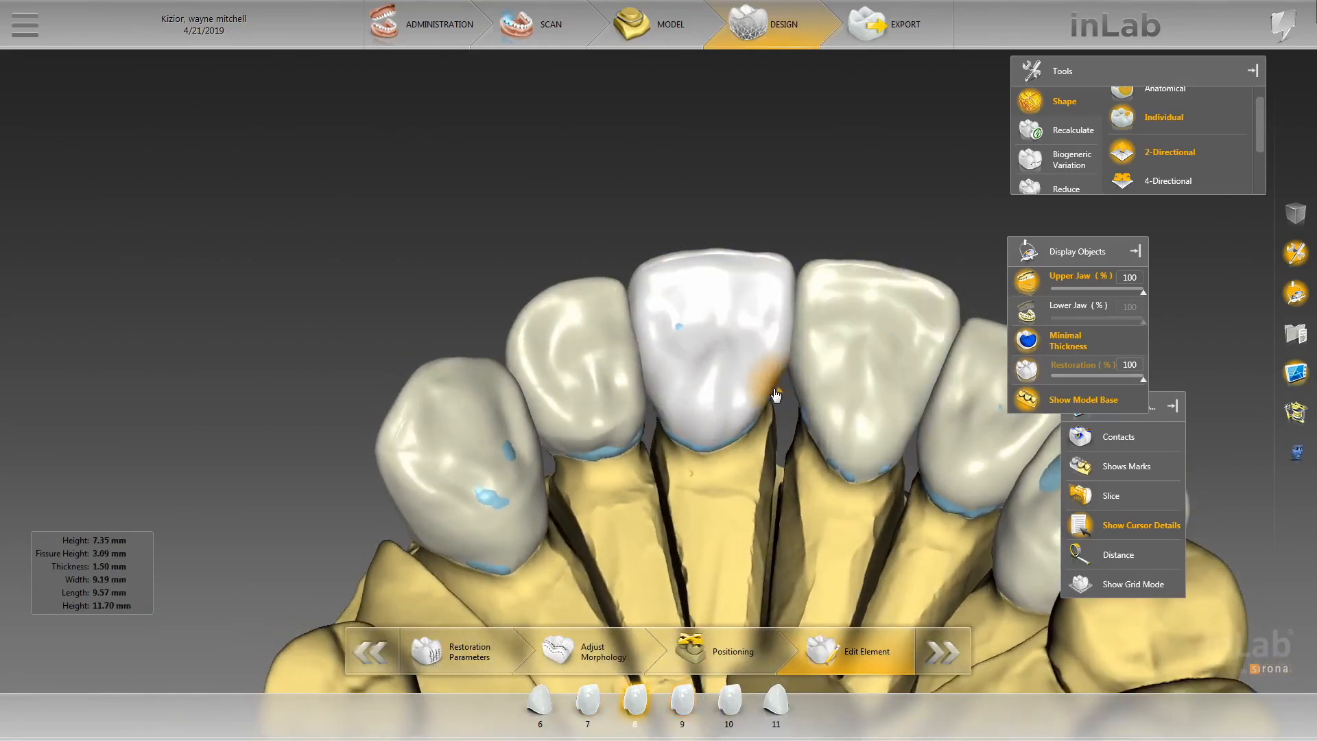
pyautogui.moveTo(775, 430)
pyautogui.mouseDown()
pyautogui.moveTo(805, 405)
pyautogui.moveTo(804, 440)
pyautogui.moveTo(788, 429)
pyautogui.mouseUp()
# - Shape the lingual embrasure between restorations 9 and 10, and build up the thin lingual areas of restoration 11
pyautogui.click(812, 347)
pyautogui.click(786, 430)
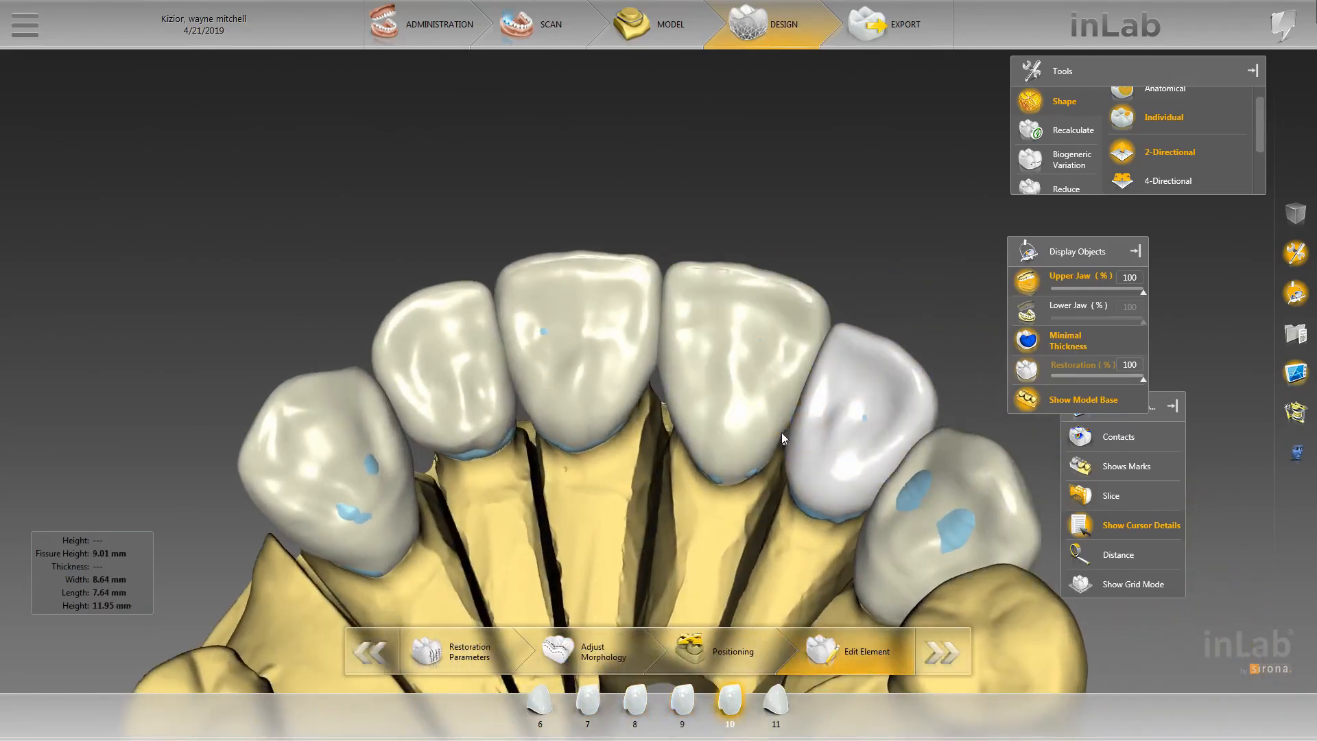
pyautogui.click(783, 437)
pyautogui.click(788, 429)
pyautogui.moveTo(789, 429); pyautogui.dragTo(827, 412)
pyautogui.scroll(3, 854, 469)
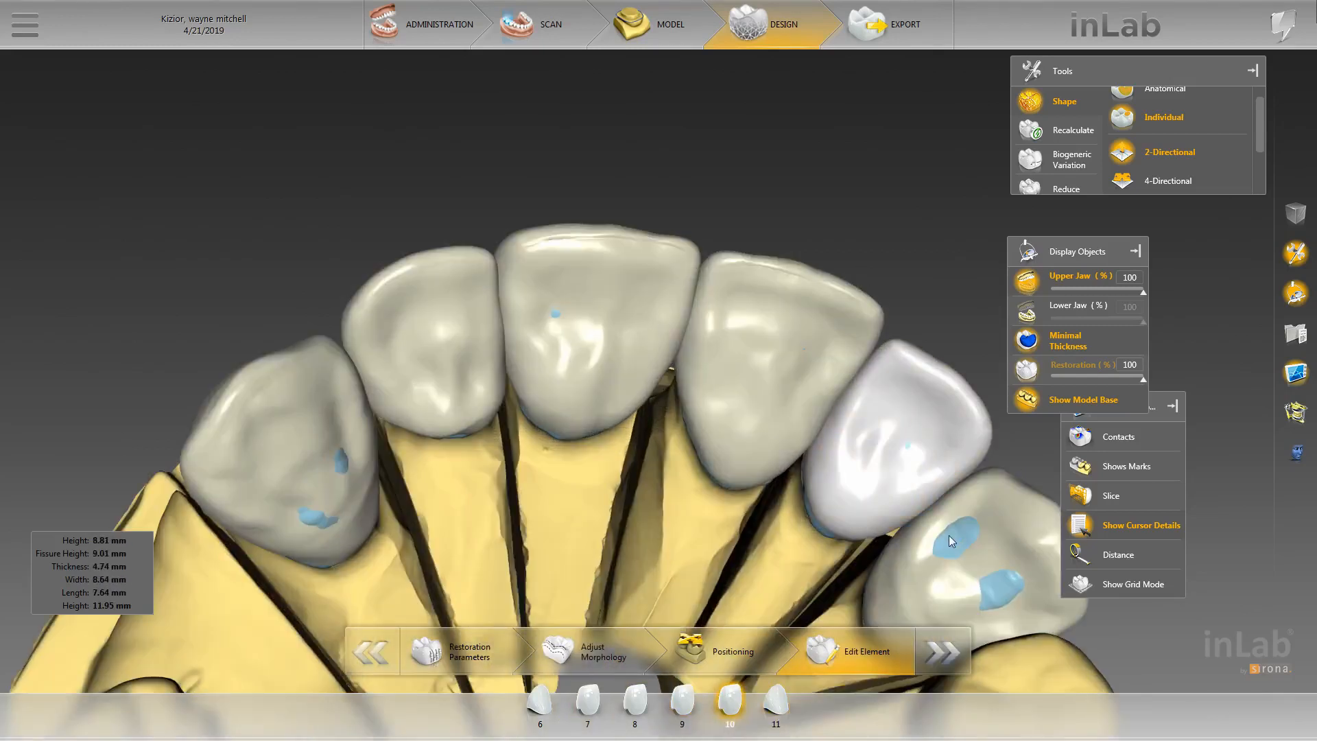
pyautogui.click(952, 545)
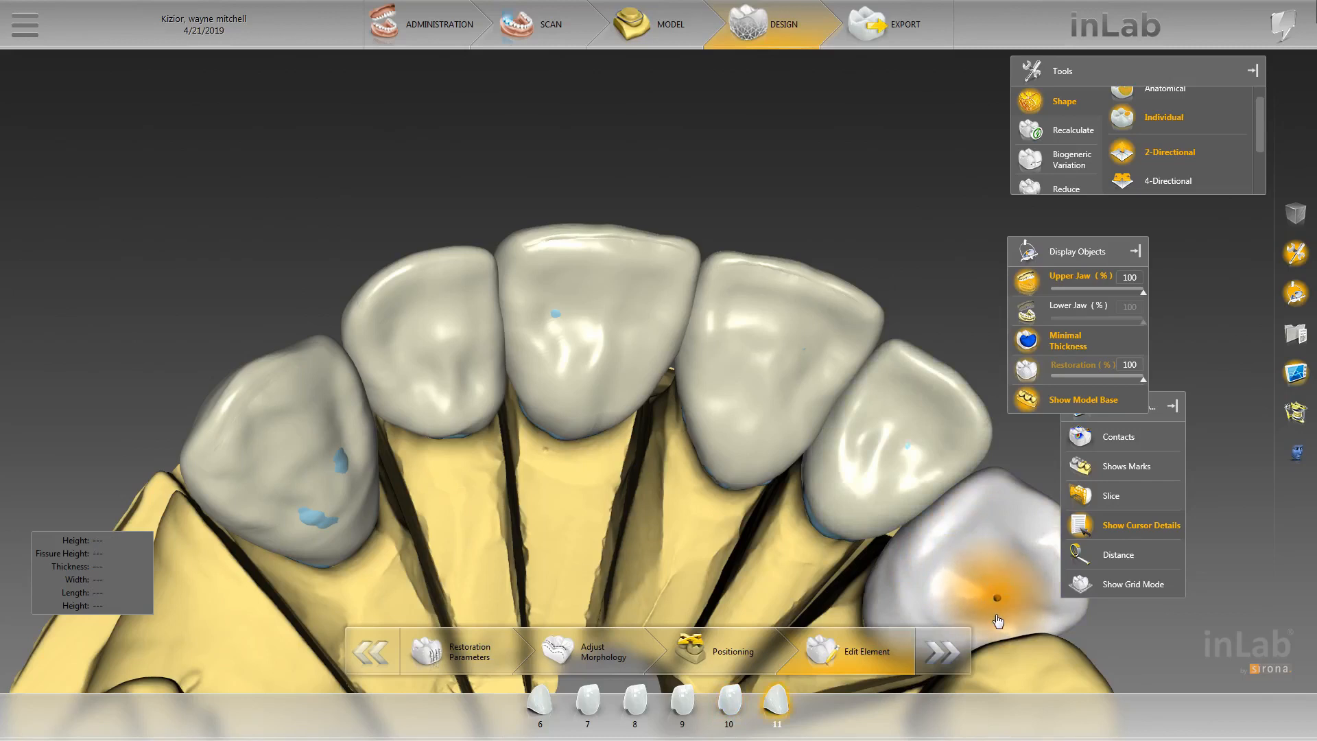
# - Show the contacts and reduce the heavy lingual contact areas on restorations 8 and 10 with 2-Directional Shape
pyautogui.click(1118, 436)
pyautogui.moveTo(948, 418); pyautogui.dragTo(813, 392)
pyautogui.click(440, 351)
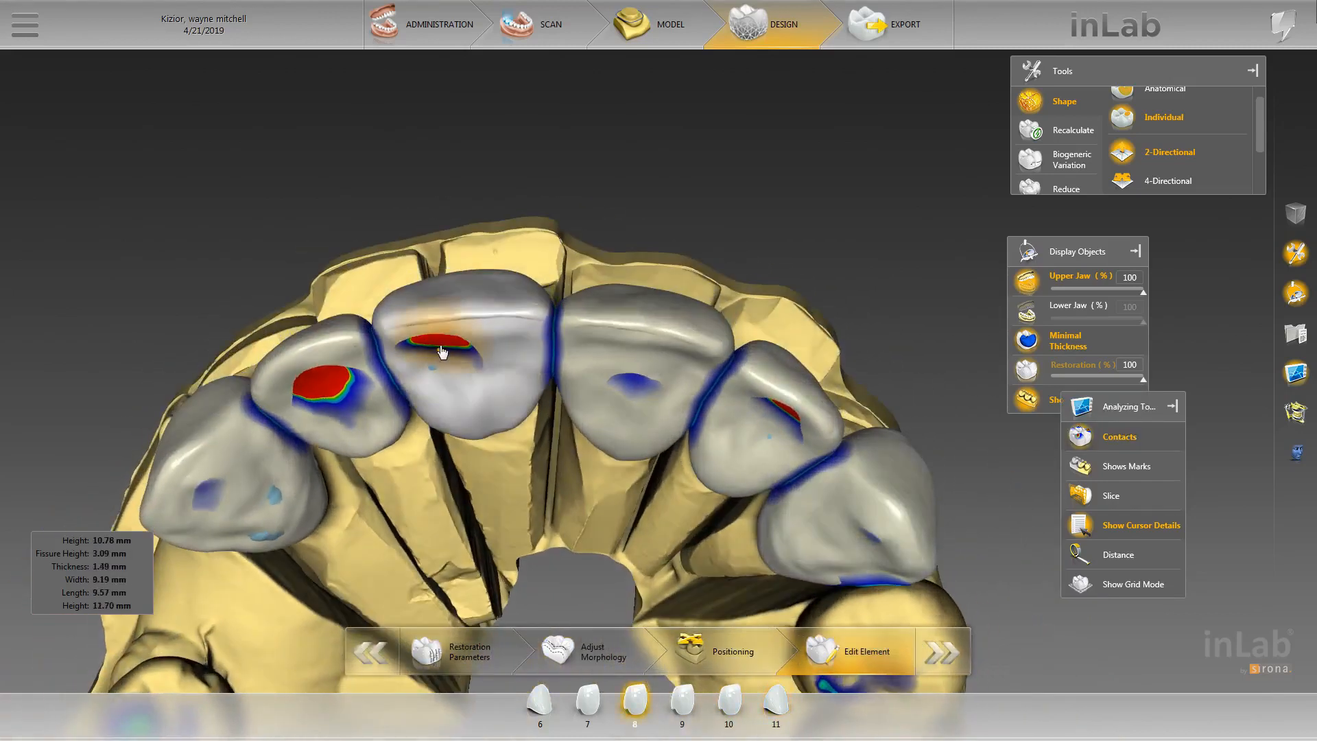
pyautogui.moveTo(441, 351); pyautogui.dragTo(444, 342)
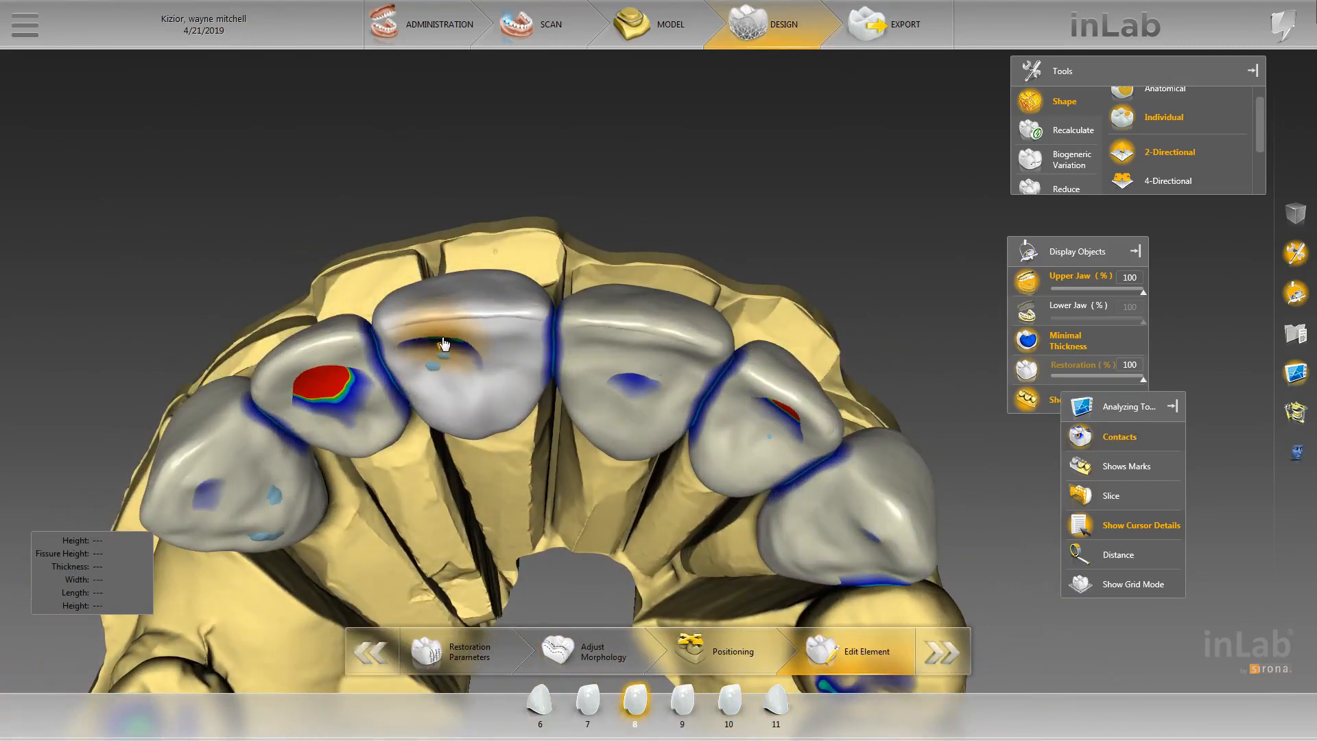
pyautogui.click(761, 416)
pyautogui.moveTo(789, 417); pyautogui.dragTo(788, 416)
# - Reduce the heavy lingual contact on restoration 7 and touch up the neighbouring lingual surface of restoration 8
pyautogui.scroll(-3, 712, 259)
pyautogui.moveTo(712, 258); pyautogui.dragTo(665, 267)
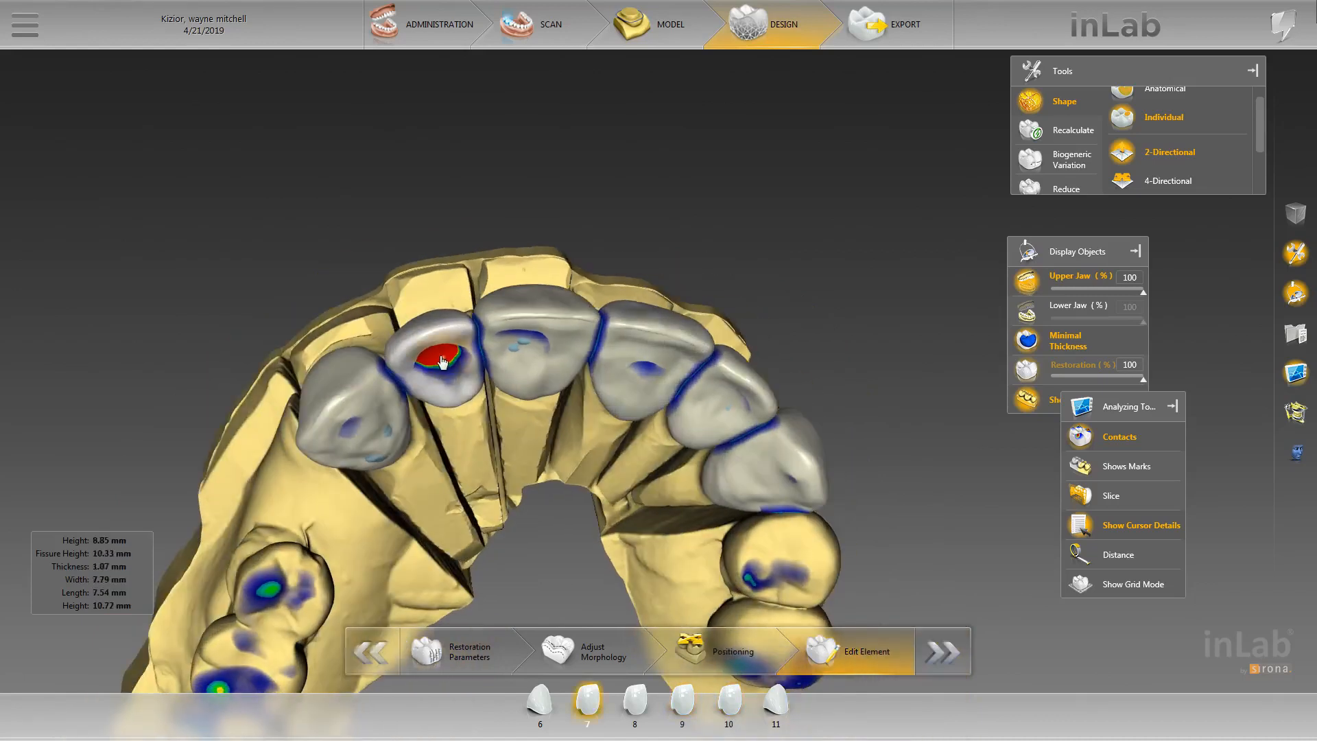
pyautogui.moveTo(441, 360)
pyautogui.mouseDown()
pyautogui.moveTo(439, 373)
pyautogui.moveTo(460, 374)
pyautogui.mouseUp()
pyautogui.moveTo(454, 257); pyautogui.dragTo(454, 294)
pyautogui.scroll(5, 455, 302)
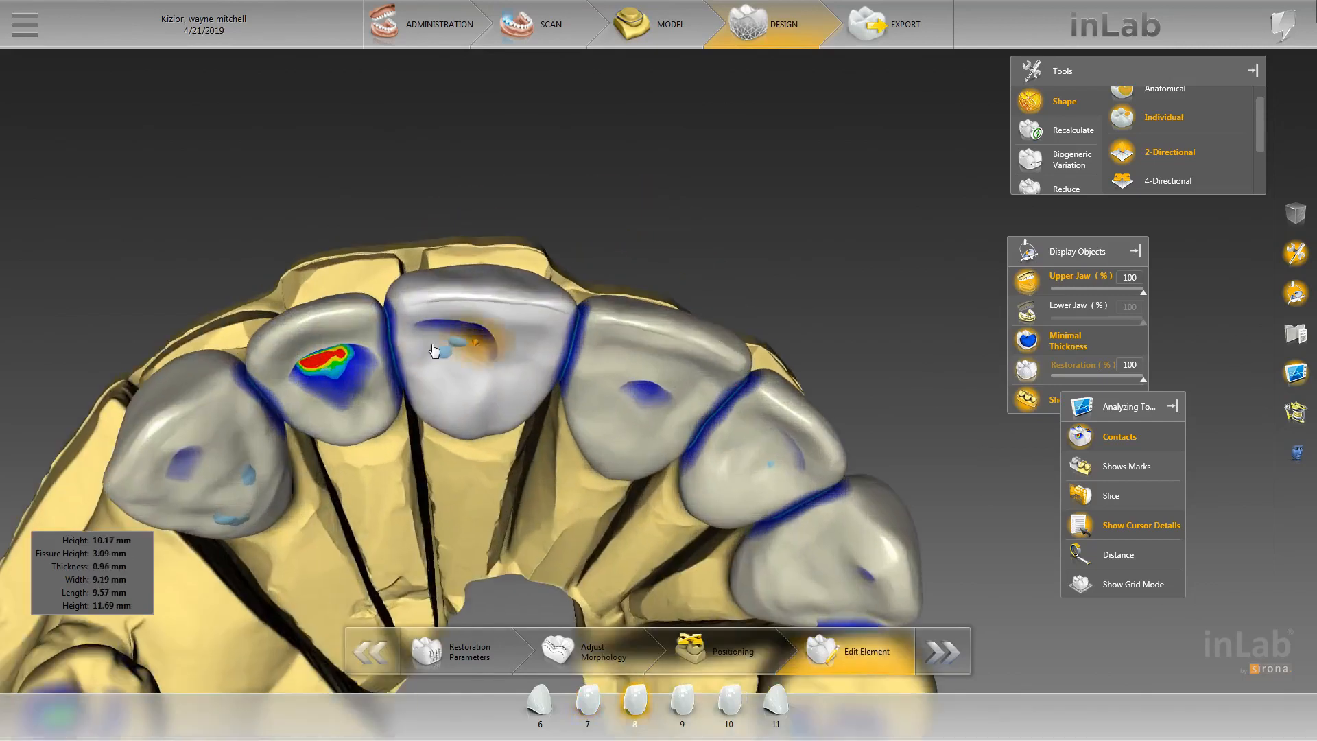
pyautogui.click(399, 374)
# - Hide the contact display and bring all six restorations into a front view
pyautogui.moveTo(401, 376); pyautogui.dragTo(636, 447)
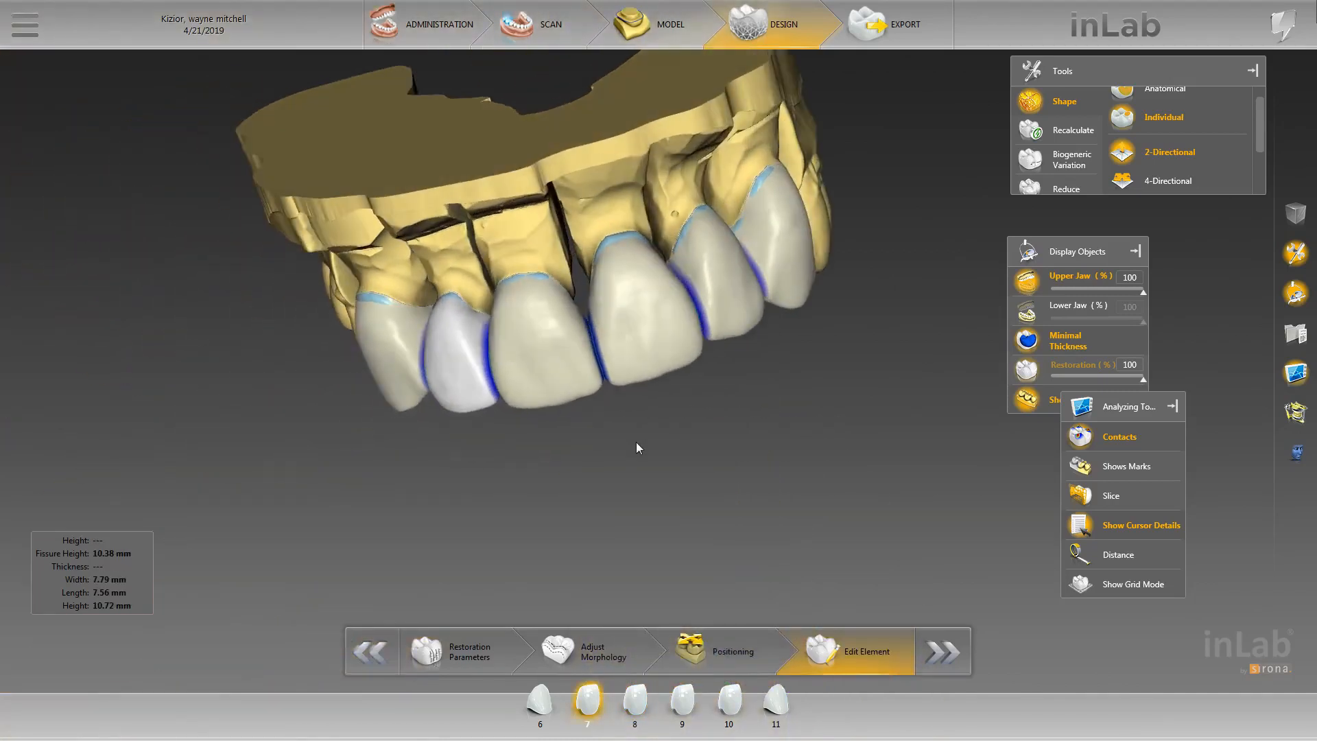
pyautogui.click(1031, 281)
pyautogui.click(1027, 286)
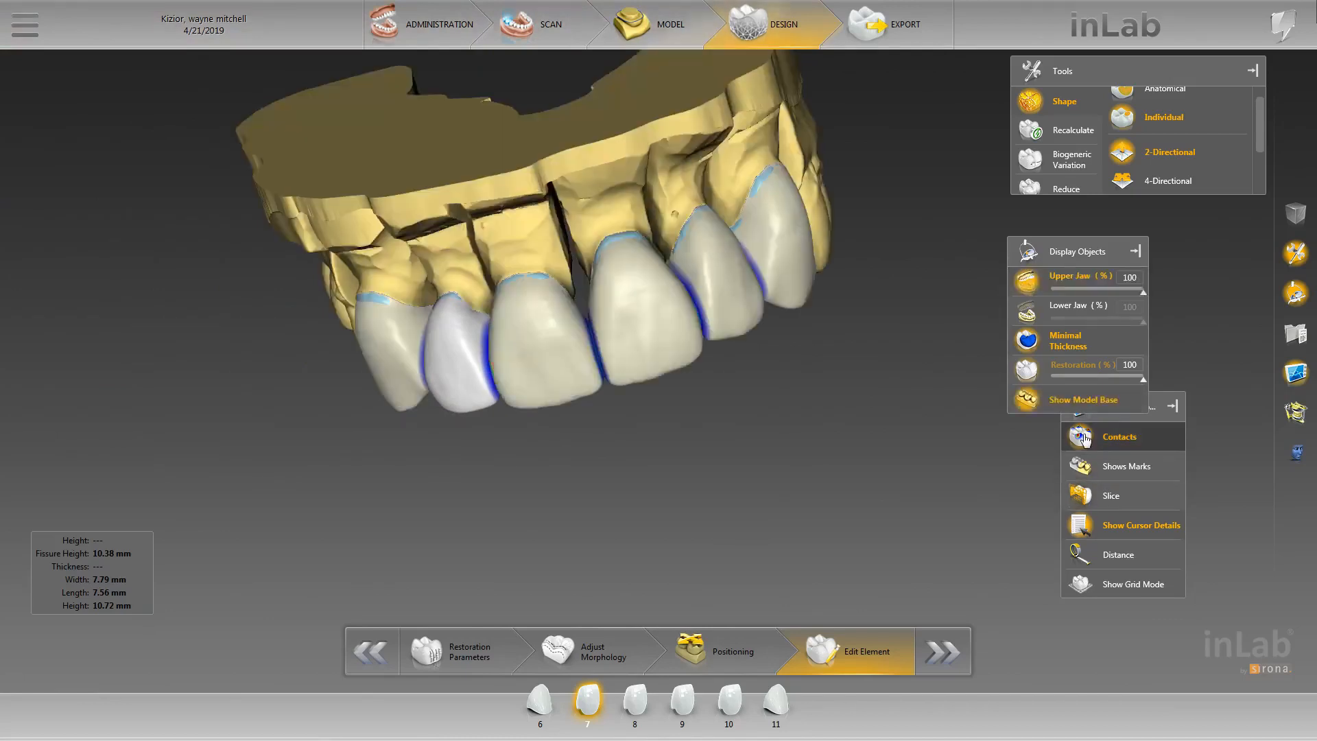
pyautogui.click(1084, 439)
pyautogui.scroll(-3, 799, 395)
pyautogui.moveTo(796, 394); pyautogui.dragTo(469, 419)
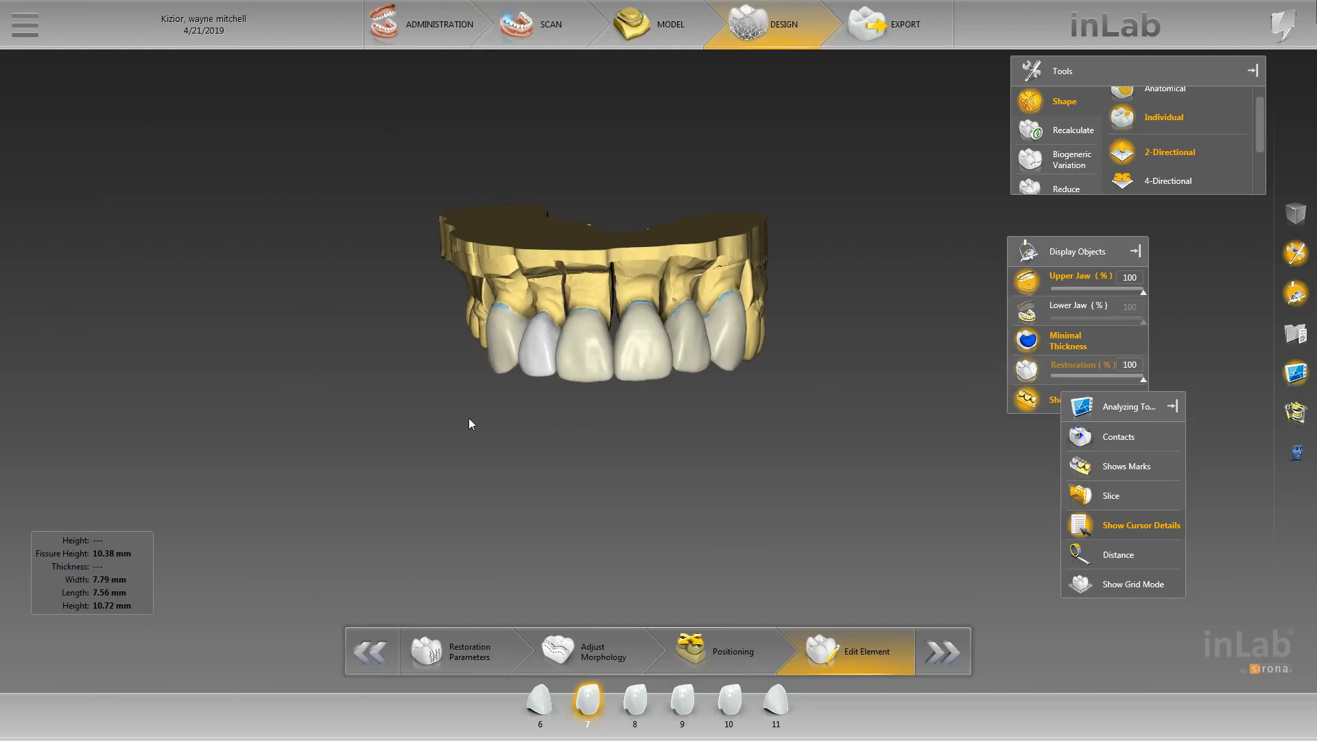
pyautogui.moveTo(481, 401); pyautogui.dragTo(487, 395)
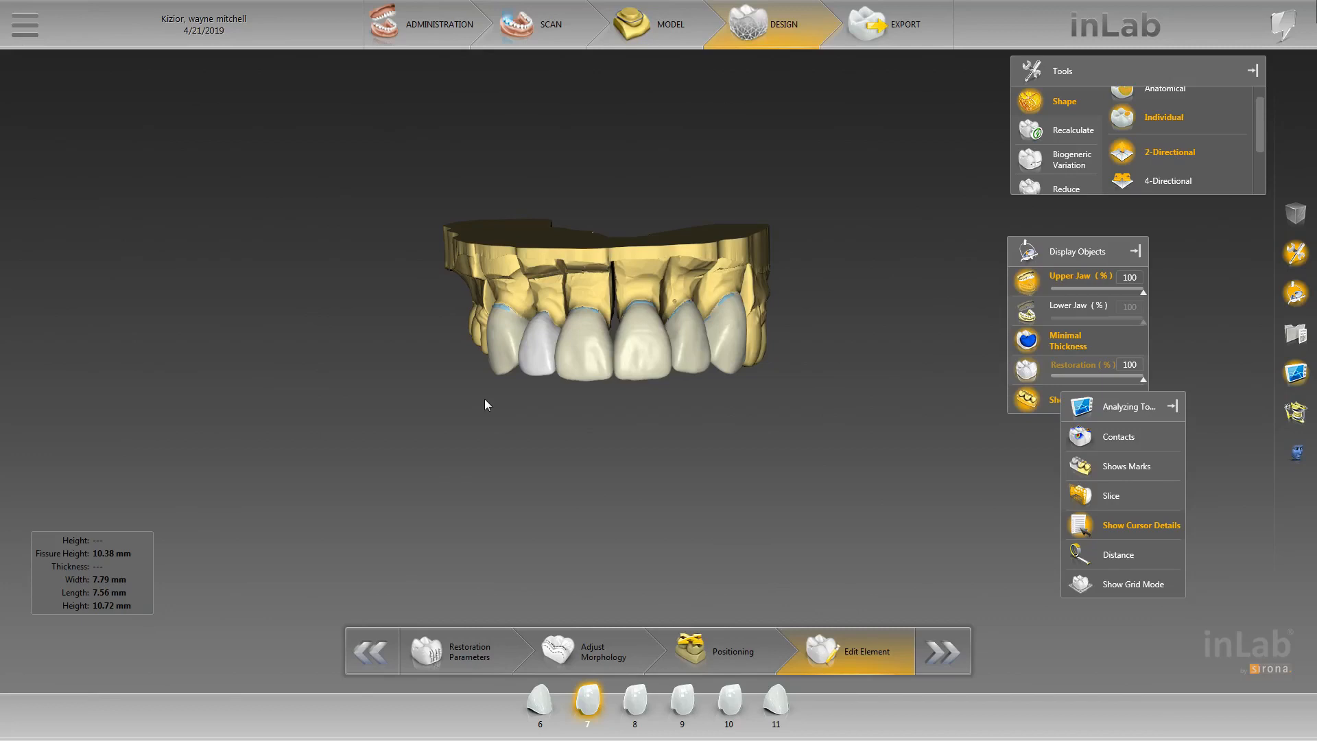
# - Inspect restorations 11, 8 and 7 one after another from the front and side, leaving restoration 7 selected
pyautogui.click(728, 319)
pyautogui.click(615, 349)
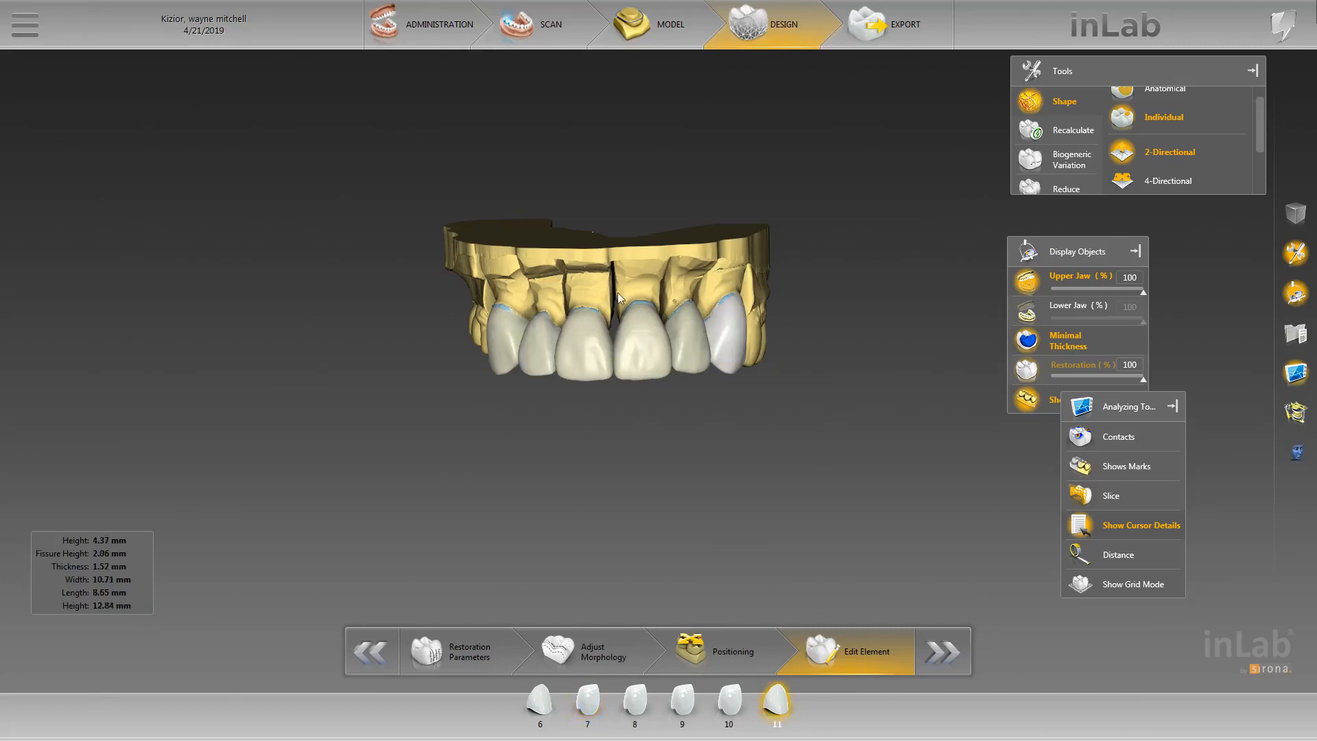
pyautogui.click(608, 369)
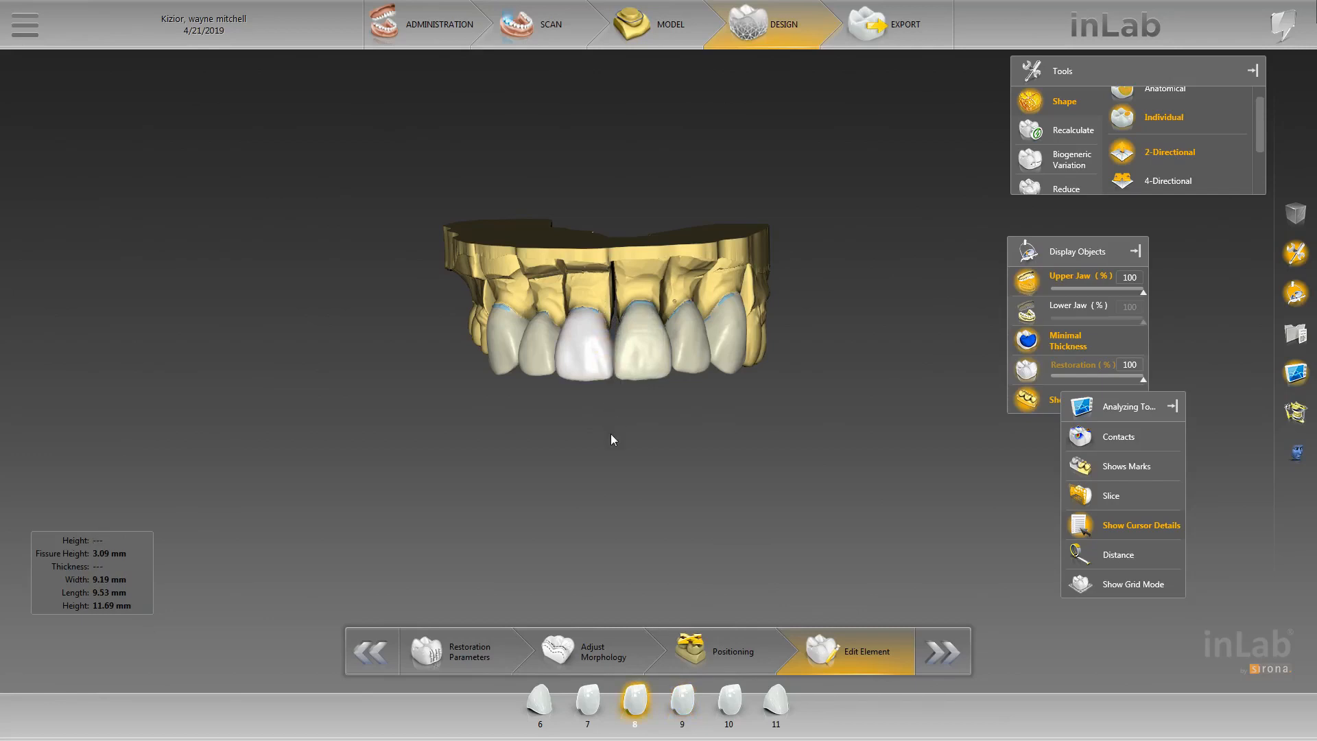
pyautogui.moveTo(573, 434); pyautogui.dragTo(612, 448, button='right')
pyautogui.scroll(5, 610, 449)
pyautogui.click(487, 374)
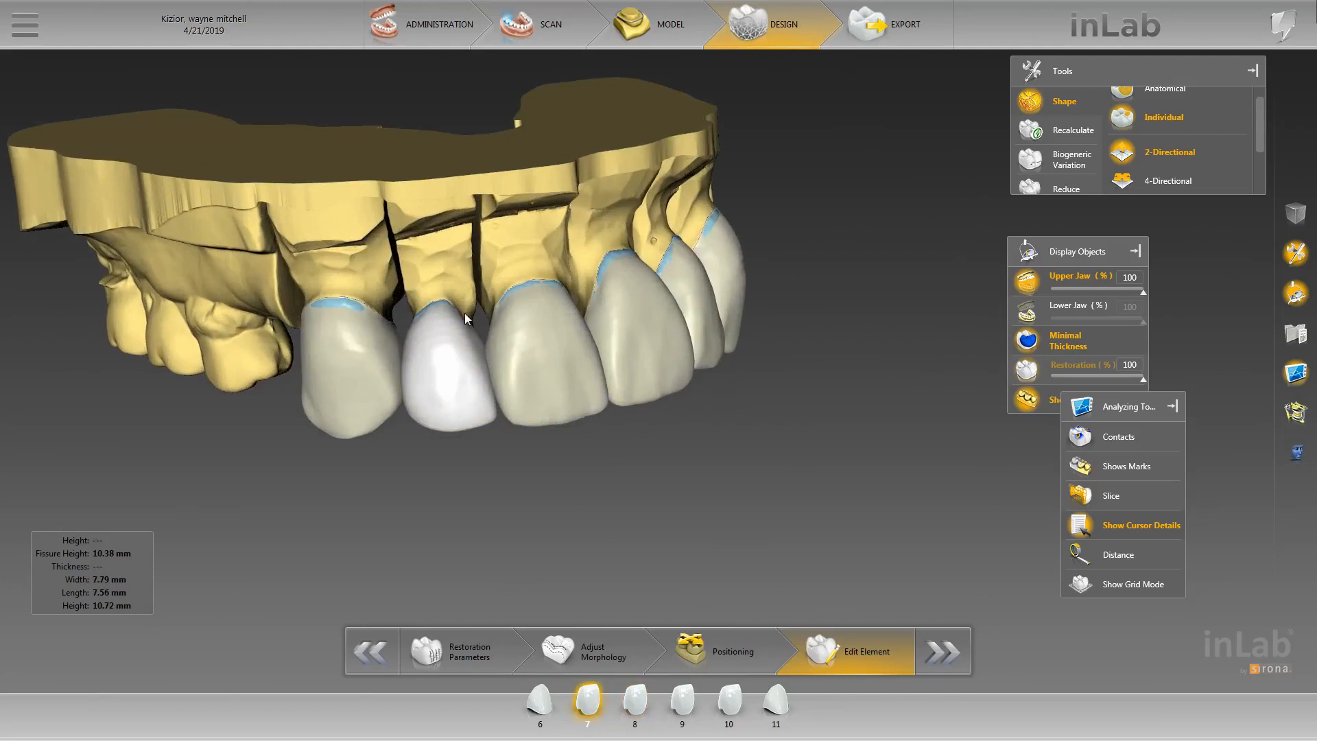
# - Inspect restorations 7, 8 and 9 from the front and the lingual side
pyautogui.click(589, 420)
pyautogui.moveTo(588, 420); pyautogui.dragTo(559, 452, button='right')
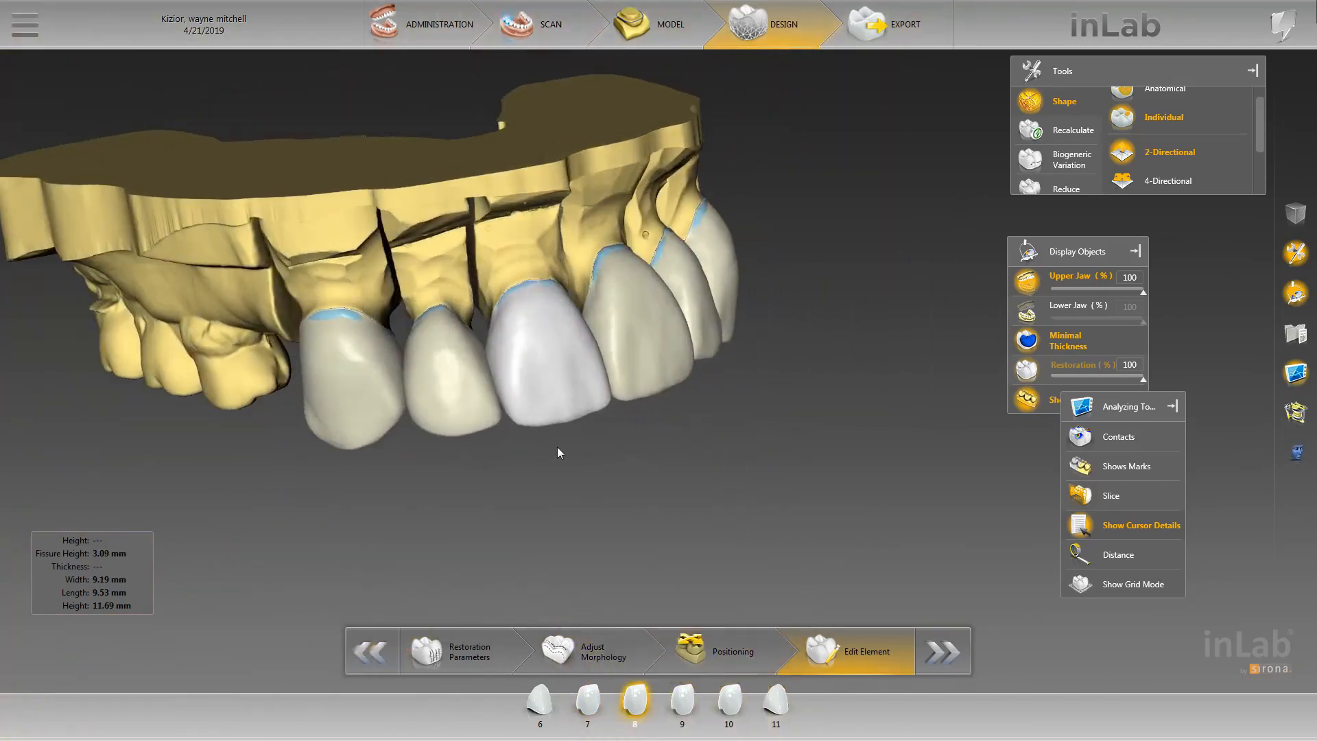
pyautogui.click(458, 324)
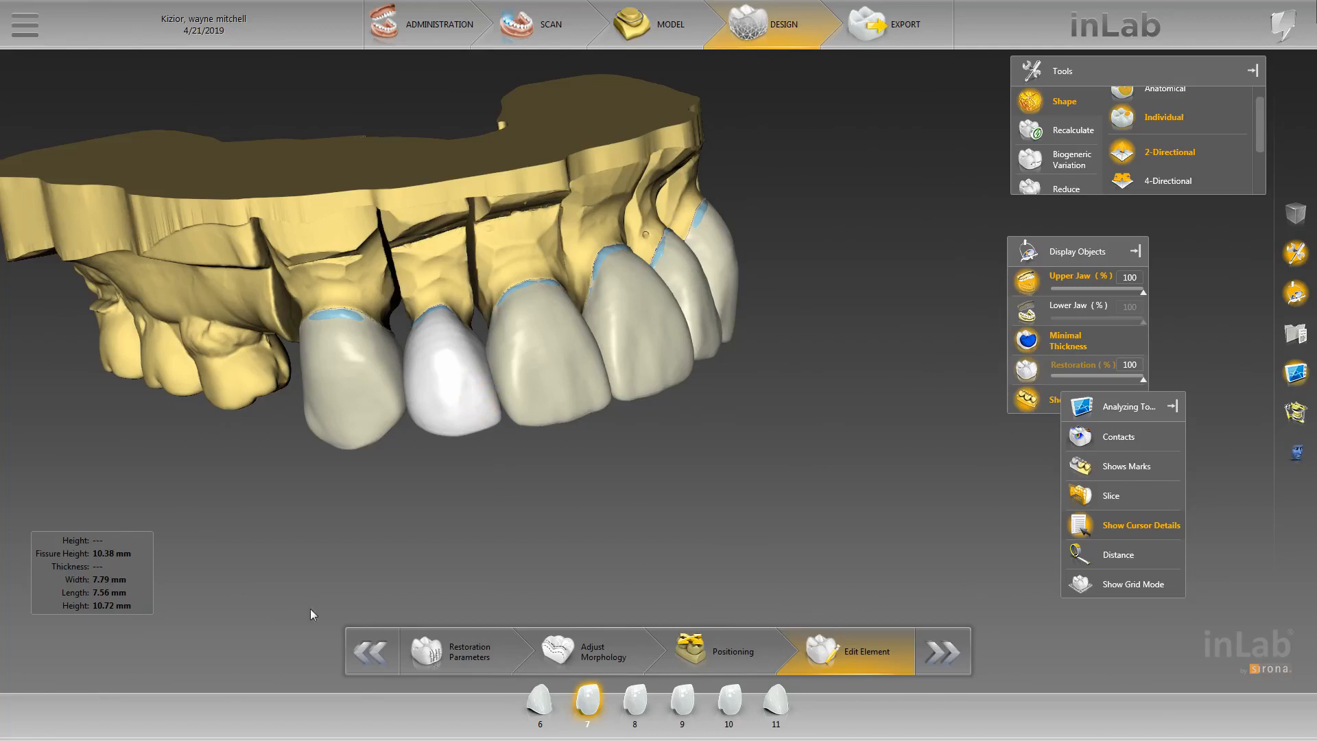
pyautogui.moveTo(606, 423); pyautogui.dragTo(552, 443, button='right')
pyautogui.click(554, 416)
pyautogui.moveTo(599, 517); pyautogui.dragTo(533, 345, button='right')
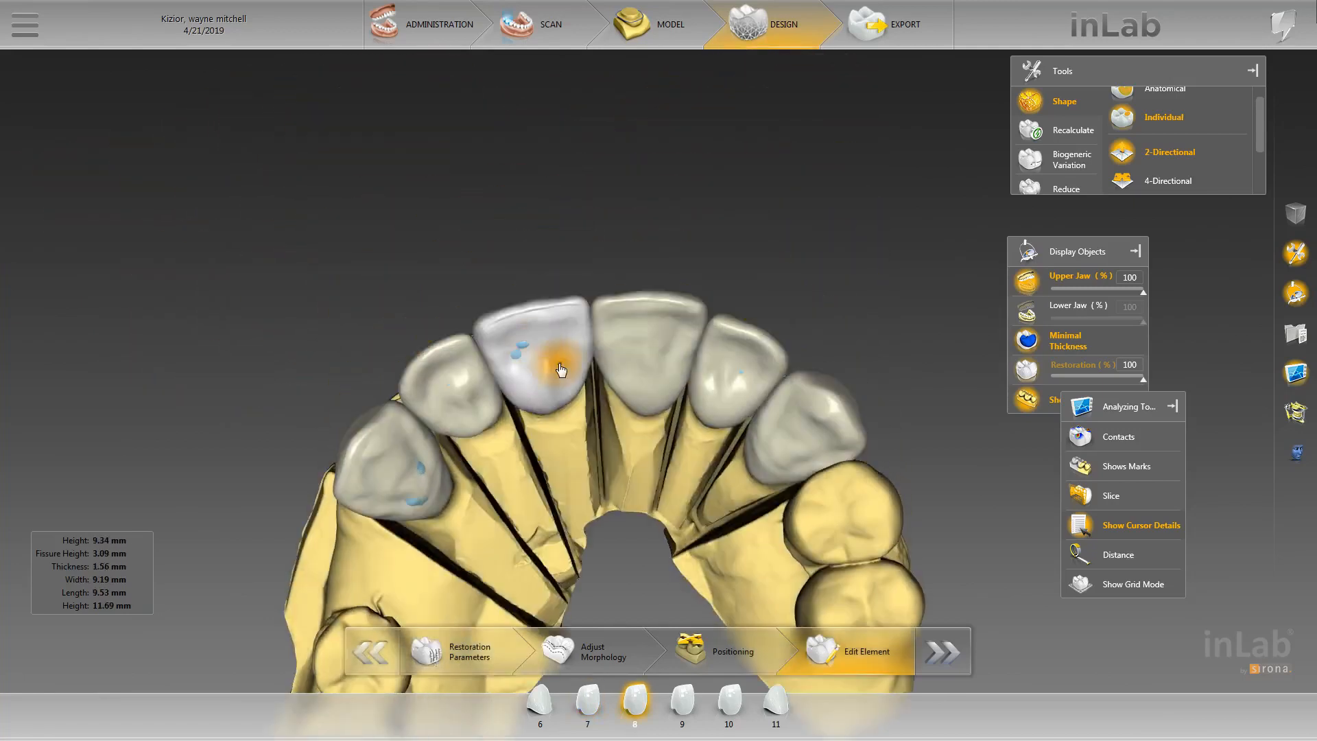
pyautogui.click(648, 339)
# - Show the lower jaw and examine the restorations in occlusion from the front and from the side of restorations 6 and 7
pyautogui.click(1068, 305)
pyautogui.moveTo(751, 196); pyautogui.dragTo(733, 356, button='right')
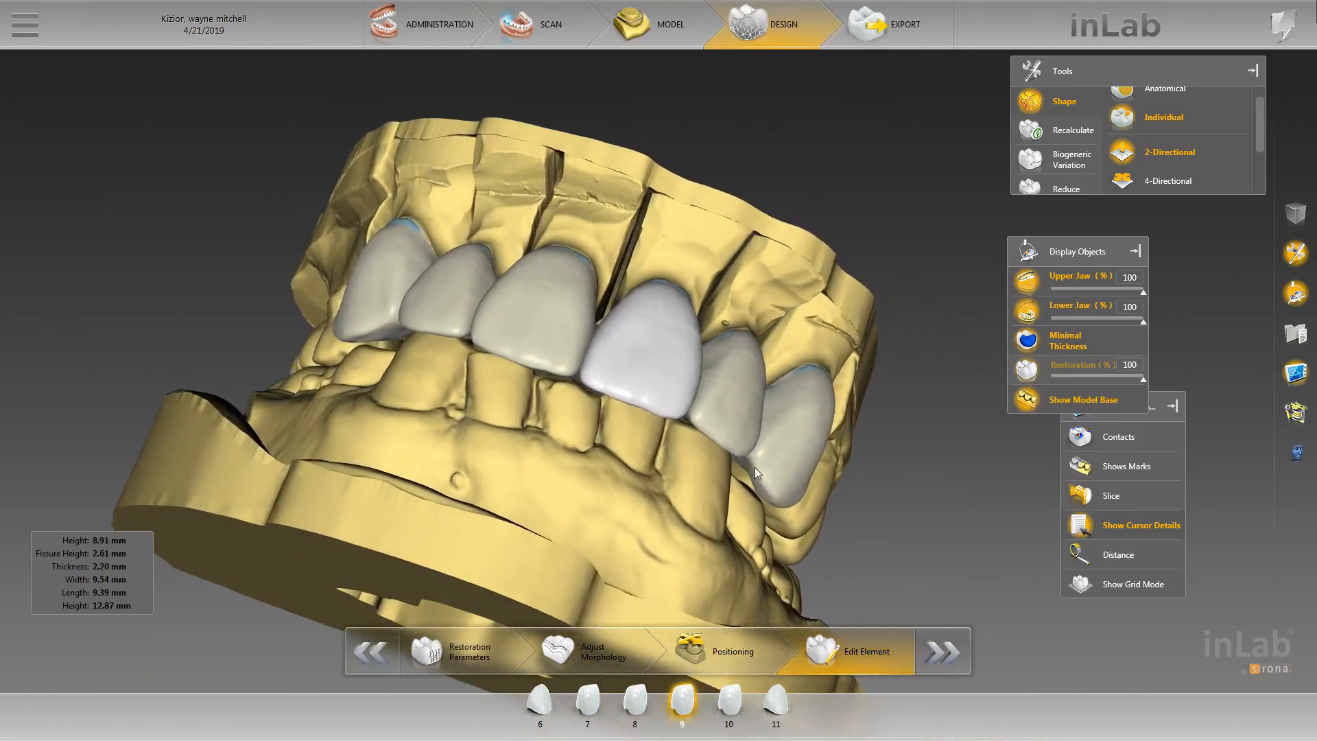
pyautogui.click(751, 477)
pyautogui.moveTo(572, 491); pyautogui.dragTo(721, 477, button='right')
pyautogui.scroll(-2, 595, 531)
pyautogui.scroll(7, 644, 446)
pyautogui.click(626, 436)
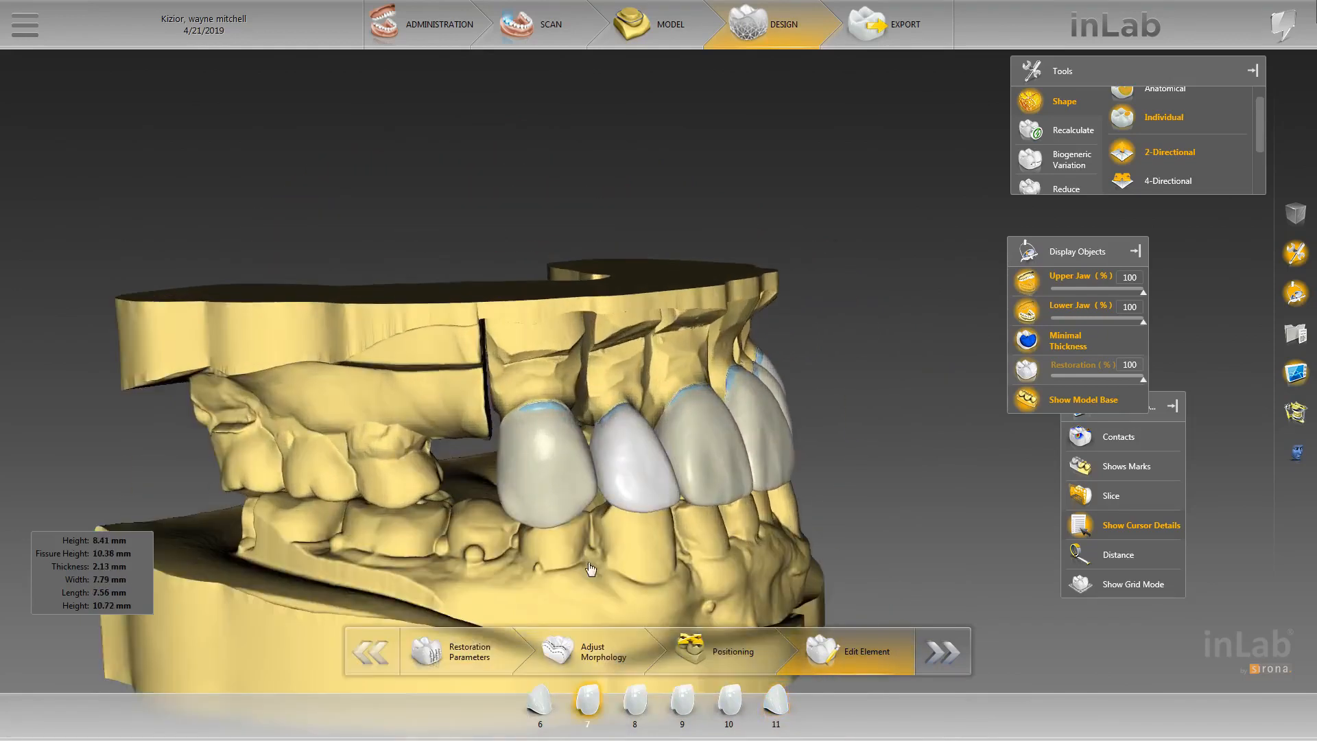
pyautogui.scroll(-5, 574, 349)
pyautogui.moveTo(574, 345); pyautogui.dragTo(609, 236, button='middle')
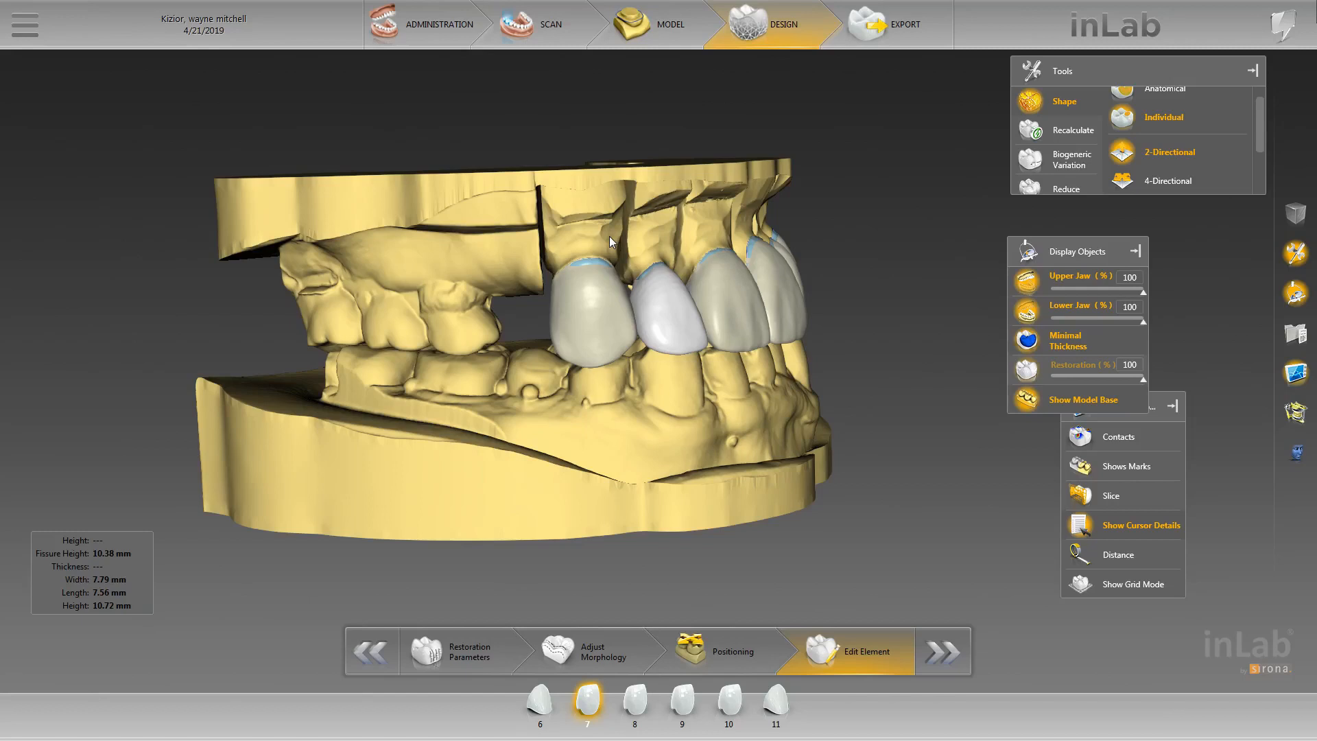
# - Select restoration 6 and lengthen its incisal tip slightly with 2-Directional Shape
pyautogui.moveTo(635, 249); pyautogui.dragTo(648, 508, button='middle')
pyautogui.rightClick(546, 395)
pyautogui.click(474, 392)
pyautogui.moveTo(532, 389); pyautogui.dragTo(536, 449, button='right')
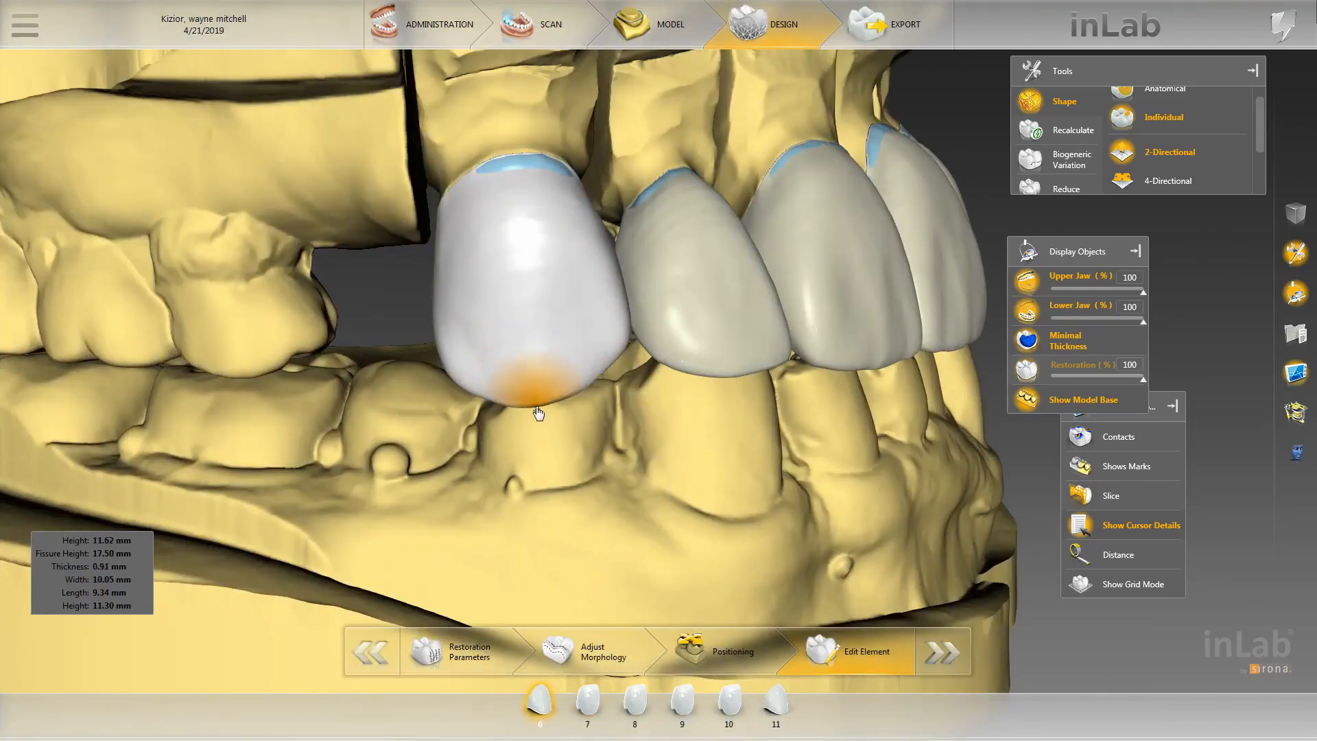
pyautogui.moveTo(537, 407); pyautogui.dragTo(537, 413)
pyautogui.moveTo(729, 440); pyautogui.dragTo(992, 334, button='middle')
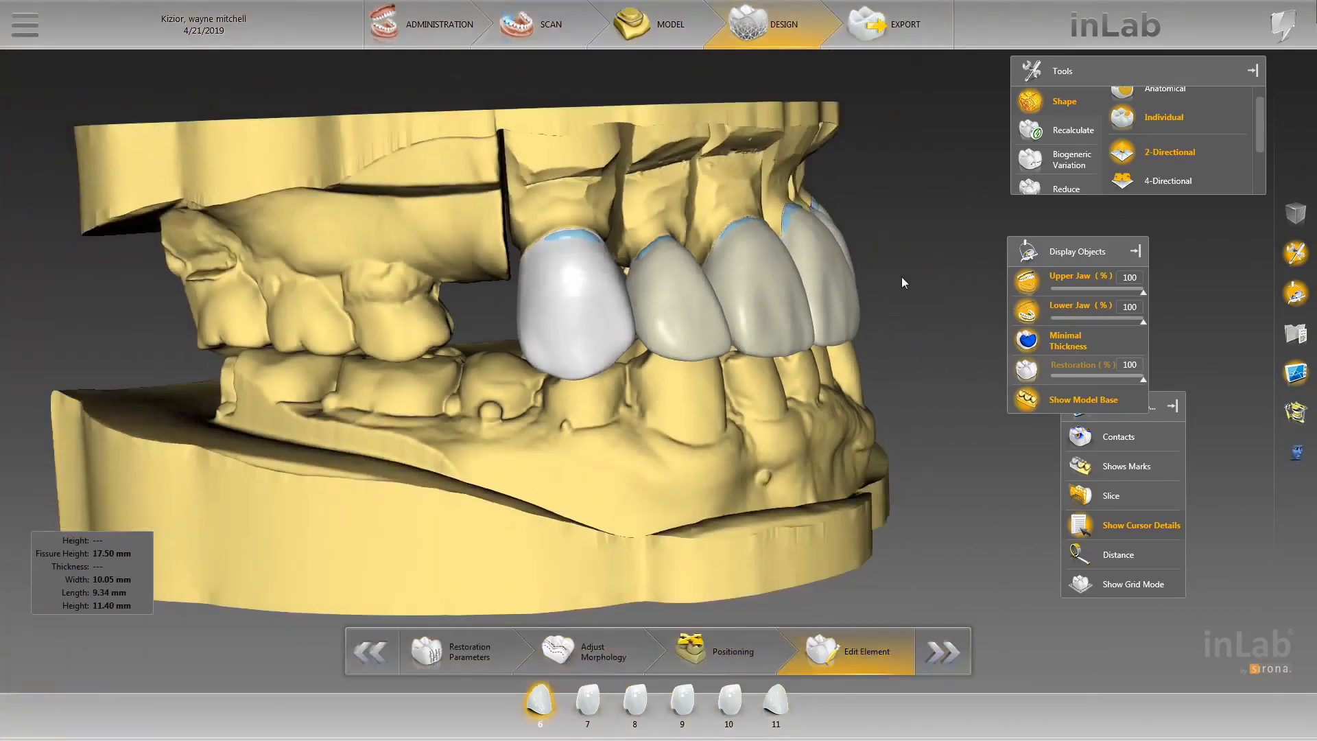
pyautogui.moveTo(904, 282); pyautogui.dragTo(945, 284)
# - Hide the lower jaw and show the contacts on the lingual surfaces of the restorations
pyautogui.click(1028, 282)
pyautogui.click(1030, 314)
pyautogui.click(1028, 283)
pyautogui.moveTo(665, 439); pyautogui.dragTo(638, 234)
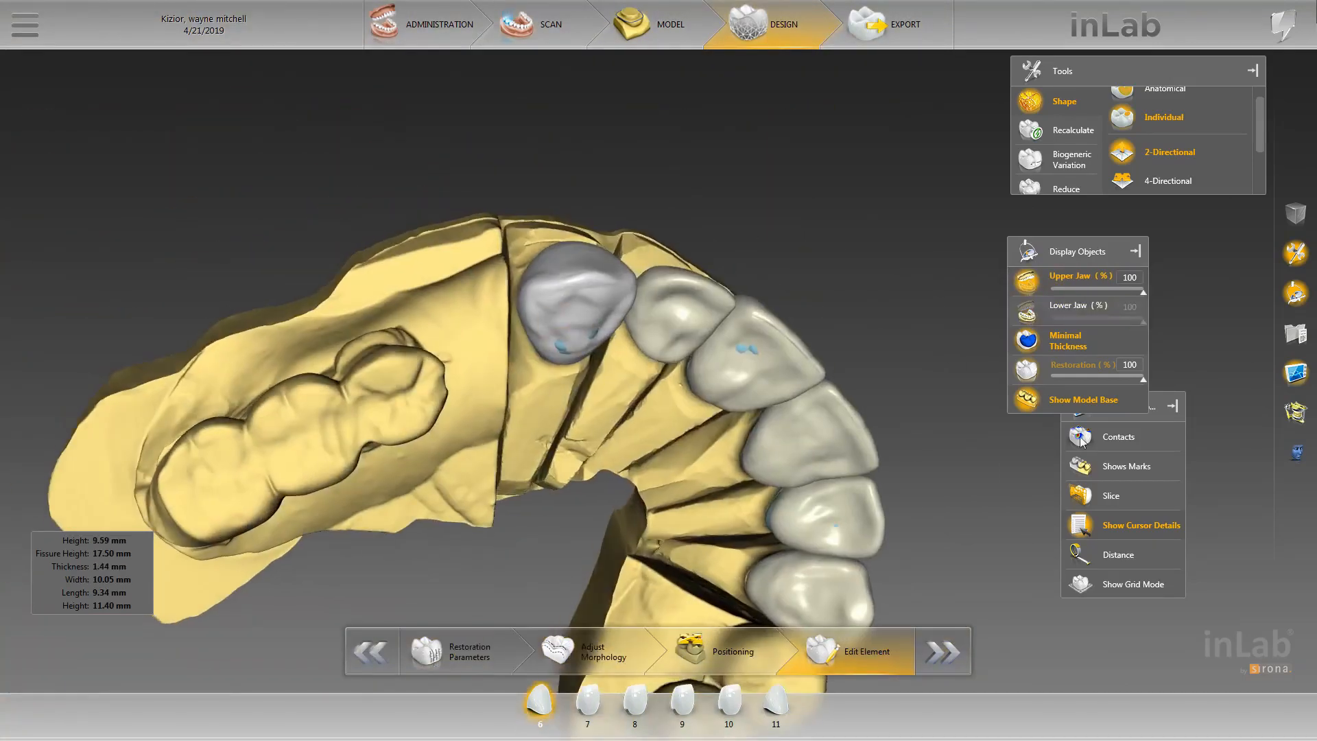
pyautogui.click(1080, 438)
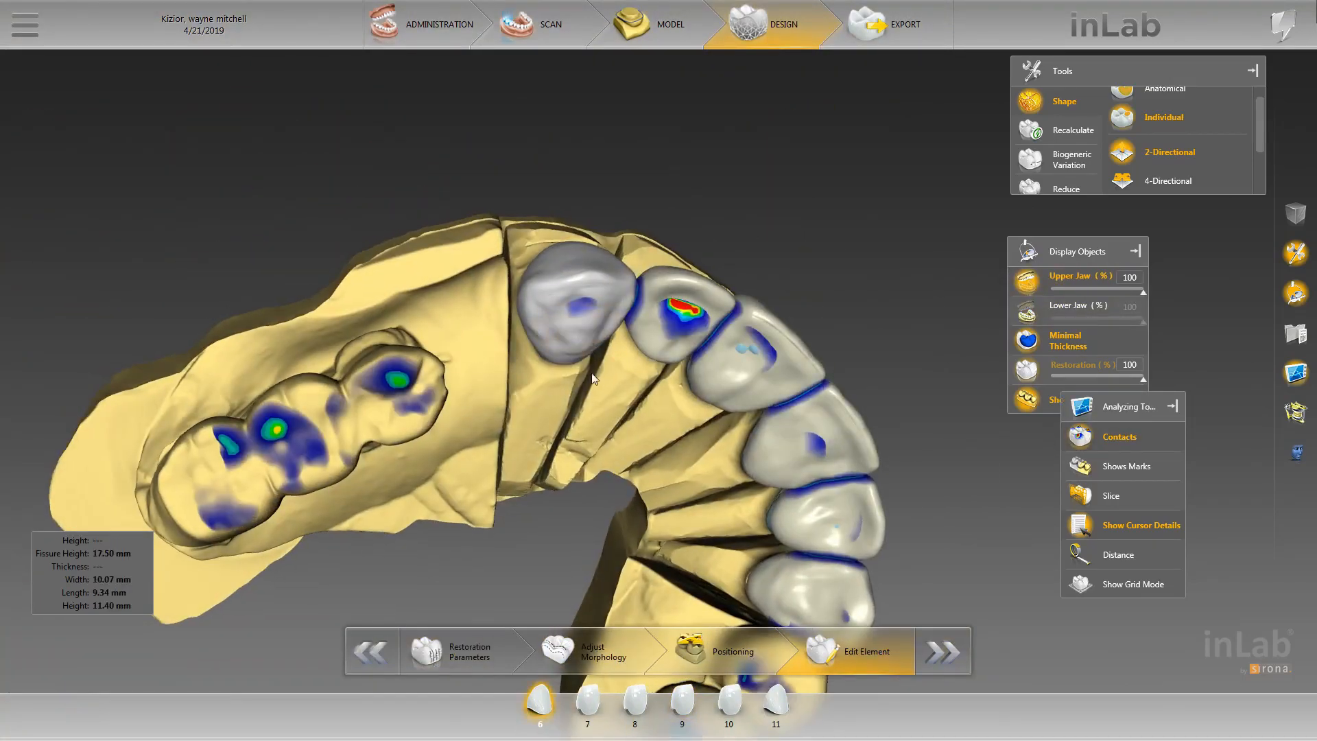
# - Shape the side and tip of restoration 6 further with 2-Directional Shape, checking it against the lower jaw
pyautogui.moveTo(593, 379); pyautogui.dragTo(464, 377)
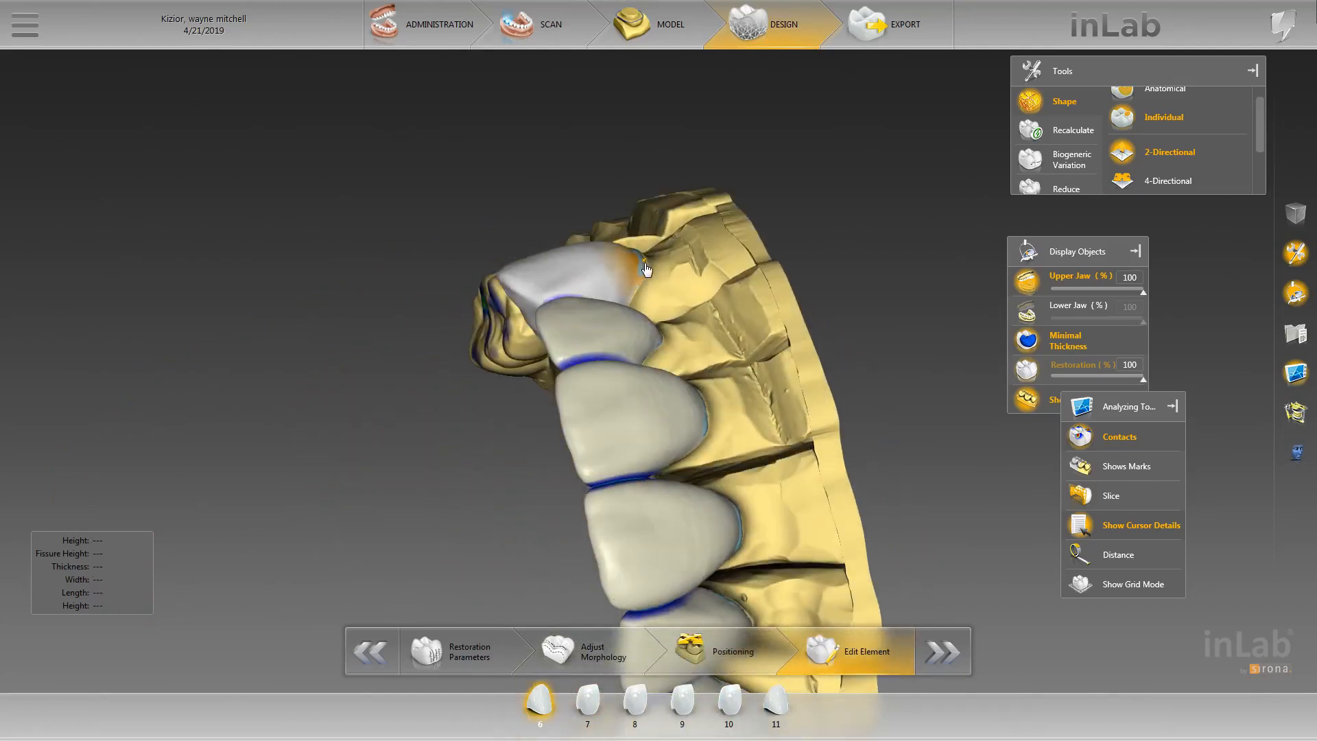
pyautogui.moveTo(646, 269); pyautogui.dragTo(636, 133)
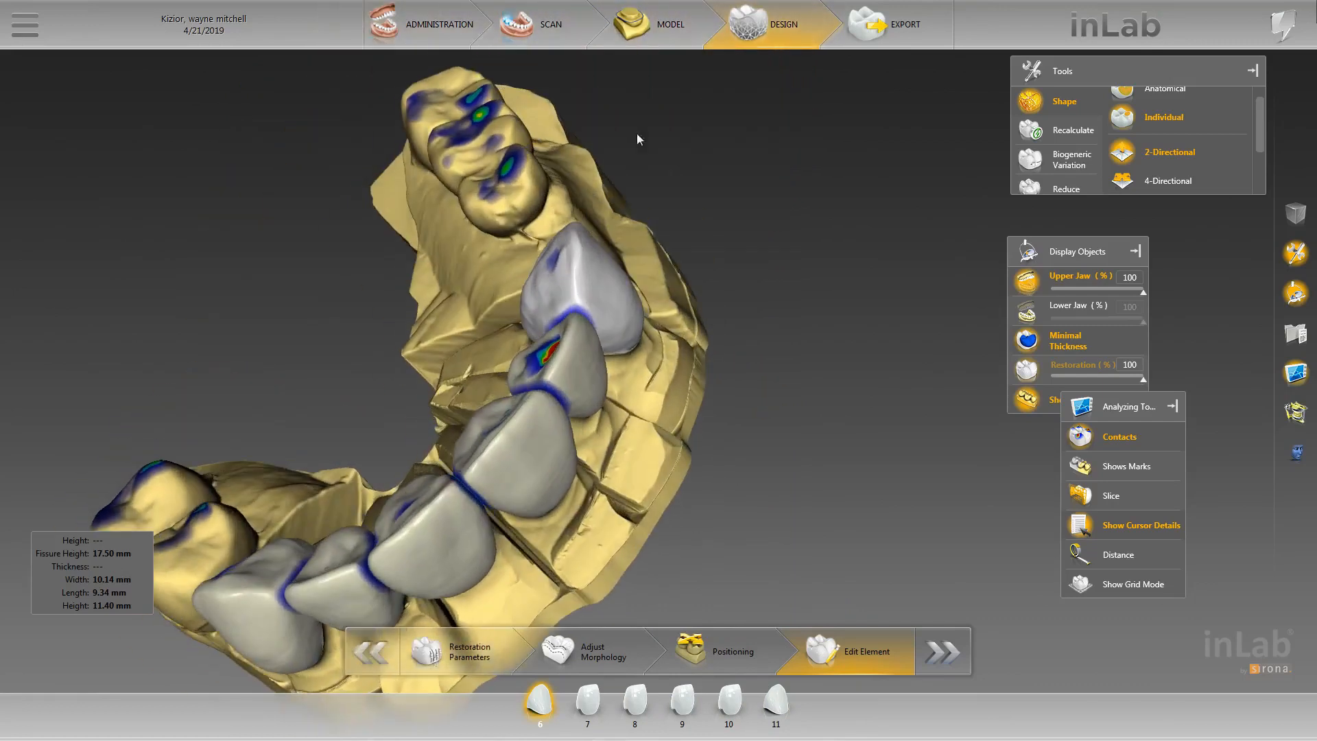
pyautogui.moveTo(551, 265)
pyautogui.mouseDown()
pyautogui.moveTo(471, 274)
pyautogui.moveTo(528, 208)
pyautogui.moveTo(677, 279)
pyautogui.moveTo(665, 262)
pyautogui.moveTo(550, 263)
pyautogui.mouseUp()
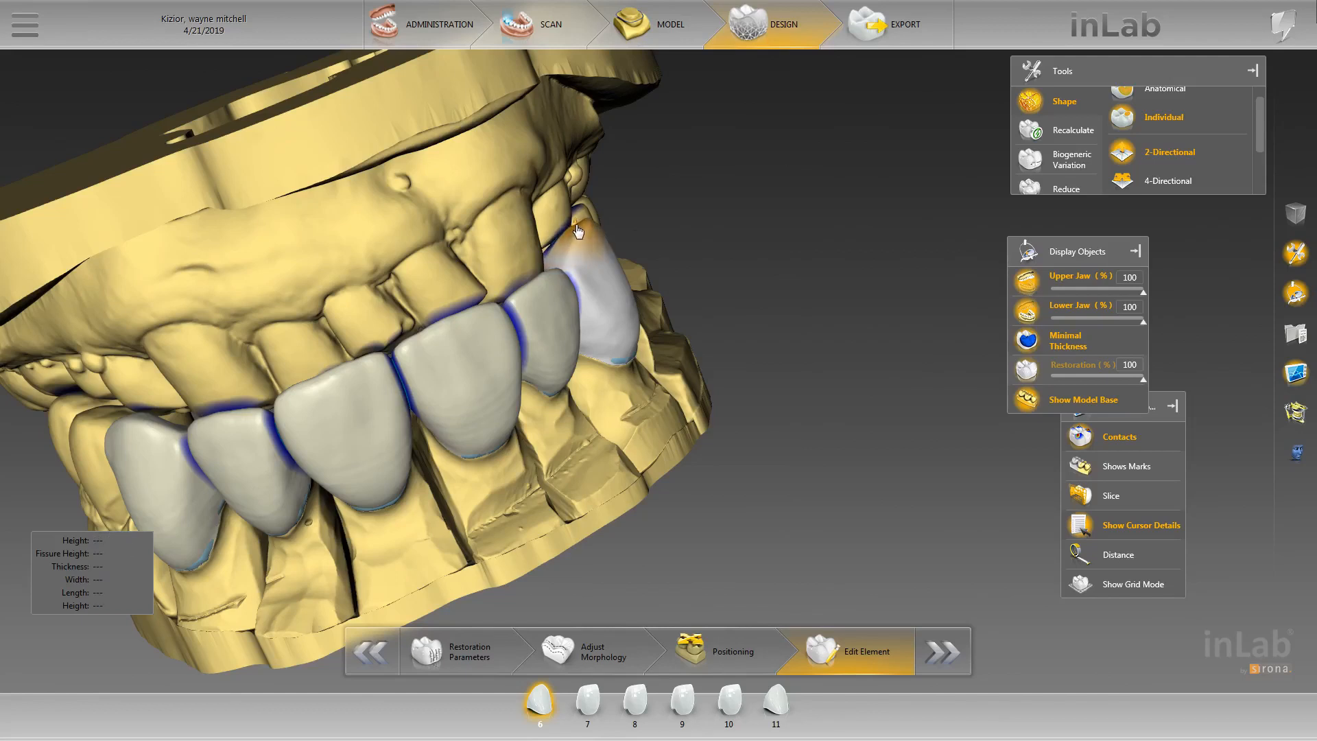
pyautogui.moveTo(648, 240)
pyautogui.mouseDown()
pyautogui.moveTo(528, 288)
pyautogui.moveTo(666, 246)
pyautogui.mouseUp()
# - Review restoration 6 from the front and undo the recent shape changes on it
pyautogui.scroll(-5, 395, 204)
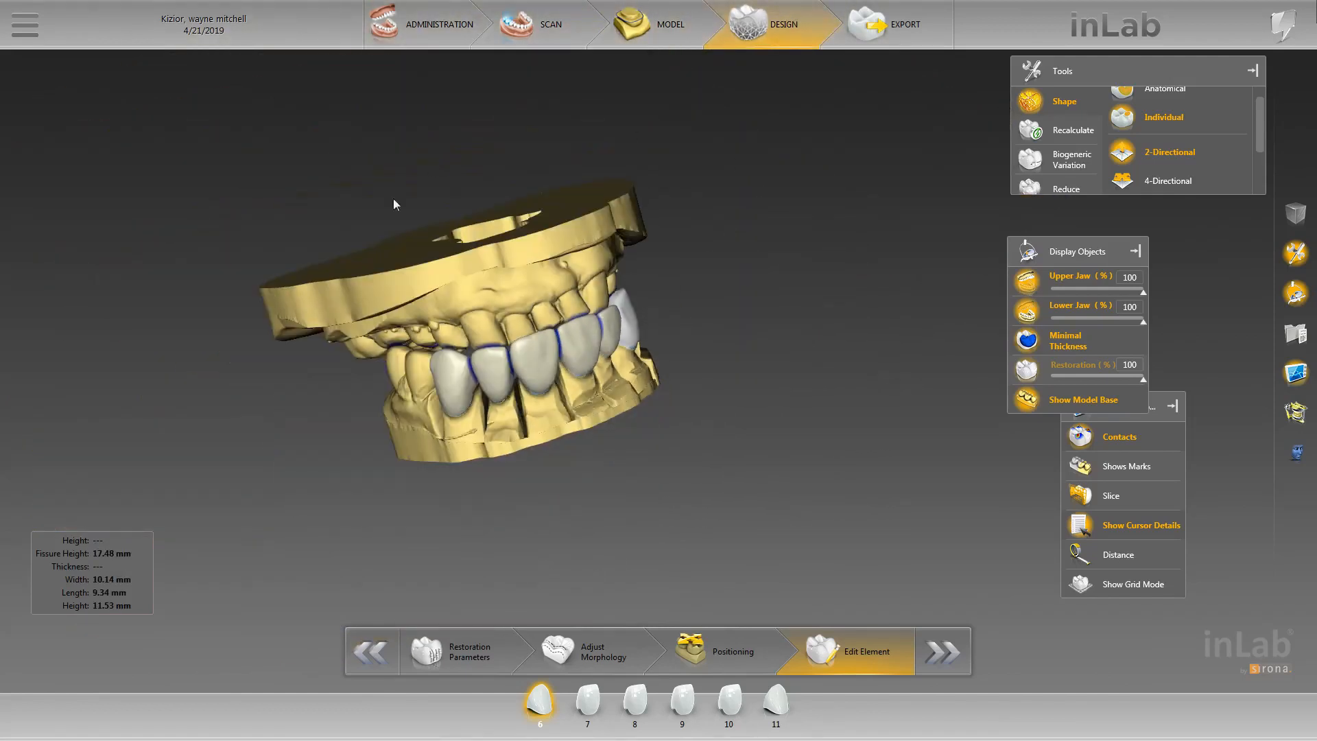
pyautogui.moveTo(393, 199); pyautogui.dragTo(698, 416)
pyautogui.scroll(5, 537, 397)
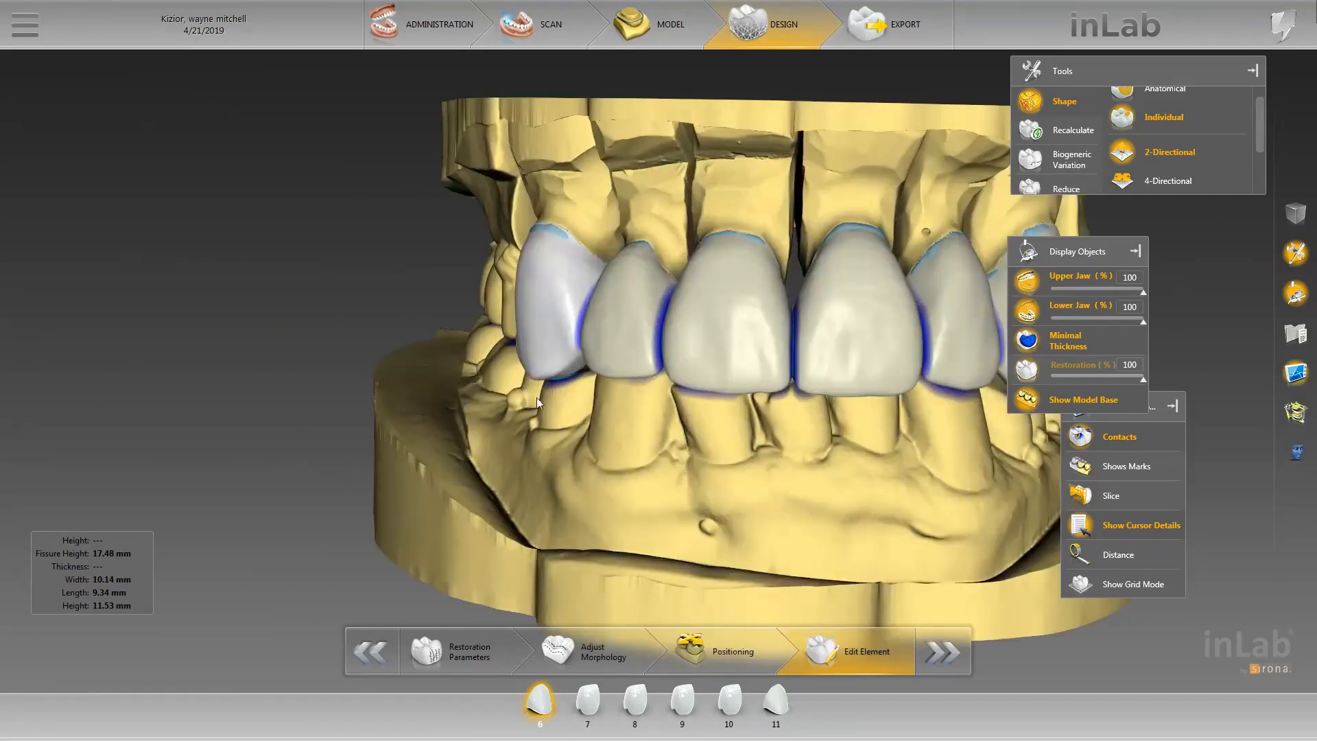
pyautogui.scroll(2, 536, 397)
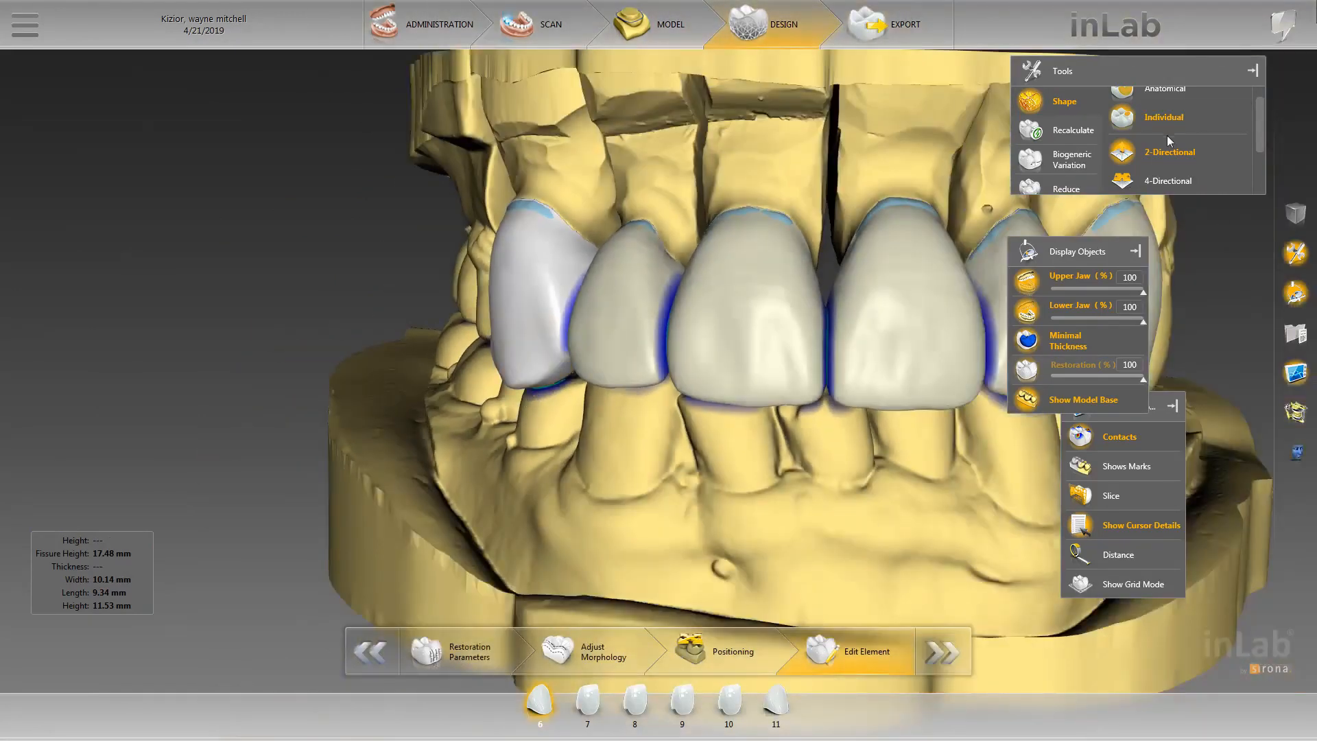
pyautogui.click(1167, 181)
pyautogui.click(507, 363)
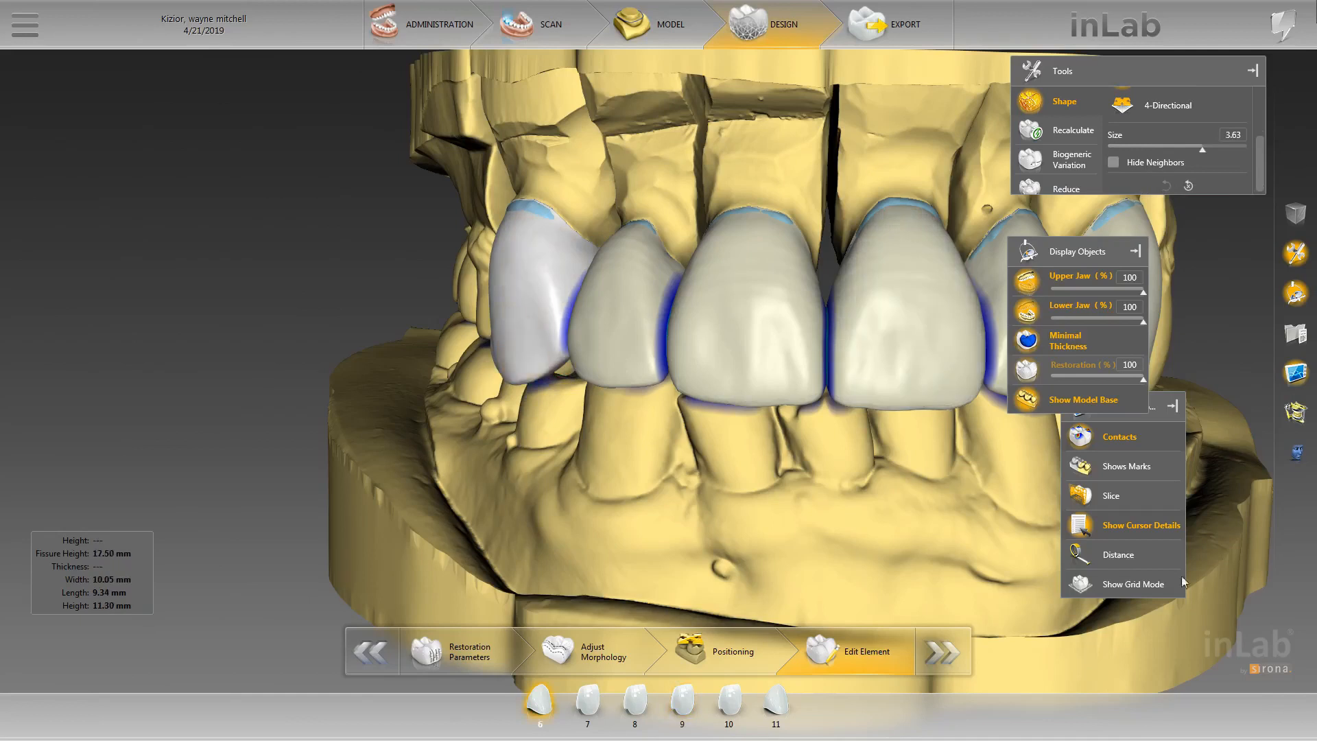
# - Hide the lower jaw and build up the lingual surface and tip of restoration 6 with 2-Directional Shape
pyautogui.moveTo(528, 388); pyautogui.dragTo(899, 337)
pyautogui.click(1173, 131)
pyautogui.click(1069, 308)
pyautogui.scroll(-4, 574, 421)
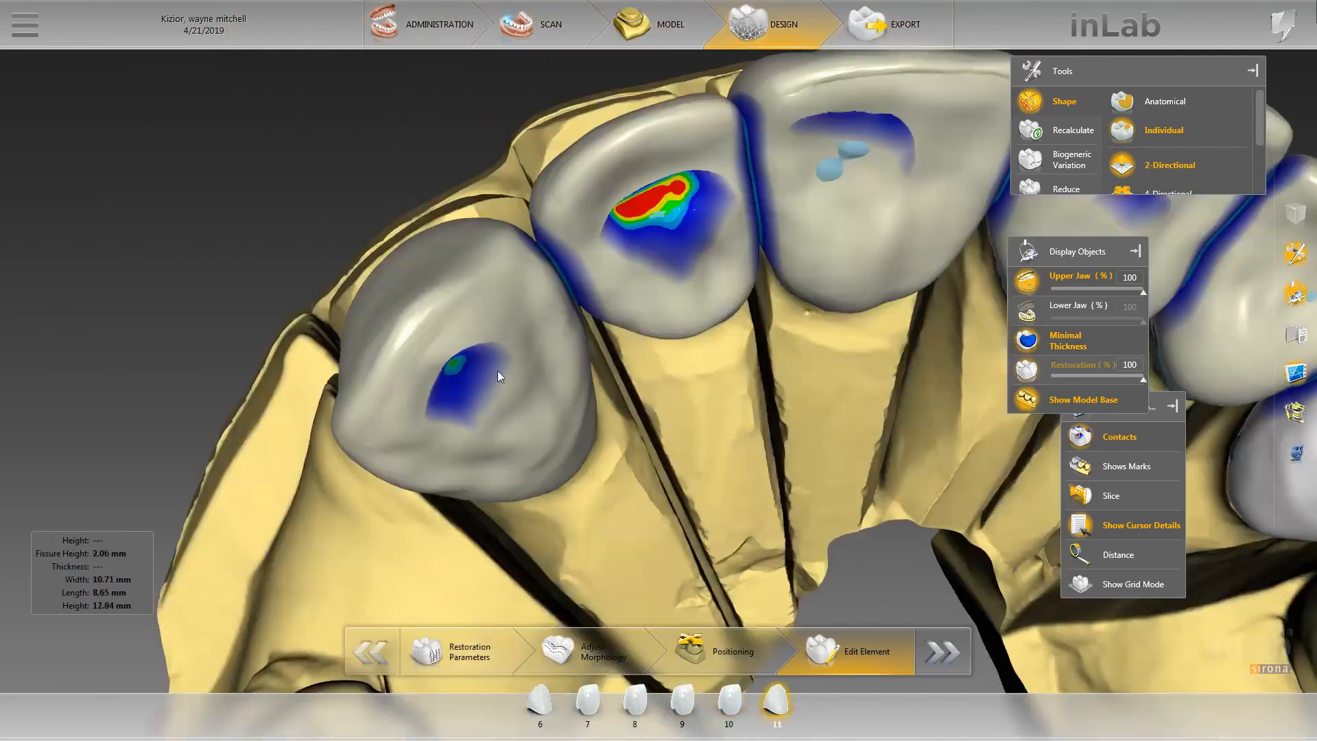
pyautogui.click(498, 371)
pyautogui.moveTo(524, 417)
pyautogui.mouseDown()
pyautogui.moveTo(558, 456)
pyautogui.moveTo(543, 435)
pyautogui.mouseUp()
pyautogui.moveTo(502, 451); pyautogui.dragTo(510, 469)
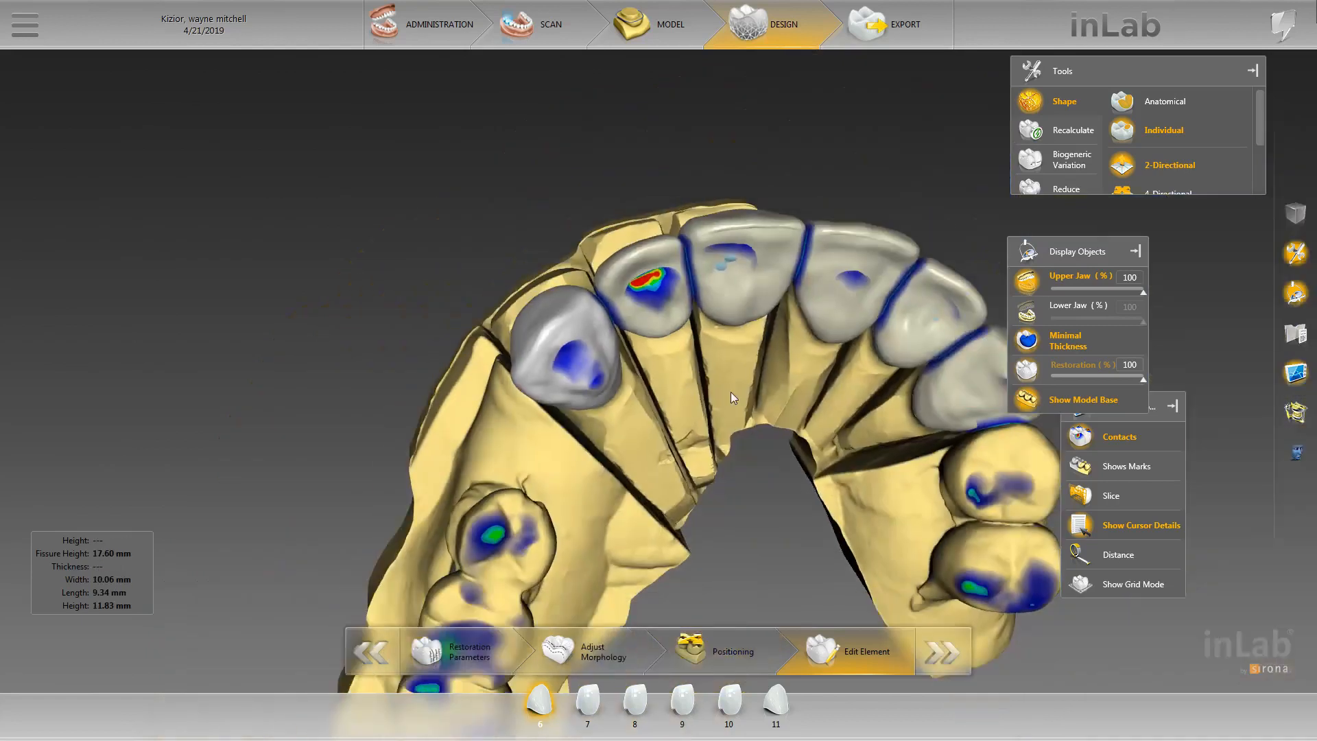
# - Show the lower jaw and check the tip of restoration 6 against the opposing teeth from the front
pyautogui.moveTo(731, 392); pyautogui.dragTo(557, 479)
pyautogui.click(1018, 314)
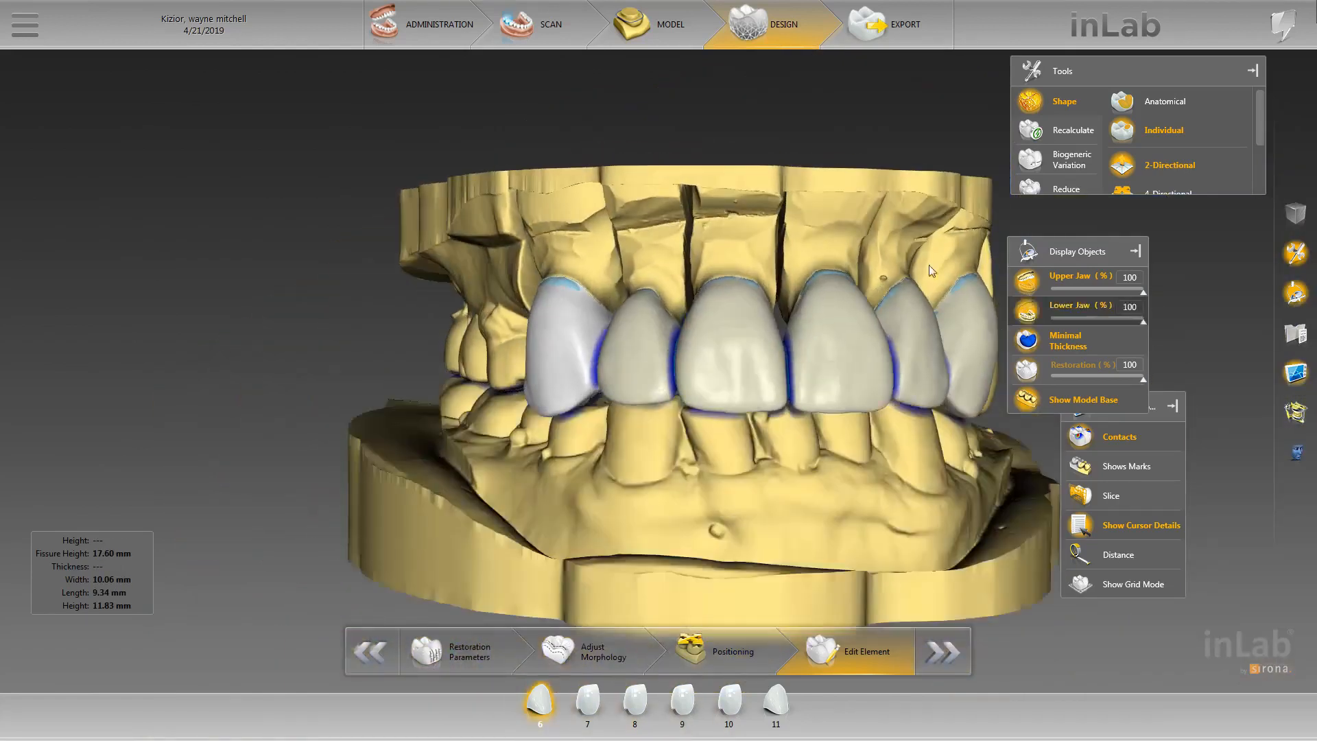
pyautogui.moveTo(929, 265); pyautogui.dragTo(923, 360, button='middle')
pyautogui.moveTo(602, 445); pyautogui.dragTo(607, 454)
pyautogui.scroll(5, 607, 454)
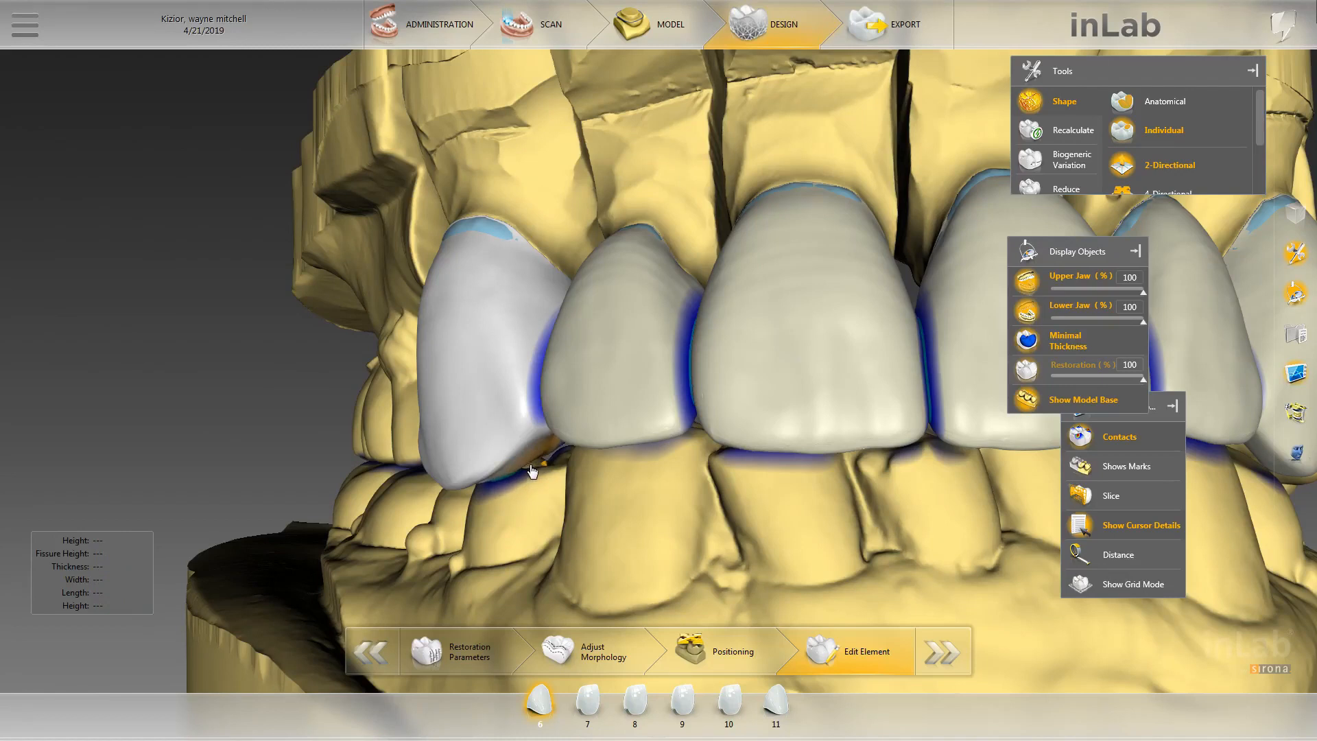
# - Hide the lower jaw and reduce the secondary lingual contact near the edge of restoration 6
pyautogui.moveTo(524, 510); pyautogui.dragTo(538, 411)
pyautogui.click(1026, 311)
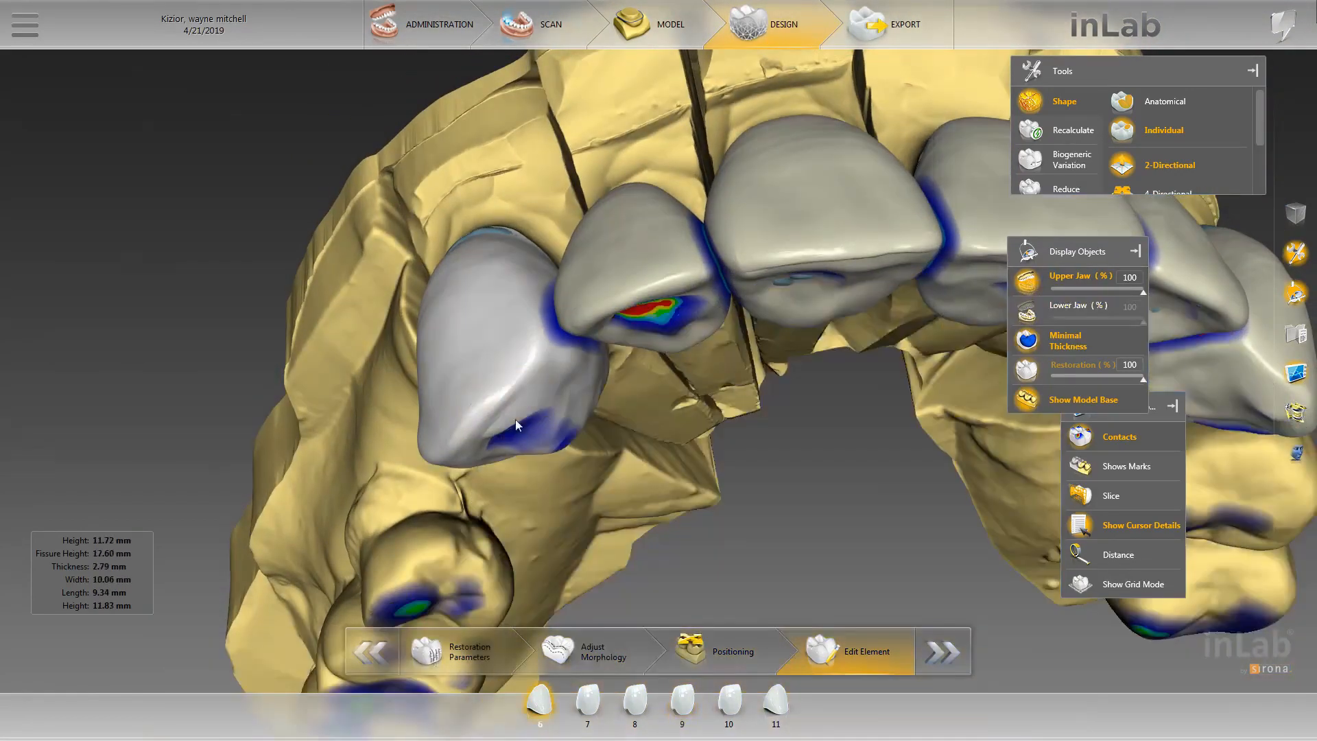
pyautogui.moveTo(594, 473); pyautogui.dragTo(606, 381)
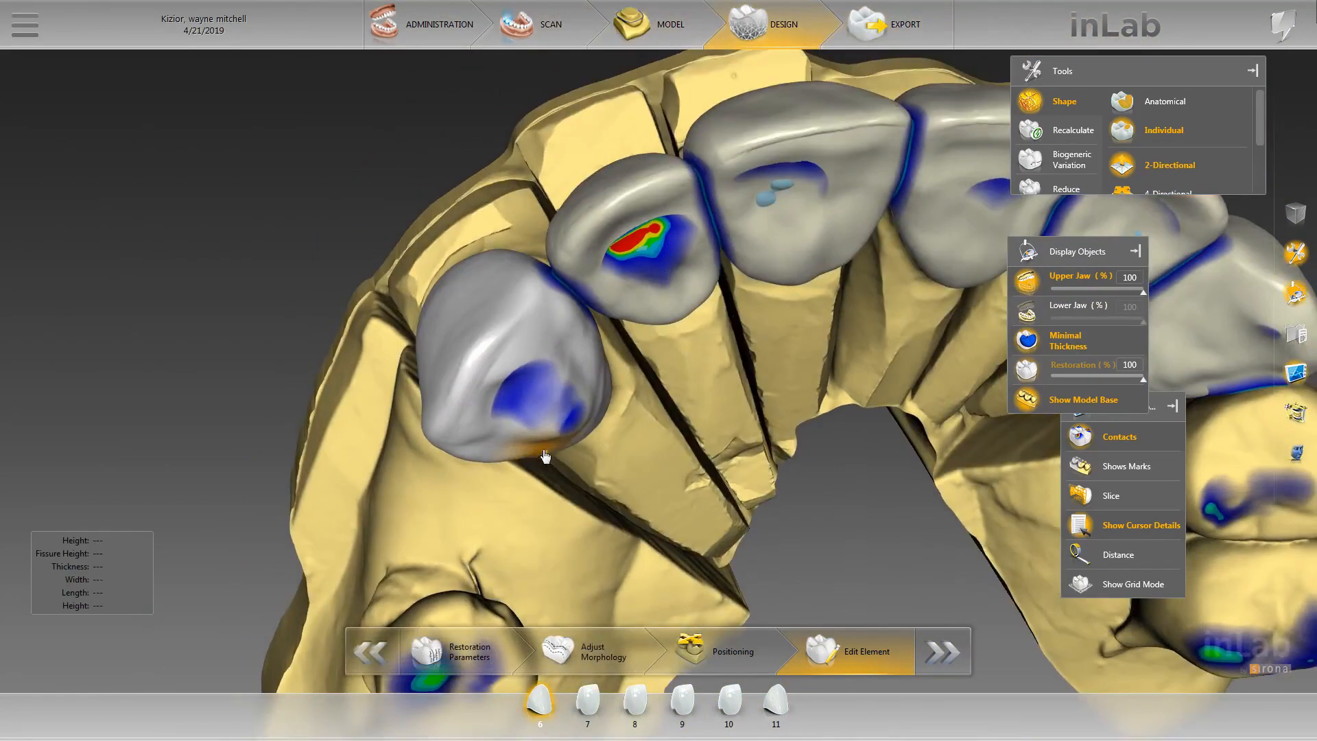
pyautogui.moveTo(583, 473); pyautogui.dragTo(594, 392)
pyautogui.moveTo(601, 381); pyautogui.dragTo(608, 377)
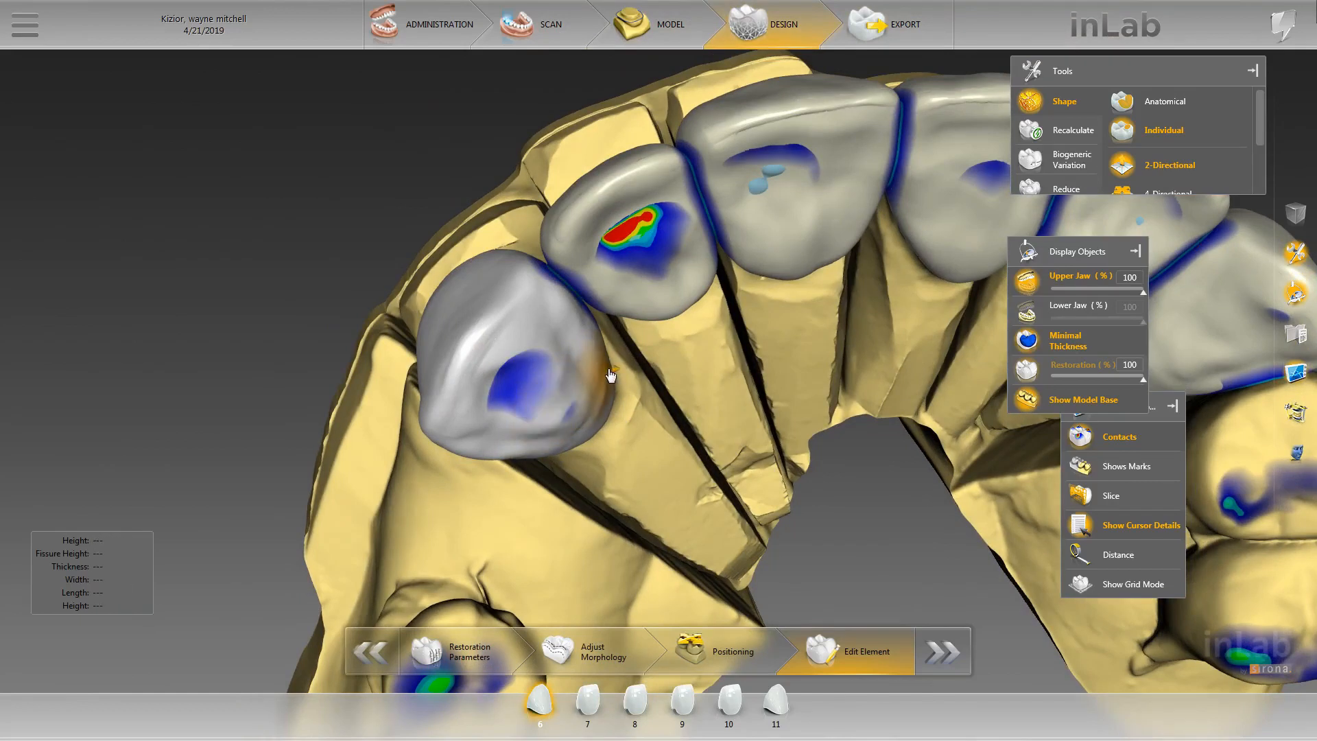
pyautogui.scroll(-3, 611, 381)
# - Show the lower jaw and lengthen the incisal tip of restoration 11 with 2-Directional Shape
pyautogui.moveTo(618, 425)
pyautogui.mouseDown()
pyautogui.moveTo(623, 382)
pyautogui.moveTo(656, 319)
pyautogui.mouseUp()
pyautogui.scroll(-3, 656, 320)
pyautogui.moveTo(656, 329); pyautogui.dragTo(528, 405, button='right')
pyautogui.click(647, 348)
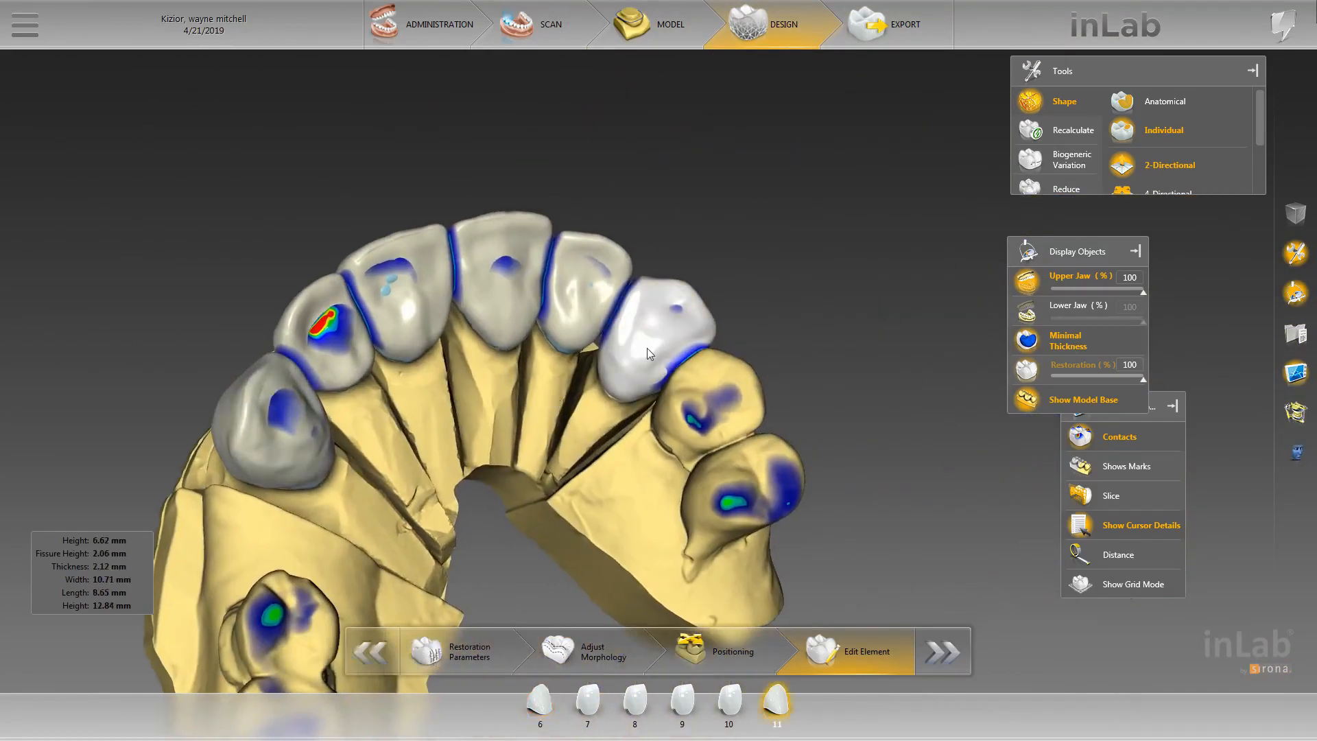
pyautogui.scroll(-2, 651, 329)
pyautogui.moveTo(666, 265); pyautogui.dragTo(586, 406)
pyautogui.scroll(4, 837, 285)
pyautogui.click(1070, 307)
pyautogui.moveTo(833, 429); pyautogui.dragTo(936, 339)
pyautogui.rightClick(634, 404)
pyautogui.click(705, 447)
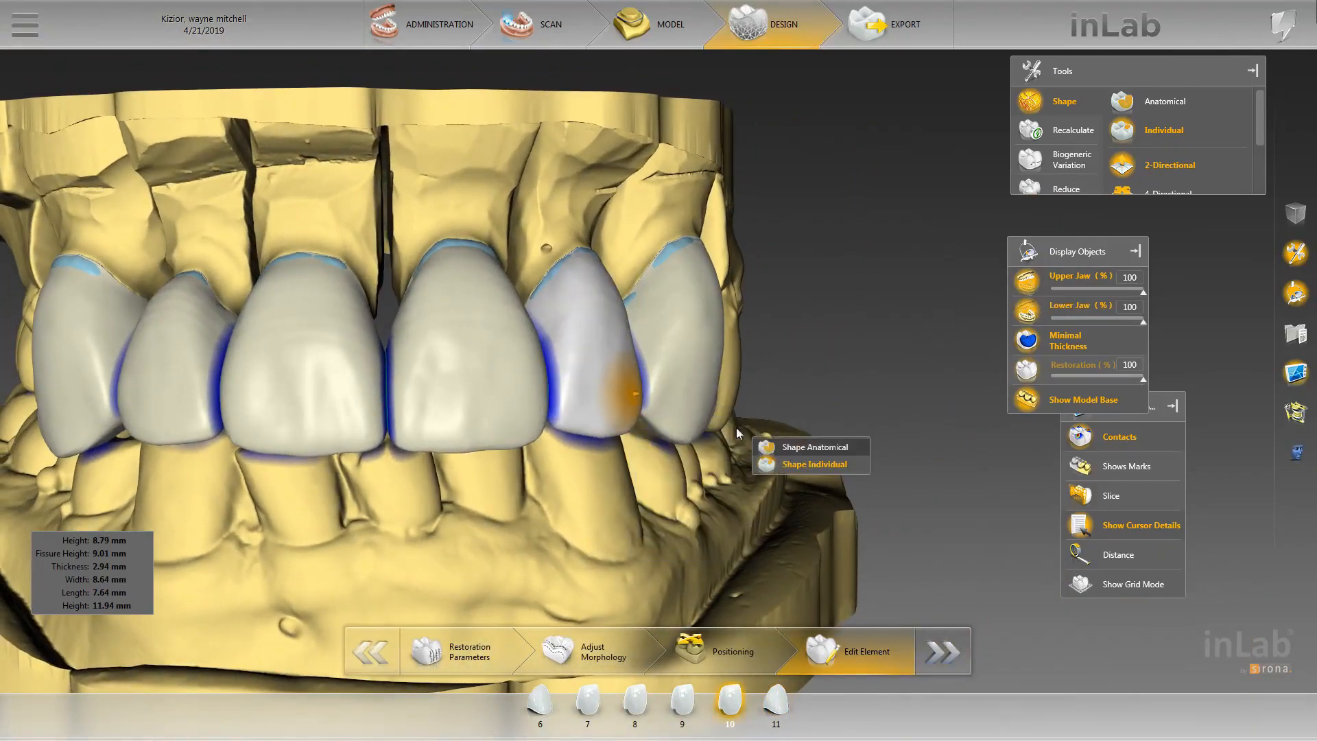
pyautogui.click(785, 444)
pyautogui.moveTo(684, 443); pyautogui.dragTo(682, 448)
pyautogui.click(1138, 131)
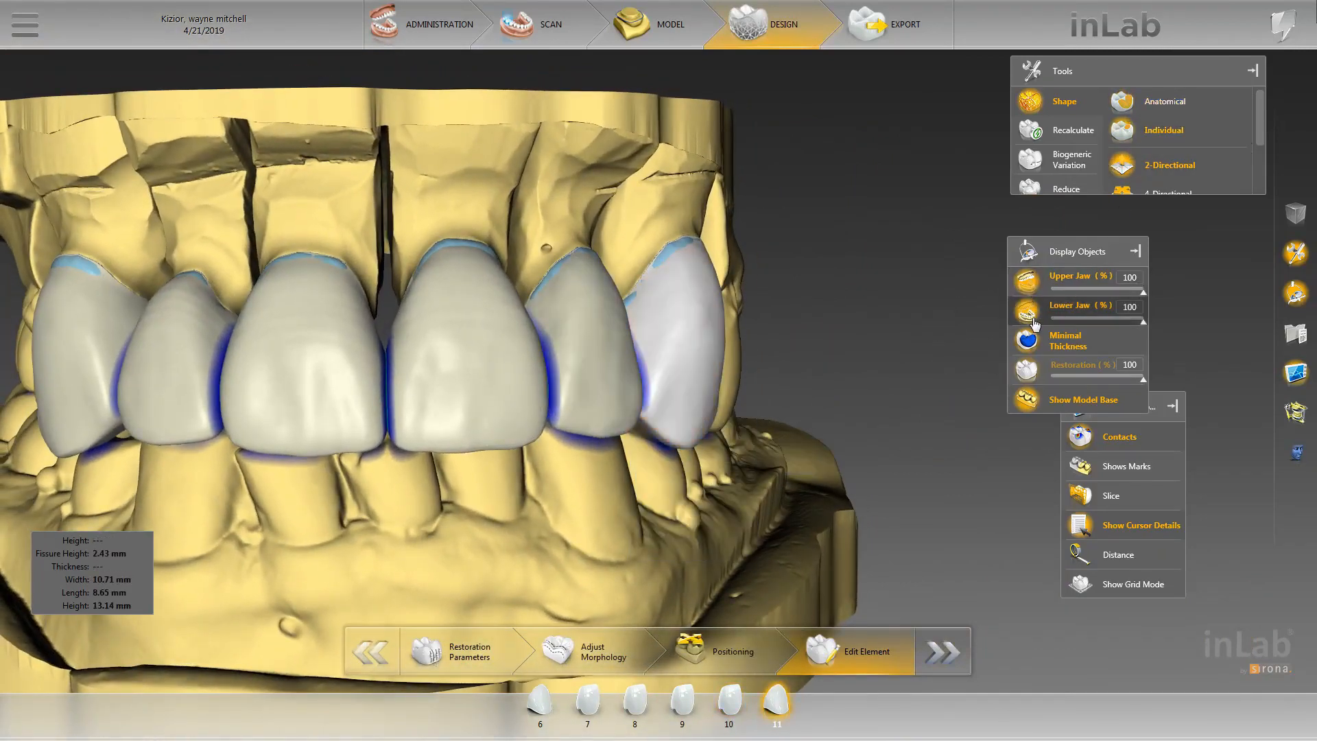
# - Hide the lower jaw and build up the lingual surface of restoration 11 to enlarge its contact area
pyautogui.click(1034, 314)
pyautogui.moveTo(778, 329); pyautogui.dragTo(795, 205)
pyautogui.moveTo(794, 203); pyautogui.dragTo(651, 378, button='right')
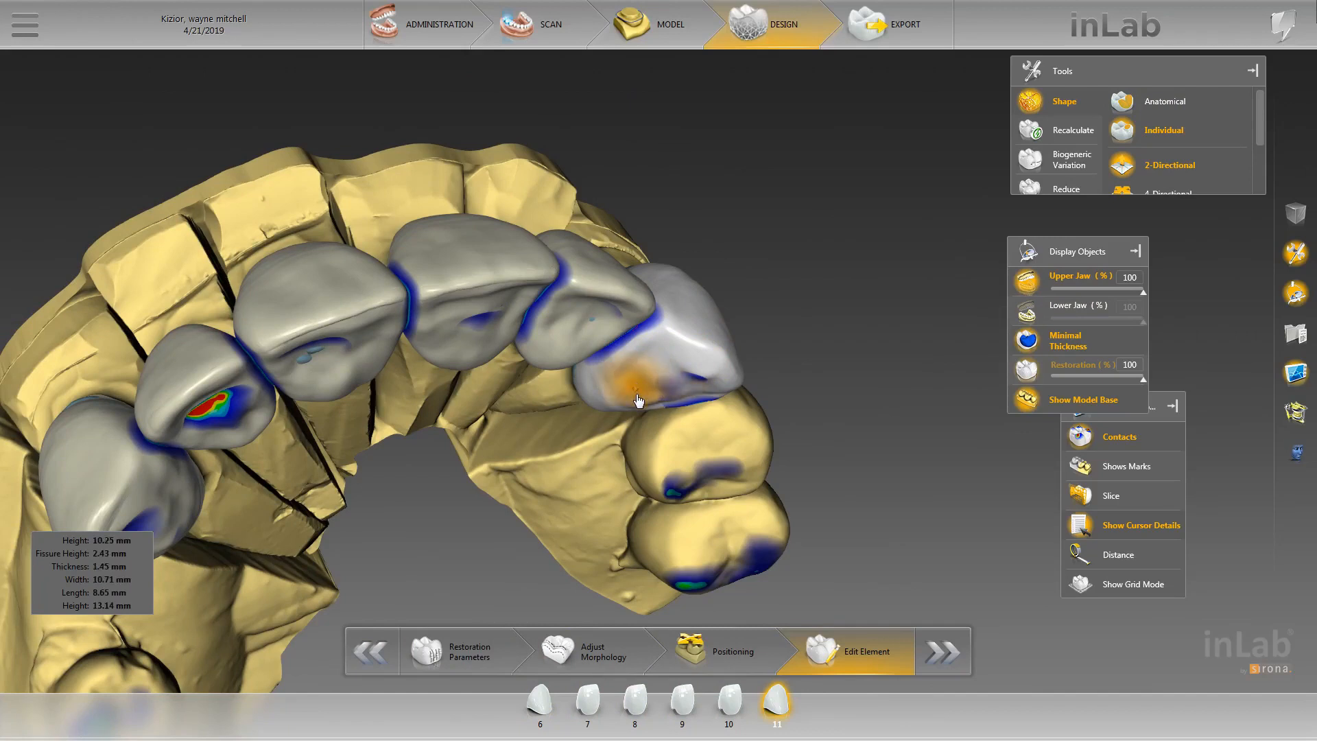
pyautogui.moveTo(664, 430); pyautogui.dragTo(194, 380, button='right')
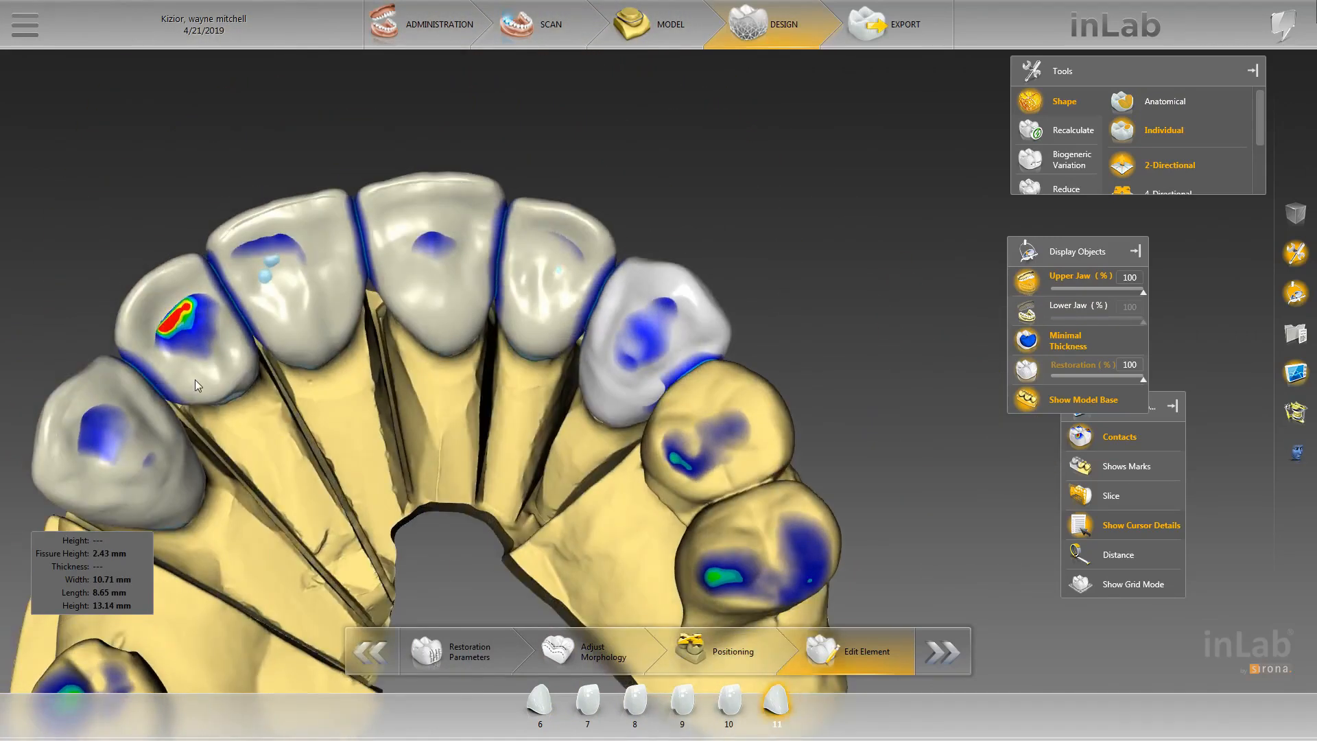
# - Switch to Form Smooth with a size of 2.53 mm and smooth the lingual cervical areas of restorations 7 to 9
pyautogui.rightClick(195, 379)
pyautogui.moveTo(265, 385)
pyautogui.click(361, 407)
pyautogui.moveTo(302, 442); pyautogui.dragTo(486, 431, button='middle')
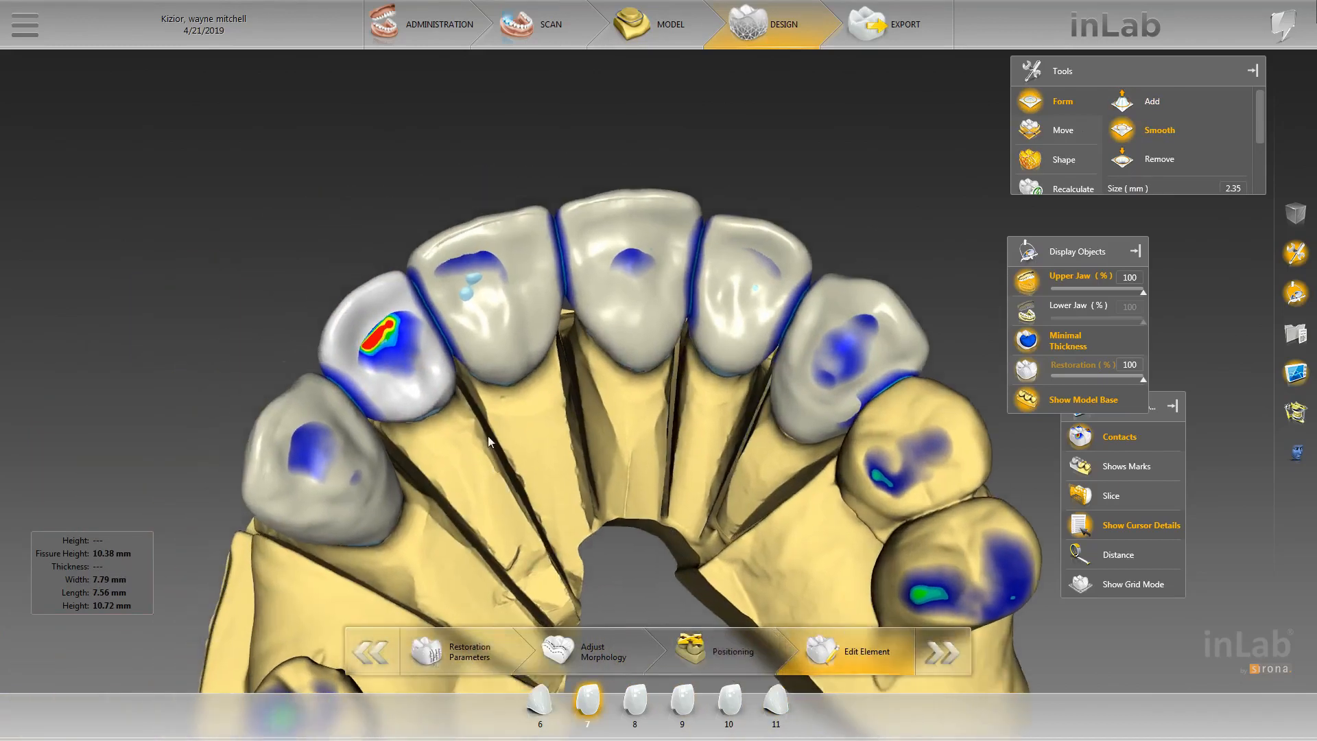
pyautogui.moveTo(486, 430); pyautogui.dragTo(431, 336, button='right')
pyautogui.scroll(5, 432, 336)
pyautogui.scroll(-5, 435, 336)
pyautogui.scroll(-3, 860, 257)
pyautogui.scroll(-3, 1136, 168)
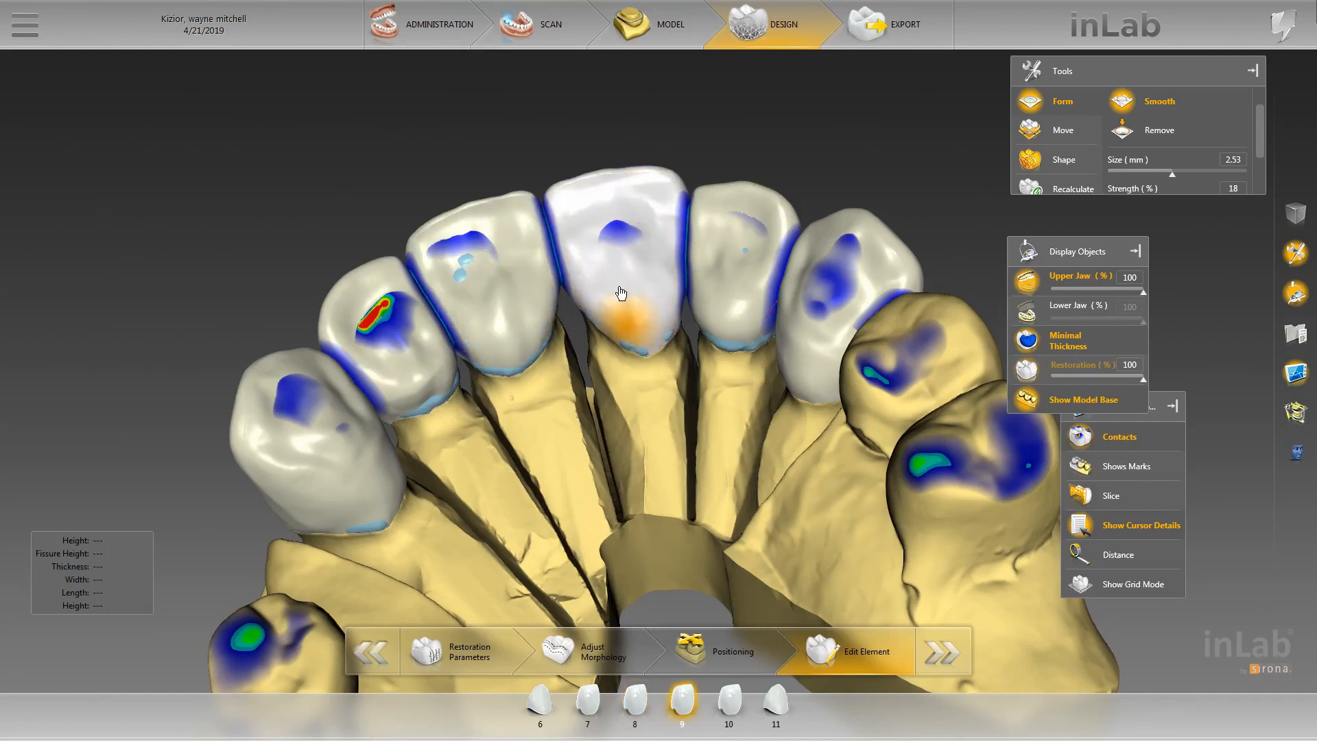
# - Smooth the lingual surfaces near the margins of restorations 7, 6 and 11
pyautogui.moveTo(589, 322)
pyautogui.mouseDown(button='right')
pyautogui.moveTo(462, 434)
pyautogui.moveTo(432, 387)
pyautogui.mouseUp(button='right')
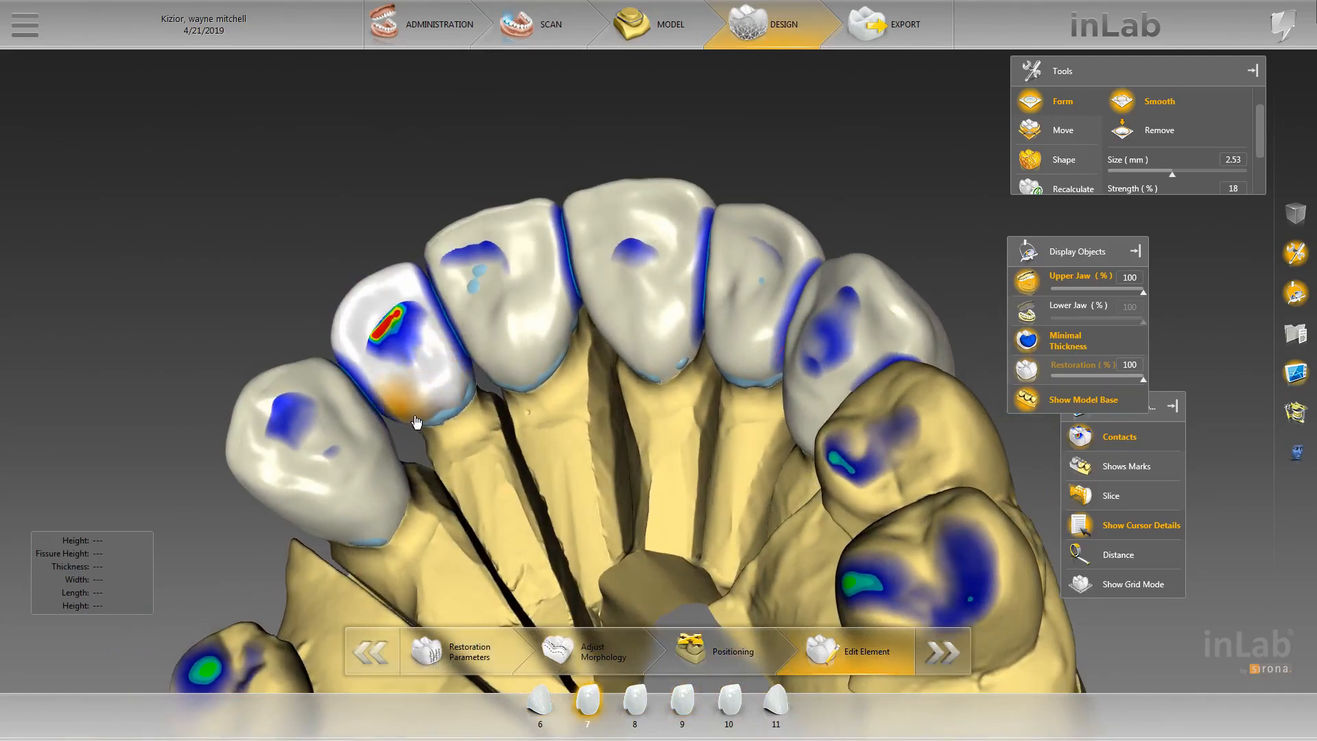
pyautogui.moveTo(458, 409); pyautogui.dragTo(411, 439, button='right')
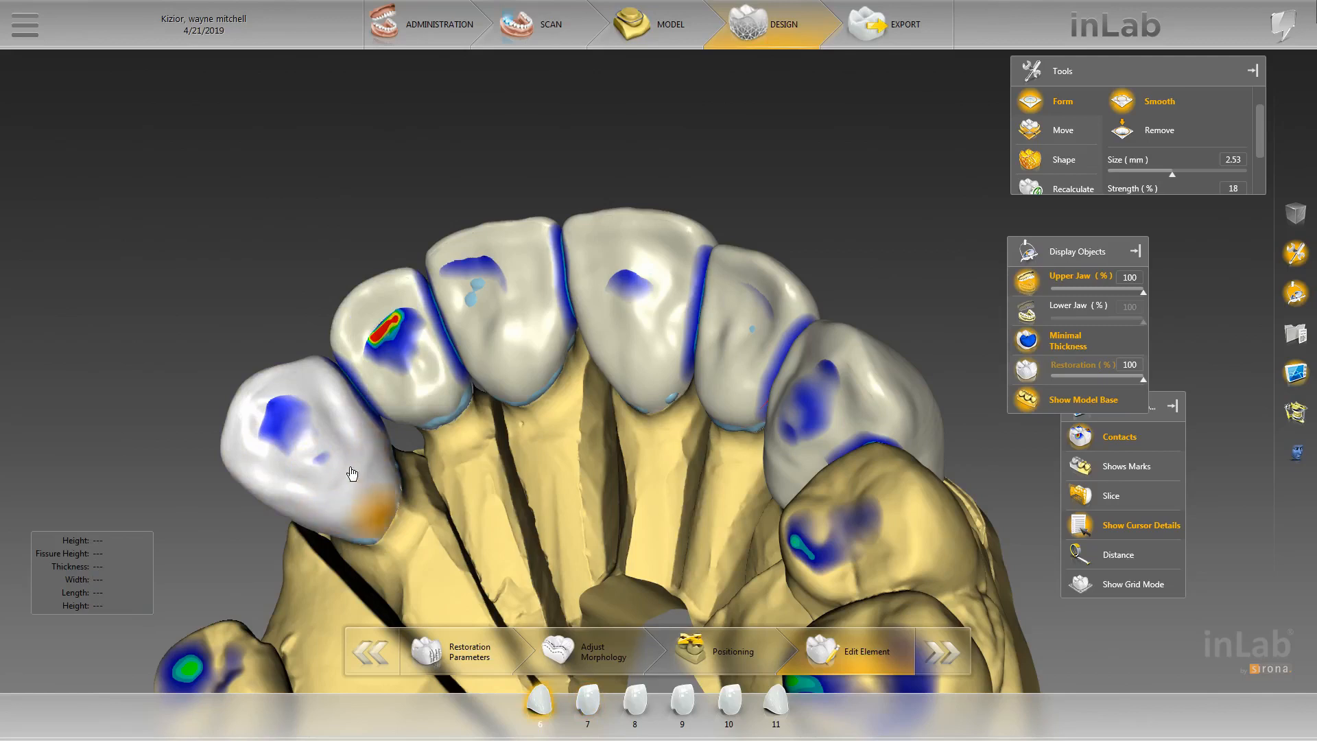
pyautogui.moveTo(485, 505)
pyautogui.mouseDown(button='right')
pyautogui.moveTo(633, 408)
pyautogui.moveTo(720, 410)
pyautogui.mouseUp(button='right')
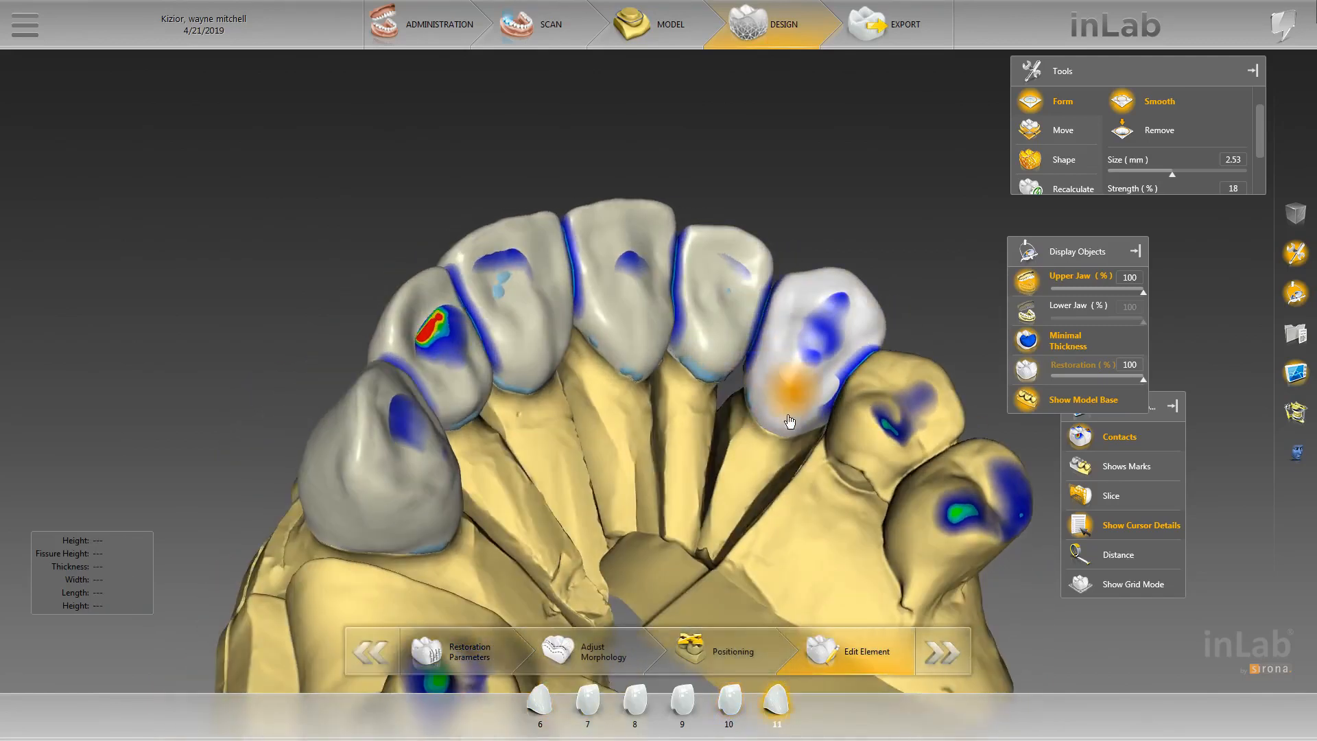
# - Examine the contours of all six restorations from the front
pyautogui.moveTo(800, 121); pyautogui.dragTo(627, 431, button='right')
pyautogui.moveTo(775, 337); pyautogui.dragTo(867, 417, button='right')
pyautogui.scroll(3, 676, 420)
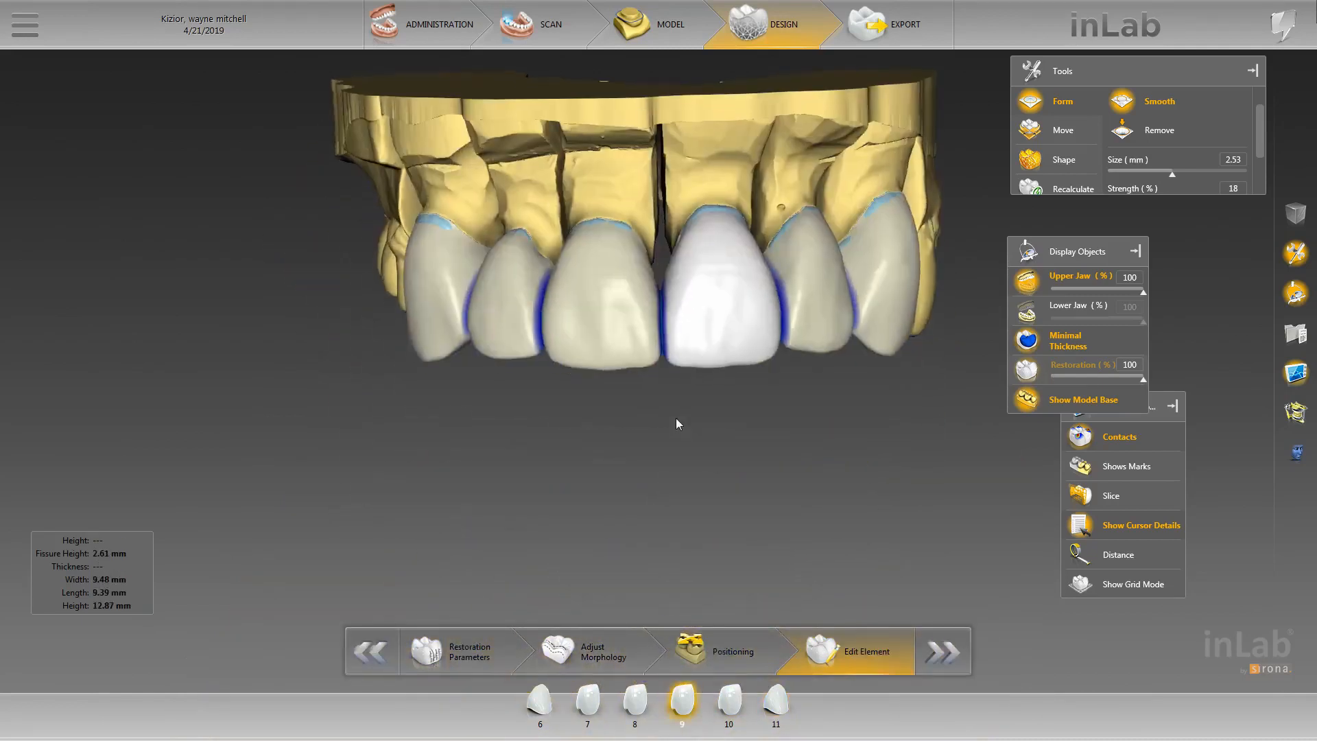
# - Reduce the Smooth size to 2.15 mm, hide the contact display and smooth the mesial edges of restorations 8 and 9
pyautogui.scroll(5, 627, 426)
pyautogui.moveTo(590, 454); pyautogui.dragTo(499, 484, button='middle')
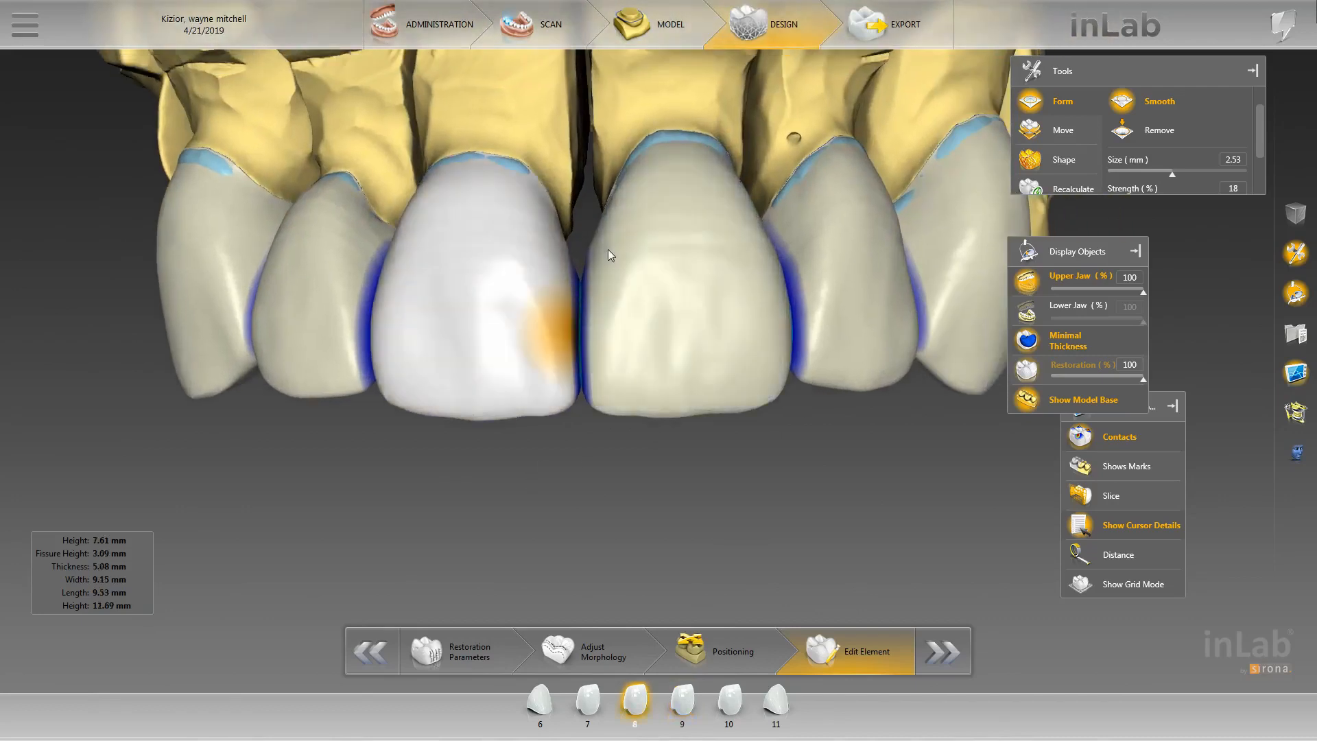
pyautogui.scroll(-1, 585, 297)
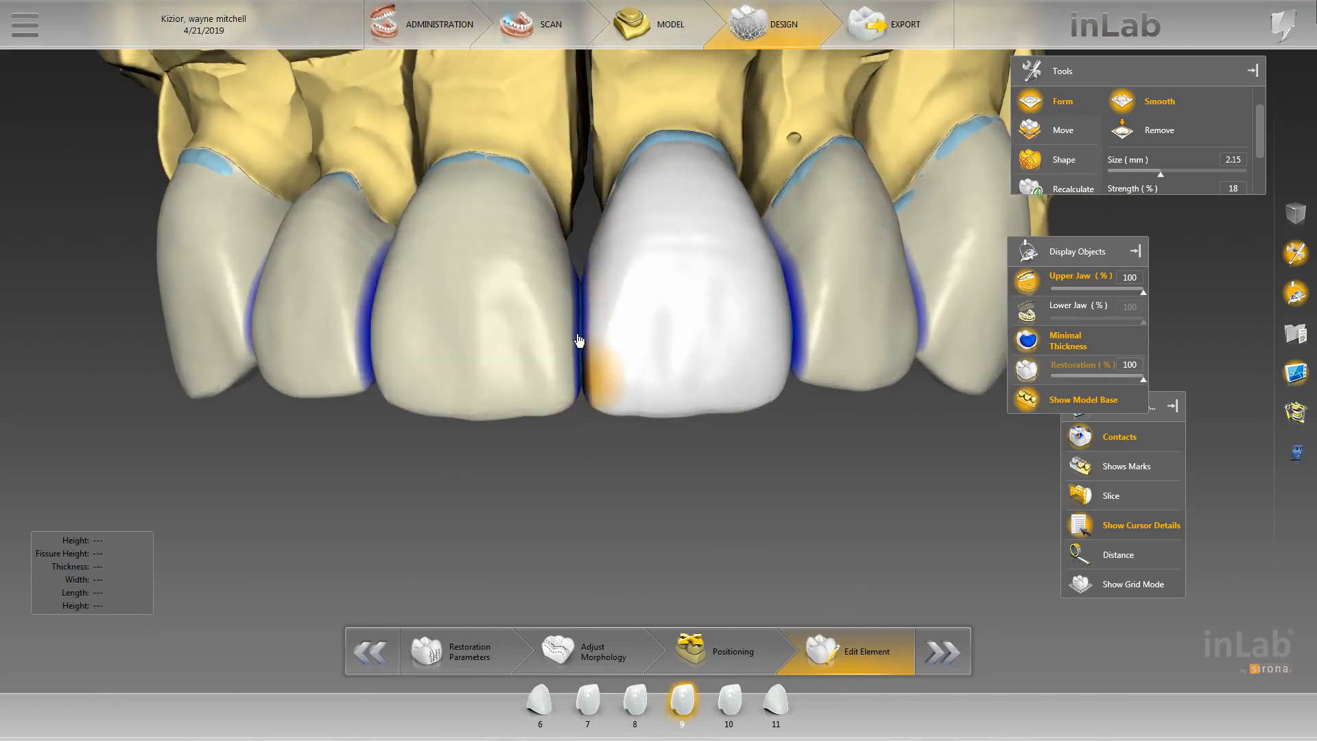
pyautogui.click(1082, 439)
pyautogui.click(576, 286)
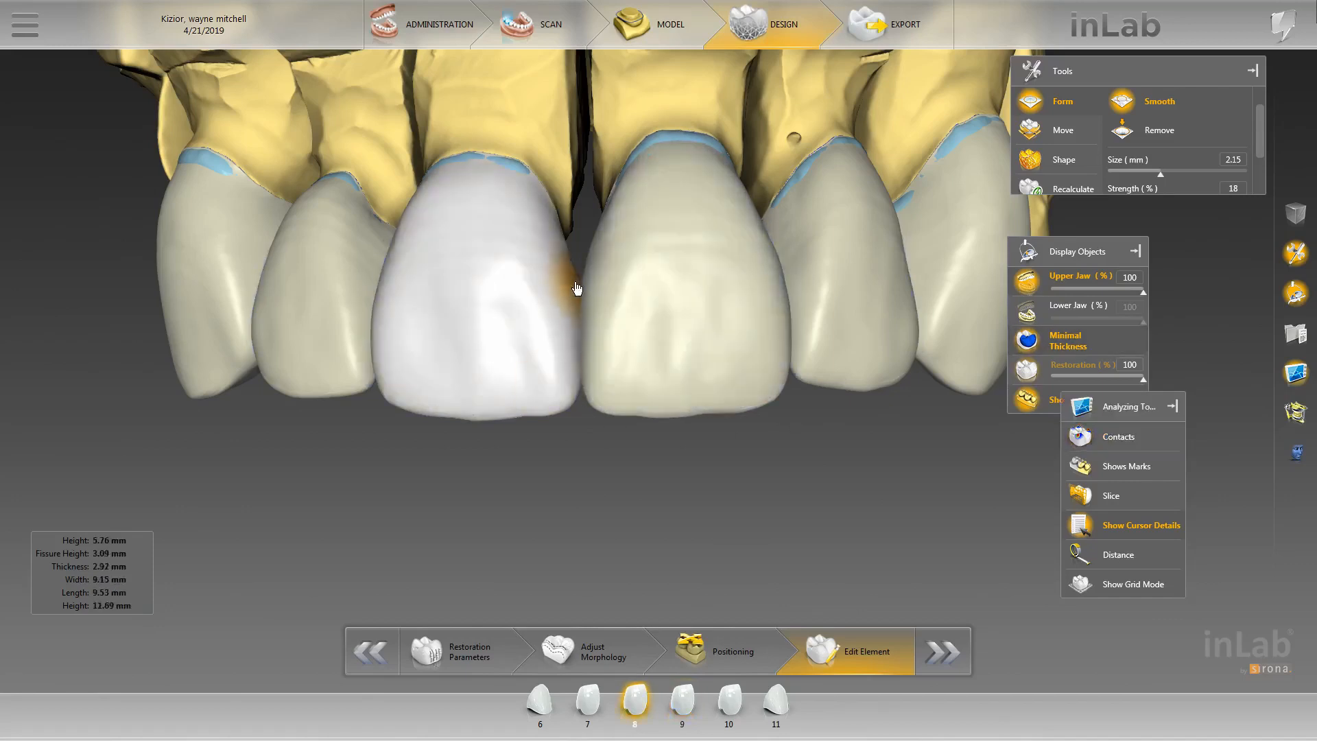
pyautogui.moveTo(577, 279); pyautogui.dragTo(519, 192, button='middle')
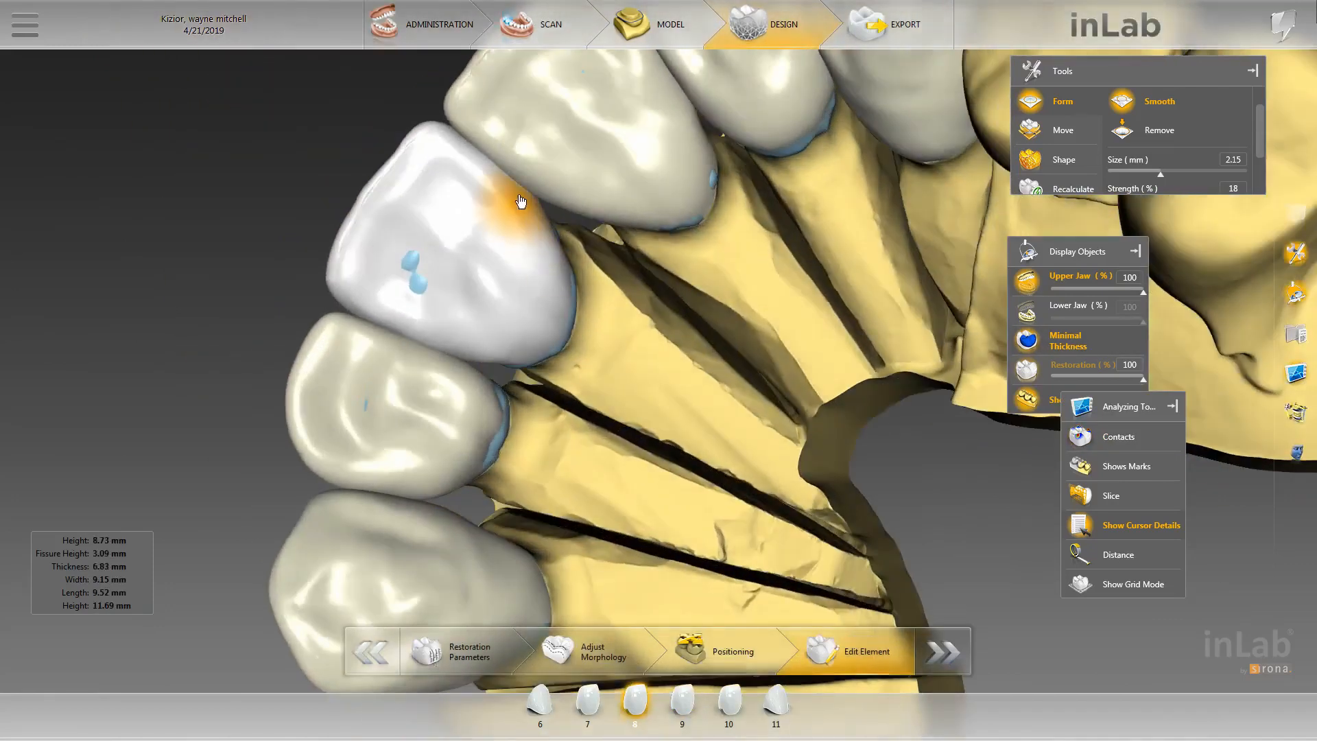
pyautogui.moveTo(589, 335); pyautogui.dragTo(497, 233)
# - Hide the upper jaw and smooth the mesial surfaces of restorations 8 and 9 individually
pyautogui.click(1027, 282)
pyautogui.moveTo(623, 231); pyautogui.dragTo(491, 200, button='middle')
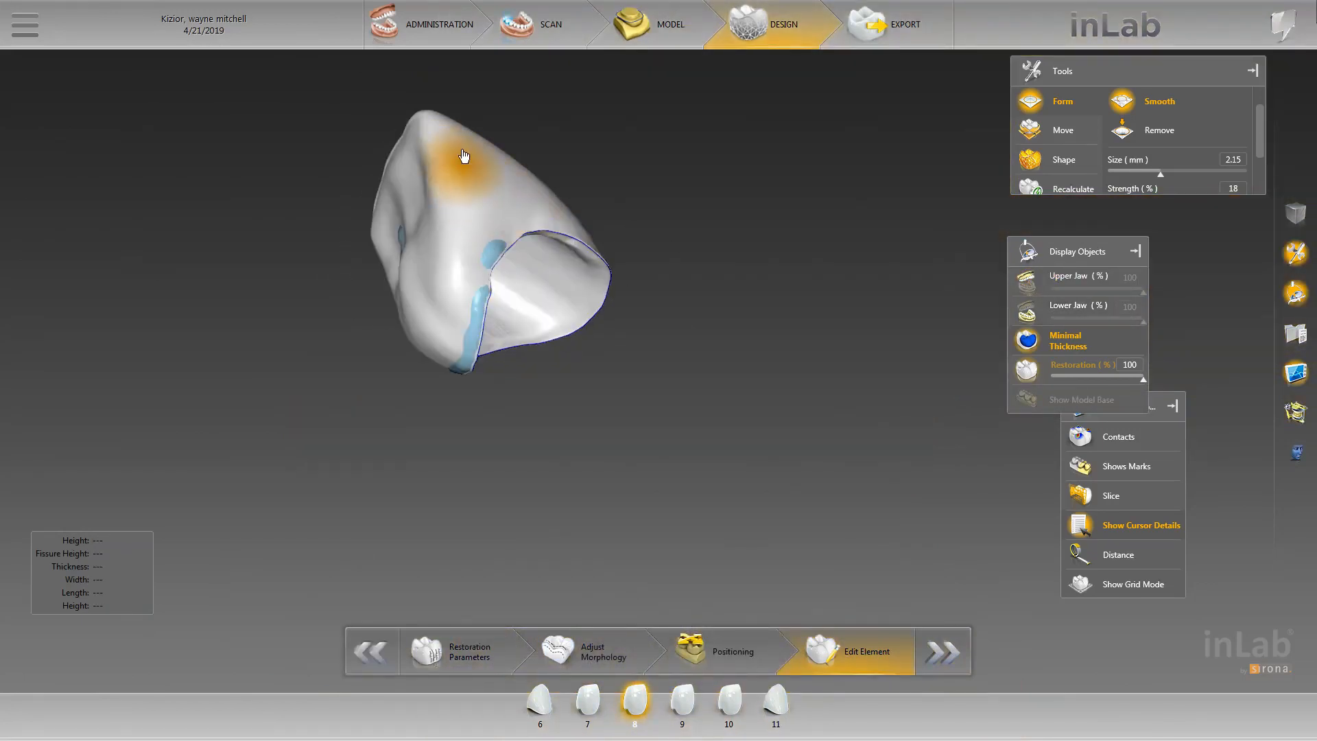
pyautogui.moveTo(593, 172)
pyautogui.mouseDown(button='middle')
pyautogui.moveTo(706, 199)
pyautogui.moveTo(635, 277)
pyautogui.moveTo(549, 281)
pyautogui.mouseUp(button='middle')
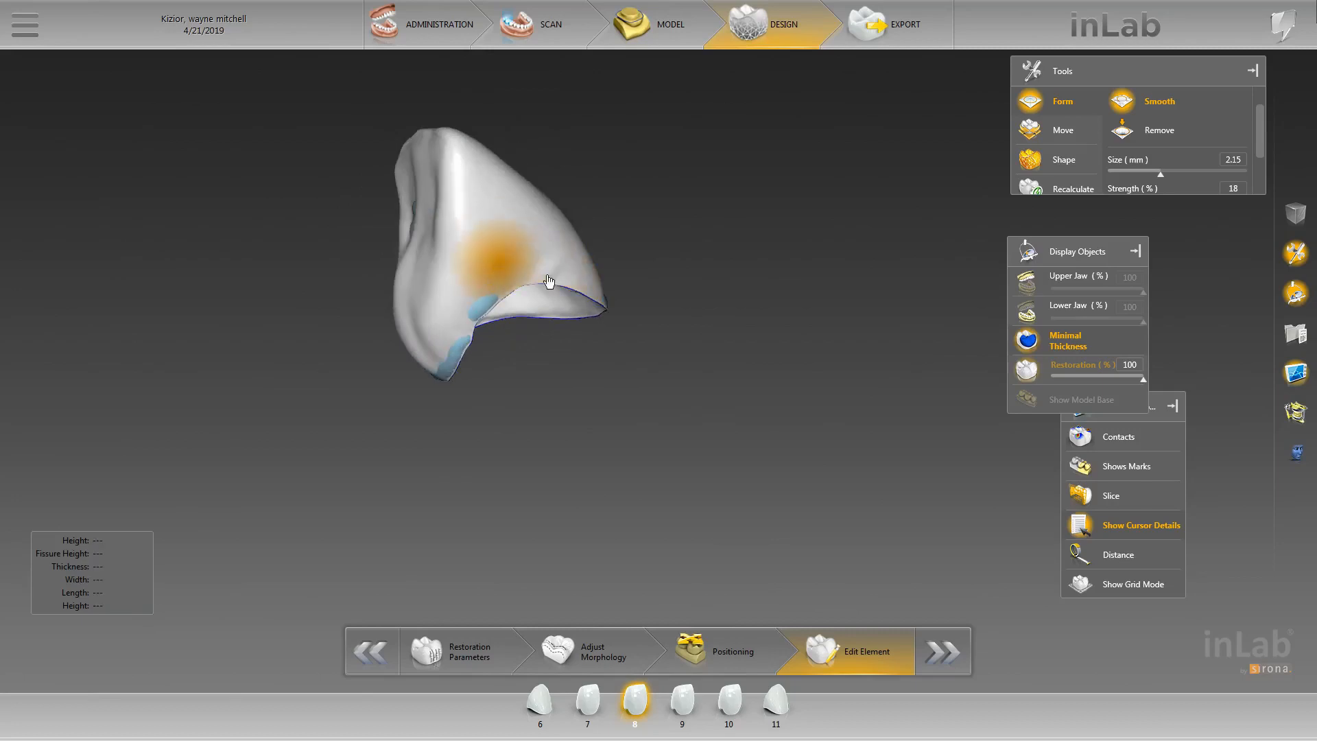
pyautogui.click(691, 683)
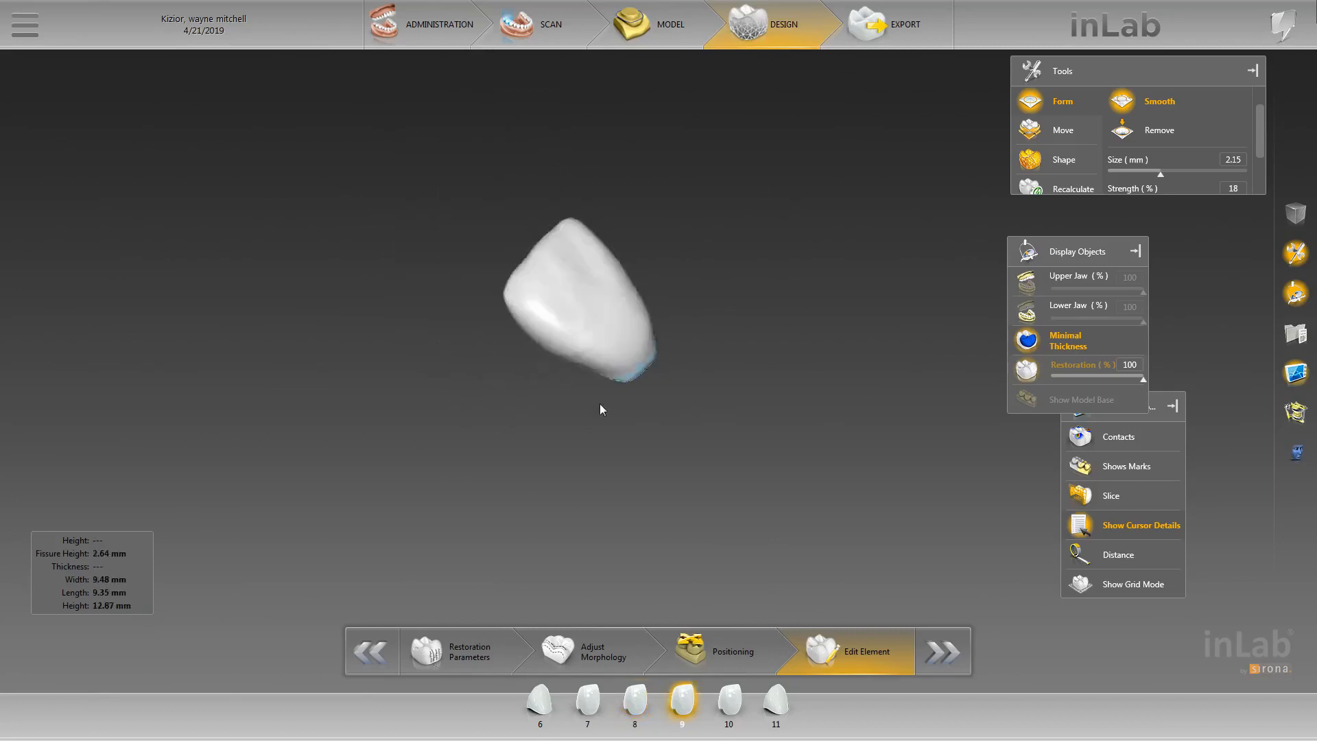
pyautogui.scroll(2, 626, 317)
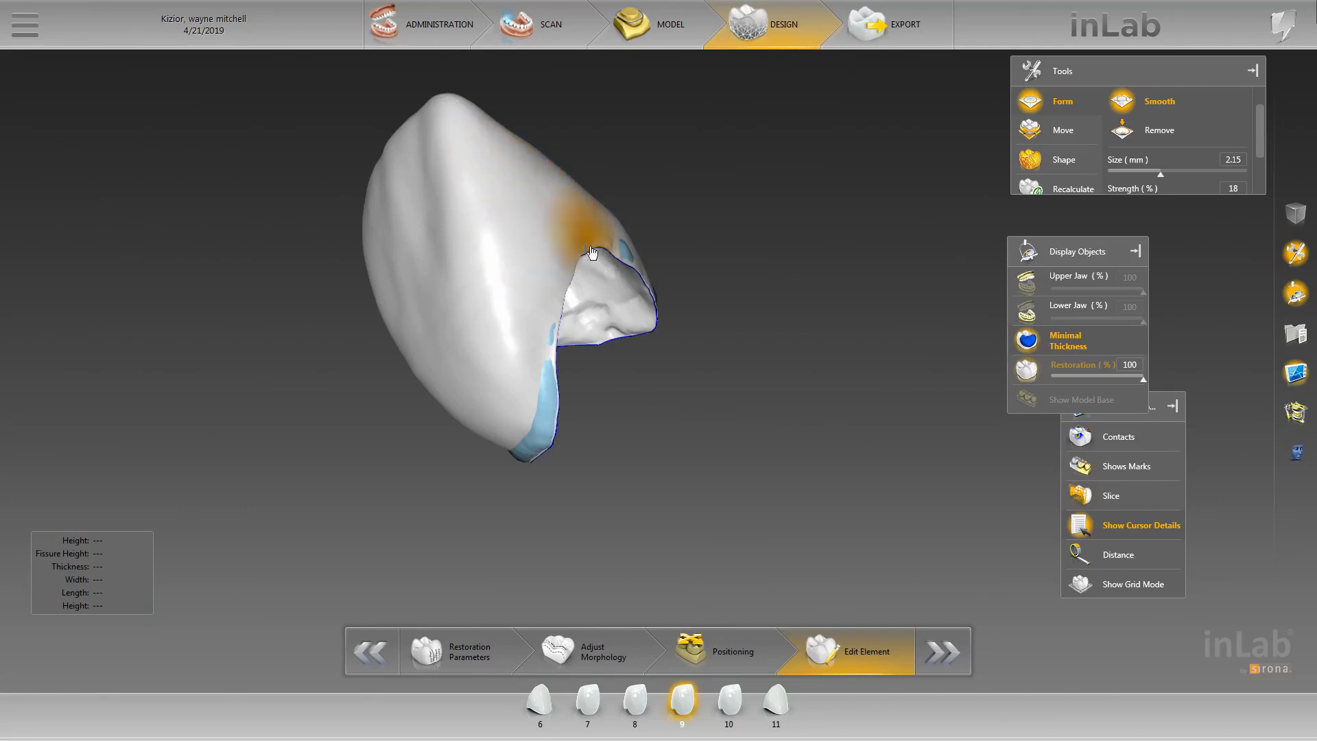
pyautogui.moveTo(800, 249); pyautogui.dragTo(784, 246)
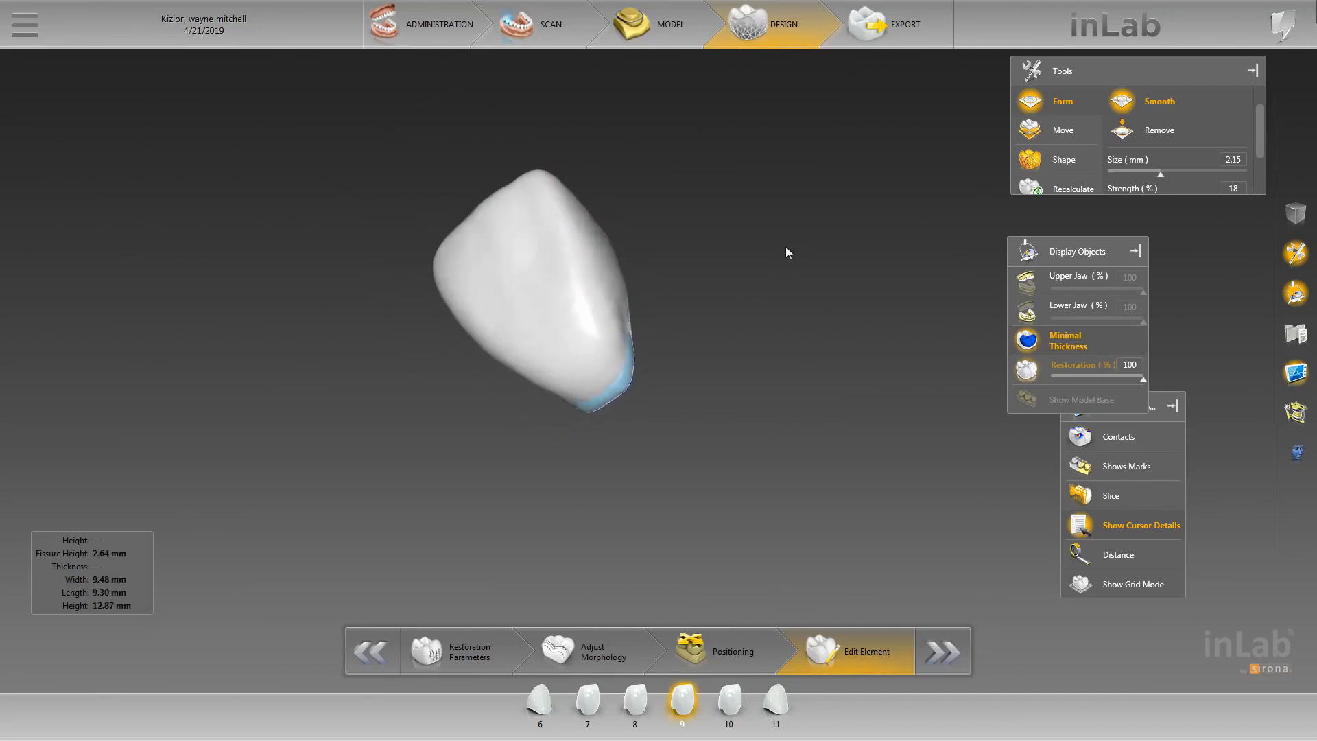
# - Display the contacts and smooth the mesial contact area of restoration 9, reducing the brush size to 1.75 mm
pyautogui.scroll(5, 677, 190)
pyautogui.scroll(-3, 569, 135)
pyautogui.moveTo(565, 169); pyautogui.dragTo(561, 253)
pyautogui.click(1120, 435)
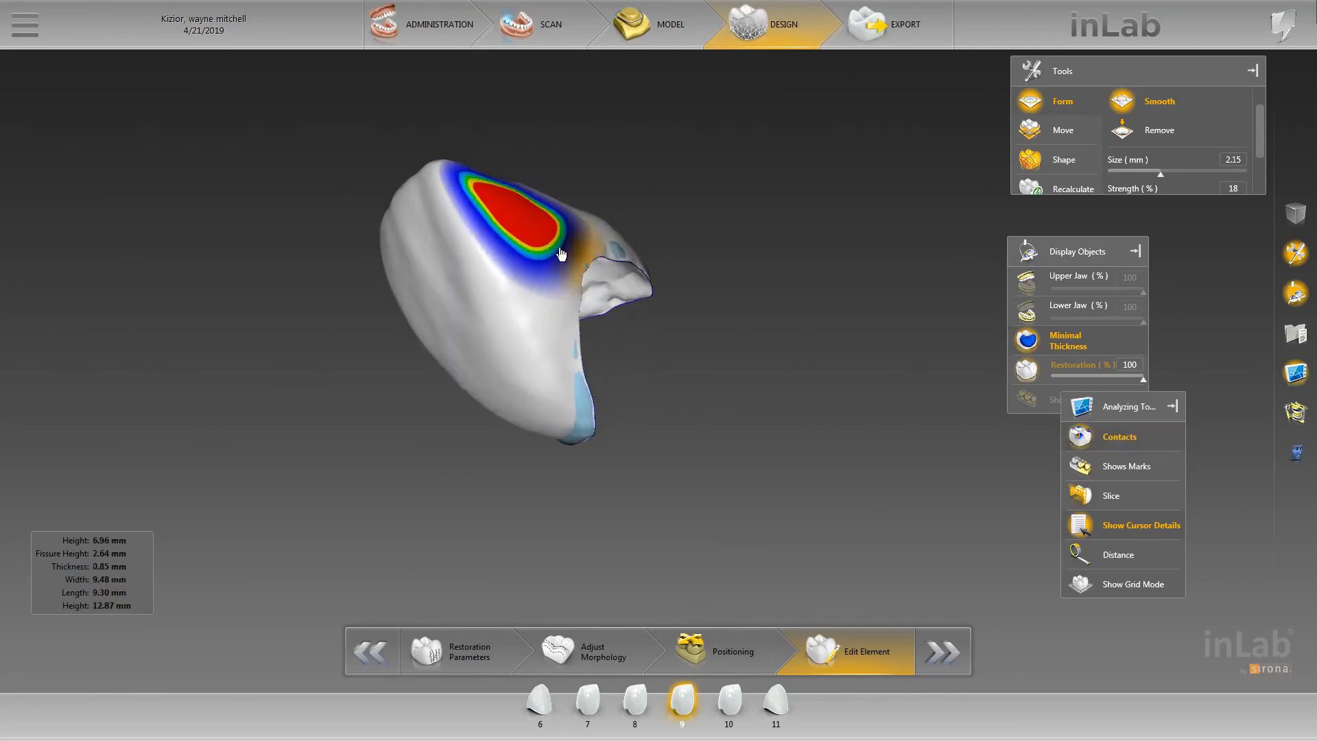
pyautogui.scroll(-2, 507, 234)
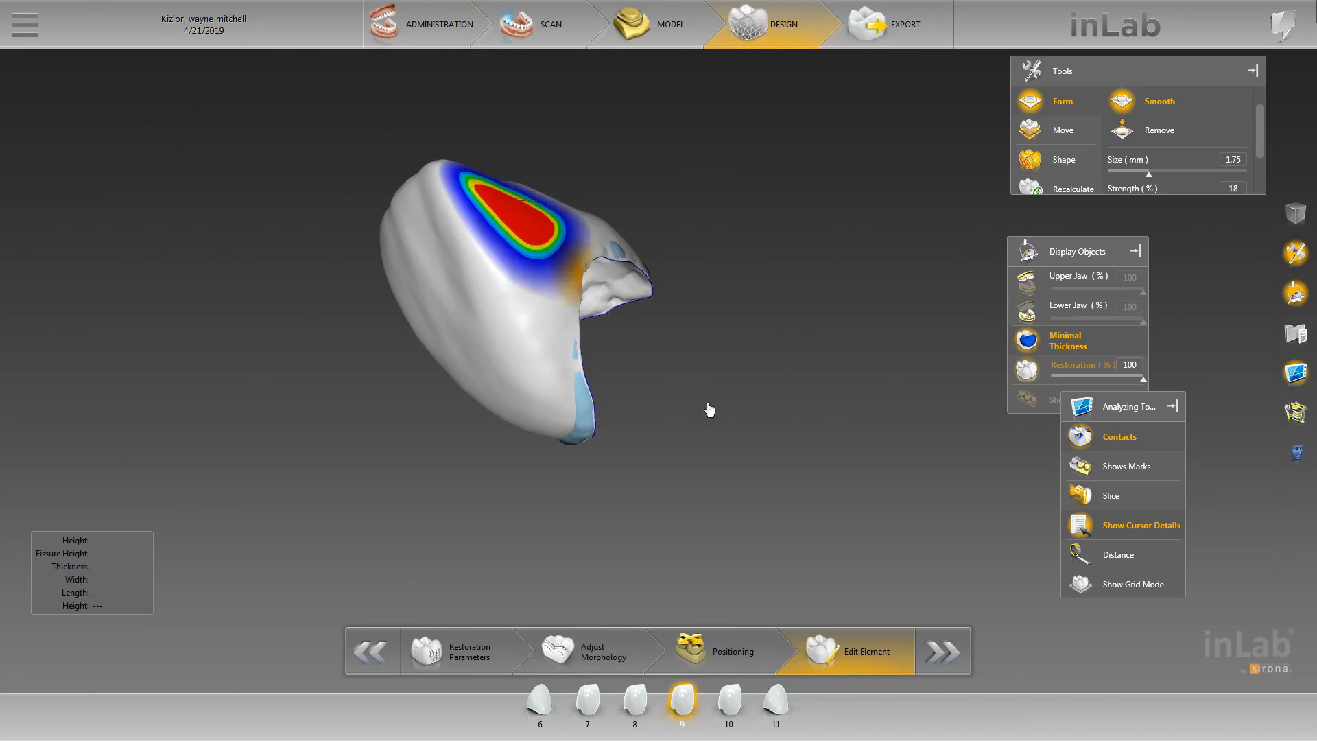
# - Smooth down the mesial contact areas of restorations 8 and 9 with the 1.75 mm brush
pyautogui.click(628, 694)
pyautogui.moveTo(515, 332); pyautogui.dragTo(580, 159)
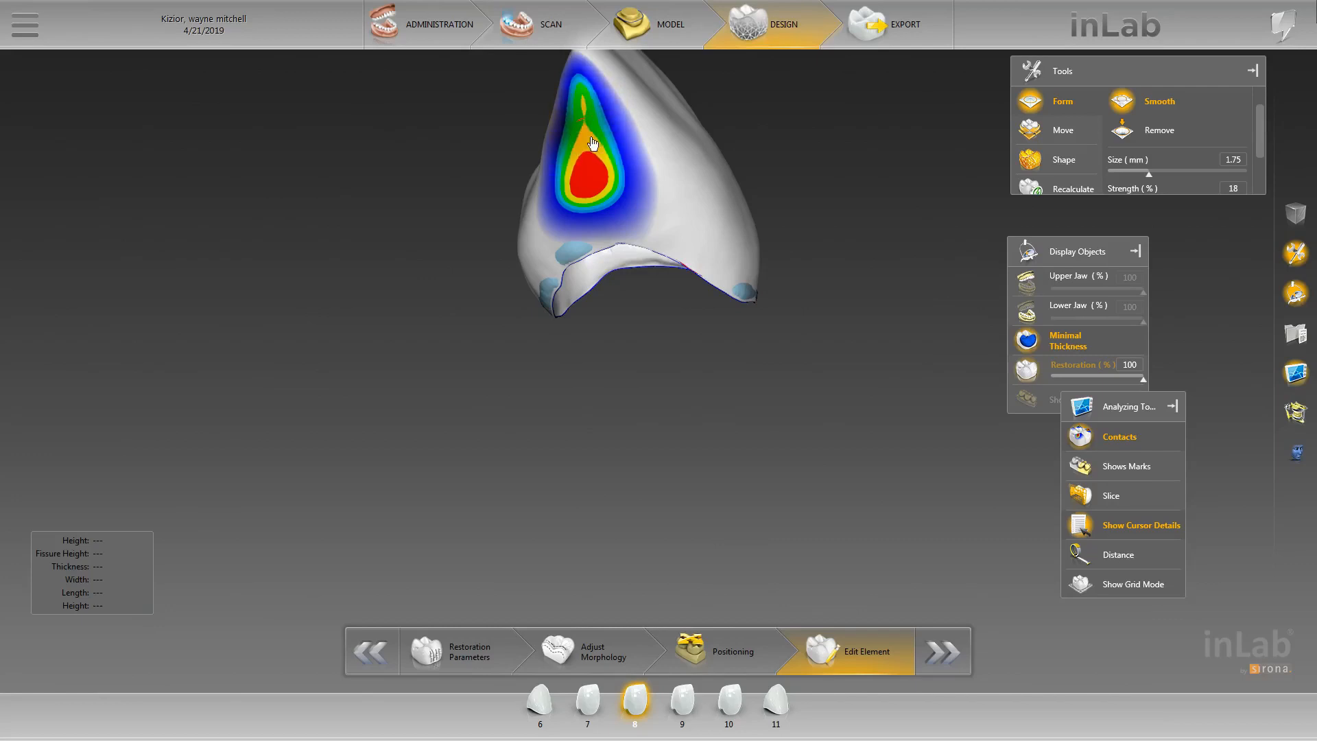
pyautogui.moveTo(592, 143)
pyautogui.mouseDown()
pyautogui.moveTo(584, 178)
pyautogui.moveTo(549, 157)
pyautogui.moveTo(594, 197)
pyautogui.moveTo(585, 173)
pyautogui.moveTo(569, 184)
pyautogui.mouseUp()
pyautogui.moveTo(830, 233); pyautogui.dragTo(576, 559, button='middle')
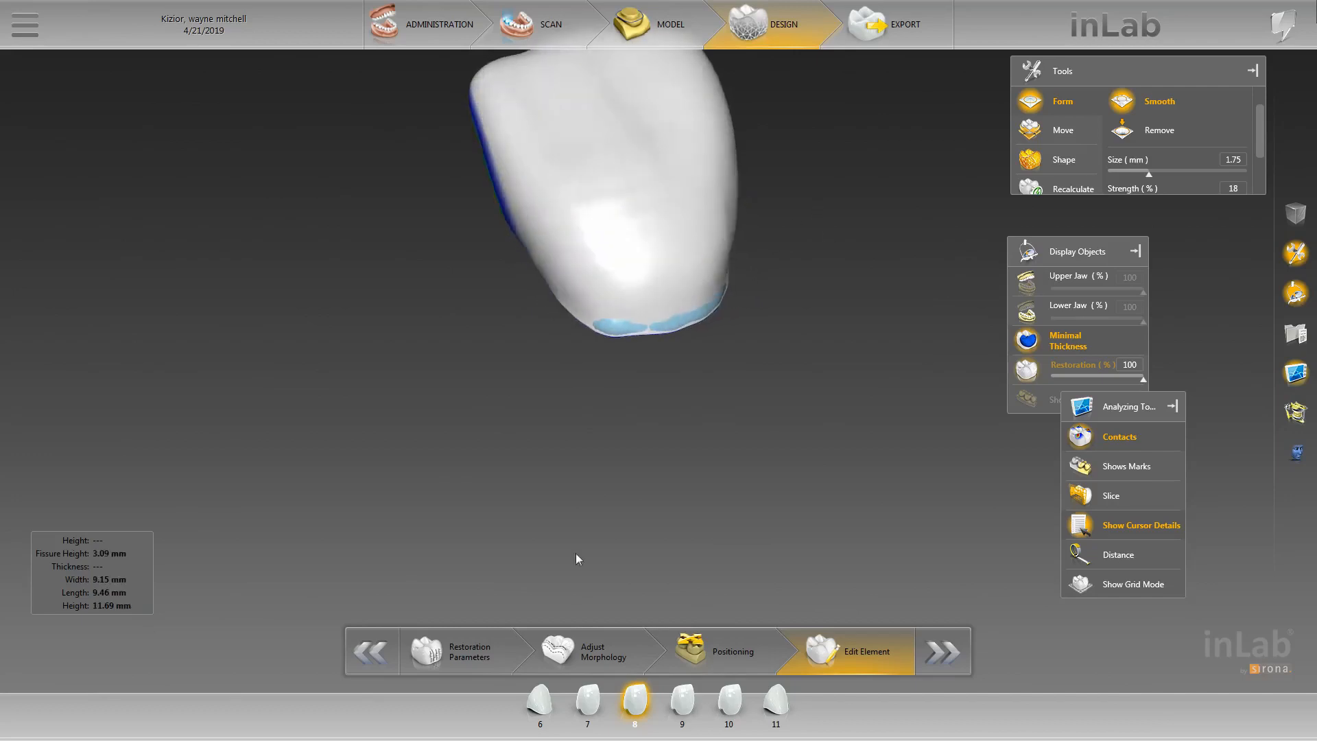
pyautogui.click(671, 702)
pyautogui.moveTo(617, 191)
pyautogui.mouseDown()
pyautogui.moveTo(449, 218)
pyautogui.moveTo(438, 206)
pyautogui.mouseUp()
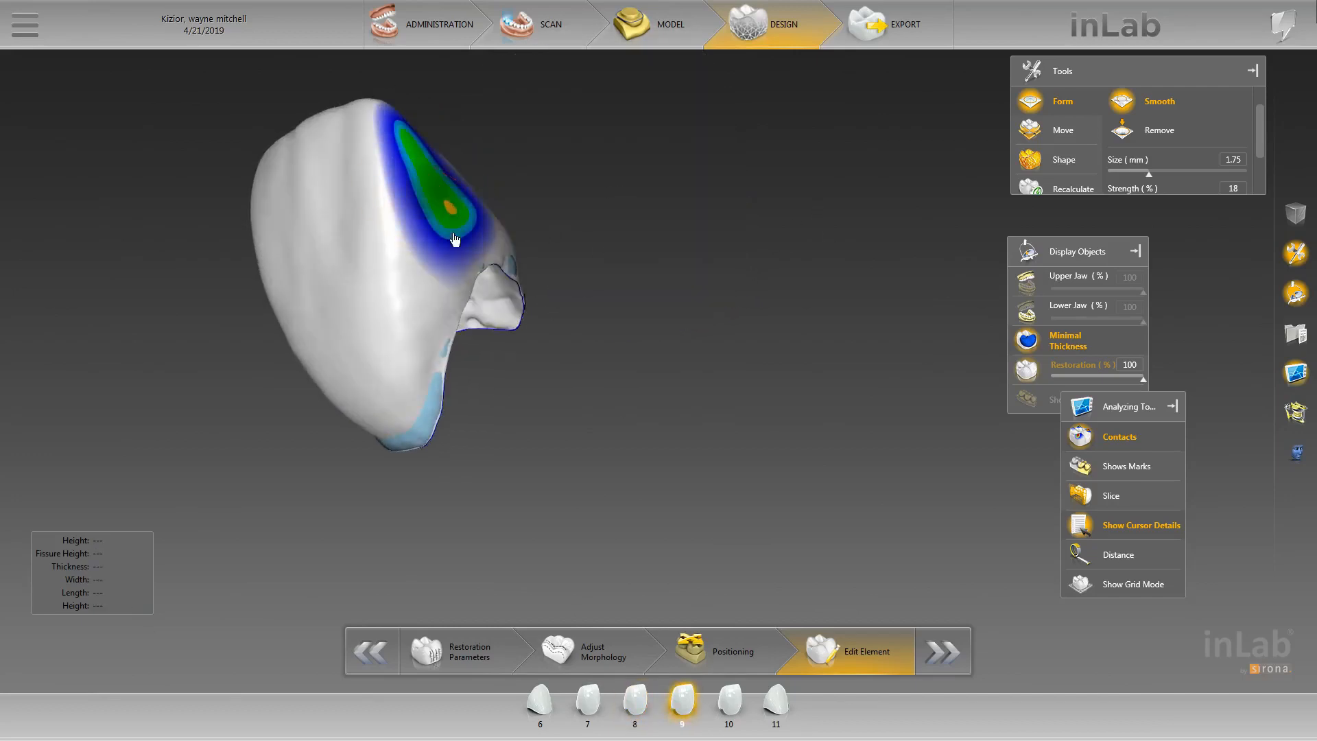
# - Hide the contact display, show the upper jaw again and check the anterior restorations from the front
pyautogui.click(1083, 437)
pyautogui.click(1028, 280)
pyautogui.click(540, 700)
pyautogui.scroll(-8, 625, 395)
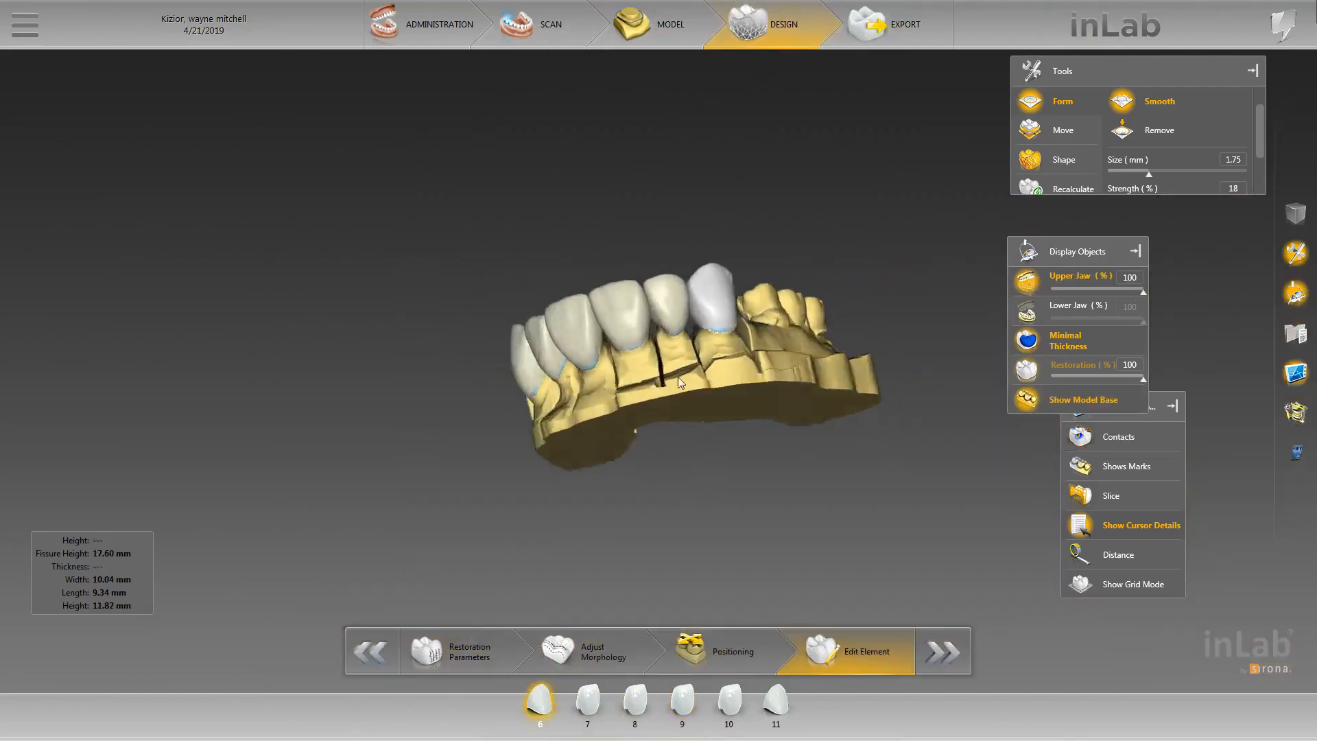
pyautogui.moveTo(677, 376); pyautogui.dragTo(714, 377, button='middle')
pyautogui.click(587, 700)
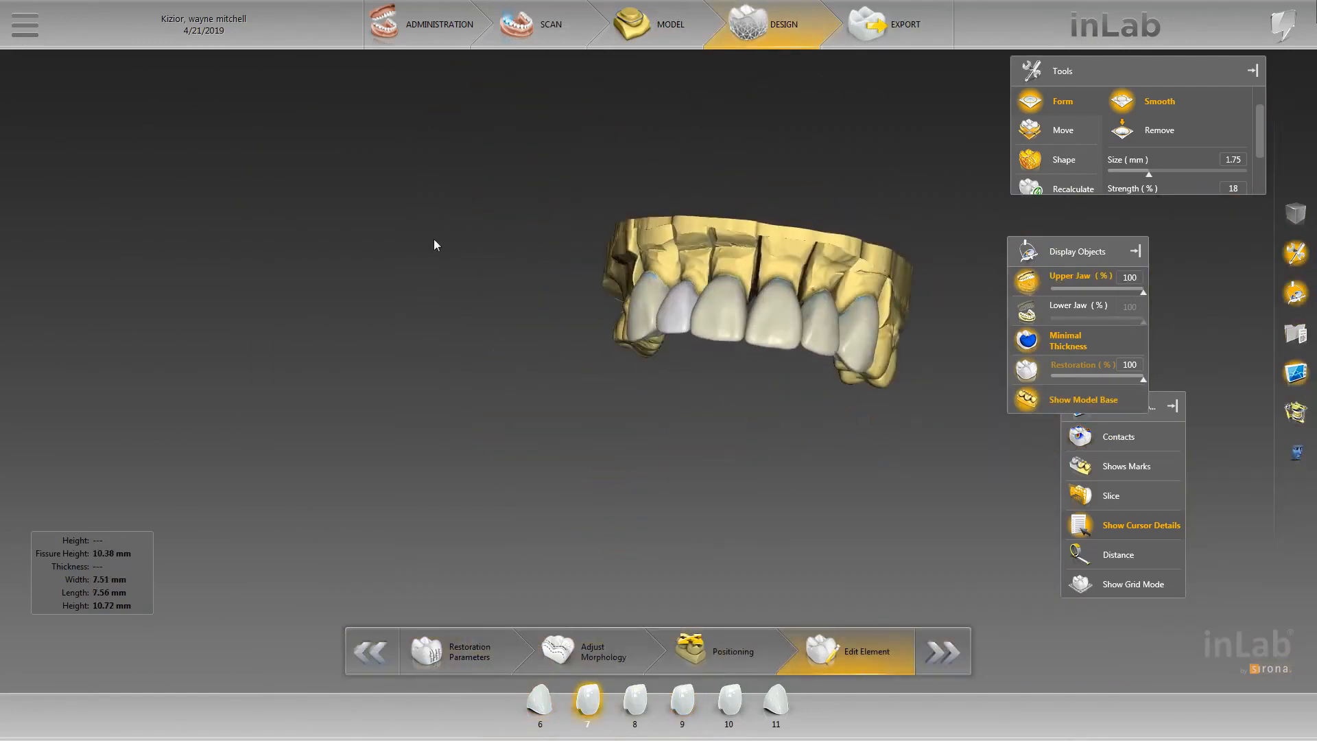
pyautogui.moveTo(376, 327); pyautogui.dragTo(779, 437)
pyautogui.scroll(-5, 484, 371)
pyautogui.scroll(8, 796, 438)
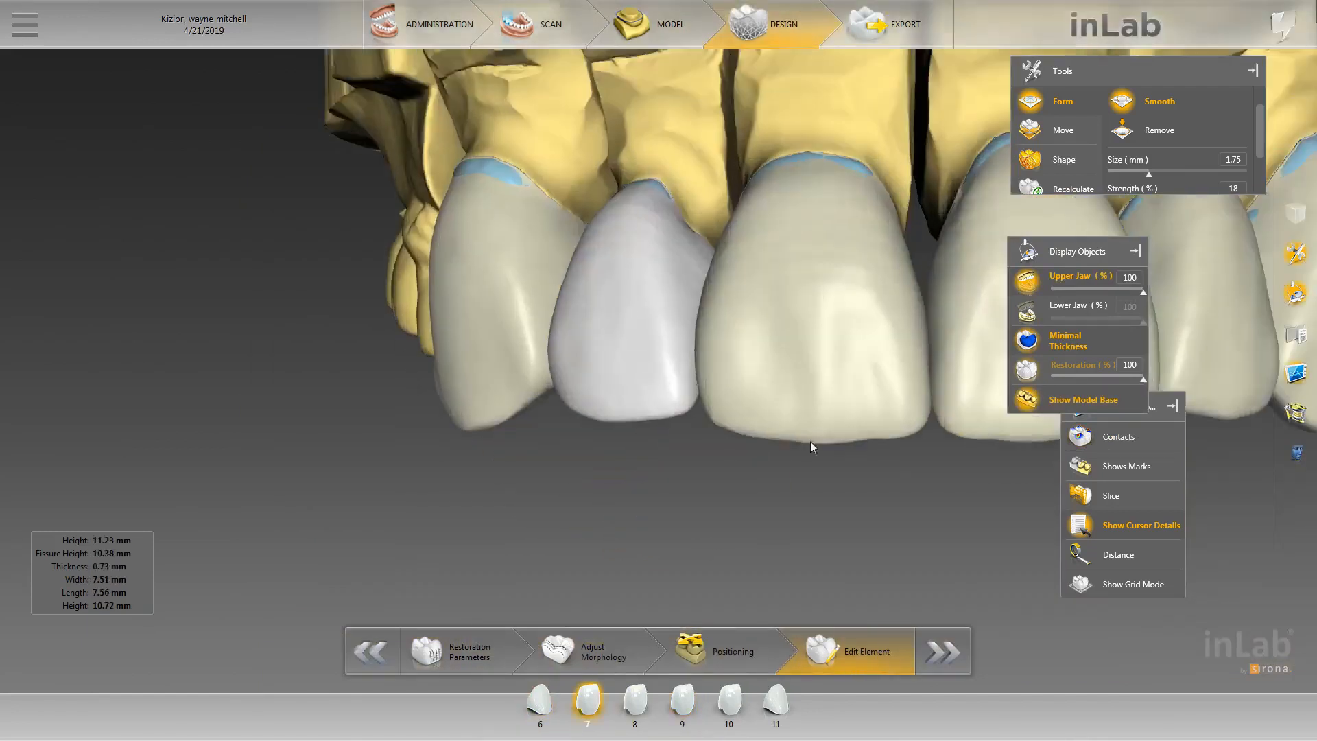
# - Select restoration 8 and smooth its mesial edge with the Smooth size at 2.15 mm
pyautogui.click(634, 700)
pyautogui.moveTo(686, 456); pyautogui.dragTo(458, 468)
pyautogui.moveTo(455, 462); pyautogui.dragTo(635, 509, button='right')
pyautogui.click(646, 387)
pyautogui.scroll(4, 640, 316)
pyautogui.moveTo(639, 312); pyautogui.dragTo(630, 303)
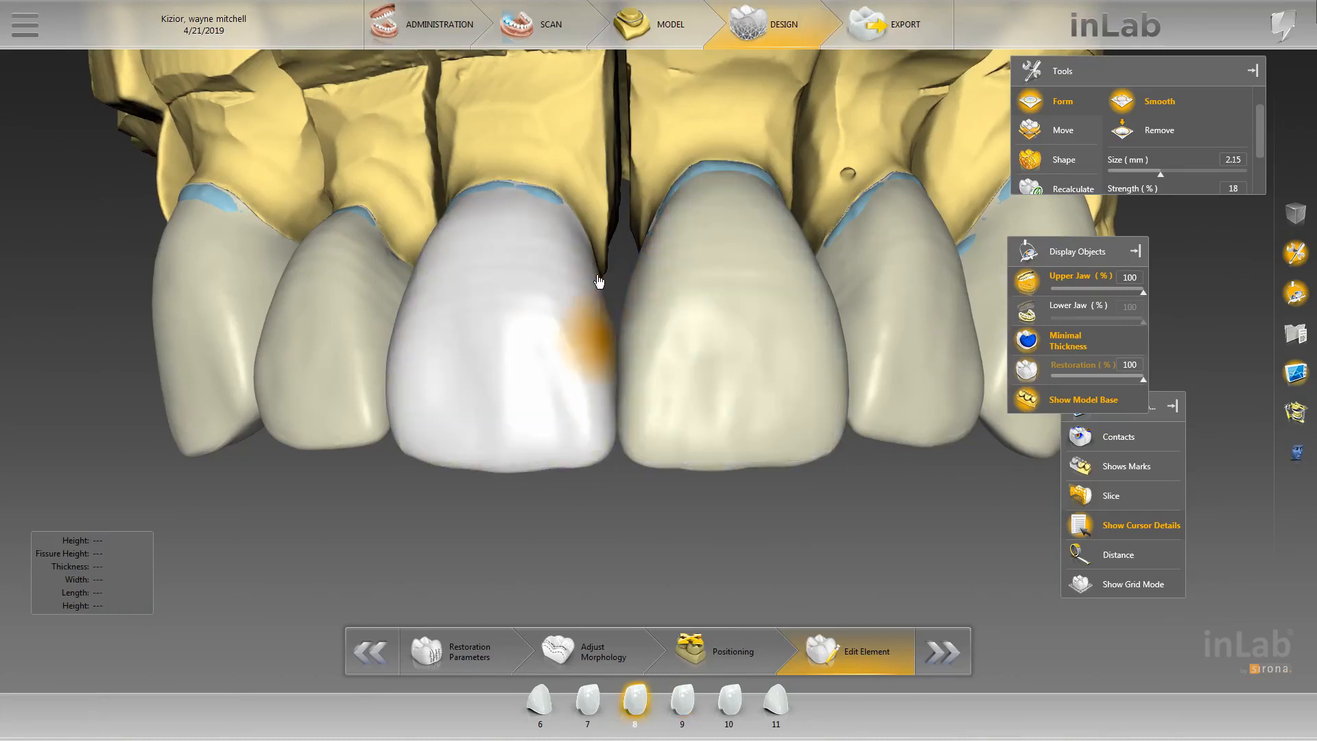
# - Switch to individual 2-Directional Shape and adjust the mesial contours of restorations 8 and 9, checking the contact area on 9
pyautogui.rightClick(565, 299)
pyautogui.click(733, 358)
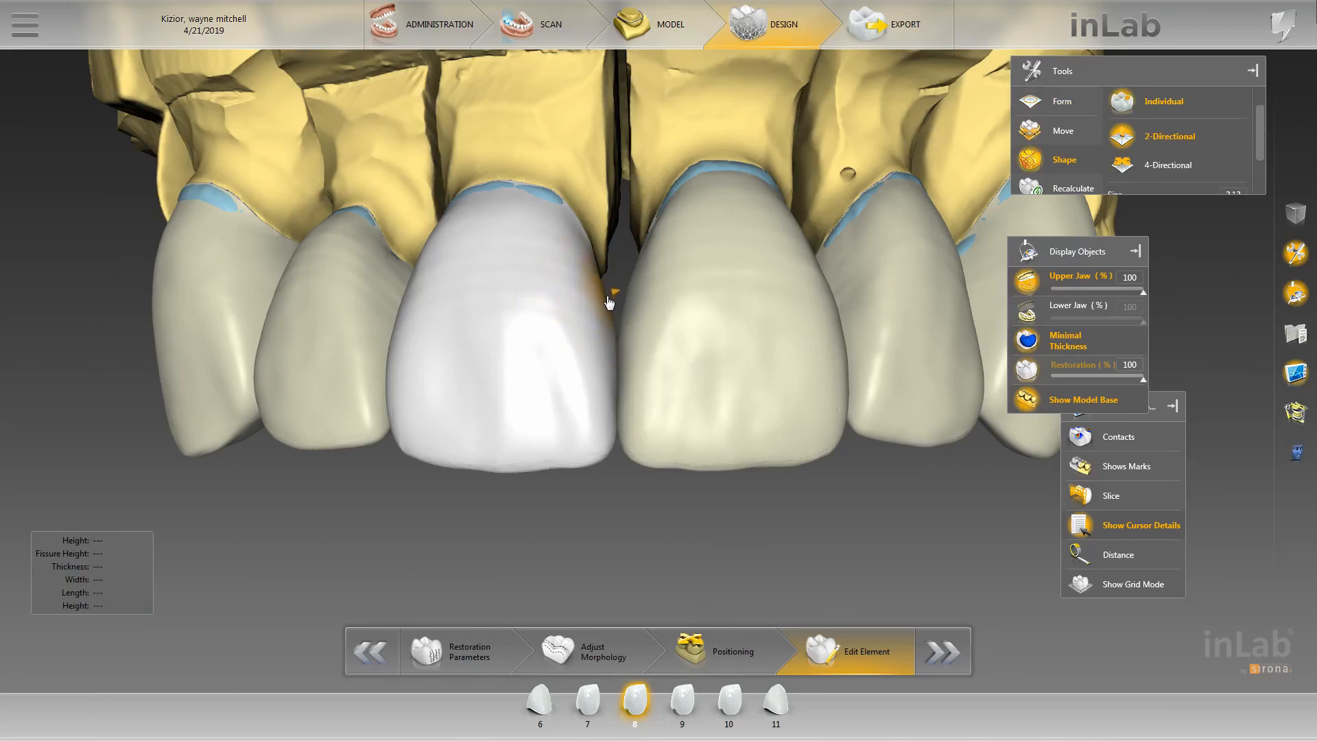
pyautogui.scroll(3, 620, 404)
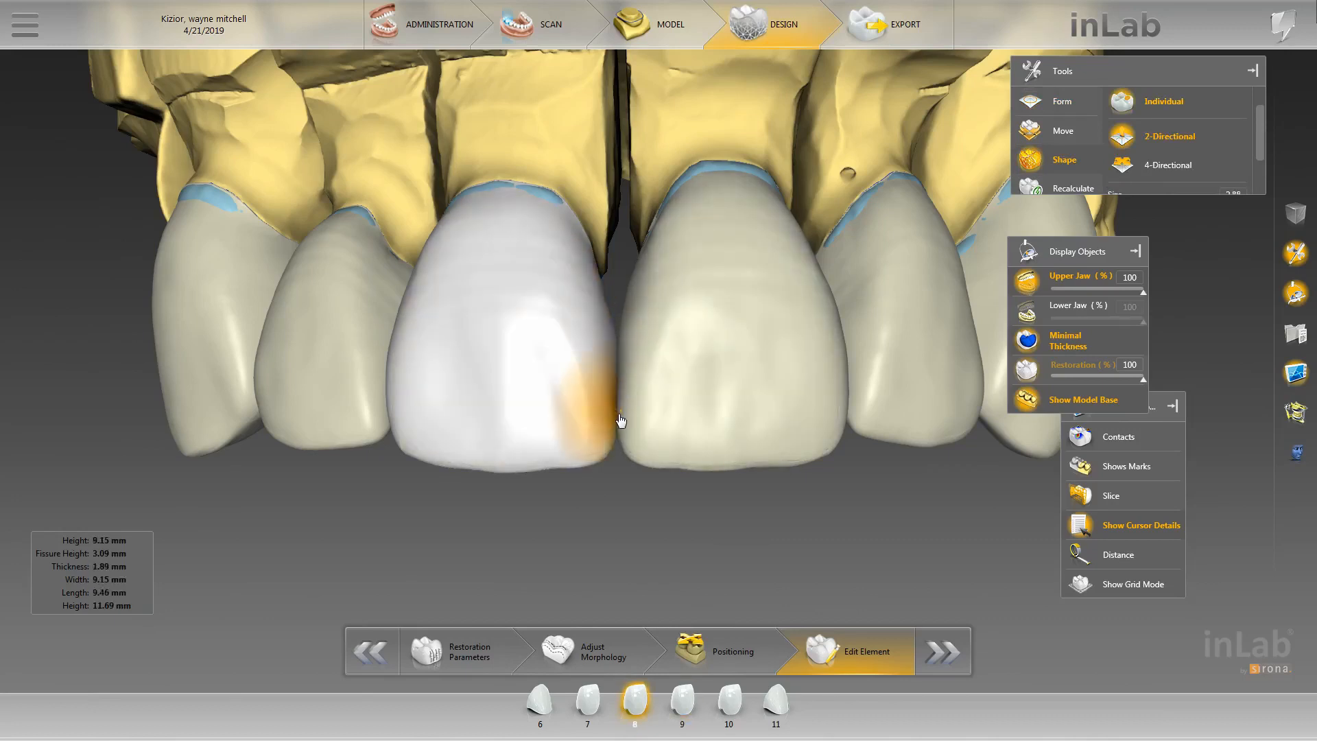
pyautogui.click(1118, 436)
pyautogui.click(683, 694)
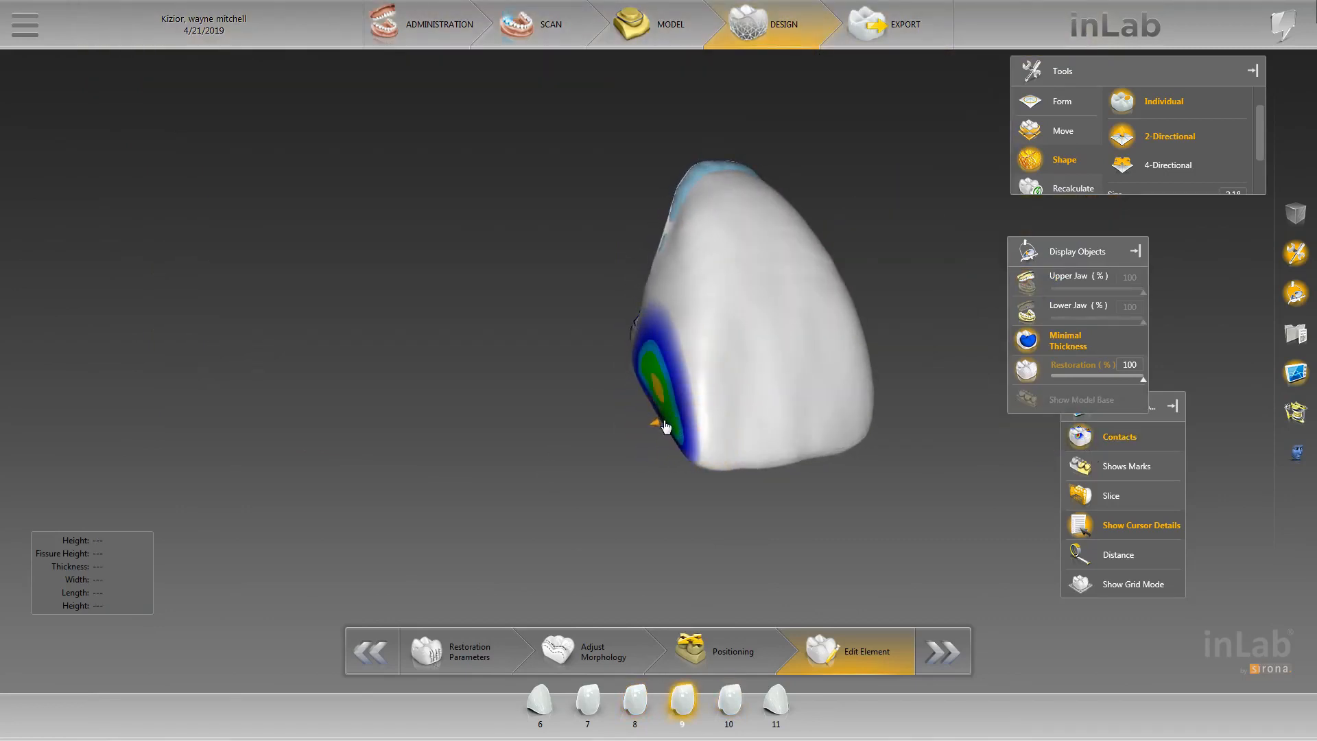
pyautogui.click(1026, 281)
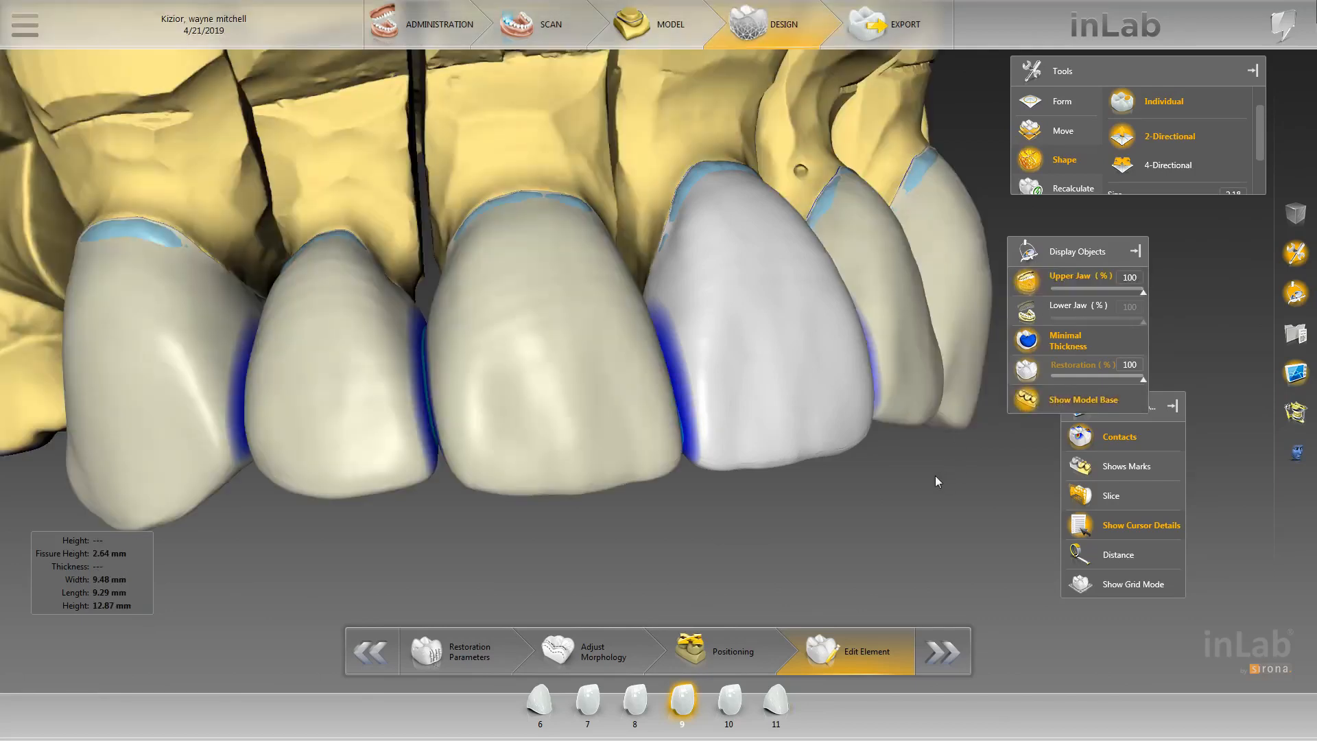
# - Turn off the contact display and examine the whole row of restorations 6 to 11 from the front
pyautogui.moveTo(936, 475); pyautogui.dragTo(879, 439, button='middle')
pyautogui.moveTo(879, 439); pyautogui.dragTo(892, 490)
pyautogui.click(1082, 448)
pyautogui.scroll(-3, 850, 364)
pyautogui.moveTo(851, 363); pyautogui.dragTo(802, 305)
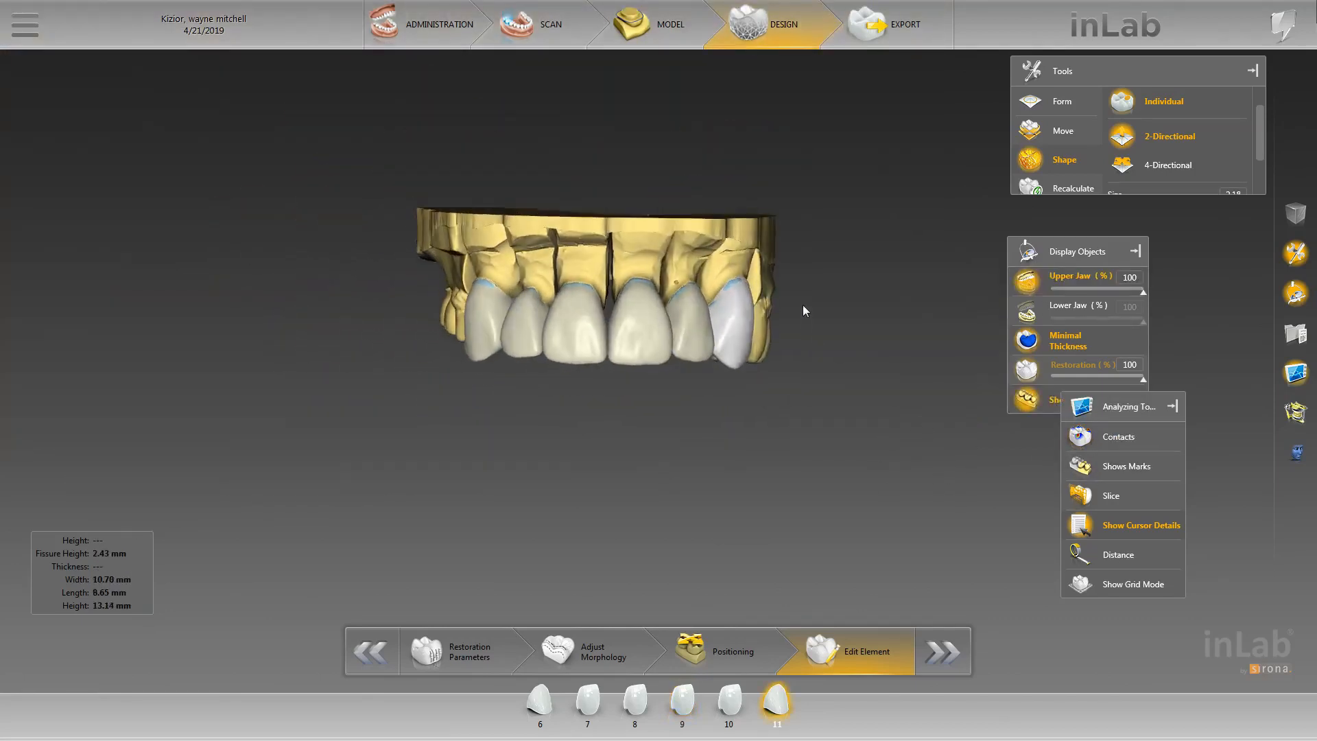
pyautogui.scroll(4, 576, 431)
pyautogui.moveTo(580, 432); pyautogui.dragTo(656, 494, button='right')
pyautogui.moveTo(568, 514); pyautogui.dragTo(578, 508)
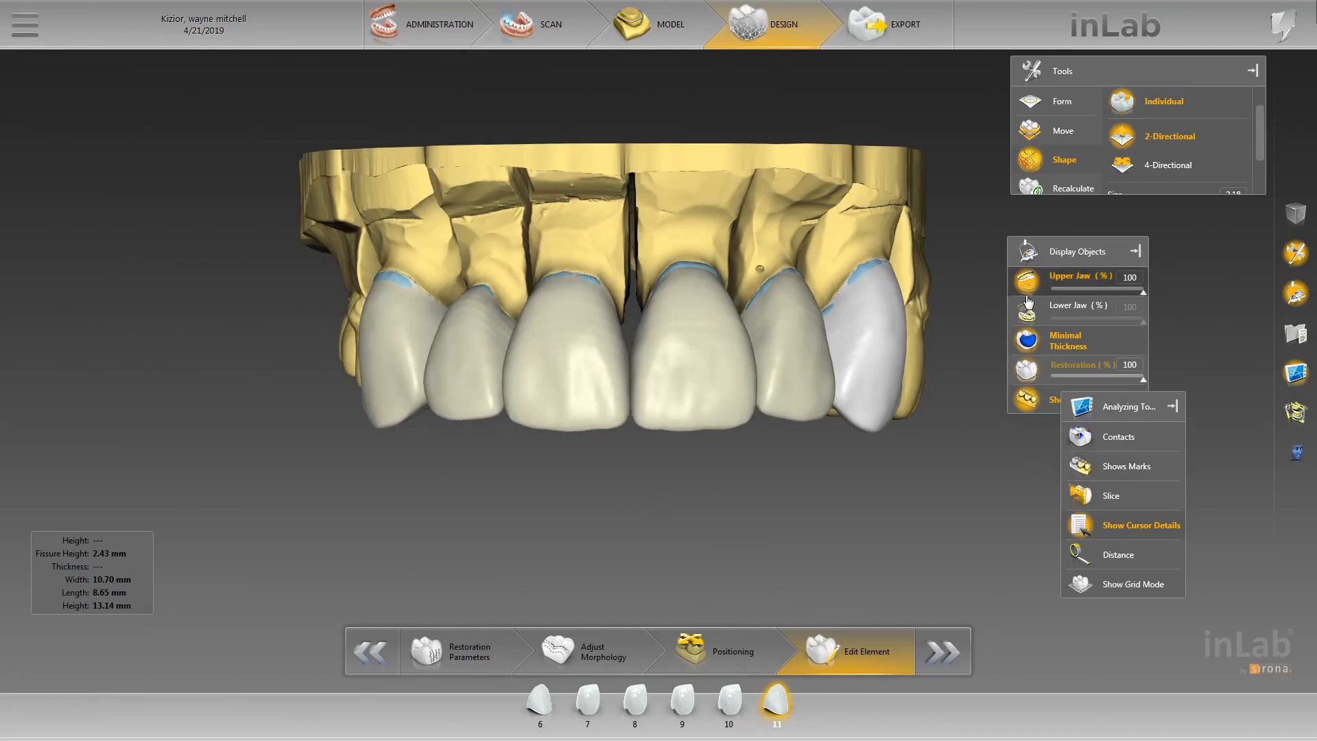
# - Turn off the minimal thickness display and adjust the distal contours of restorations 8 and 9 with 2-Directional Shape
pyautogui.click(1027, 339)
pyautogui.scroll(4, 719, 516)
pyautogui.click(625, 482)
pyautogui.click(377, 450)
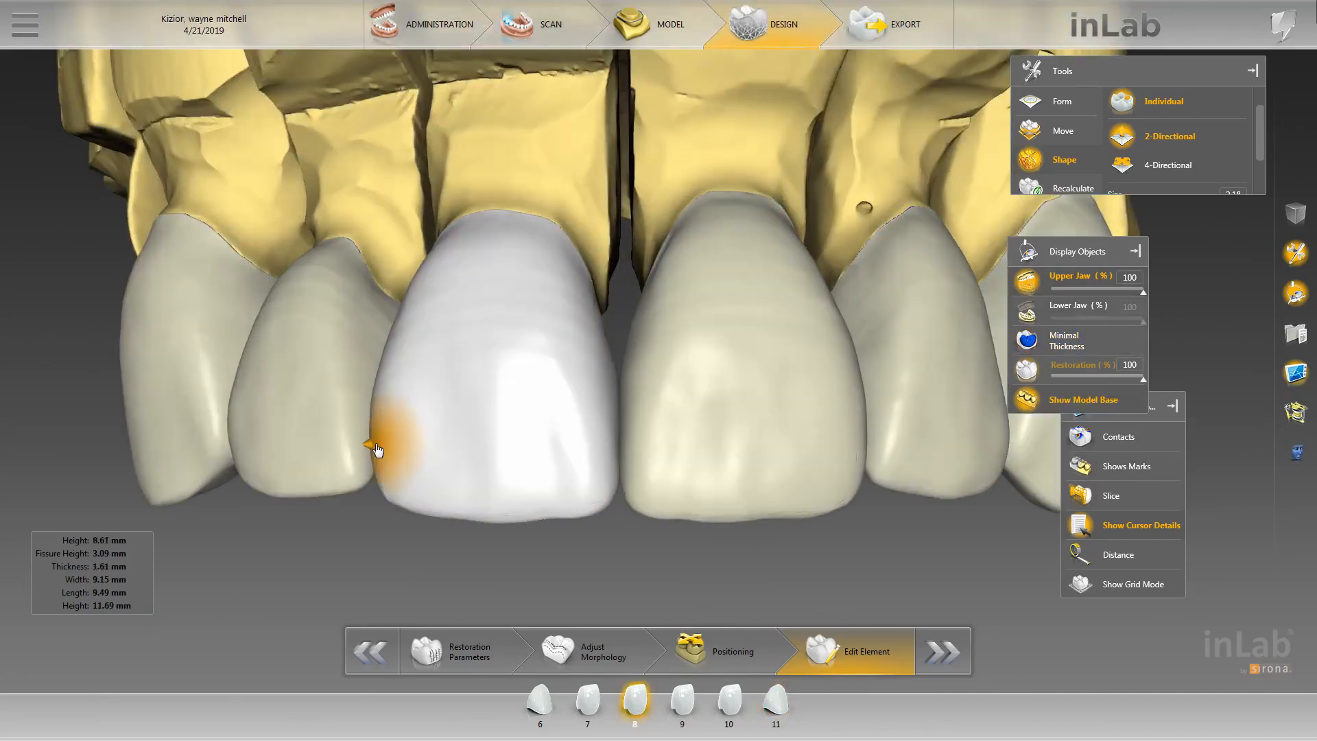
pyautogui.click(672, 495)
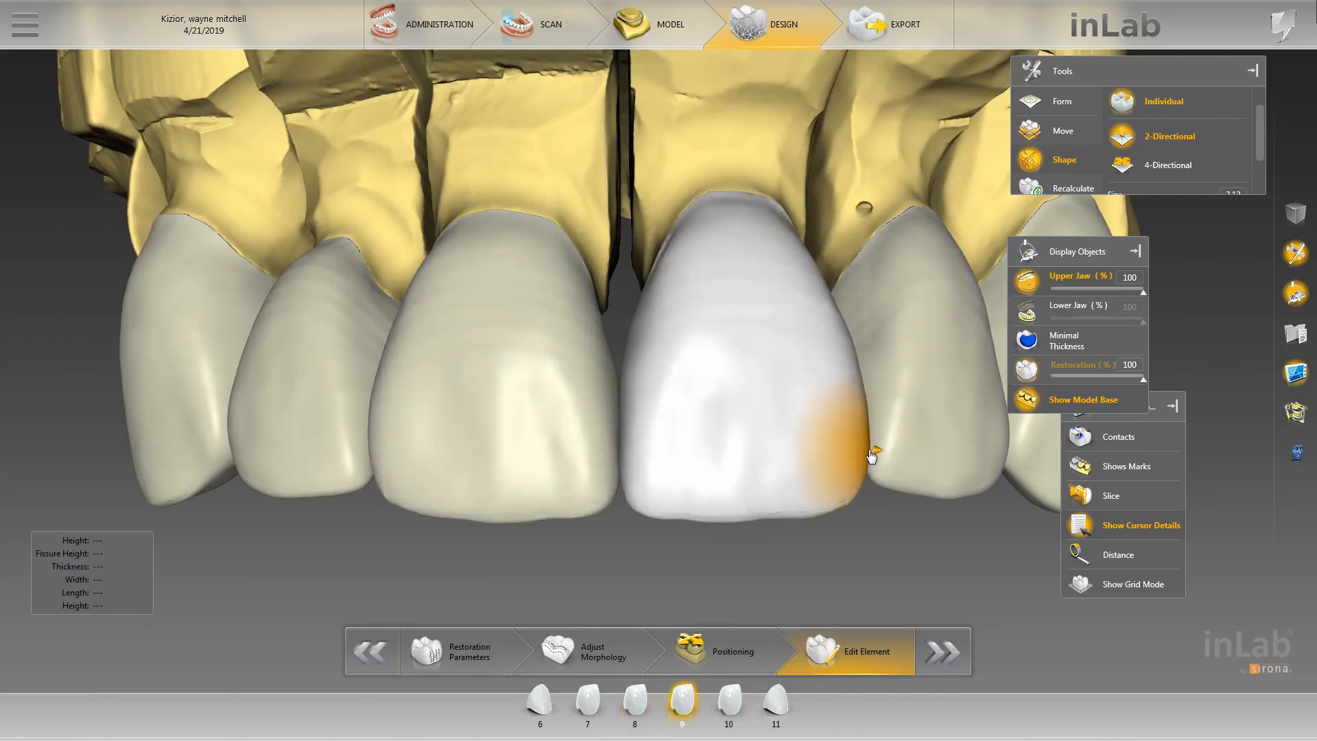
# - Switch back to Form Smooth at 2.15 mm and smooth the facial surface of restoration 9 near its margin
pyautogui.moveTo(852, 546); pyautogui.dragTo(731, 370)
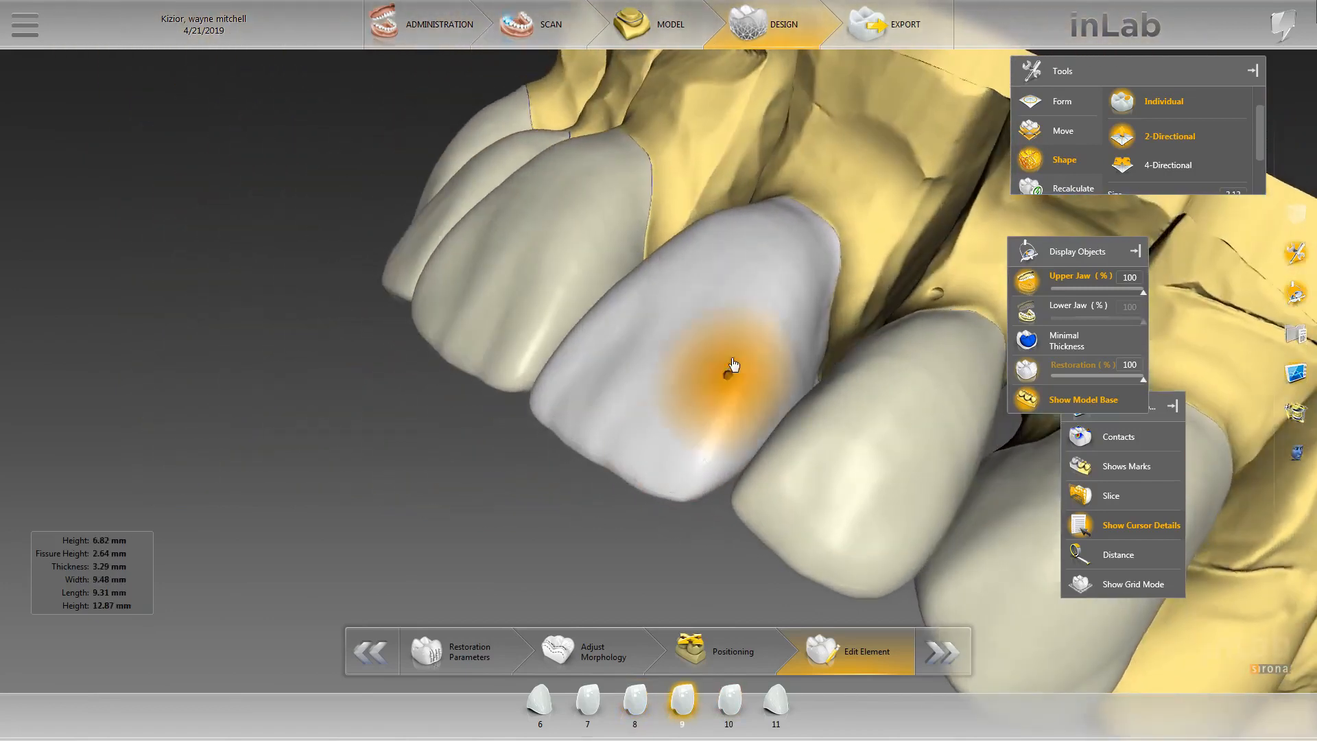
pyautogui.rightClick(731, 358)
pyautogui.moveTo(845, 372)
pyautogui.click(896, 385)
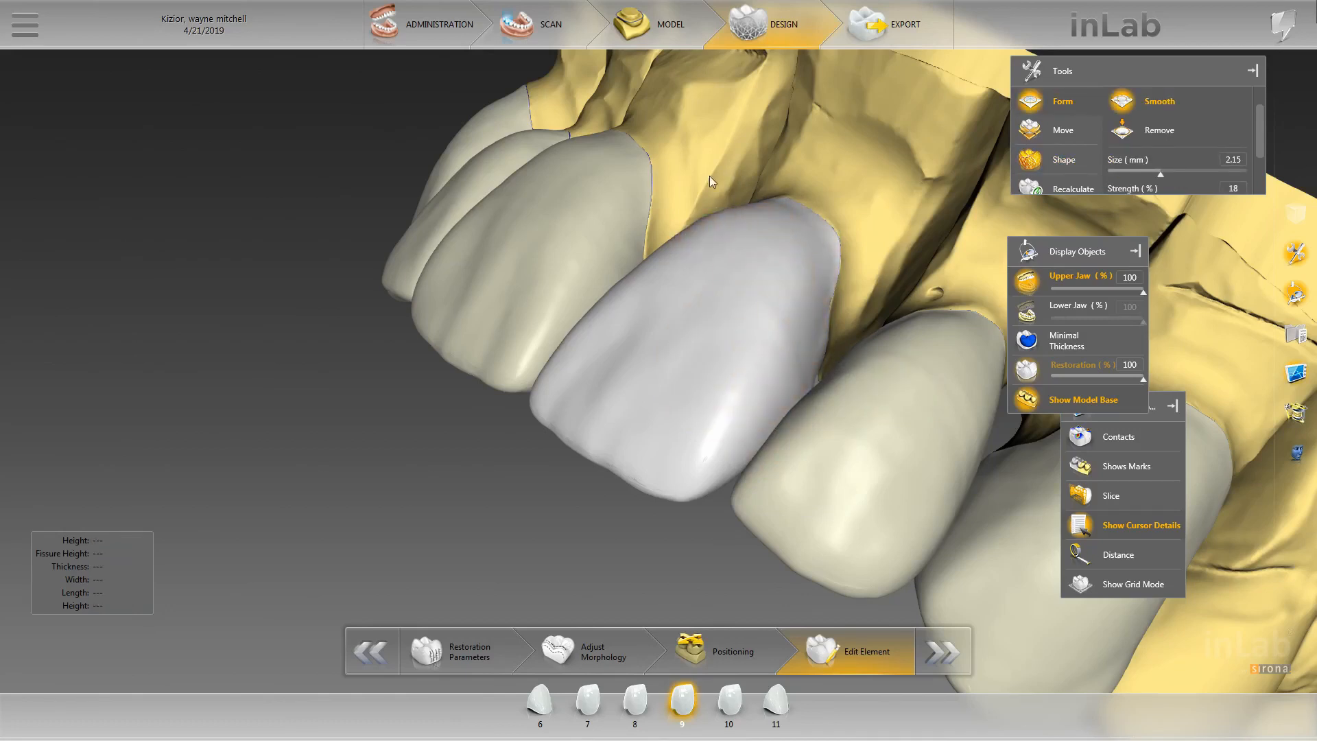
pyautogui.moveTo(710, 177); pyautogui.dragTo(758, 230)
pyautogui.moveTo(743, 274)
pyautogui.mouseDown()
pyautogui.moveTo(699, 285)
pyautogui.moveTo(770, 248)
pyautogui.moveTo(768, 269)
pyautogui.moveTo(711, 310)
pyautogui.moveTo(877, 284)
pyautogui.mouseUp()
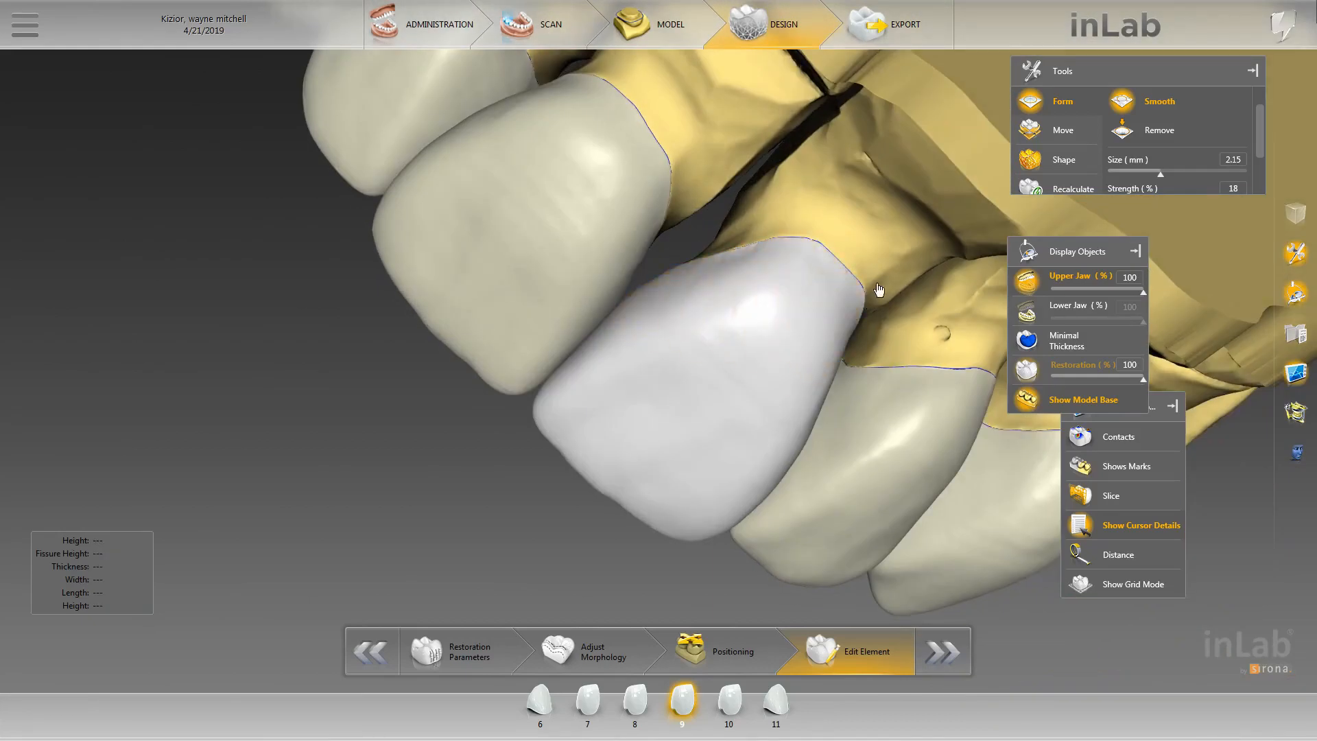
# - Check restoration 9 from the front and side and smooth its facial cervical contour
pyautogui.scroll(-8, 878, 295)
pyautogui.moveTo(866, 391); pyautogui.dragTo(670, 484)
pyautogui.scroll(8, 696, 476)
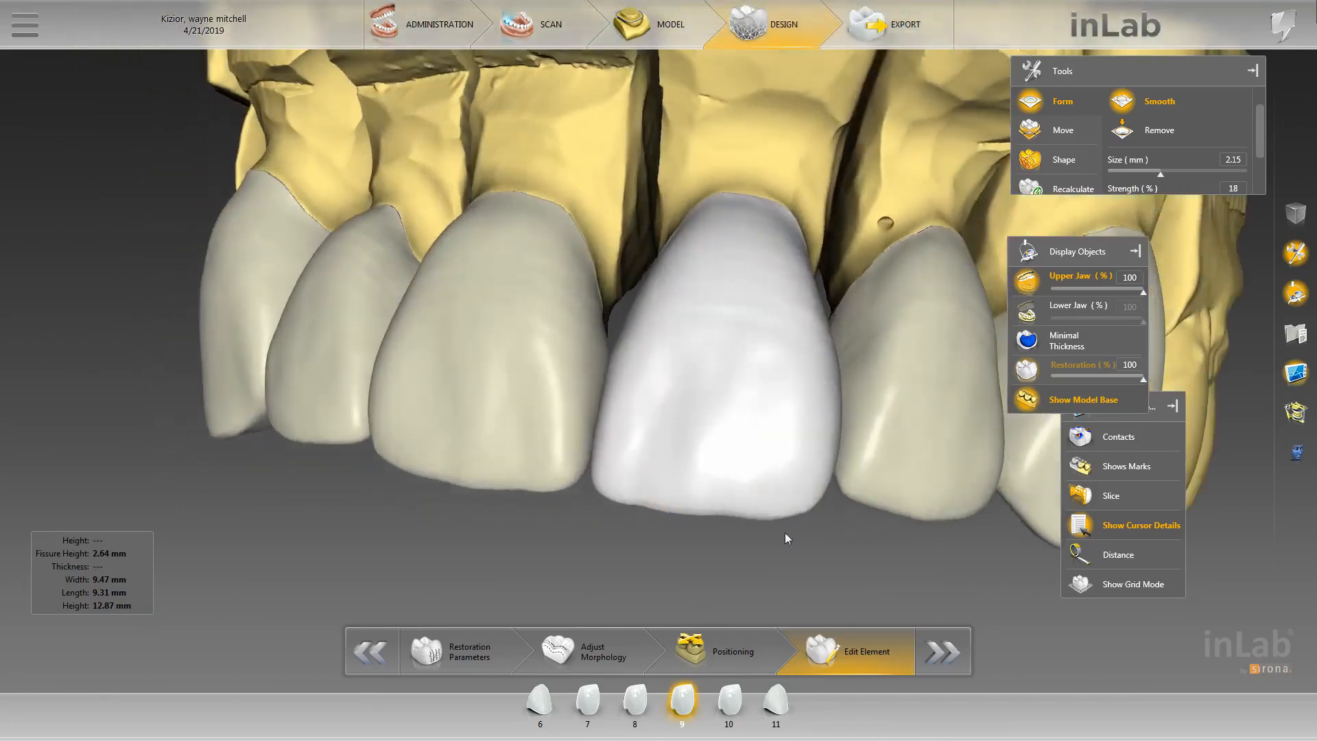
pyautogui.moveTo(785, 532); pyautogui.dragTo(727, 480)
pyautogui.moveTo(798, 368)
pyautogui.mouseDown()
pyautogui.moveTo(793, 429)
pyautogui.moveTo(822, 295)
pyautogui.moveTo(786, 297)
pyautogui.moveTo(773, 249)
pyautogui.moveTo(724, 243)
pyautogui.mouseUp()
pyautogui.moveTo(873, 231); pyautogui.dragTo(700, 321, button='right')
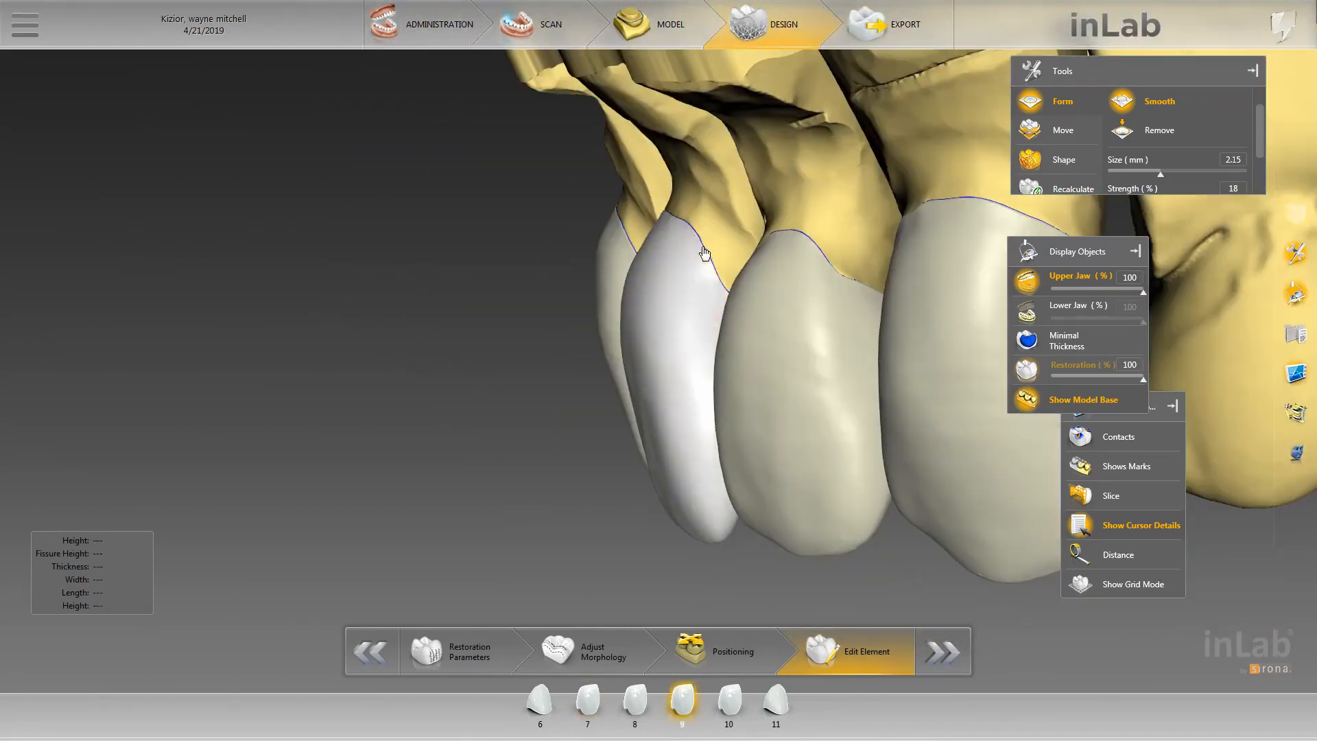
# - Increase the Smooth size to 2.85 mm and smooth the mesial cervical side of restoration 9
pyautogui.scroll(-4, 501, 405)
pyautogui.moveTo(504, 406); pyautogui.dragTo(598, 388, button='right')
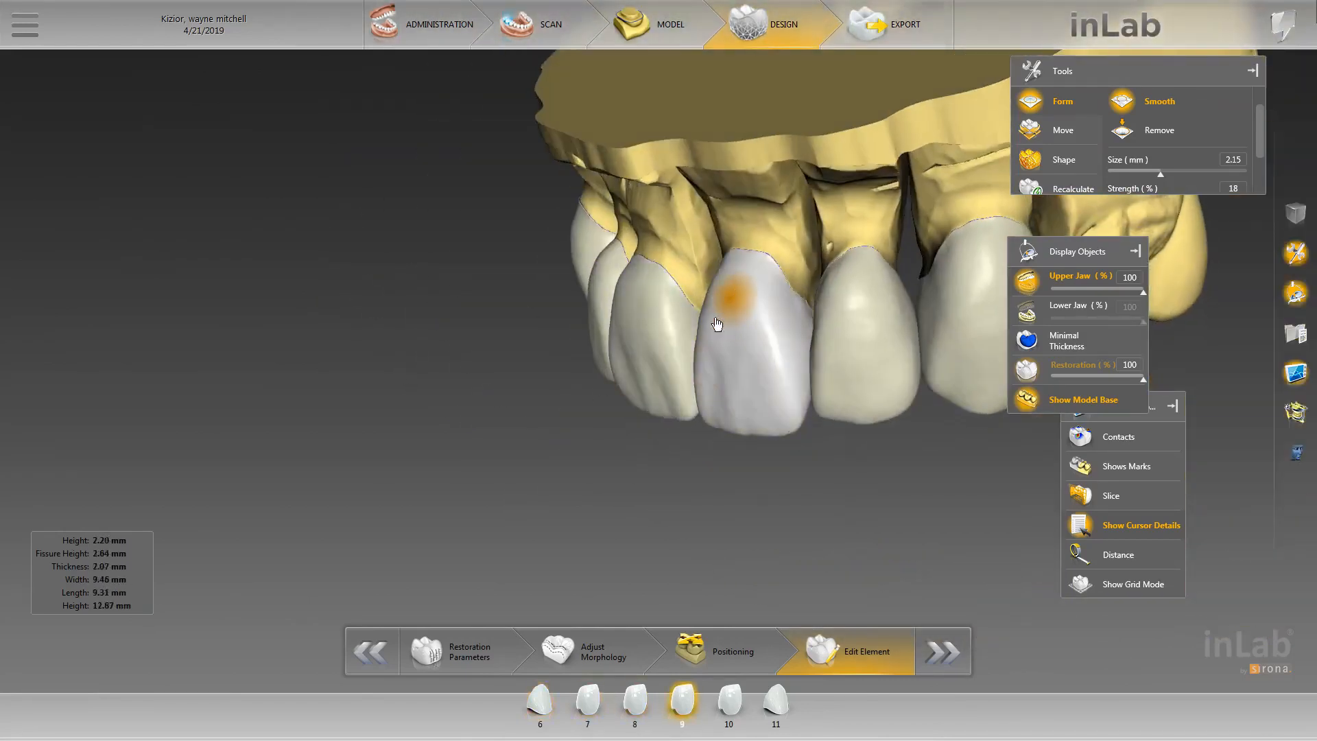
pyautogui.moveTo(661, 439); pyautogui.dragTo(789, 398, button='right')
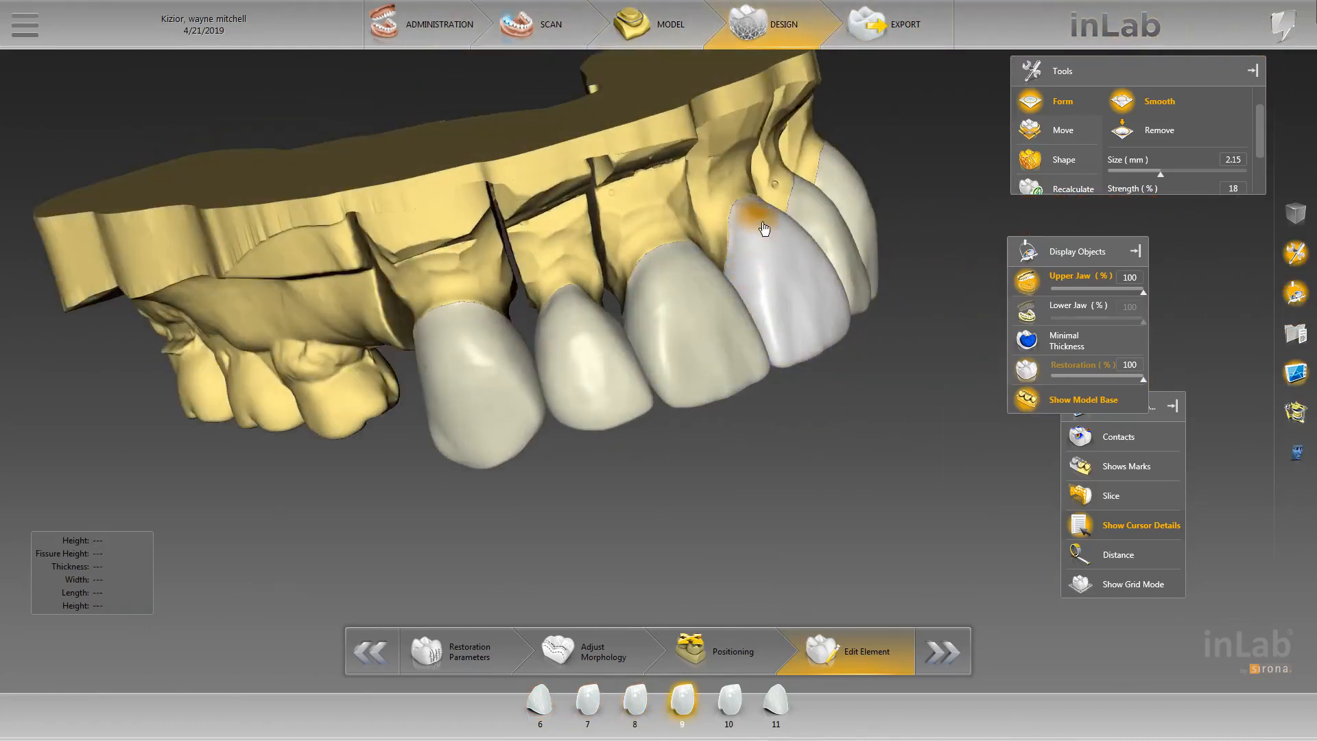
pyautogui.moveTo(756, 159); pyautogui.dragTo(732, 272, button='right')
pyautogui.scroll(2, 742, 283)
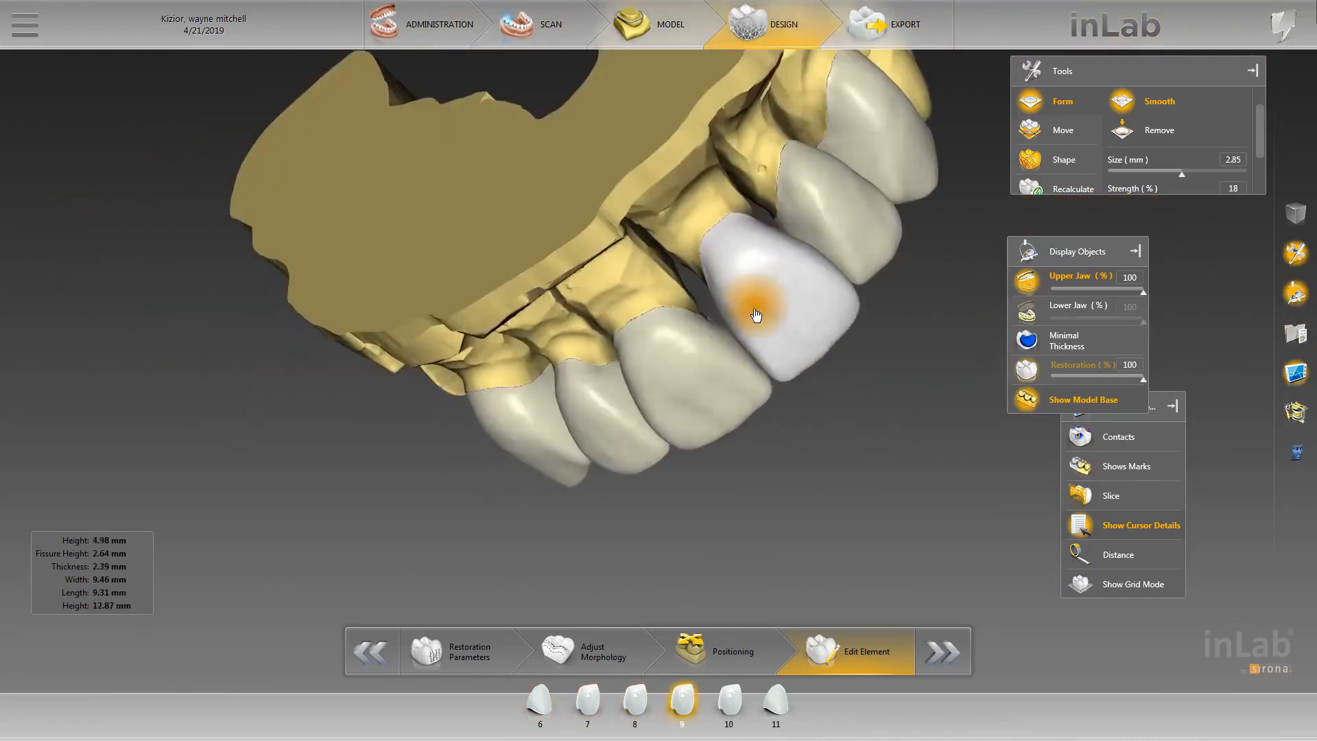
pyautogui.moveTo(751, 315); pyautogui.dragTo(720, 274)
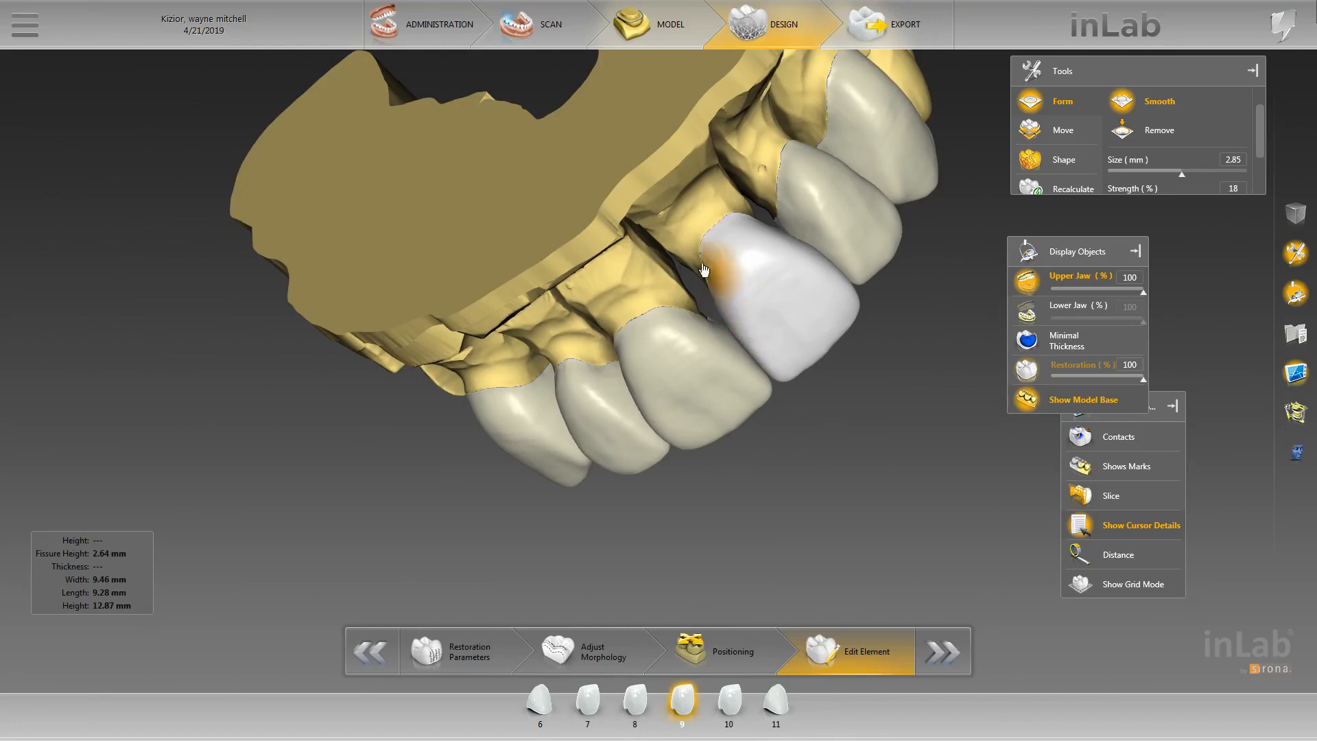
# - Check the minimal thickness areas on the restorations, turn that display off again and view the arch from the front
pyautogui.moveTo(704, 270); pyautogui.dragTo(758, 244, button='right')
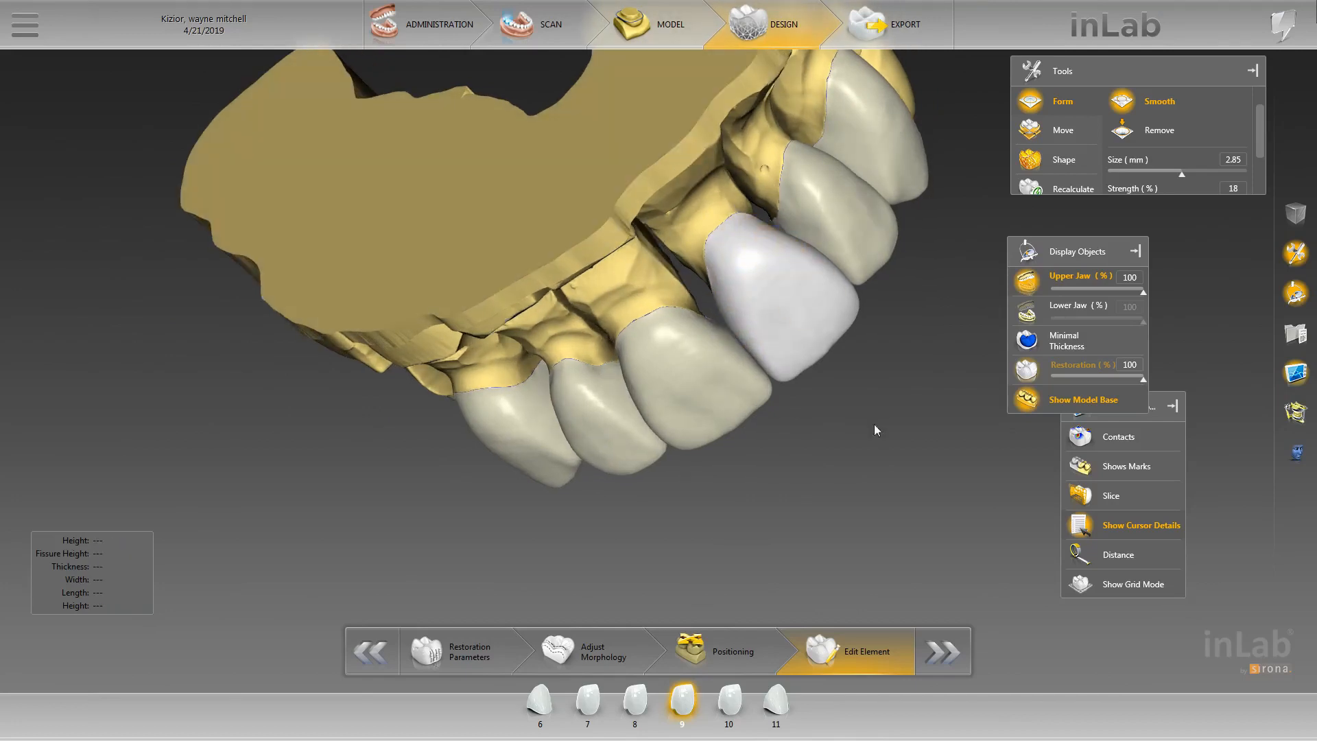
pyautogui.moveTo(874, 425); pyautogui.dragTo(911, 321, button='right')
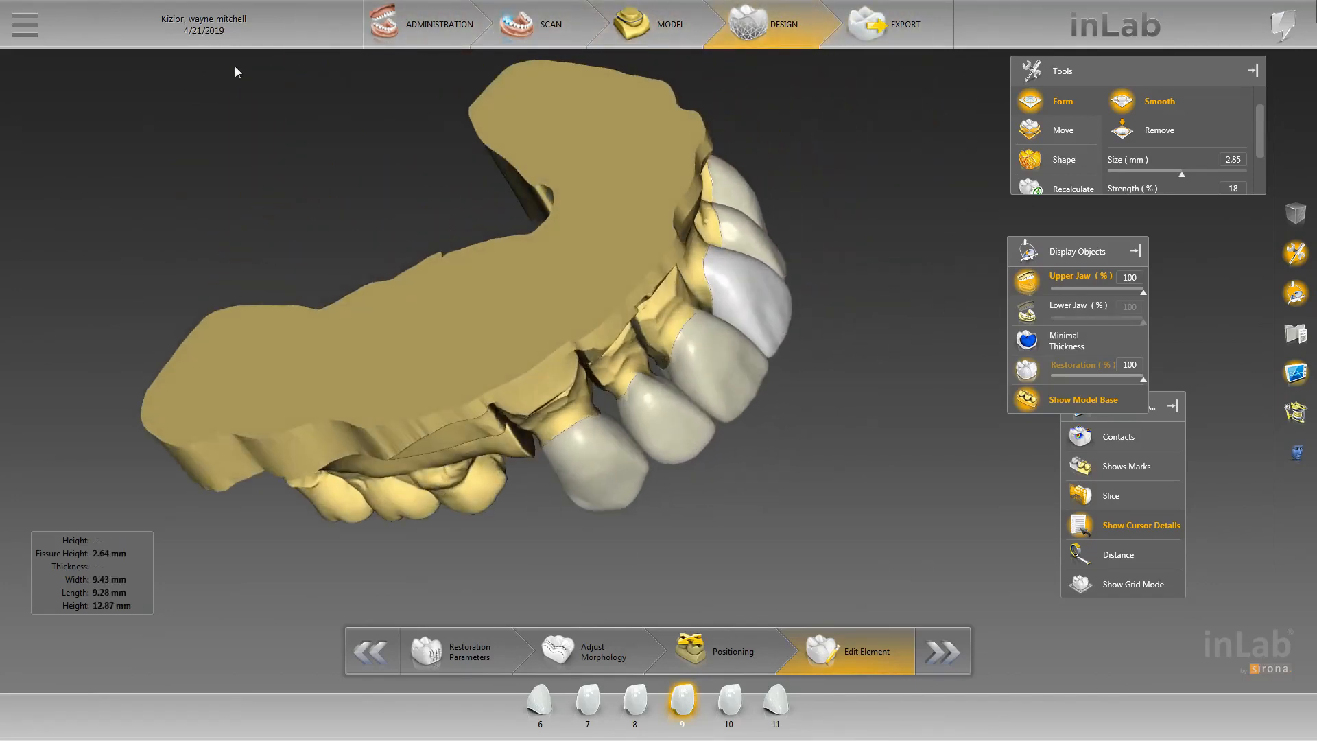
pyautogui.click(35, 33)
pyautogui.click(58, 96)
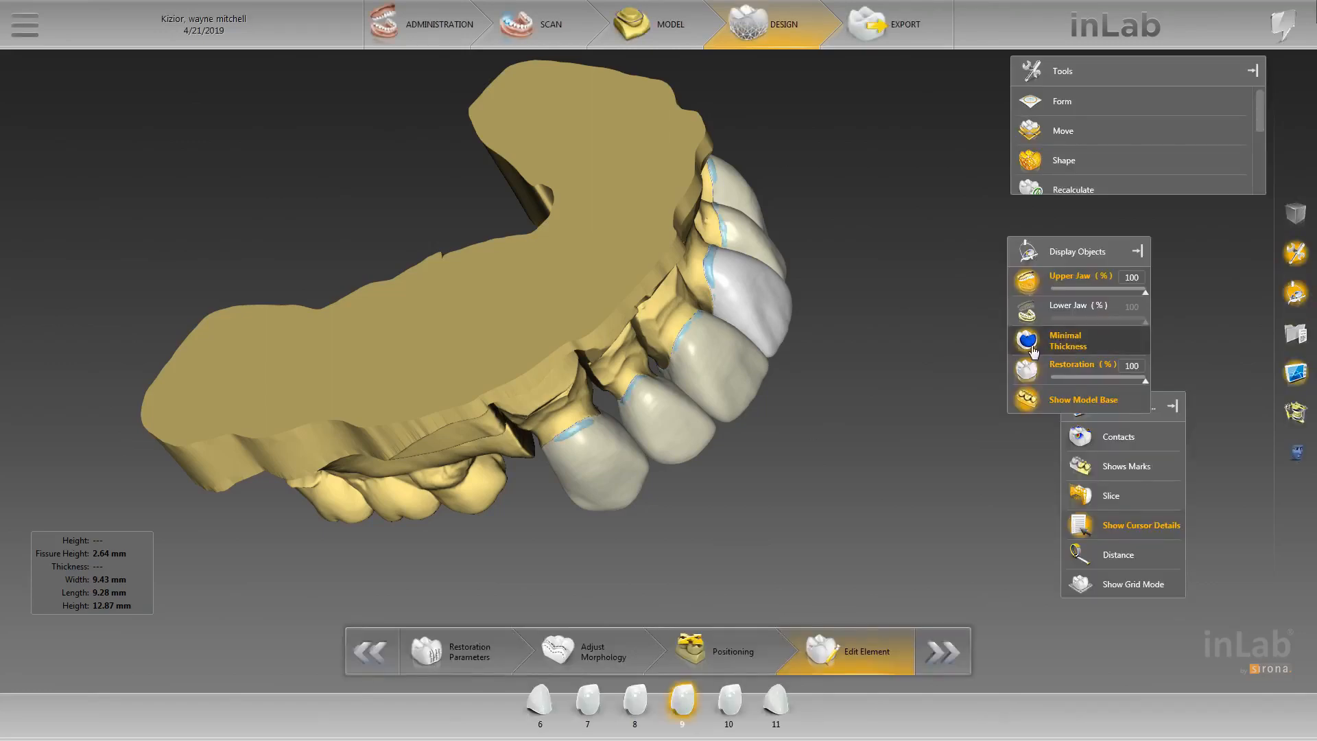
pyautogui.scroll(3, 778, 443)
pyautogui.scroll(-3, 862, 521)
pyautogui.moveTo(862, 522); pyautogui.dragTo(775, 442)
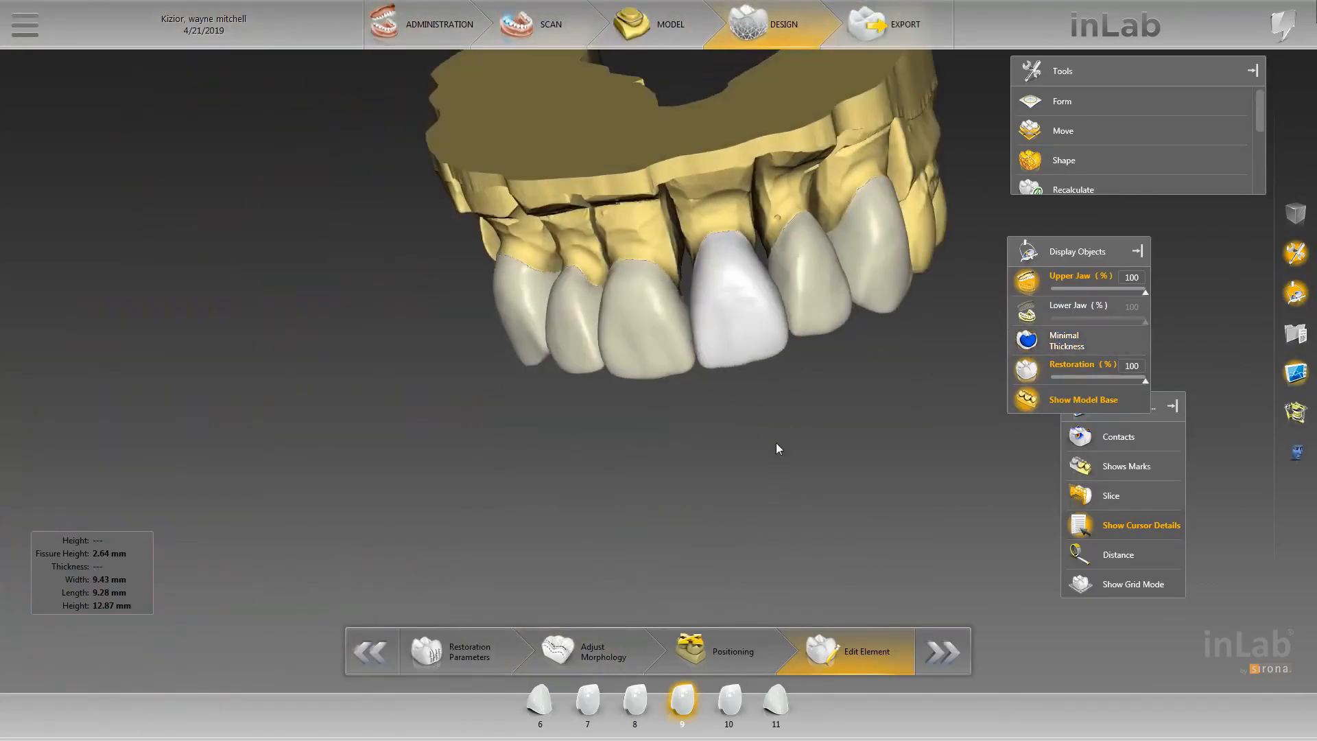
# - Activate Form Smooth on restoration 8 at 2.85 mm and smooth its distal facial surface
pyautogui.rightClick(633, 318)
pyautogui.moveTo(686, 361)
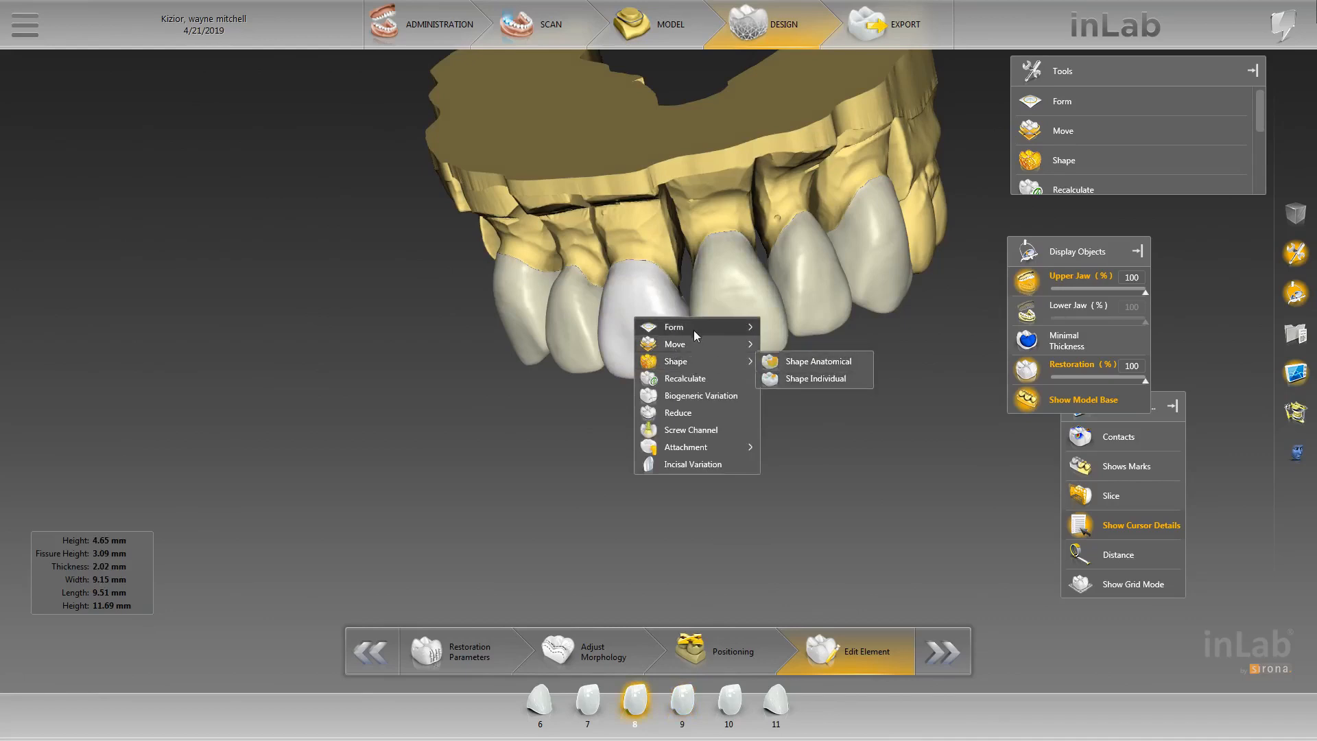
pyautogui.moveTo(693, 330)
pyautogui.click(799, 343)
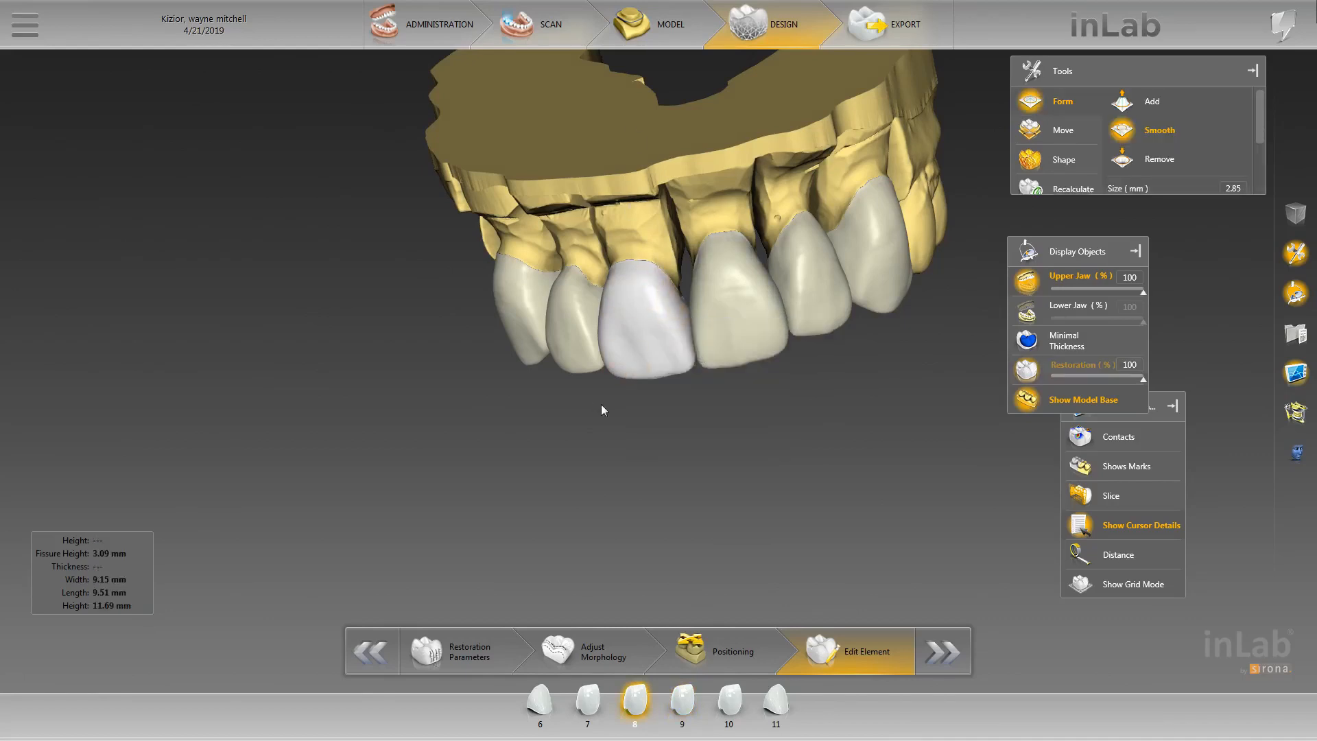
pyautogui.moveTo(601, 410); pyautogui.dragTo(631, 324)
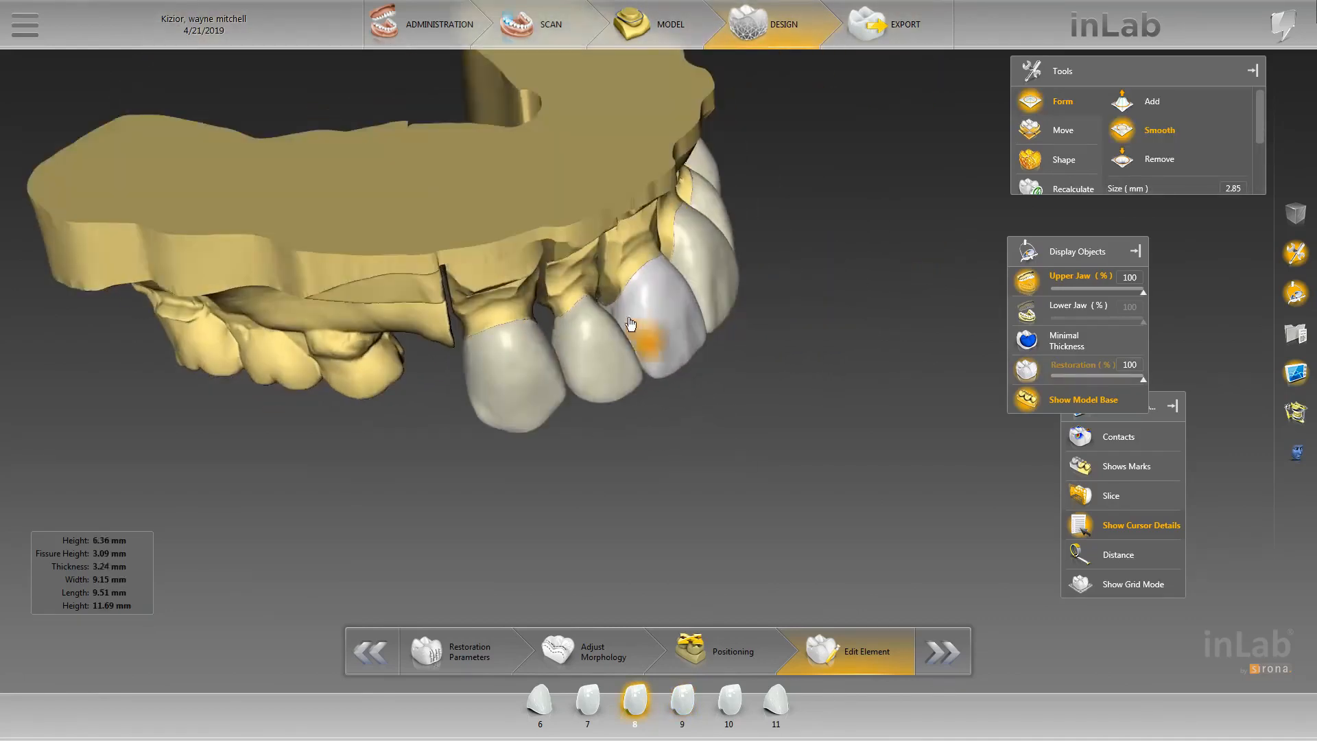
pyautogui.moveTo(804, 405); pyautogui.dragTo(709, 365, button='right')
pyautogui.moveTo(653, 203); pyautogui.dragTo(631, 297, button='right')
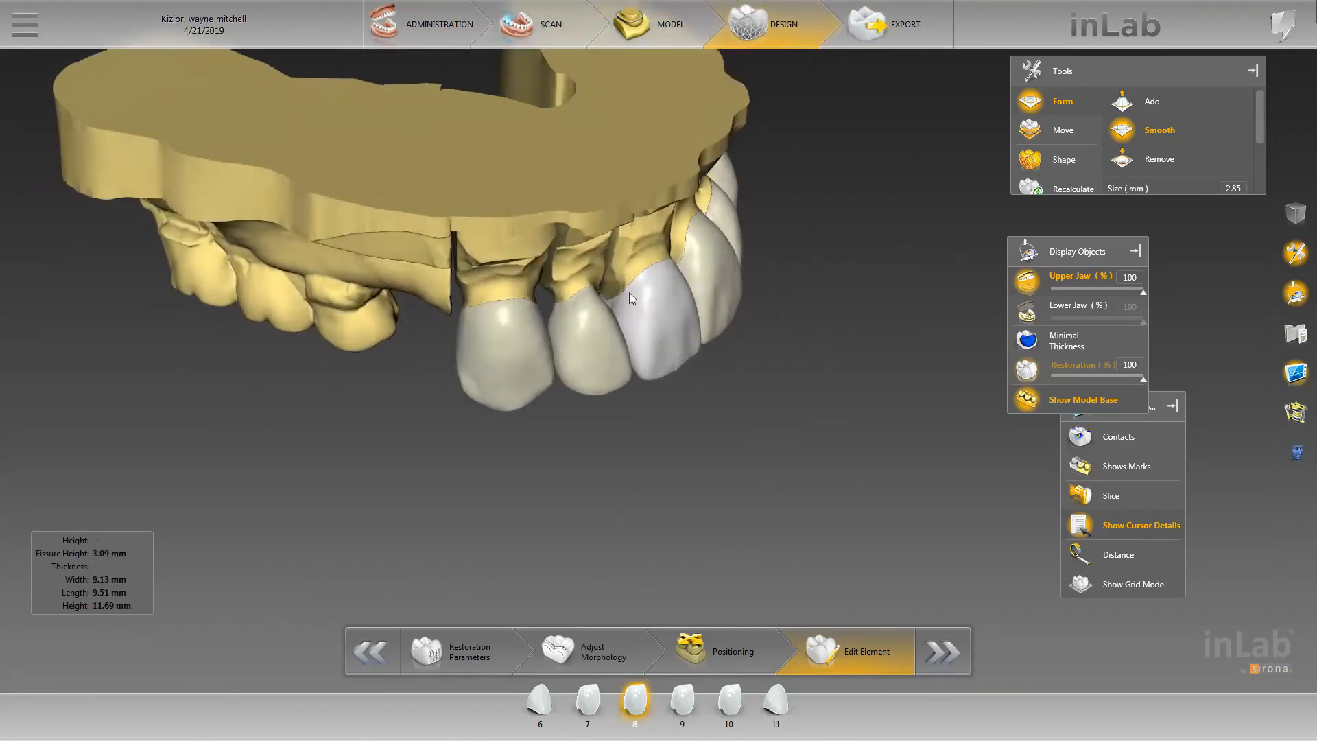
# - Compare restorations 10 and 11 from the front and side, and smooth the distal facial surface of restoration 10
pyautogui.click(722, 181)
pyautogui.moveTo(723, 206); pyautogui.dragTo(514, 395, button='right')
pyautogui.scroll(-4, 718, 379)
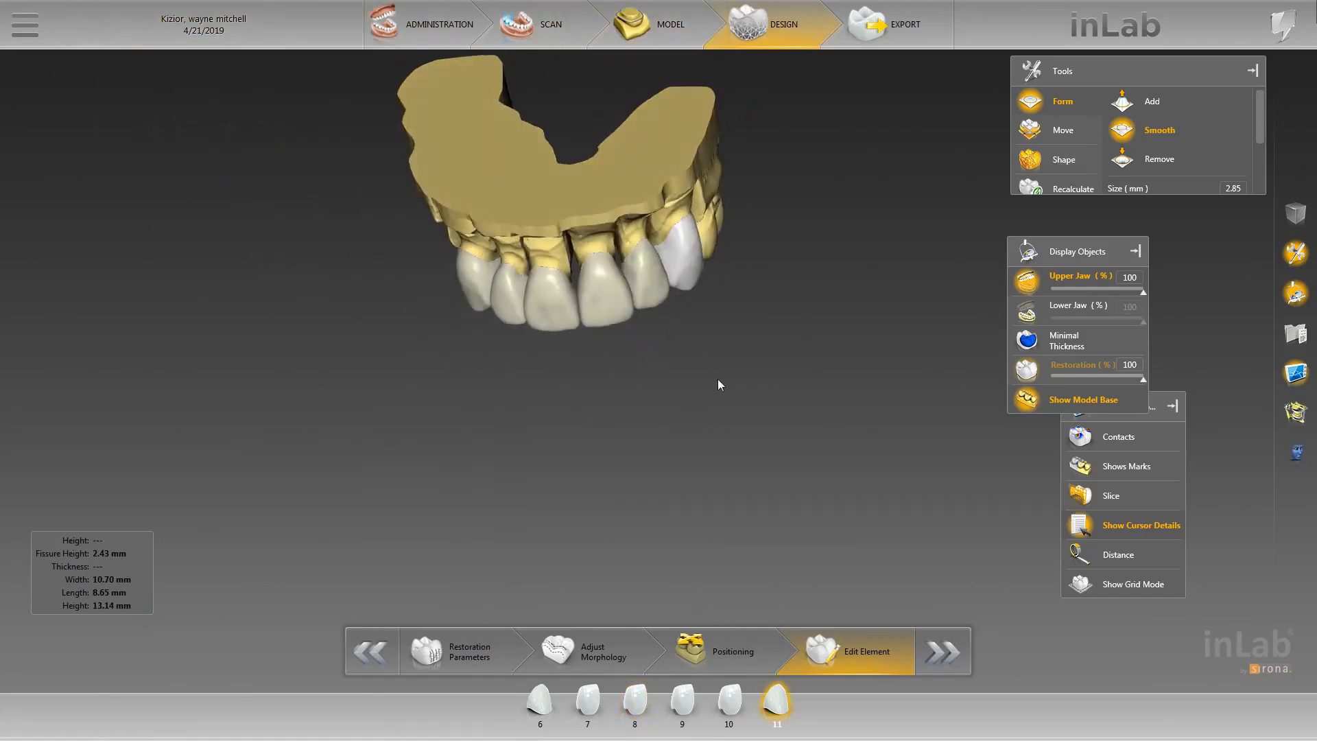
pyautogui.scroll(5, 717, 379)
pyautogui.moveTo(689, 326); pyautogui.dragTo(679, 384, button='right')
pyautogui.click(670, 319)
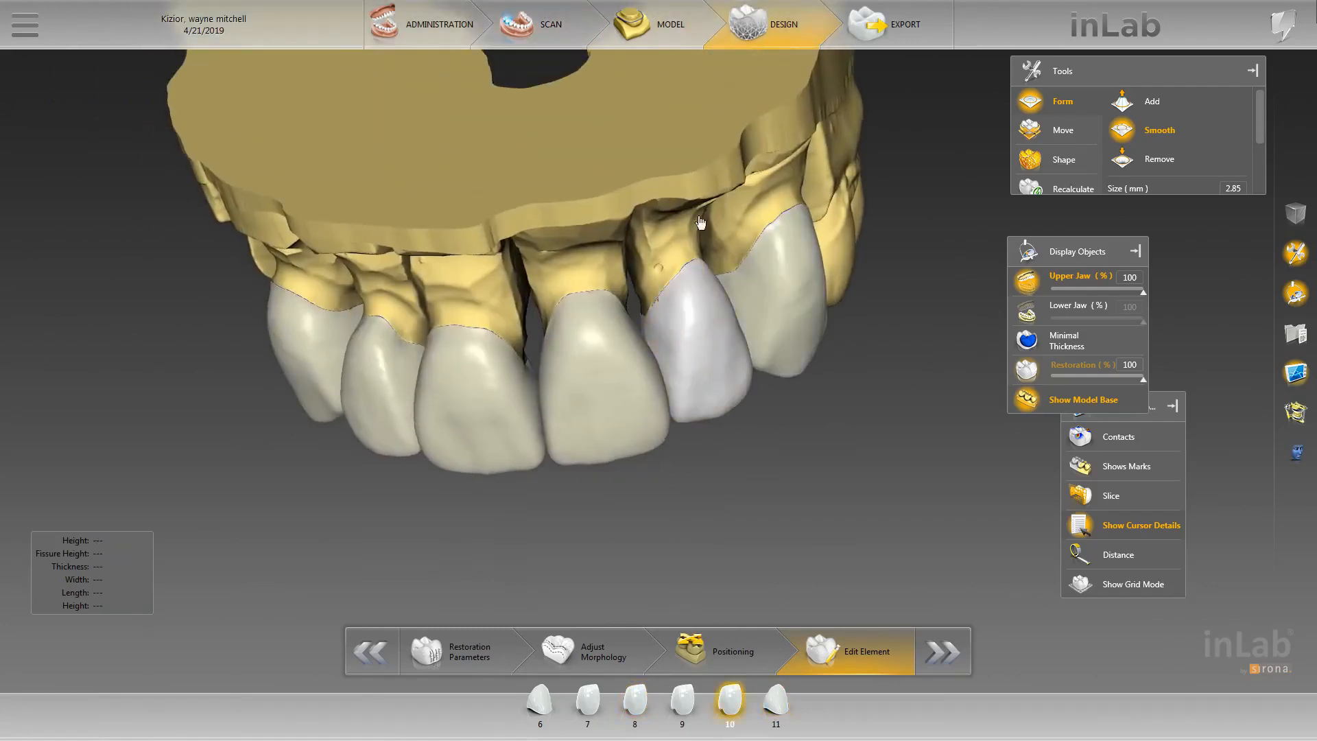
pyautogui.click(755, 274)
pyautogui.moveTo(753, 316); pyautogui.dragTo(594, 435, button='right')
pyautogui.click(647, 274)
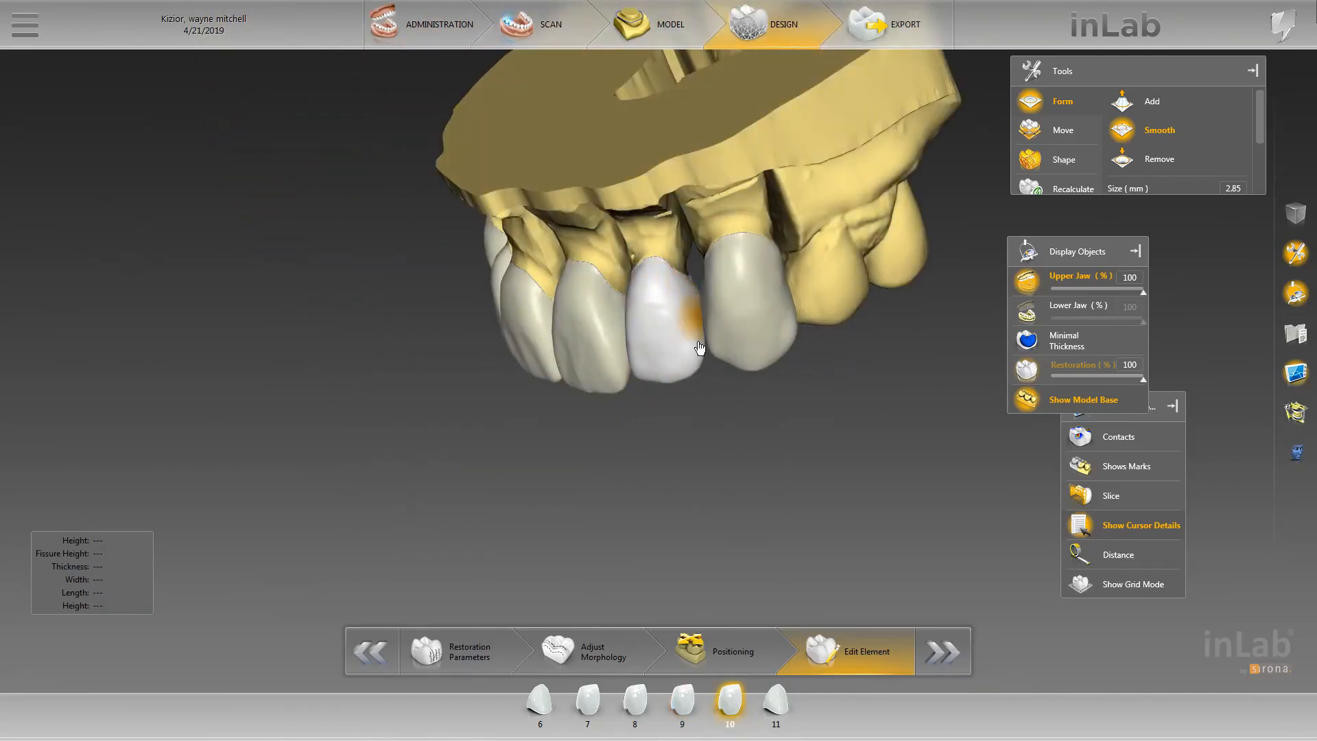
pyautogui.scroll(-3, 651, 422)
# - Smooth the mesial side of restoration 11, then its distal cervical area with the Smooth size at 3.23 mm
pyautogui.click(713, 317)
pyautogui.moveTo(718, 336); pyautogui.dragTo(796, 365, button='right')
pyautogui.scroll(3, 789, 353)
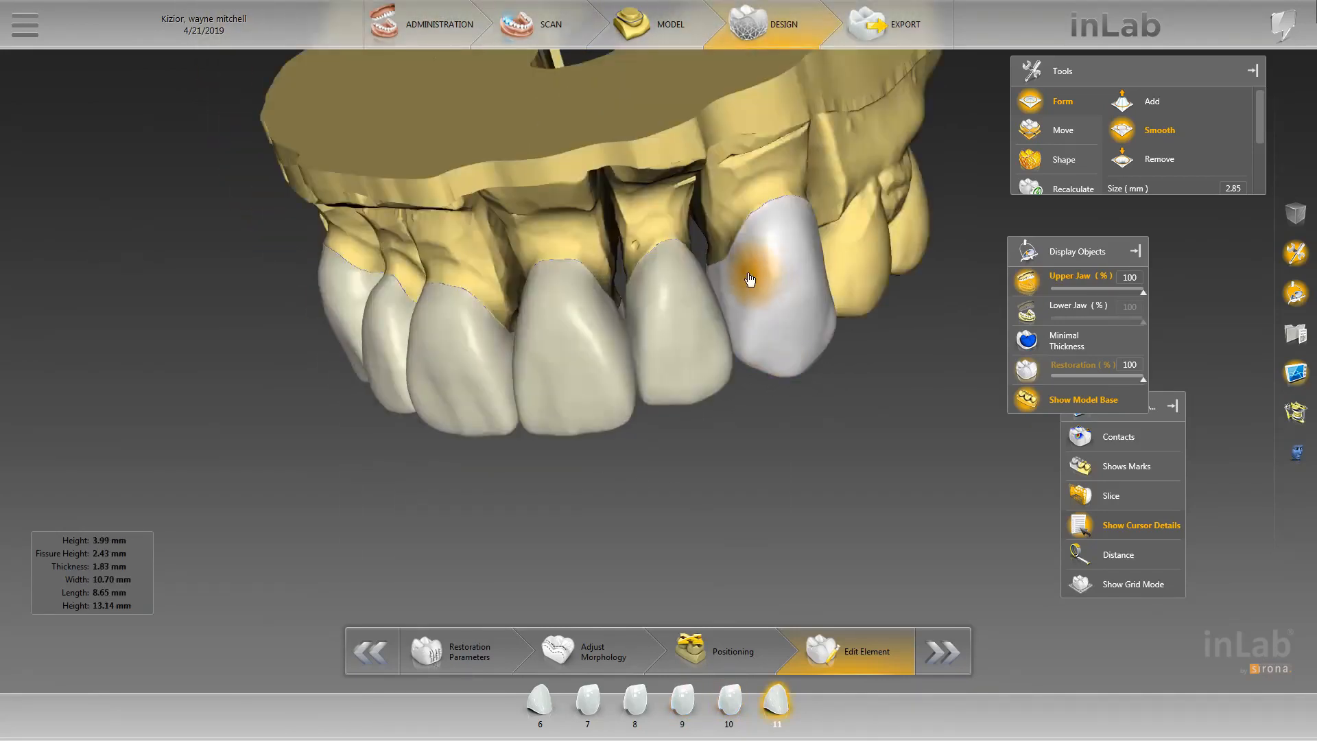
pyautogui.moveTo(750, 274)
pyautogui.mouseDown()
pyautogui.moveTo(757, 246)
pyautogui.moveTo(724, 271)
pyautogui.mouseUp()
pyautogui.moveTo(881, 329); pyautogui.dragTo(789, 349, button='right')
pyautogui.moveTo(768, 229); pyautogui.dragTo(803, 240)
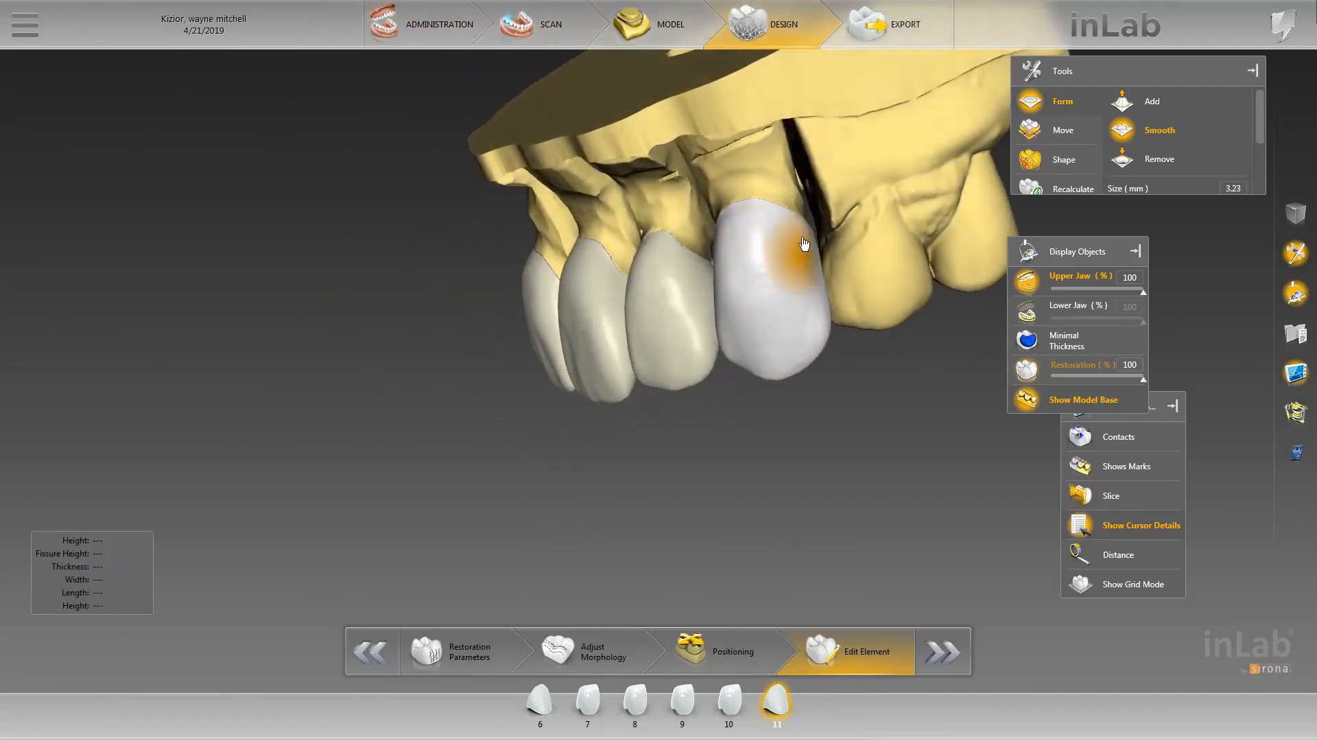
pyautogui.moveTo(794, 330)
pyautogui.mouseDown(button='right')
pyautogui.moveTo(727, 380)
pyautogui.moveTo(784, 438)
pyautogui.moveTo(822, 439)
pyautogui.moveTo(890, 364)
pyautogui.moveTo(550, 398)
pyautogui.mouseUp(button='right')
# - Select restoration 7 and smooth its cervical and facial surfaces, reducing the Smooth size to 2.28 mm
pyautogui.click(514, 334)
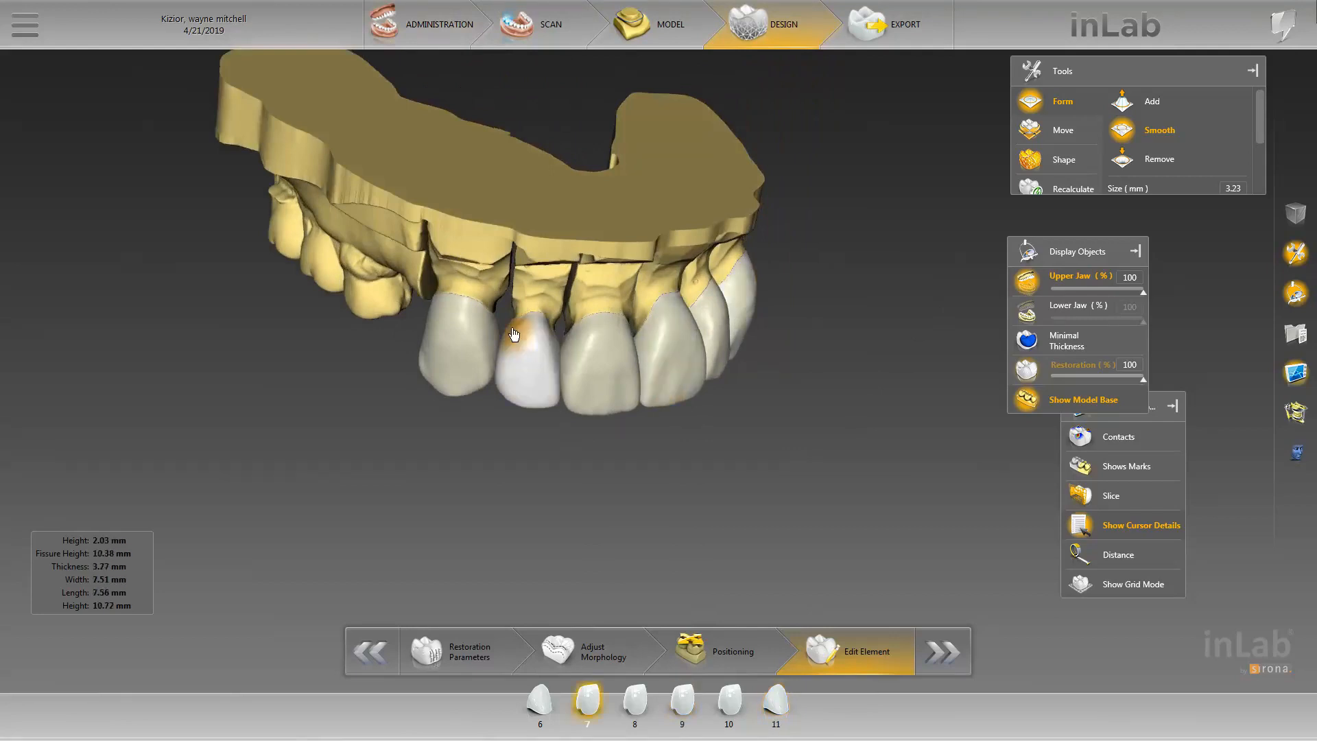
pyautogui.moveTo(509, 333); pyautogui.dragTo(527, 428, button='right')
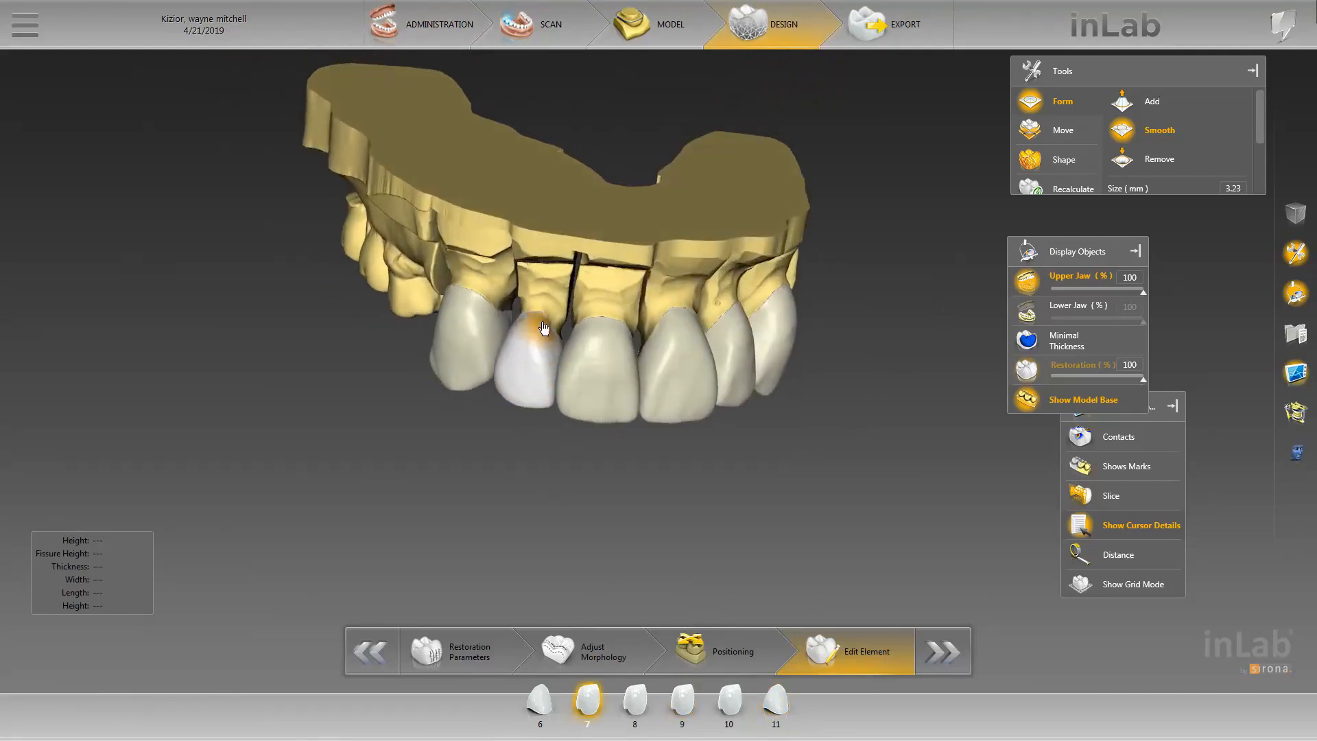
pyautogui.scroll(-3, 564, 226)
pyautogui.moveTo(564, 228); pyautogui.dragTo(548, 360, button='right')
pyautogui.scroll(5, 501, 453)
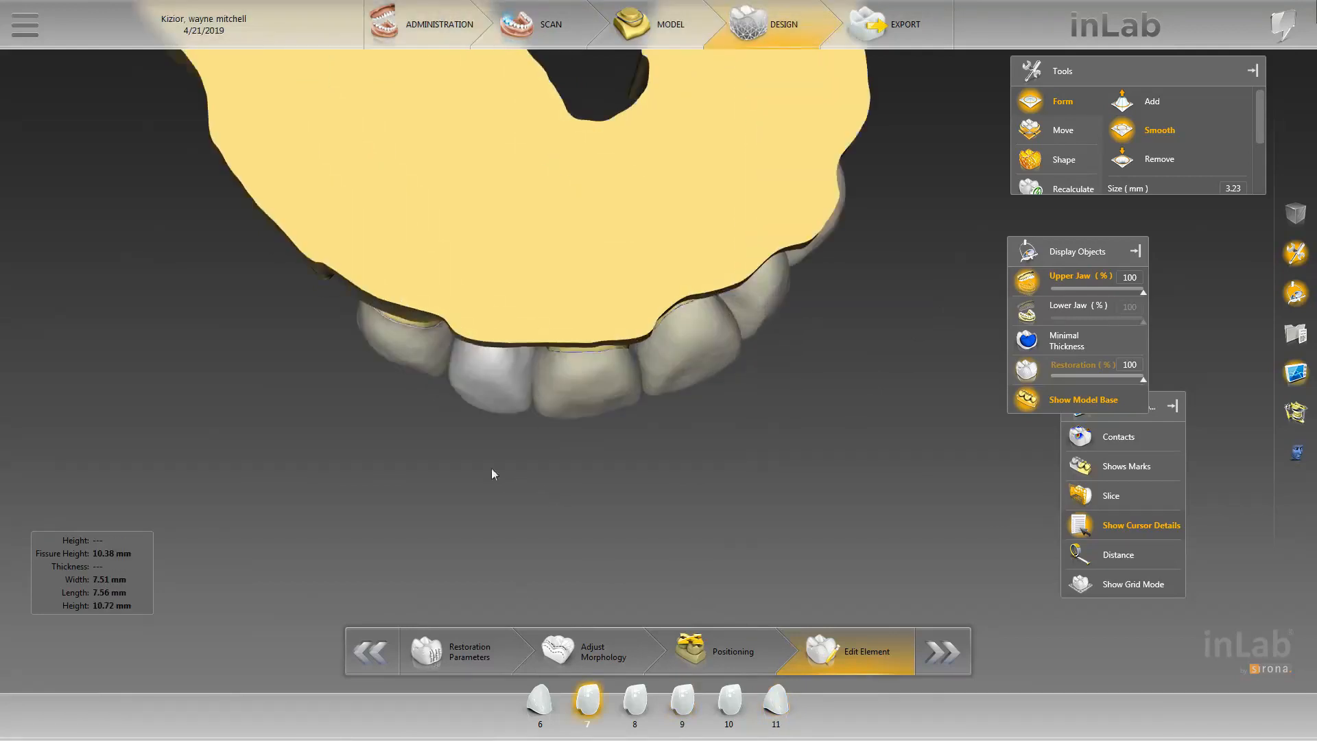
pyautogui.moveTo(491, 468); pyautogui.dragTo(497, 405, button='right')
pyautogui.click(508, 397)
pyautogui.click(485, 402)
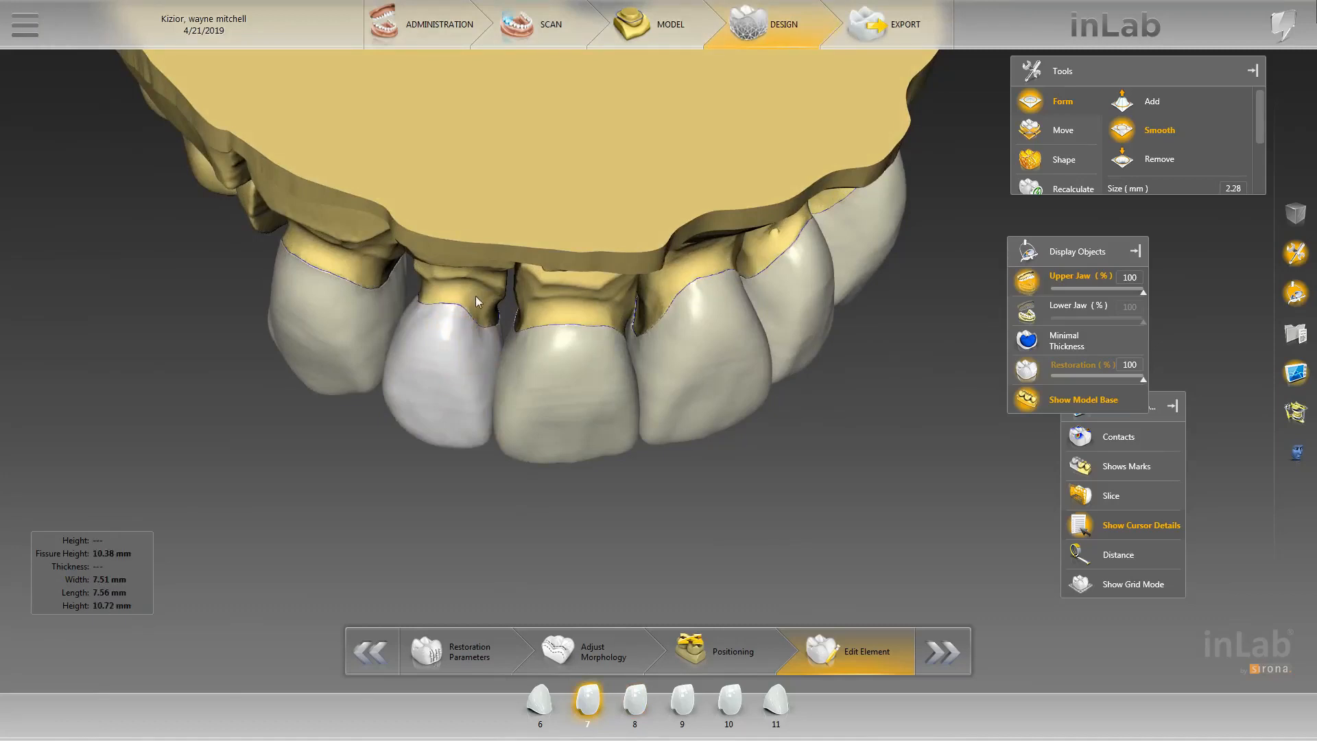
# - Smooth the facial surface of restoration 6 towards its cervical margin and return to restoration 7
pyautogui.moveTo(476, 296)
pyautogui.mouseDown(button='right')
pyautogui.moveTo(482, 316)
pyautogui.moveTo(471, 302)
pyautogui.mouseUp(button='right')
pyautogui.click(365, 339)
pyautogui.moveTo(376, 307); pyautogui.dragTo(375, 299)
pyautogui.moveTo(278, 300)
pyautogui.mouseDown(button='right')
pyautogui.moveTo(270, 383)
pyautogui.moveTo(321, 343)
pyautogui.mouseUp(button='right')
pyautogui.moveTo(325, 322); pyautogui.dragTo(305, 259)
pyautogui.moveTo(466, 349); pyautogui.dragTo(474, 321, button='right')
pyautogui.click(464, 340)
# - Smooth the side of restoration 7 facing restoration 6 from the lingual view with the Smooth size at 2.88 mm
pyautogui.moveTo(357, 342)
pyautogui.mouseDown(button='right')
pyautogui.moveTo(435, 332)
pyautogui.moveTo(508, 257)
pyautogui.mouseUp(button='right')
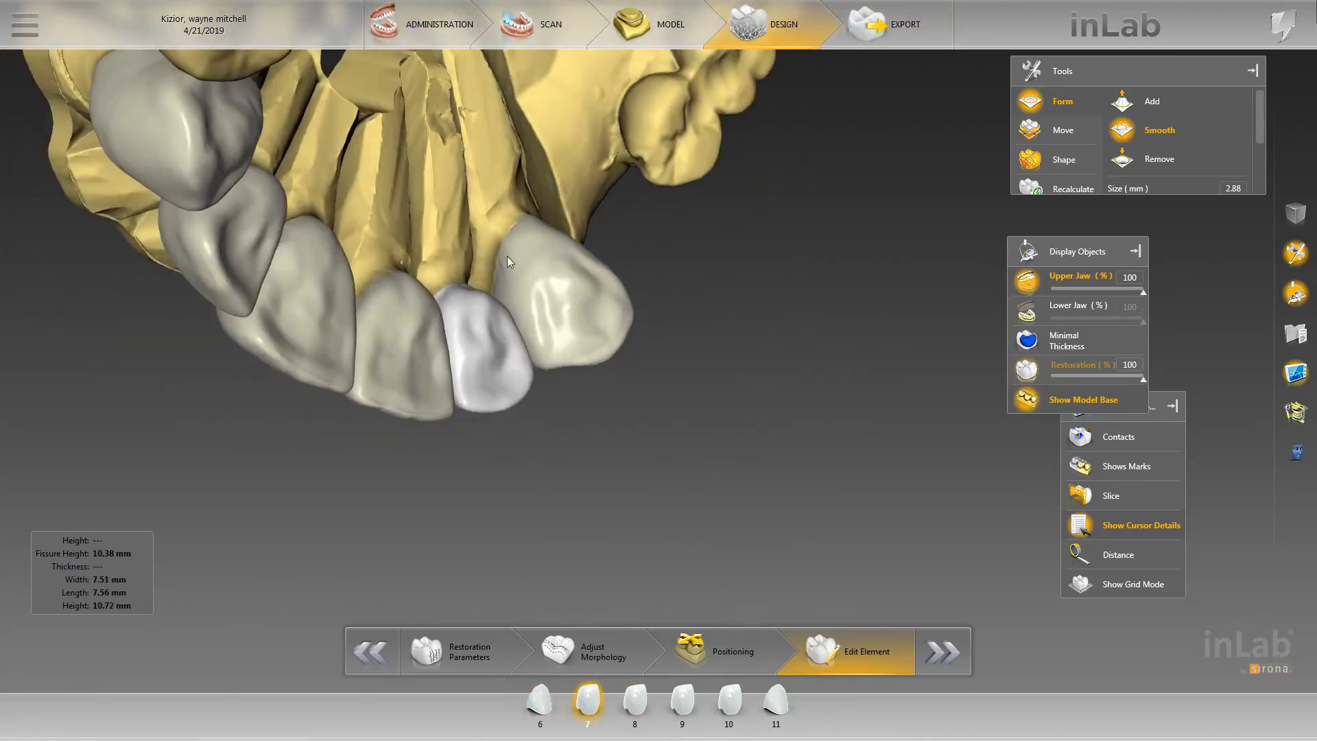
pyautogui.click(508, 259)
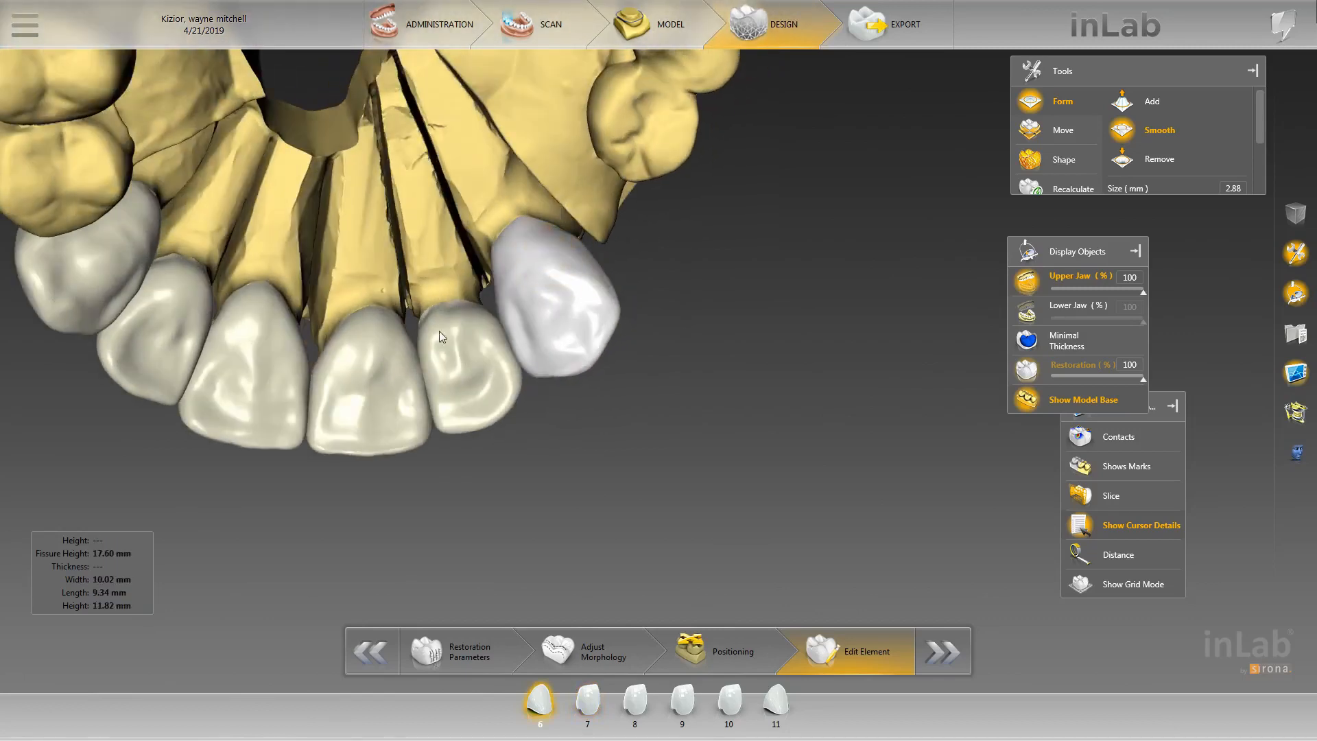
pyautogui.click(493, 338)
pyautogui.moveTo(486, 323)
pyautogui.mouseDown(button='right')
pyautogui.moveTo(475, 311)
pyautogui.moveTo(481, 332)
pyautogui.moveTo(497, 284)
pyautogui.moveTo(447, 354)
pyautogui.mouseUp(button='right')
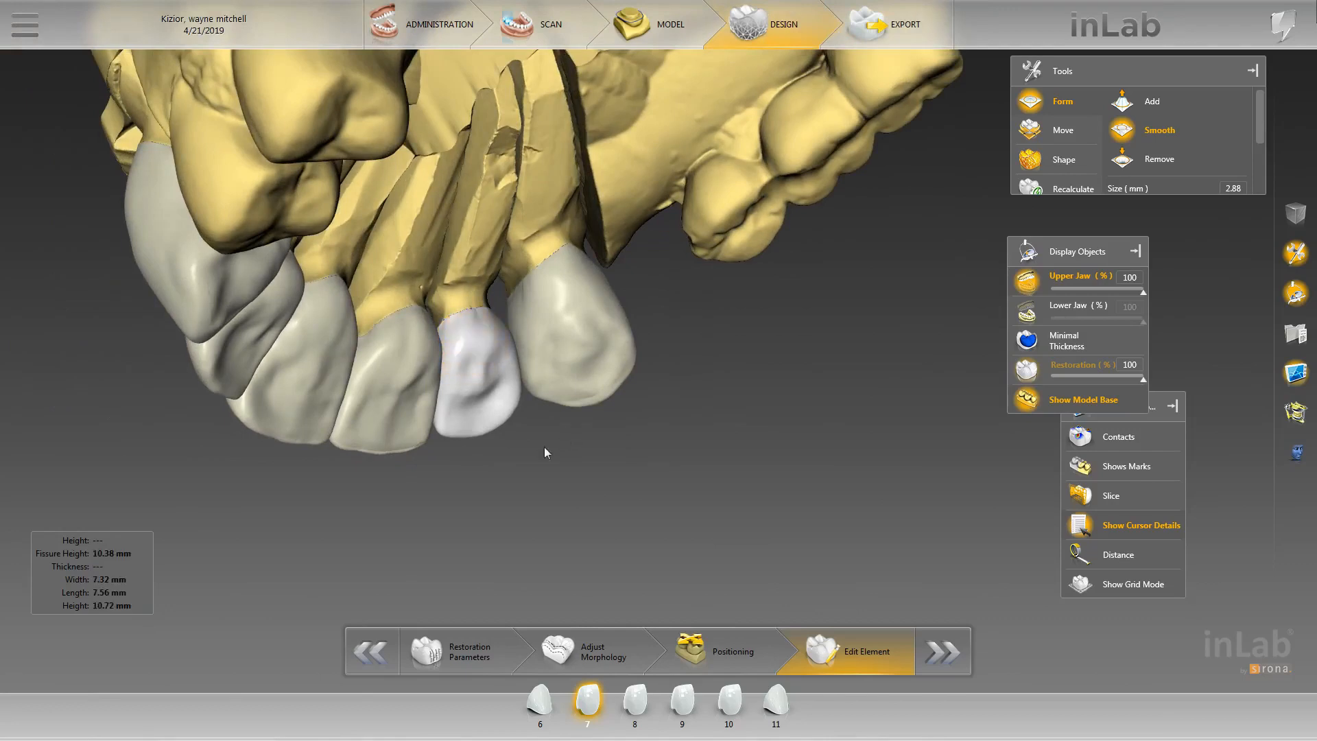
pyautogui.moveTo(545, 452); pyautogui.dragTo(435, 334, button='right')
# - Go through the remaining restorations from the lingual side and smooth the mesial lingual contour of restoration 11
pyautogui.click(582, 348)
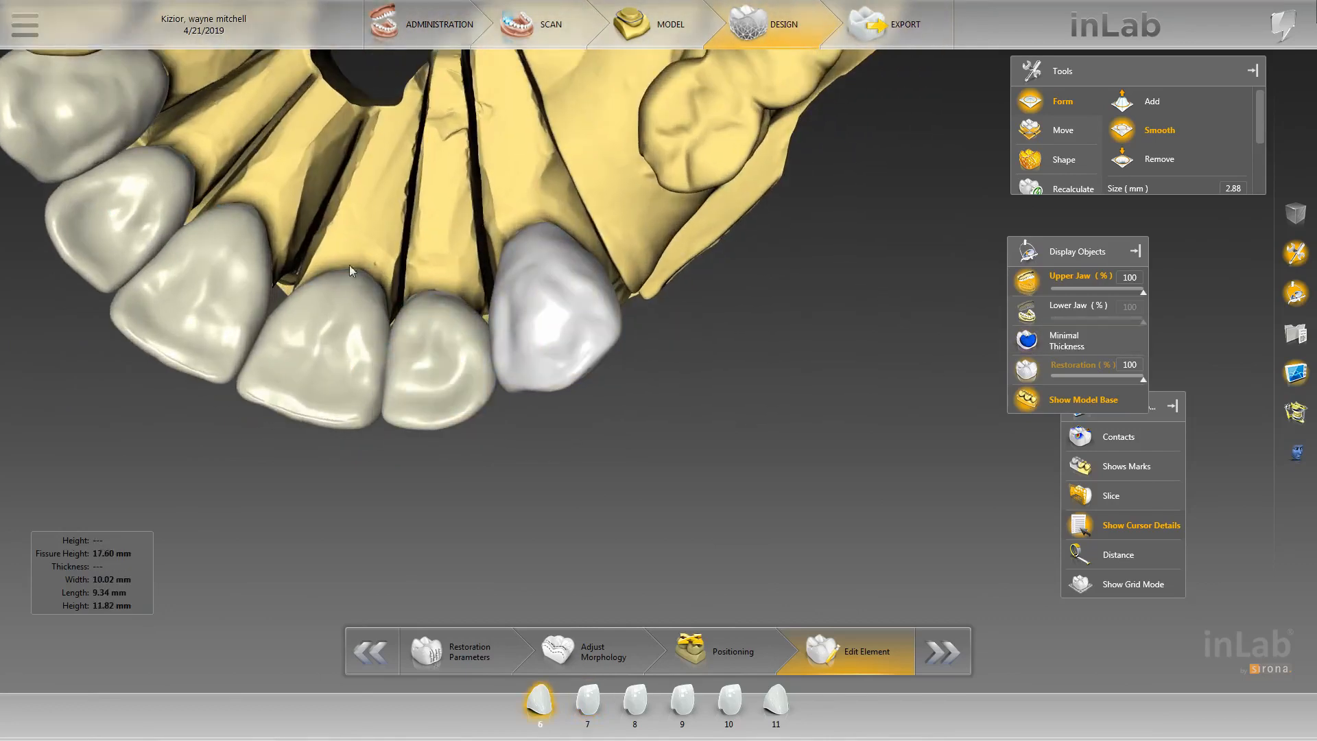
pyautogui.moveTo(350, 271); pyautogui.dragTo(354, 285, button='right')
pyautogui.click(372, 318)
pyautogui.click(213, 251)
pyautogui.moveTo(327, 197); pyautogui.dragTo(419, 304, button='middle')
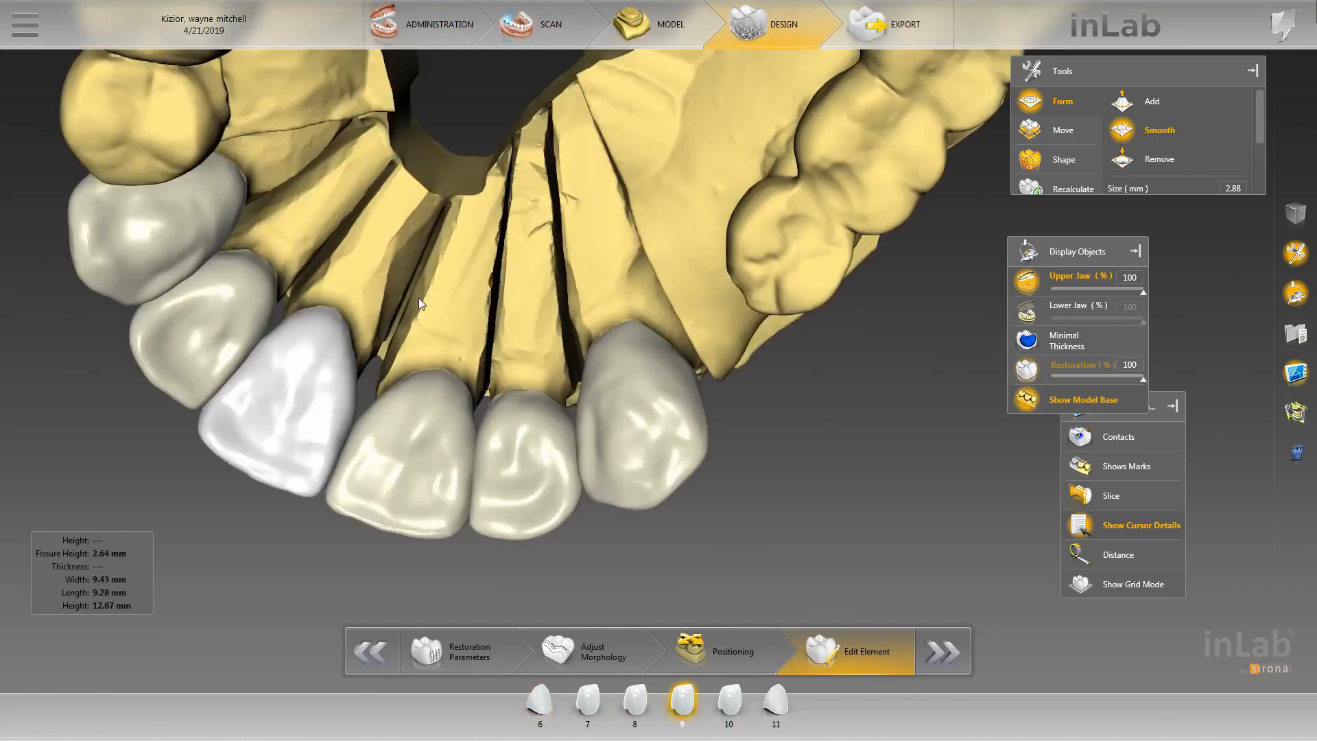
pyautogui.moveTo(421, 304); pyautogui.dragTo(350, 350, button='right')
pyautogui.click(351, 351)
pyautogui.click(324, 268)
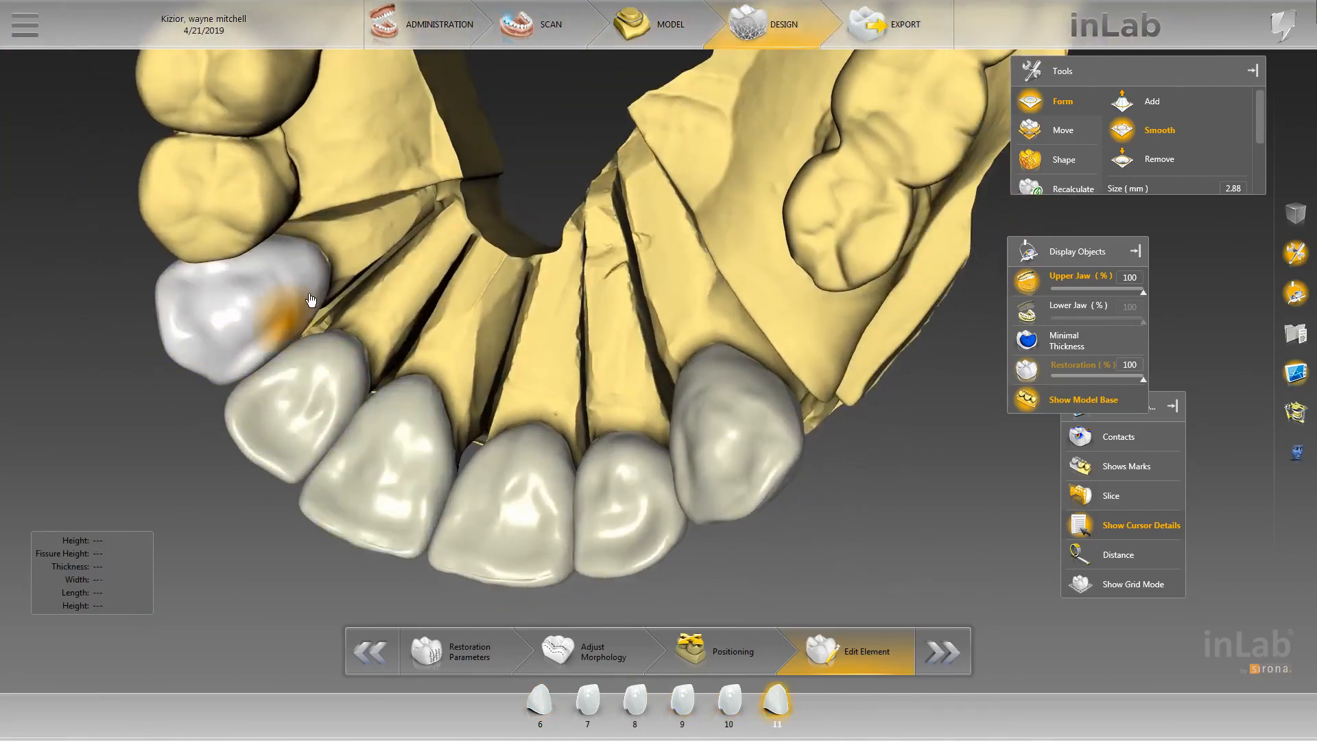
pyautogui.moveTo(322, 271); pyautogui.dragTo(603, 282, button='right')
# - Examine the contours and symmetry of all six restorations across the arch, ending with a straight front view
pyautogui.scroll(-5, 602, 279)
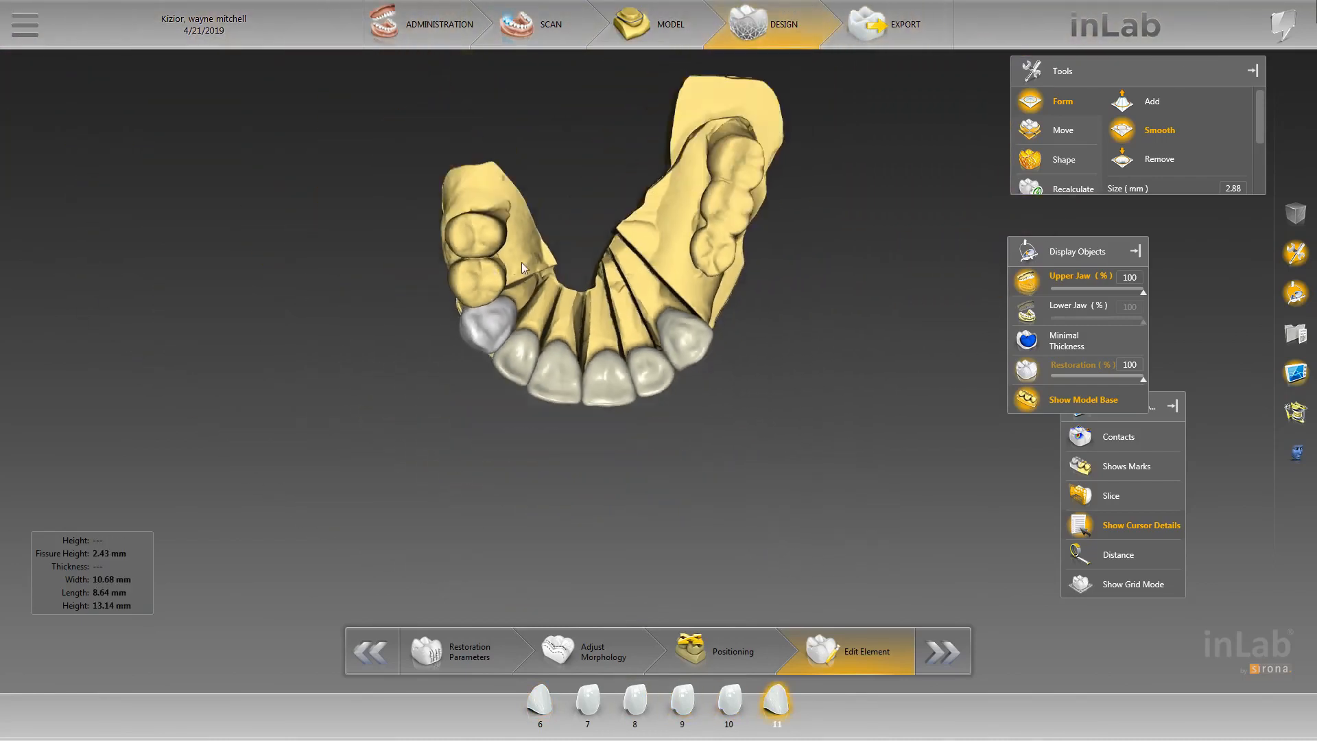
pyautogui.moveTo(521, 262); pyautogui.dragTo(374, 479, button='right')
pyautogui.moveTo(569, 460); pyautogui.dragTo(701, 513, button='middle')
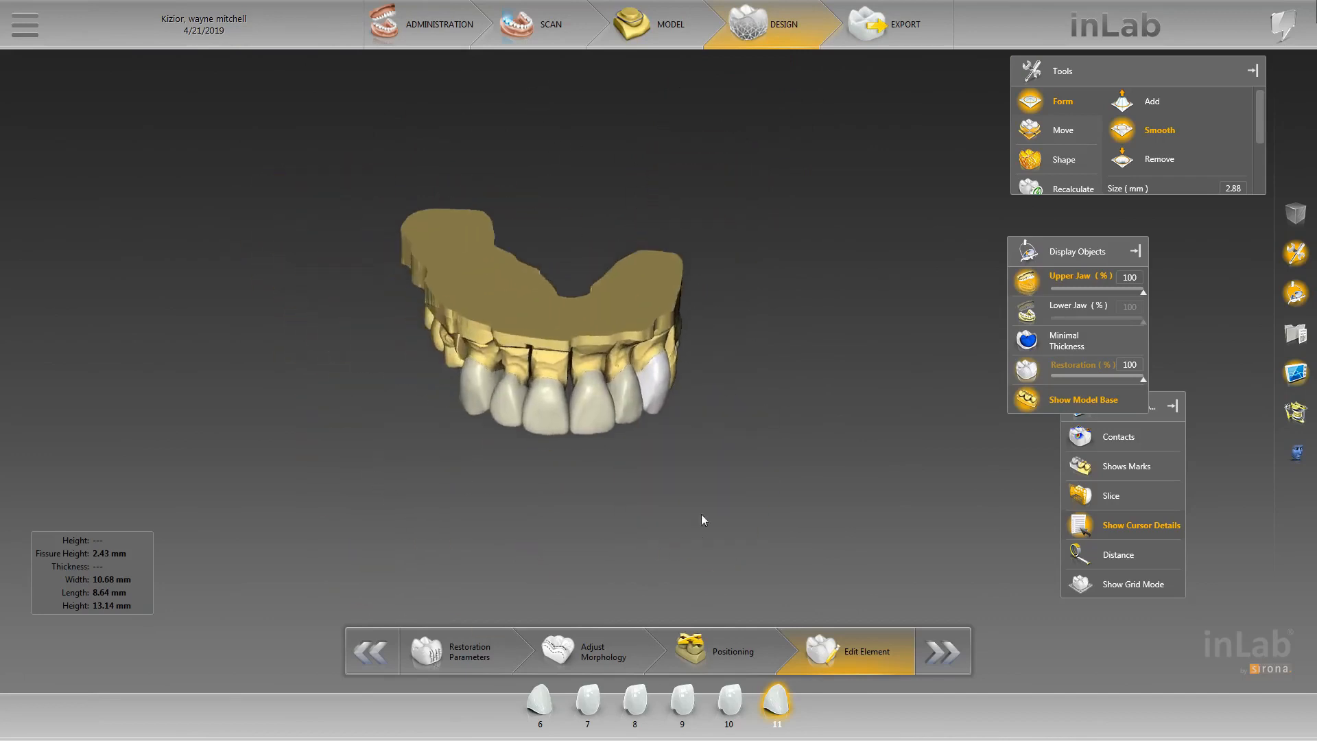
pyautogui.moveTo(700, 512); pyautogui.dragTo(697, 457, button='right')
pyautogui.scroll(5, 696, 457)
pyautogui.moveTo(635, 514); pyautogui.dragTo(717, 537, button='middle')
pyautogui.moveTo(717, 537); pyautogui.dragTo(699, 542, button='right')
pyautogui.scroll(2, 534, 574)
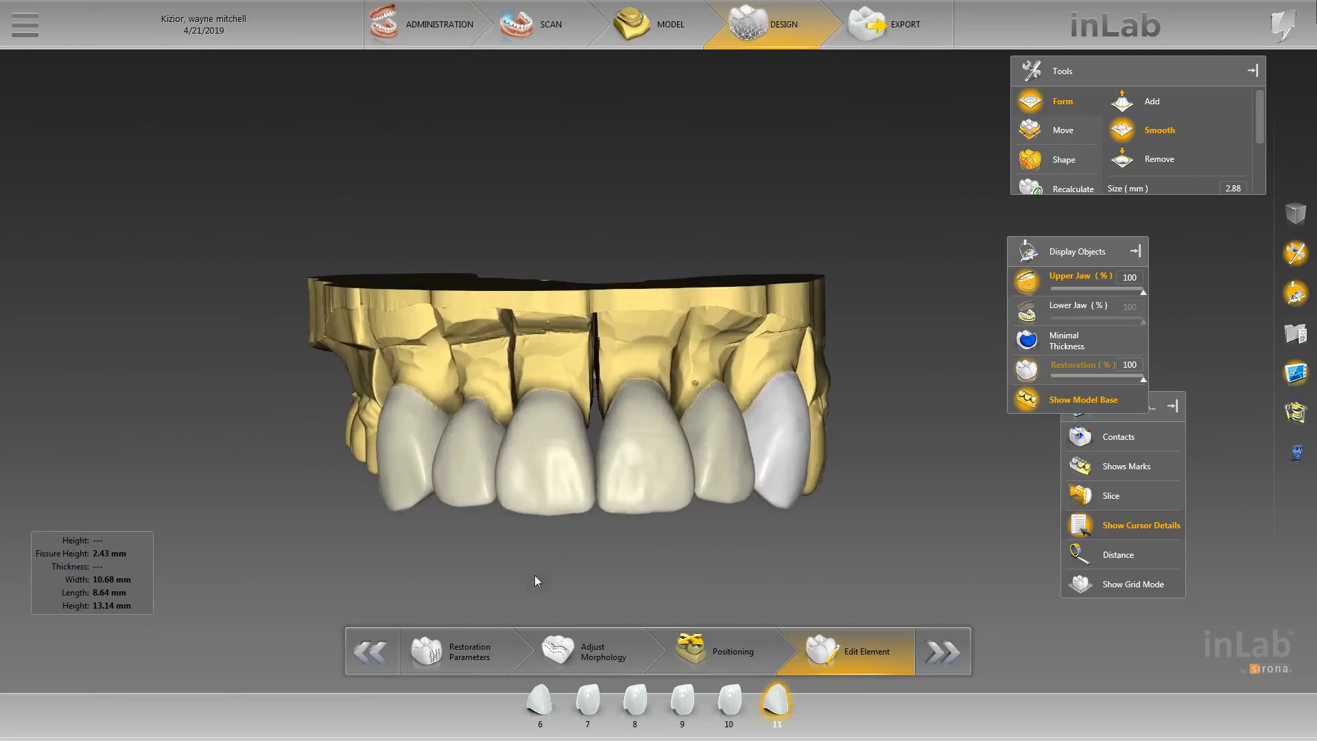
pyautogui.moveTo(534, 575); pyautogui.dragTo(532, 538, button='middle')
# - Show the upper and lower jaws together with contacts and overlay the measuring grid on the front view
pyautogui.click(1040, 284)
pyautogui.click(1036, 312)
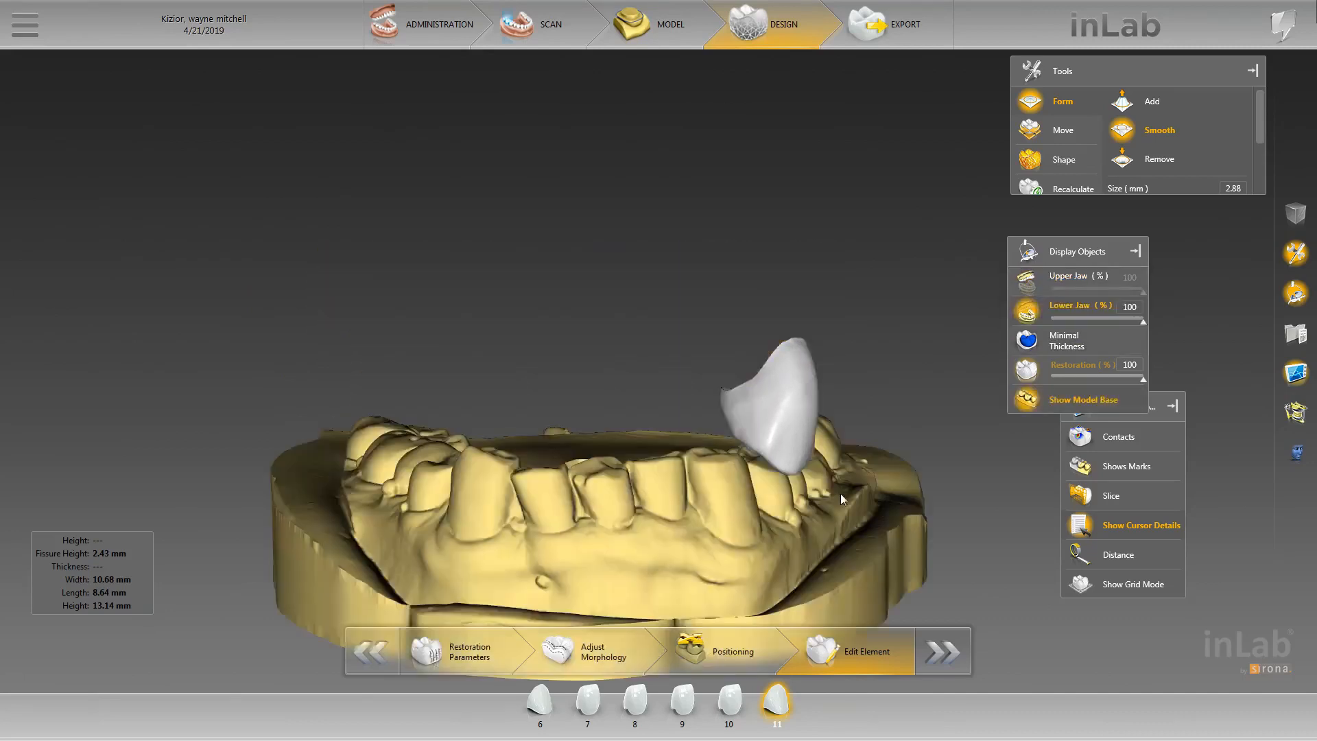
pyautogui.scroll(-2, 991, 312)
pyautogui.click(1032, 282)
pyautogui.click(1090, 437)
pyautogui.moveTo(780, 528); pyautogui.dragTo(785, 497, button='middle')
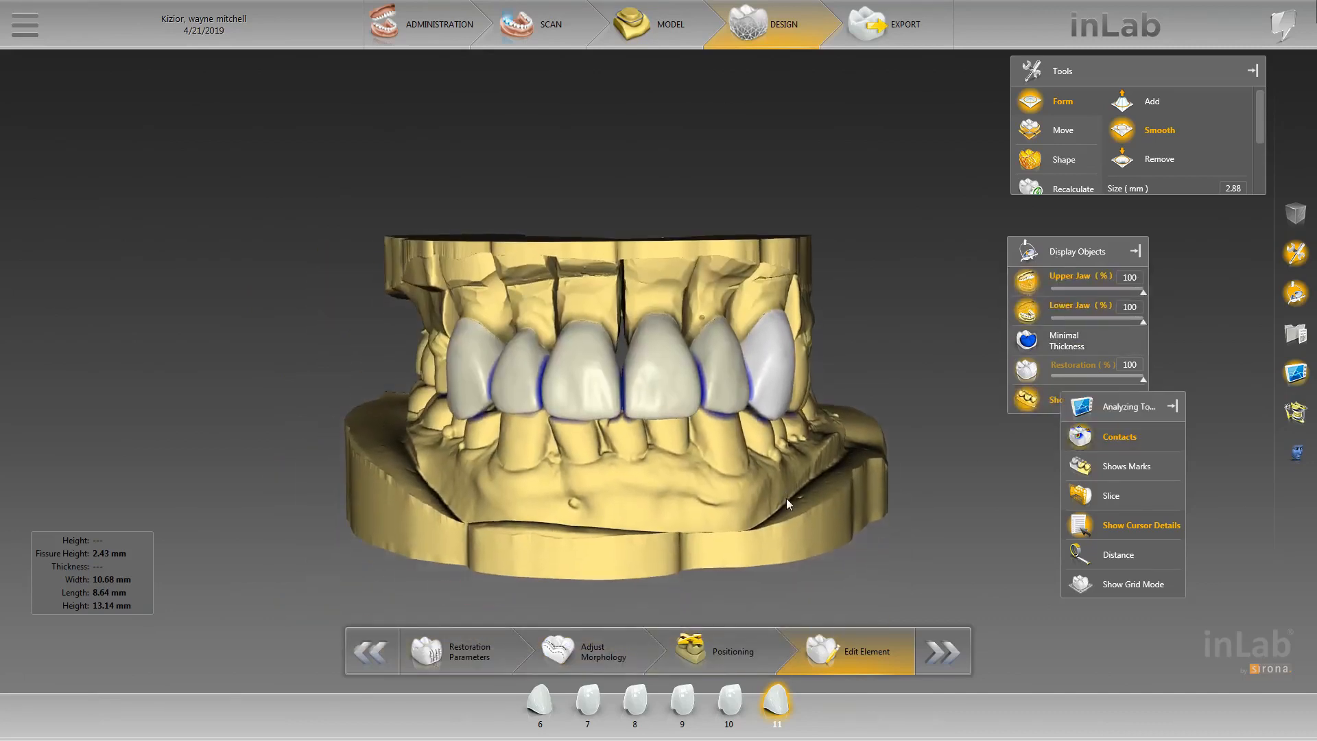
pyautogui.scroll(4, 786, 535)
pyautogui.press('ctrl')
pyautogui.moveTo(781, 564)
pyautogui.mouseDown(button='middle')
pyautogui.moveTo(787, 527)
pyautogui.moveTo(784, 546)
pyautogui.mouseUp(button='middle')
pyautogui.press('g')
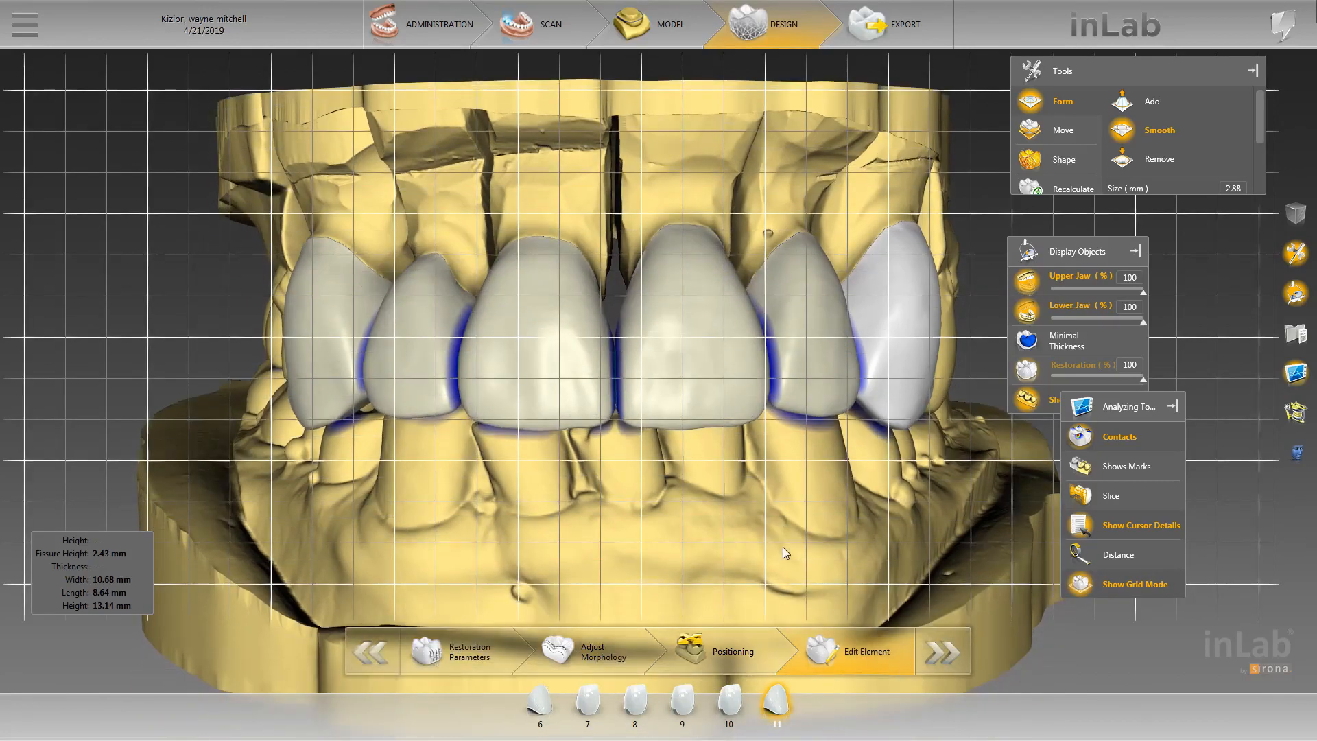
# - Isolate restoration 9 over the lower jaw, hide the grid and contacts, and smooth its distal side at 2.35 mm
pyautogui.click(1028, 282)
pyautogui.click(682, 705)
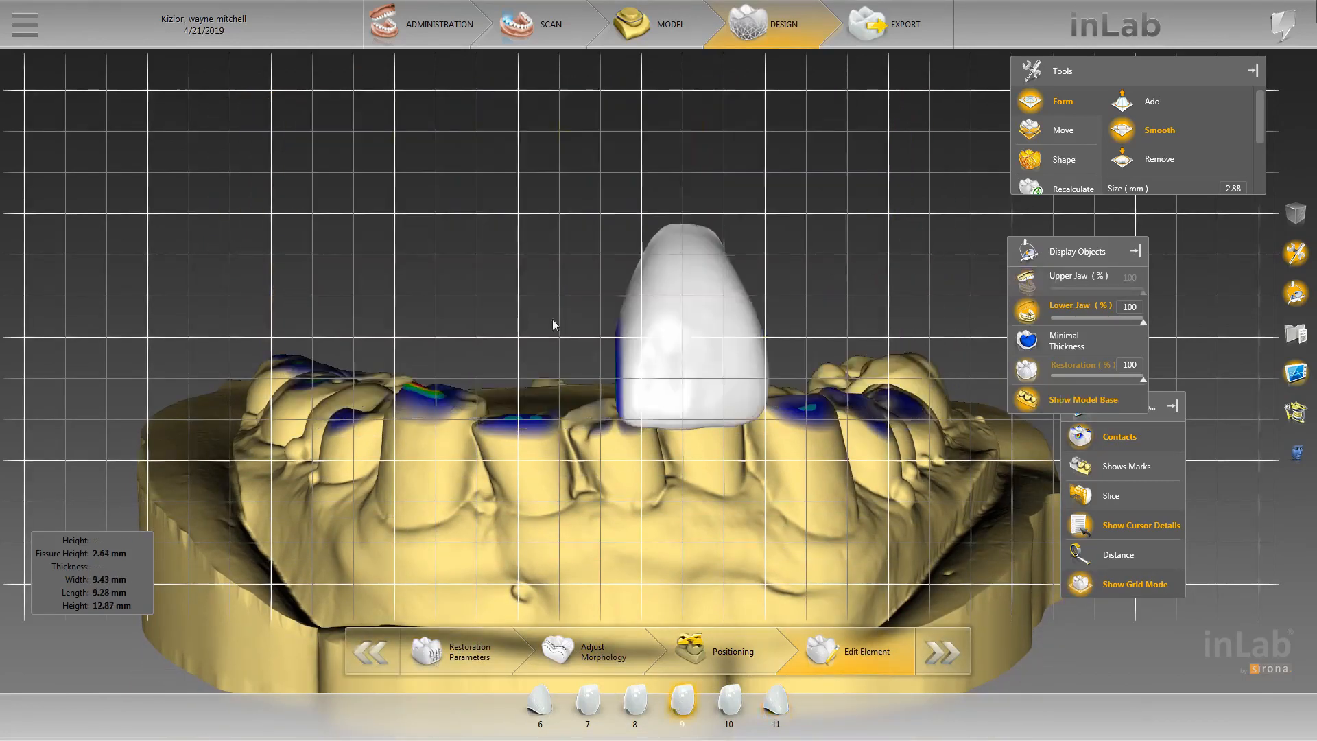
pyautogui.moveTo(554, 323); pyautogui.dragTo(485, 338)
pyautogui.press('g')
pyautogui.scroll(4, 782, 349)
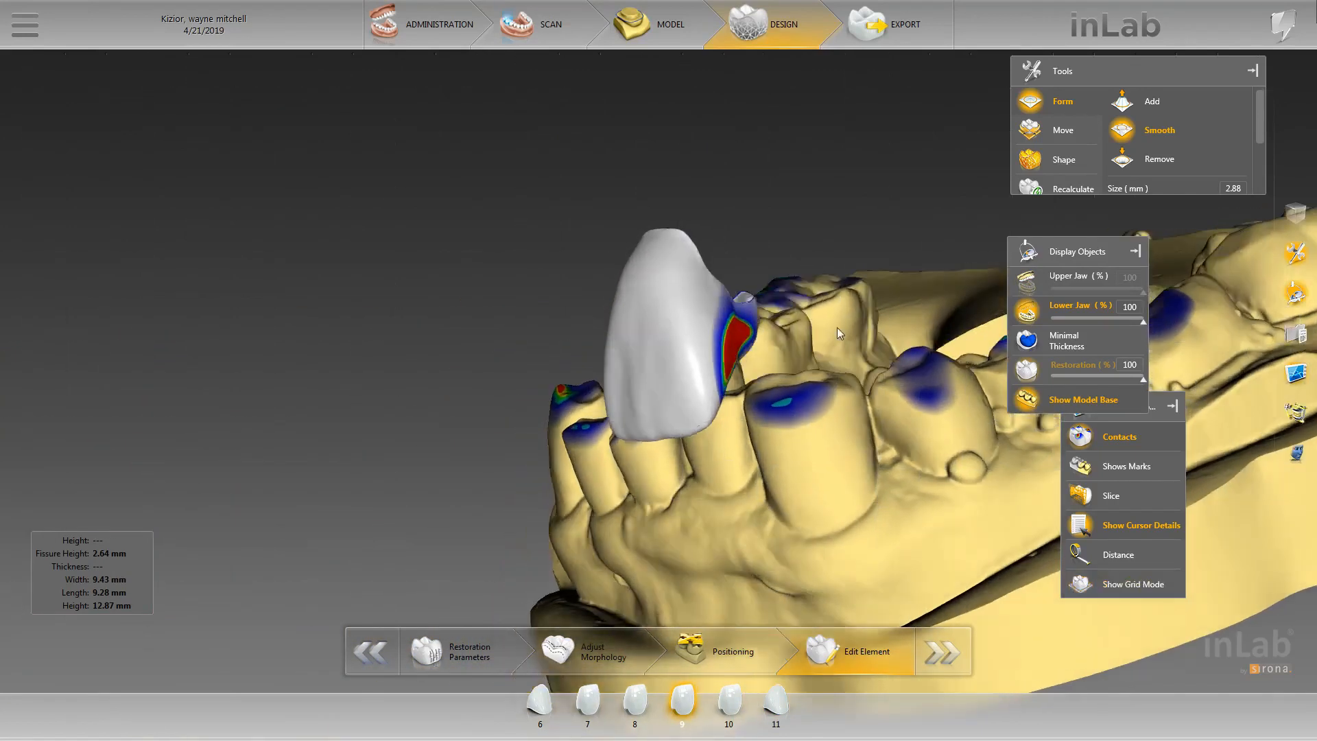
pyautogui.click(1089, 446)
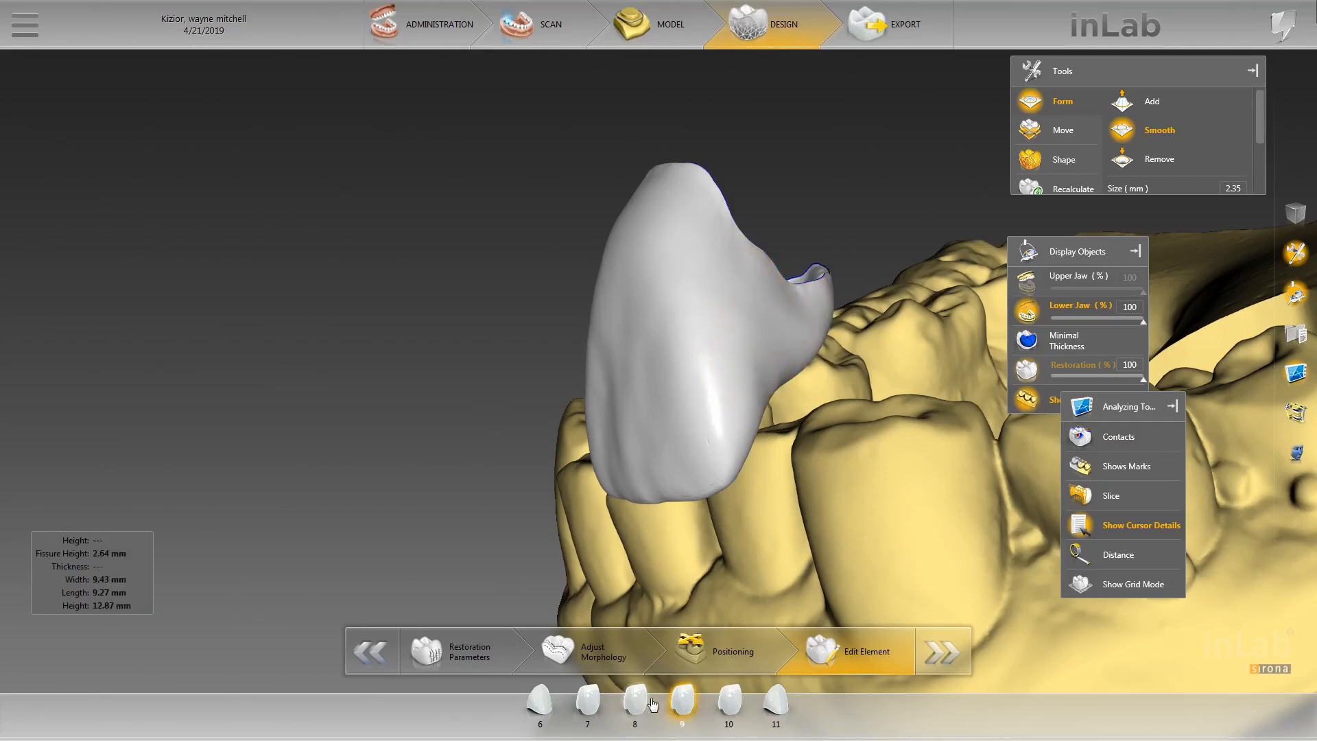
# - Show the contacts on restoration 10, inspect its mesial contact area and hide the contacts again
pyautogui.click(1081, 437)
pyautogui.click(729, 699)
pyautogui.moveTo(535, 343); pyautogui.dragTo(796, 359)
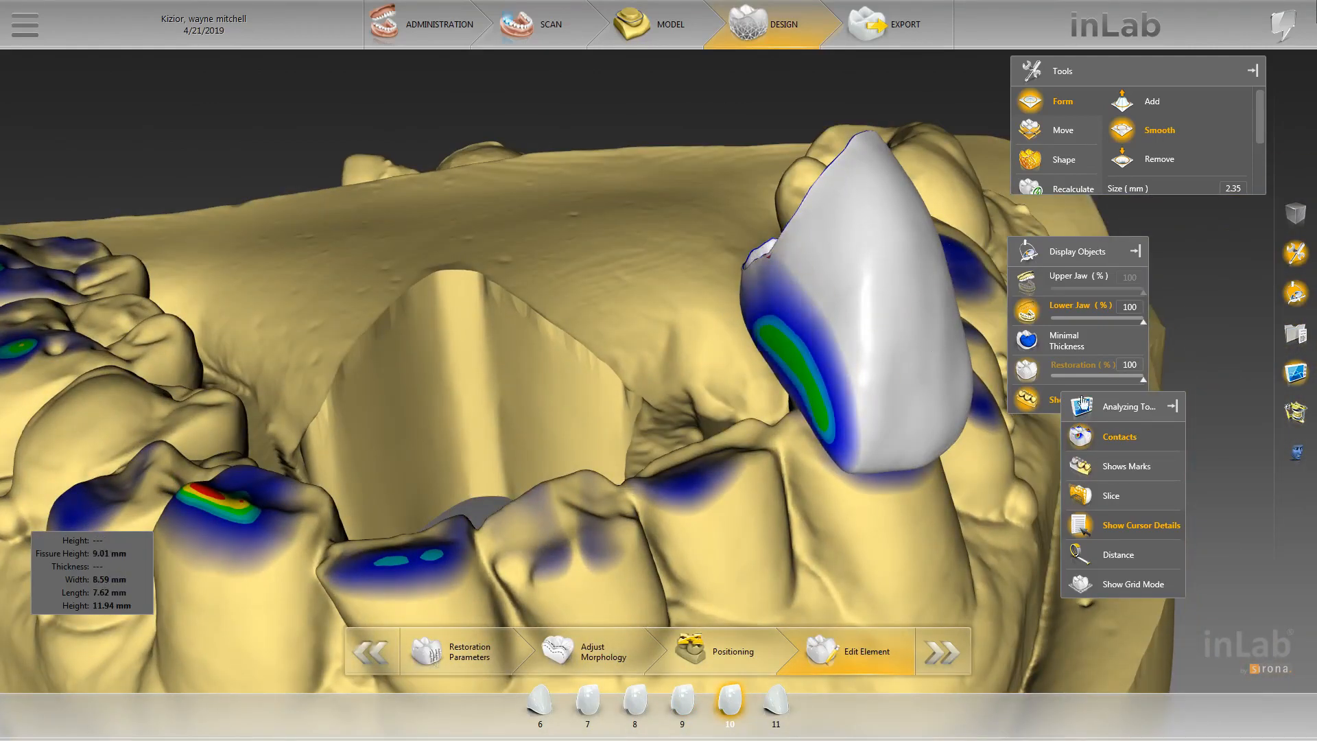
pyautogui.click(1081, 437)
pyautogui.scroll(-4, 978, 455)
pyautogui.moveTo(979, 455); pyautogui.dragTo(864, 473)
# - Switch to restoration 11 over the lower jaw, show the contacts and inspect its mesial contact area
pyautogui.click(687, 717)
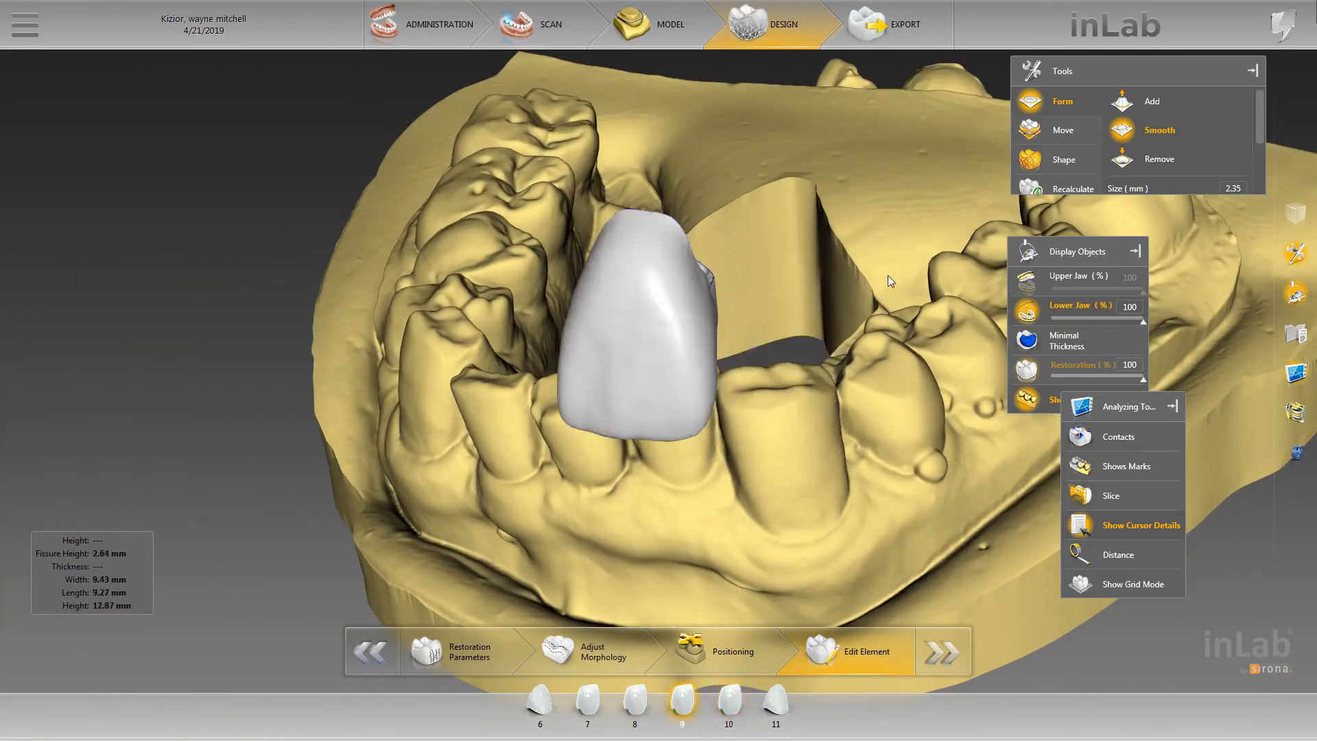
pyautogui.moveTo(890, 281); pyautogui.dragTo(836, 329)
pyautogui.click(776, 702)
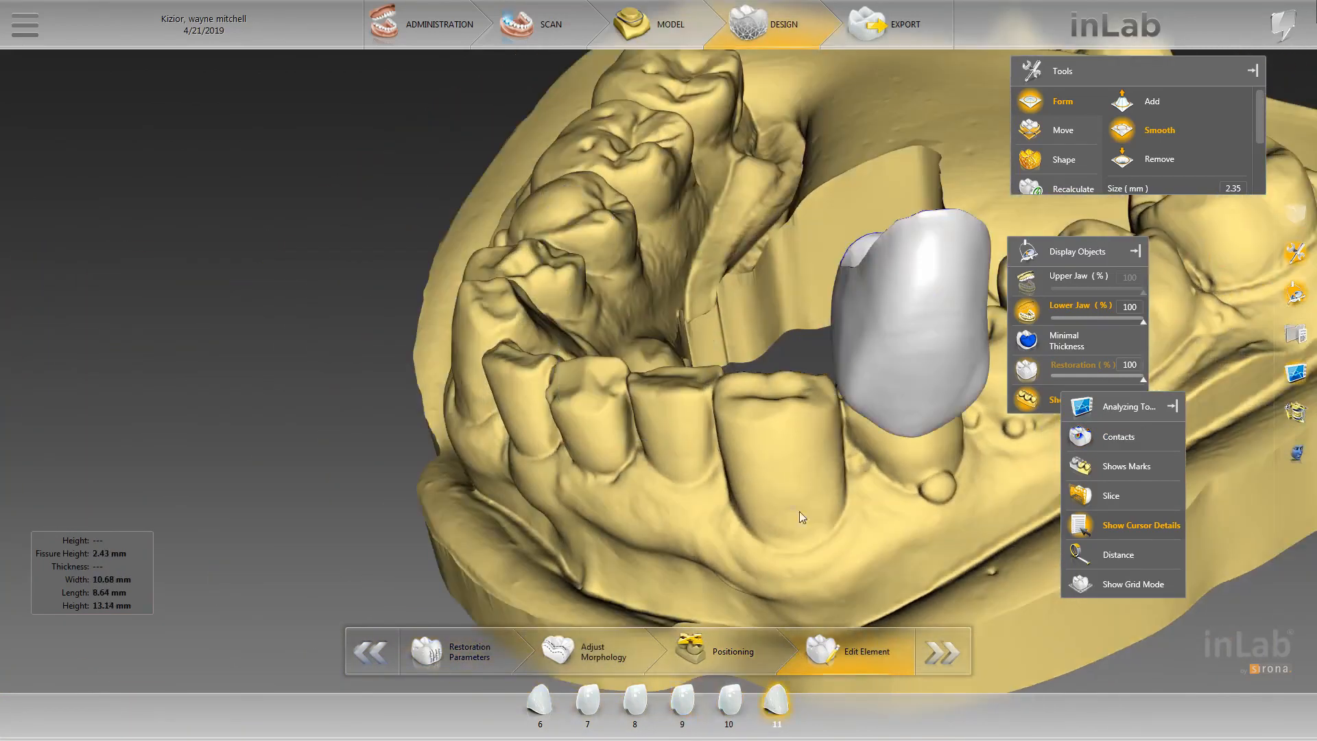
pyautogui.click(1060, 437)
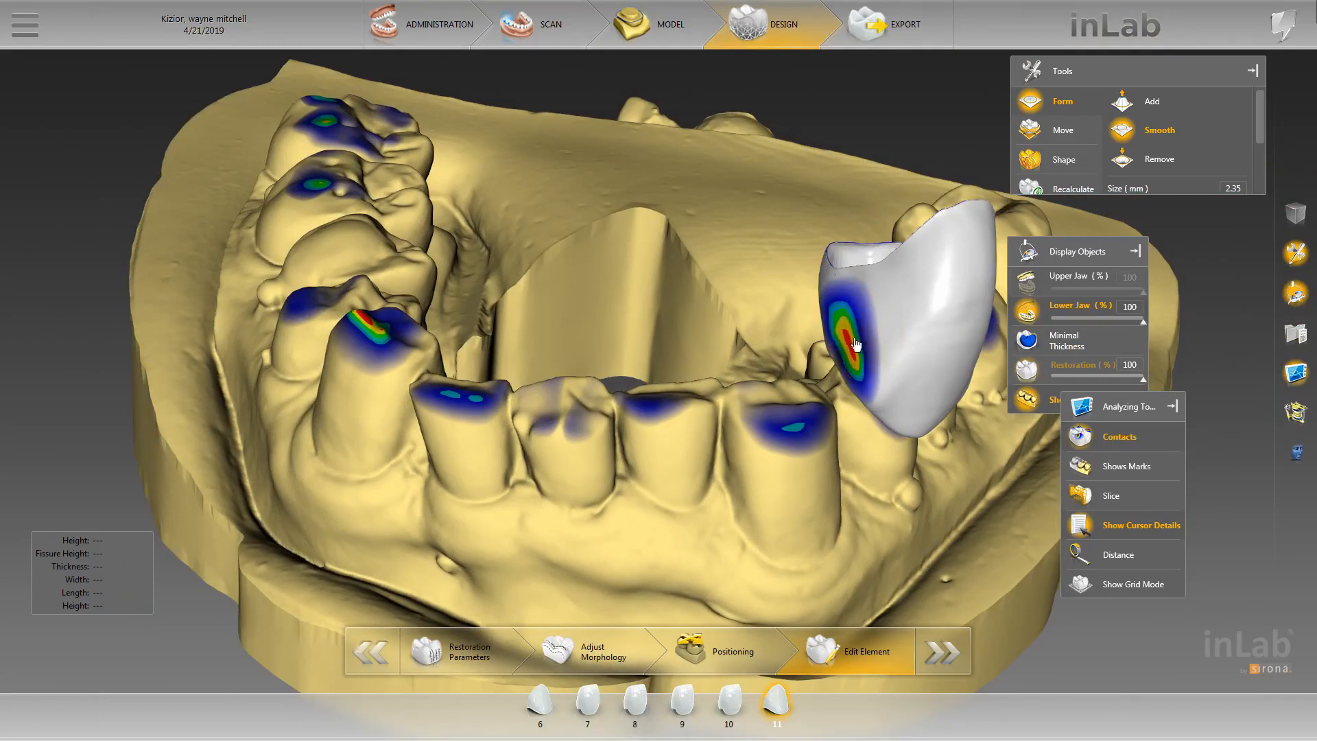
# - Smooth the distal contact area of restoration 10, using sizes of 1.98 mm and 2.55 mm
pyautogui.click(729, 699)
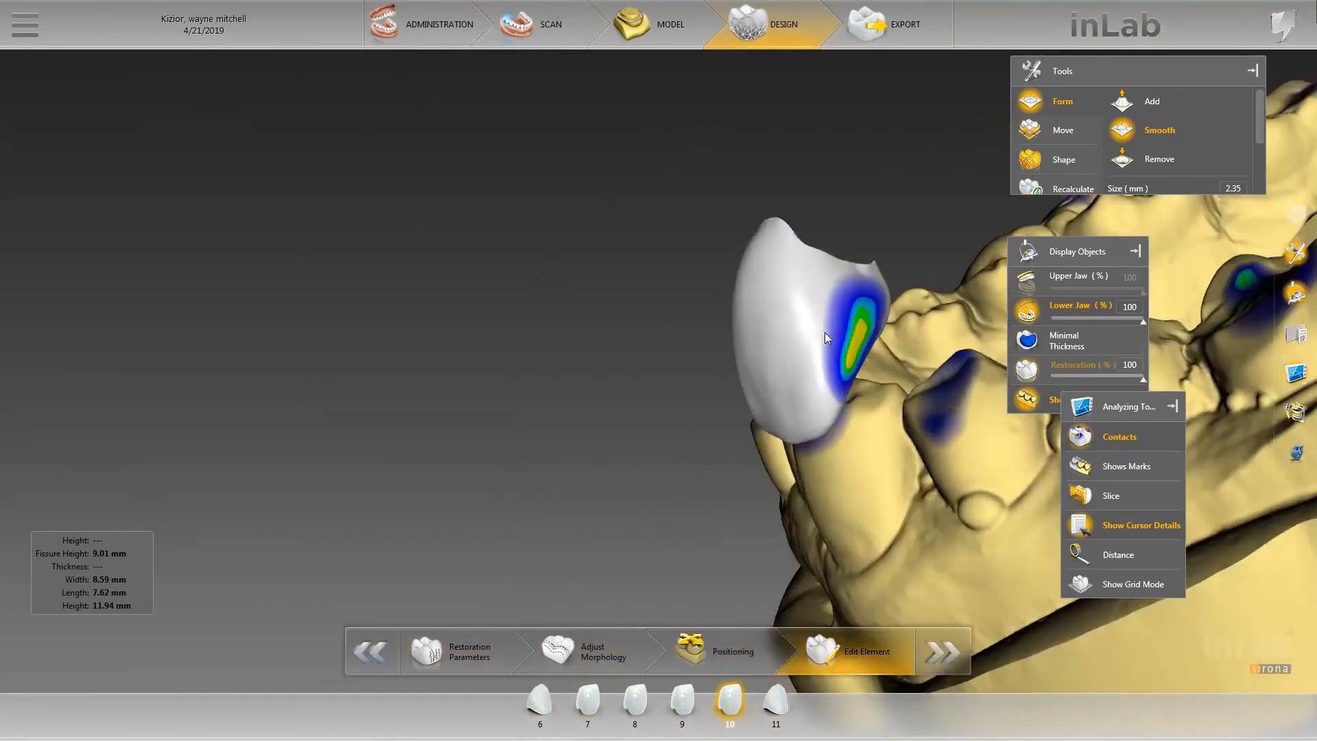
pyautogui.rightClick(859, 353)
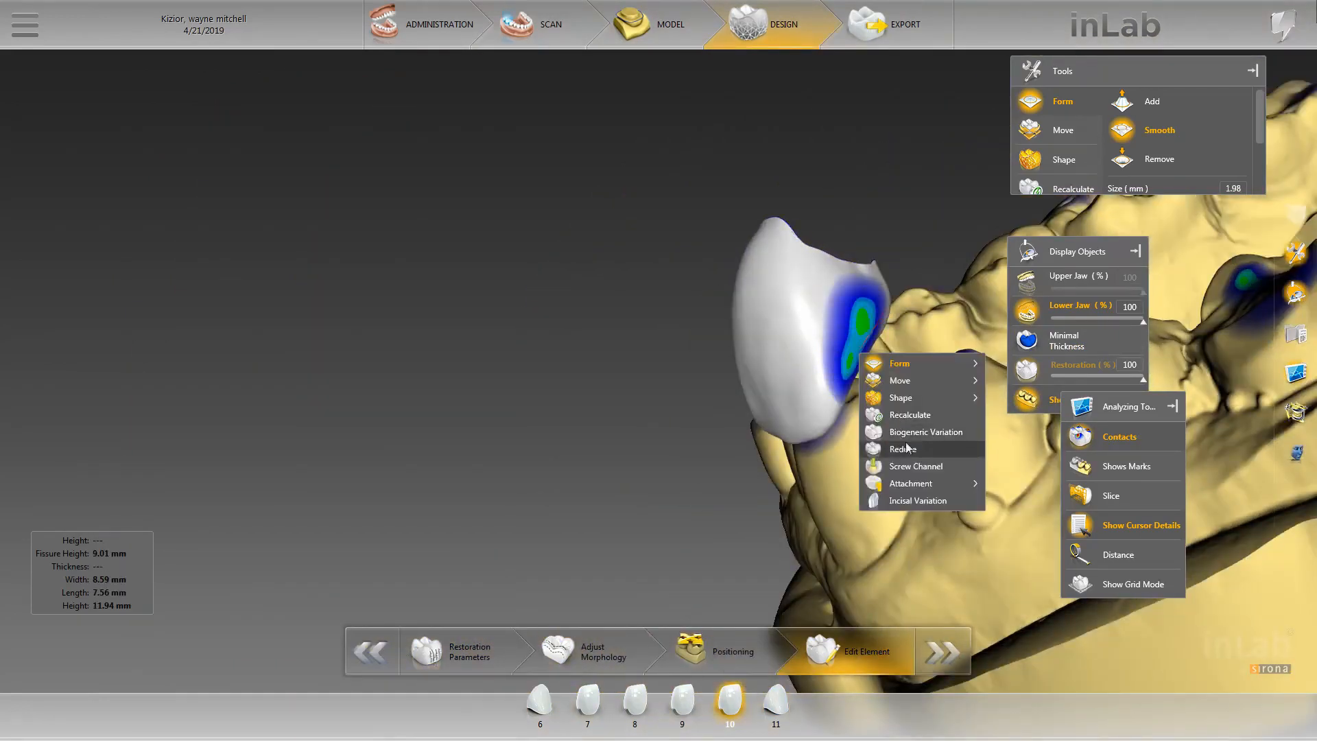
pyautogui.rightClick(852, 319)
pyautogui.click(852, 316)
pyautogui.scroll(3, 853, 317)
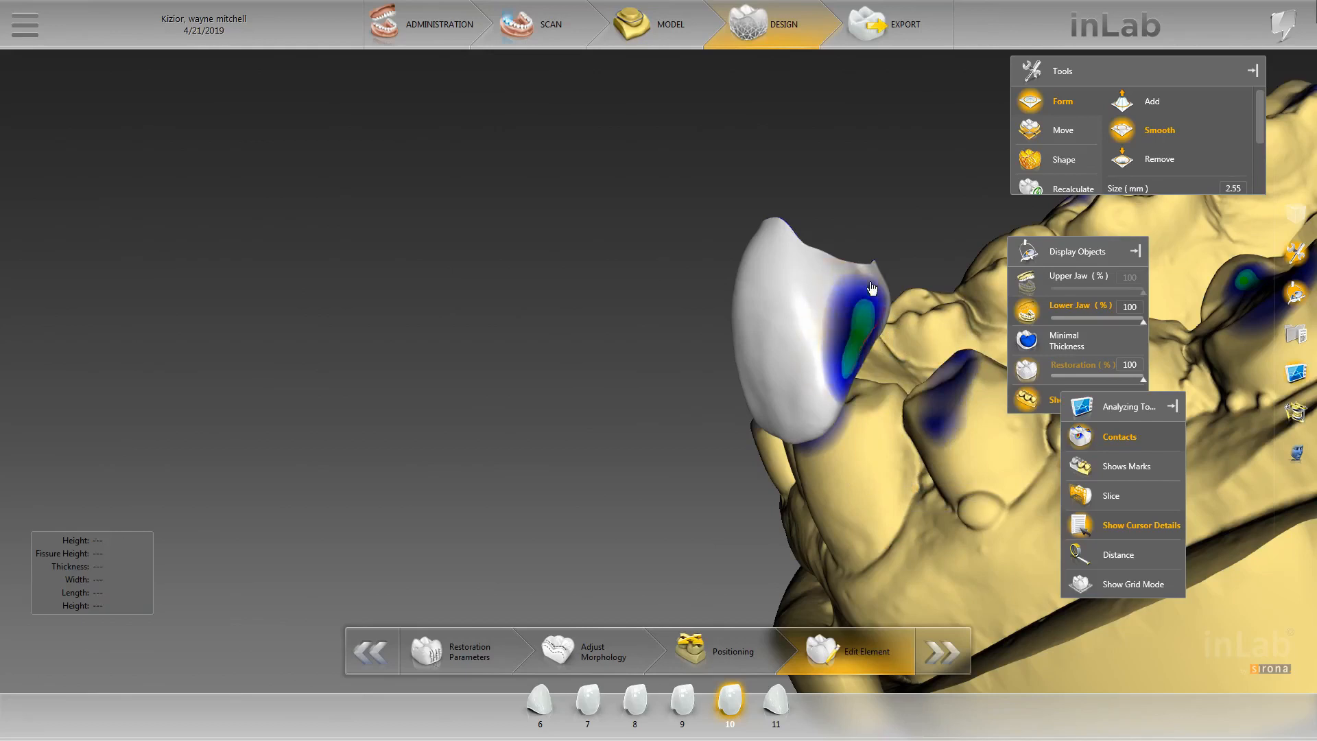
pyautogui.moveTo(866, 315)
pyautogui.mouseDown(button='middle')
pyautogui.moveTo(982, 296)
pyautogui.moveTo(886, 303)
pyautogui.moveTo(862, 345)
pyautogui.mouseUp(button='middle')
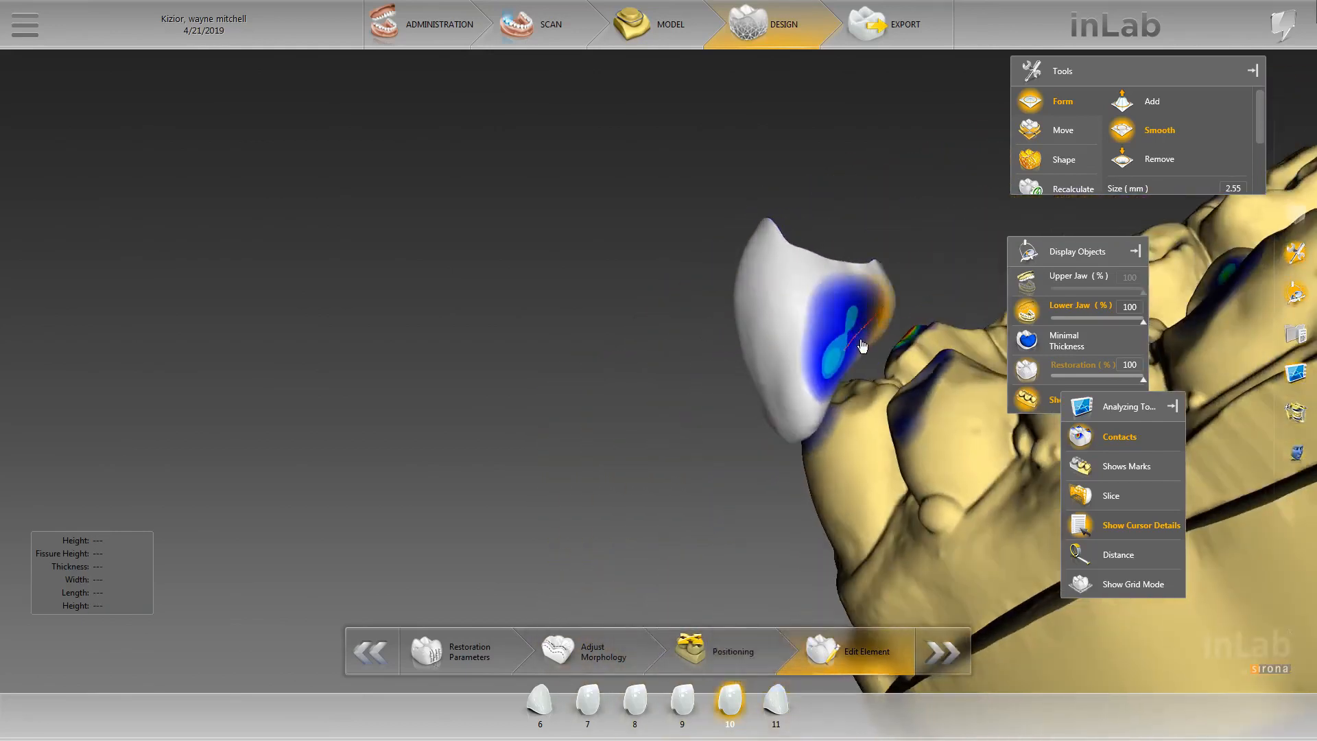
pyautogui.click(1088, 434)
pyautogui.moveTo(693, 279); pyautogui.dragTo(843, 369, button='middle')
pyautogui.click(1079, 441)
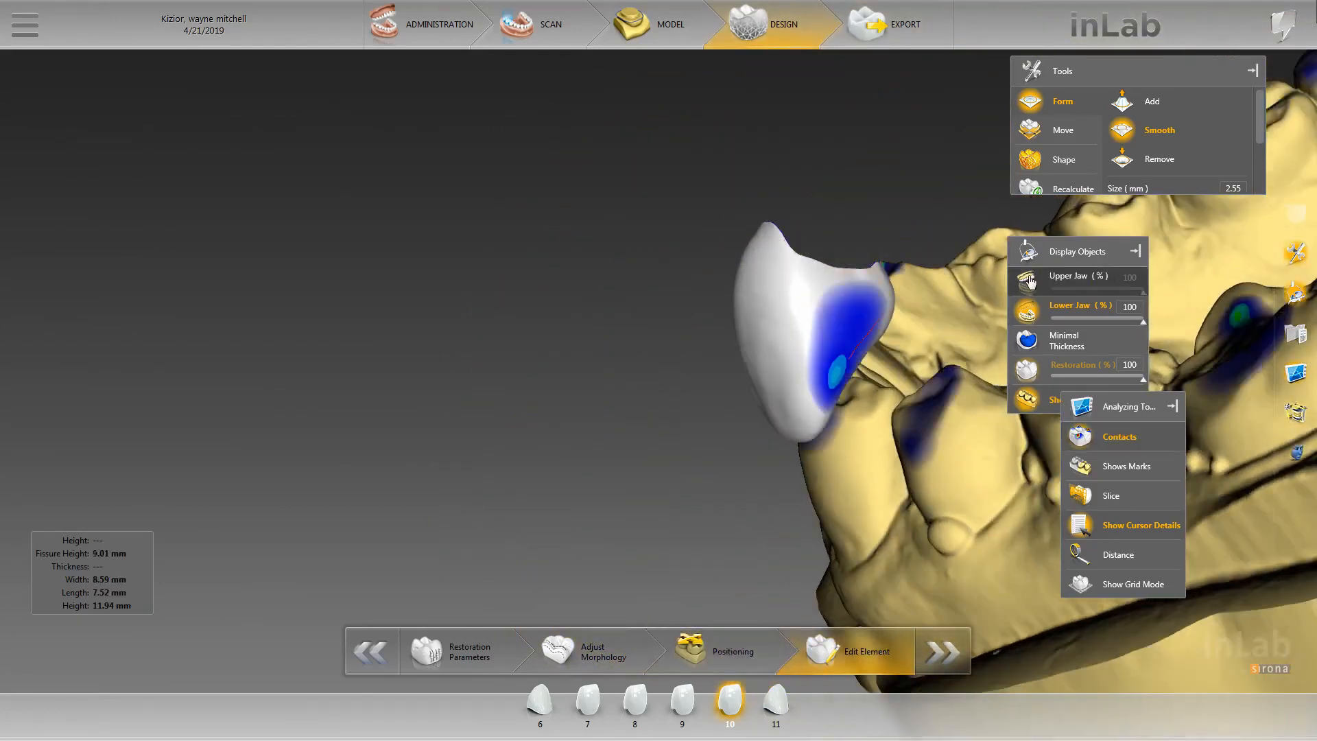
# - Show the upper jaw, inspect the interproximal contact between restorations 10 and 11, and hide the upper jaw again
pyautogui.click(1027, 283)
pyautogui.moveTo(681, 340); pyautogui.dragTo(811, 333, button='middle')
pyautogui.scroll(5, 836, 343)
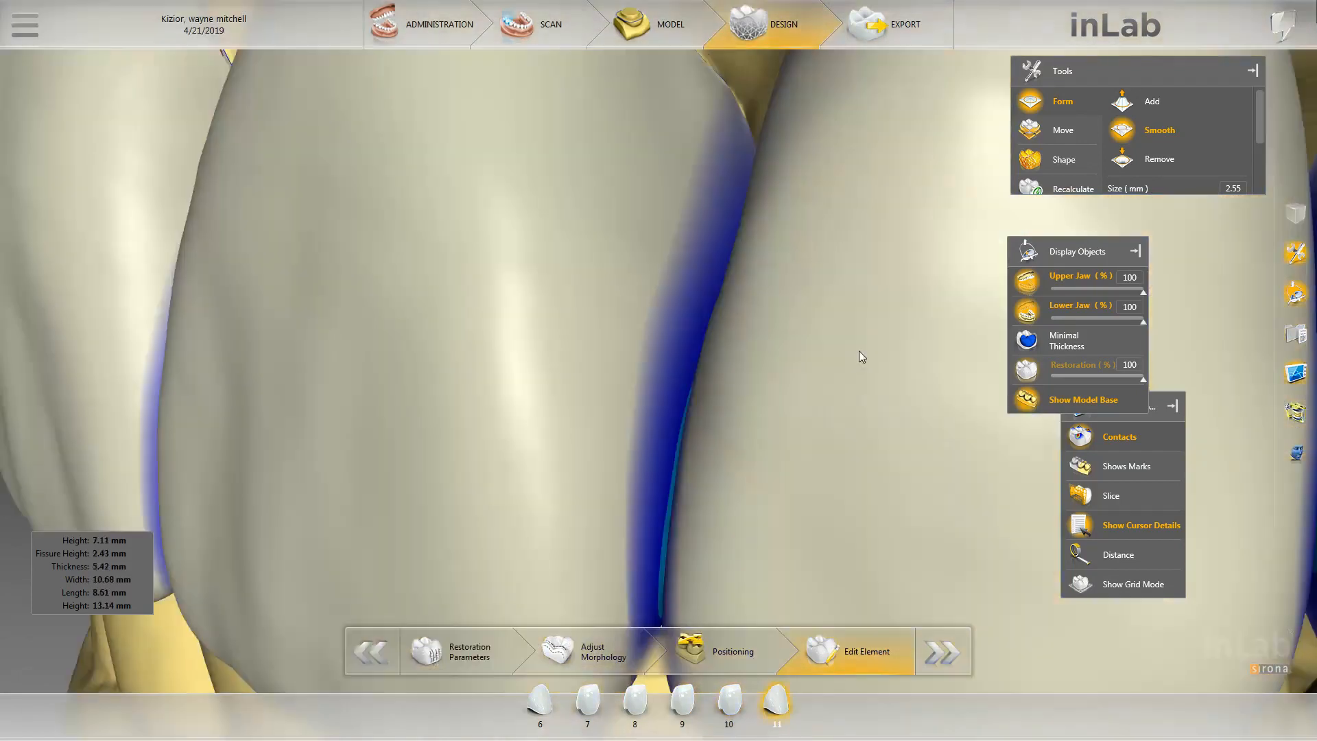
pyautogui.scroll(-6, 864, 351)
pyautogui.click(1027, 283)
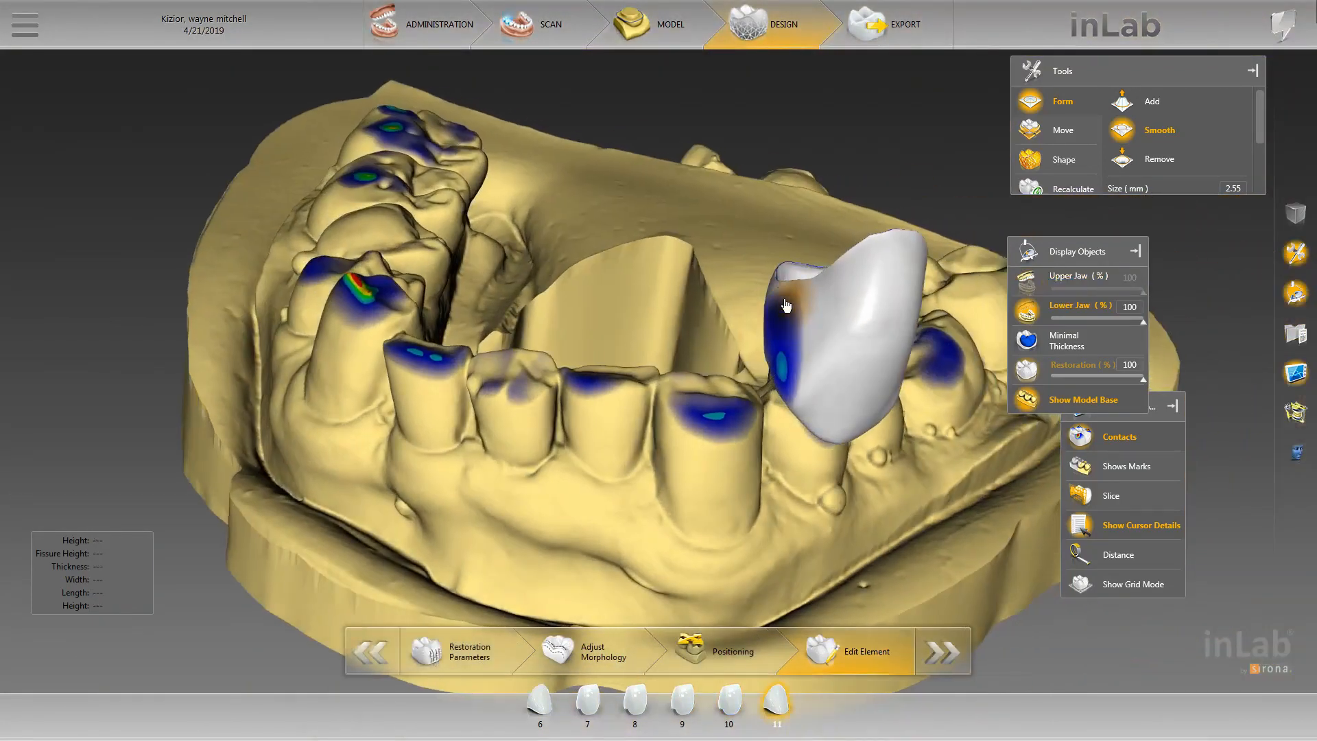
# - Reshape the mesial side of restoration 11 with the individual 2-Directional Shape tool to refine its contact with restoration 10
pyautogui.moveTo(764, 308); pyautogui.dragTo(684, 295, button='middle')
pyautogui.scroll(6, 686, 278)
pyautogui.rightClick(686, 296)
pyautogui.click(728, 345)
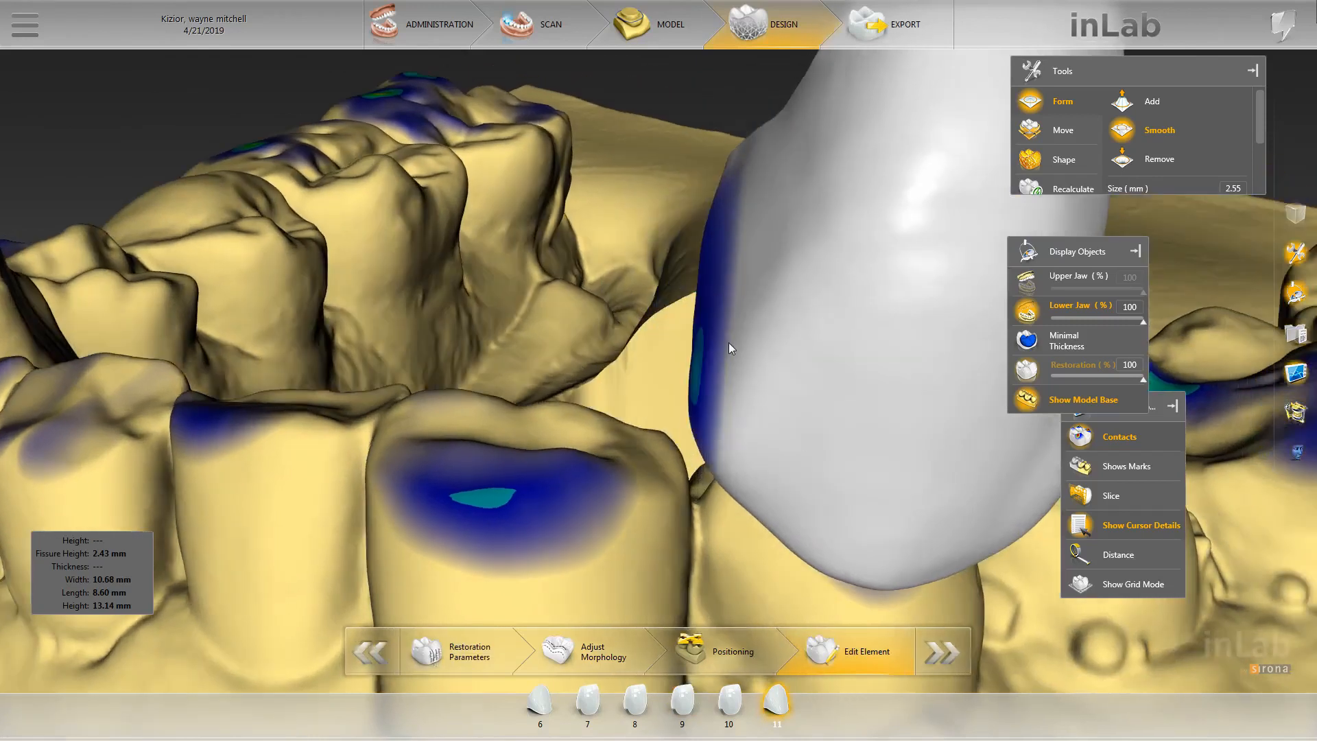
pyautogui.rightClick(731, 343)
pyautogui.click(876, 381)
pyautogui.moveTo(604, 233); pyautogui.dragTo(714, 267, button='middle')
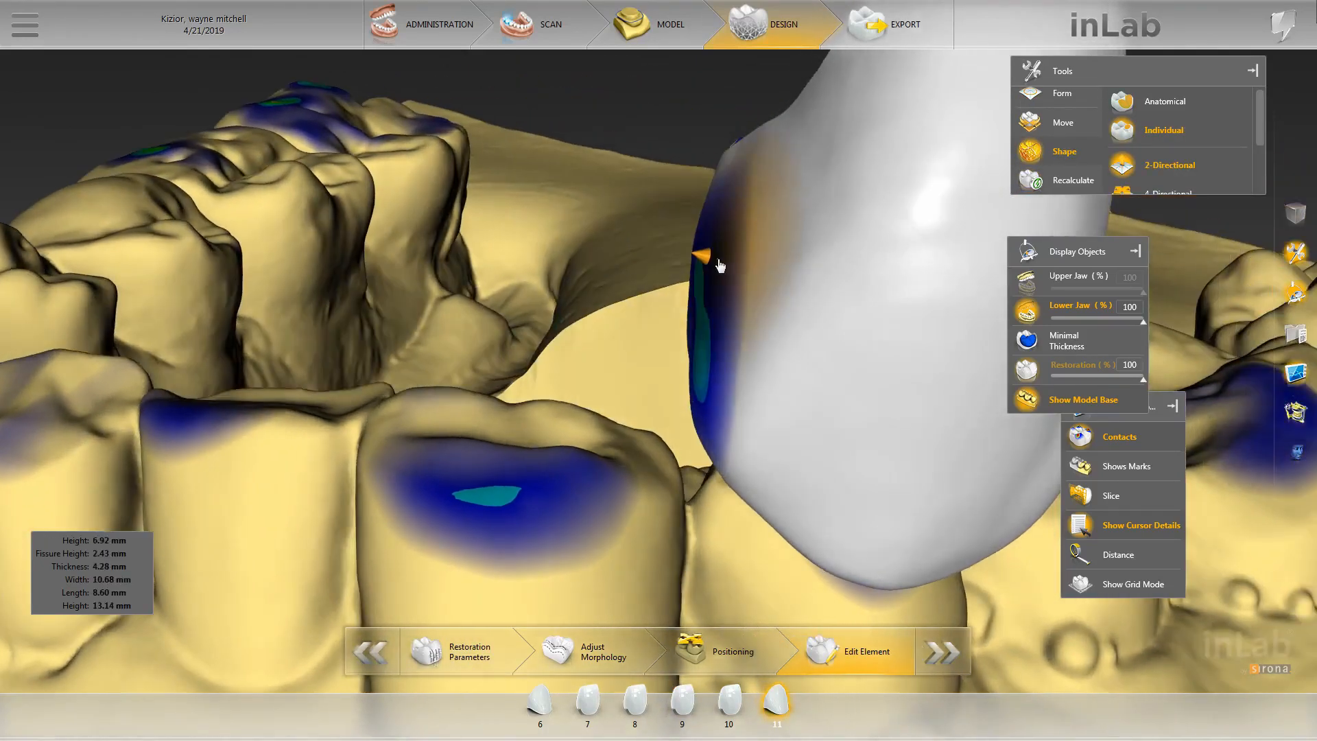
pyautogui.moveTo(645, 208); pyautogui.dragTo(607, 199, button='middle')
pyautogui.moveTo(701, 294); pyautogui.dragTo(591, 254, button='middle')
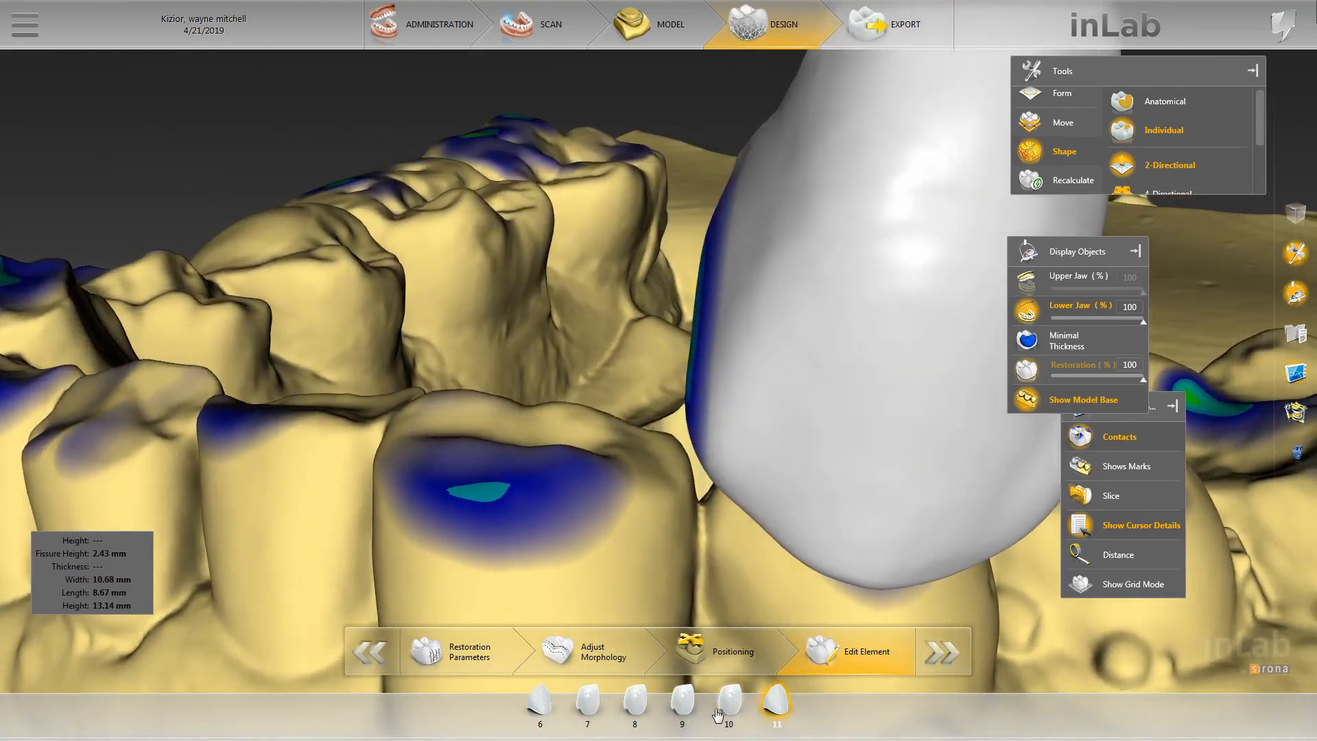
# - Reshape the distal contact area of restoration 10 with the 2-Directional Shape tool, checking the fit with the upper jaw shown
pyautogui.click(729, 700)
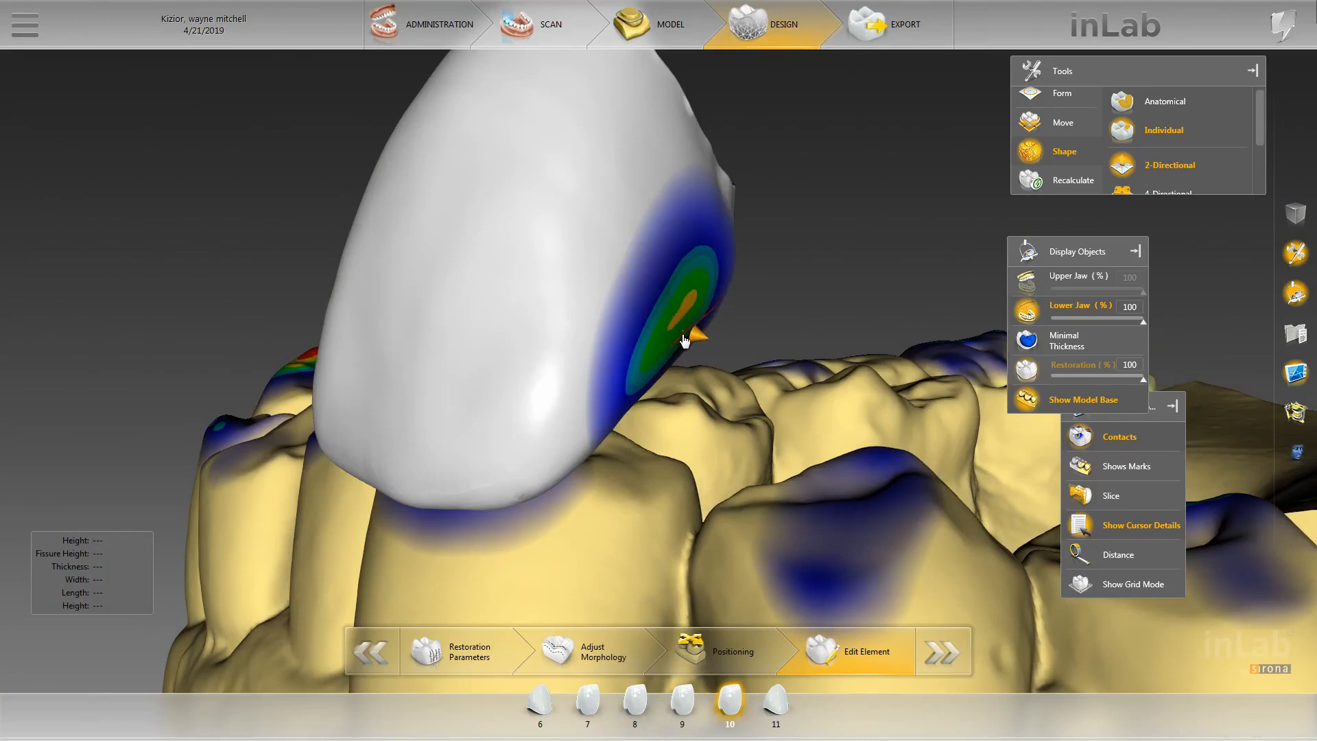
pyautogui.moveTo(717, 276); pyautogui.dragTo(717, 270)
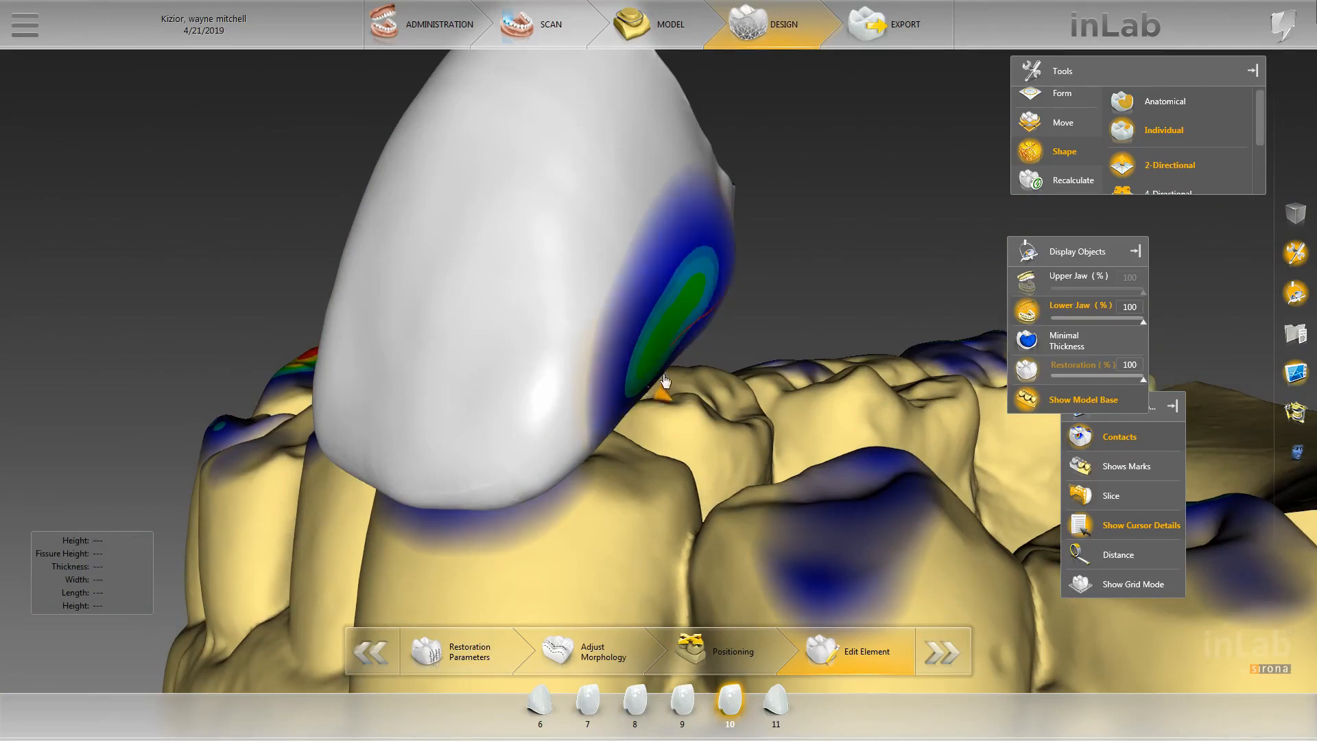
pyautogui.click(1028, 281)
pyautogui.click(604, 409)
pyautogui.scroll(-5, 599, 409)
pyautogui.moveTo(644, 409); pyautogui.dragTo(659, 423)
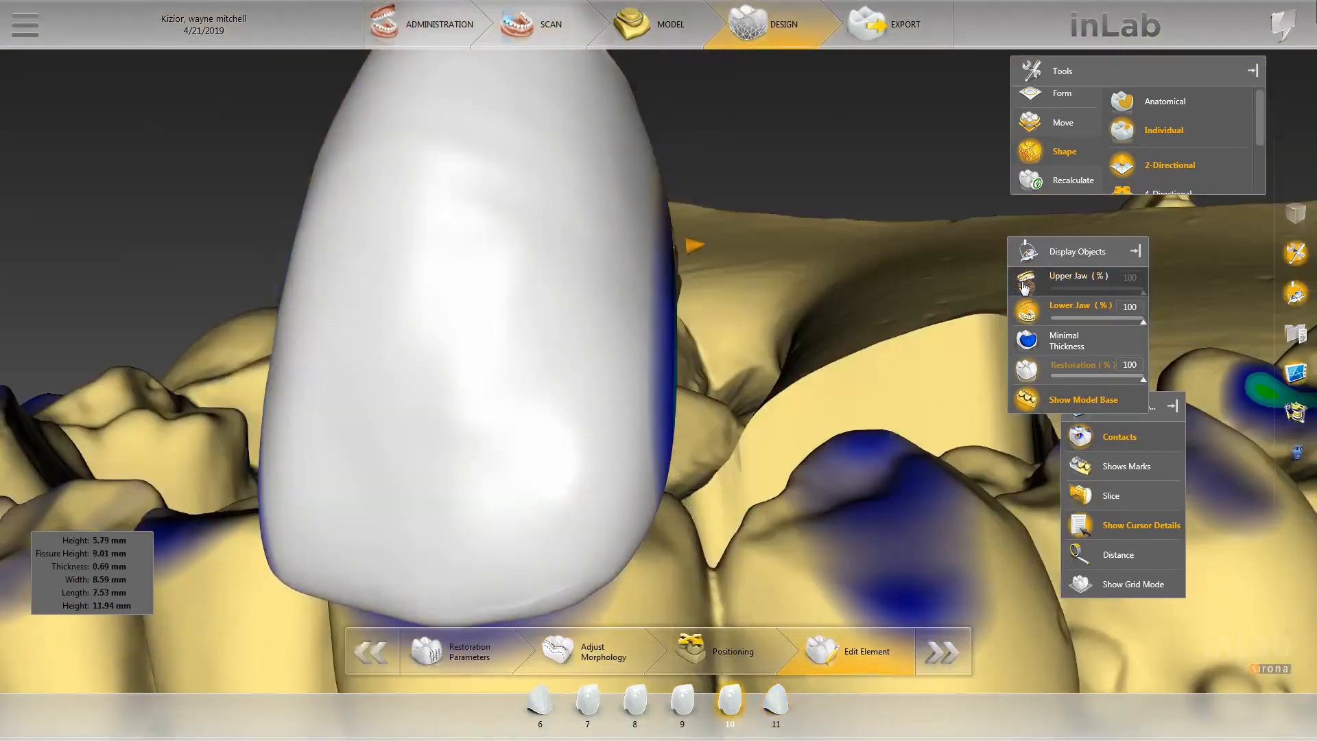
pyautogui.moveTo(686, 260)
pyautogui.mouseDown()
pyautogui.moveTo(778, 240)
pyautogui.moveTo(688, 262)
pyautogui.mouseUp()
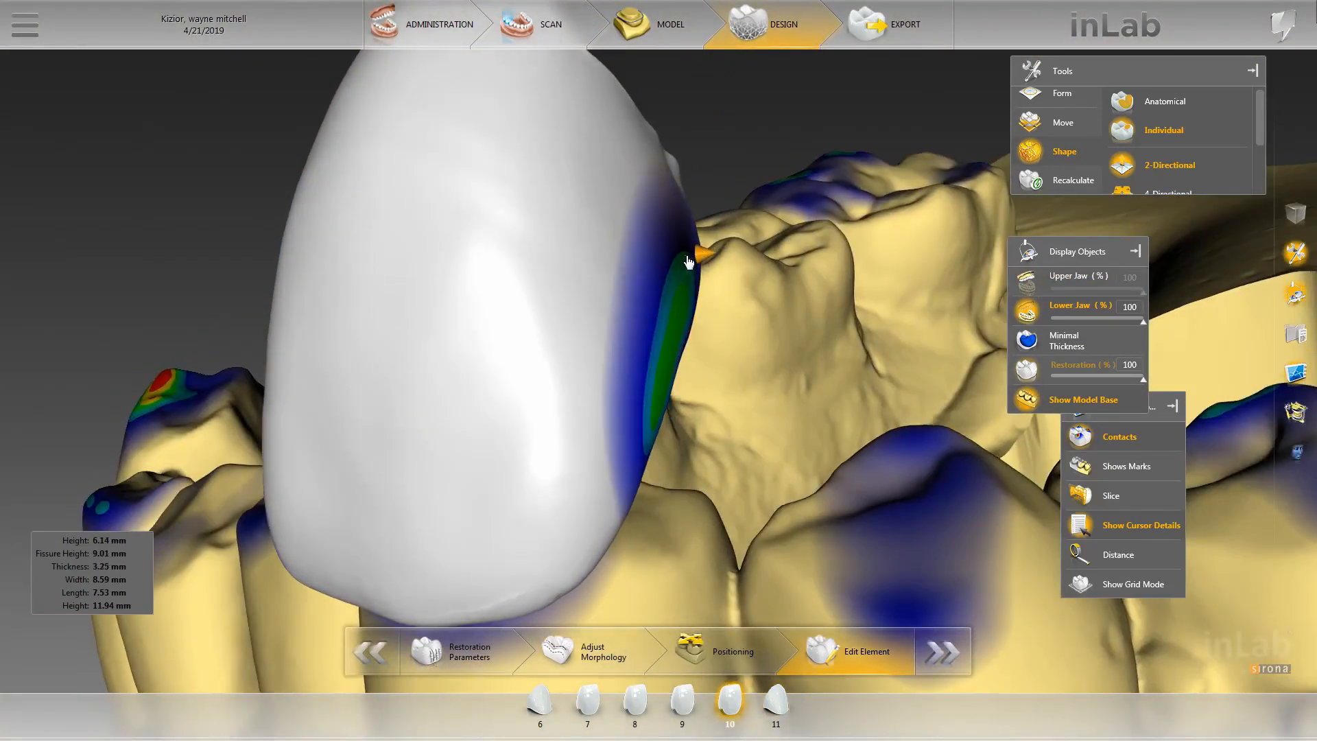
# - Reshape the distal contact area of restoration 11 with the 2-Directional Shape tool, evening out its upper and lower parts
pyautogui.scroll(-4, 763, 343)
pyautogui.moveTo(762, 343); pyautogui.dragTo(775, 446)
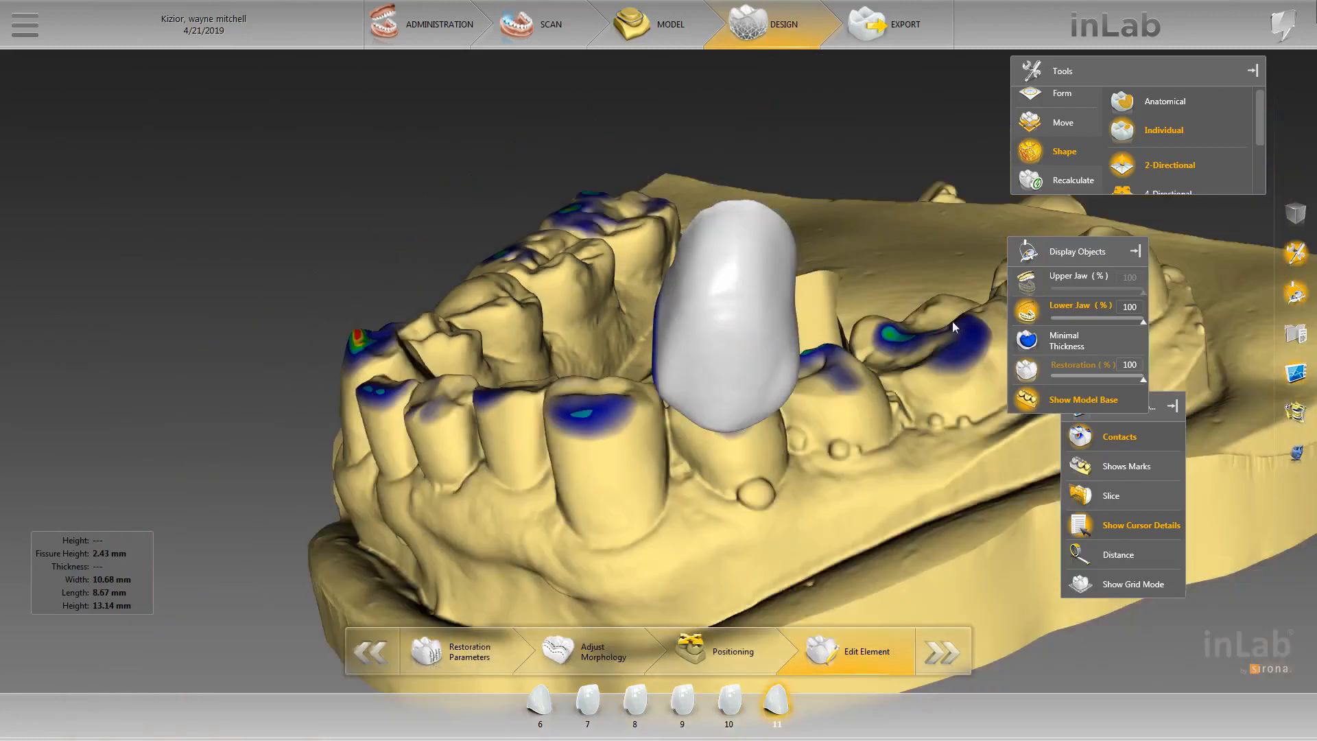
pyautogui.moveTo(951, 321); pyautogui.dragTo(799, 343)
pyautogui.scroll(5, 816, 346)
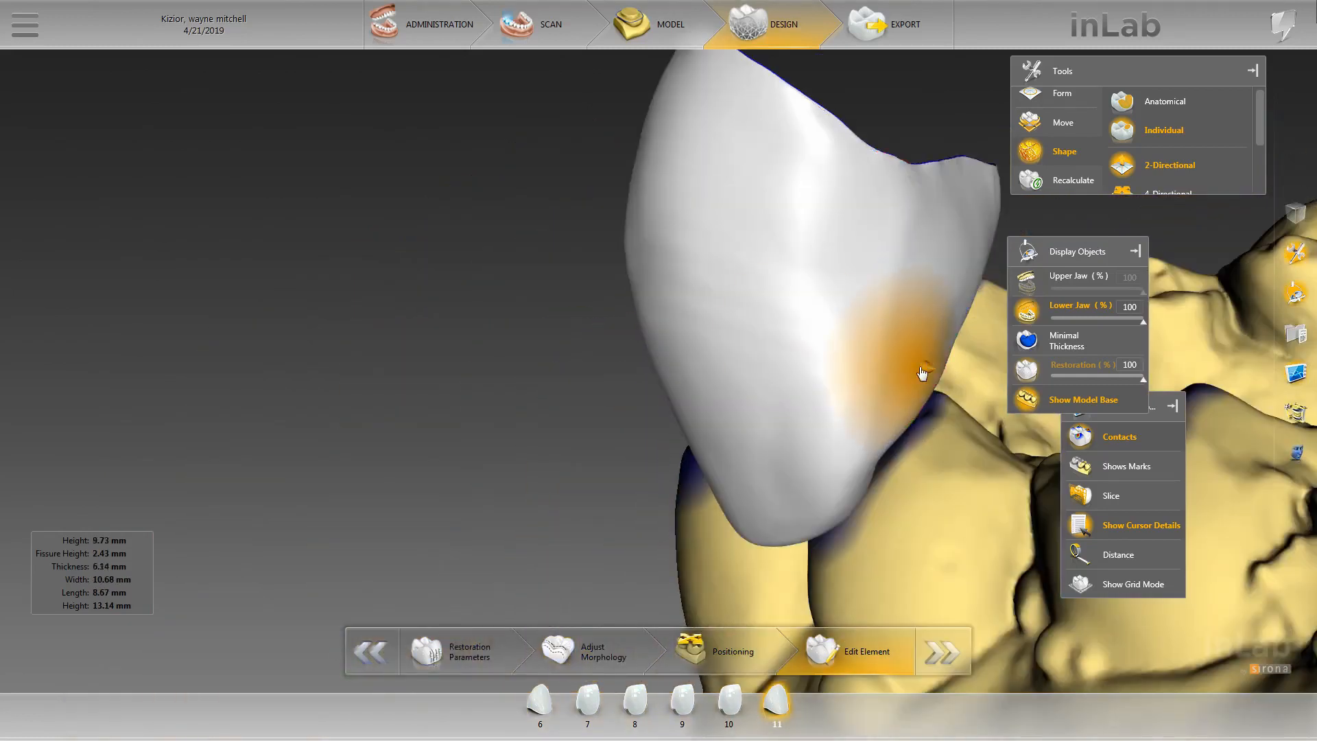
pyautogui.moveTo(921, 373)
pyautogui.mouseDown()
pyautogui.moveTo(936, 372)
pyautogui.moveTo(907, 402)
pyautogui.mouseUp()
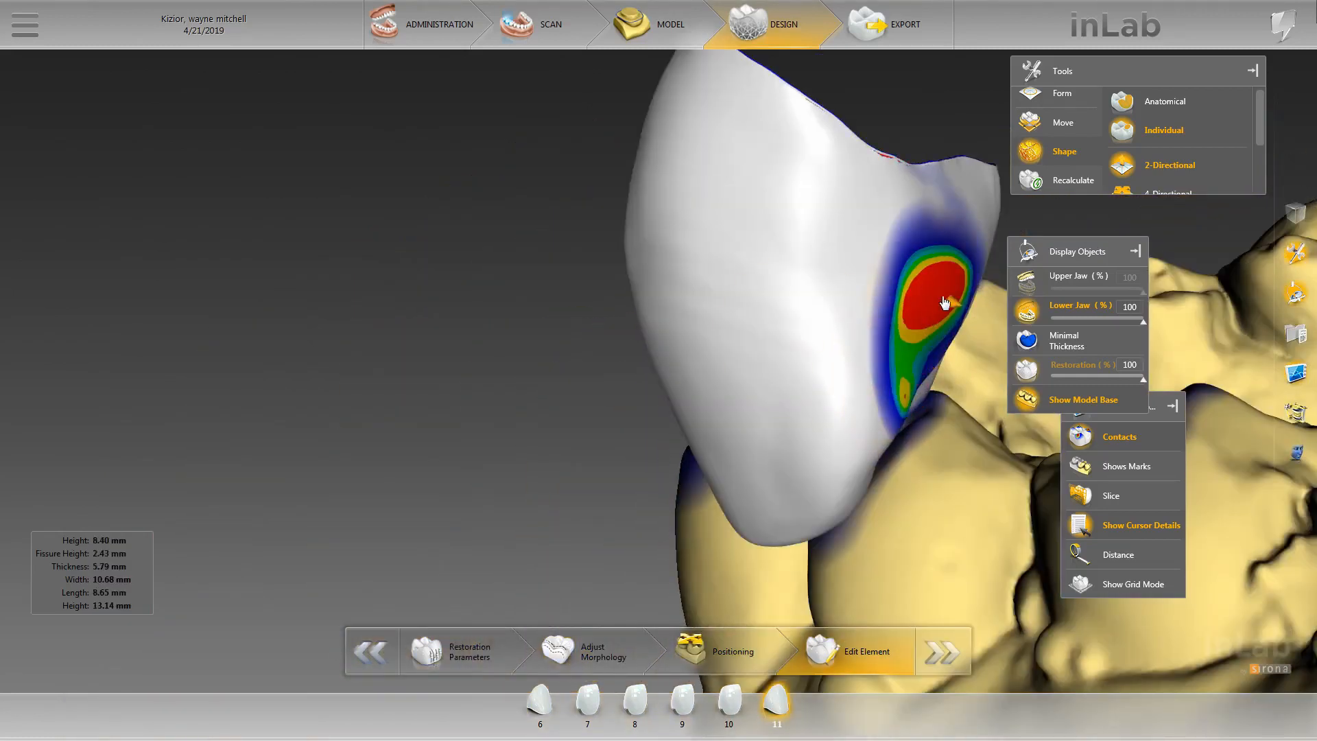
pyautogui.moveTo(945, 299); pyautogui.dragTo(933, 300)
pyautogui.moveTo(928, 346); pyautogui.dragTo(911, 393)
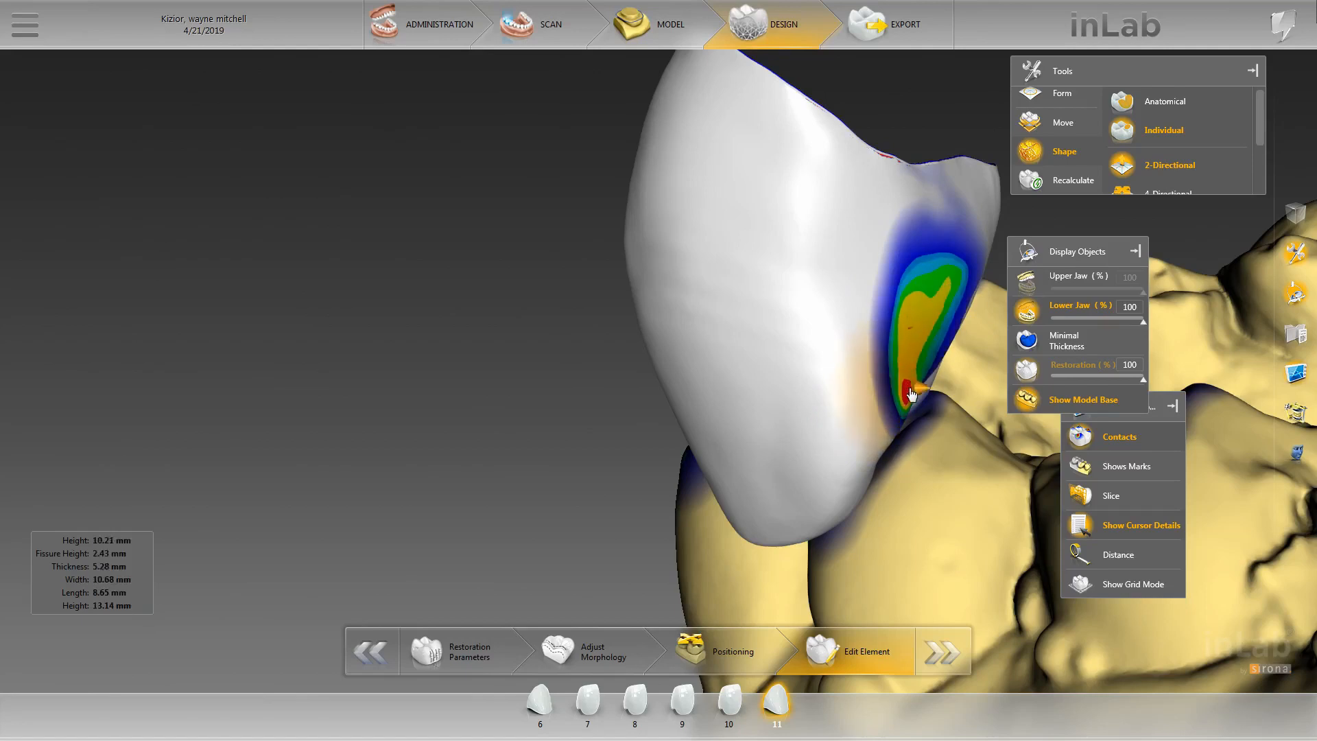
pyautogui.click(927, 310)
pyautogui.moveTo(924, 314); pyautogui.dragTo(928, 350)
pyautogui.moveTo(934, 282); pyautogui.dragTo(932, 277)
pyautogui.moveTo(922, 372); pyautogui.dragTo(923, 353)
pyautogui.moveTo(931, 274); pyautogui.dragTo(932, 269)
pyautogui.scroll(-4, 932, 269)
pyautogui.moveTo(922, 343)
pyautogui.mouseDown()
pyautogui.moveTo(993, 363)
pyautogui.moveTo(912, 329)
pyautogui.mouseUp()
# - Smooth the distal contact area of restoration 11 with the Form tool at 2.93 mm
pyautogui.rightClick(826, 281)
pyautogui.click(991, 307)
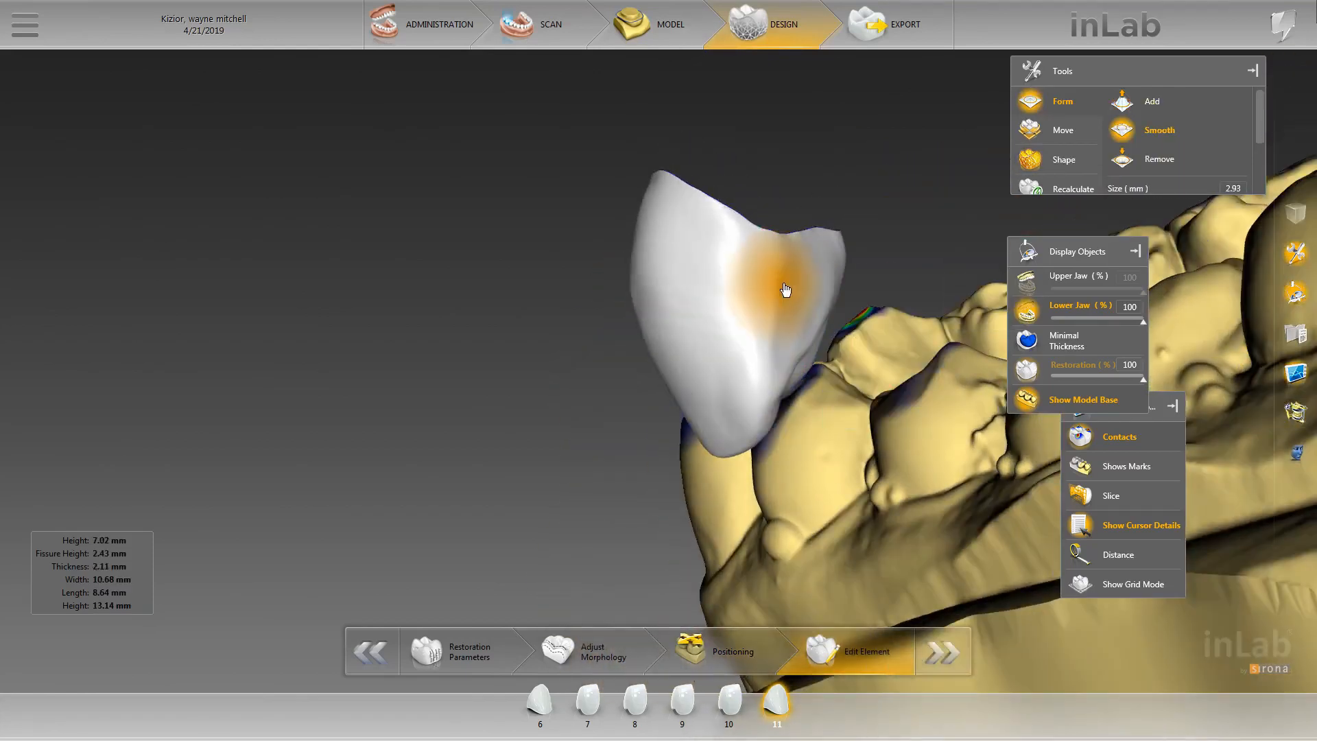
pyautogui.moveTo(815, 256)
pyautogui.mouseDown()
pyautogui.moveTo(791, 266)
pyautogui.moveTo(773, 322)
pyautogui.mouseUp()
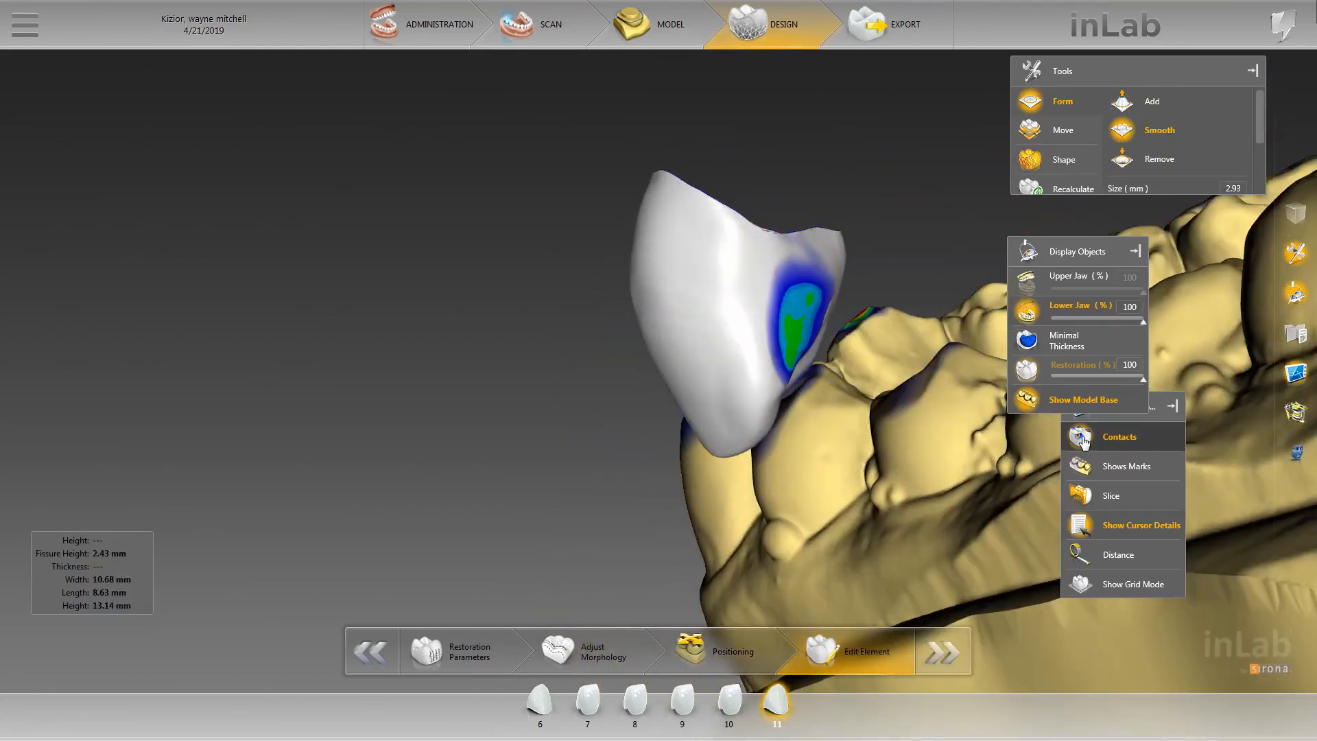
# - Hide the contacts, show the upper jaw and examine the restorations from both sides of the arch, ending on restoration 7
pyautogui.click(1082, 441)
pyautogui.click(1027, 281)
pyautogui.scroll(-5, 910, 306)
pyautogui.moveTo(910, 305); pyautogui.dragTo(949, 277)
pyautogui.doubleClick(949, 274)
pyautogui.moveTo(960, 364); pyautogui.dragTo(871, 373)
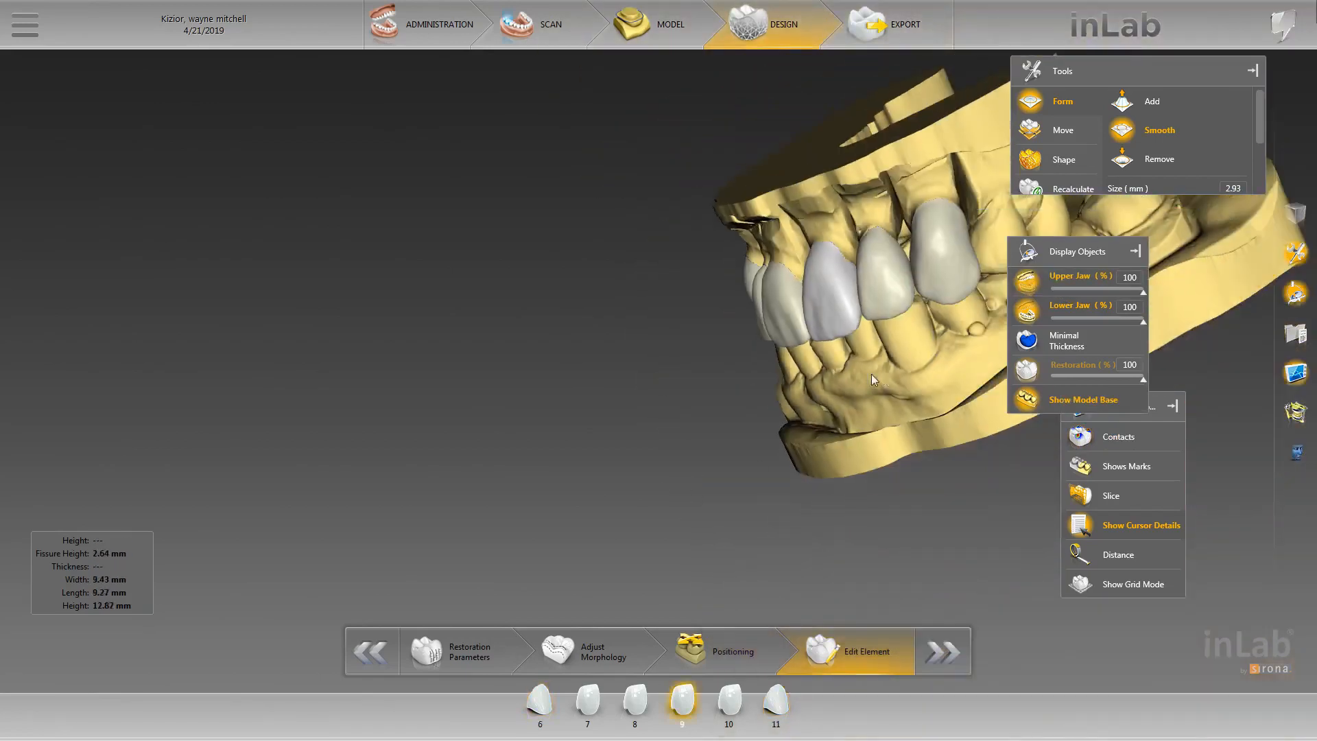
pyautogui.moveTo(871, 373); pyautogui.dragTo(617, 499, button='right')
pyautogui.moveTo(447, 513); pyautogui.dragTo(495, 505, button='right')
pyautogui.click(442, 400)
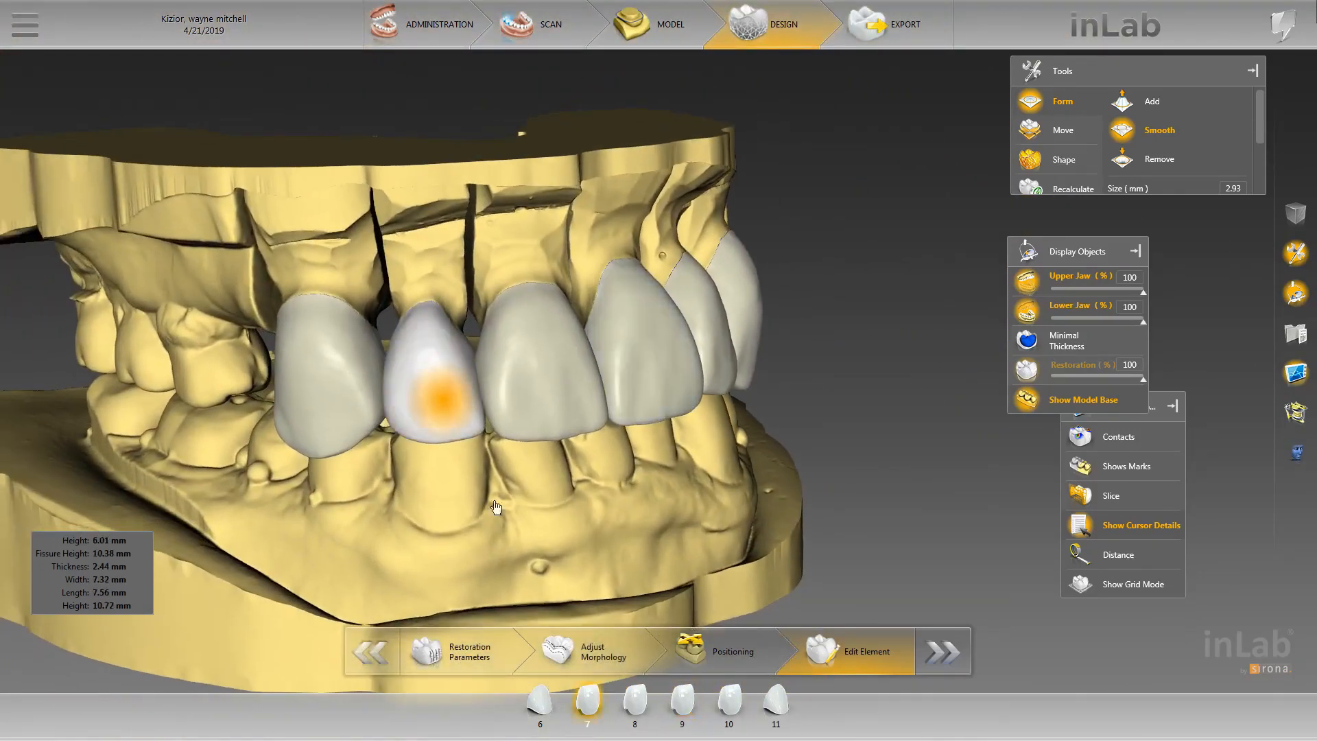
# - Isolate restoration 7 over the lower jaw with contacts shown and smooth its mesial contact area at 2.35 mm
pyautogui.click(1029, 288)
pyautogui.click(1097, 437)
pyautogui.scroll(4, 556, 316)
pyautogui.moveTo(556, 316); pyautogui.dragTo(411, 343, button='right')
pyautogui.moveTo(286, 444); pyautogui.dragTo(284, 438)
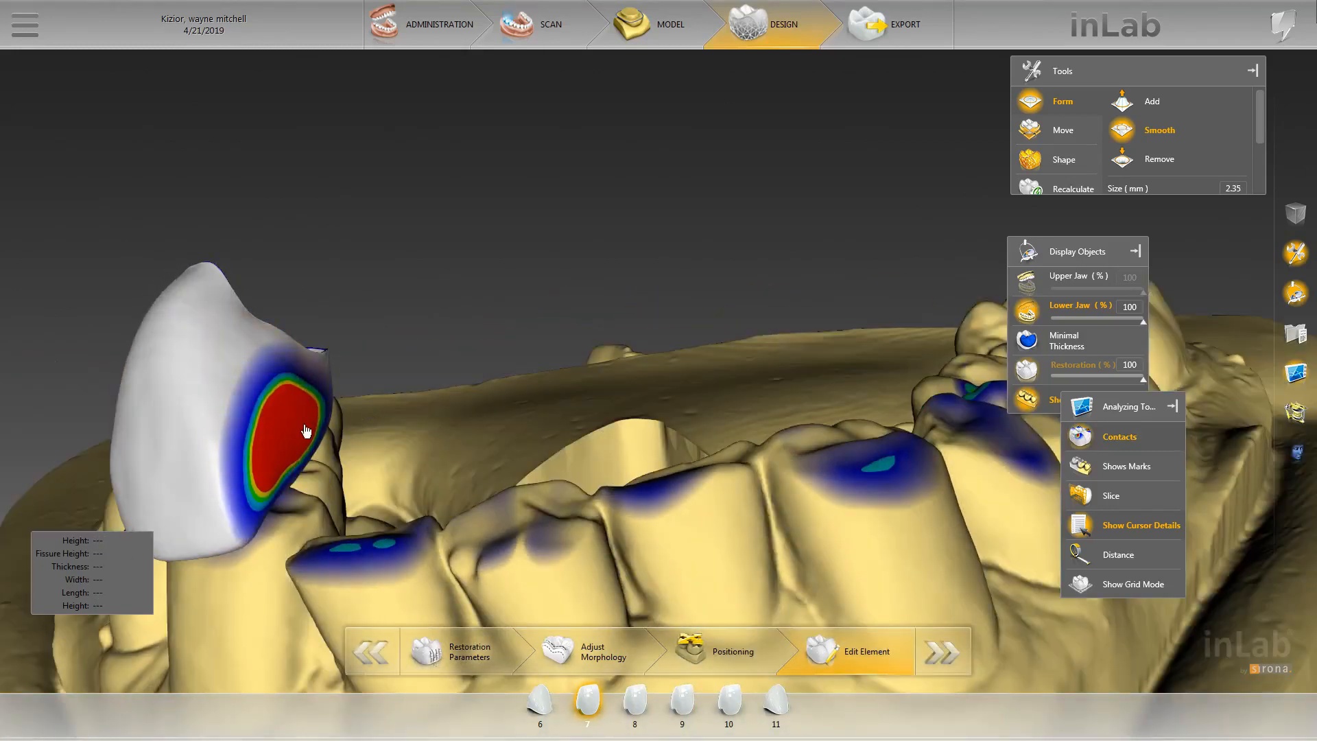
pyautogui.moveTo(378, 352); pyautogui.dragTo(405, 439)
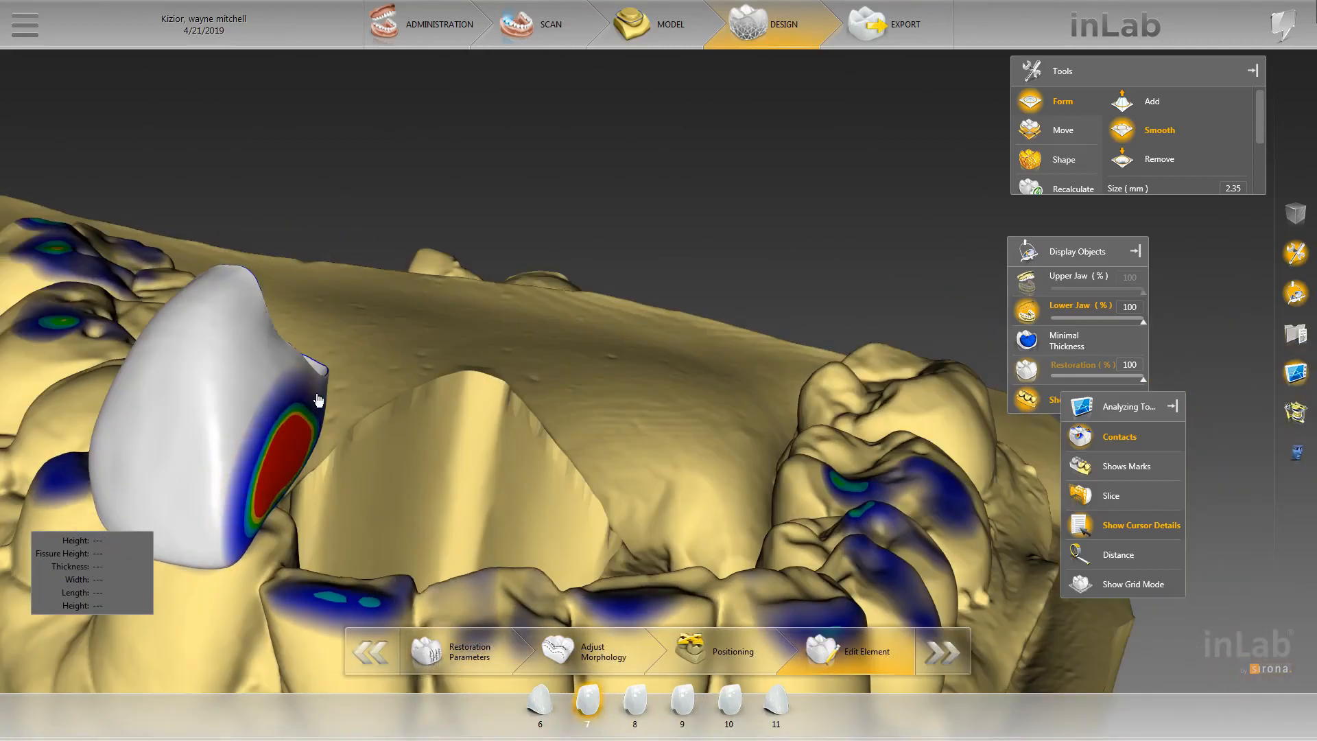
# - Smooth the distal contact area of restoration 8 at 2.35 mm
pyautogui.click(636, 706)
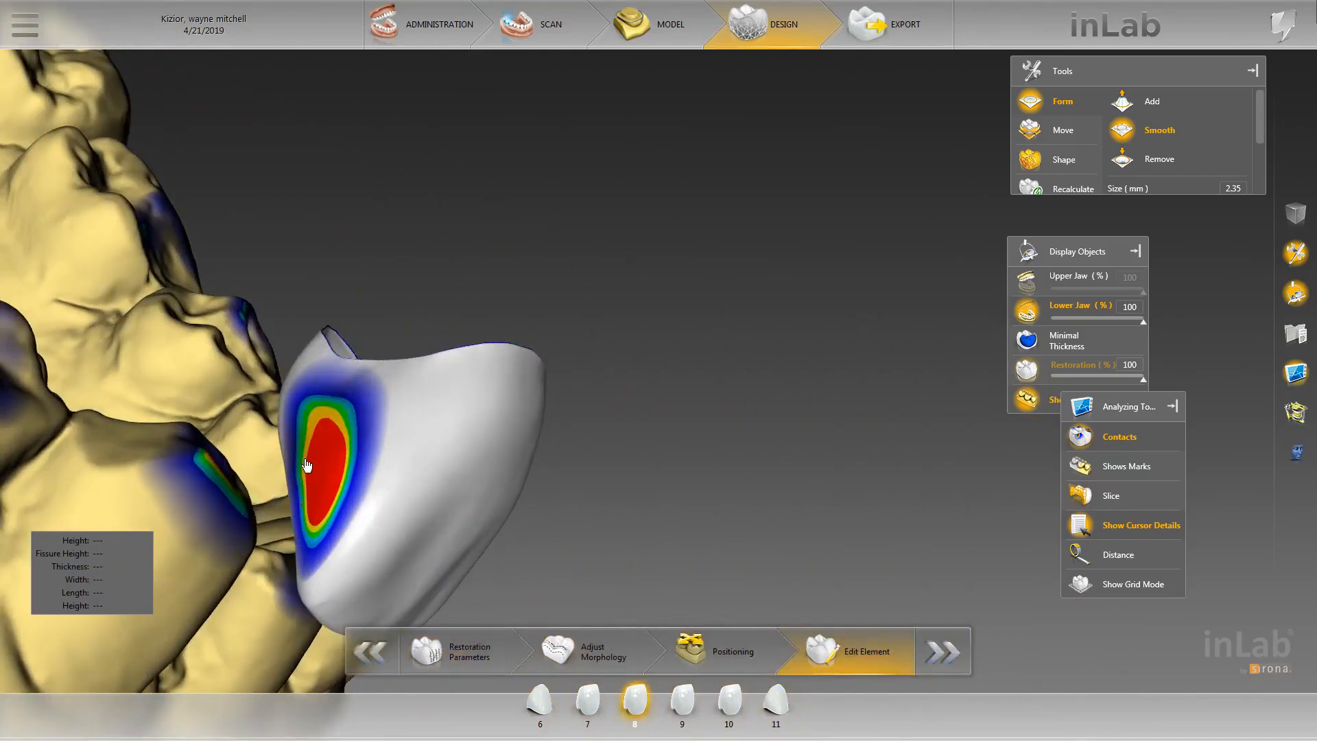
pyautogui.moveTo(323, 454); pyautogui.dragTo(323, 392)
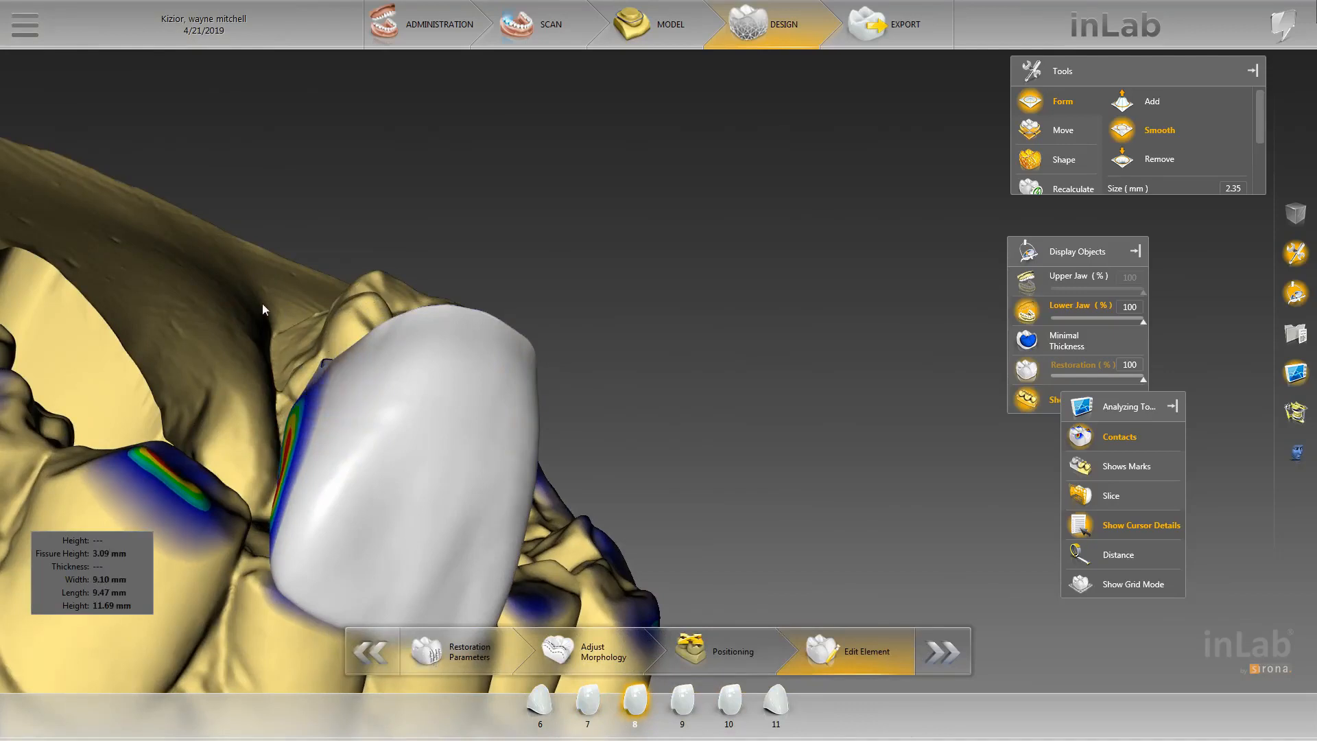
pyautogui.moveTo(263, 309); pyautogui.dragTo(369, 394)
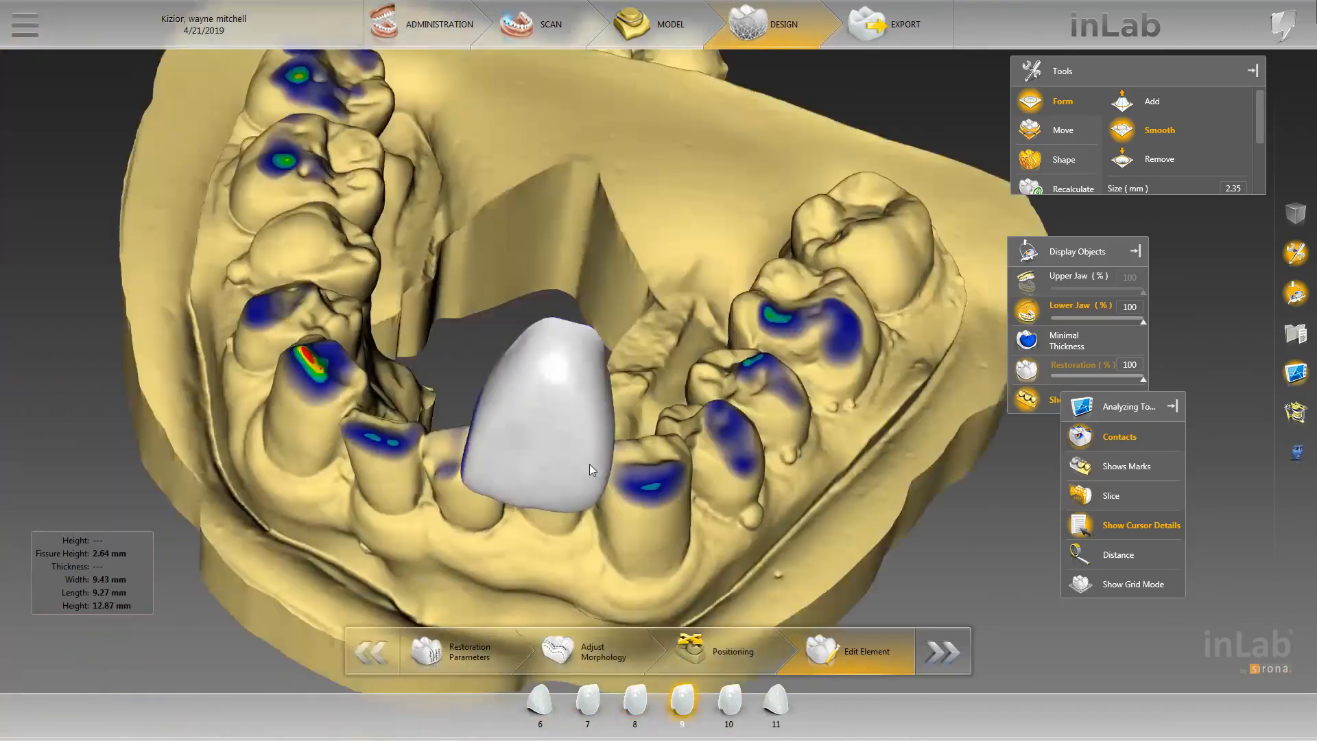
# - Return to restoration 7 and recheck its mesial contact area
pyautogui.moveTo(588, 471)
pyautogui.mouseDown()
pyautogui.moveTo(565, 441)
pyautogui.moveTo(591, 444)
pyautogui.mouseUp()
pyautogui.click(586, 706)
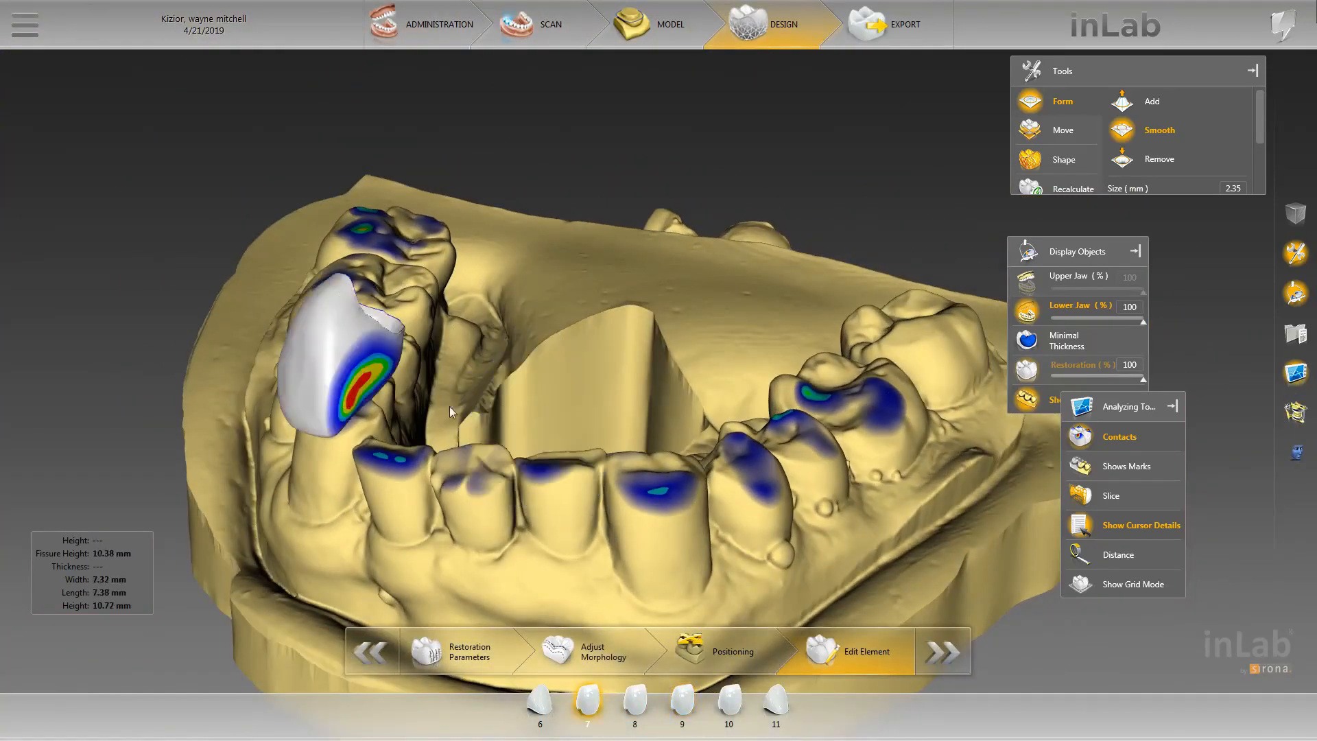
pyautogui.moveTo(451, 412); pyautogui.dragTo(371, 373)
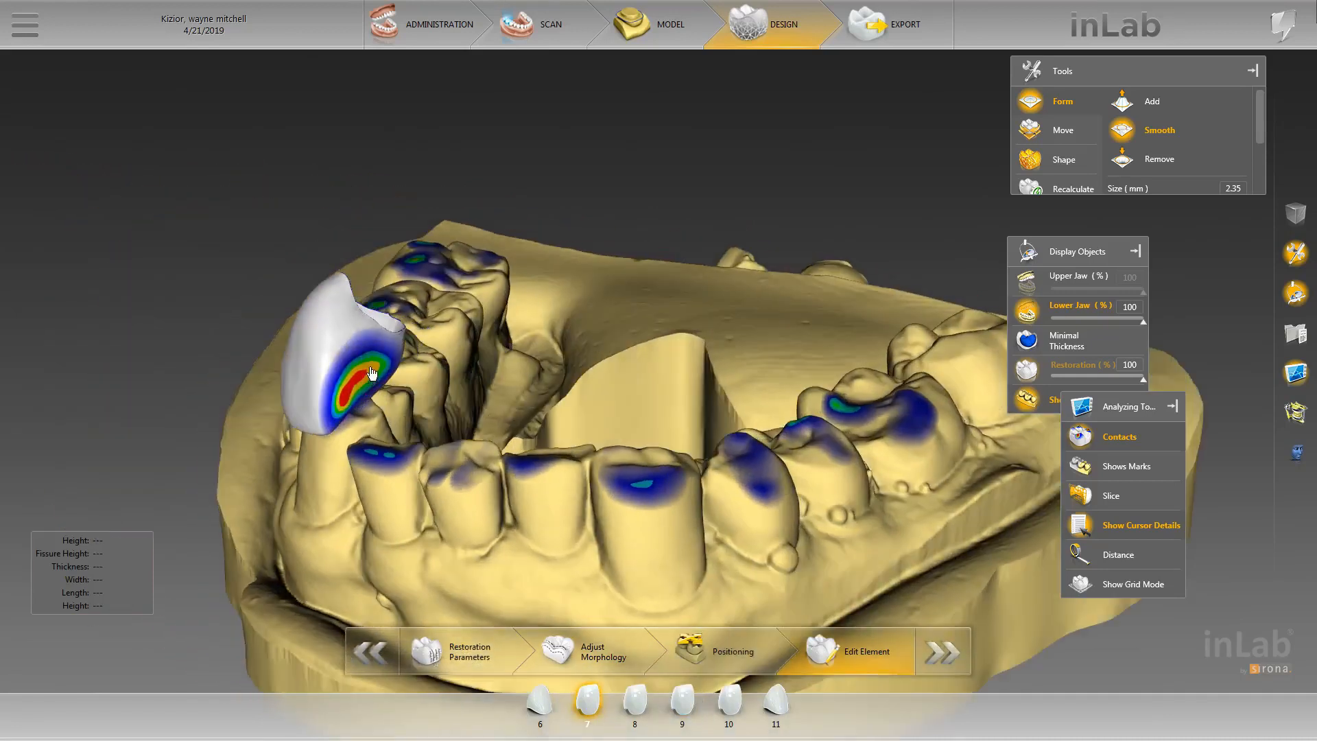
# - Smooth the distal contact area of restoration 8 at 1.30 to 1.50 mm, comparing it with the mesial contact of restoration 7
pyautogui.click(624, 701)
pyautogui.moveTo(467, 384); pyautogui.dragTo(399, 329)
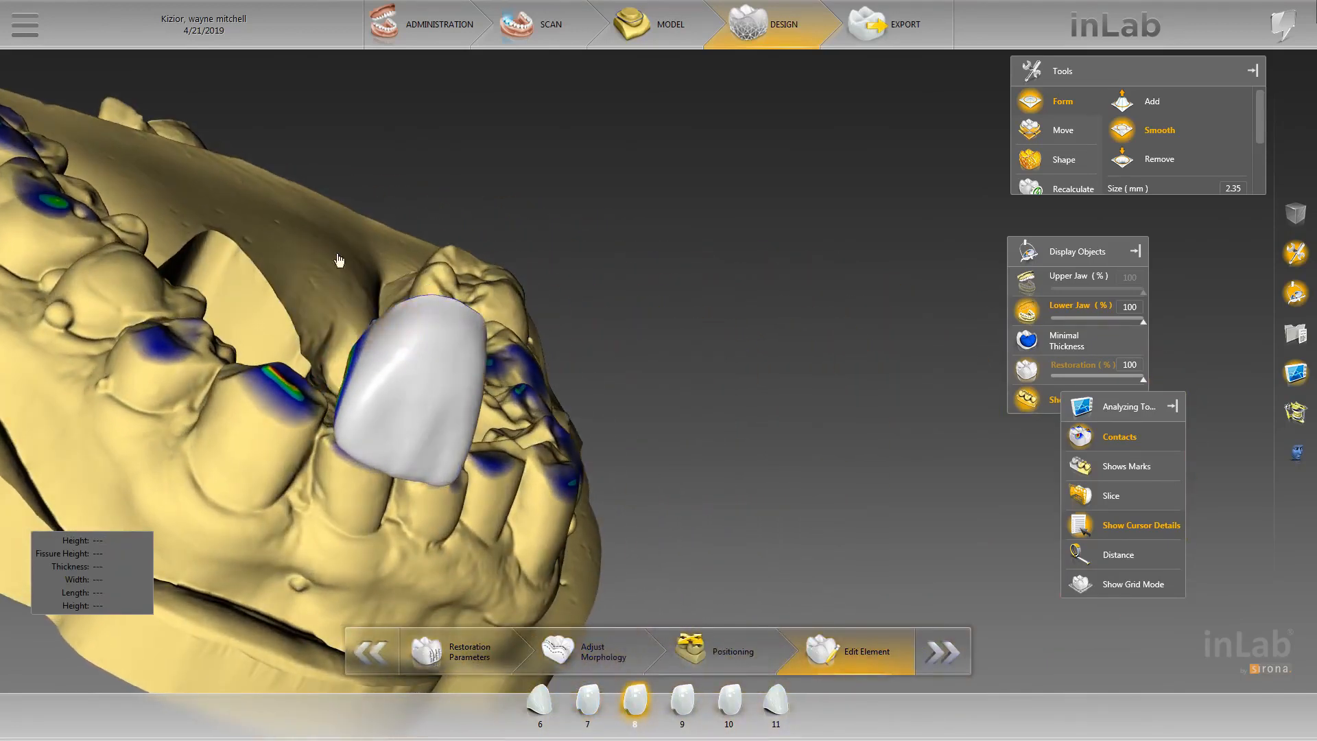
pyautogui.moveTo(339, 260)
pyautogui.mouseDown()
pyautogui.moveTo(389, 365)
pyautogui.moveTo(312, 302)
pyautogui.moveTo(372, 359)
pyautogui.moveTo(238, 276)
pyautogui.moveTo(323, 329)
pyautogui.mouseUp()
pyautogui.scroll(5, 300, 406)
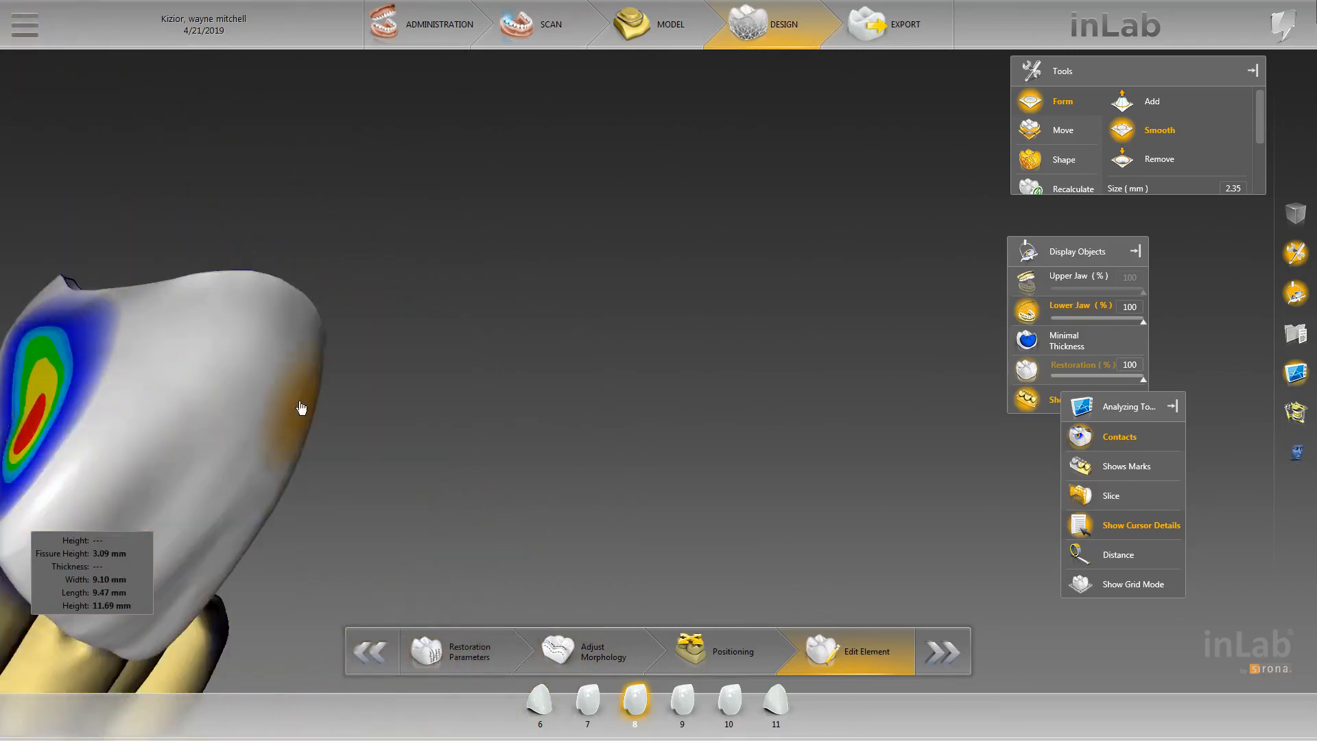
pyautogui.moveTo(460, 338); pyautogui.dragTo(807, 368, button='right')
pyautogui.moveTo(713, 460); pyautogui.dragTo(693, 446)
pyautogui.scroll(-3, 693, 452)
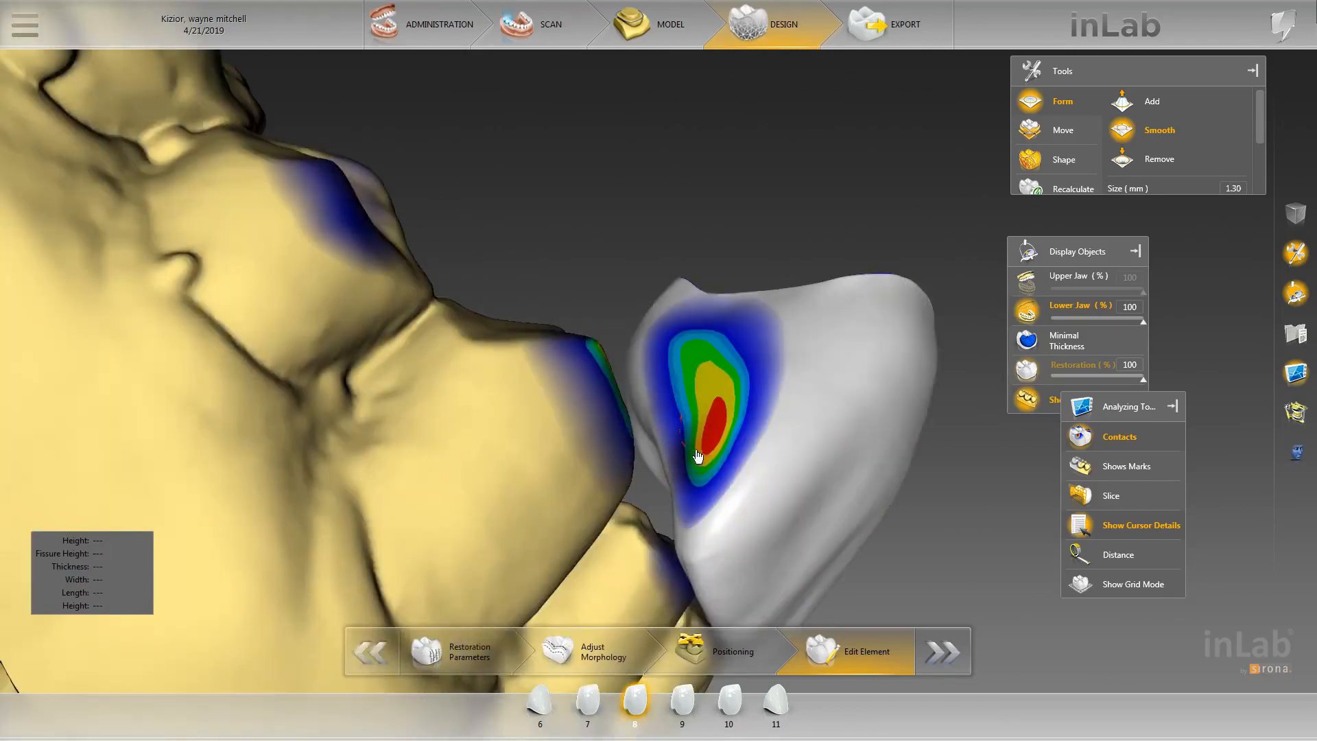
pyautogui.scroll(-5, 885, 408)
pyautogui.moveTo(829, 476); pyautogui.dragTo(688, 657)
pyautogui.click(588, 698)
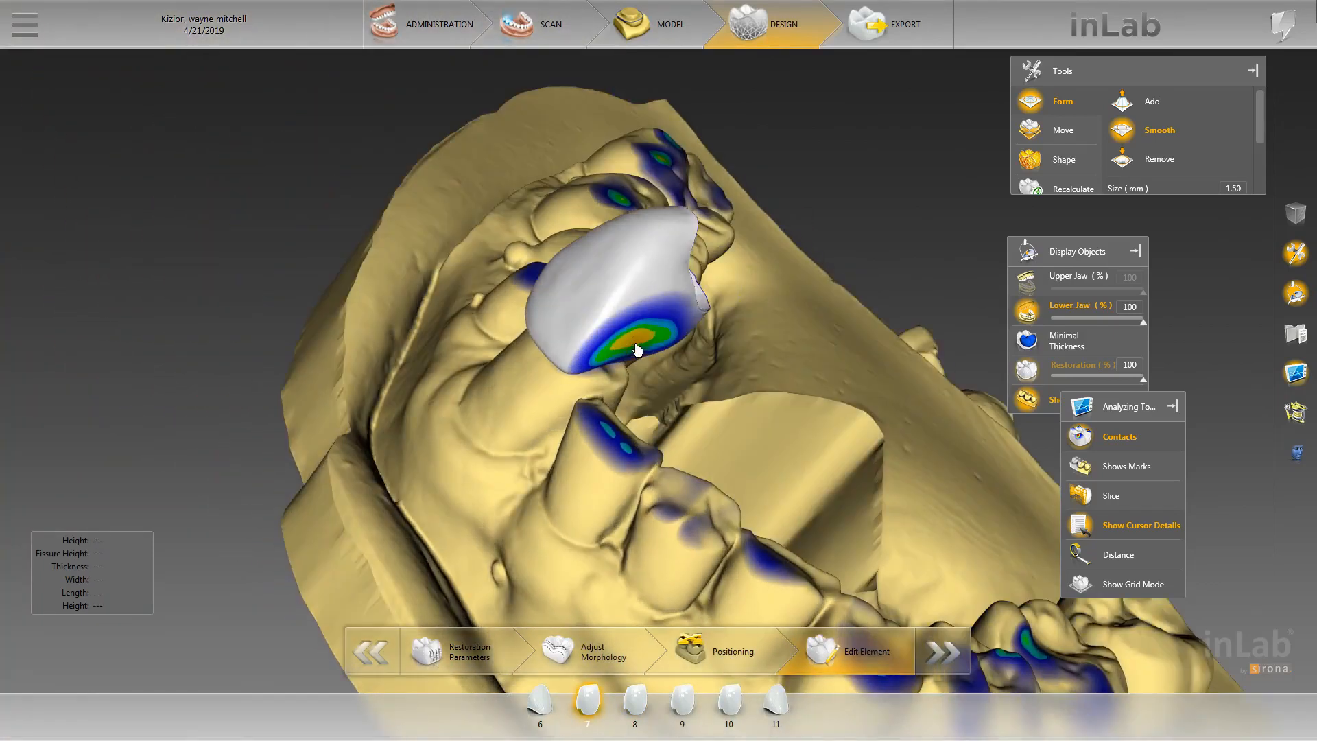
pyautogui.click(634, 699)
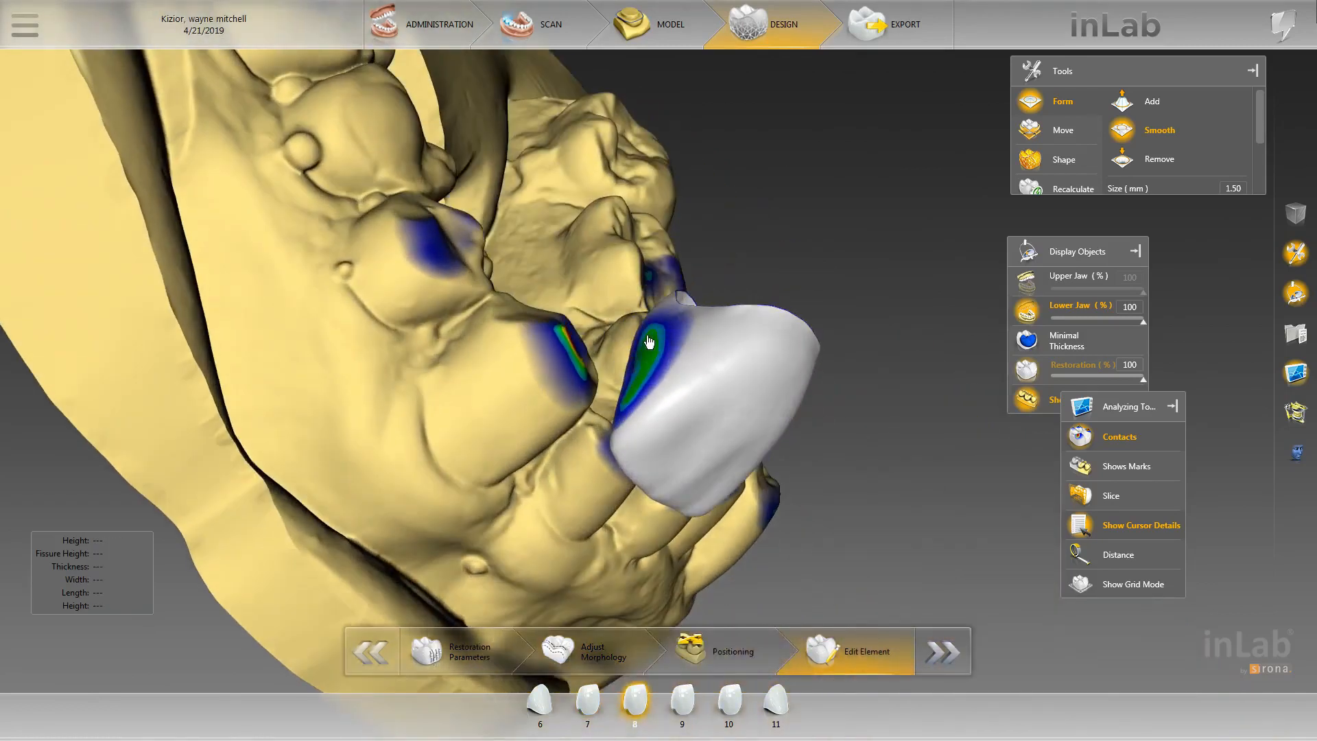
pyautogui.moveTo(645, 352); pyautogui.dragTo(768, 439)
# - Hide the contacts, show the upper jaw and examine the junction between restorations 7 and 8
pyautogui.click(1111, 437)
pyautogui.click(1069, 277)
pyautogui.scroll(-3, 783, 292)
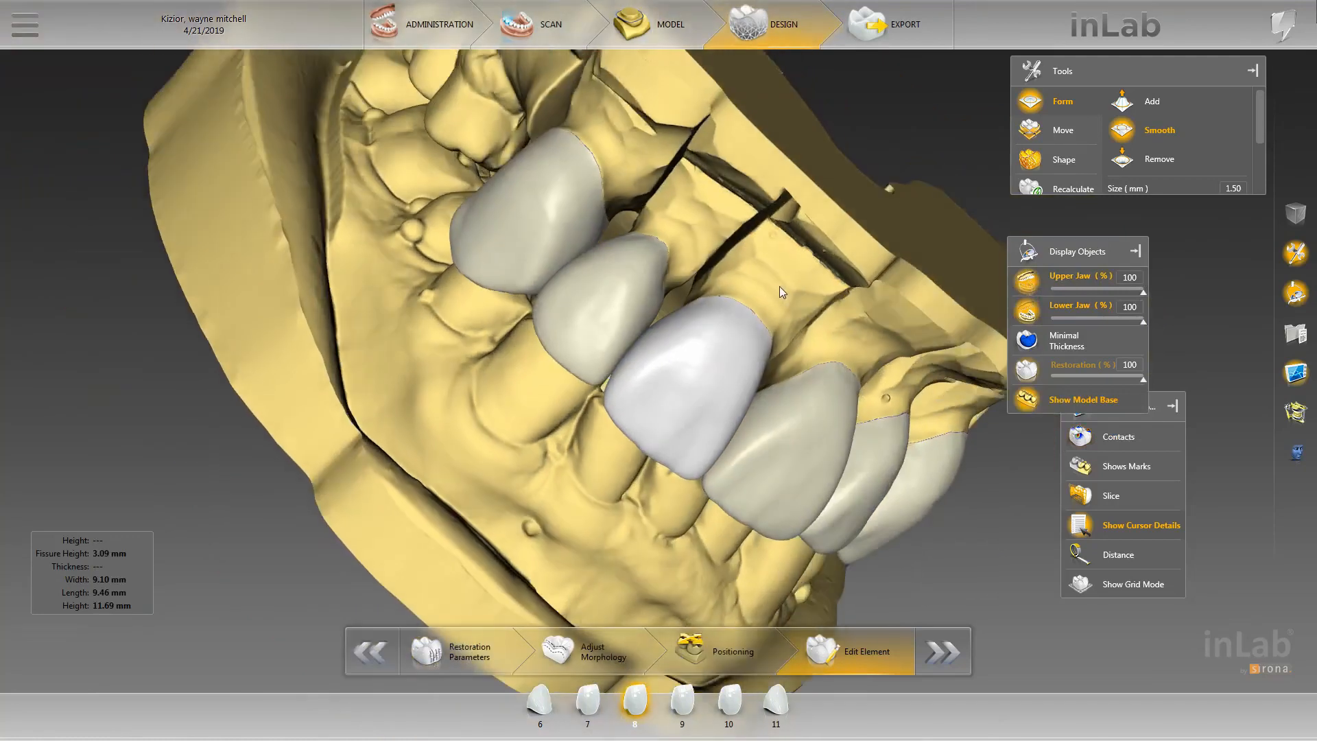
pyautogui.scroll(5, 705, 302)
pyautogui.scroll(-3, 699, 291)
pyautogui.moveTo(695, 283); pyautogui.dragTo(714, 307)
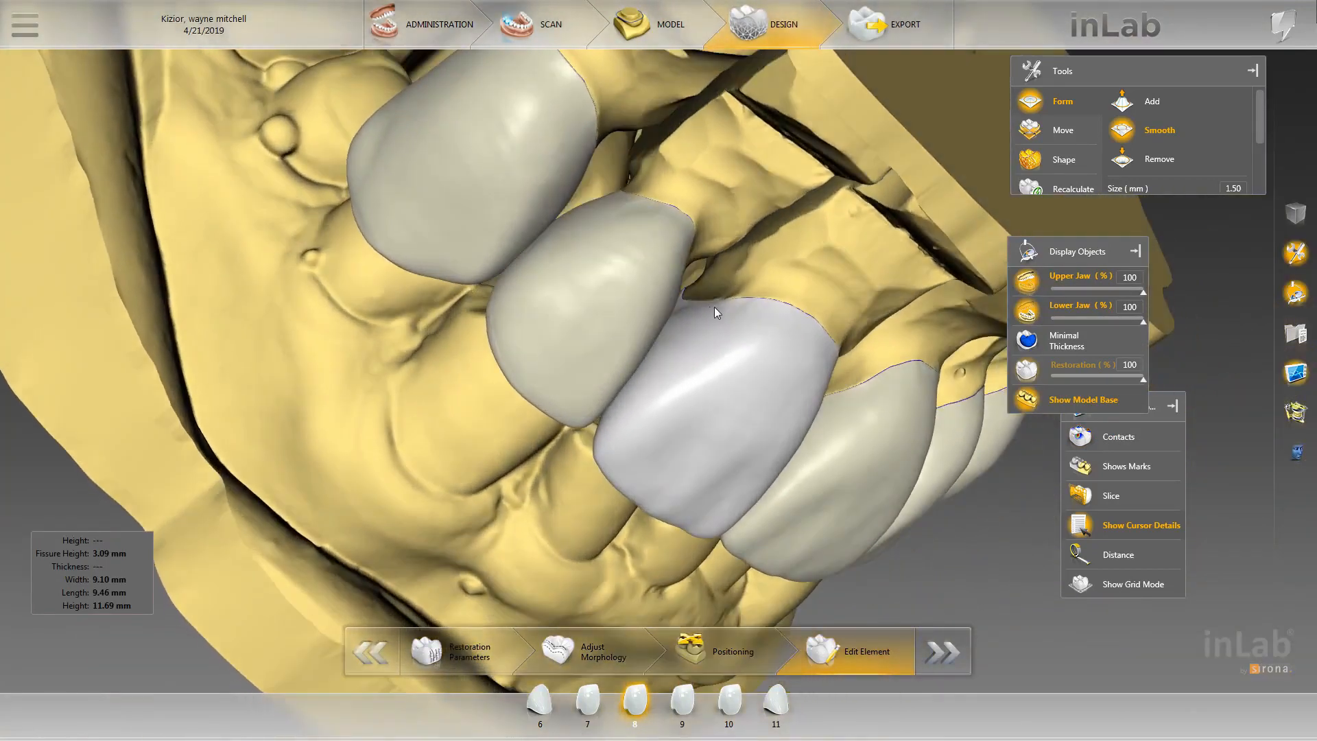
# - Isolate restoration 7 over the lower jaw with contacts shown and smooth its distal contact area at 1.65 mm
pyautogui.click(1069, 277)
pyautogui.click(1110, 436)
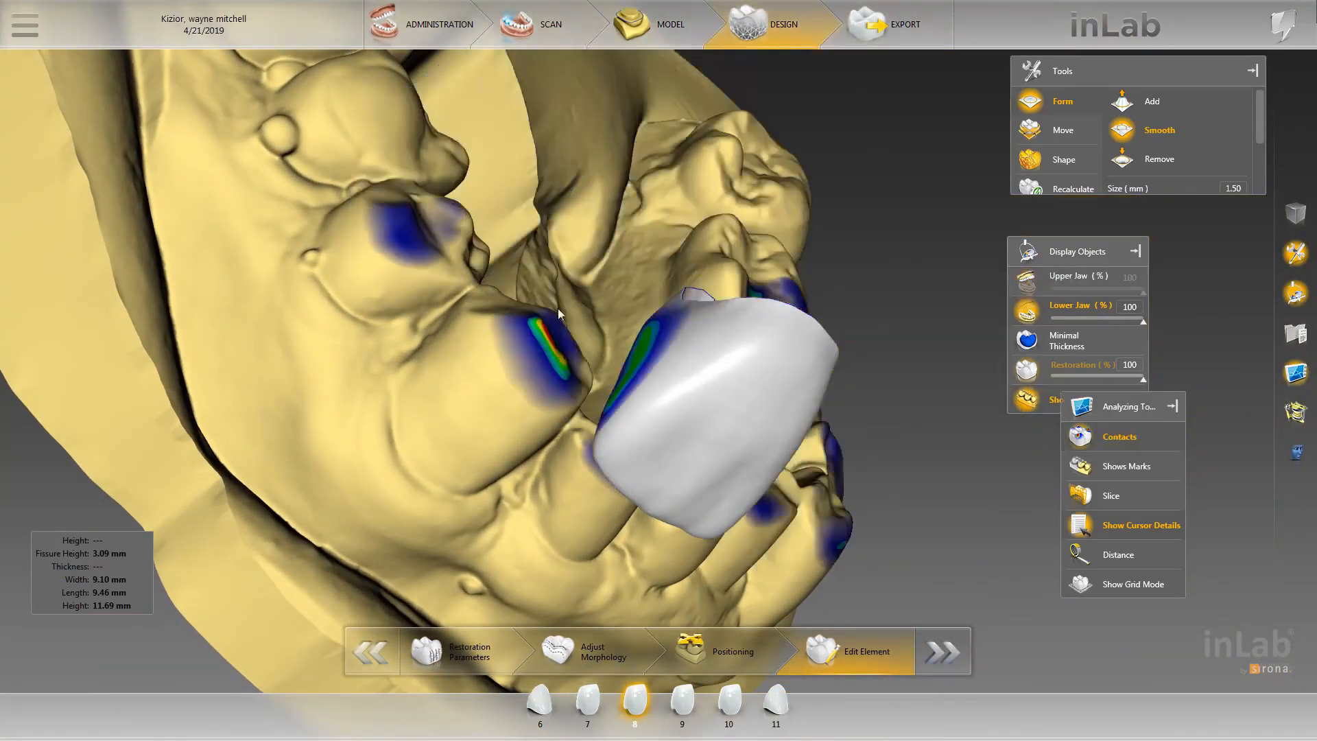
pyautogui.moveTo(558, 313); pyautogui.dragTo(653, 328)
pyautogui.moveTo(757, 222); pyautogui.dragTo(755, 497)
pyautogui.click(587, 699)
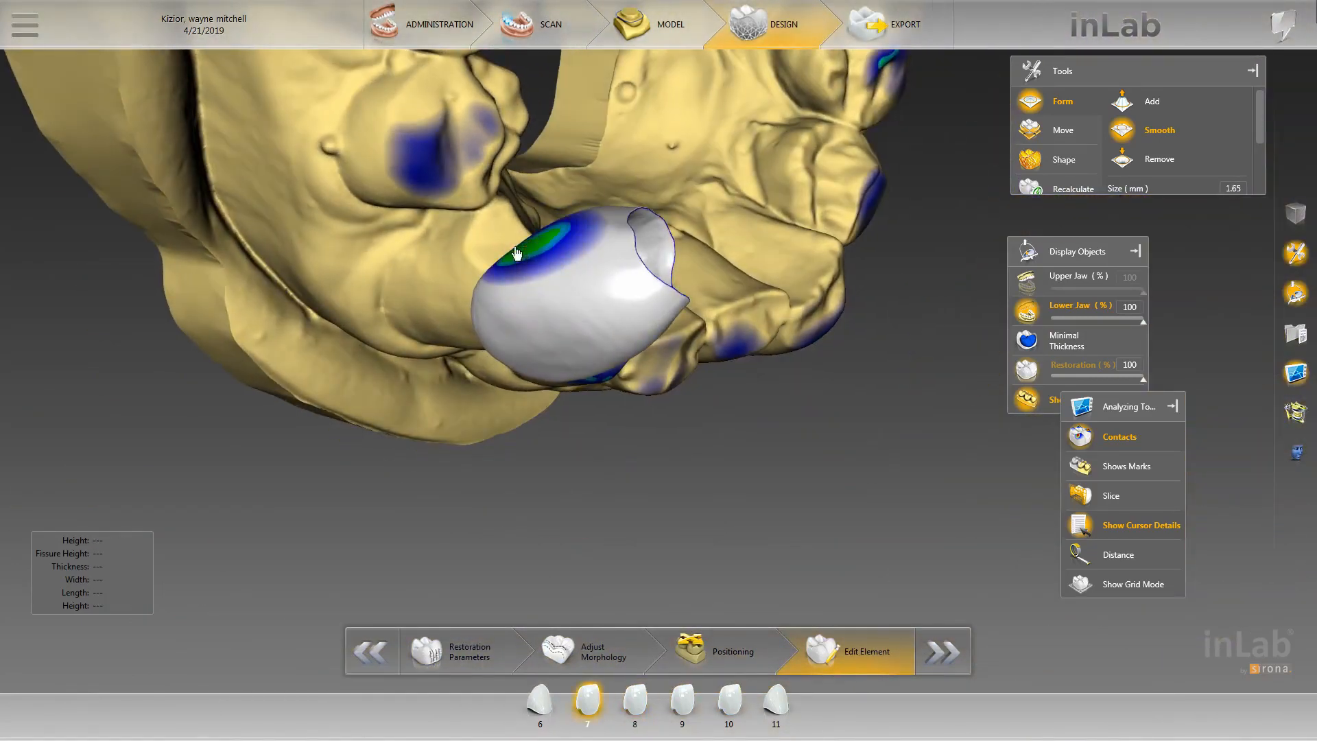
pyautogui.moveTo(516, 254); pyautogui.dragTo(596, 250)
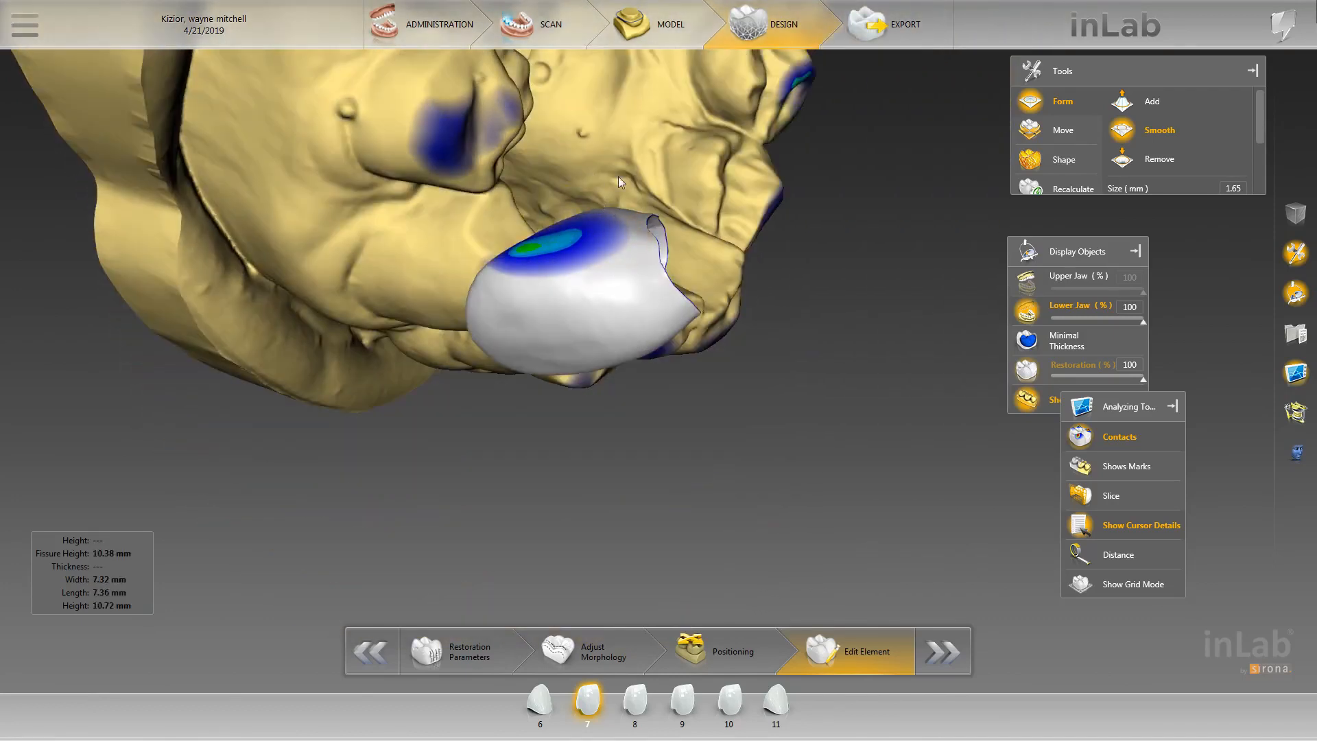
pyautogui.moveTo(619, 176)
pyautogui.mouseDown()
pyautogui.moveTo(620, 109)
pyautogui.moveTo(600, 223)
pyautogui.moveTo(654, 244)
pyautogui.moveTo(603, 342)
pyautogui.moveTo(606, 127)
pyautogui.moveTo(495, 169)
pyautogui.moveTo(550, 239)
pyautogui.mouseUp()
# - Reshape the mesial contact area of restoration 6 using individual 2-directional shaping
pyautogui.click(540, 699)
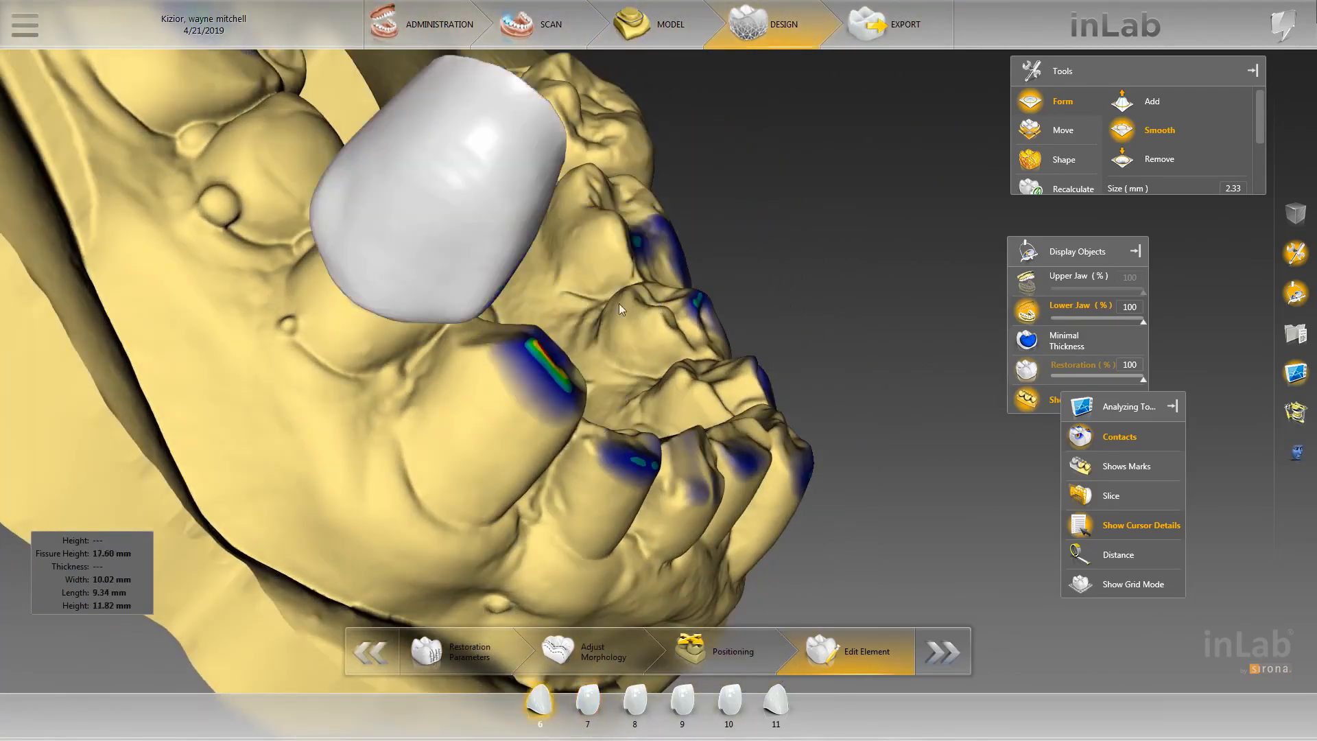
pyautogui.rightClick(561, 283)
pyautogui.click(687, 293)
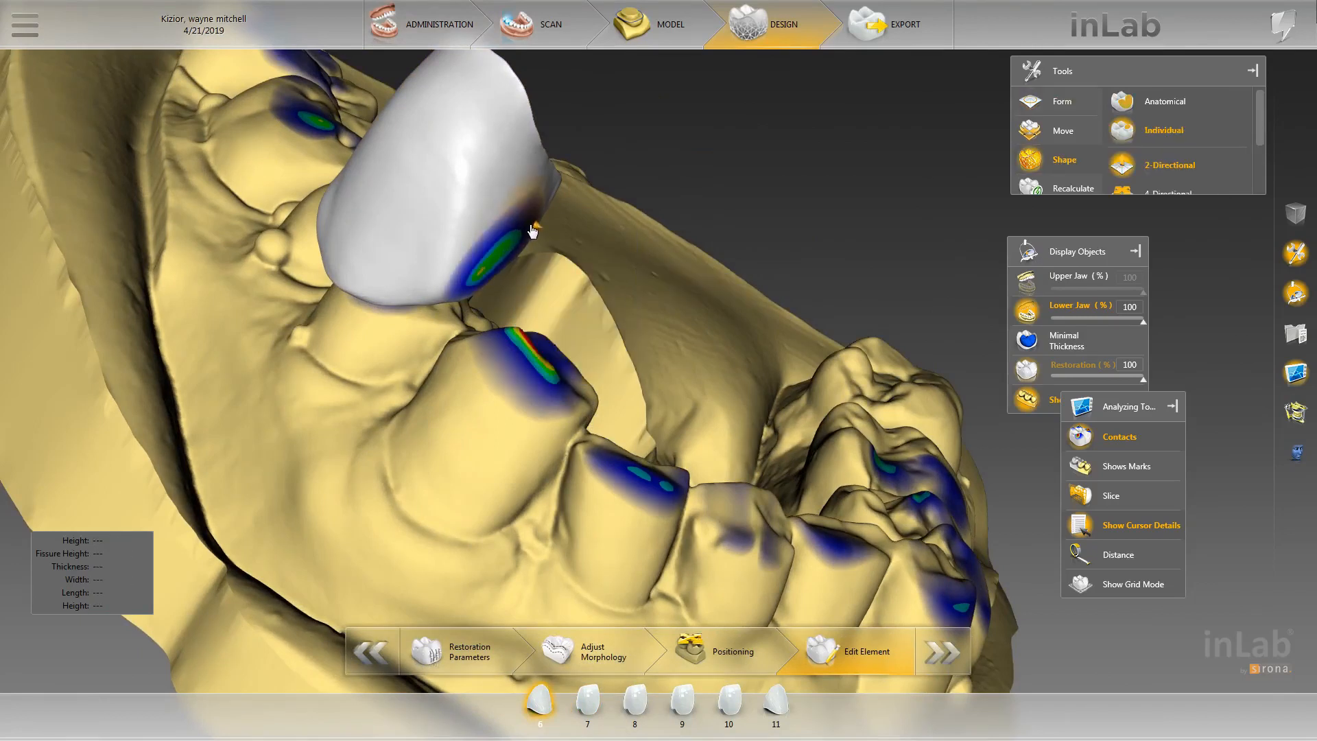
pyautogui.moveTo(553, 267); pyautogui.dragTo(603, 274)
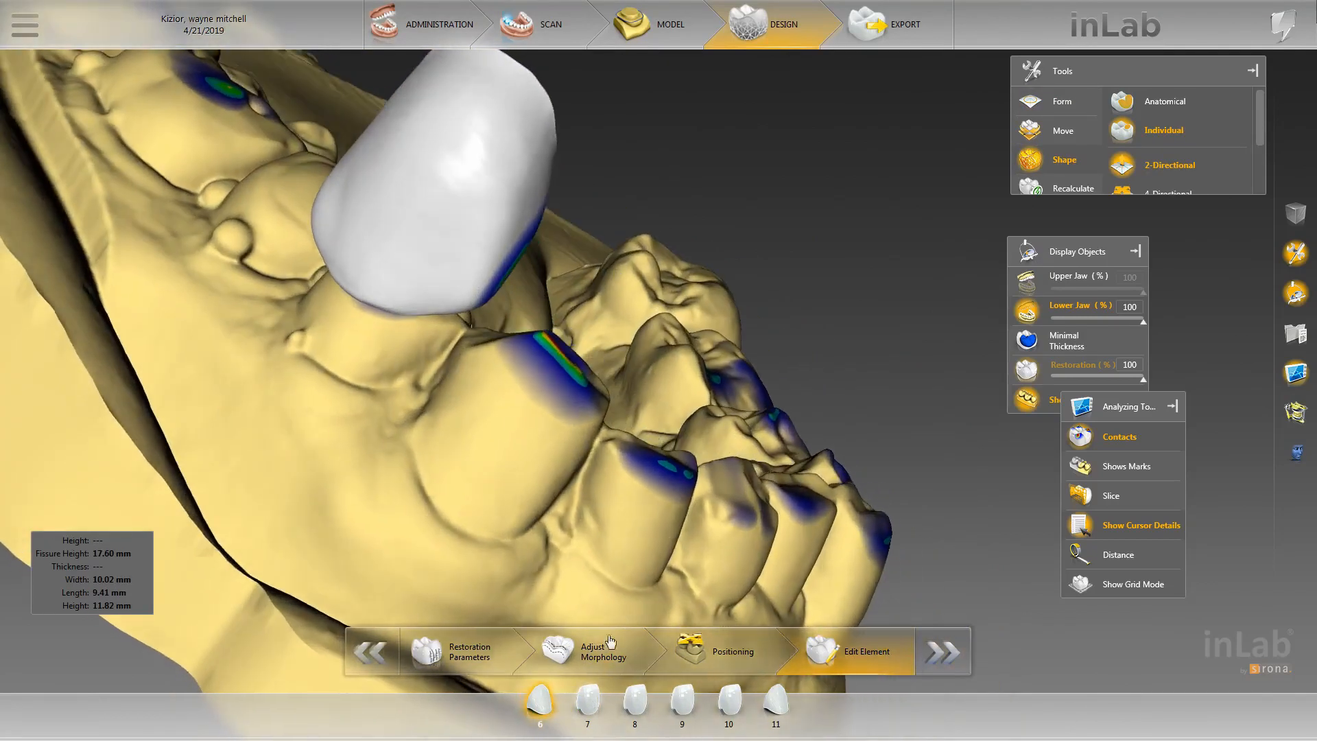
# - Show the upper jaw without the lower jaw and examine the lingual side of the contact between restorations 6 and 7
pyautogui.click(588, 700)
pyautogui.moveTo(486, 199)
pyautogui.mouseDown()
pyautogui.moveTo(538, 246)
pyautogui.moveTo(495, 203)
pyautogui.mouseUp()
pyautogui.click(1027, 310)
pyautogui.click(1027, 281)
pyautogui.doubleClick(830, 436)
pyautogui.moveTo(827, 432)
pyautogui.mouseDown()
pyautogui.moveTo(721, 318)
pyautogui.moveTo(492, 351)
pyautogui.mouseUp()
pyautogui.click(595, 270)
pyautogui.scroll(4, 672, 369)
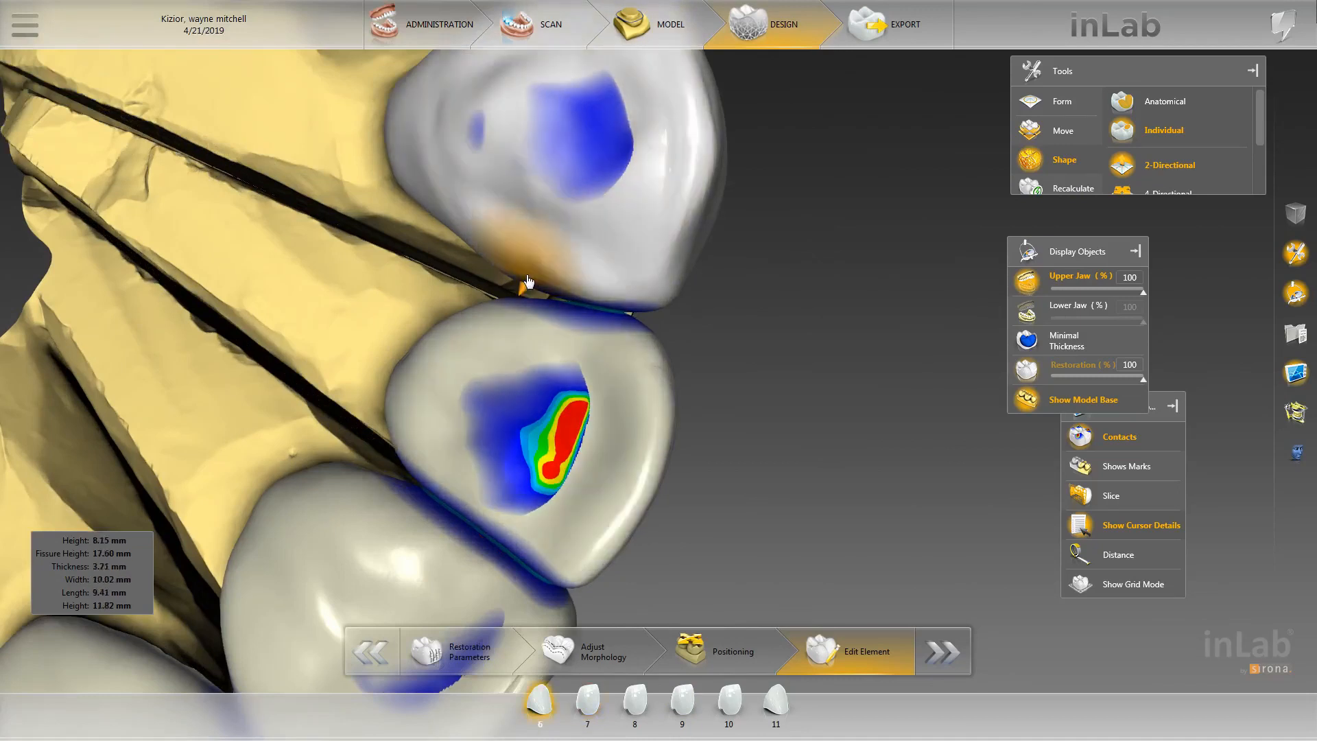
# - Refine the facing surfaces of restorations 6 and 7 with 2-directional shaping, then hide the contacts
pyautogui.click(533, 317)
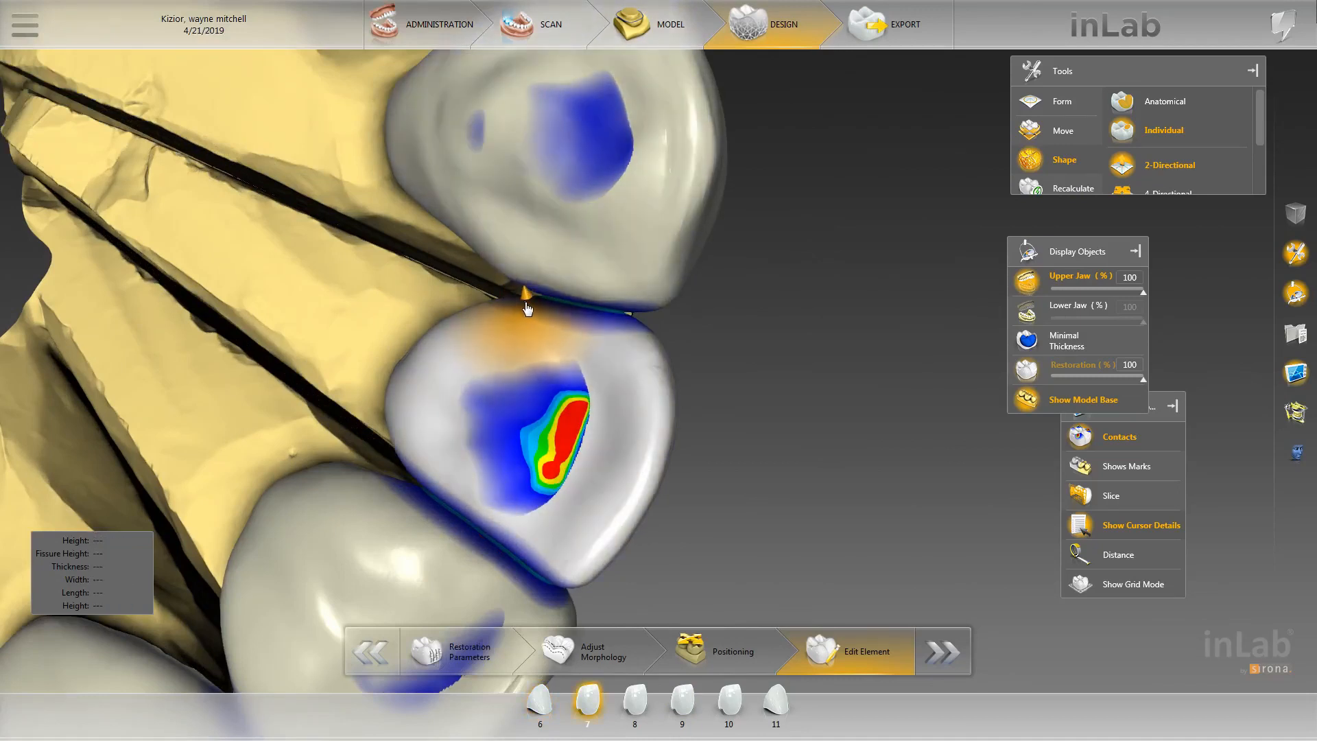
pyautogui.click(511, 286)
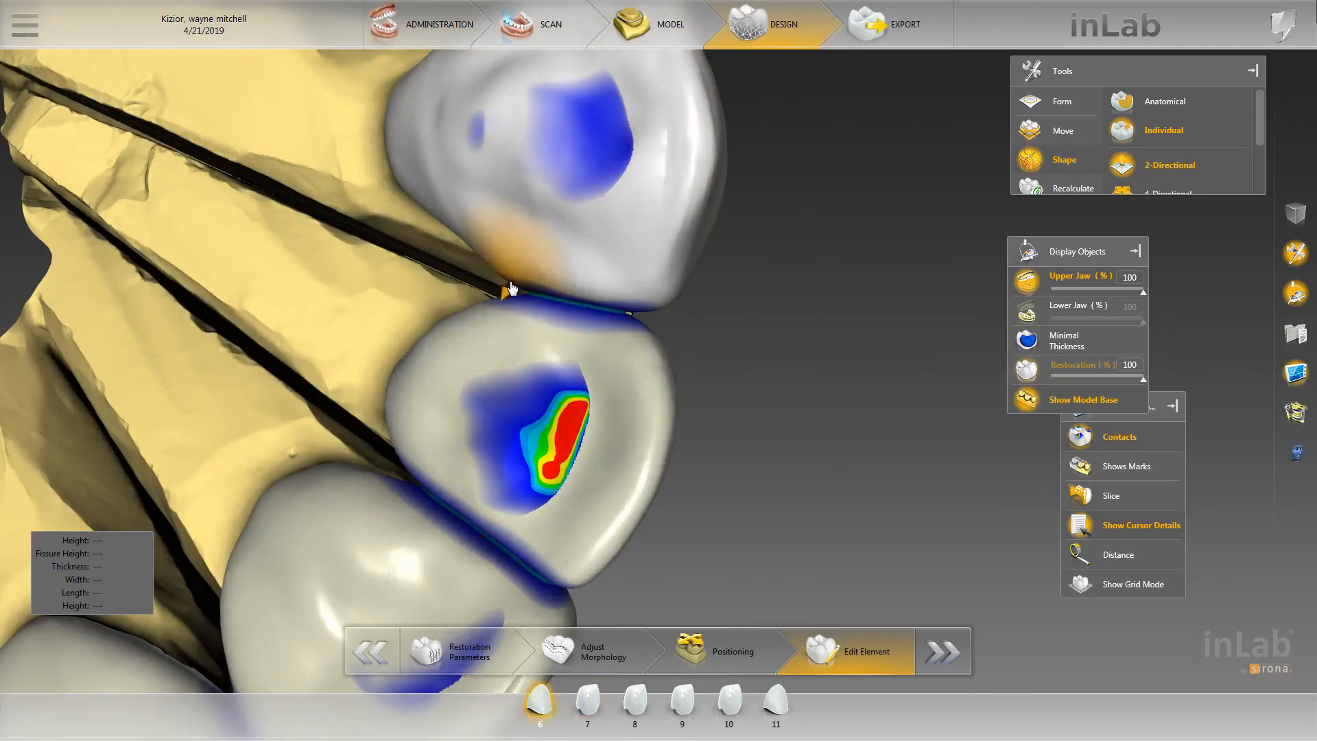
pyautogui.scroll(-5, 572, 286)
pyautogui.moveTo(572, 286); pyautogui.dragTo(502, 276, button='middle')
pyautogui.scroll(5, 554, 295)
pyautogui.click(519, 308)
pyautogui.click(503, 275)
pyautogui.click(1072, 444)
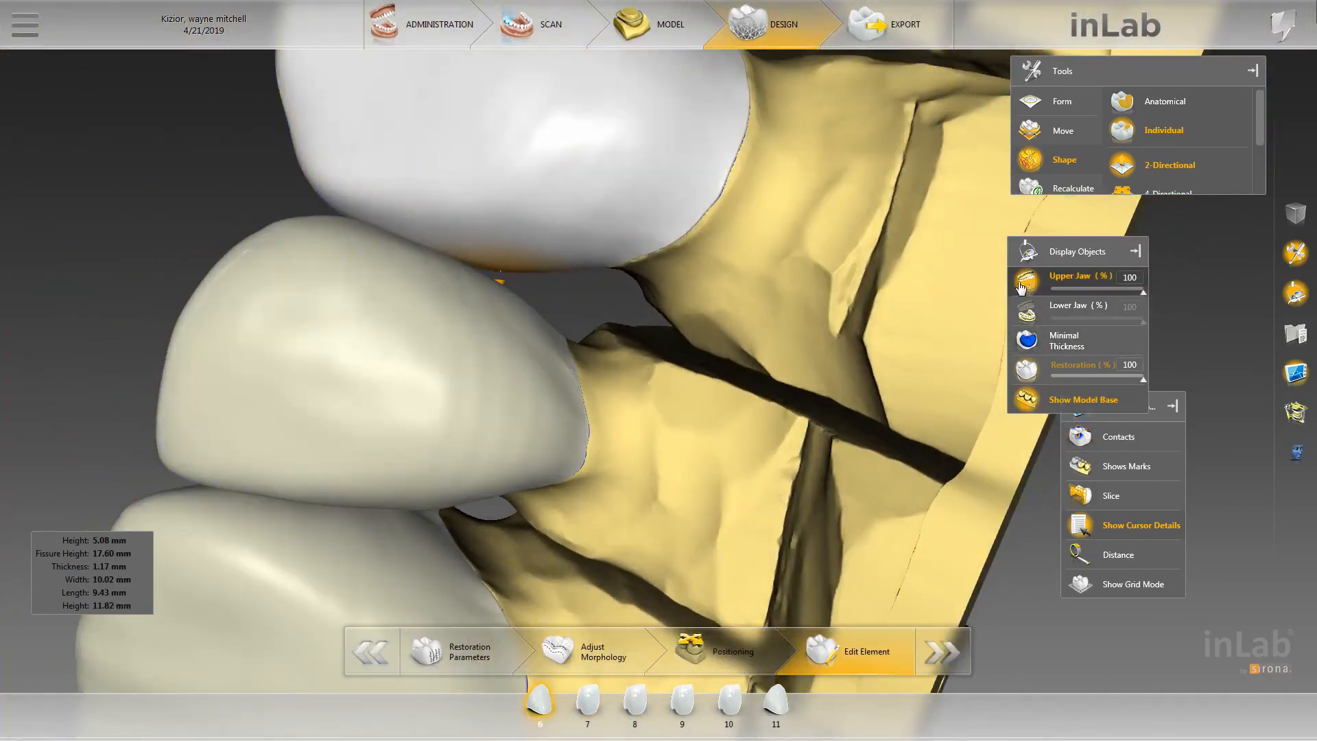
# - Isolate restoration 6 with contacts shown and reduce its mesial contact area with 2-directional shaping
pyautogui.click(1025, 283)
pyautogui.click(1089, 437)
pyautogui.moveTo(625, 374); pyautogui.dragTo(610, 291, button='middle')
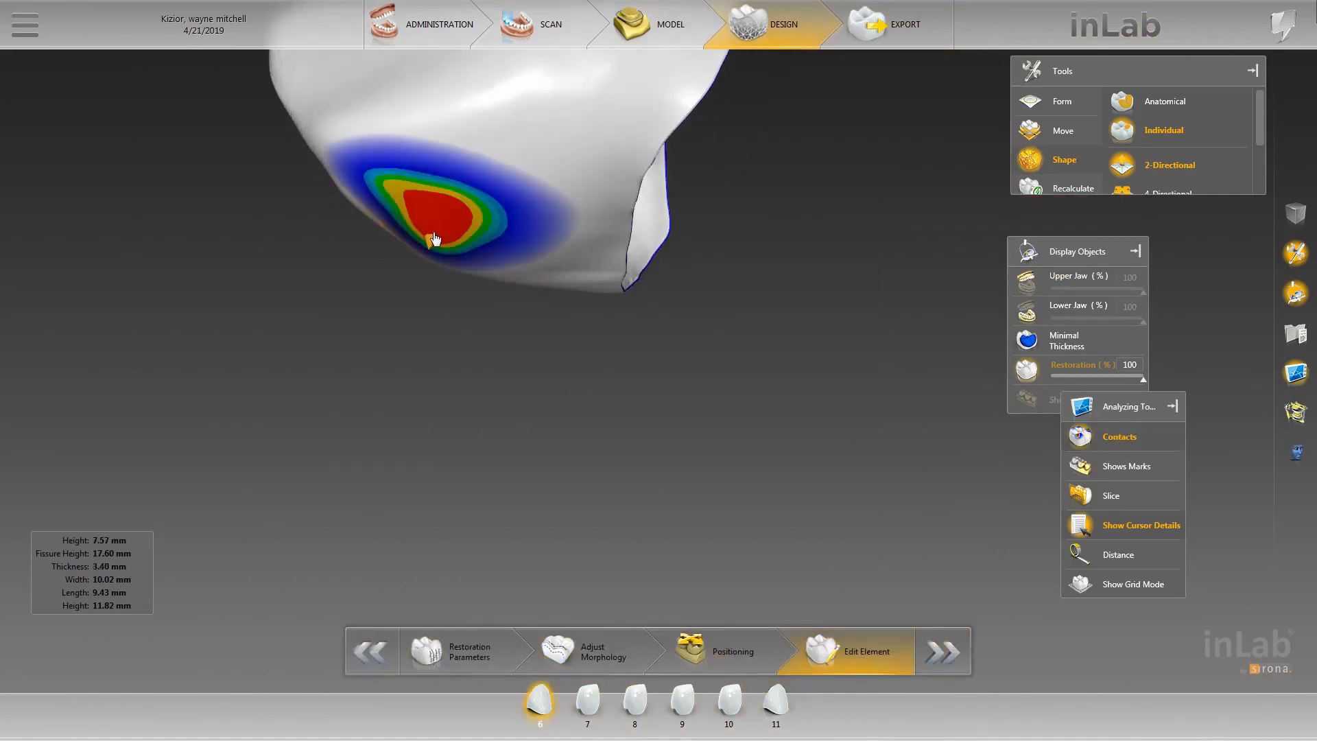
pyautogui.click(434, 236)
pyautogui.moveTo(404, 228); pyautogui.dragTo(403, 232)
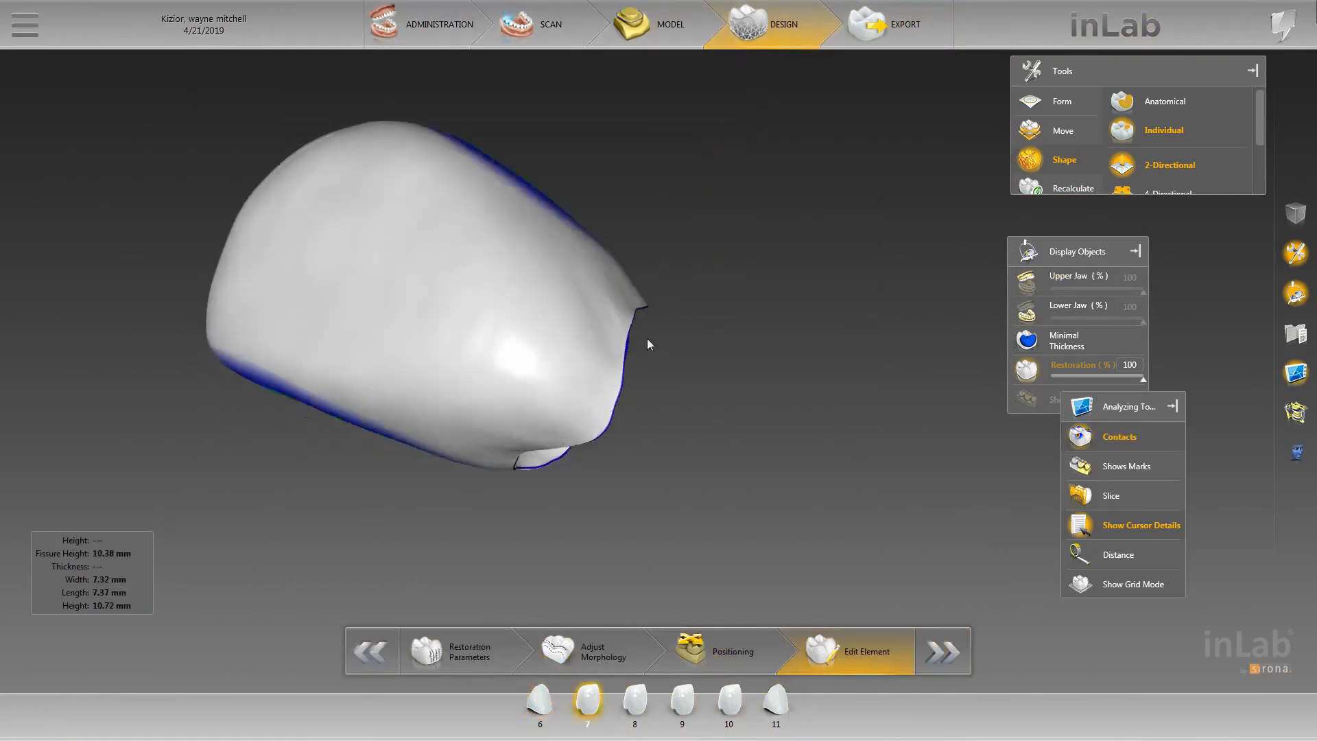
# - Adjust the distal contact area of the isolated restoration 7 with 2-directional shaping
pyautogui.moveTo(647, 338); pyautogui.dragTo(576, 163, button='middle')
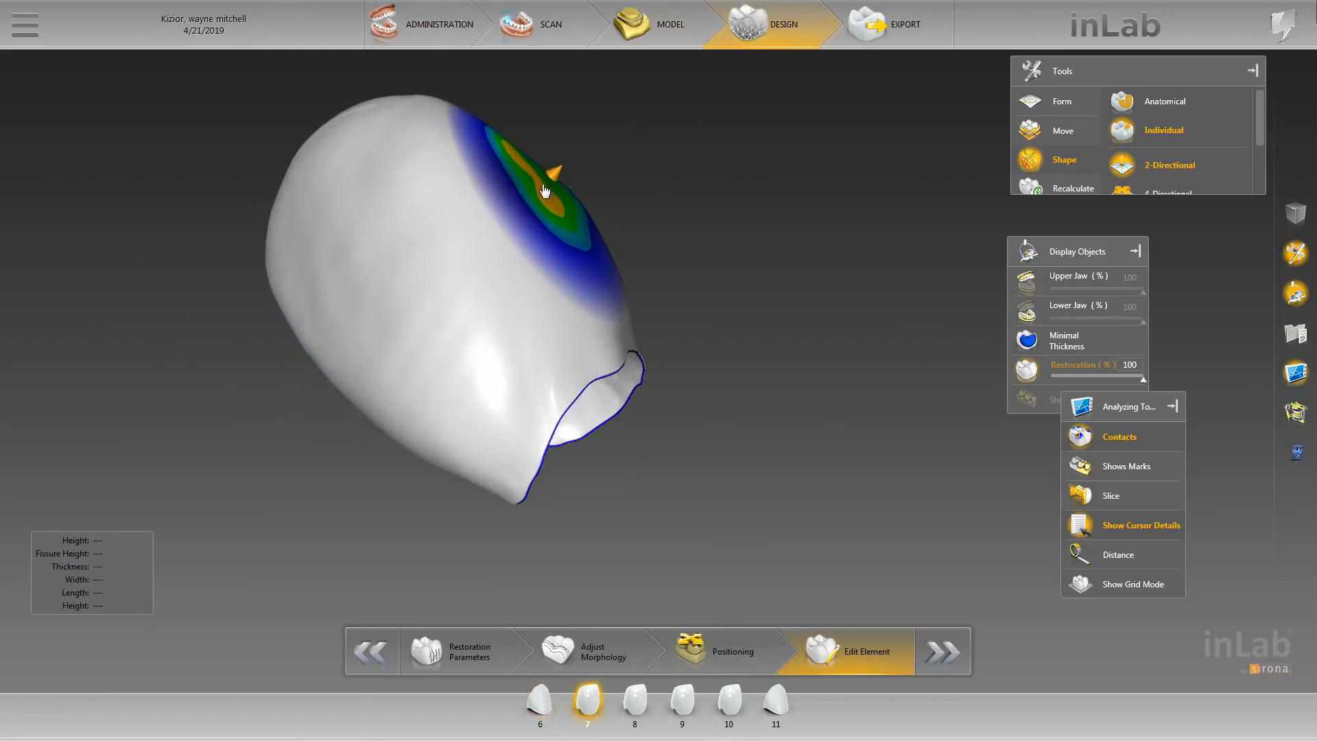
pyautogui.moveTo(544, 187); pyautogui.dragTo(551, 192)
pyautogui.moveTo(661, 230); pyautogui.dragTo(712, 241)
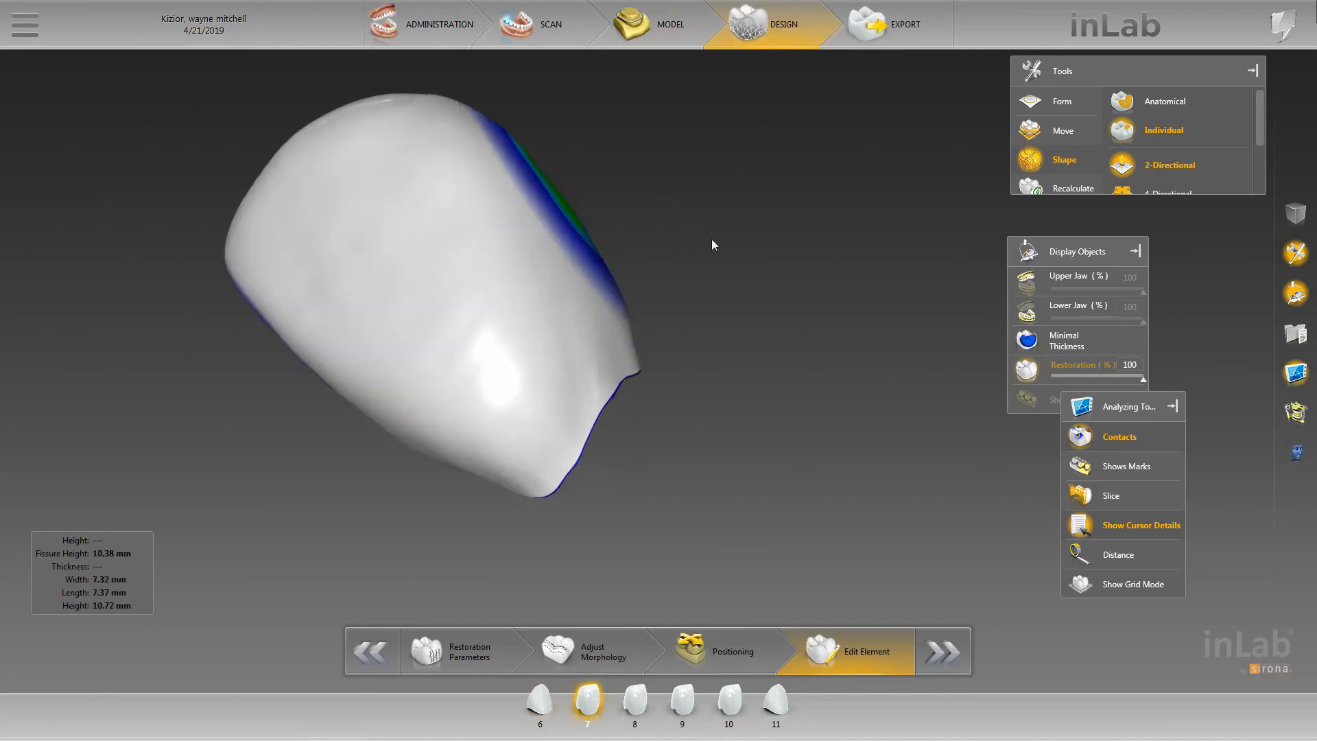
# - Show the upper jaw and examine the junction between restorations 6 and 7 with the contacts hidden and shown
pyautogui.click(1080, 430)
pyautogui.click(1036, 281)
pyautogui.scroll(-5, 896, 356)
pyautogui.scroll(5, 715, 439)
pyautogui.moveTo(716, 419); pyautogui.dragTo(634, 406, button='right')
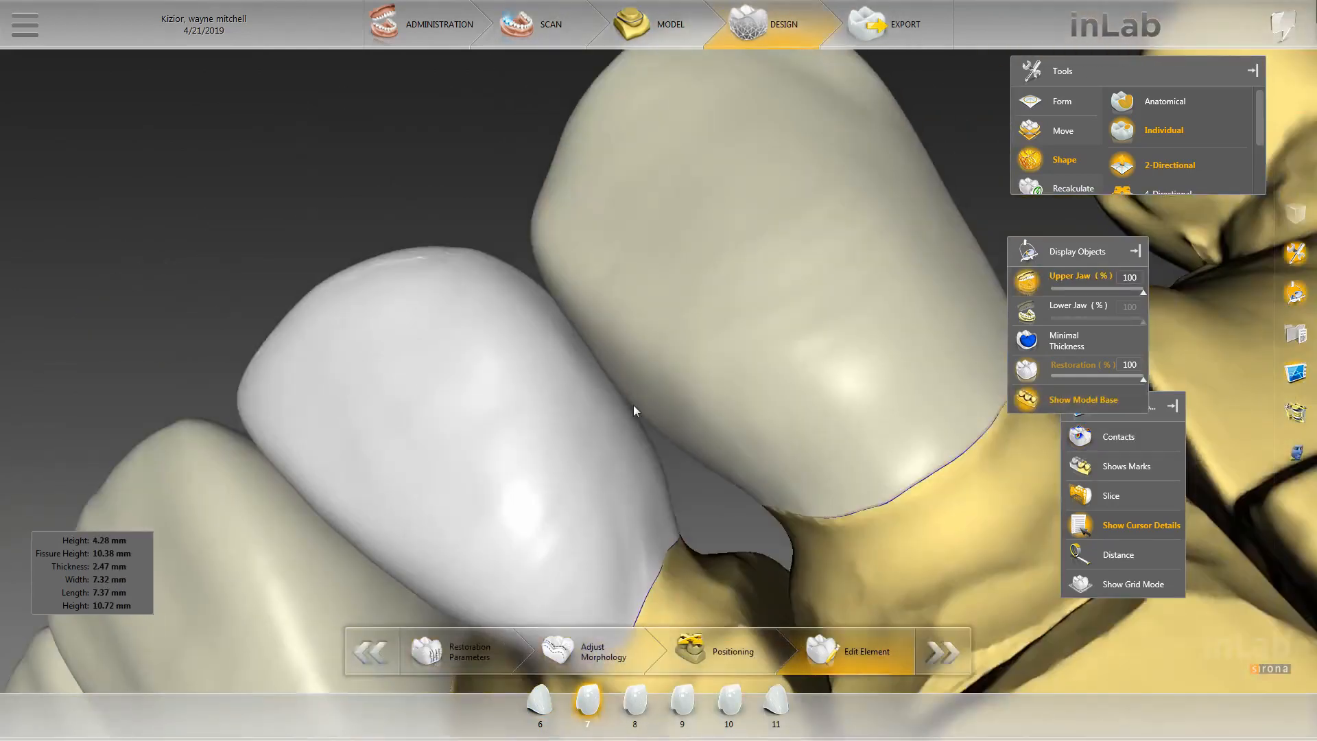
pyautogui.click(642, 376)
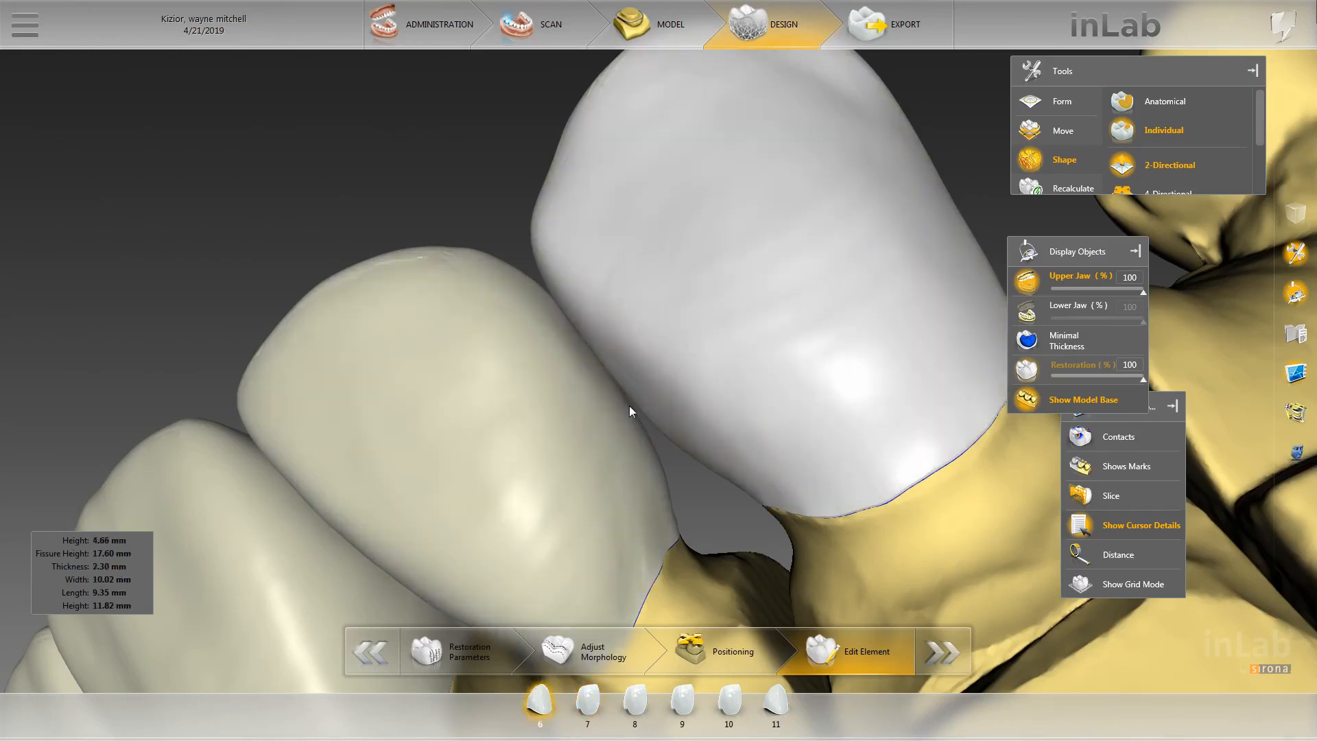
pyautogui.scroll(-3, 672, 461)
pyautogui.click(1116, 439)
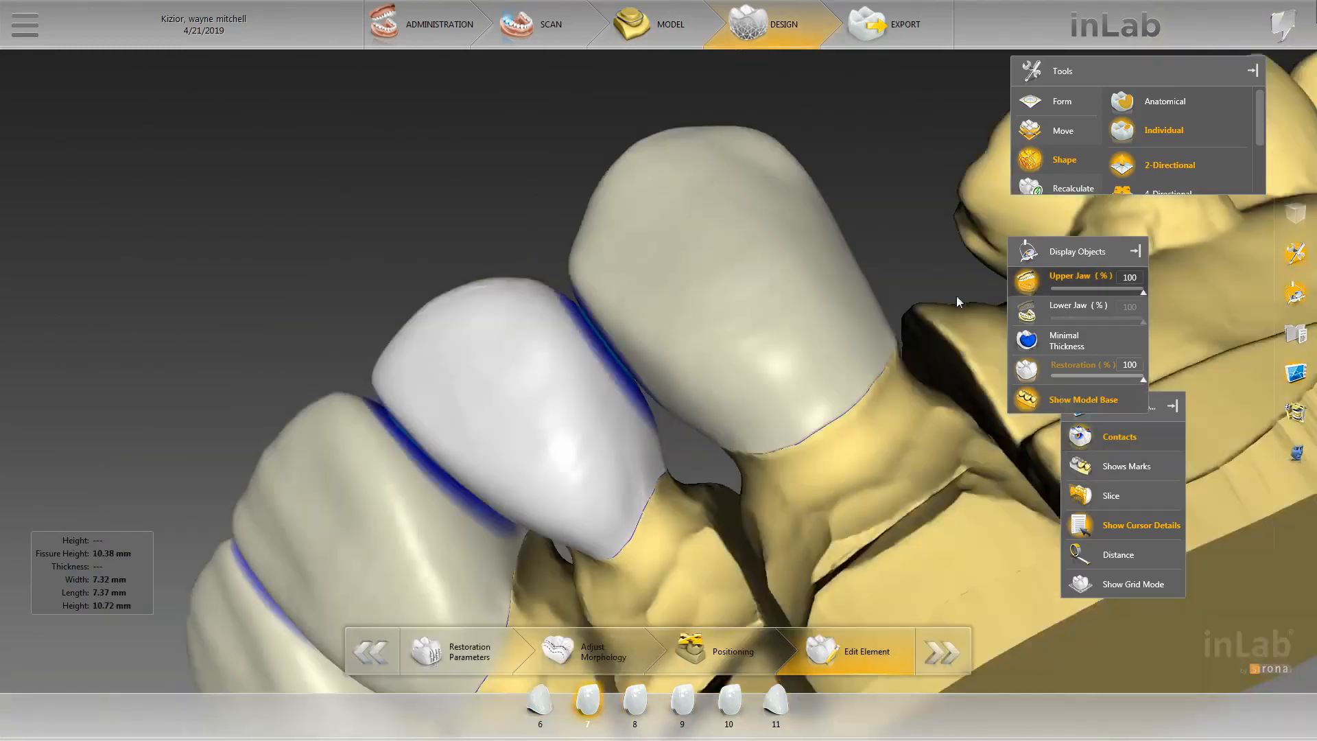
pyautogui.doubleClick(617, 384)
pyautogui.moveTo(686, 374)
pyautogui.mouseDown()
pyautogui.moveTo(647, 370)
pyautogui.moveTo(666, 384)
pyautogui.mouseUp()
pyautogui.click(1111, 446)
pyautogui.click(1076, 281)
# - Examine all six restorations on the upper jaw from both sides and the front of the arch
pyautogui.scroll(-5, 923, 225)
pyautogui.moveTo(923, 225); pyautogui.dragTo(523, 389)
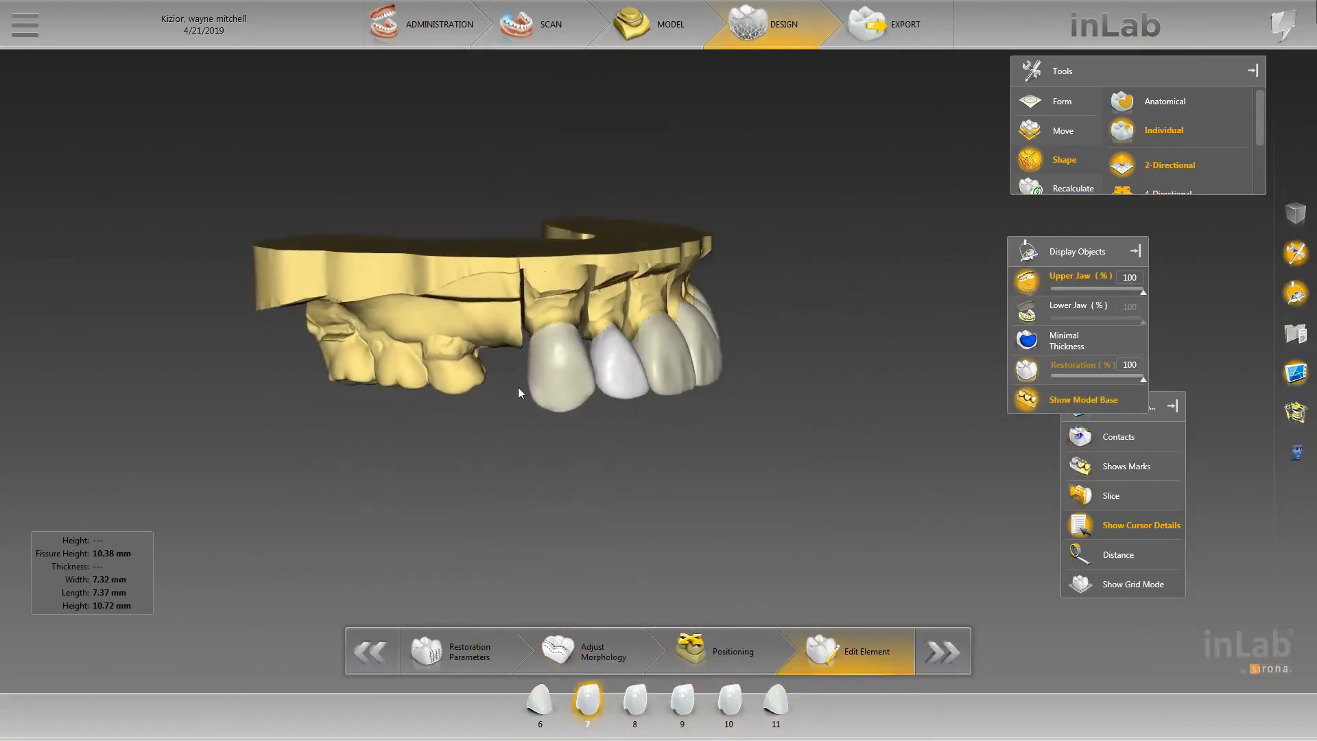
pyautogui.moveTo(801, 357); pyautogui.dragTo(510, 456)
pyautogui.click(729, 360)
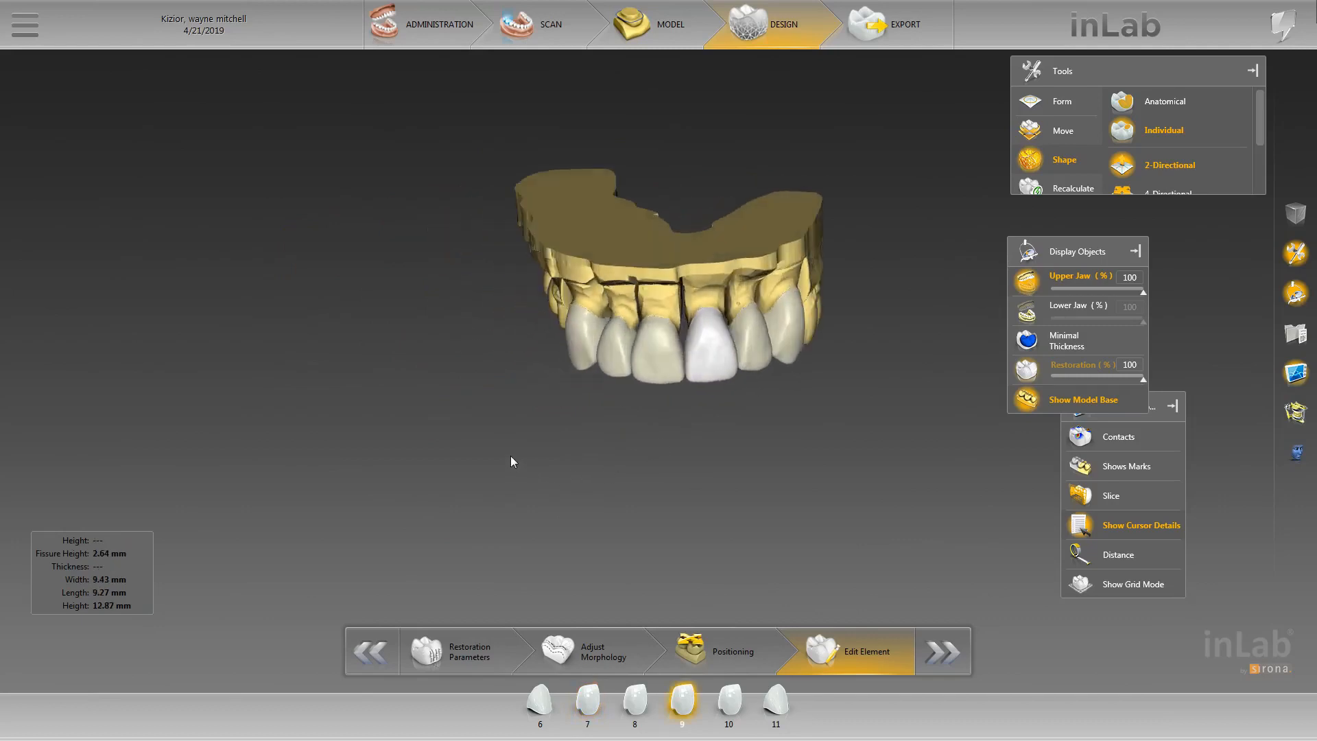
pyautogui.moveTo(665, 399); pyautogui.dragTo(766, 443)
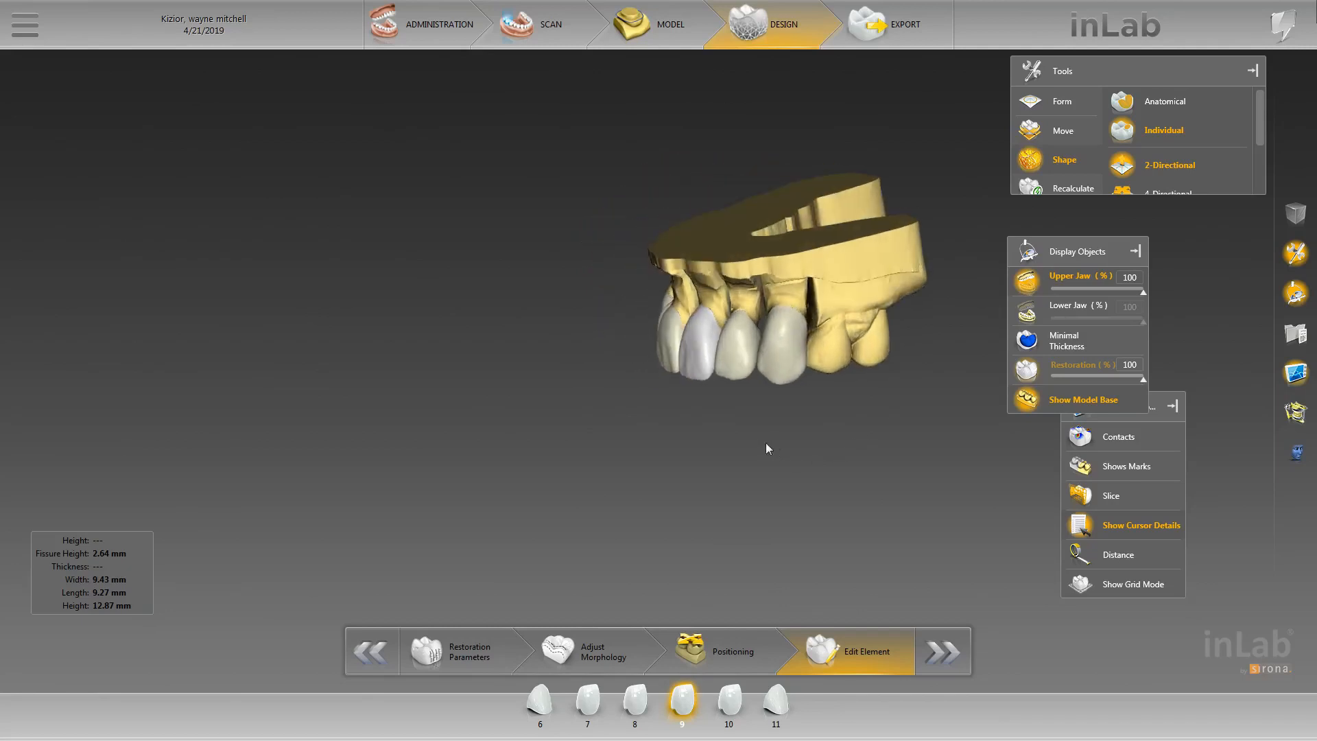
pyautogui.moveTo(567, 411); pyautogui.dragTo(768, 473)
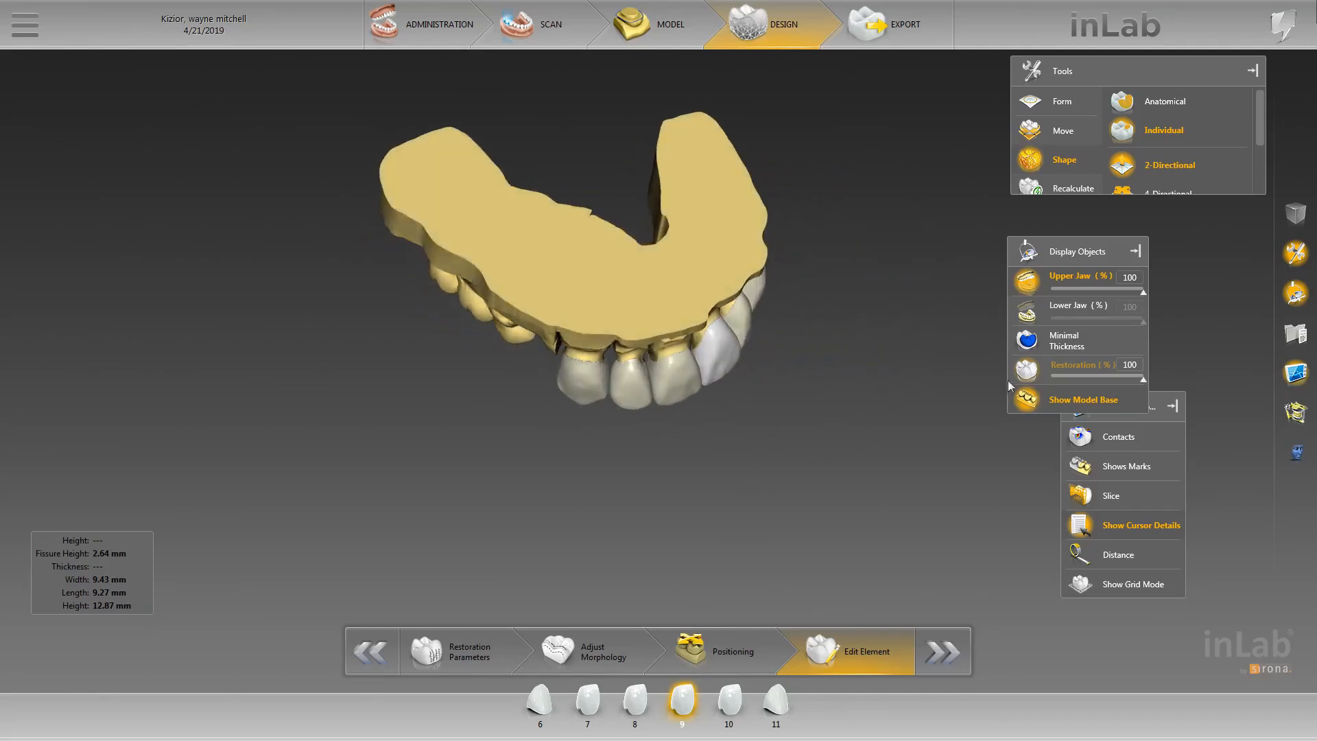
# - Show the lower jaw and examine the restorations in occlusion from the sides, the front and below
pyautogui.click(1026, 309)
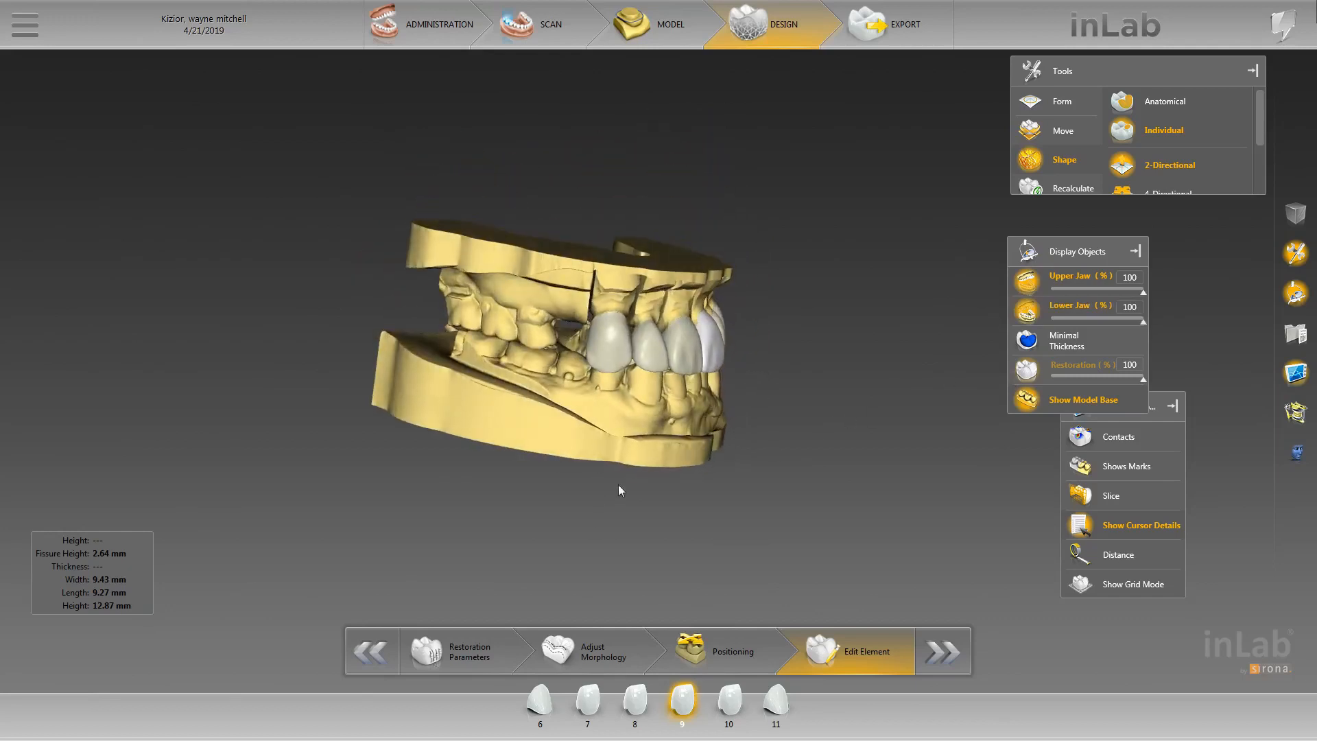
pyautogui.moveTo(619, 484); pyautogui.dragTo(700, 475)
pyautogui.scroll(5, 708, 447)
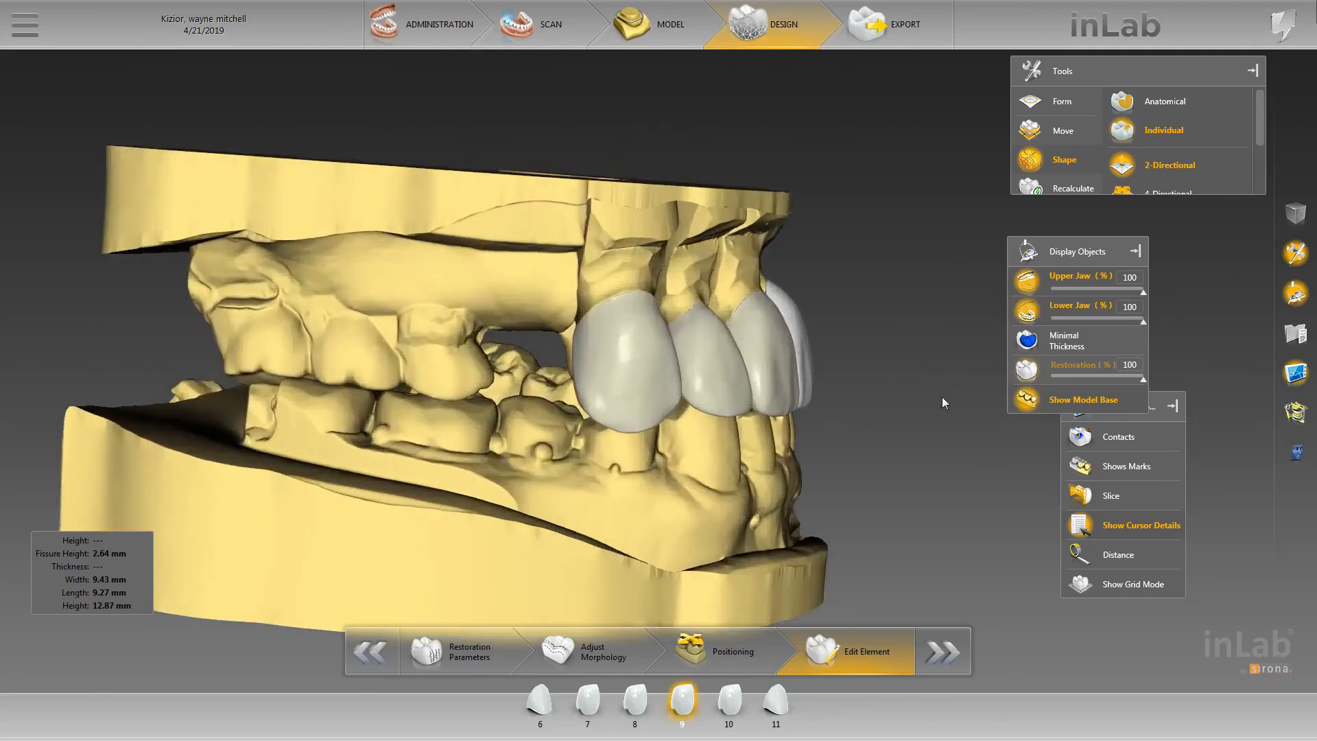
pyautogui.moveTo(930, 341); pyautogui.dragTo(900, 327)
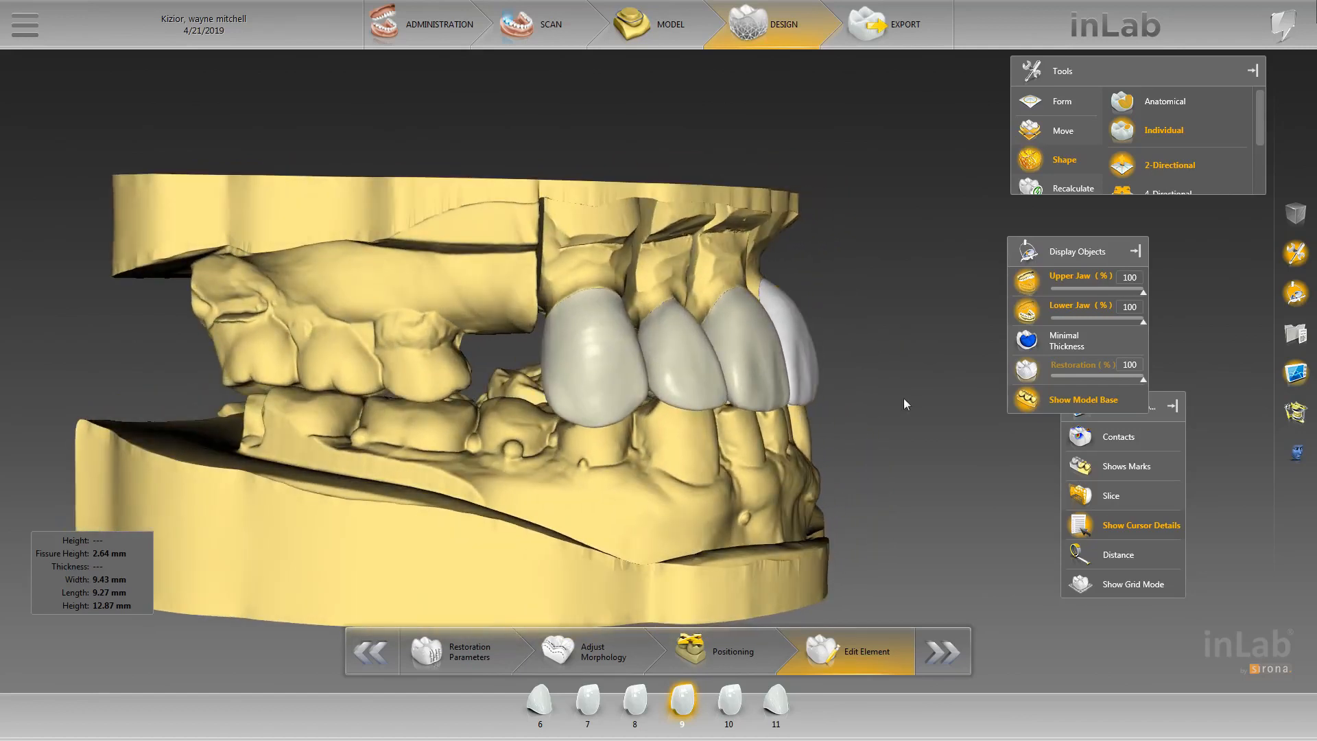
pyautogui.moveTo(903, 398); pyautogui.dragTo(922, 339)
pyautogui.click(922, 339)
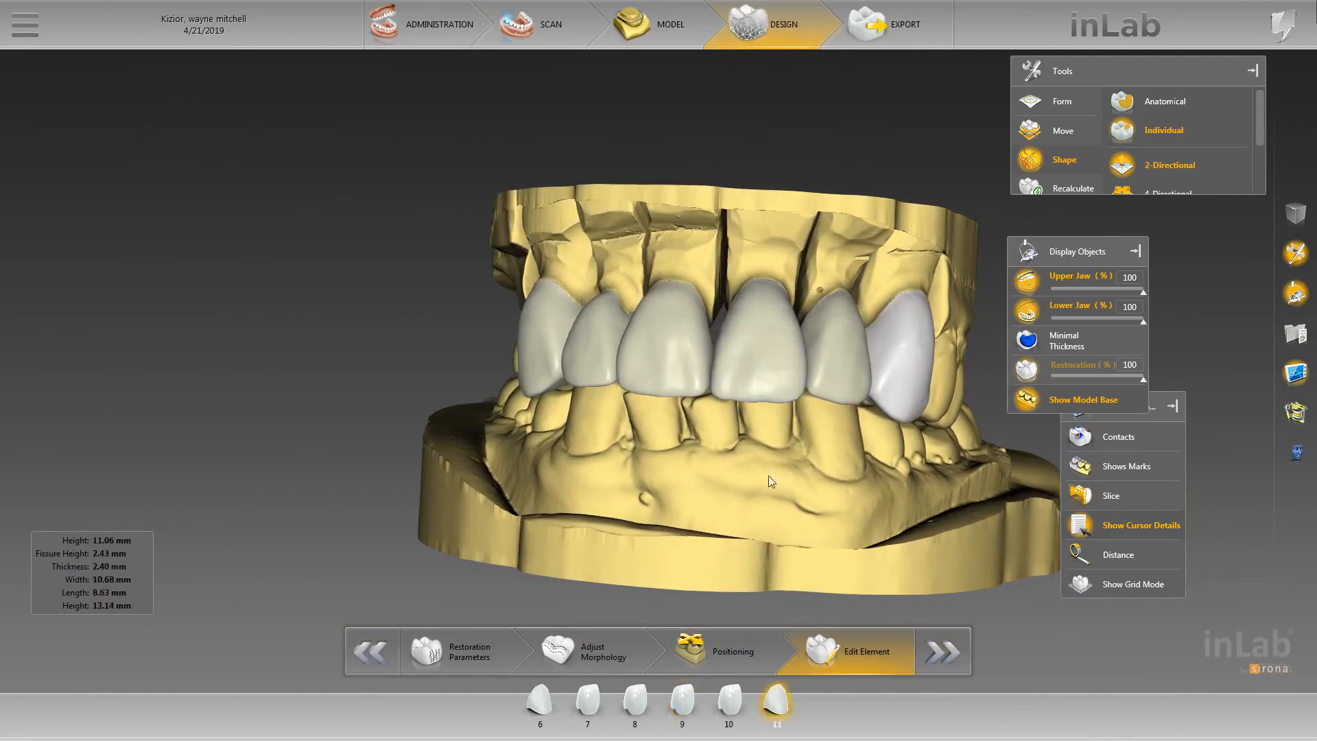
pyautogui.click(529, 275)
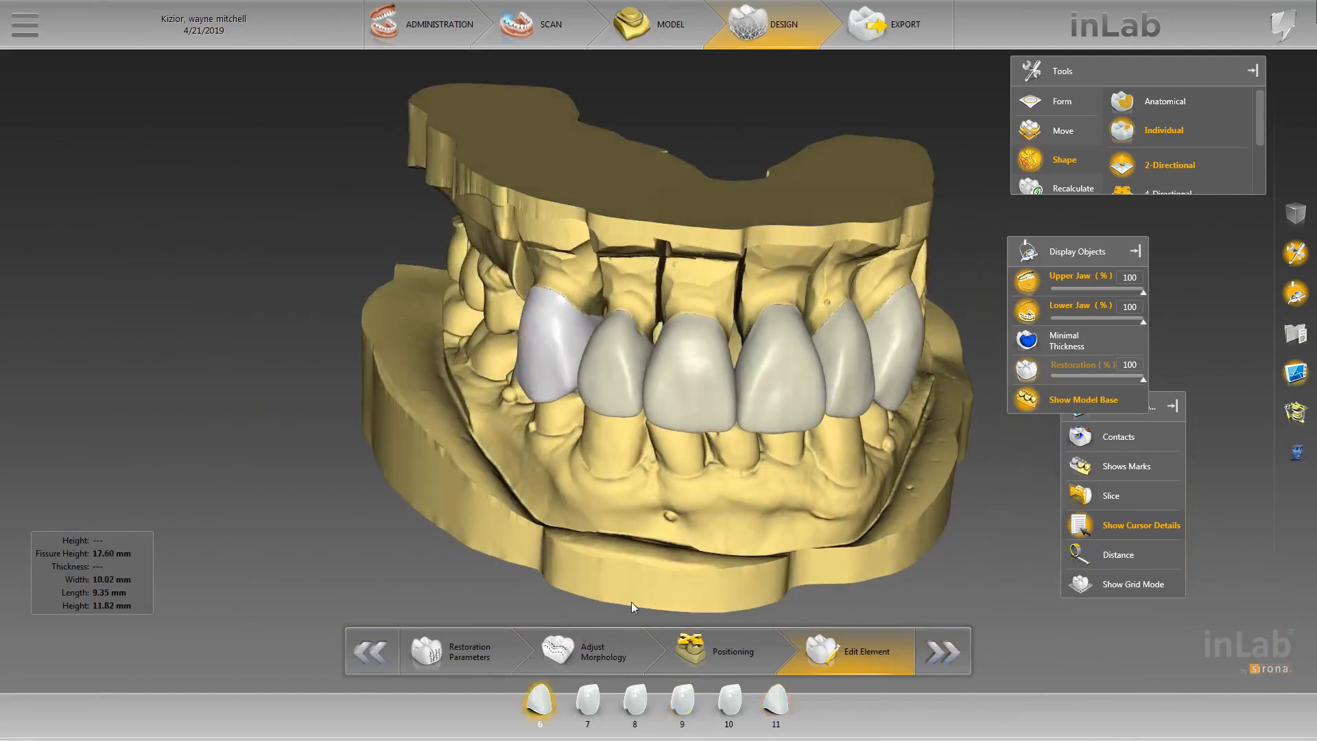
pyautogui.moveTo(631, 602); pyautogui.dragTo(725, 466, button='middle')
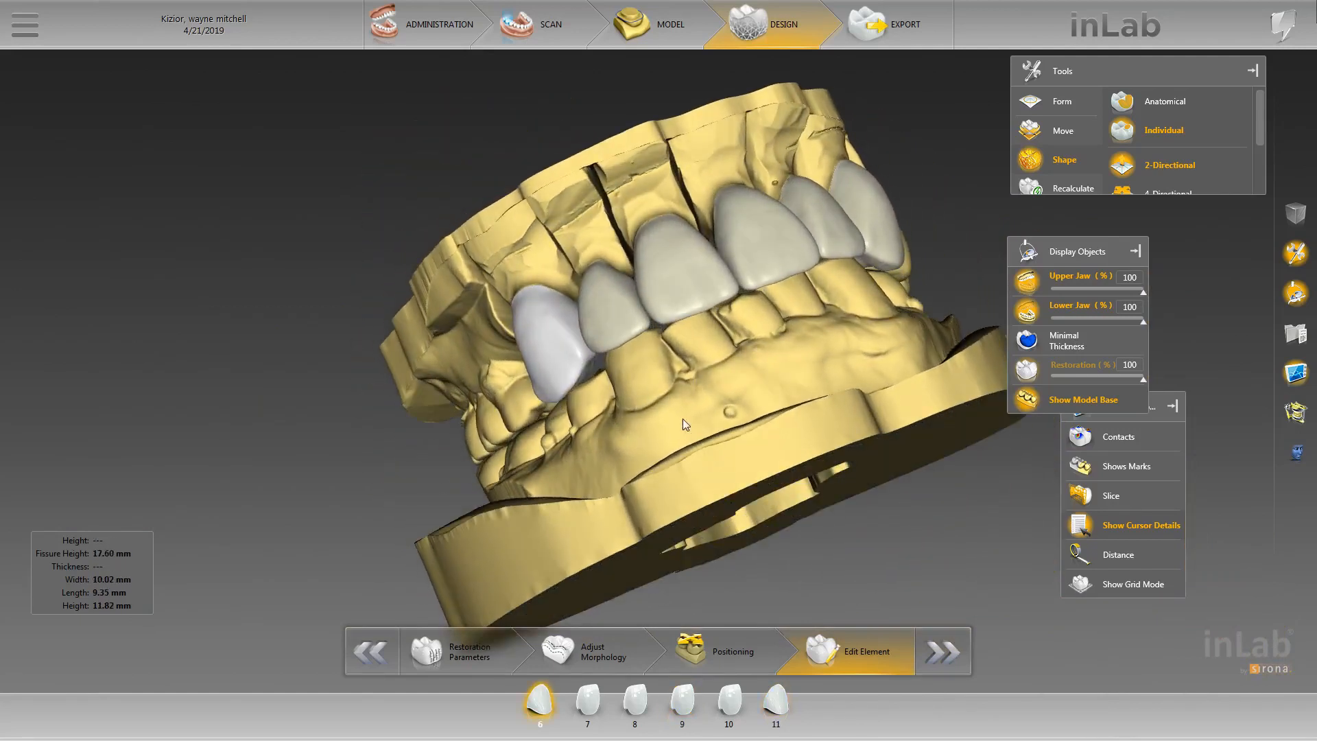
pyautogui.moveTo(682, 418); pyautogui.dragTo(614, 270, button='middle')
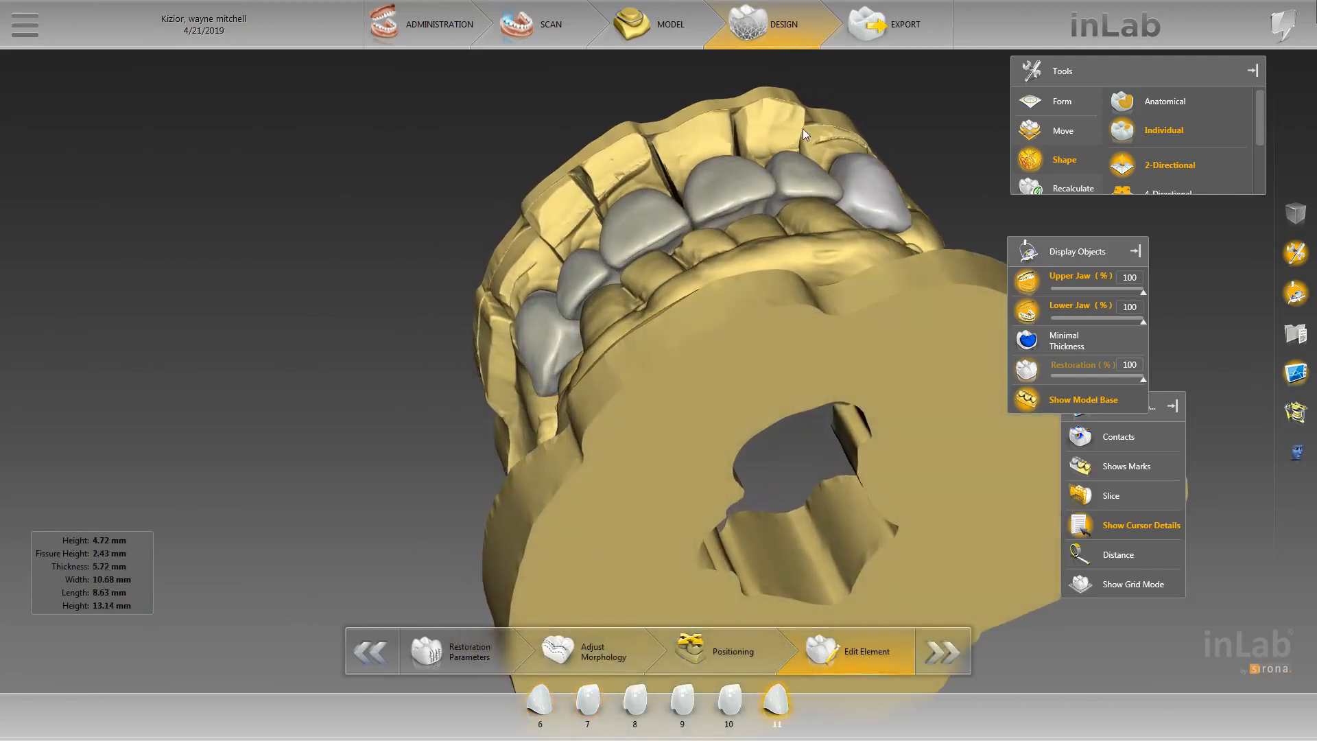
pyautogui.click(803, 175)
pyautogui.moveTo(467, 155); pyautogui.dragTo(872, 218, button='middle')
pyautogui.scroll(3, 871, 305)
pyautogui.moveTo(870, 307)
pyautogui.mouseDown(button='middle')
pyautogui.moveTo(862, 322)
pyautogui.moveTo(853, 296)
pyautogui.mouseUp(button='middle')
pyautogui.scroll(3, 857, 314)
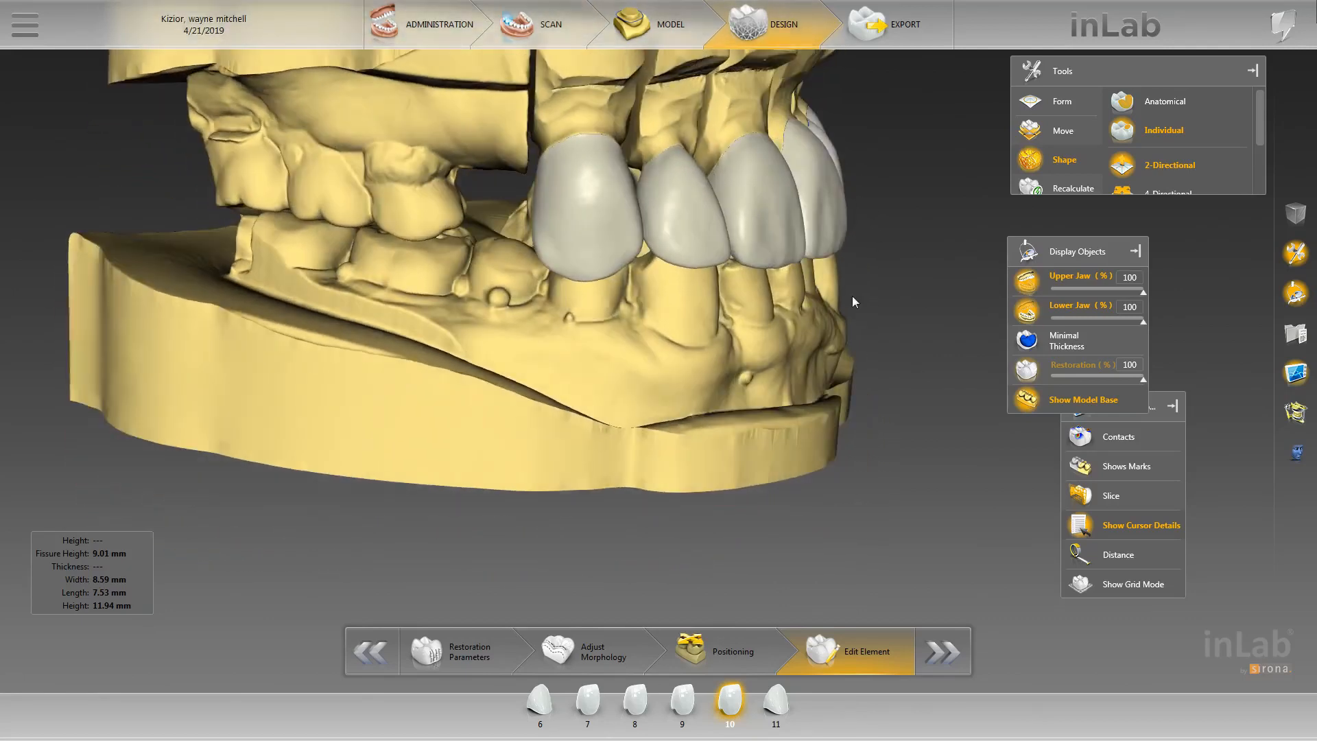
# - Reshape the facial contour of restoration 9 near its mesial edge with 2-directional shaping
pyautogui.moveTo(903, 278); pyautogui.dragTo(609, 323, button='middle')
pyautogui.moveTo(609, 322); pyautogui.dragTo(559, 531, button='right')
pyautogui.click(692, 323)
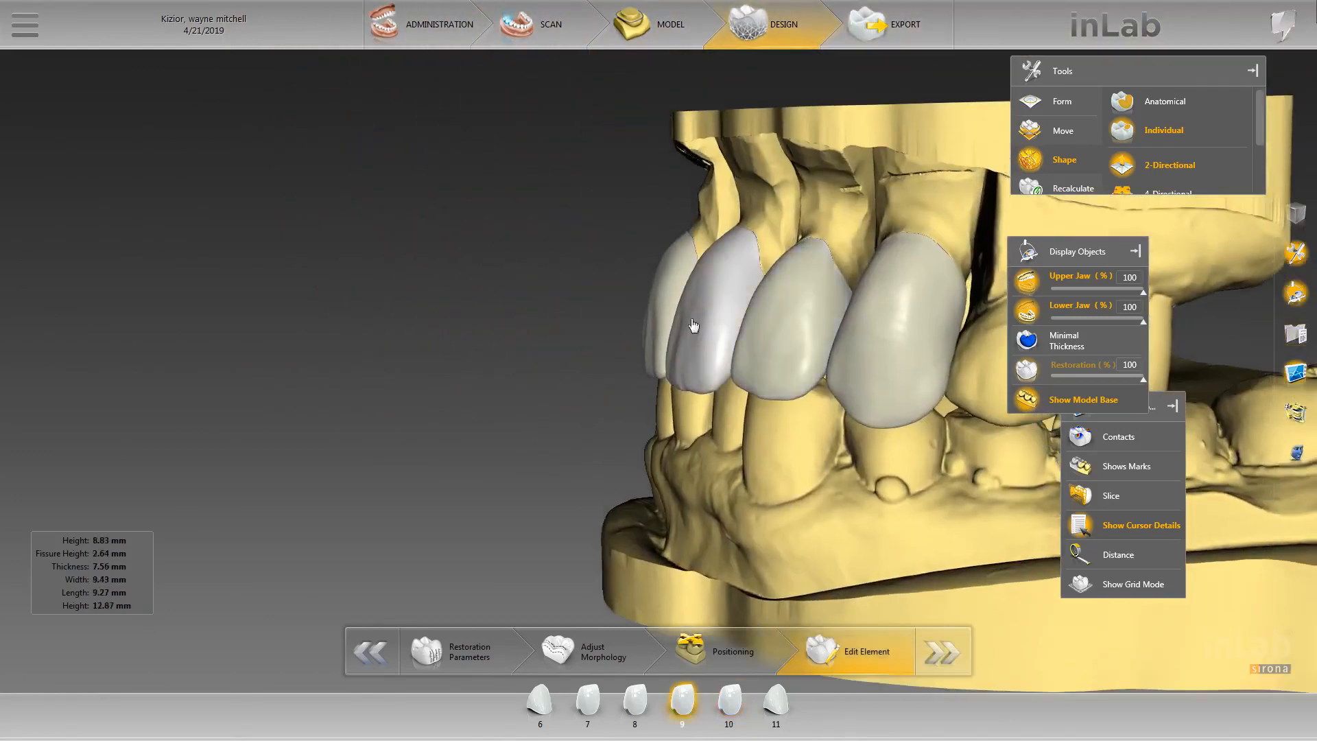
pyautogui.scroll(3, 692, 326)
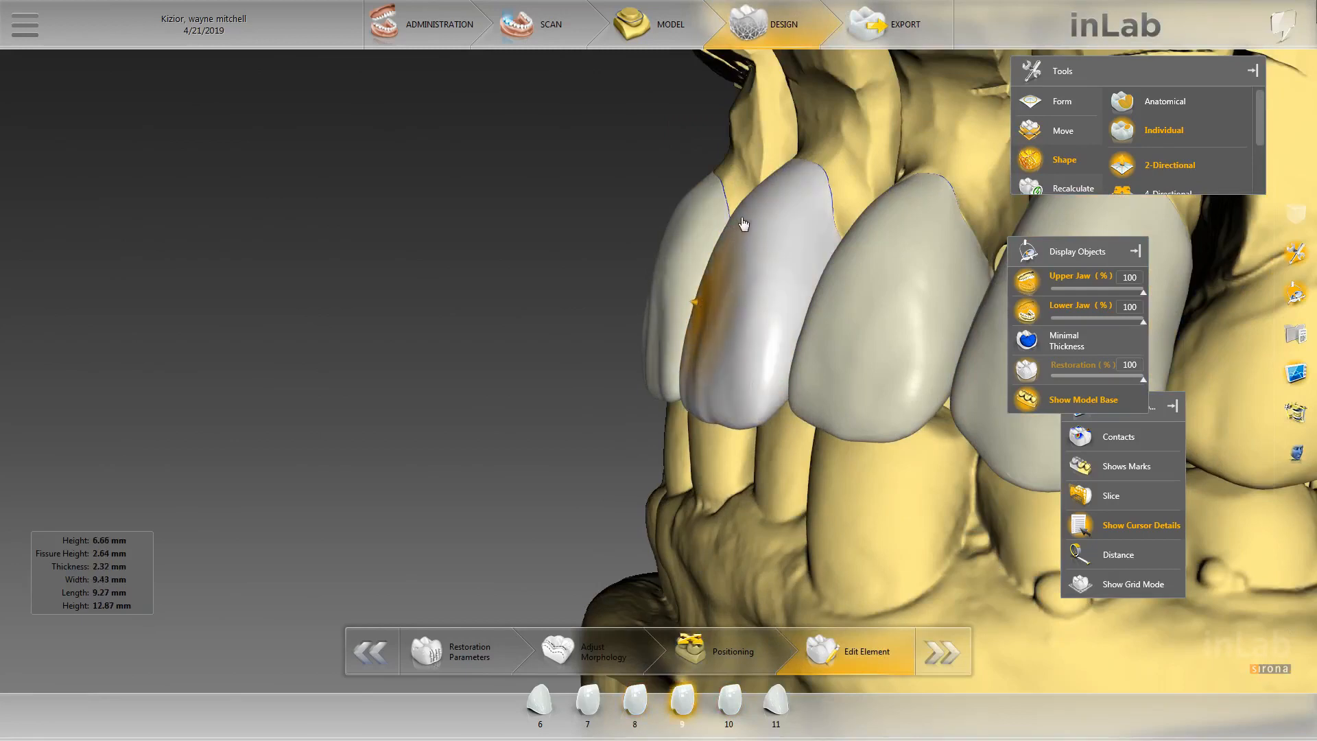
pyautogui.moveTo(714, 297); pyautogui.dragTo(706, 291)
pyautogui.scroll(-5, 705, 357)
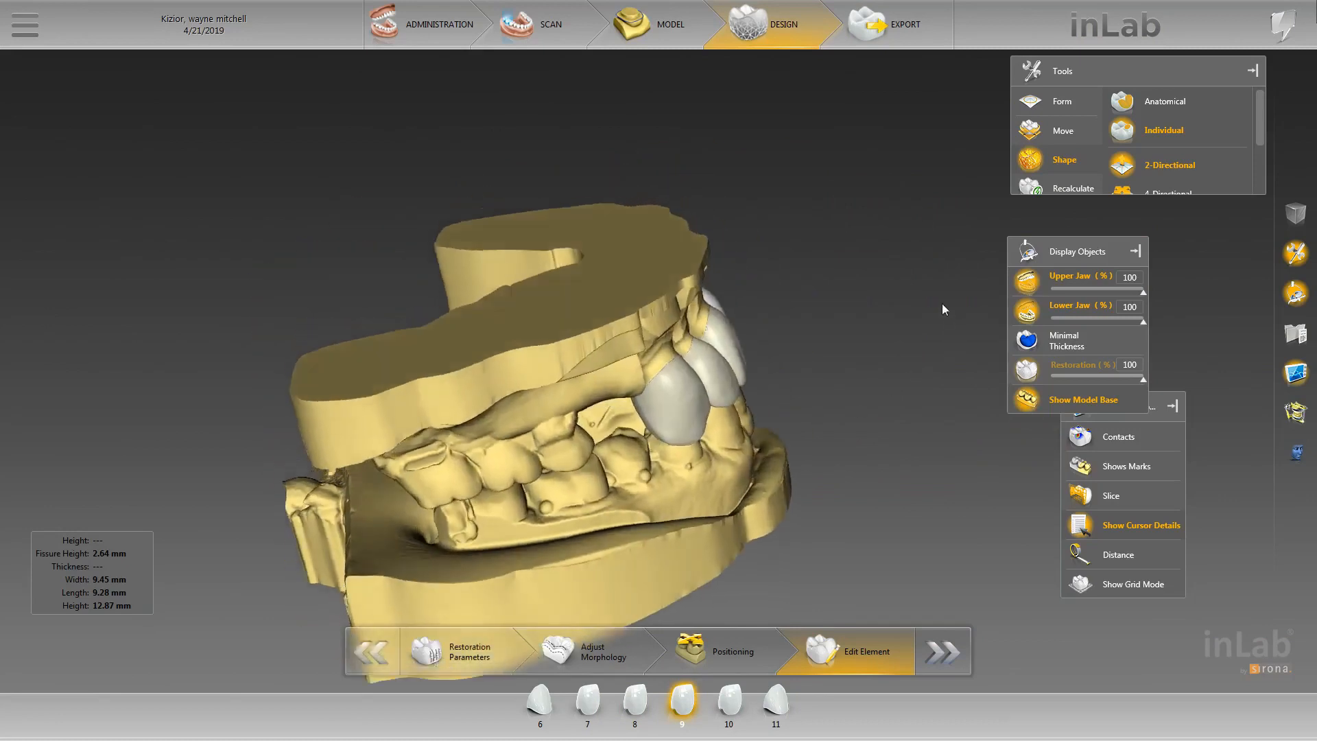